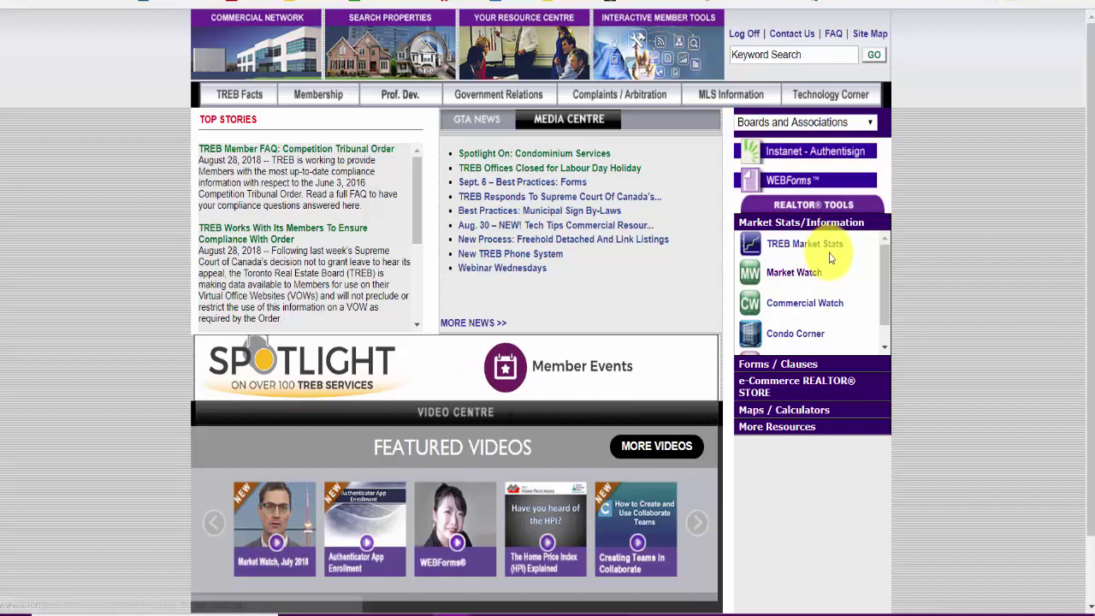
Step: Open CREA WEBForms from the Realtor Tools links on the TREB member website
scroll(828, 329, "down", 1)
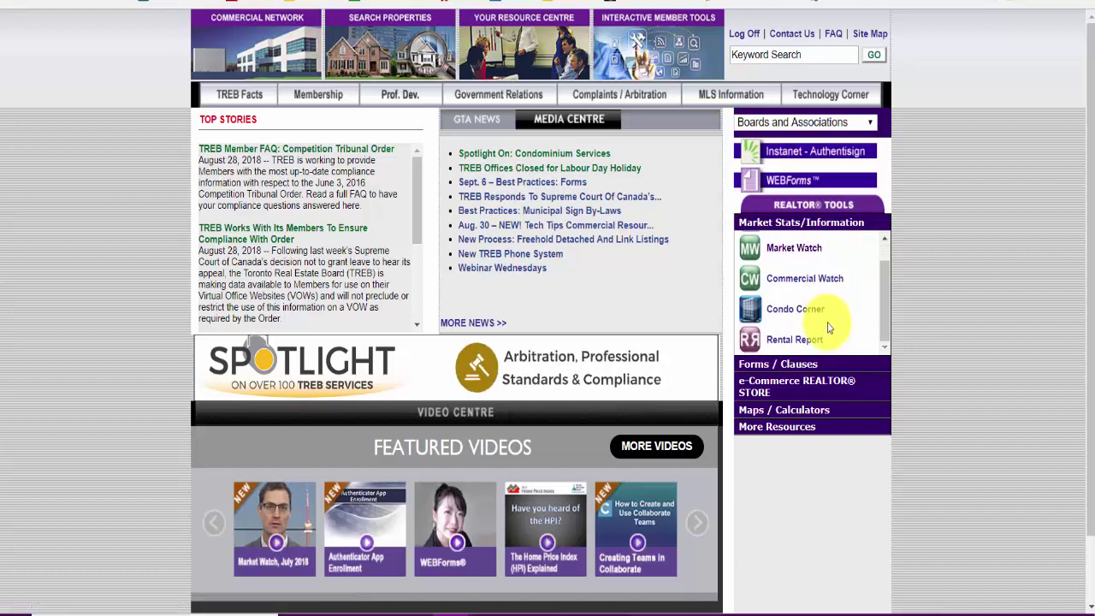
scroll(828, 308, "up", 1)
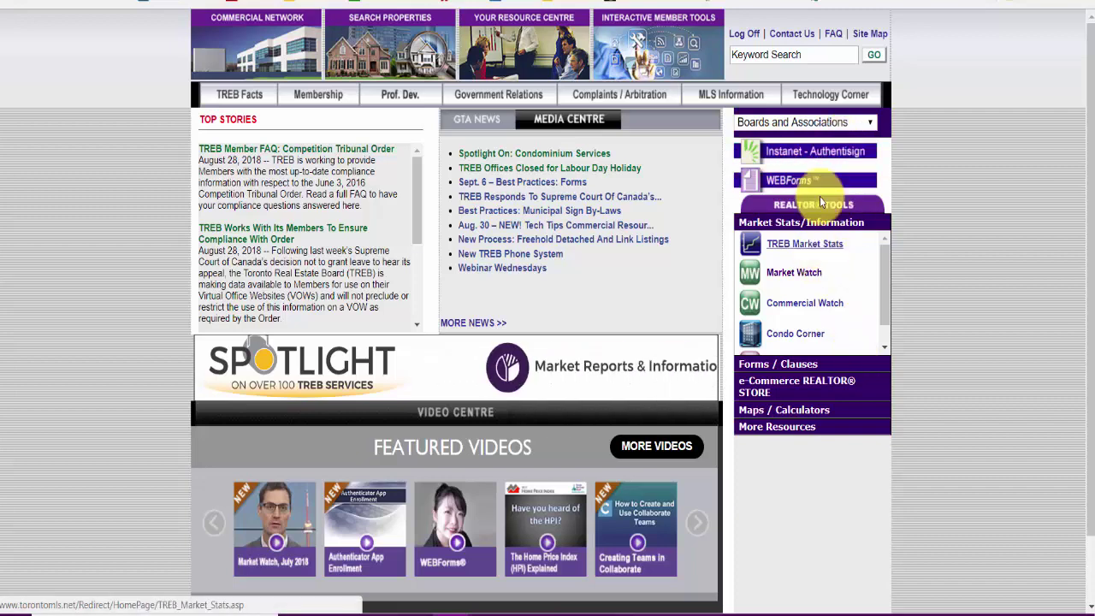
left_click(820, 181)
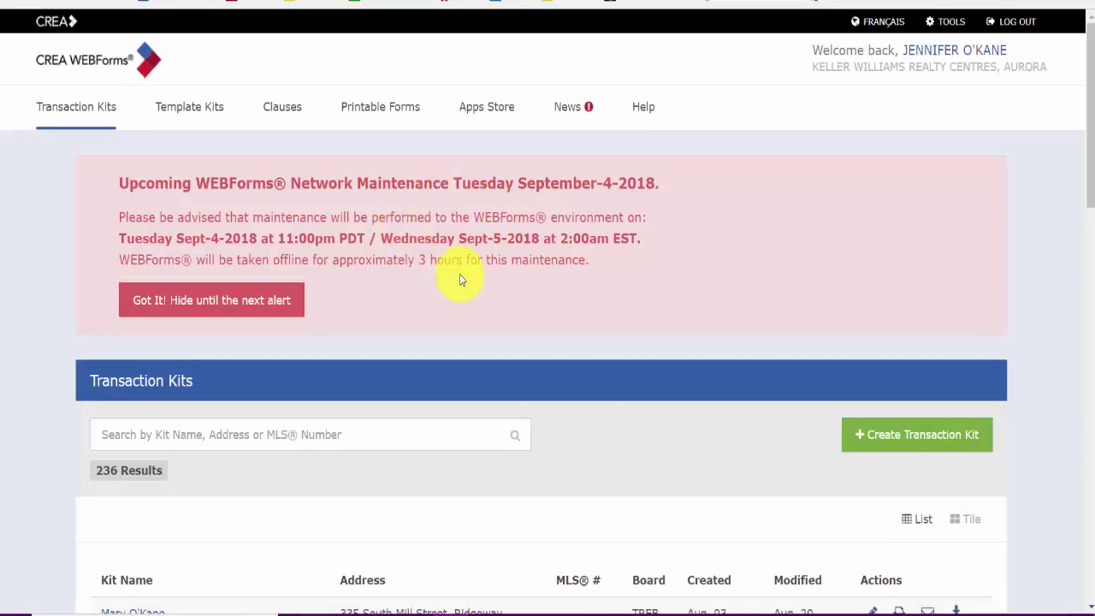
Step: Dismiss the network maintenance alert and open a client's transaction kit from the kit list
left_click(254, 292)
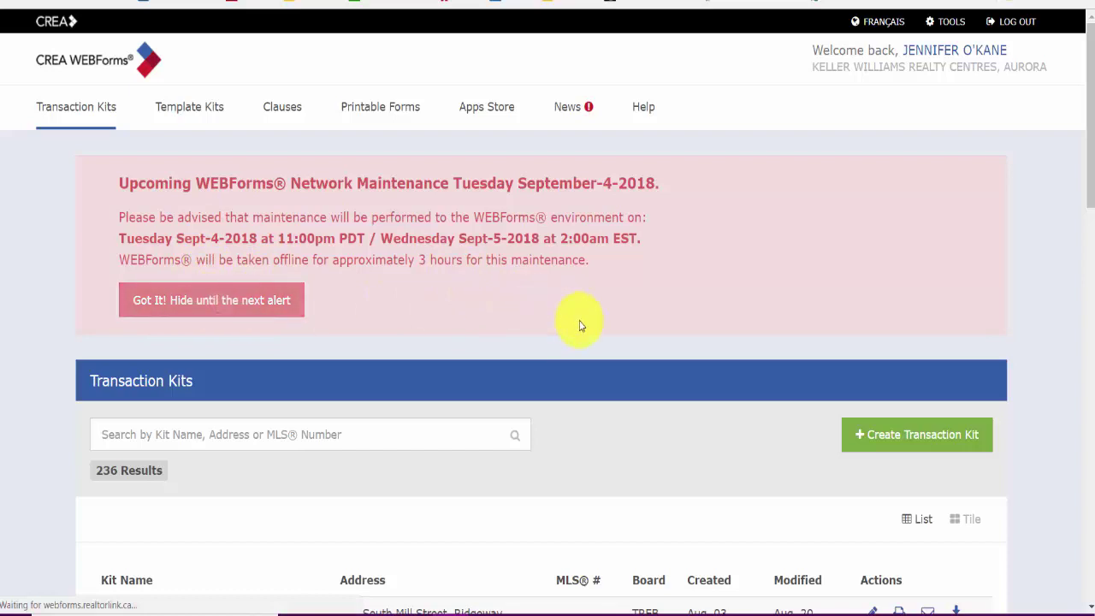
left_click_drag(1092, 141, 1092, 179)
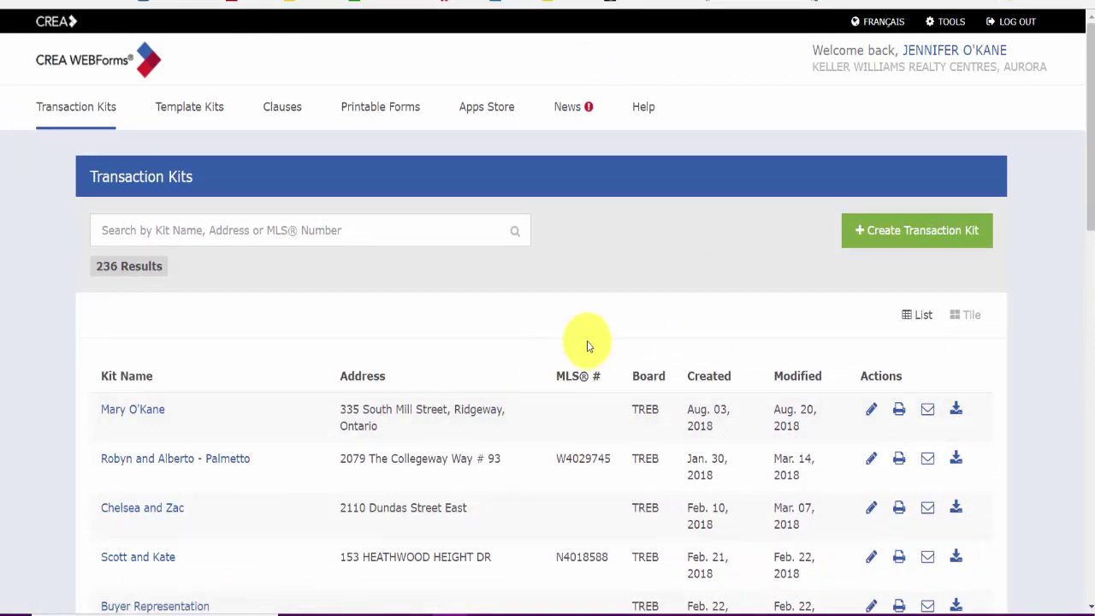
scroll(535, 334, "down", 1)
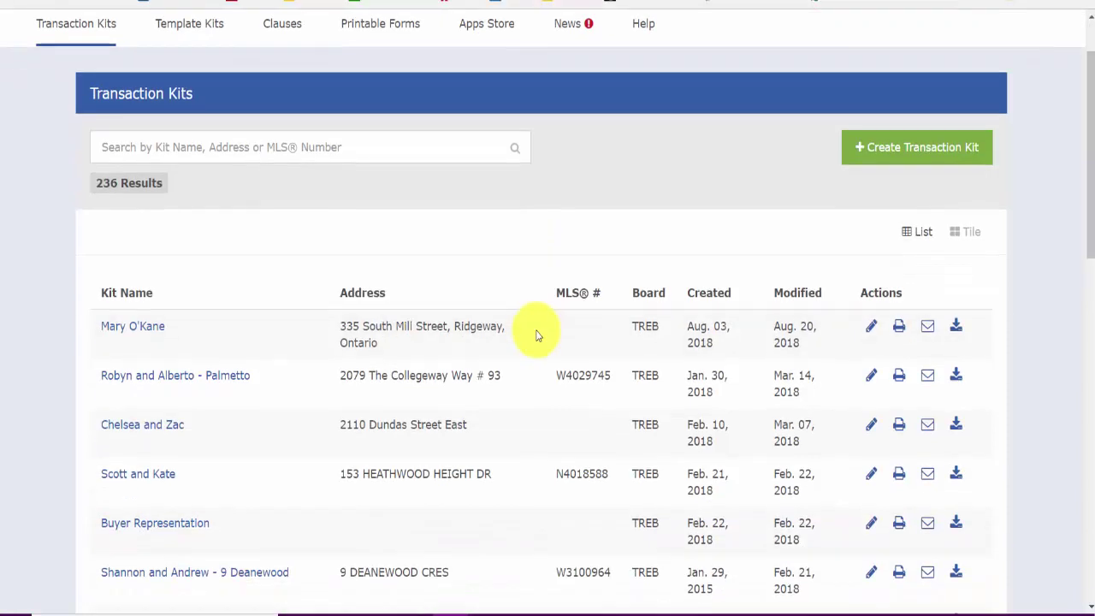
scroll(540, 328, "down", 3)
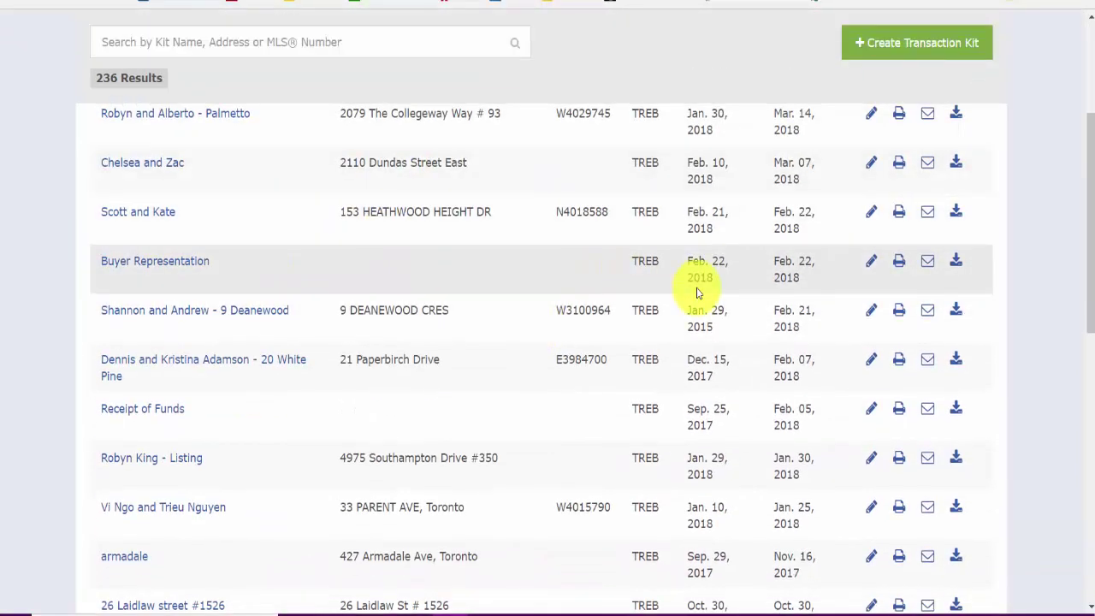
scroll(699, 289, "up", 2)
scroll(304, 364, "down", 2)
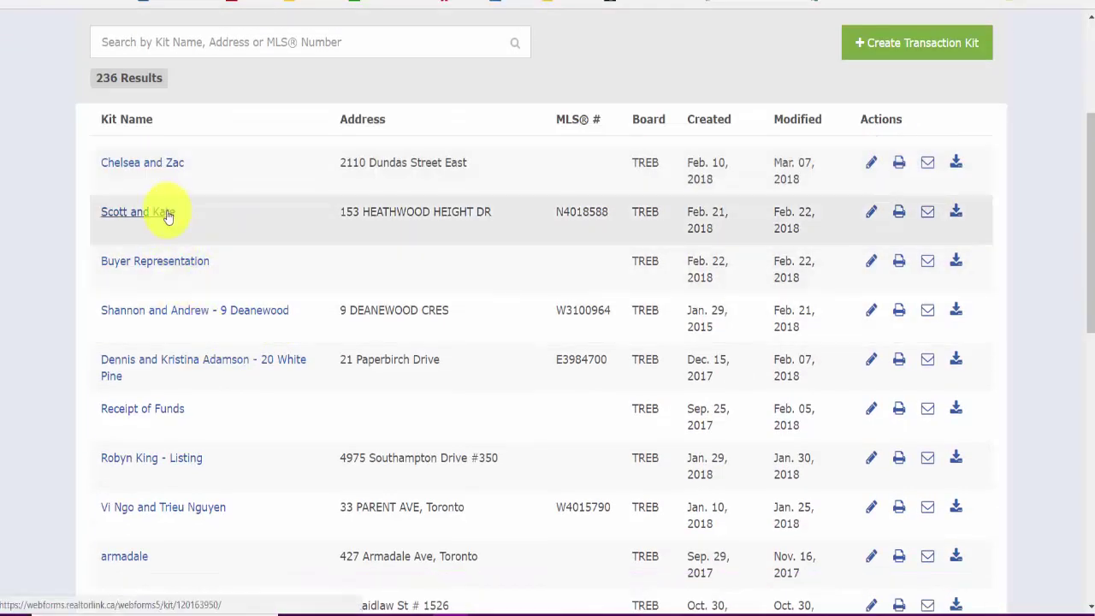
left_click(167, 214)
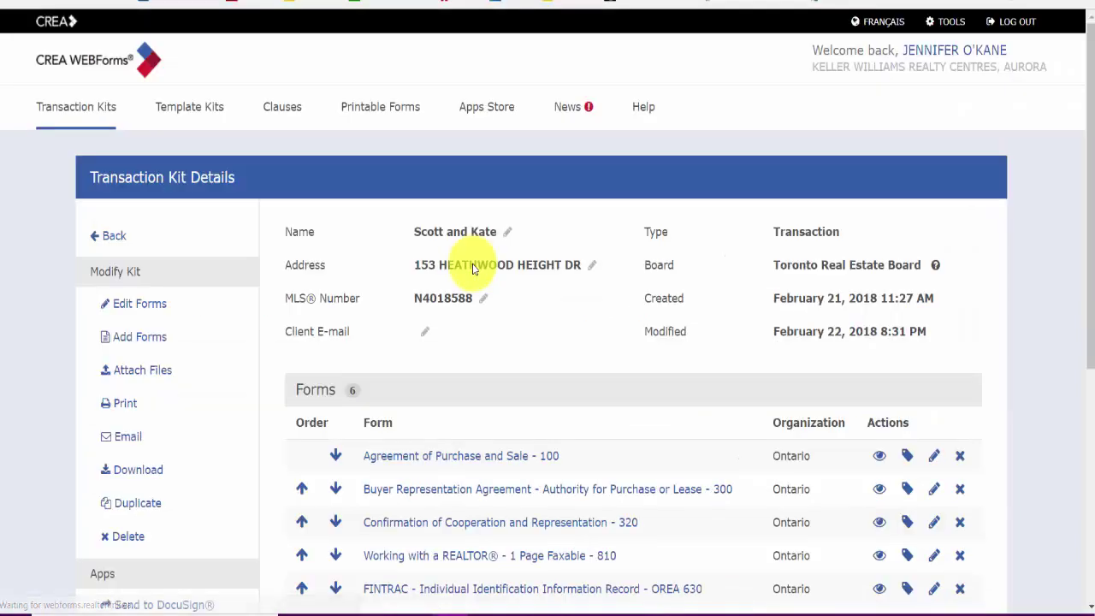
Step: Scroll through the kit's six forms, from Agreement of Purchase and Sale 100 to Offer Summary 801
scroll(537, 291, "down", 1)
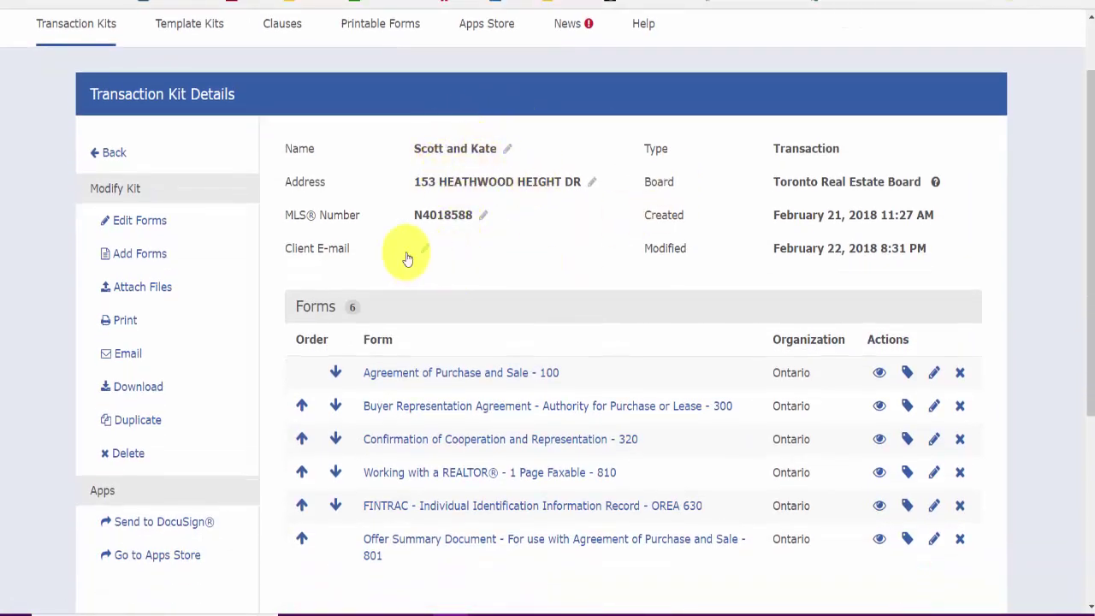
scroll(502, 224, "down", 2)
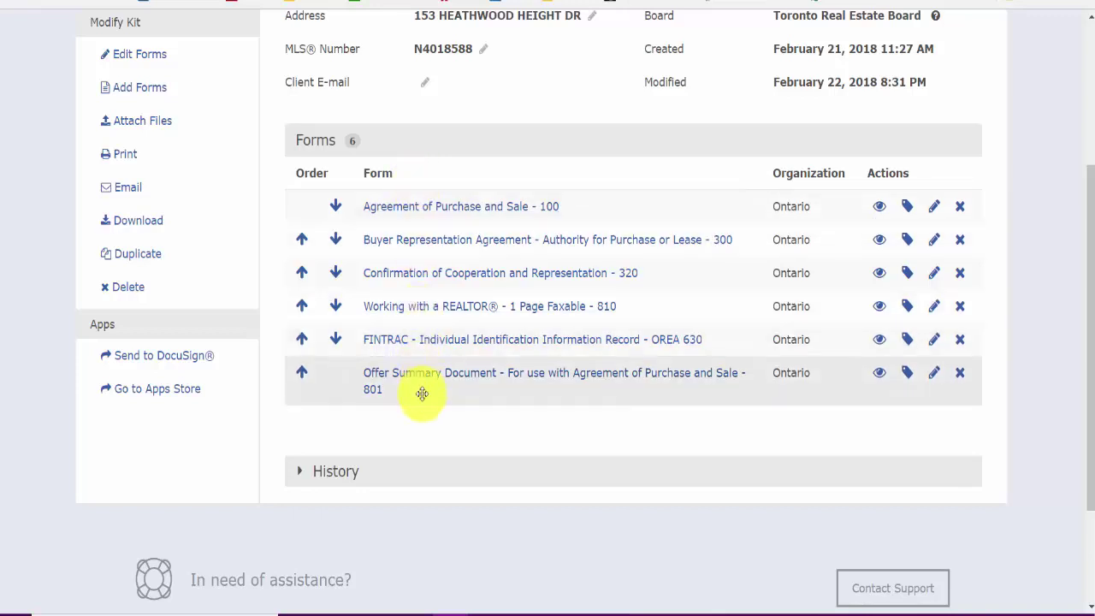
scroll(424, 390, "up", 1)
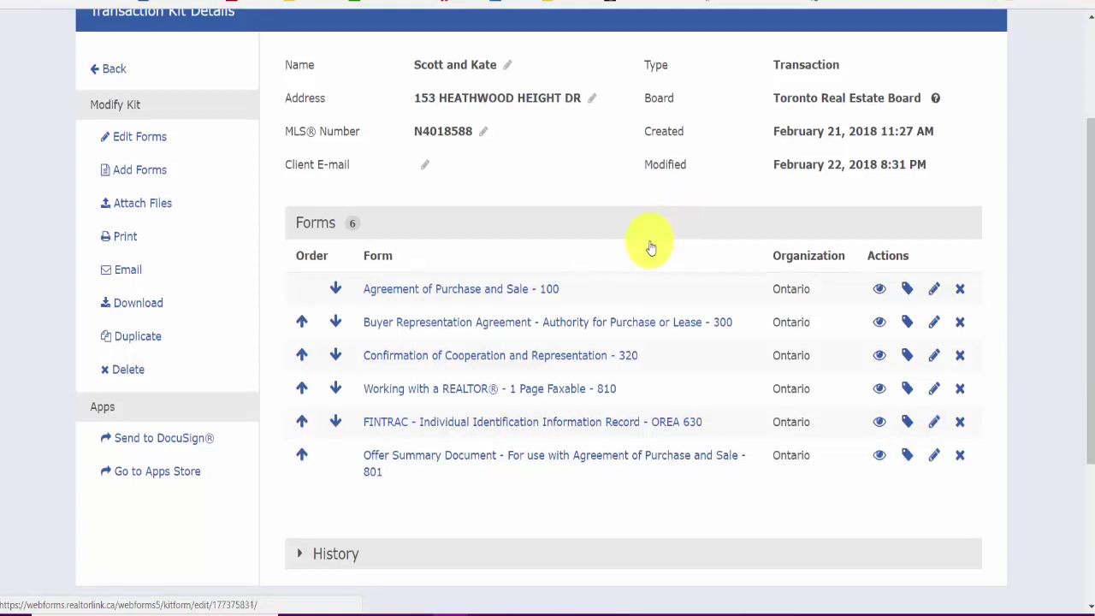
scroll(642, 242, "down", 2)
scroll(644, 245, "up", 4)
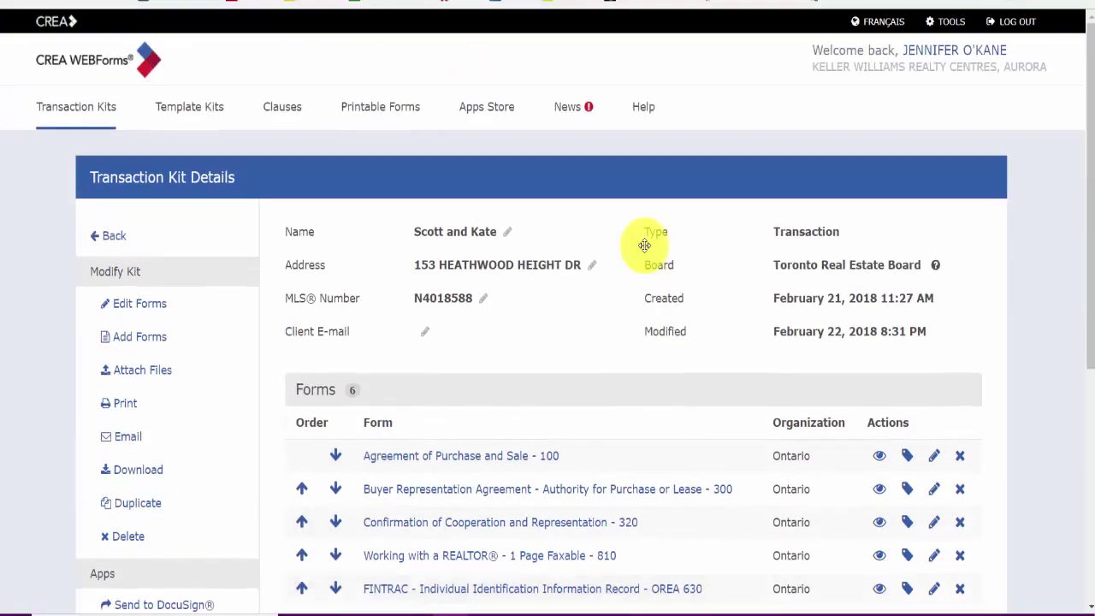
Step: Switch to Template Kits and start a new template kit
left_click(199, 106)
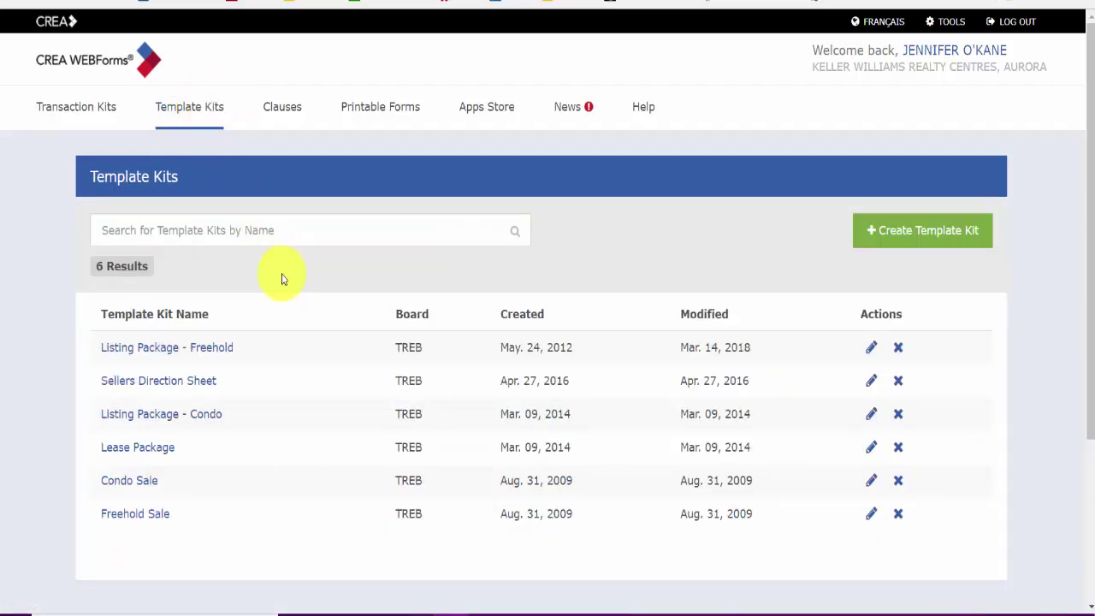
scroll(285, 276, "down", 1)
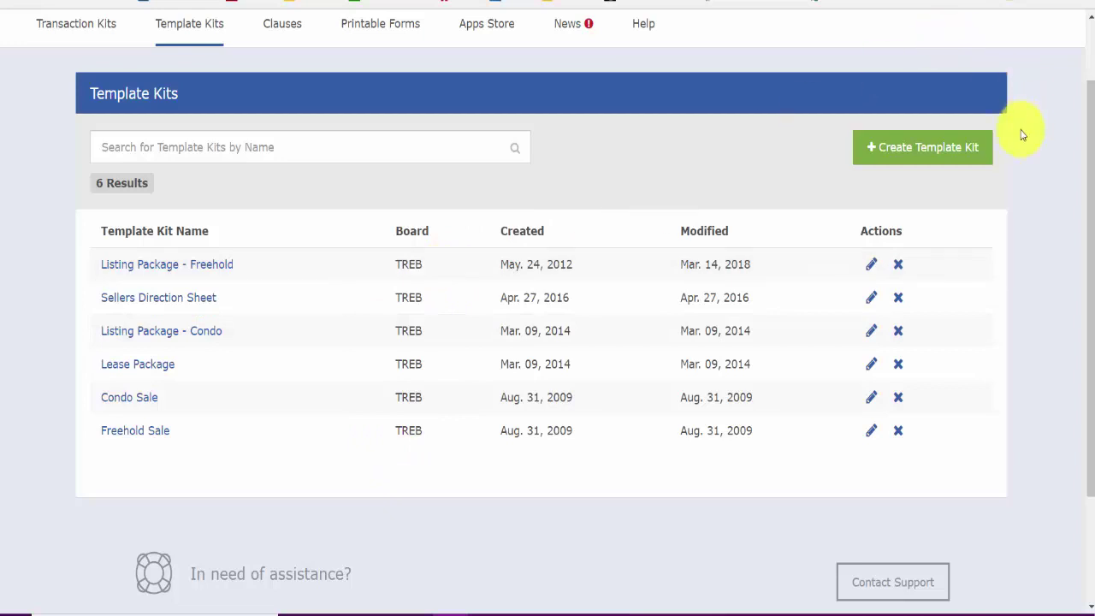
left_click(954, 154)
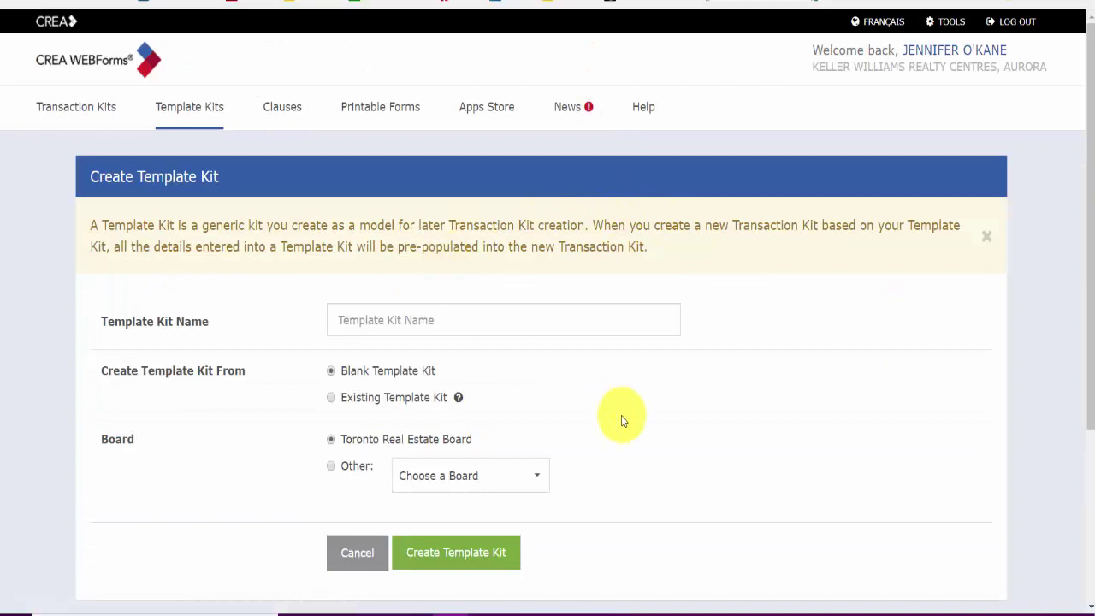
Step: Create a blank Toronto Real Estate Board template kit named 'Landlord Freehold Listing'
left_click(402, 320)
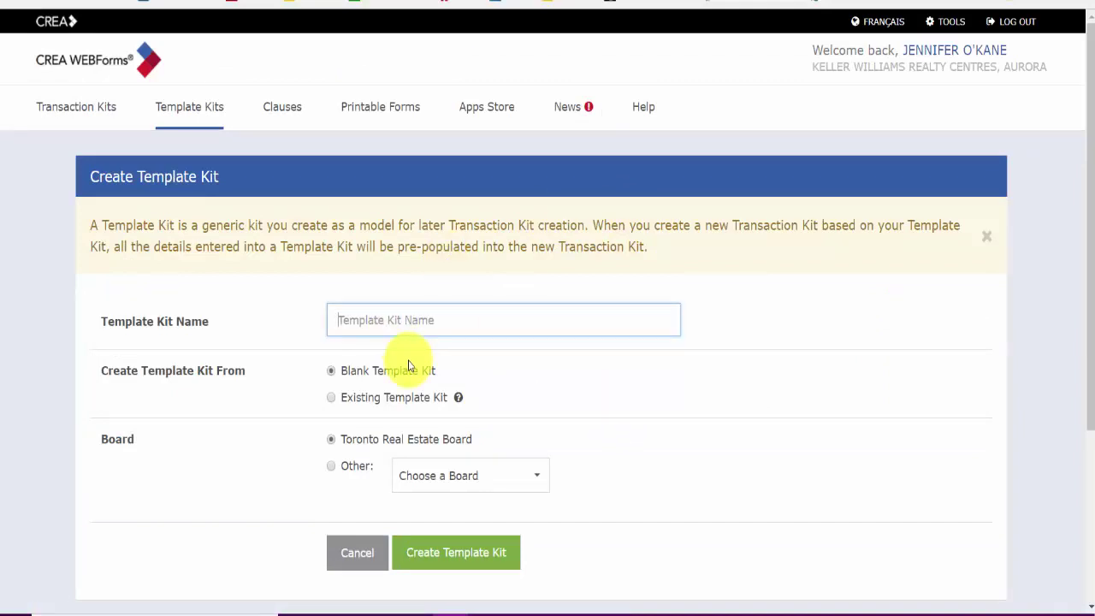
type("Landlord Freehold Listing")
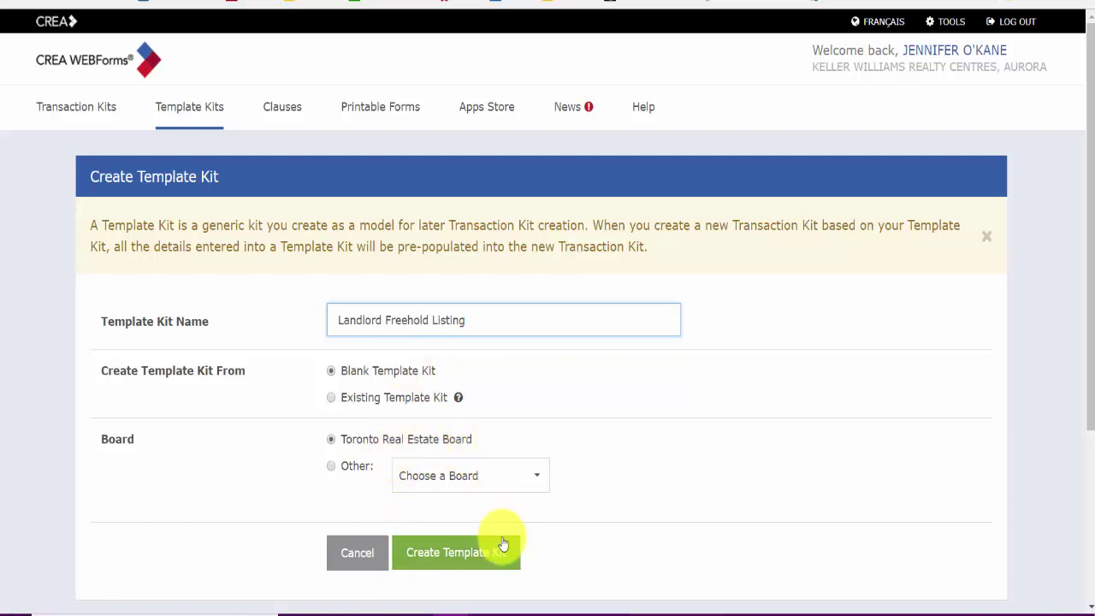
left_click(477, 550)
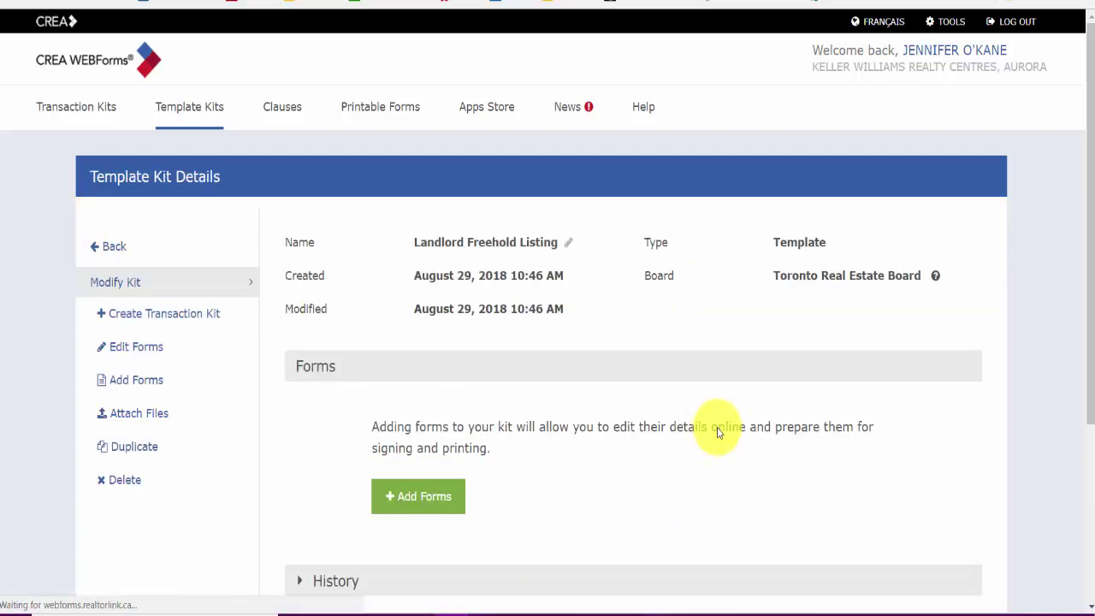
scroll(561, 463, "down", 1)
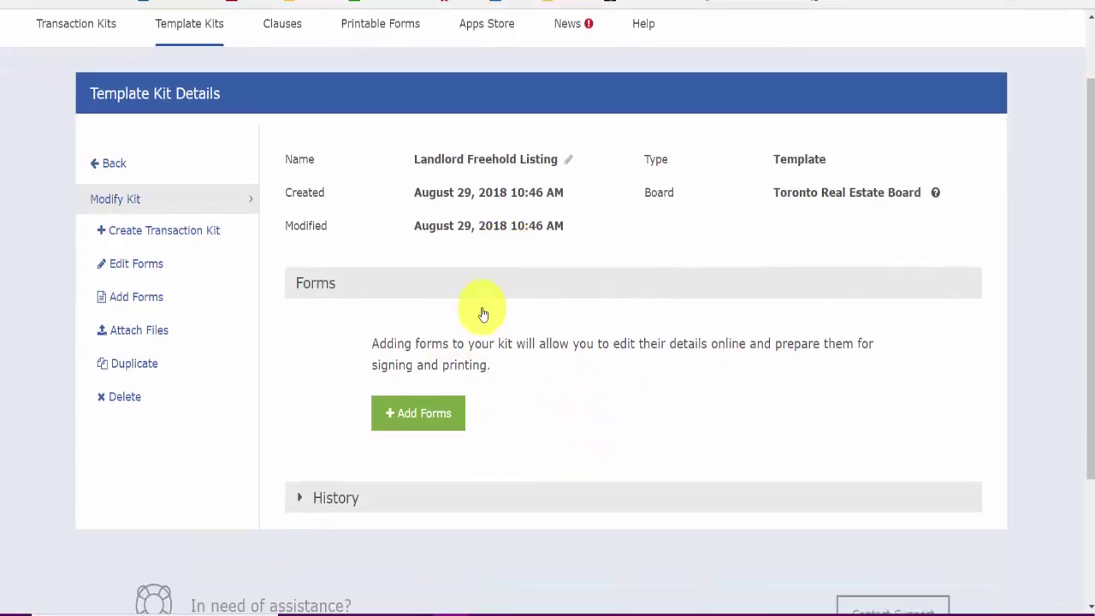
Step: Bring up the Add Forms page for the new template kit
left_click(450, 416)
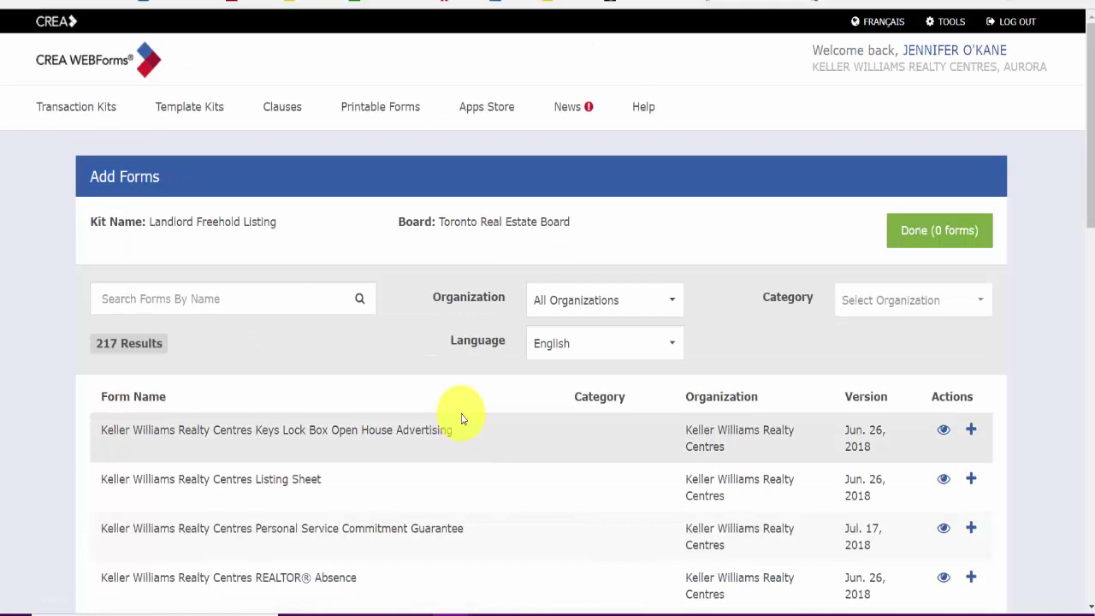
scroll(469, 413, "down", 2)
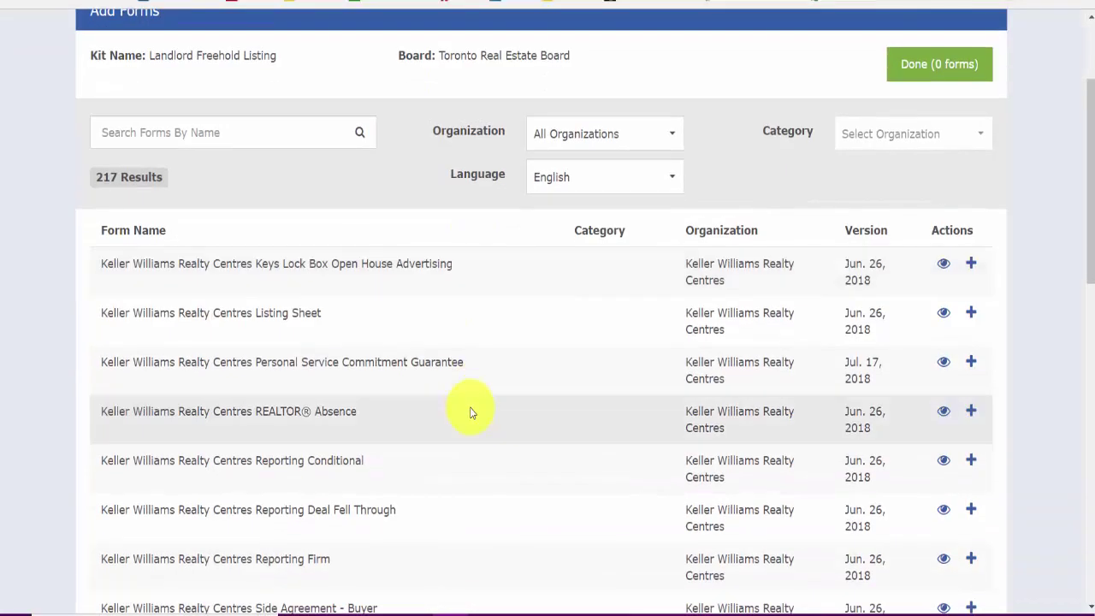
scroll(470, 412, "up", 1)
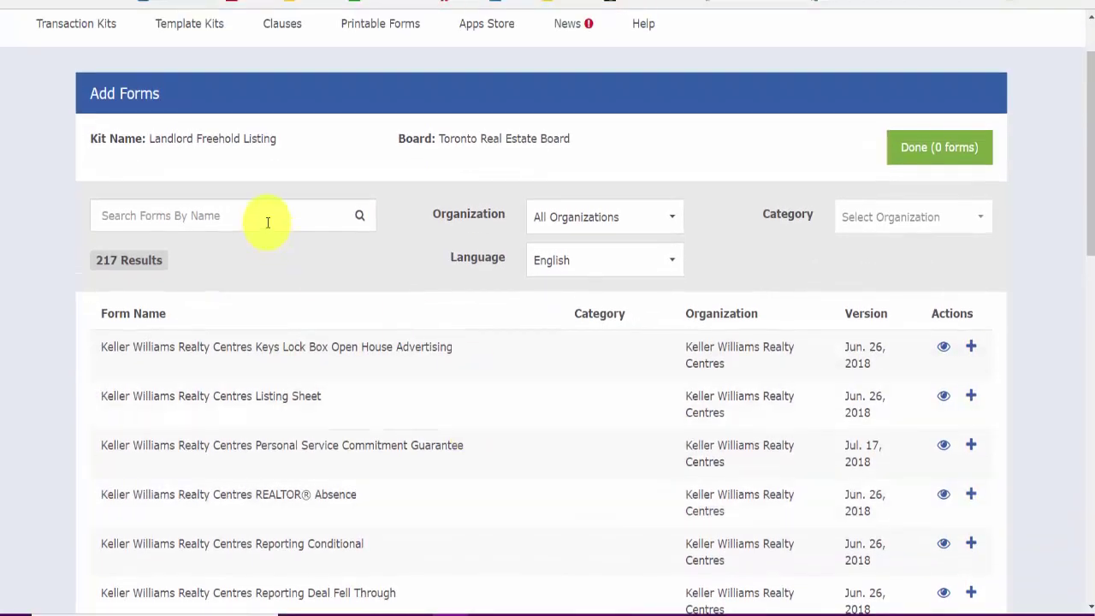
Step: Search the forms by name for 'listing' and browse the 29 results
left_click(270, 221)
type("lis")
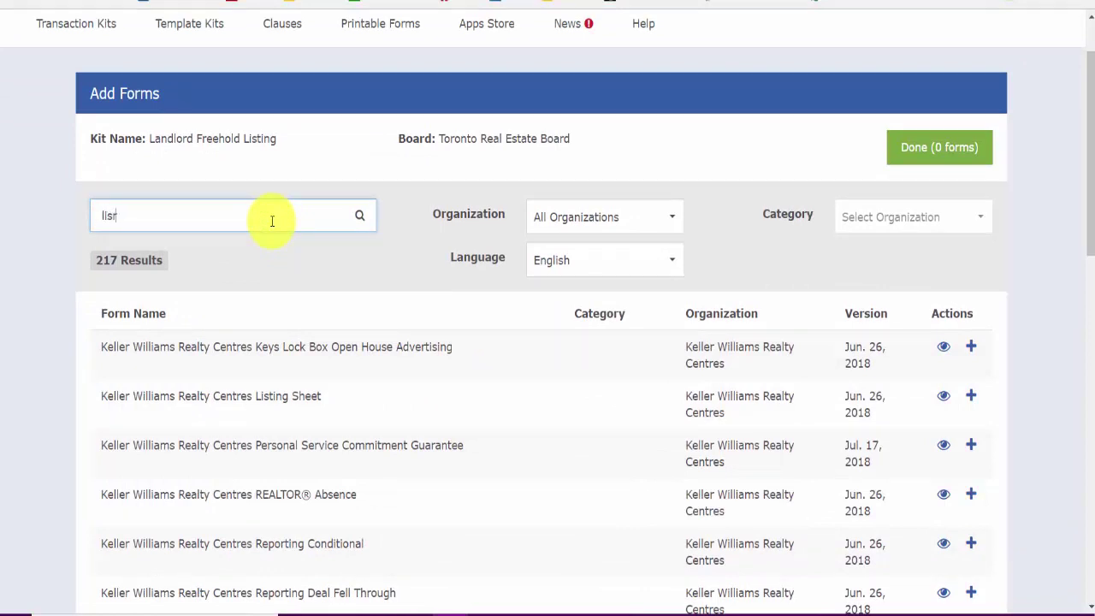
type("ting")
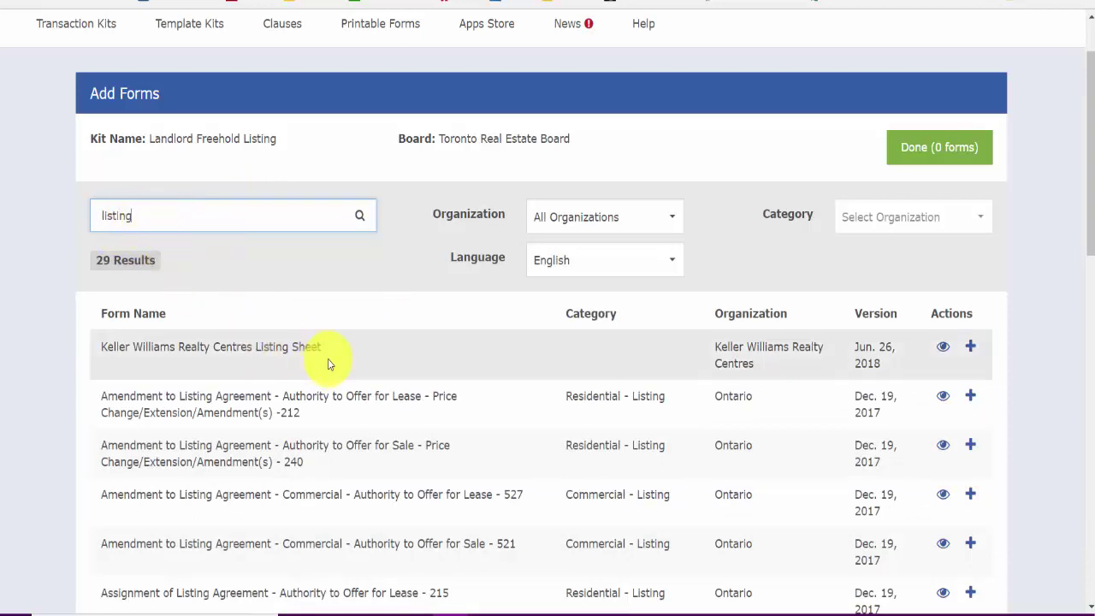
scroll(326, 359, "up", 1)
scroll(326, 359, "down", 2)
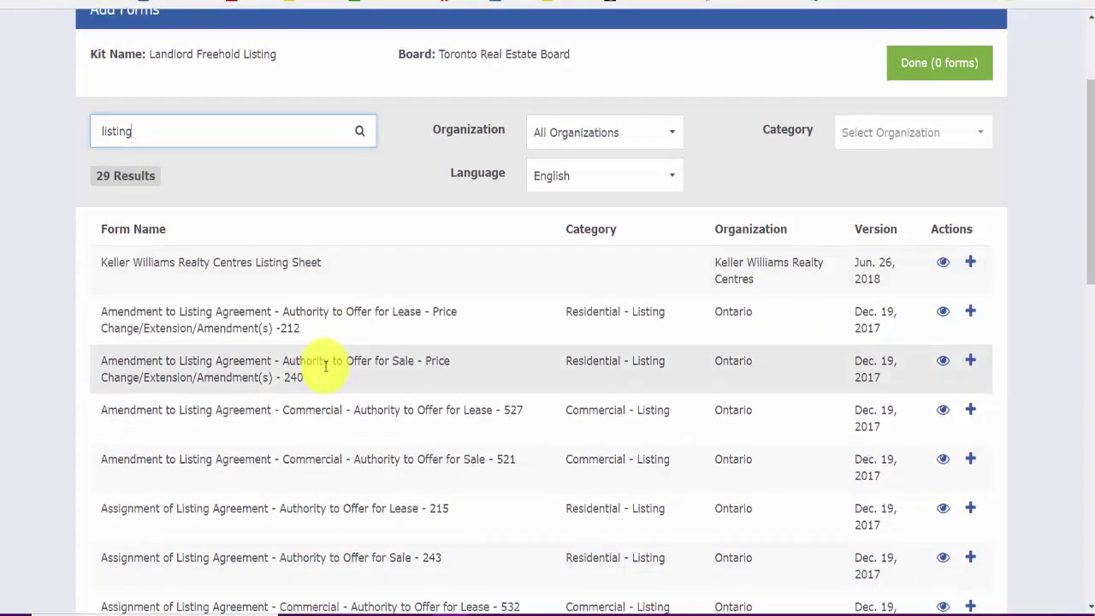
scroll(326, 366, "down", 7)
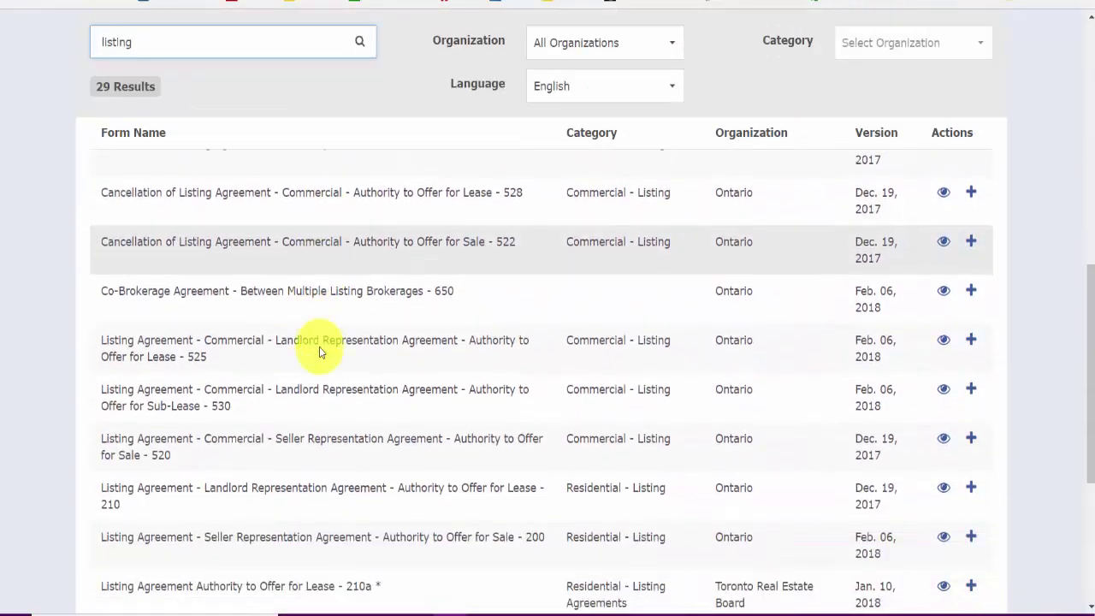
scroll(319, 347, "down", 1)
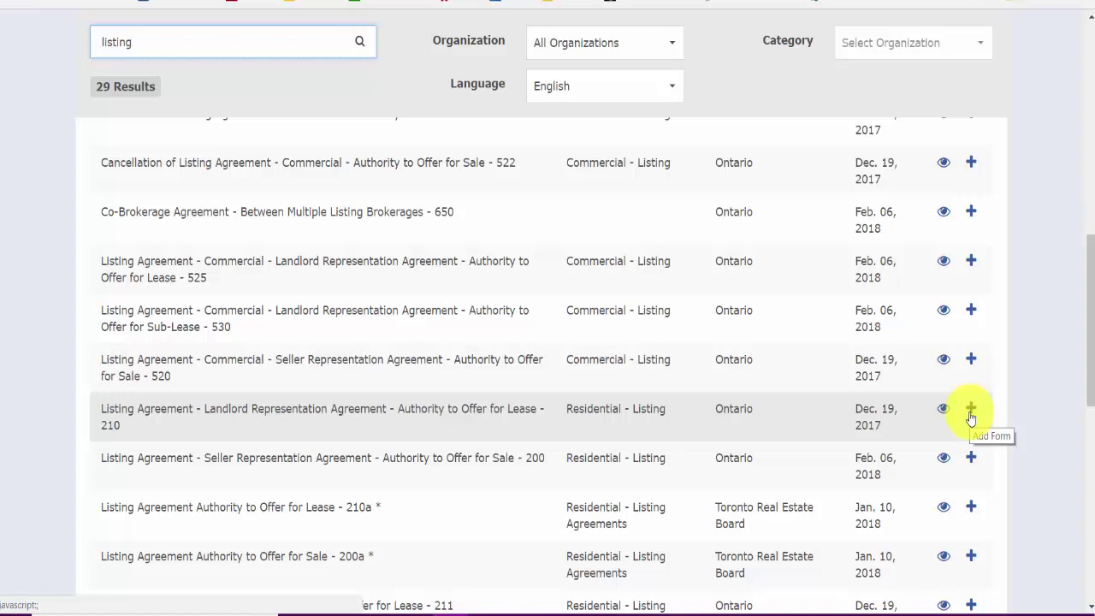
Step: Add Listing Agreement – Landlord Representation – Authority to Offer for Lease (210) to the kit
left_click(971, 413)
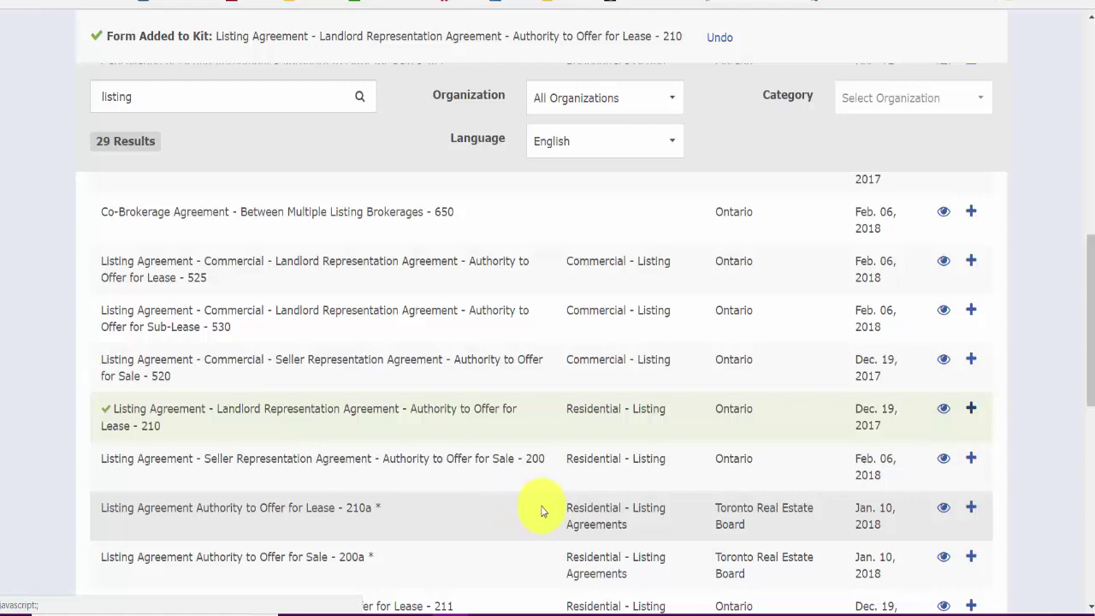
scroll(545, 512, "up", 2)
scroll(547, 504, "down", 3)
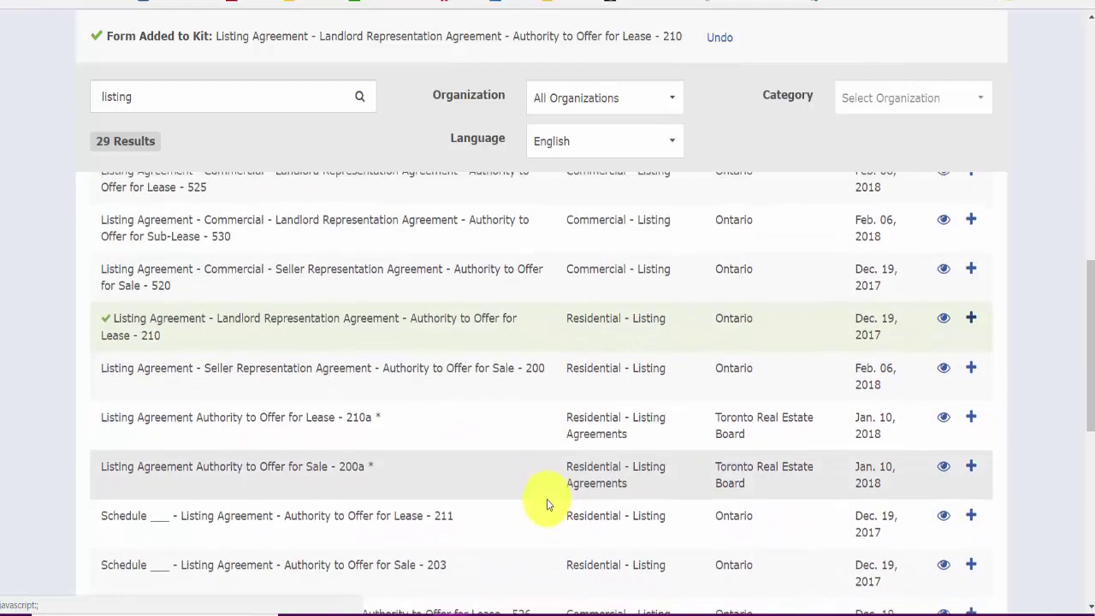
scroll(547, 504, "down", 1)
scroll(547, 504, "down", 2)
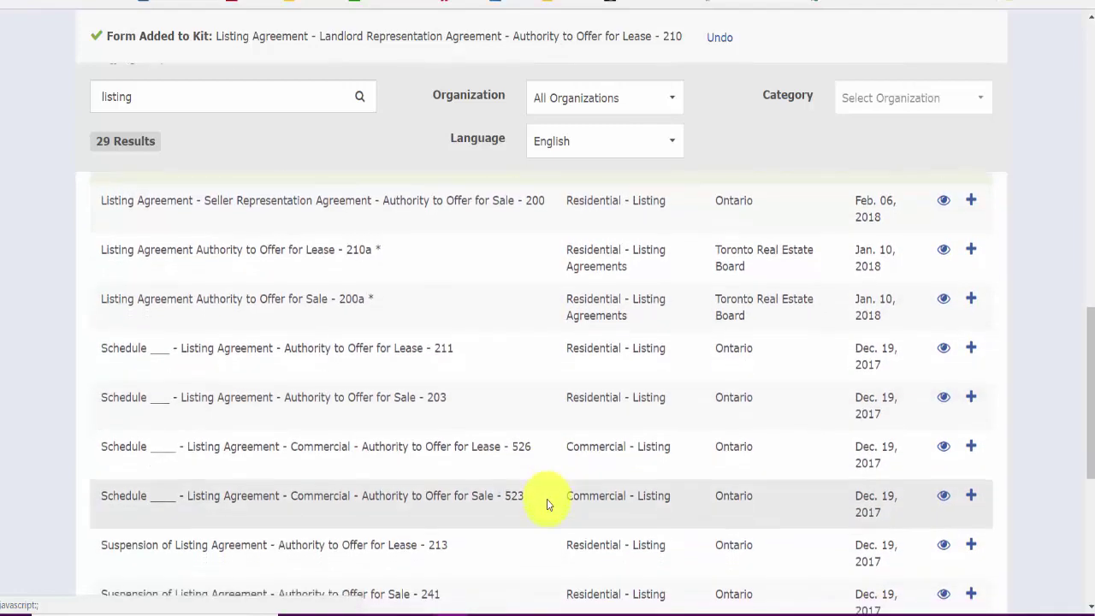
scroll(547, 504, "down", 2)
scroll(355, 289, "up", 5)
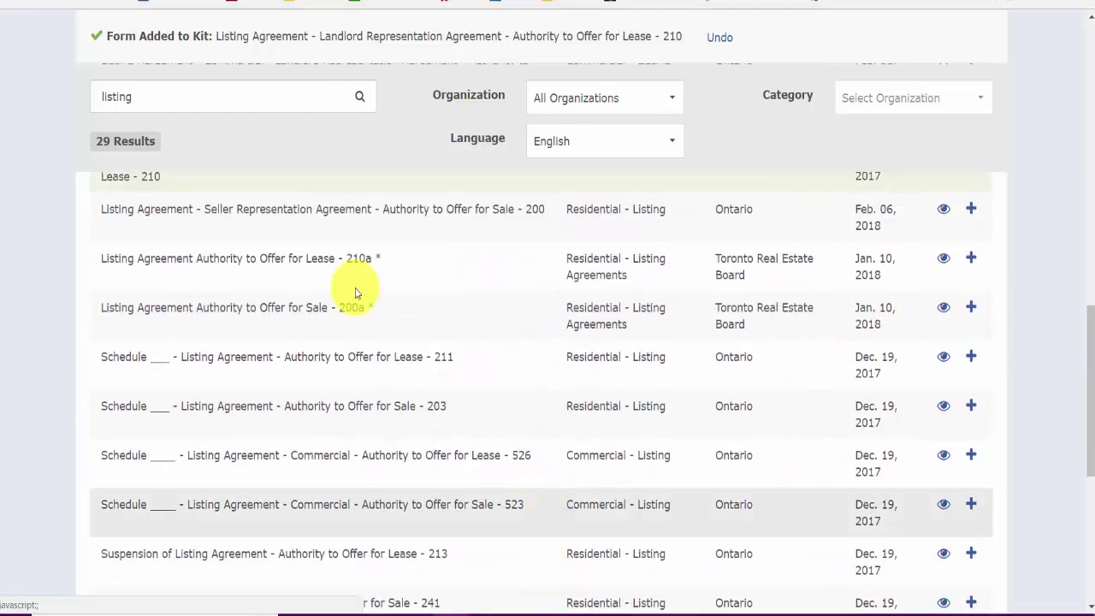
Step: Replace the search term with 'mls' and scroll through the matching forms
left_click_drag(147, 100, 26, 87)
type("mls")
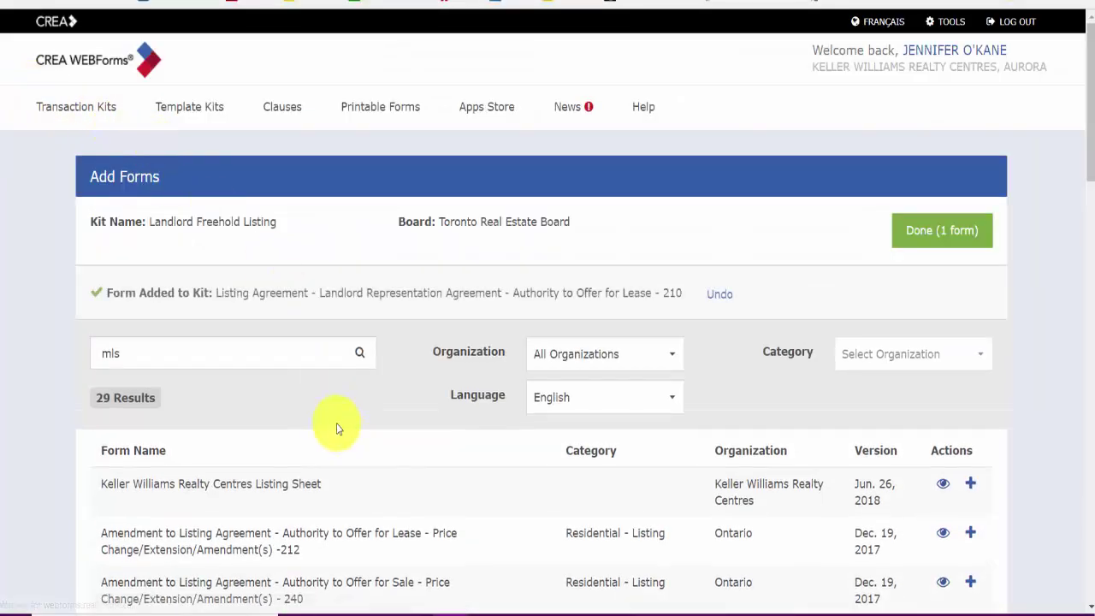
scroll(337, 411, "down", 2)
scroll(336, 411, "down", 1)
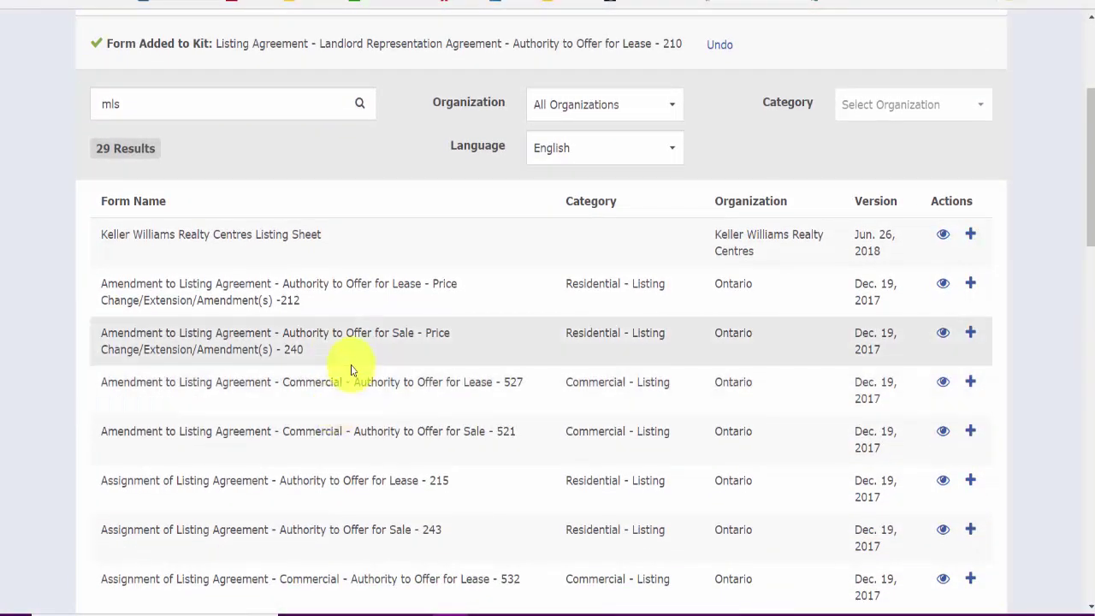
scroll(354, 367, "down", 3)
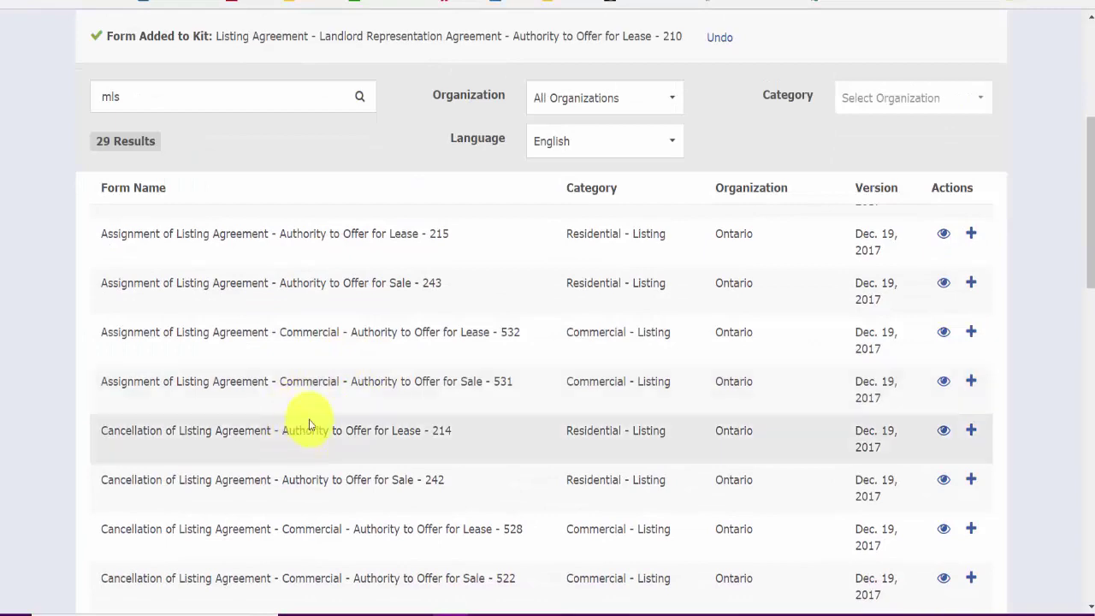
scroll(309, 402, "down", 3)
scroll(313, 400, "down", 7)
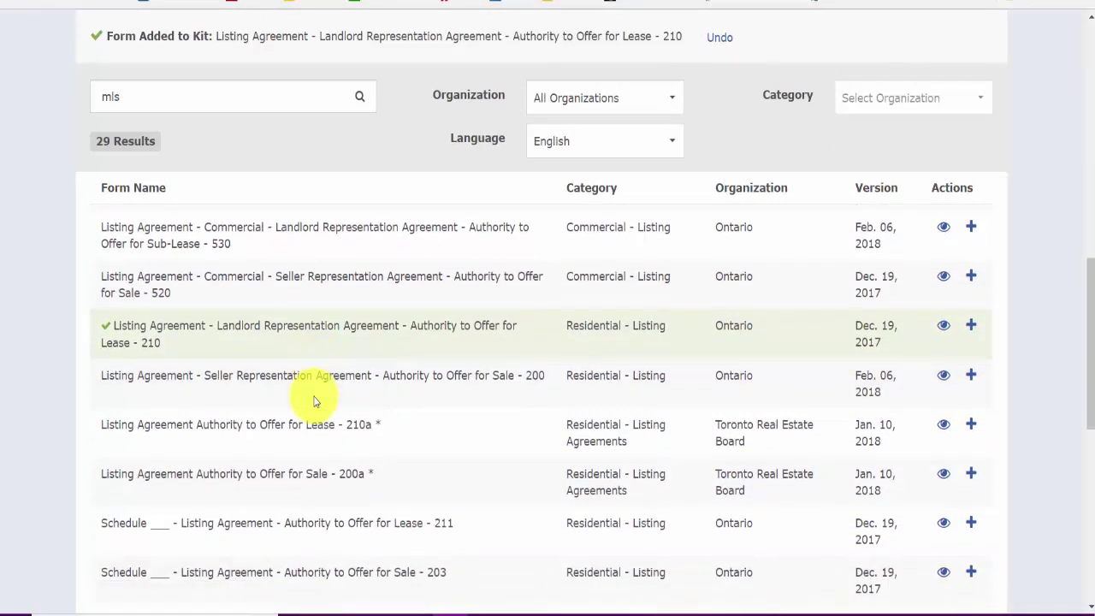
scroll(316, 400, "down", 2)
scroll(317, 391, "up", 15)
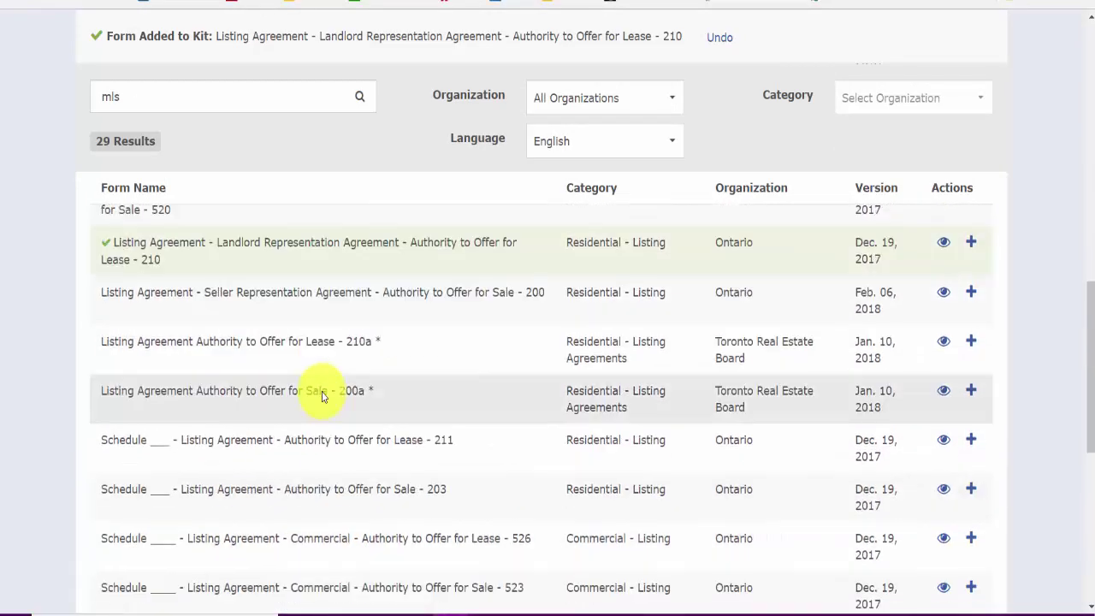
Step: Refine the search to 'mls data', then clear it after it finds no forms
left_click(180, 105)
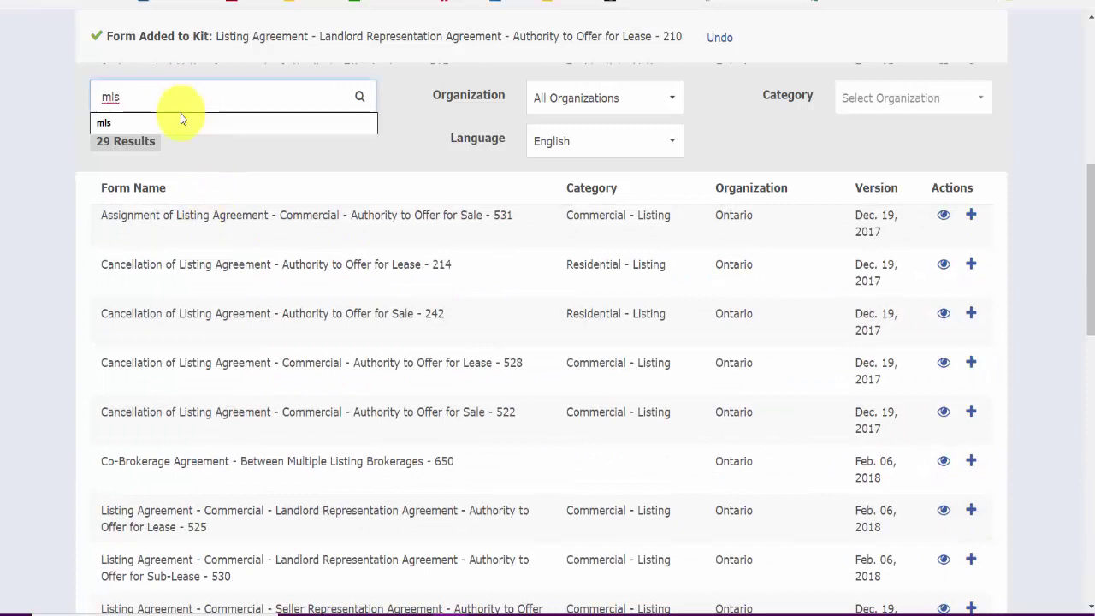
type("data")
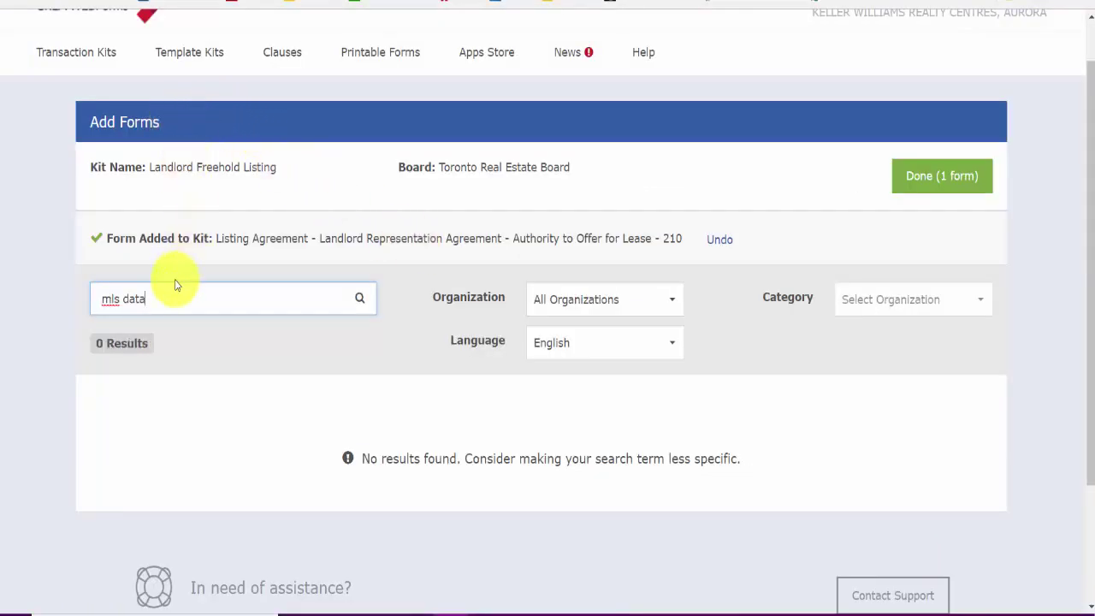
left_click_drag(175, 295, 34, 300)
key("BackSpace")
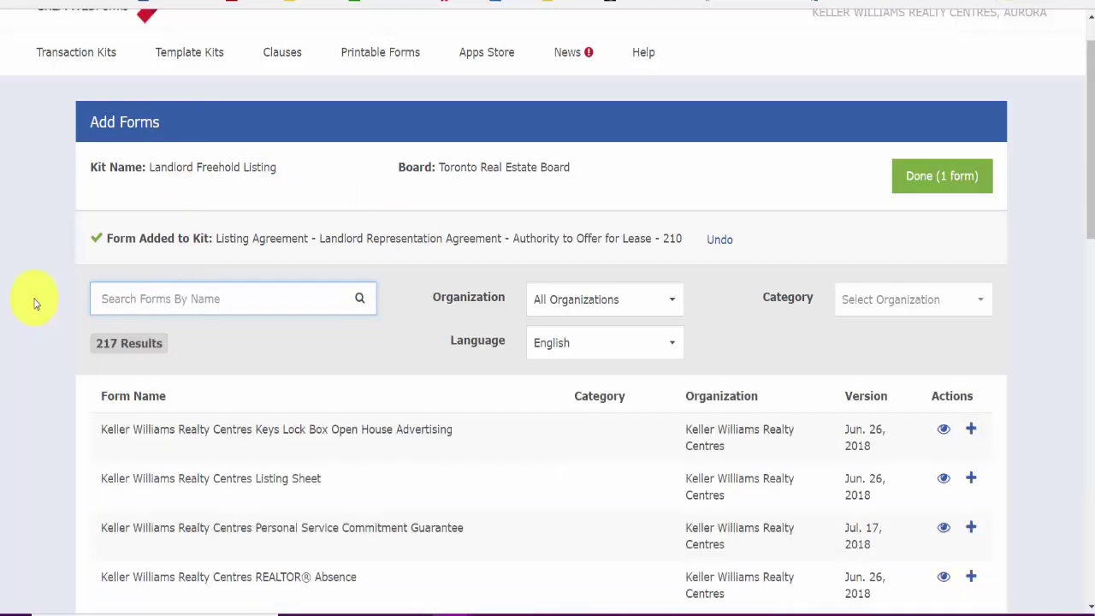
Step: Search for 'data sheet' and browse the 217 matching forms
type("data sheet")
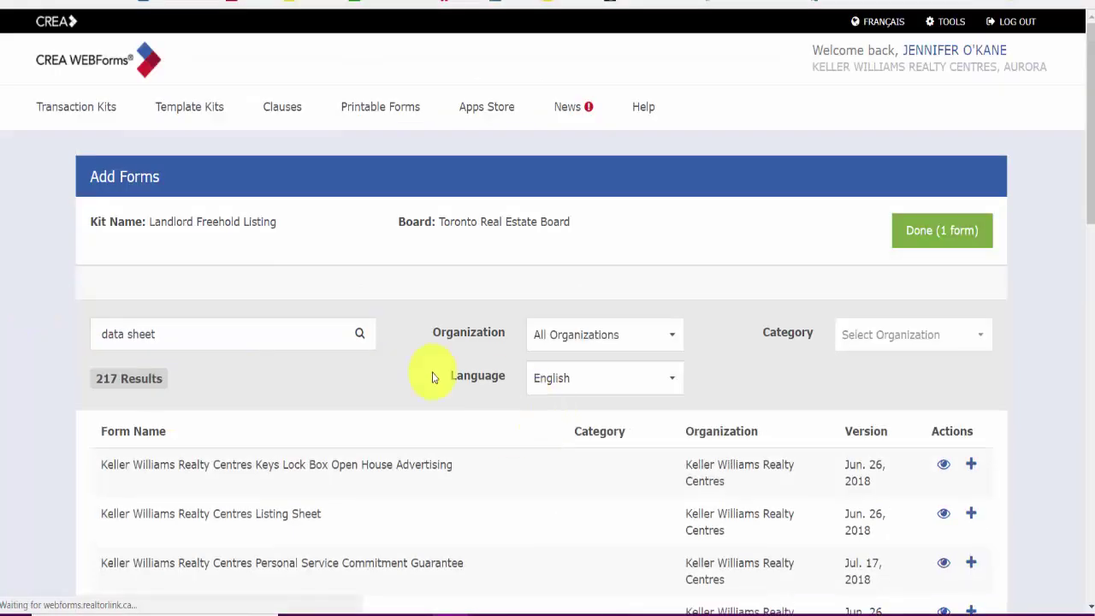
scroll(391, 436, "down", 3)
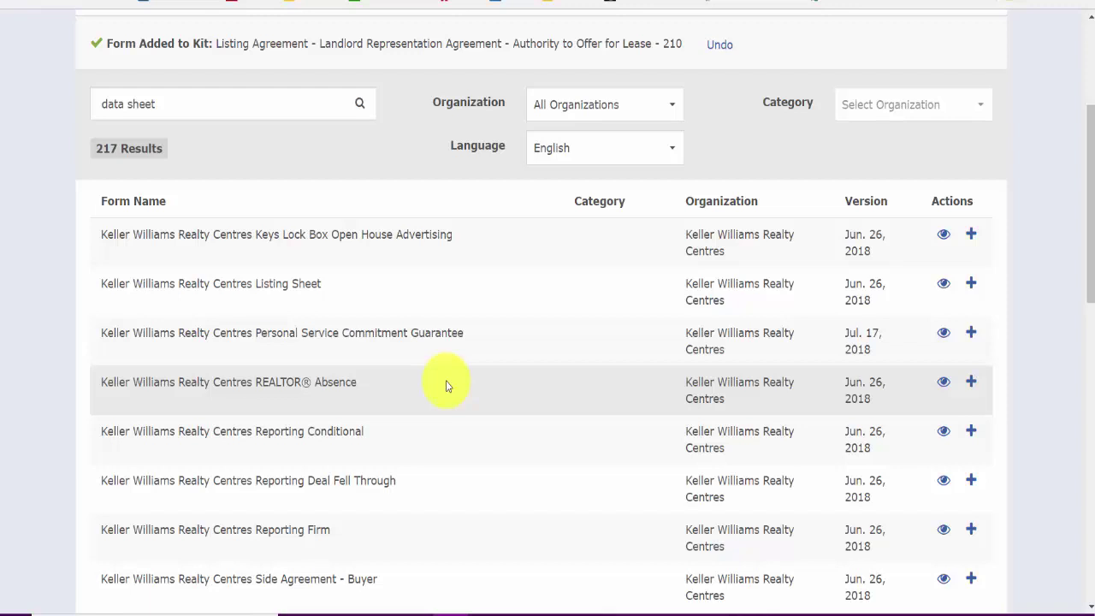
scroll(446, 386, "down", 3)
scroll(447, 379, "up", 6)
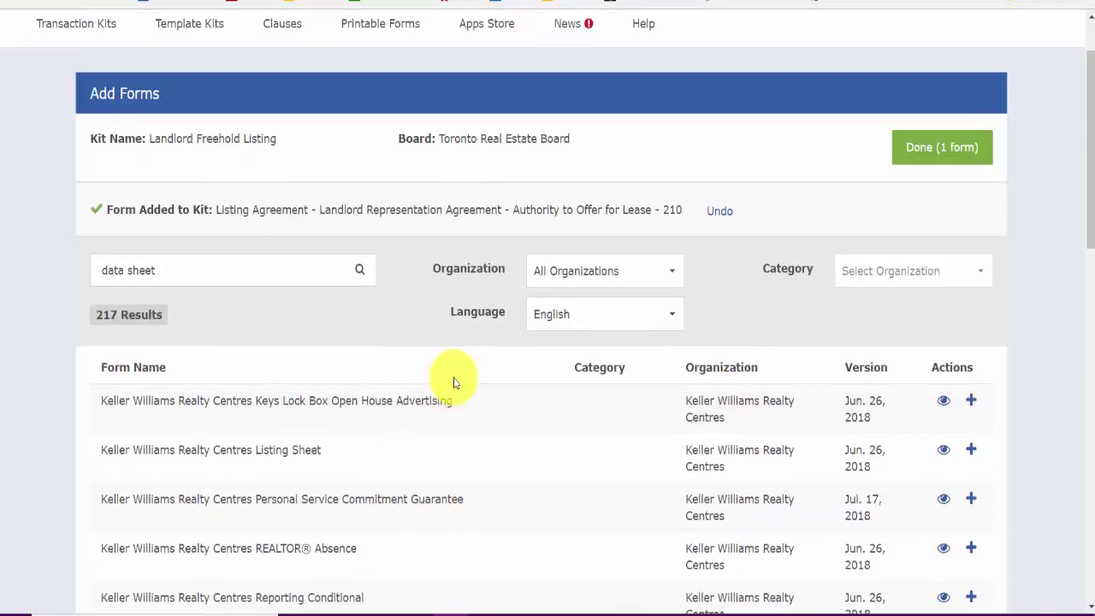
scroll(462, 393, "down", 6)
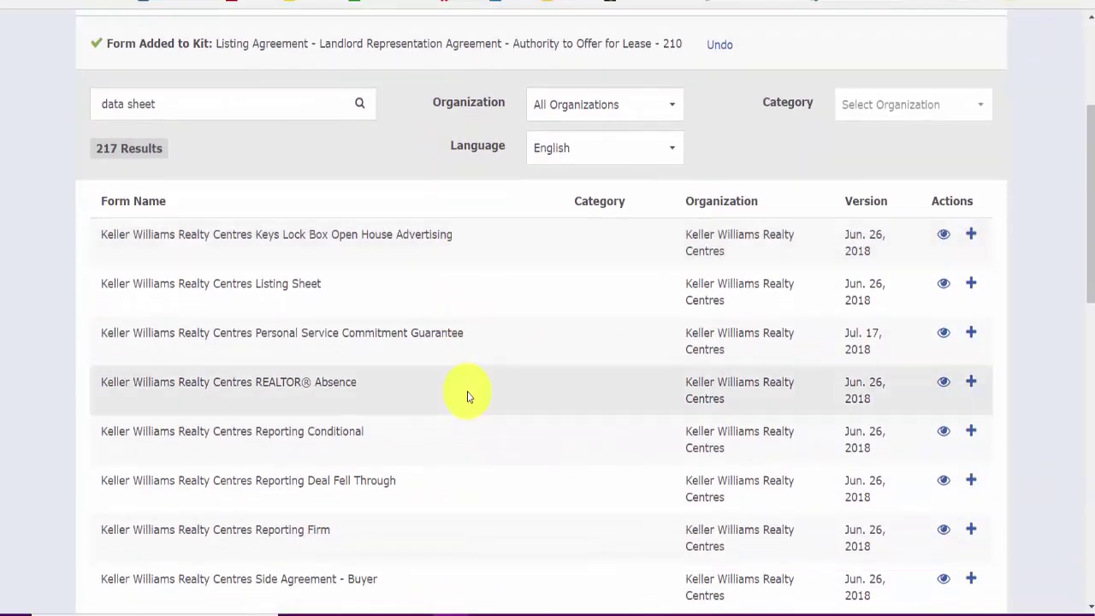
scroll(471, 400, "down", 7)
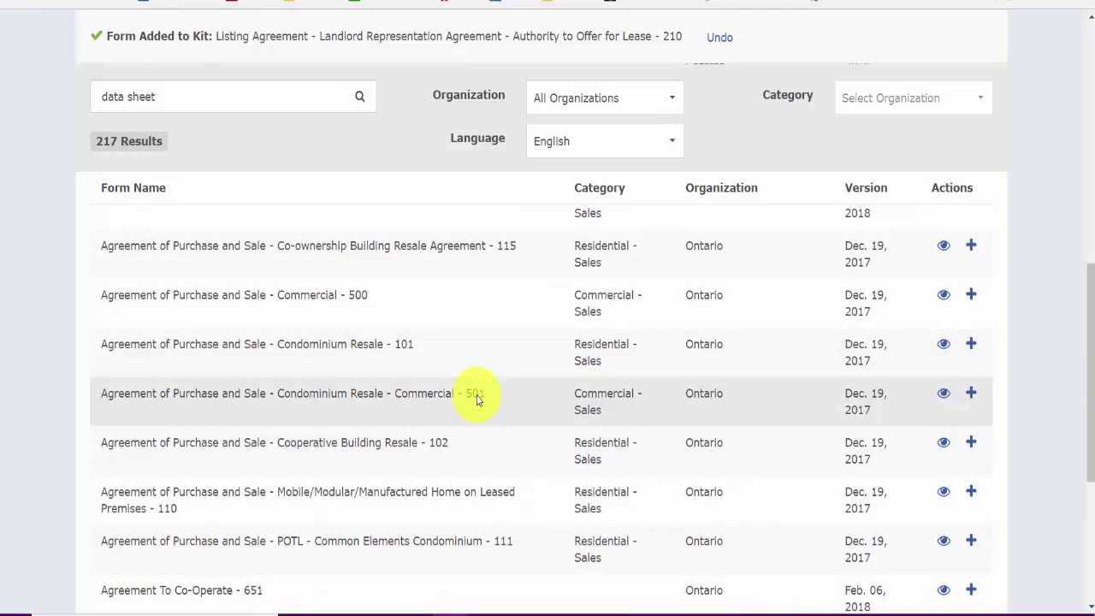
scroll(478, 399, "up", 10)
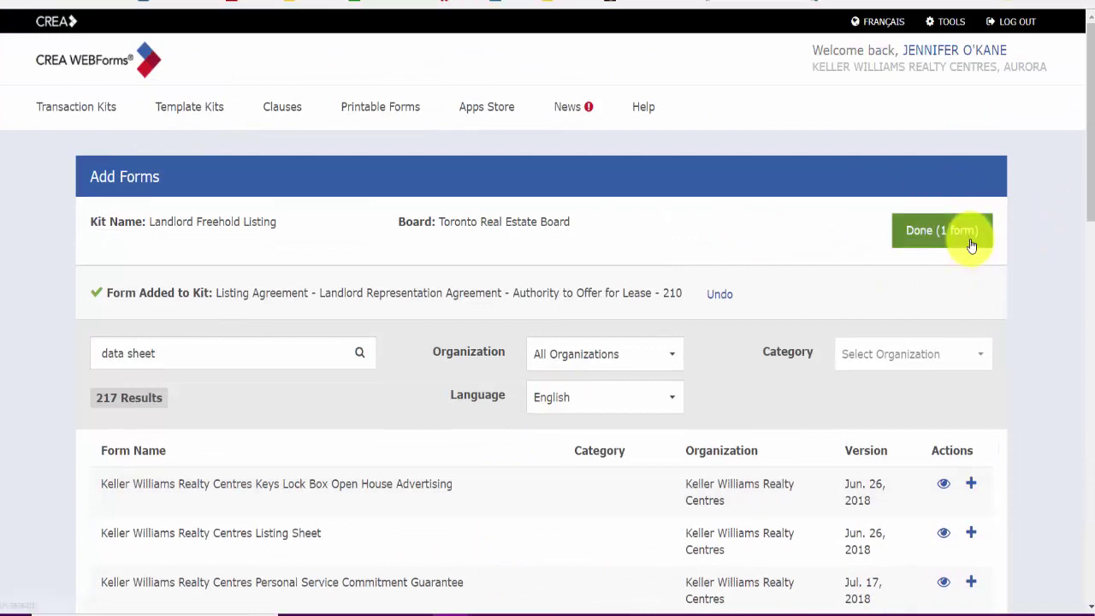
Step: Finish the kit with its single 210 form and return to the Transaction Kits list
left_click(971, 244)
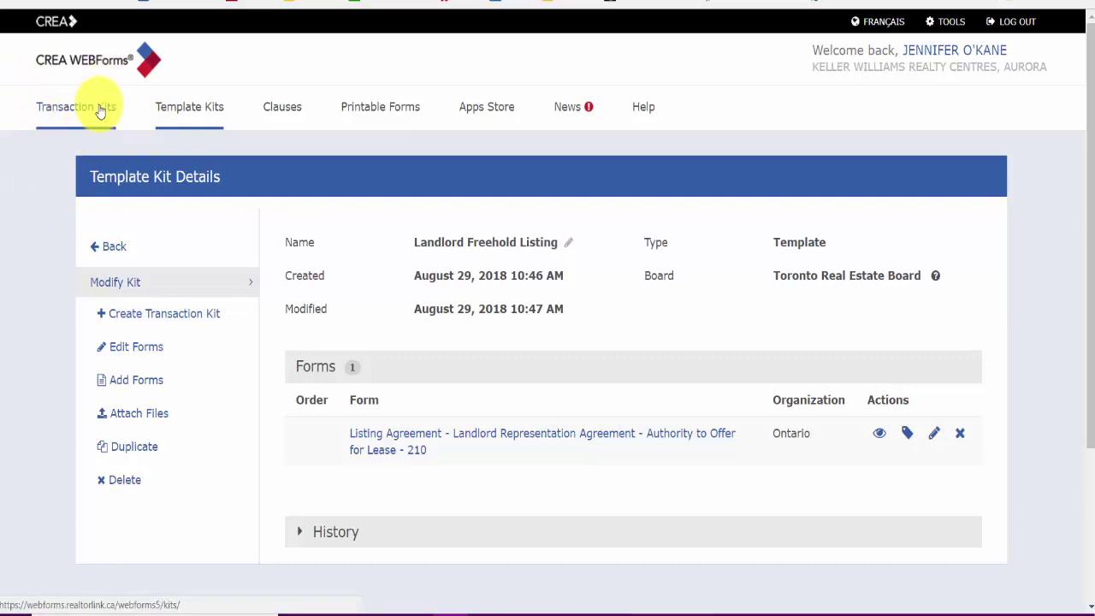
left_click(100, 112)
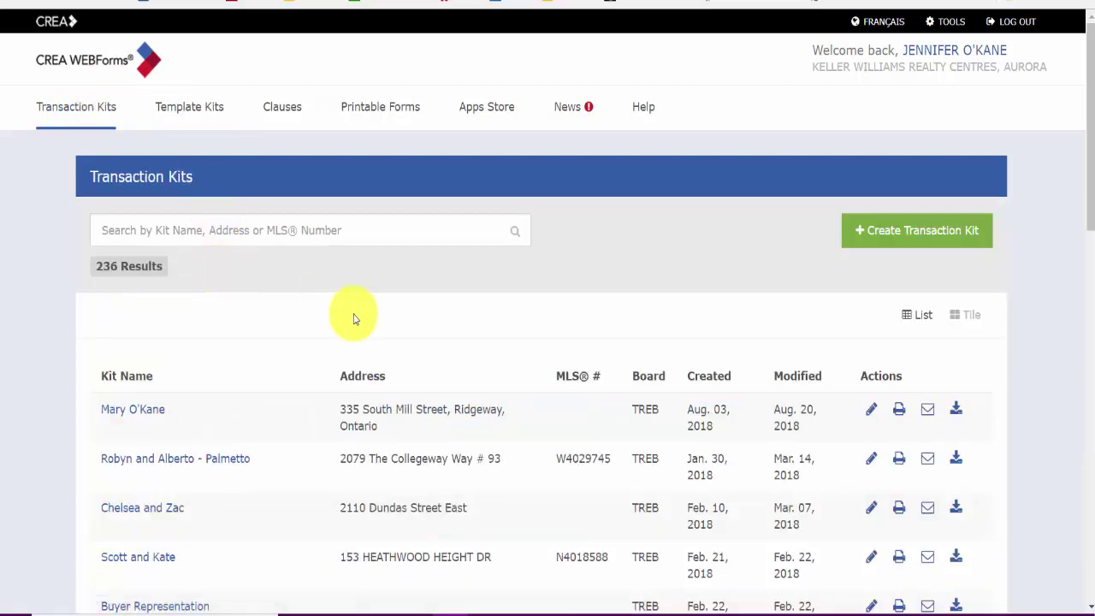
Step: Scroll through the 236 transaction kits, including Buyer Representation, Receipt of Funds and Sample Forms
scroll(356, 319, "down", 10)
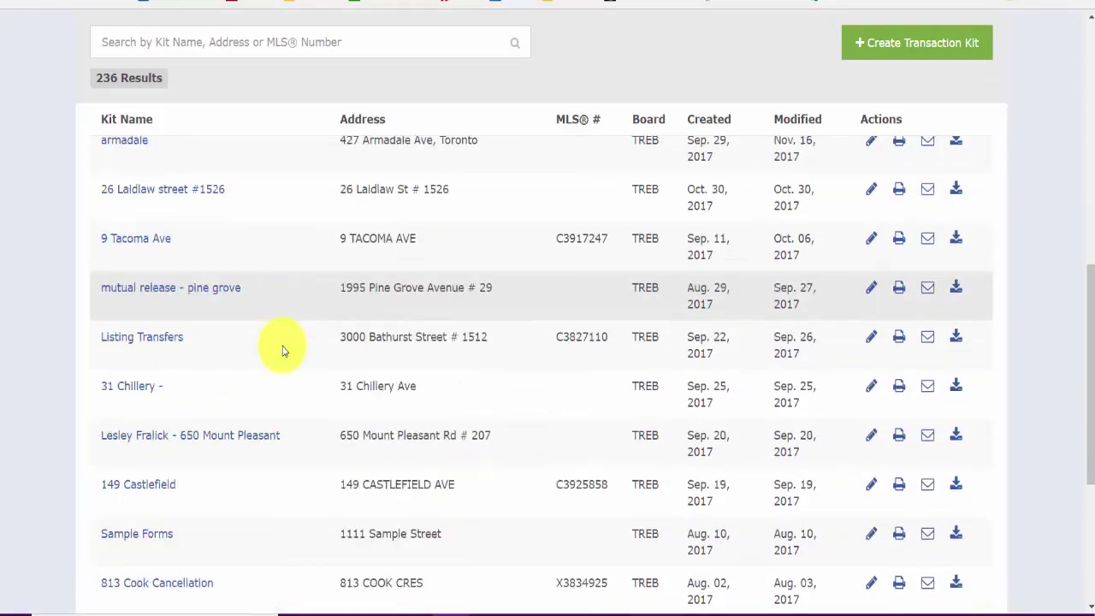
scroll(282, 351, "down", 4)
scroll(296, 334, "up", 8)
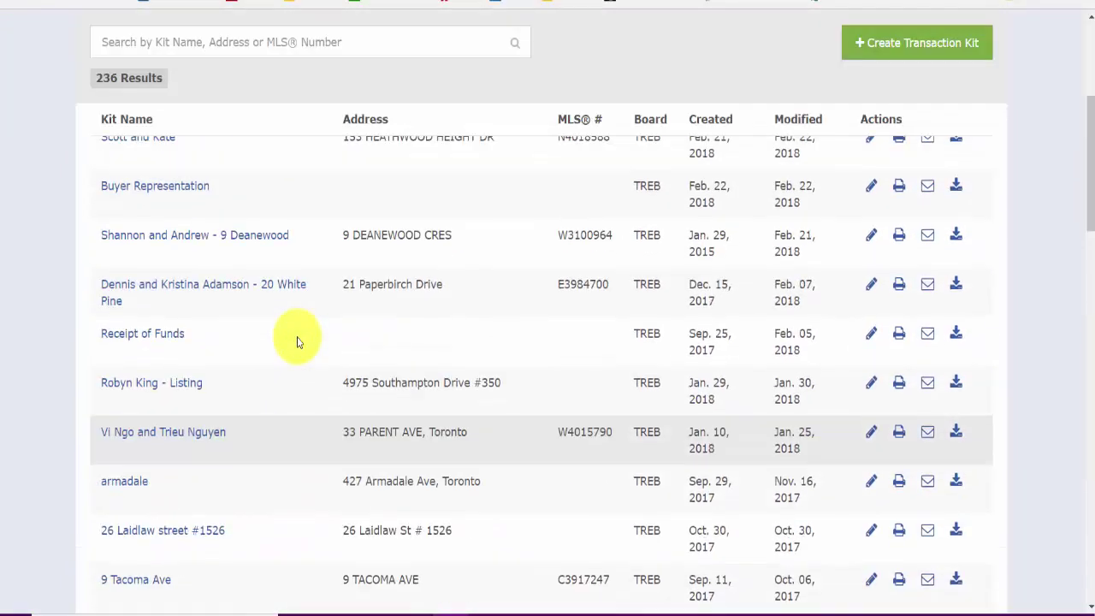
scroll(297, 341, "up", 5)
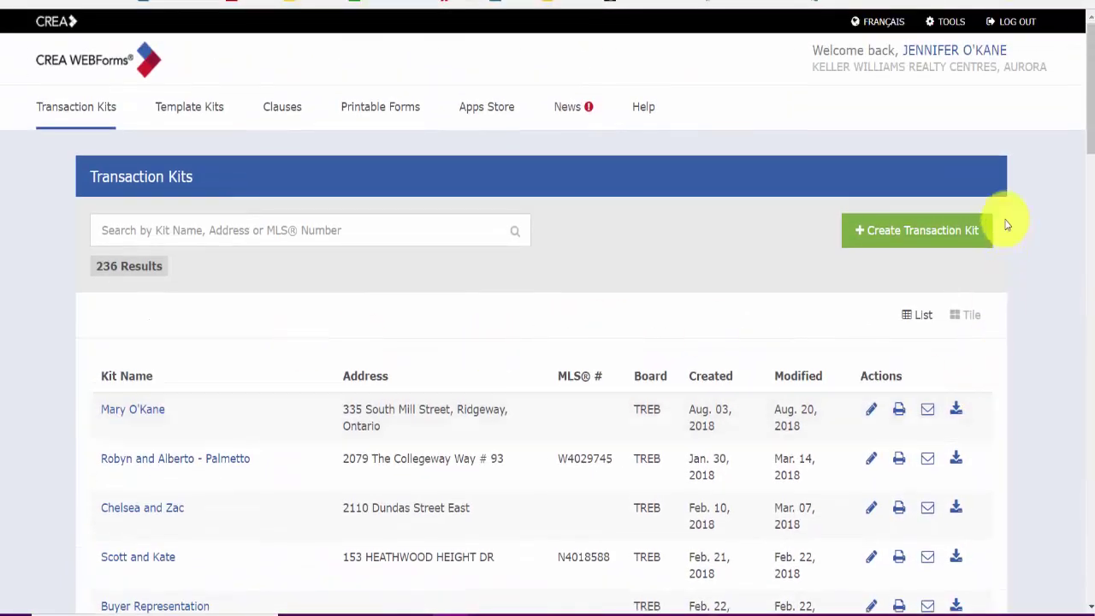
Step: Start a new transaction kit and name it '<street address> - <client full name>'
left_click(941, 237)
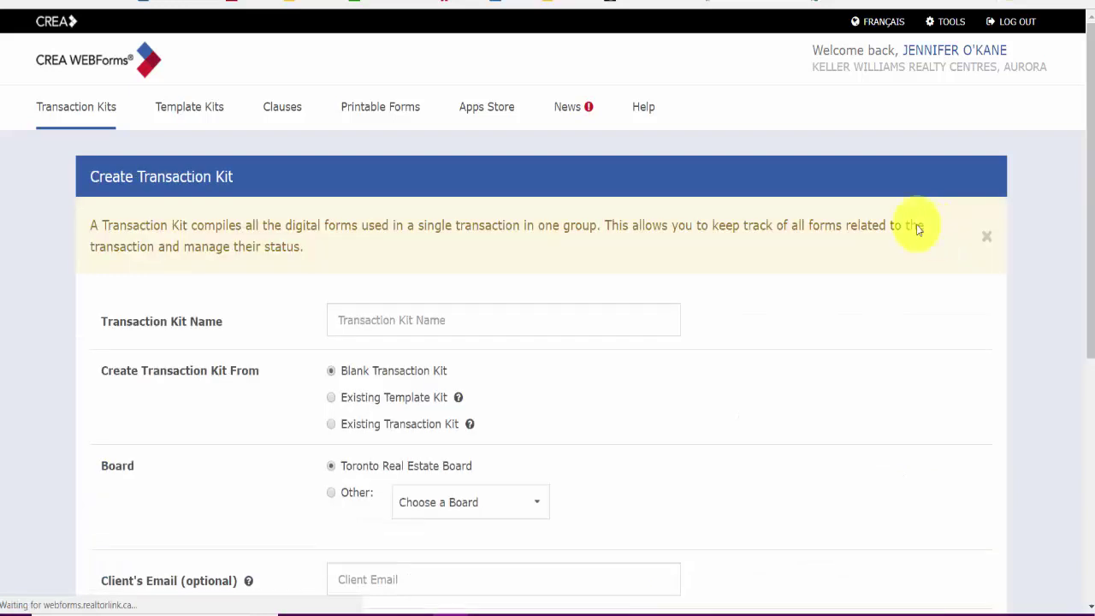
left_click(554, 323)
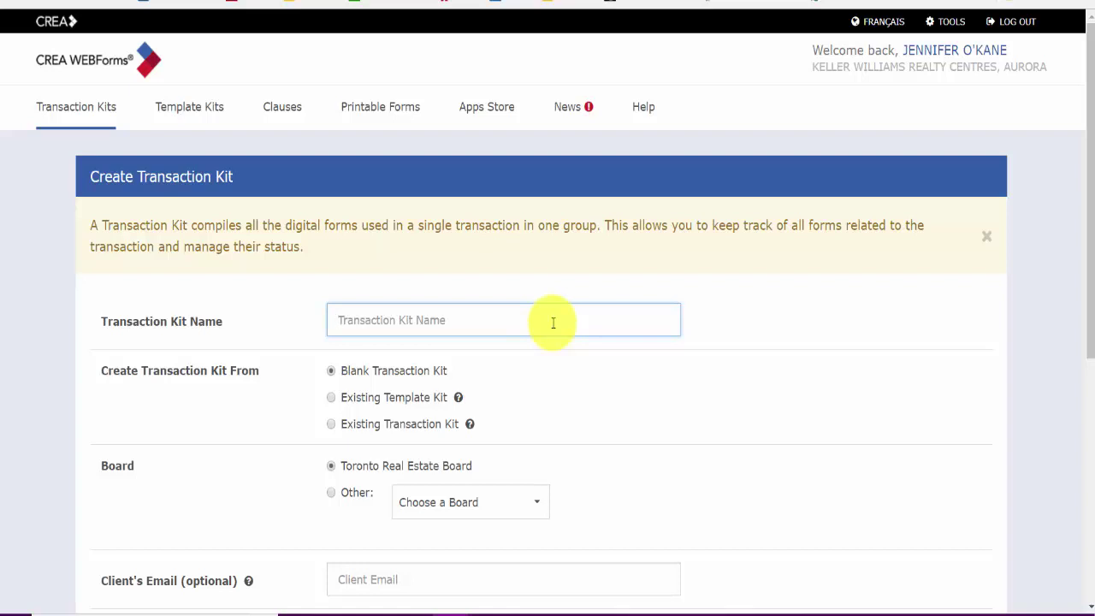
type("1234")
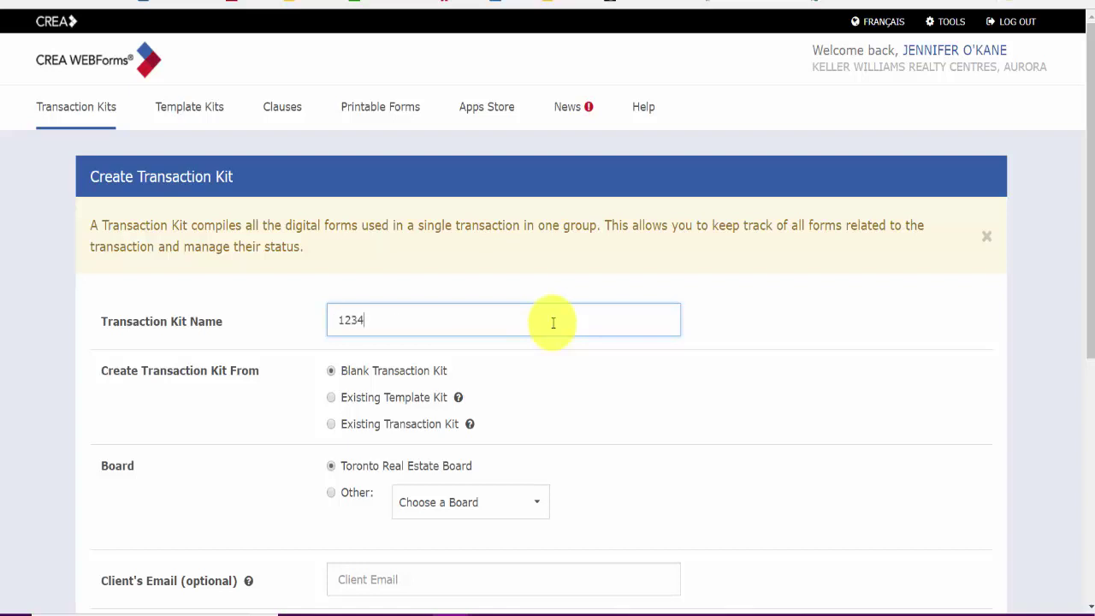
type(" Main STe")
key("BackSpace")
key("BackSpace")
double_click(553, 322)
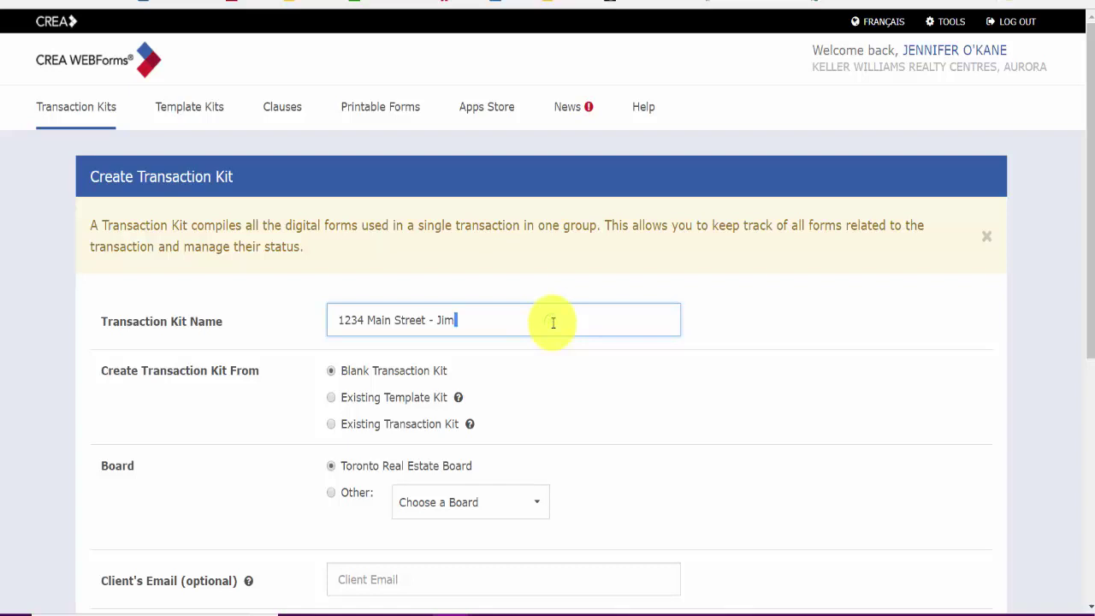
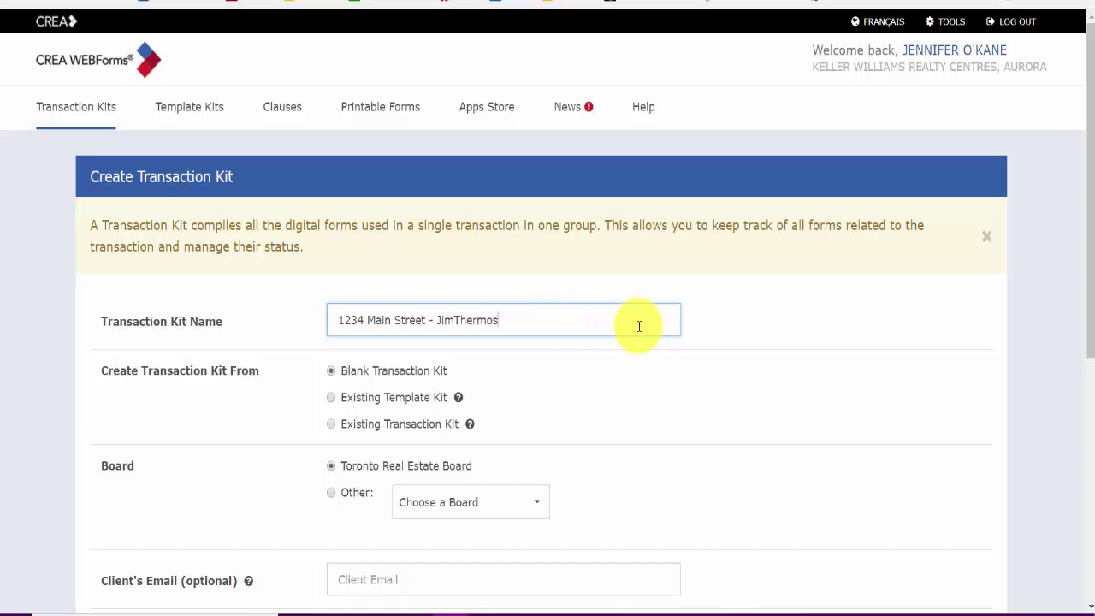
left_click(456, 320)
left_click(568, 366)
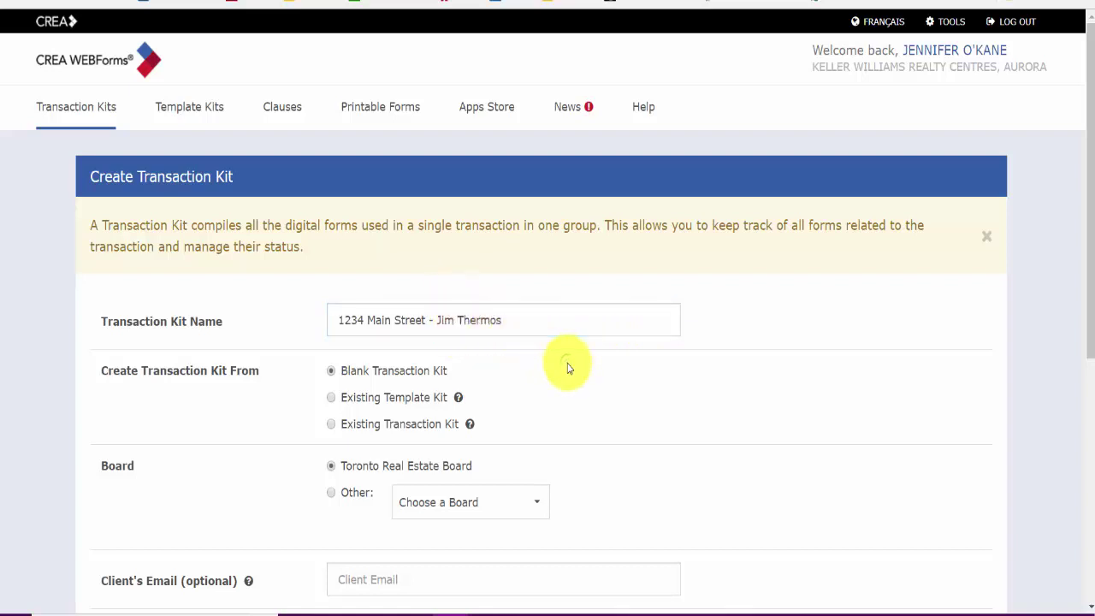
Step: Base the kit on an existing template by searching 'listing' and choosing Listing Package - Freehold
left_click(331, 398)
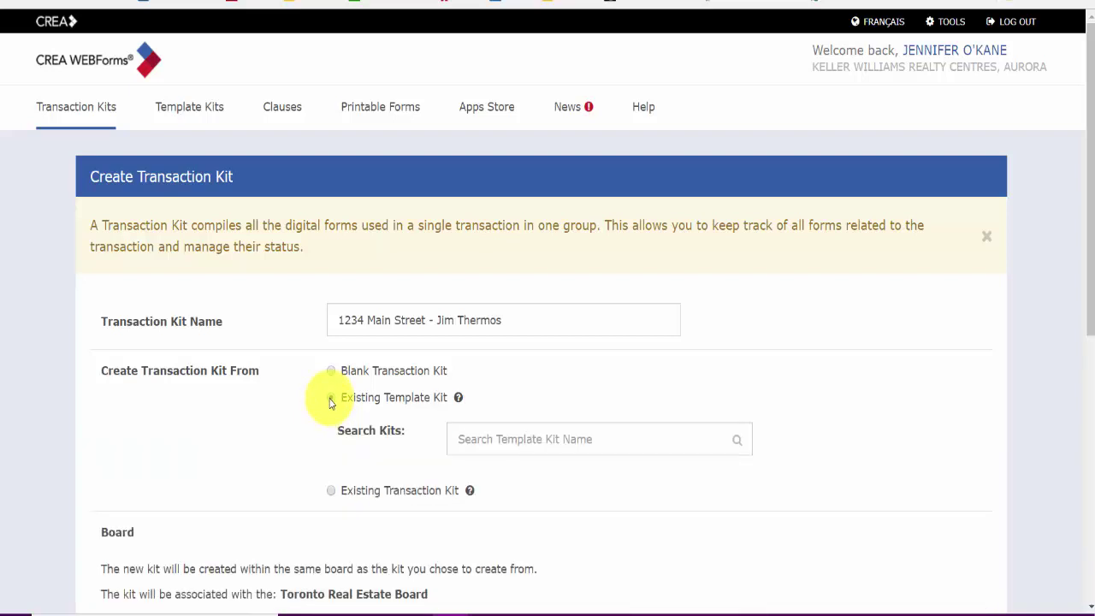
left_click(531, 448)
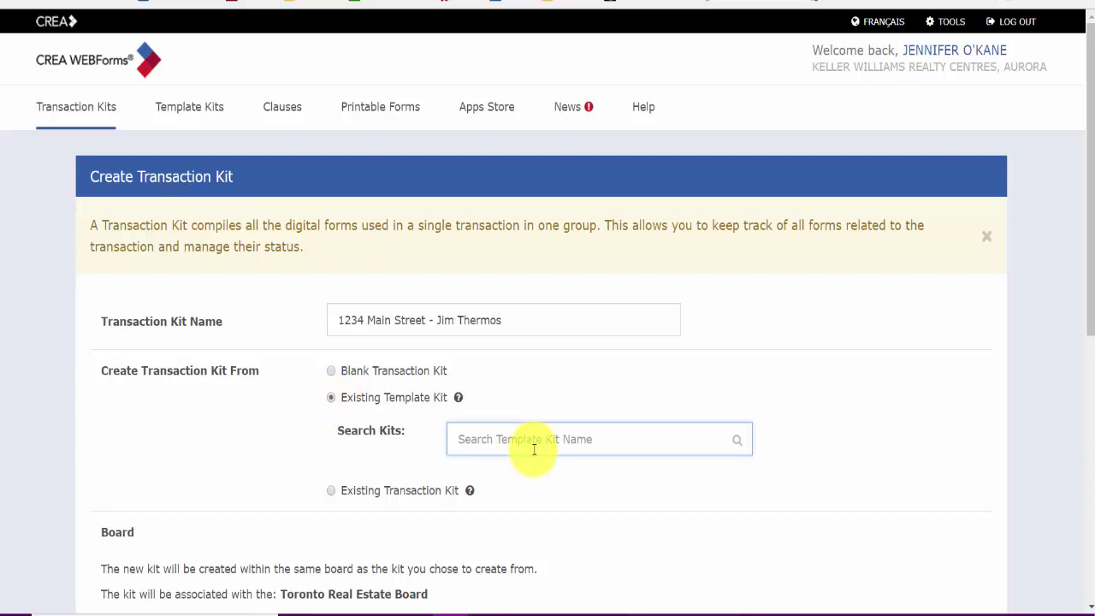
type("buyer")
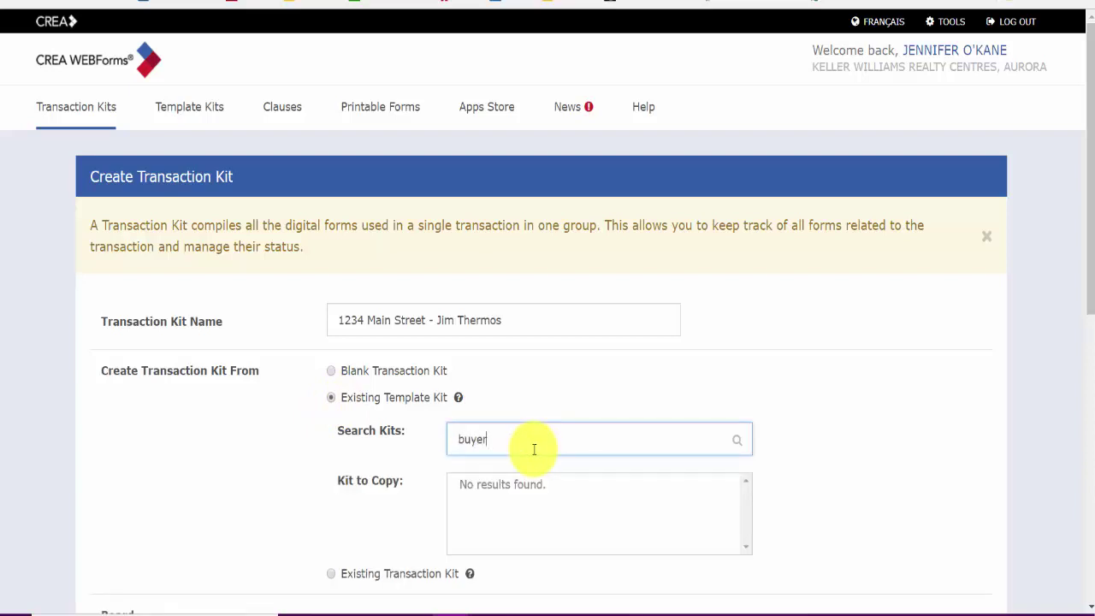
key("BackSpace")
key("BackSpace")
key("BackSpace")
key("BackSpace")
key("BackSpace")
type("lksting")
key("BackSpace")
key("BackSpace")
key("BackSpace")
key("BackSpace")
key("BackSpace")
key("BackSpace")
type("isting")
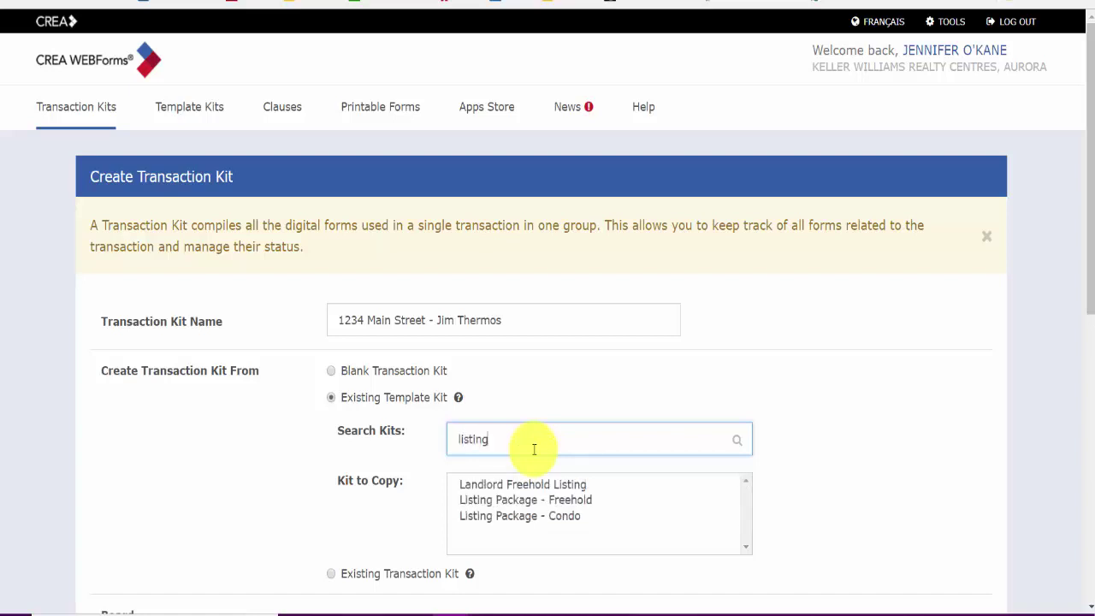
left_click(527, 505)
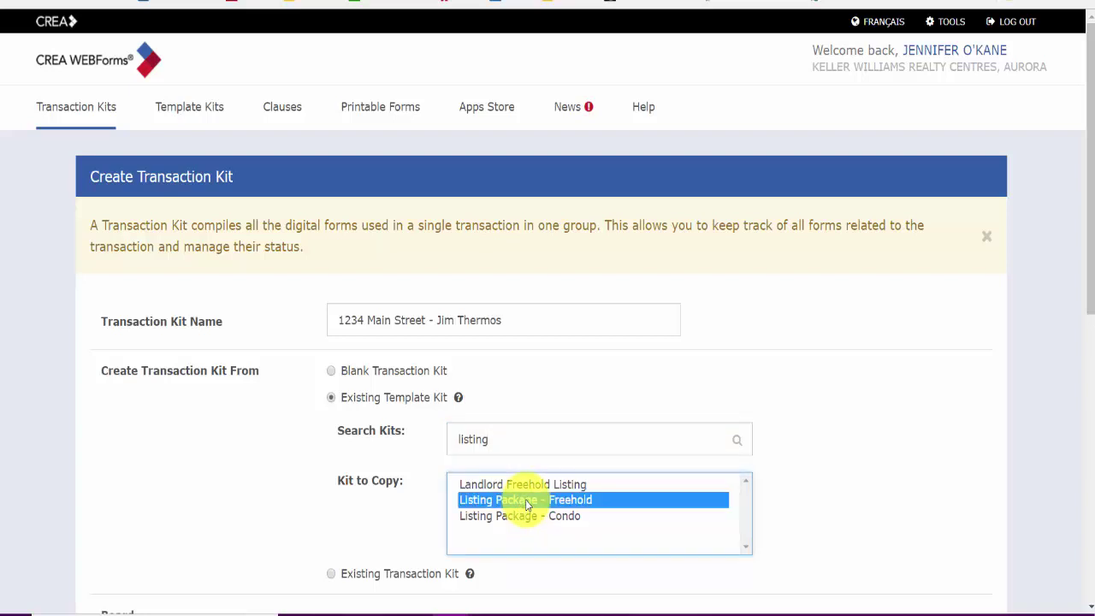
Step: Leave the Client Email blank and submit the new transaction kit
scroll(656, 518, "down", 3)
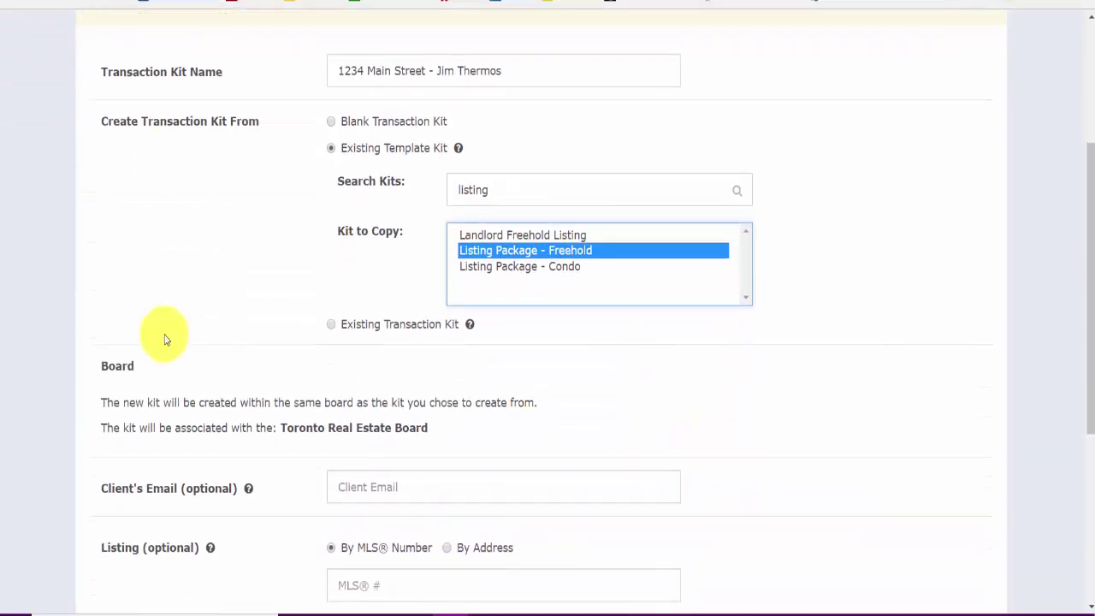
scroll(328, 367, "down", 1)
left_click(374, 407)
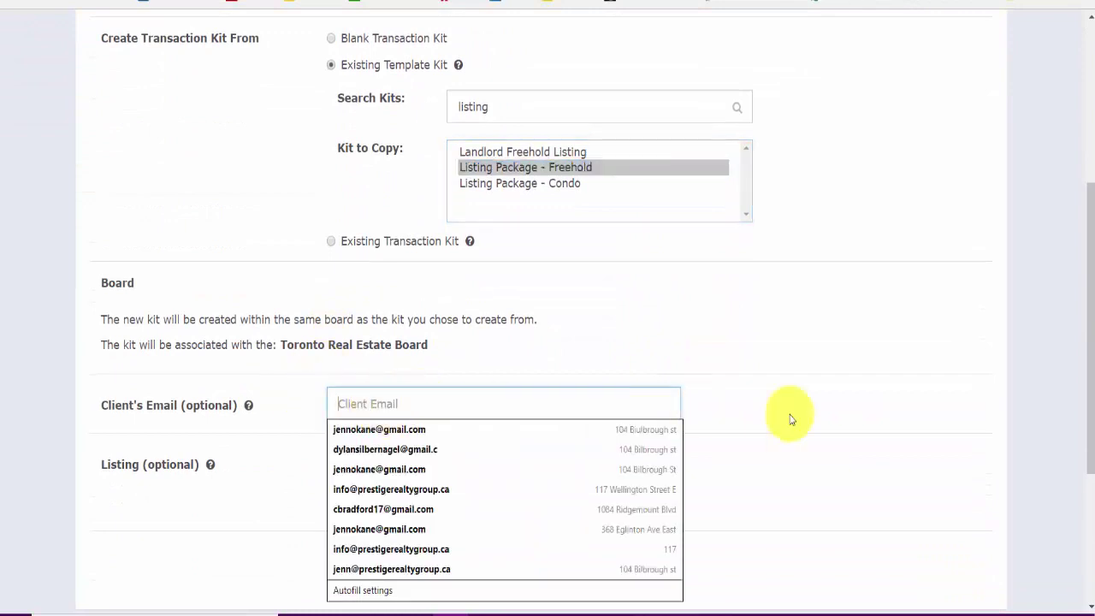
left_click(770, 415)
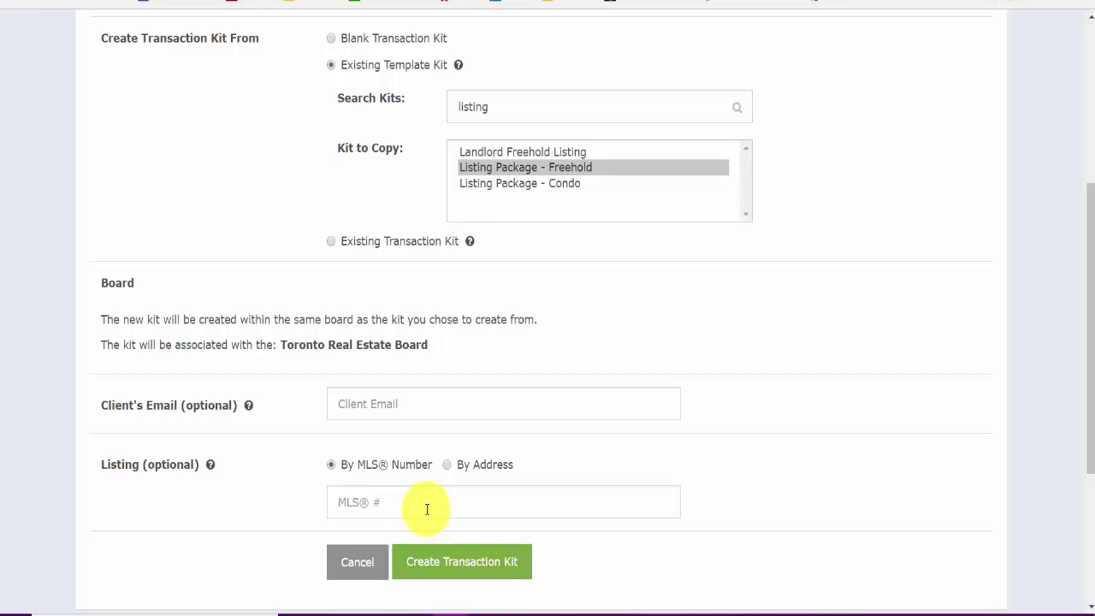
left_click(484, 562)
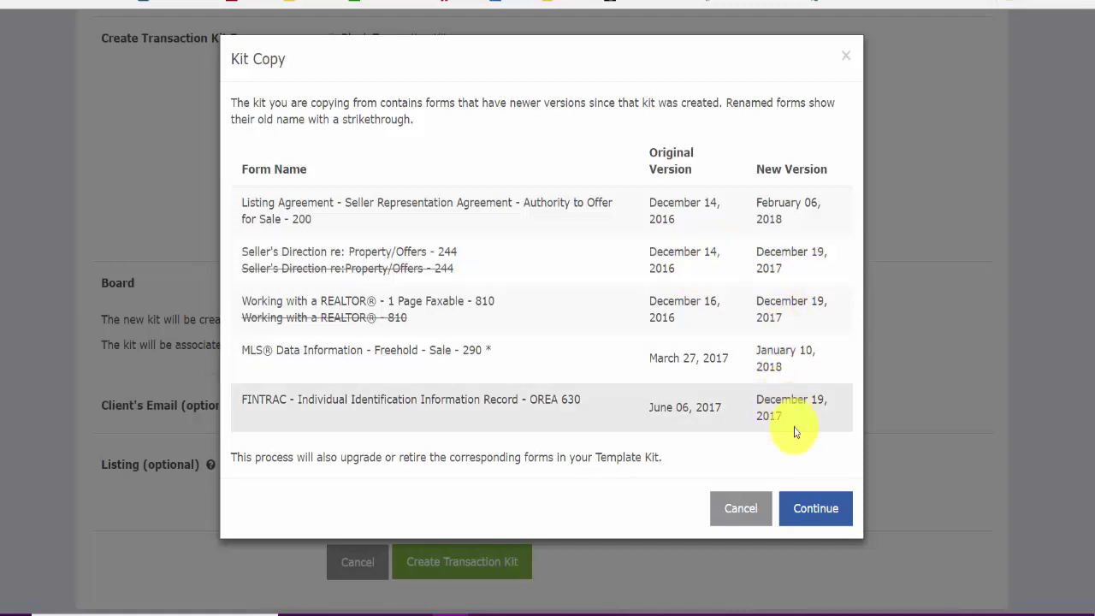
Step: Continue past the Kit Copy notice, accepting the newer form versions such as Listing Agreement 200
left_click(808, 509)
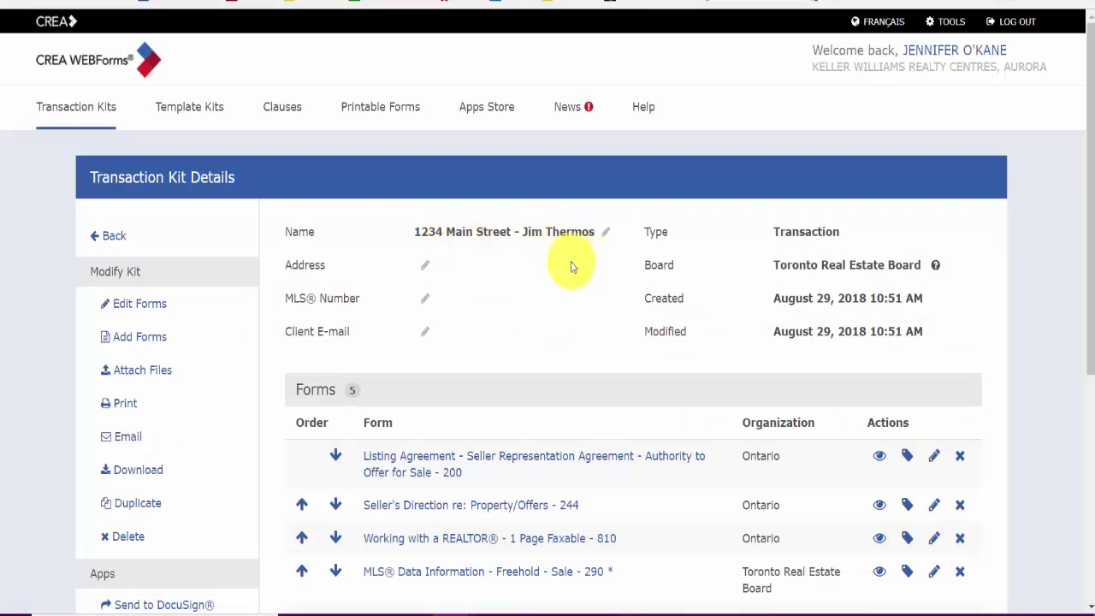
Step: Scroll through the new kit's details and its five forms, then go to the Apps Store
scroll(576, 293, "down", 3)
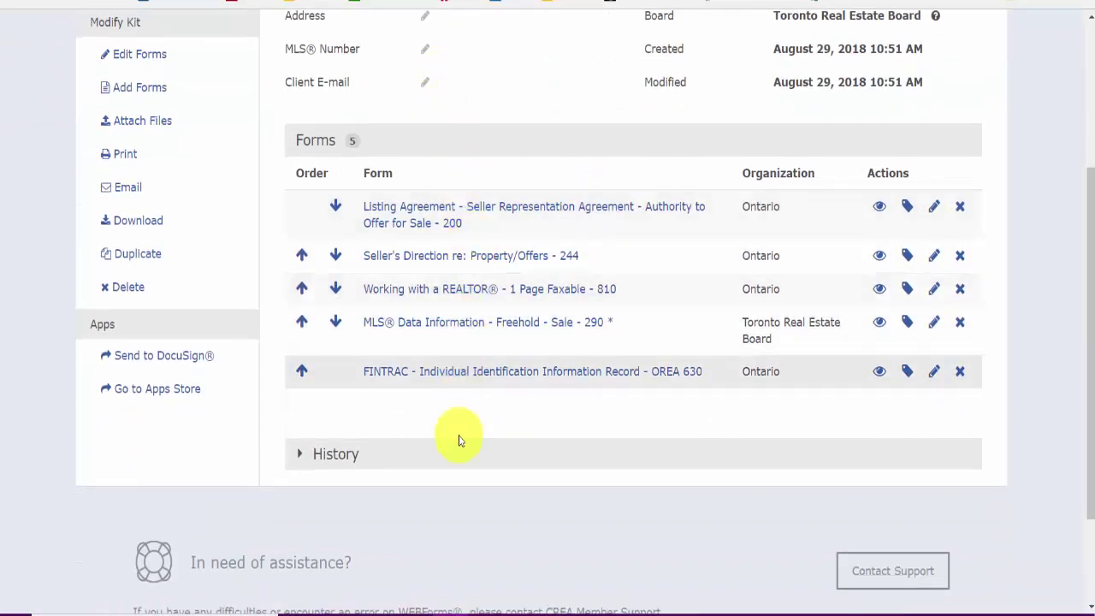
scroll(468, 411, "up", 1)
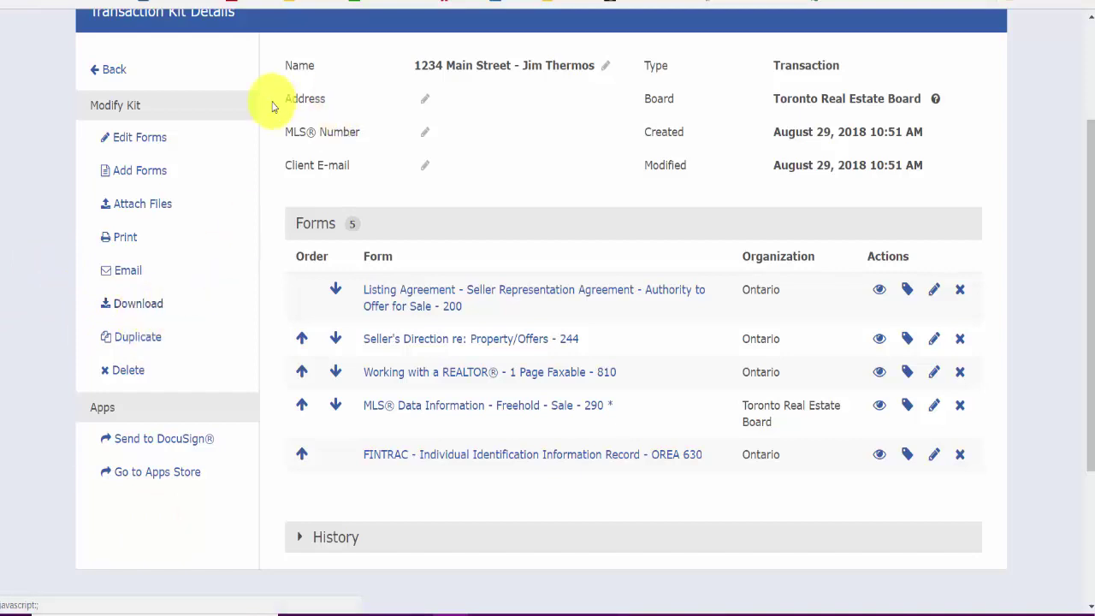
scroll(283, 111, "down", 1)
scroll(289, 119, "up", 3)
scroll(289, 119, "up", 1)
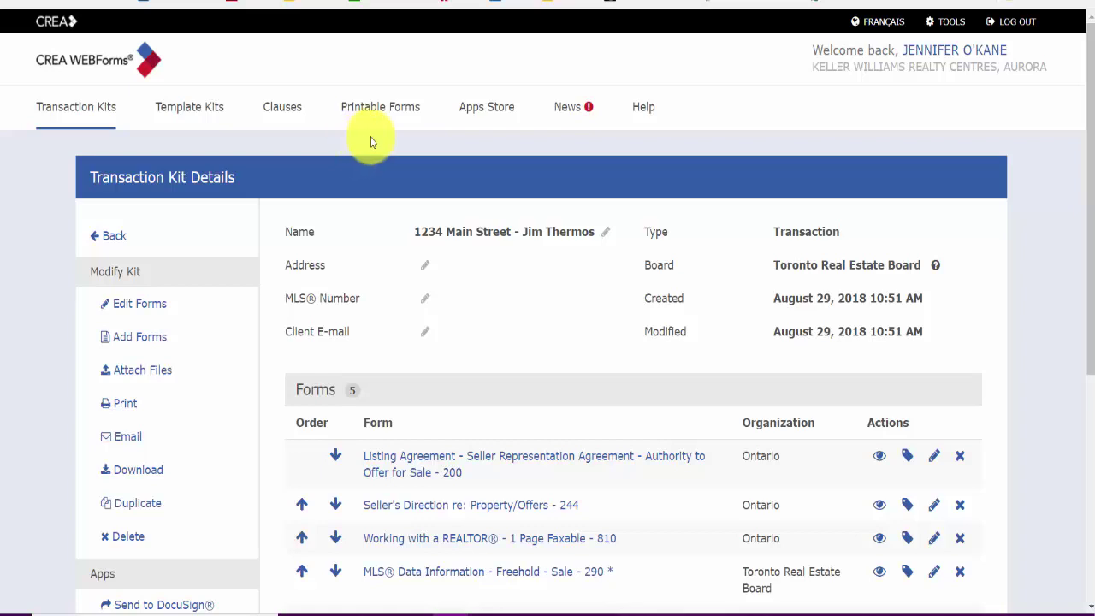
scroll(421, 128, "down", 2)
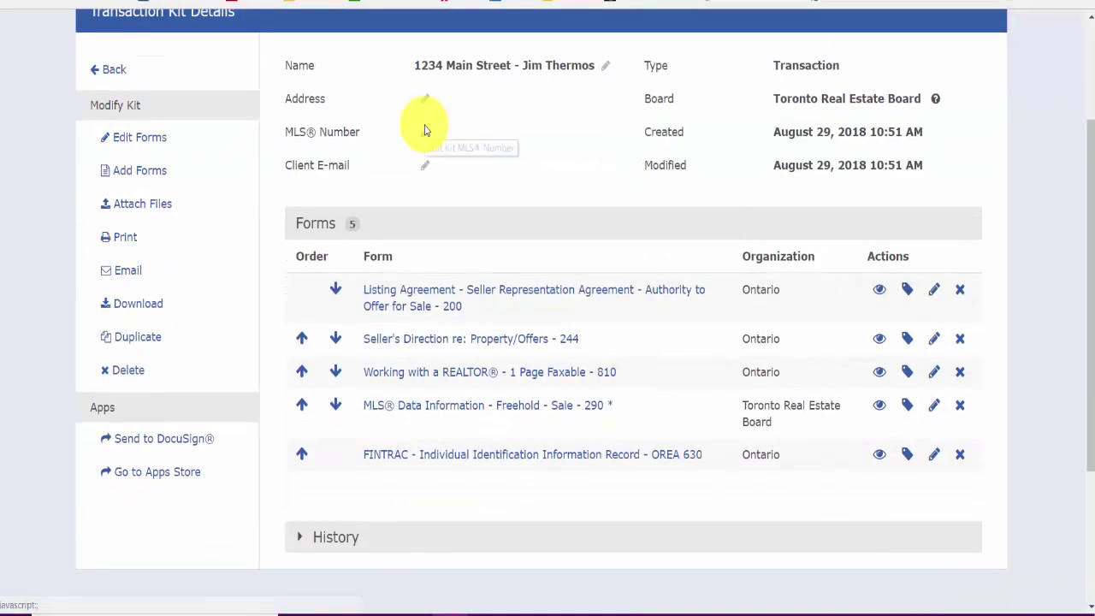
scroll(445, 153, "up", 2)
scroll(447, 162, "down", 2)
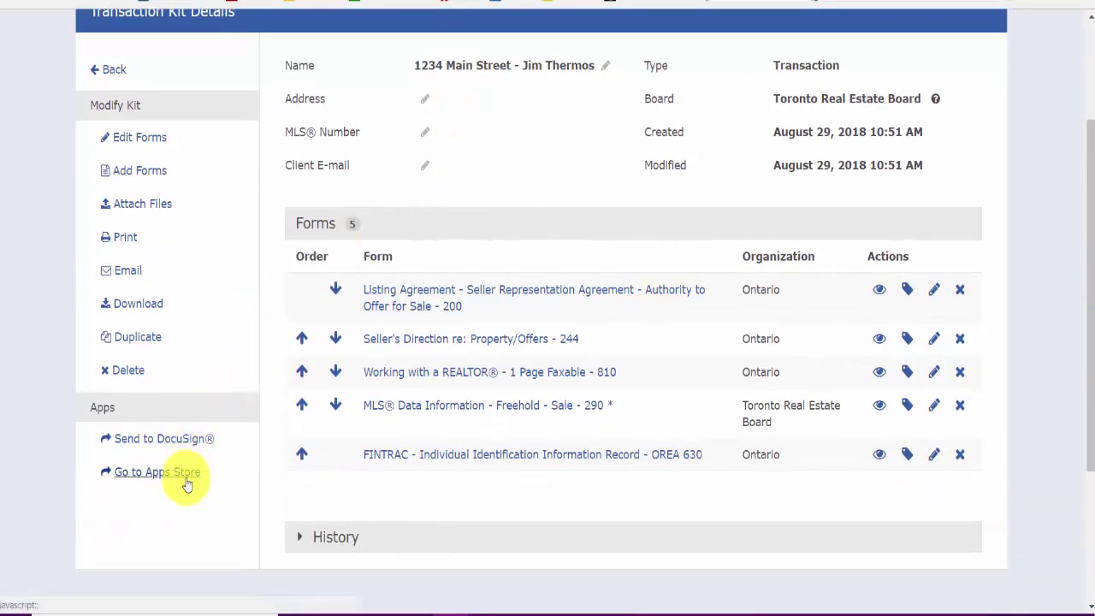
left_click(166, 480)
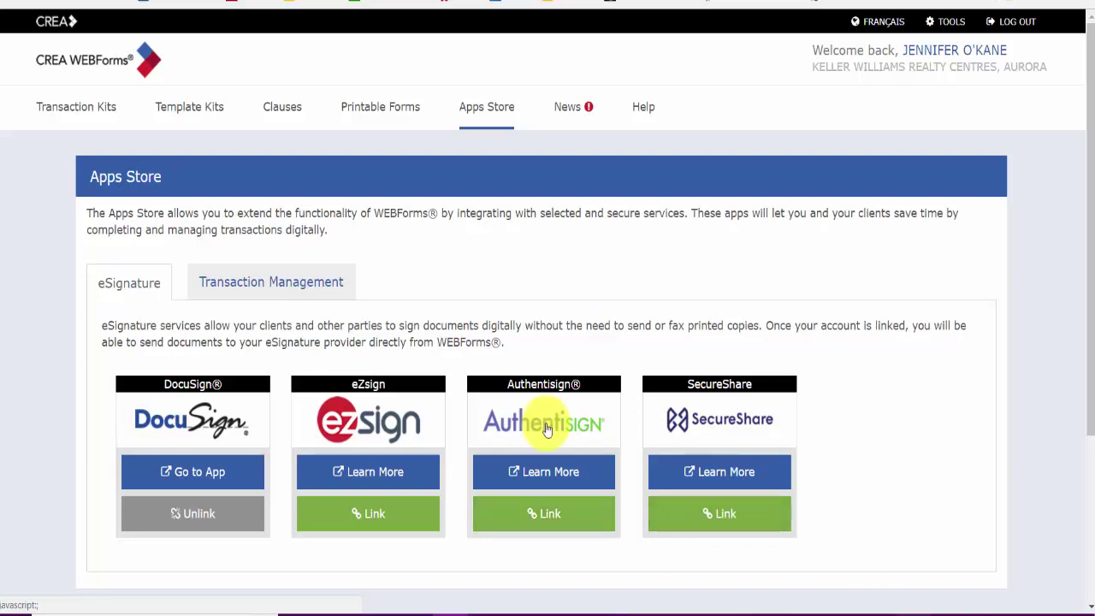
Step: Go to the Printable Forms library of 452 English forms
left_click(385, 106)
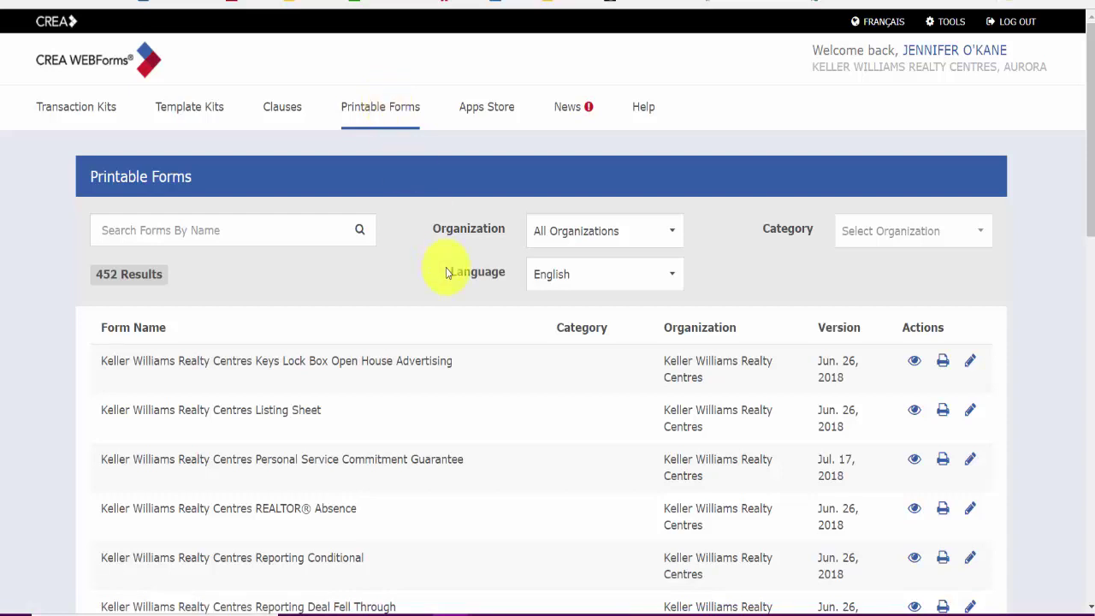
Step: Scroll down the printable forms to the Agreement of Purchase and Sale rows, such as 100 and 502
scroll(445, 265, "down", 2)
scroll(445, 273, "down", 4)
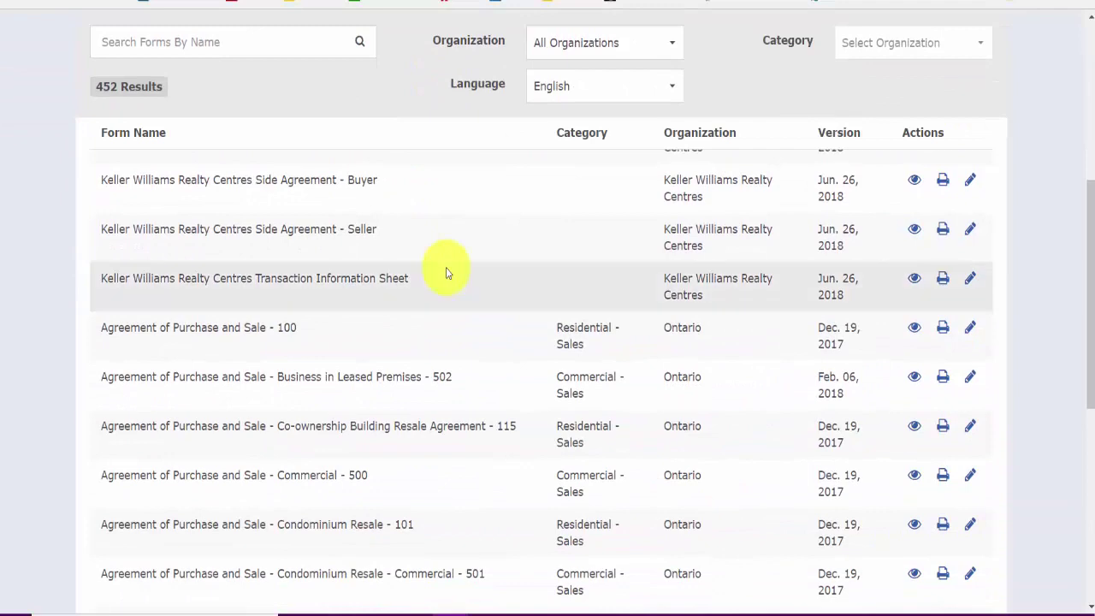
scroll(446, 273, "down", 2)
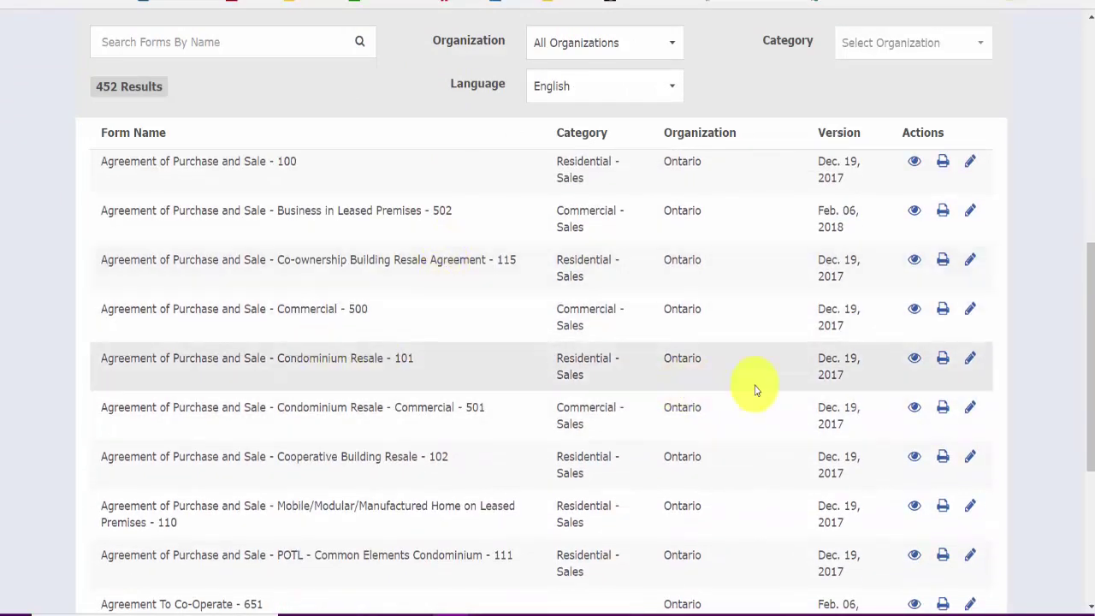
left_click(914, 358)
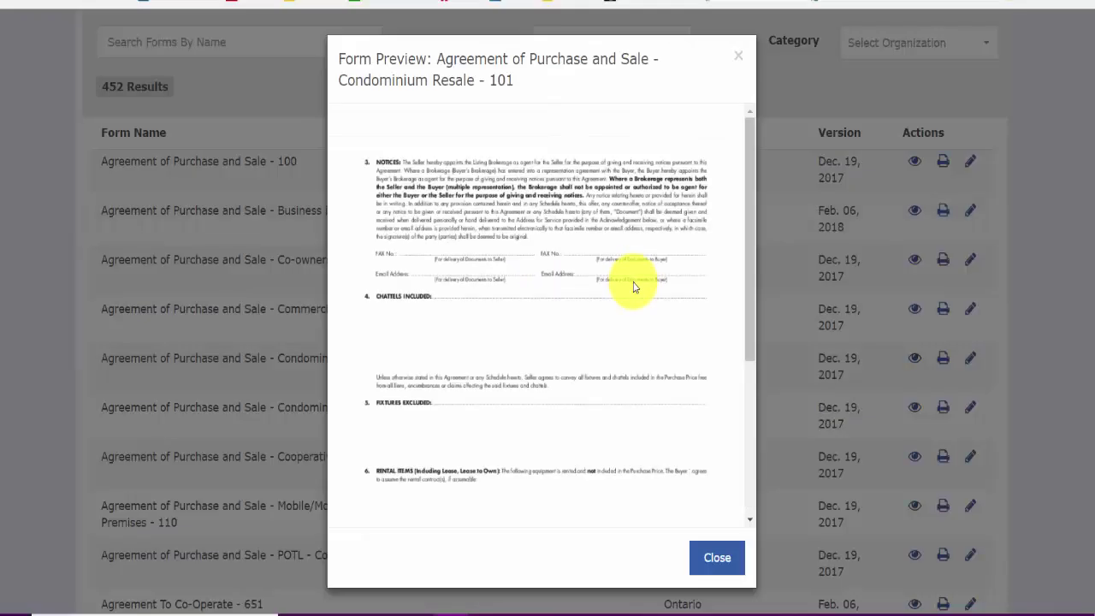
scroll(634, 288, "down", 15)
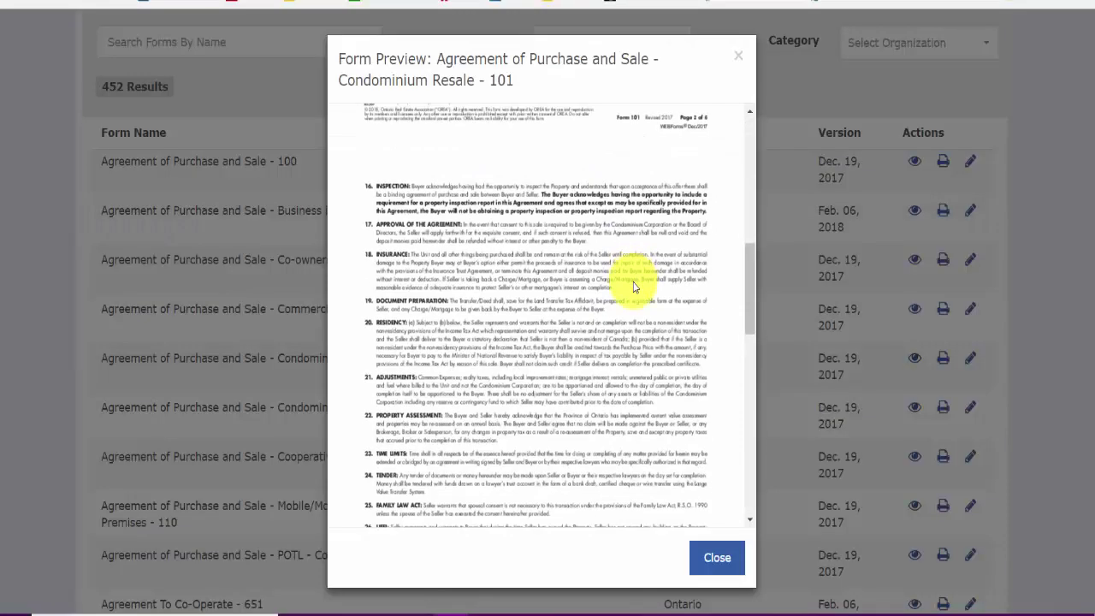
scroll(684, 480, "down", 8)
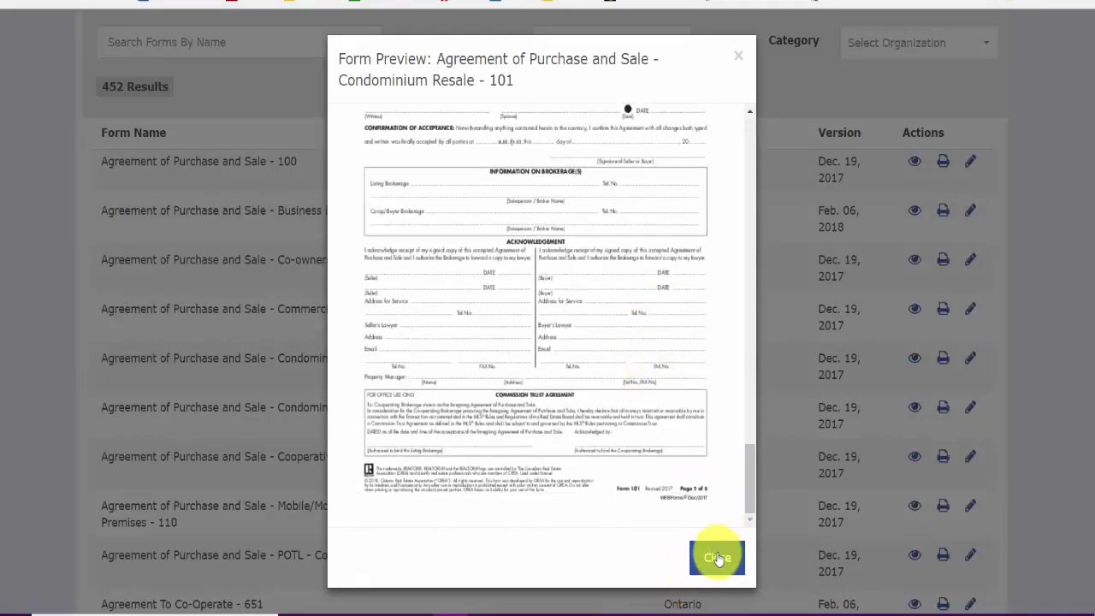
left_click(719, 557)
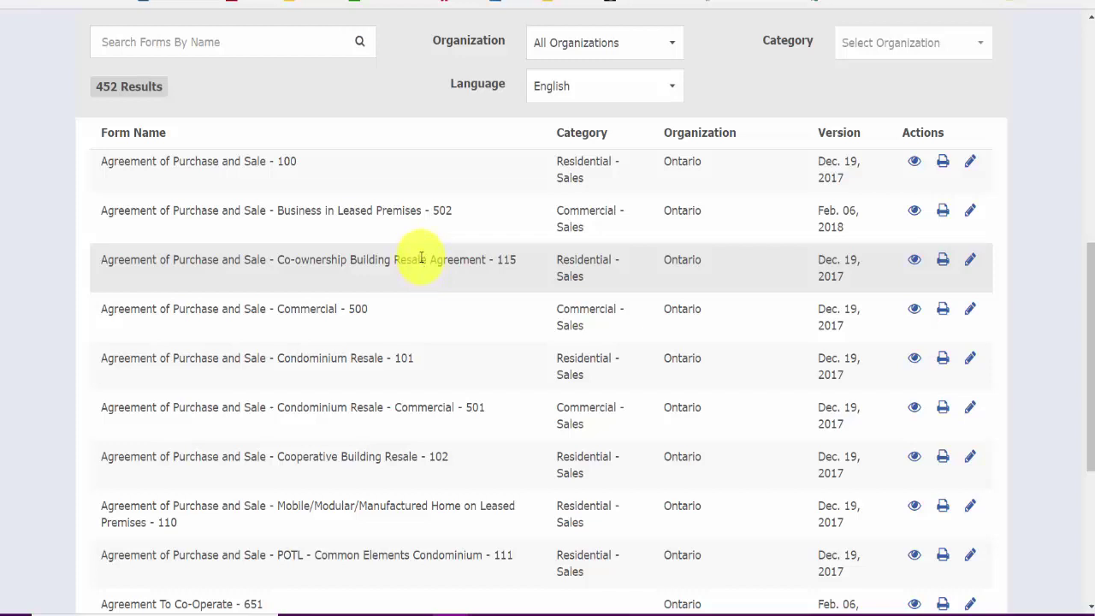
scroll(421, 258, "down", 1)
scroll(420, 257, "up", 5)
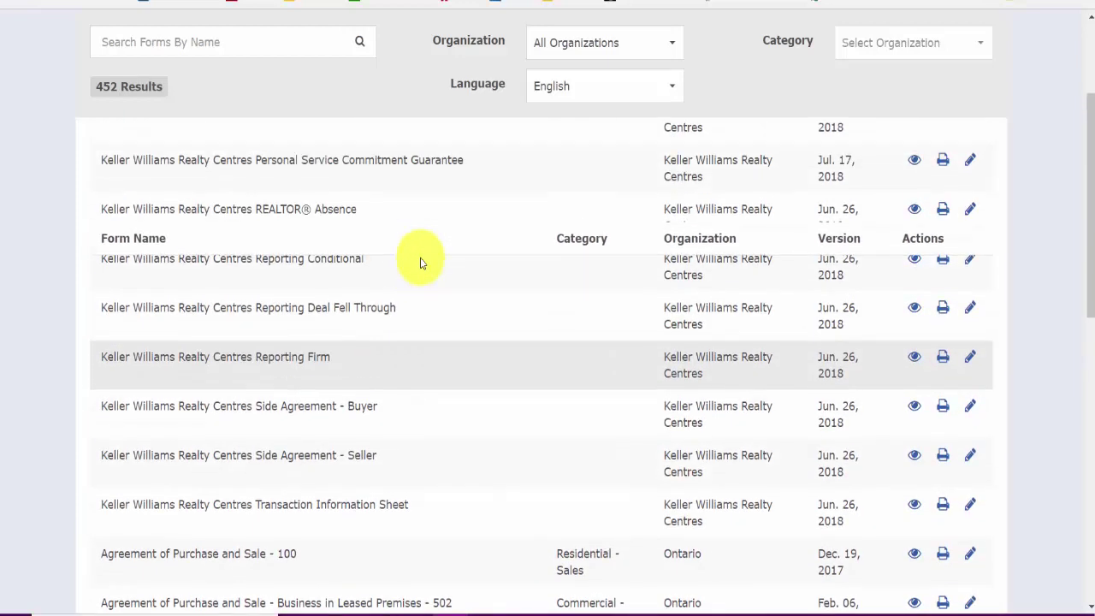
scroll(420, 263, "up", 2)
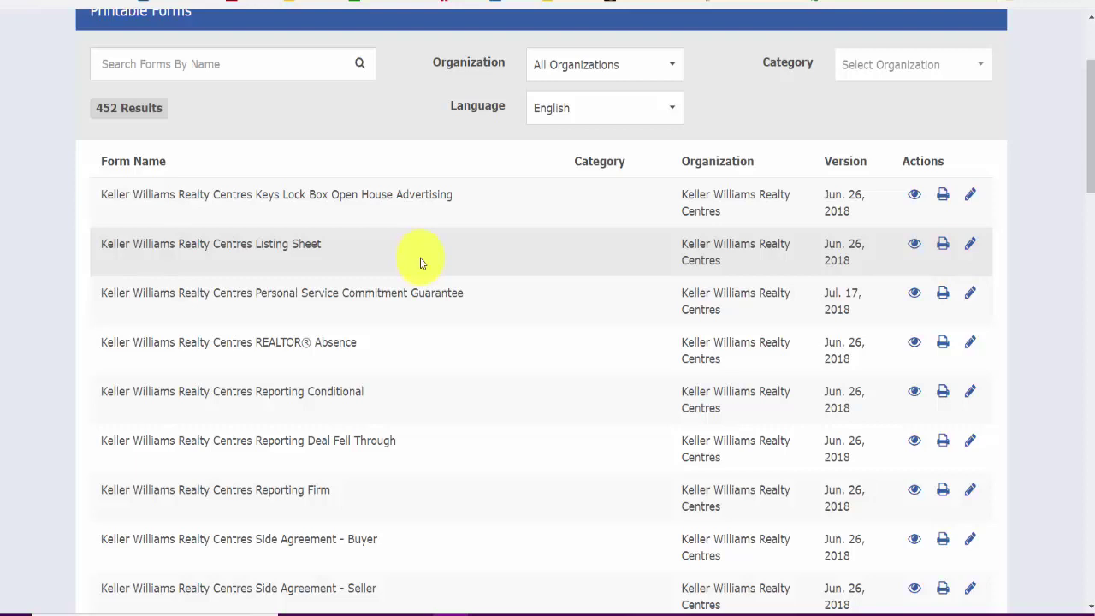
scroll(420, 258, "up", 2)
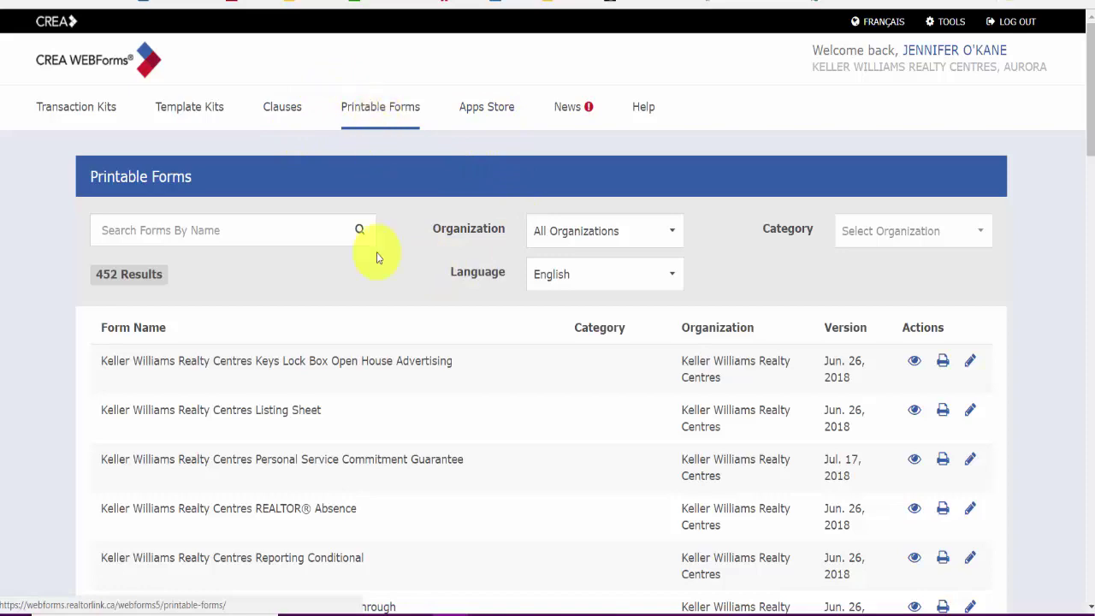
scroll(384, 346, "down", 2)
scroll(384, 347, "down", 4)
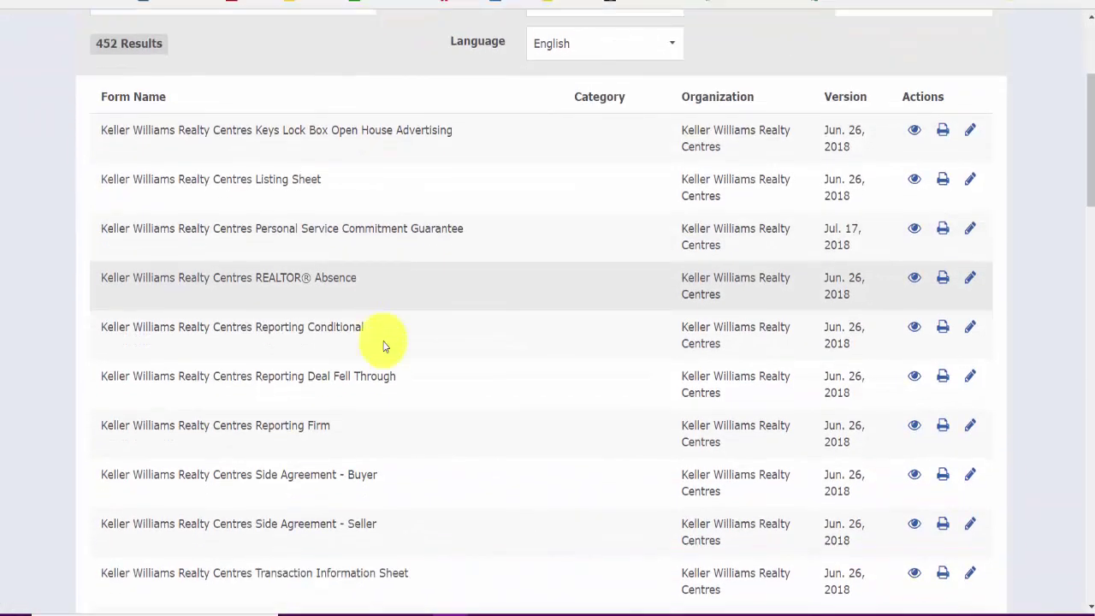
scroll(384, 344, "down", 5)
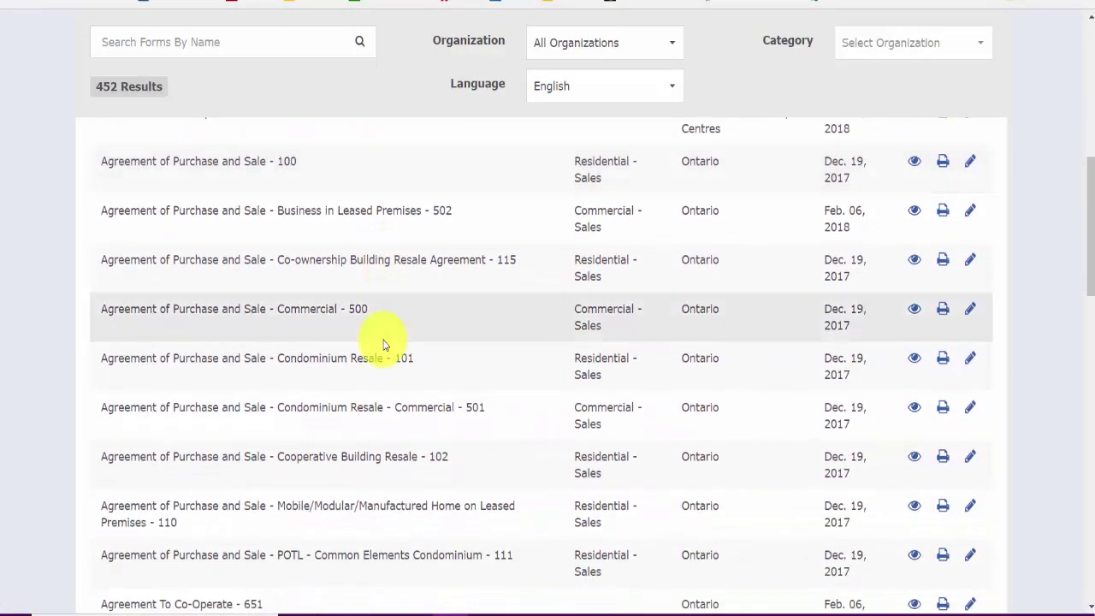
scroll(383, 344, "down", 3)
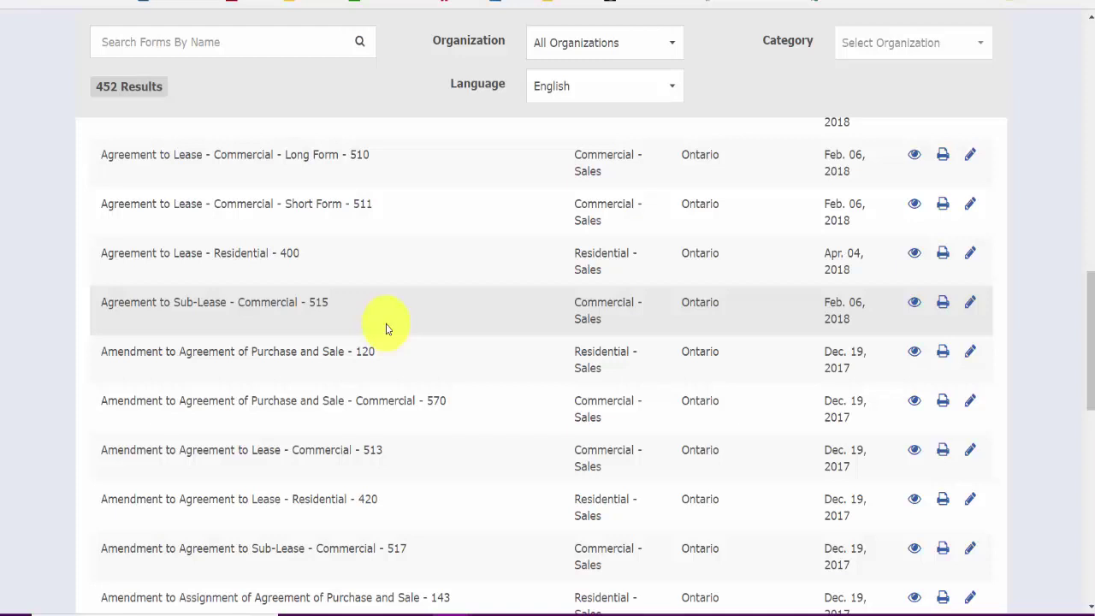
scroll(389, 308, "up", 10)
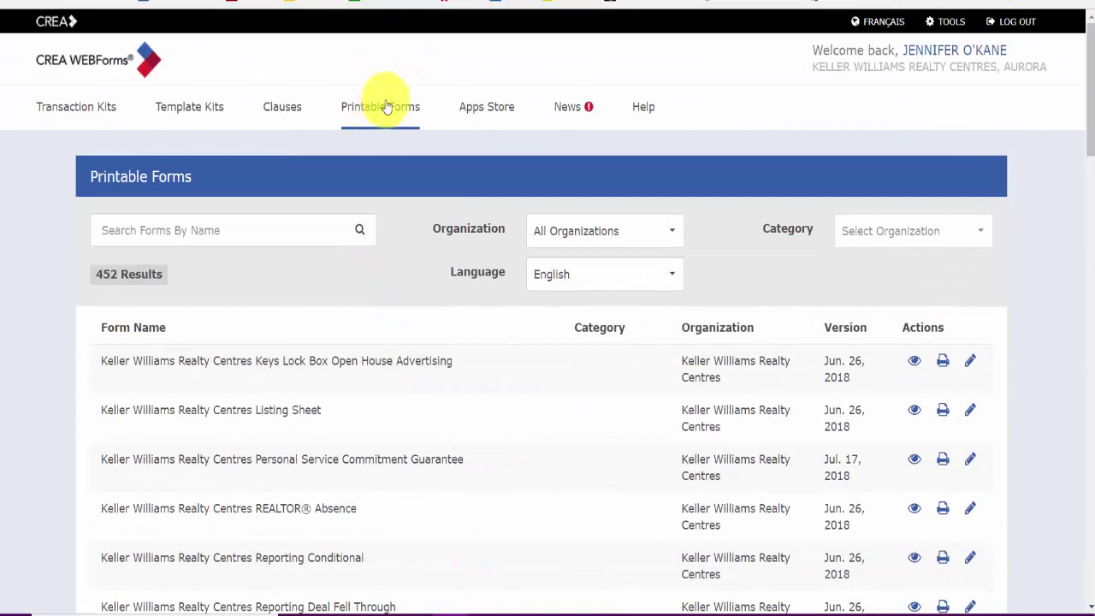
scroll(361, 385, "down", 3)
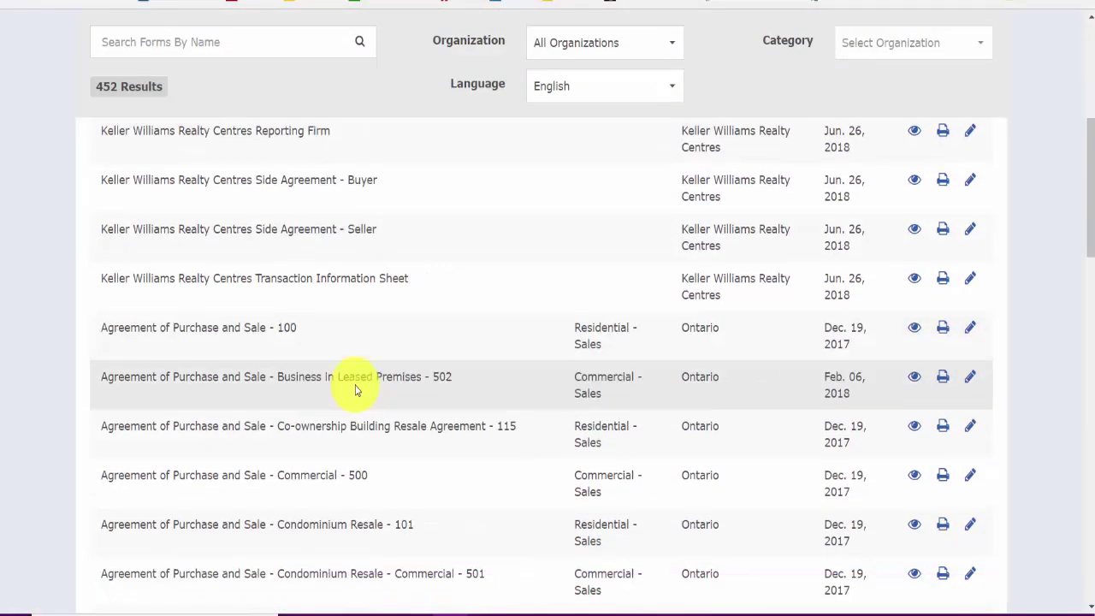
scroll(362, 419, "up", 8)
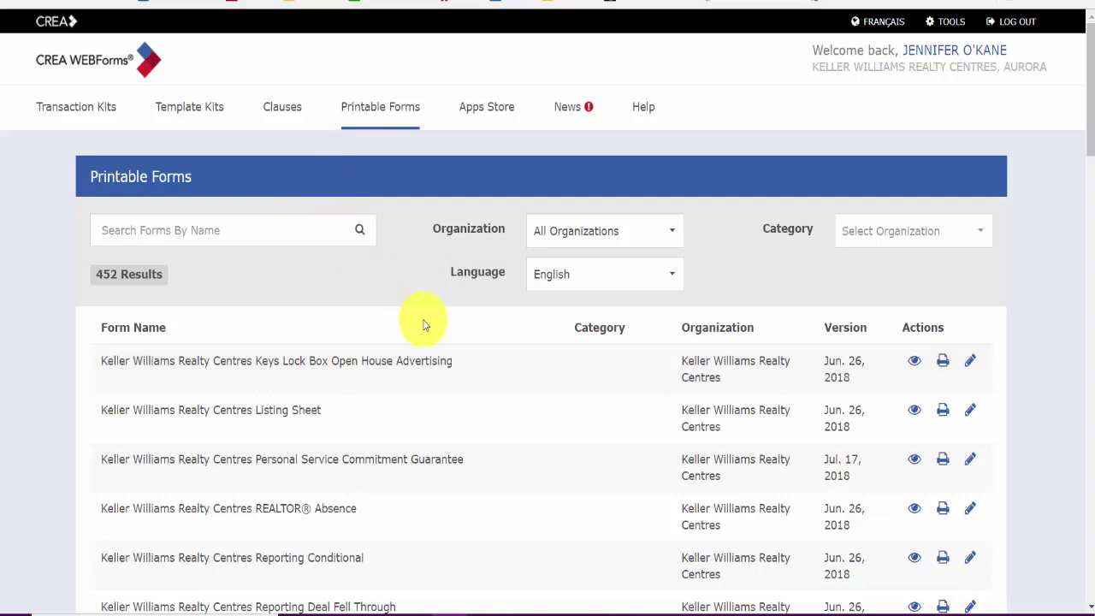
Step: Open the Clauses page and browse the 11 custom clauses from Balance of Deposit to Survey
left_click(294, 112)
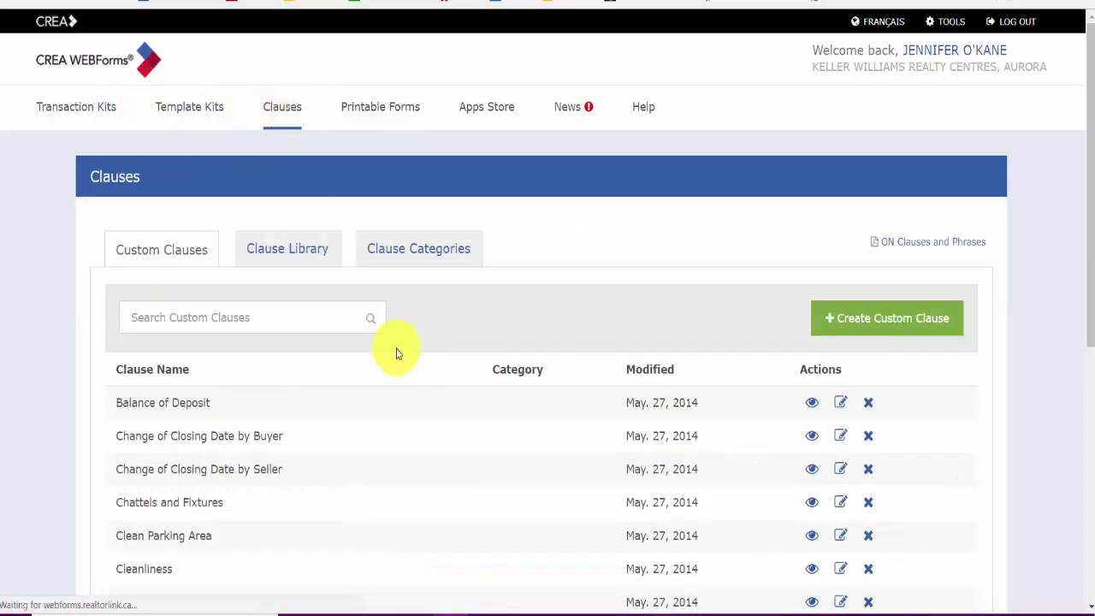
scroll(397, 354, "down", 1)
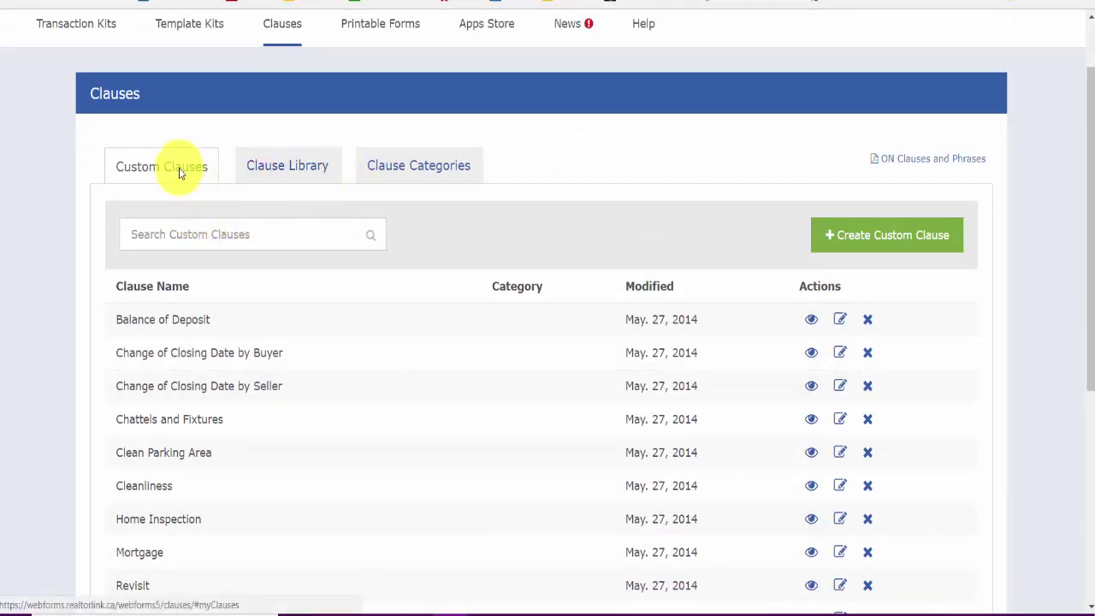
scroll(244, 317, "down", 2)
scroll(214, 381, "up", 1)
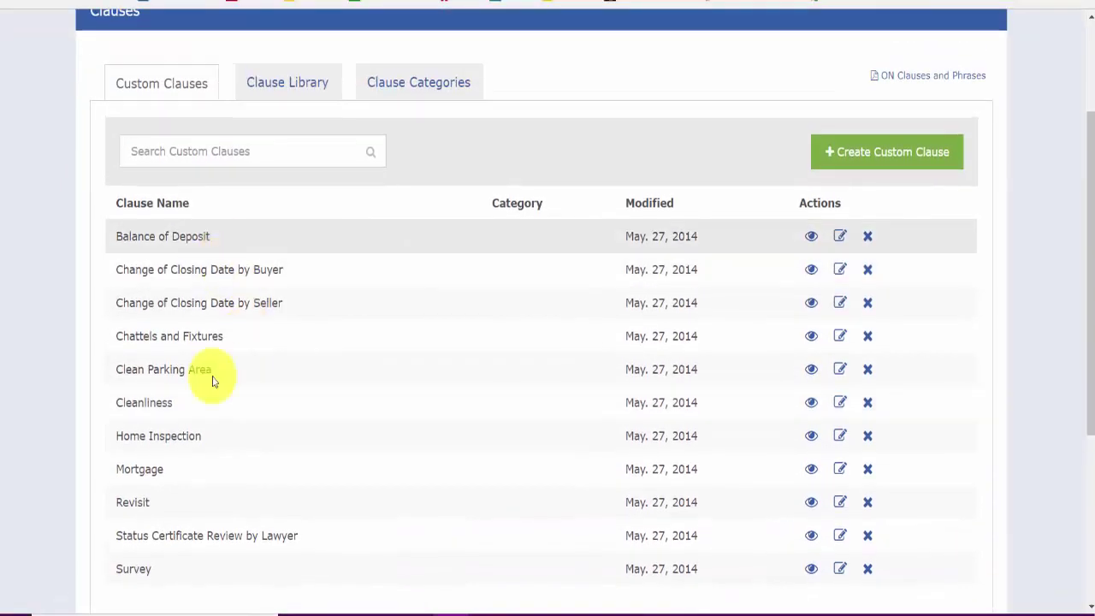
scroll(291, 385, "down", 1)
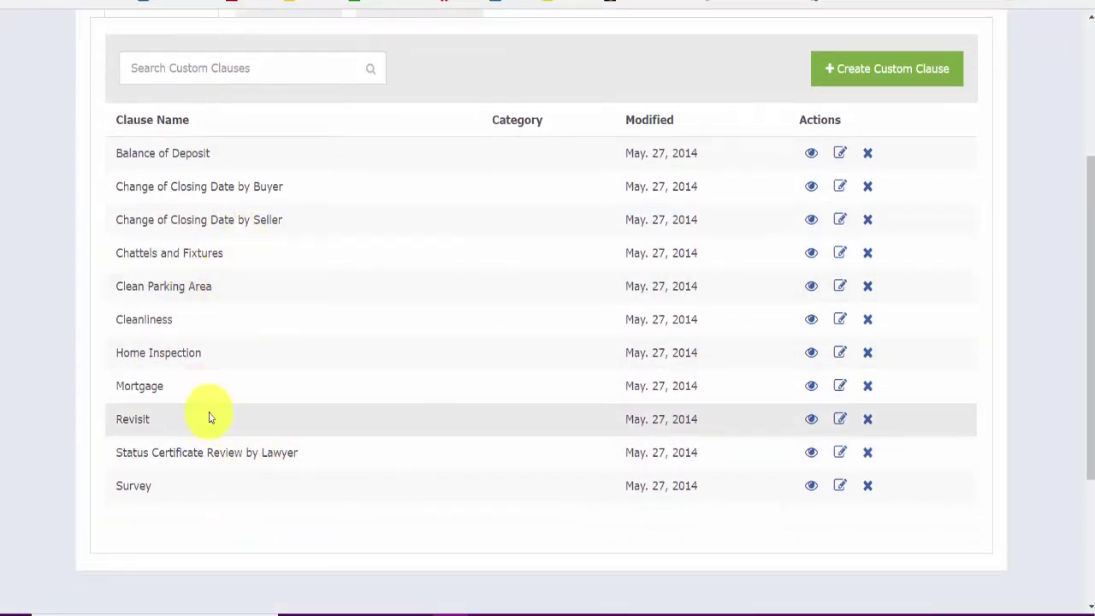
scroll(231, 390, "up", 1)
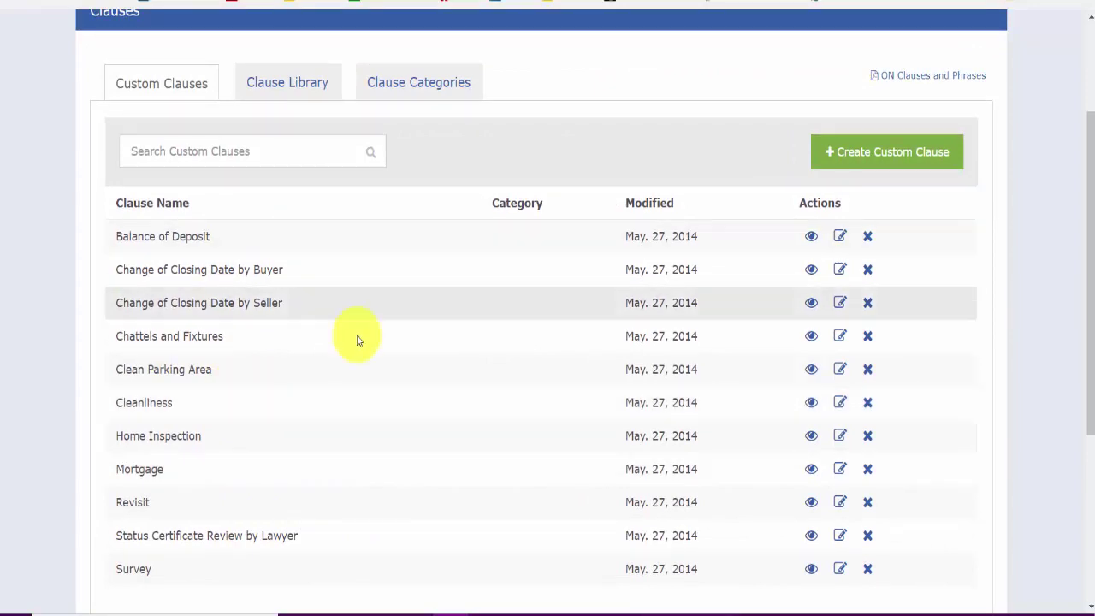
scroll(282, 373, "up", 1)
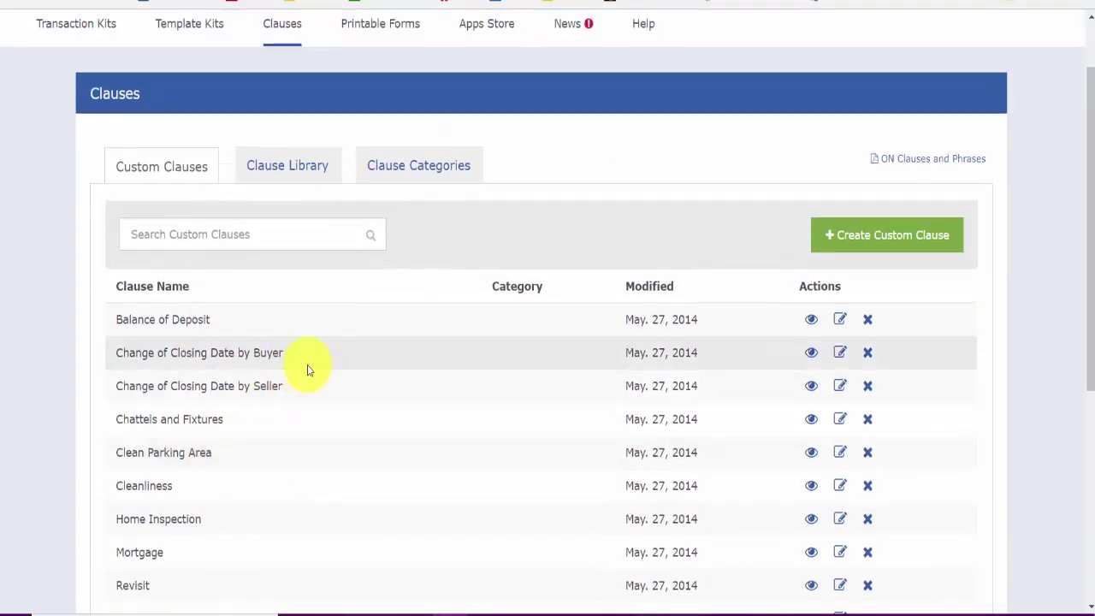
scroll(307, 364, "down", 1)
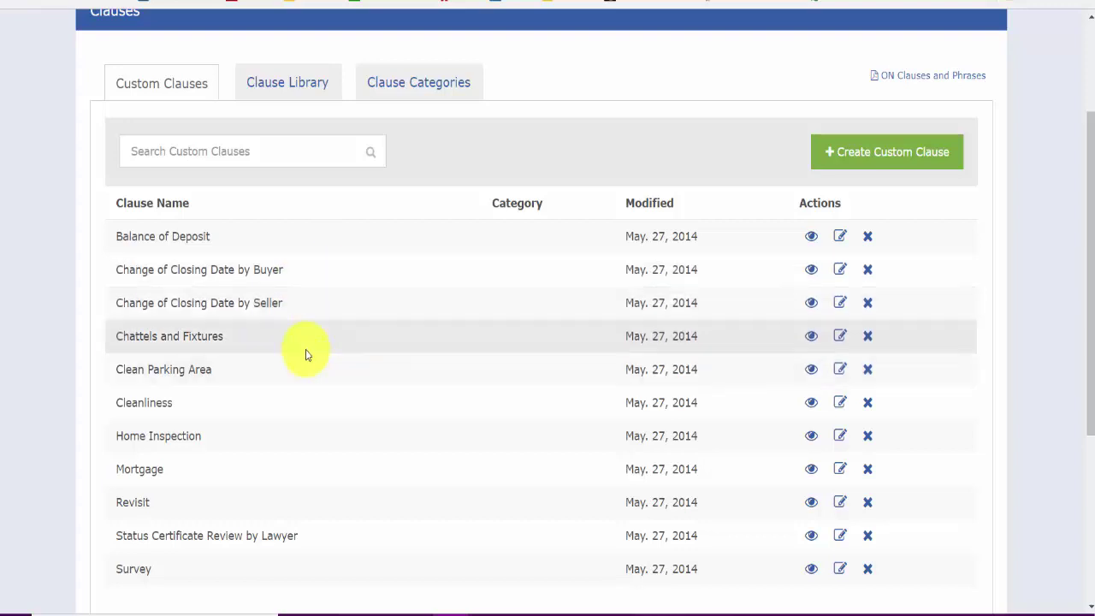
scroll(306, 349, "up", 1)
scroll(305, 349, "down", 2)
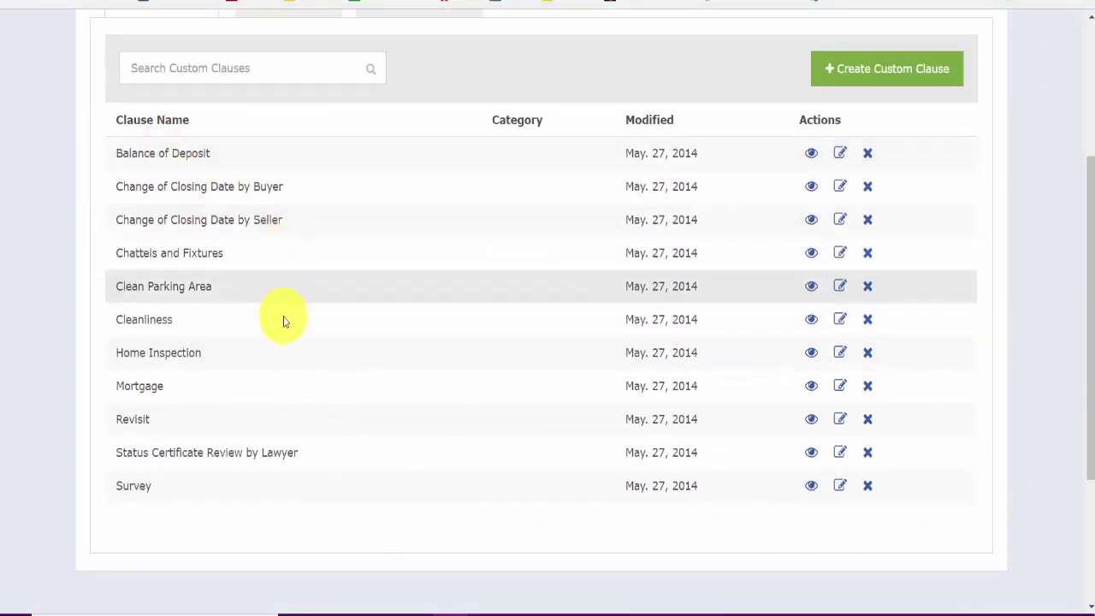
scroll(308, 318, "up", 1)
scroll(310, 321, "down", 1)
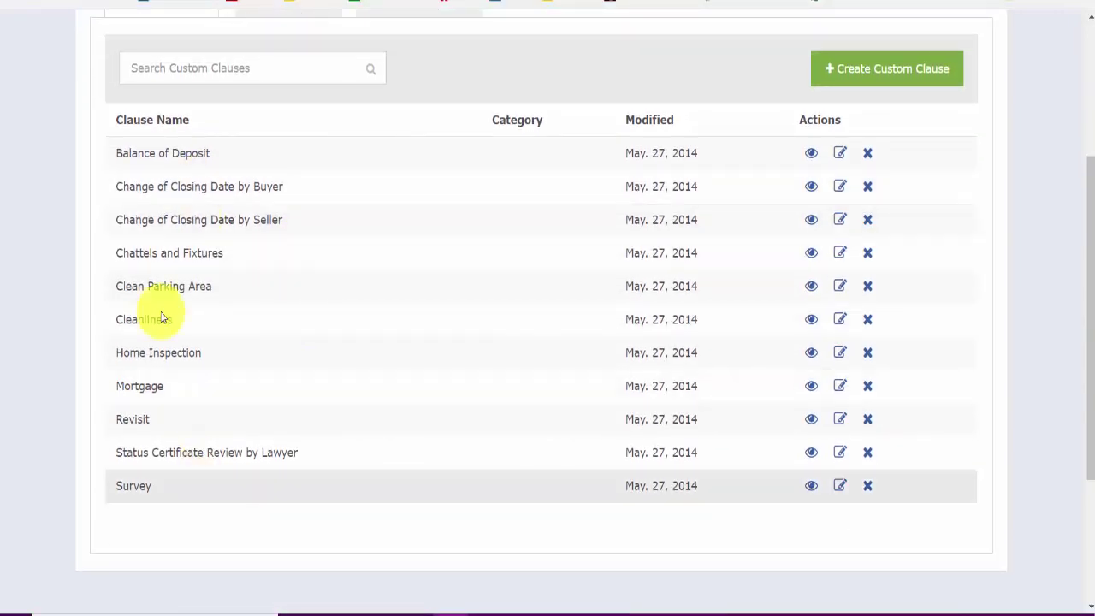
scroll(362, 374, "up", 1)
scroll(360, 376, "up", 1)
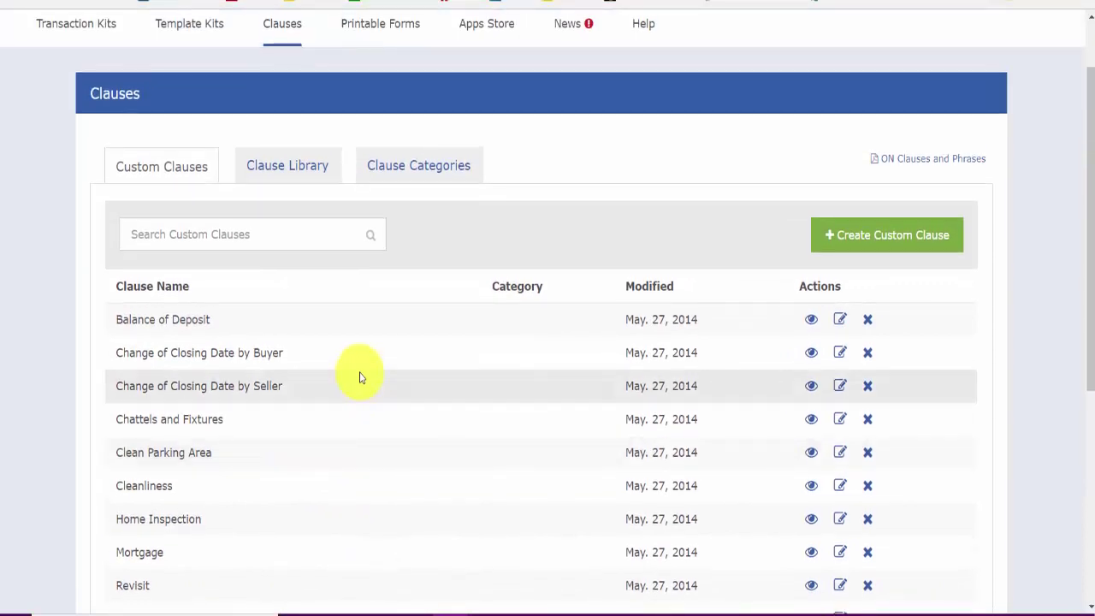
scroll(358, 369, "down", 2)
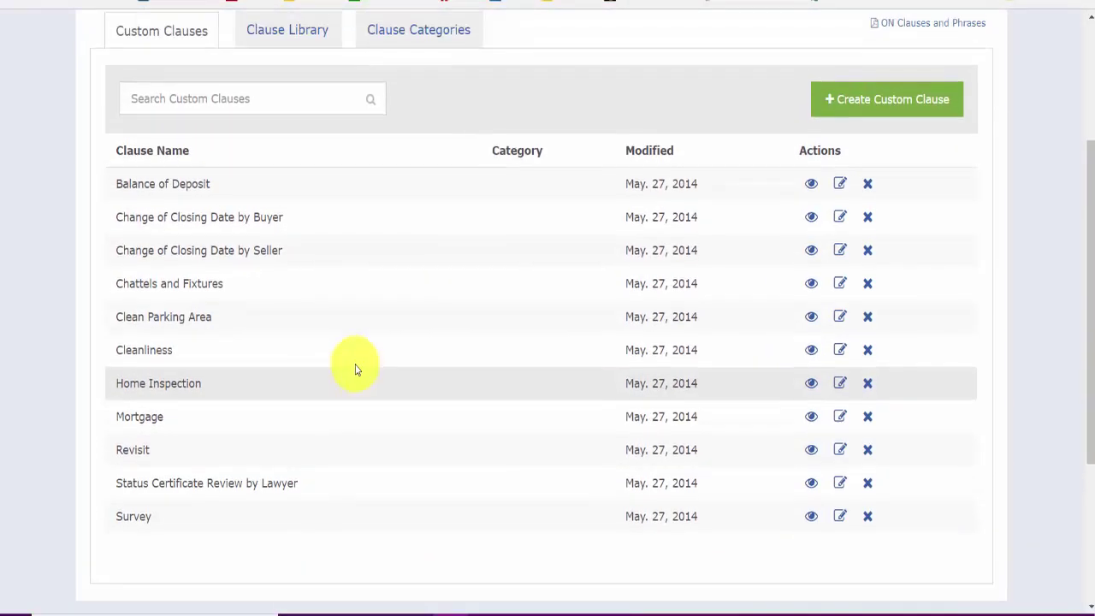
scroll(357, 370, "up", 1)
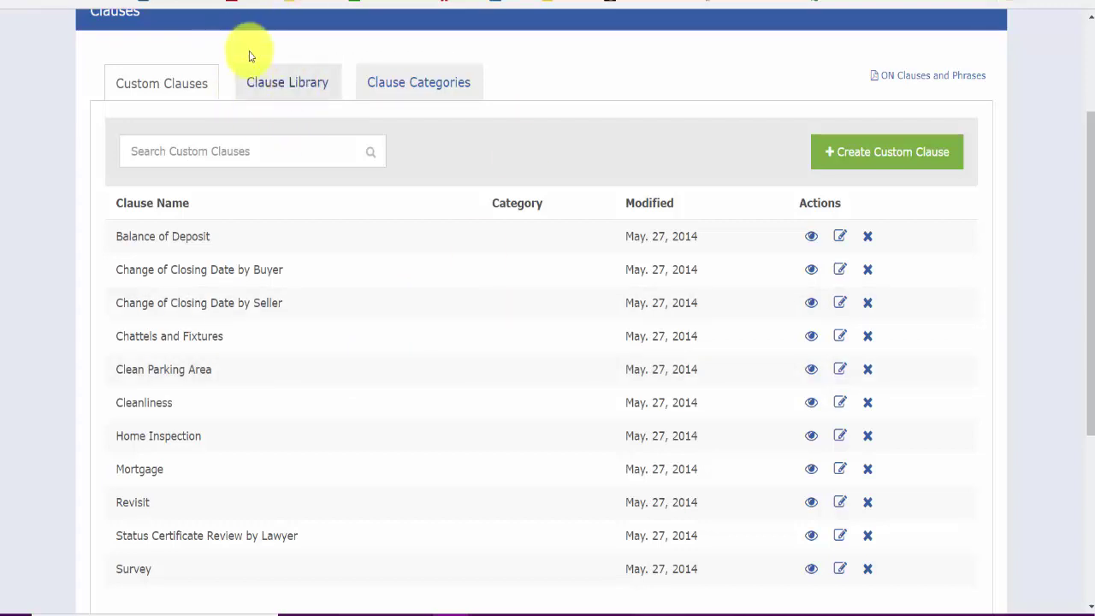
Step: Switch to the Clause Library of 354 clauses and scroll down to the CHATT clauses
left_click(288, 82)
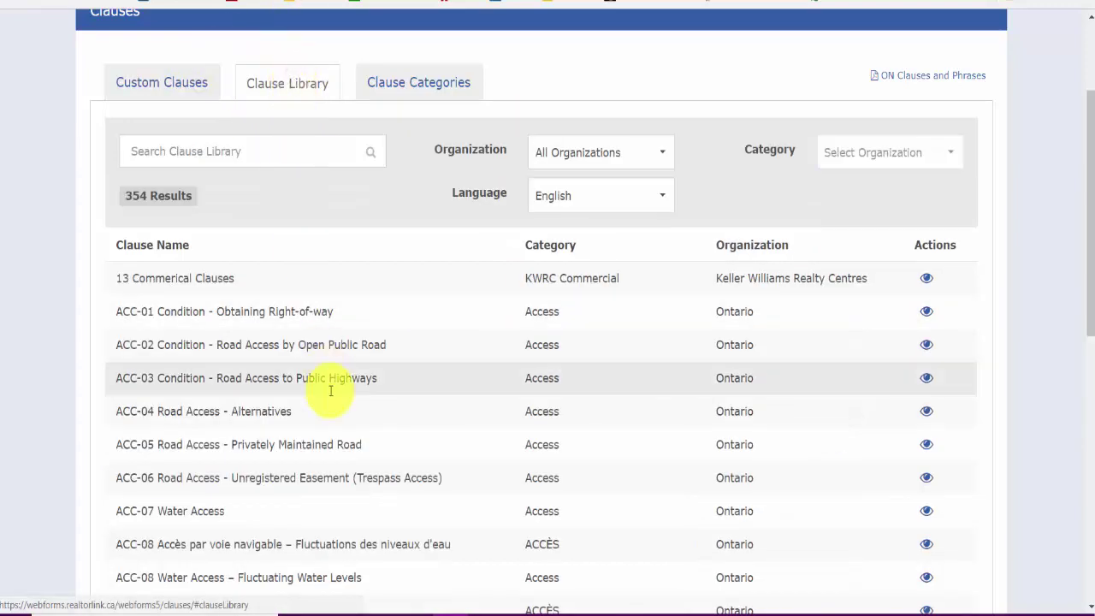
scroll(350, 486, "up", 2)
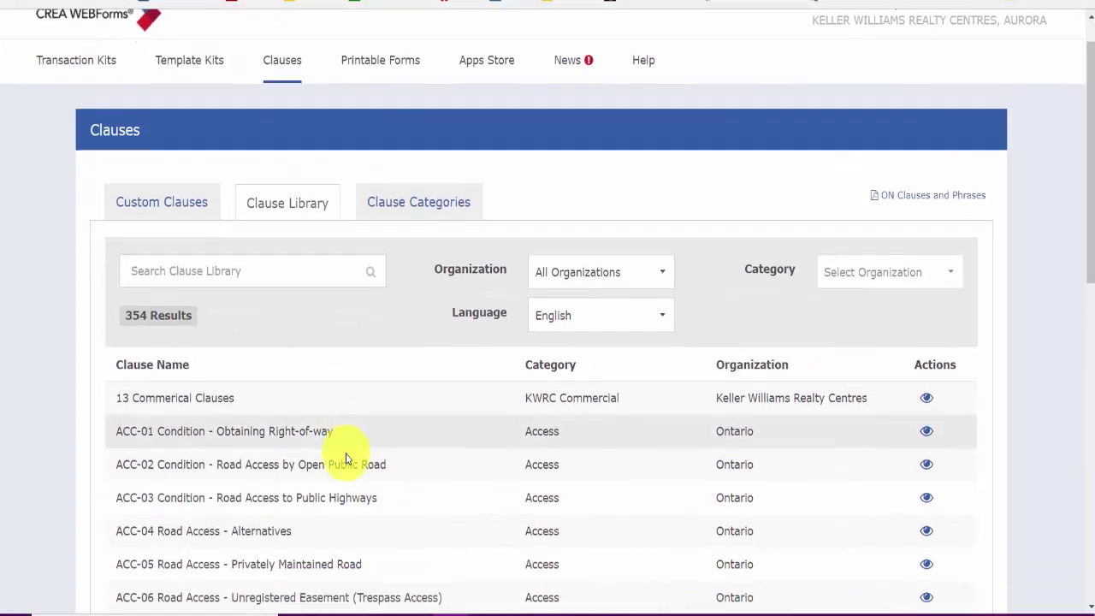
scroll(351, 455, "down", 6)
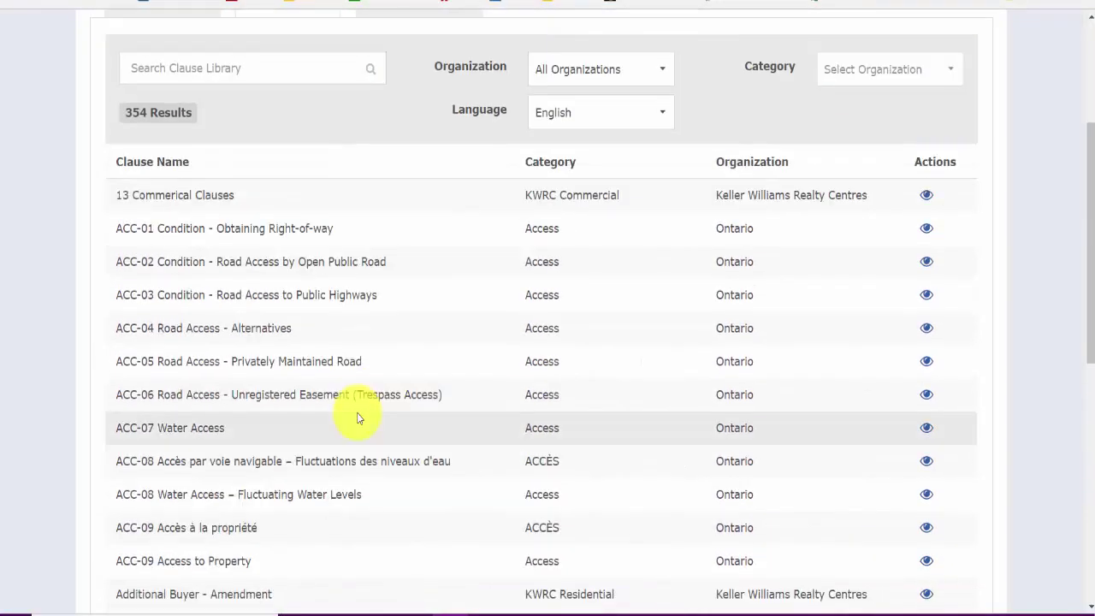
scroll(350, 373, "up", 4)
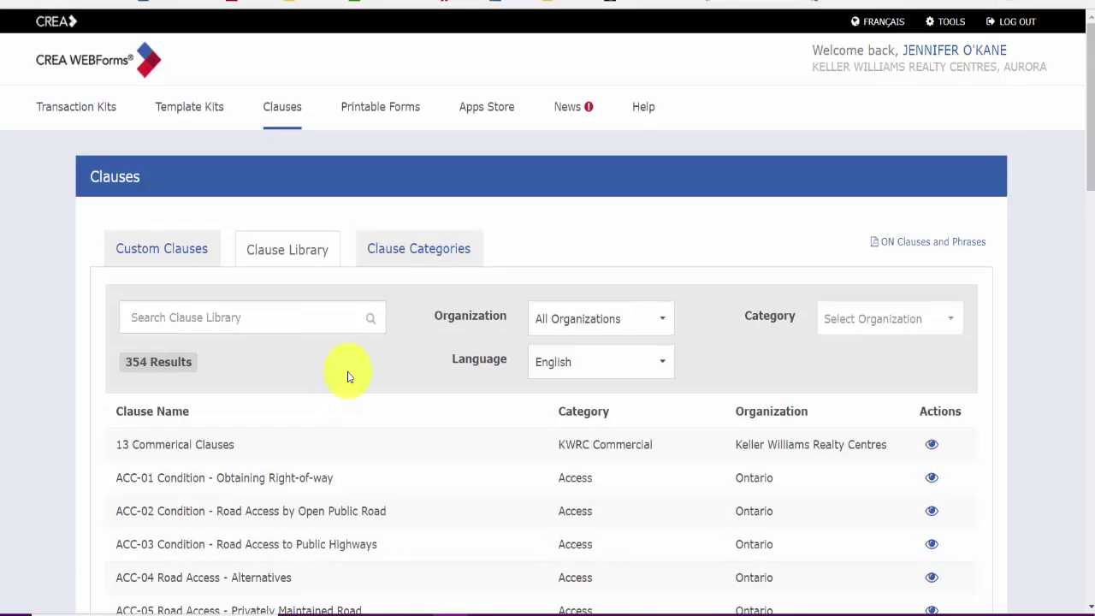
scroll(348, 377, "down", 3)
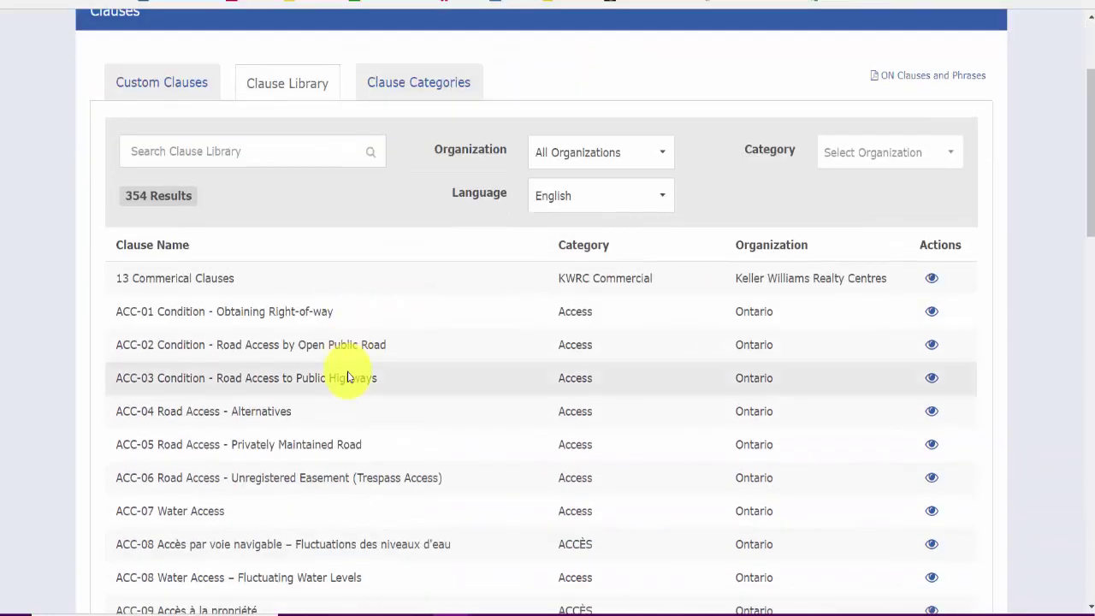
scroll(348, 376, "down", 5)
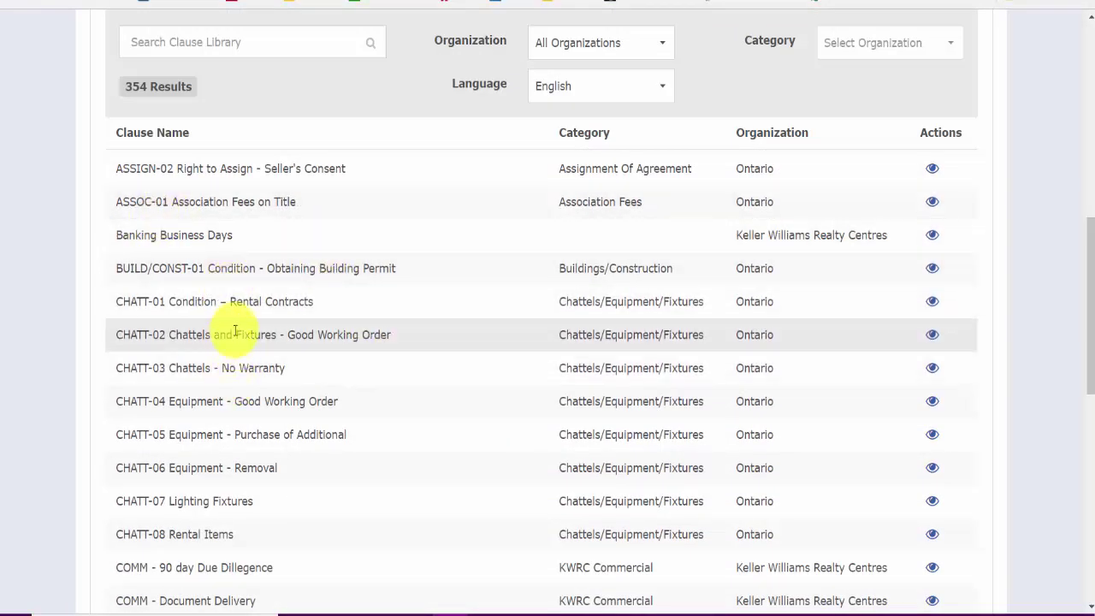
Step: Preview CHATT-02 Chattels and Fixtures - Good Working Order, copy its wording, and close the preview
left_click(932, 337)
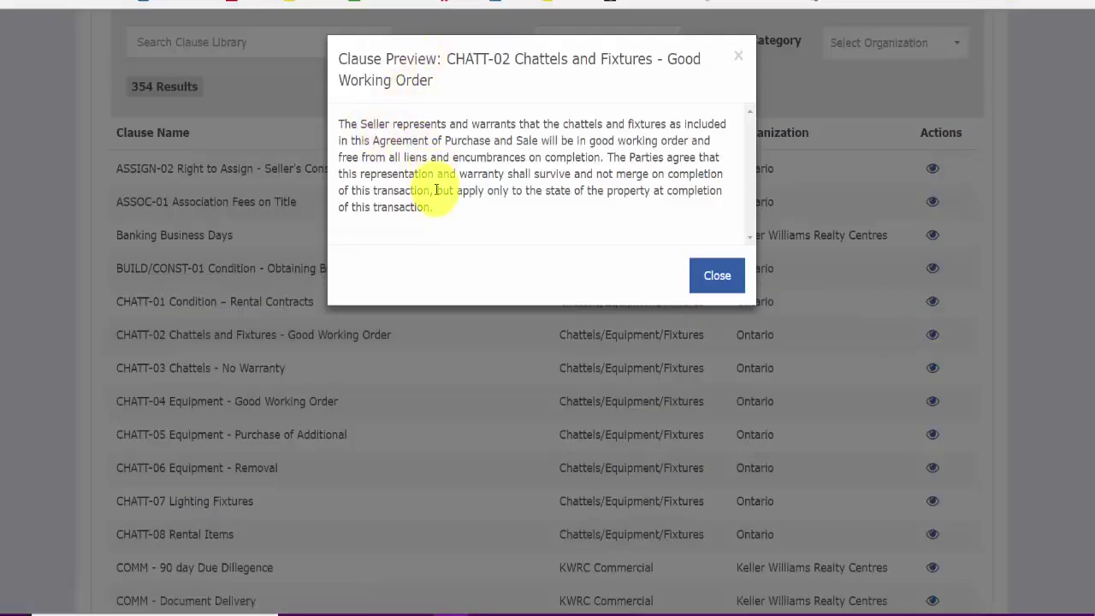
left_click_drag(437, 208, 333, 126)
key("ctrl+c")
right_click(345, 123)
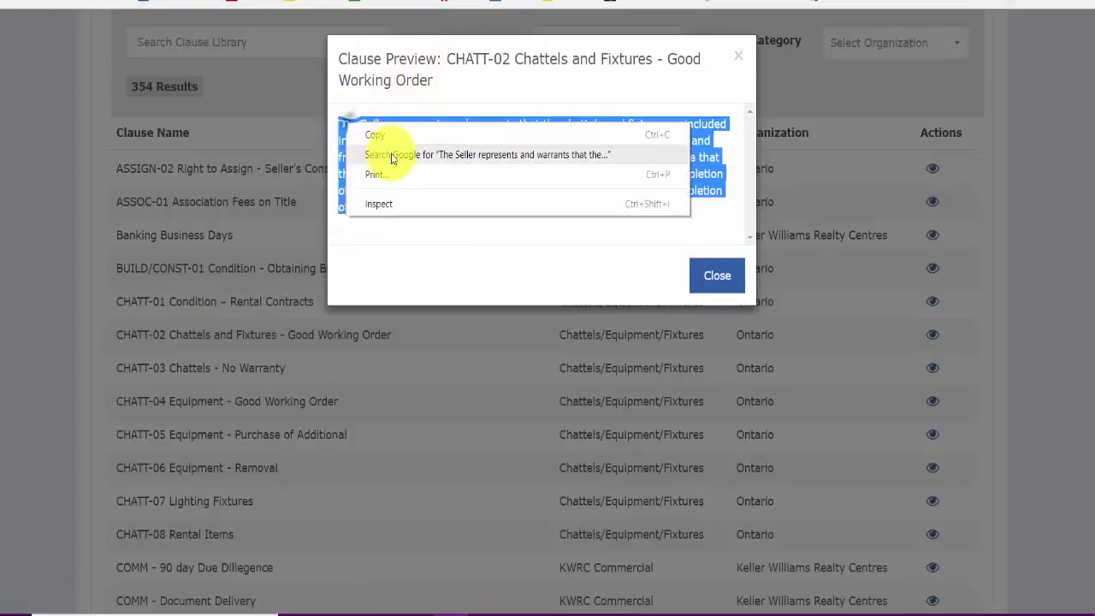
left_click(355, 133)
left_click(242, 93)
scroll(254, 105, "down", 3)
scroll(253, 104, "up", 10)
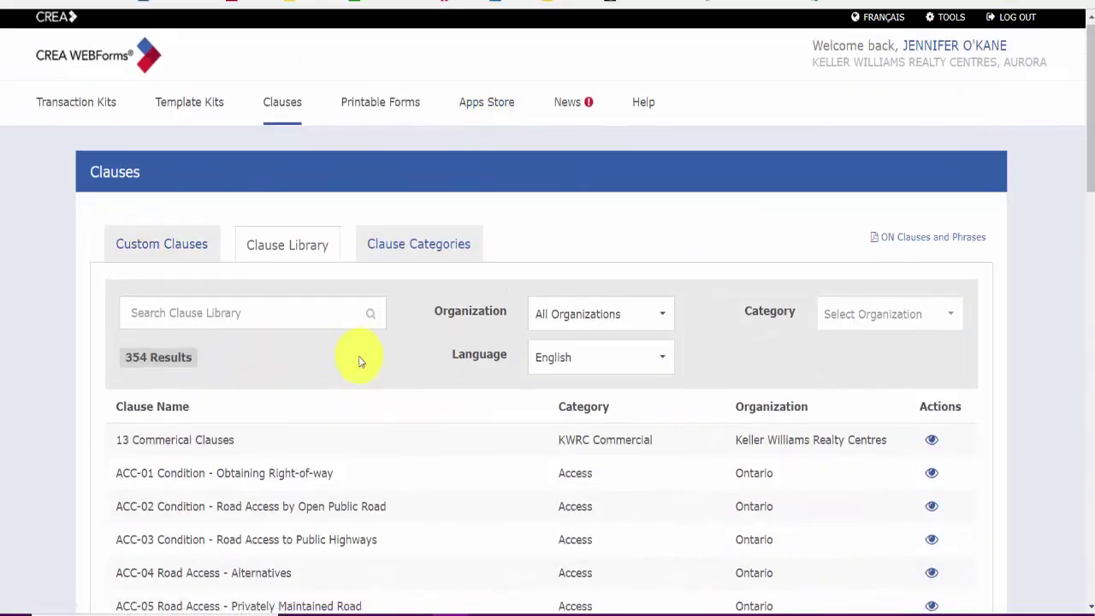
Step: Dismiss the context menu and return to the Custom Clauses list, Balance of Deposit through Revisit
scroll(257, 399, "down", 1)
right_click(336, 423)
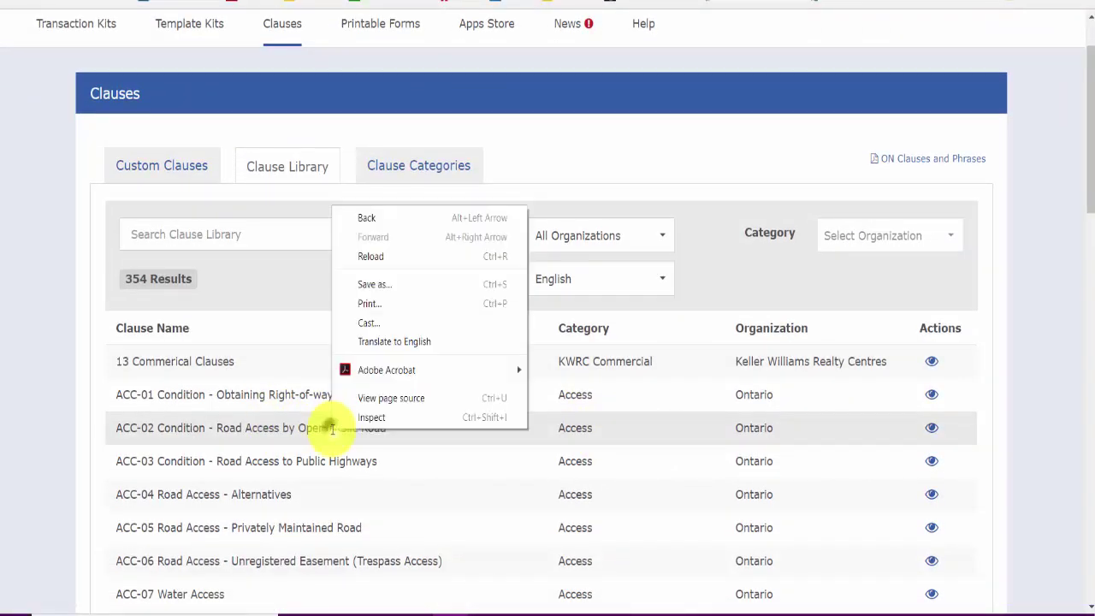
left_click(294, 317)
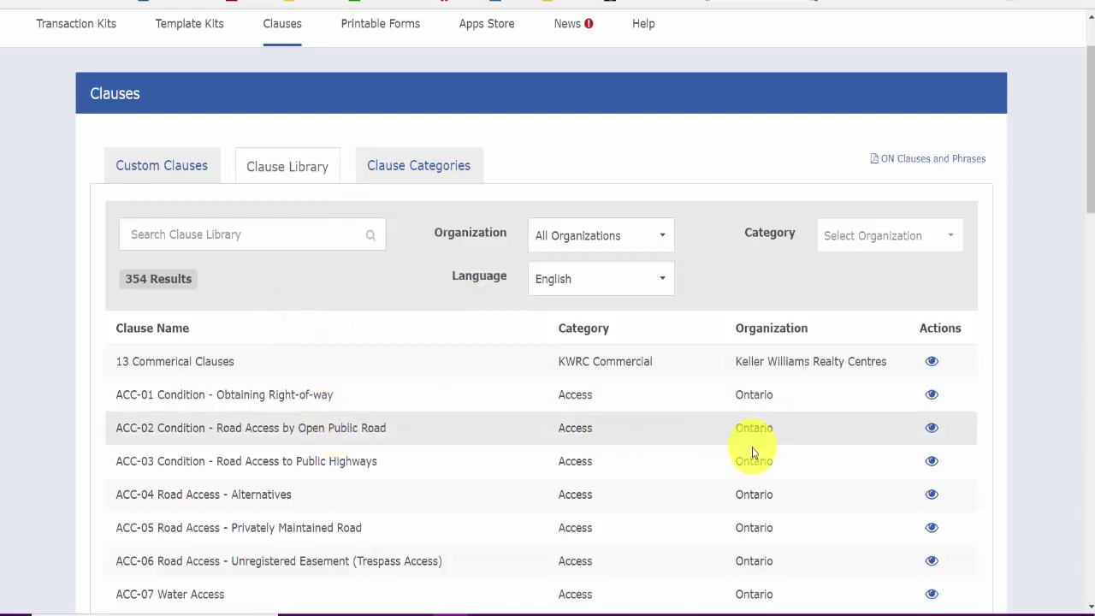
left_click(157, 175)
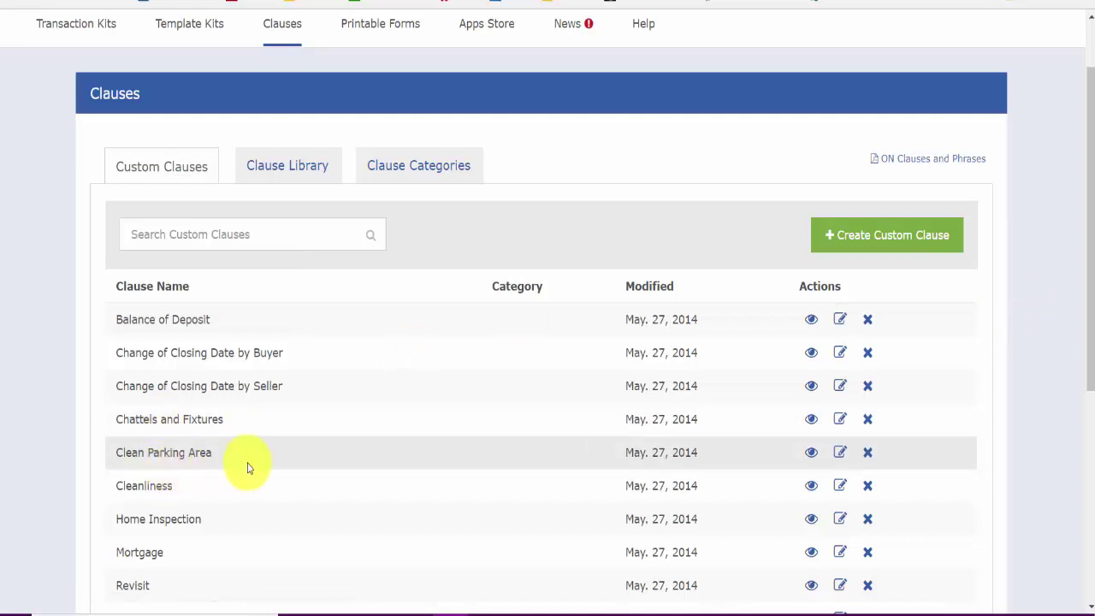
scroll(274, 465, "up", 2)
scroll(274, 465, "down", 2)
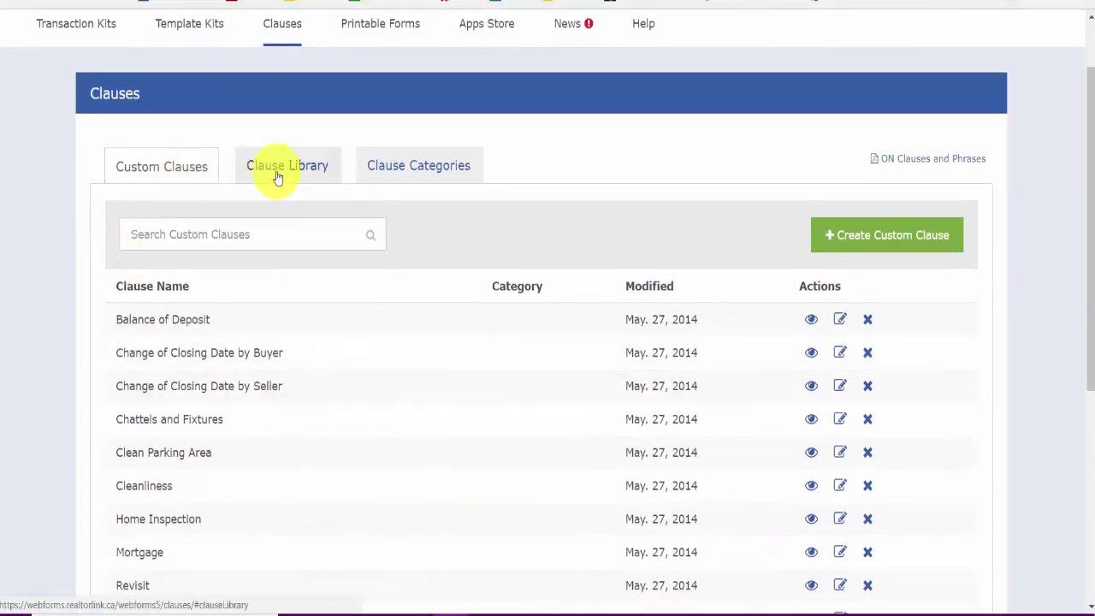
Step: Create a custom clause titled 'Chattels and Fixtures' with the pasted chattels warranty text and save it
left_click(861, 232)
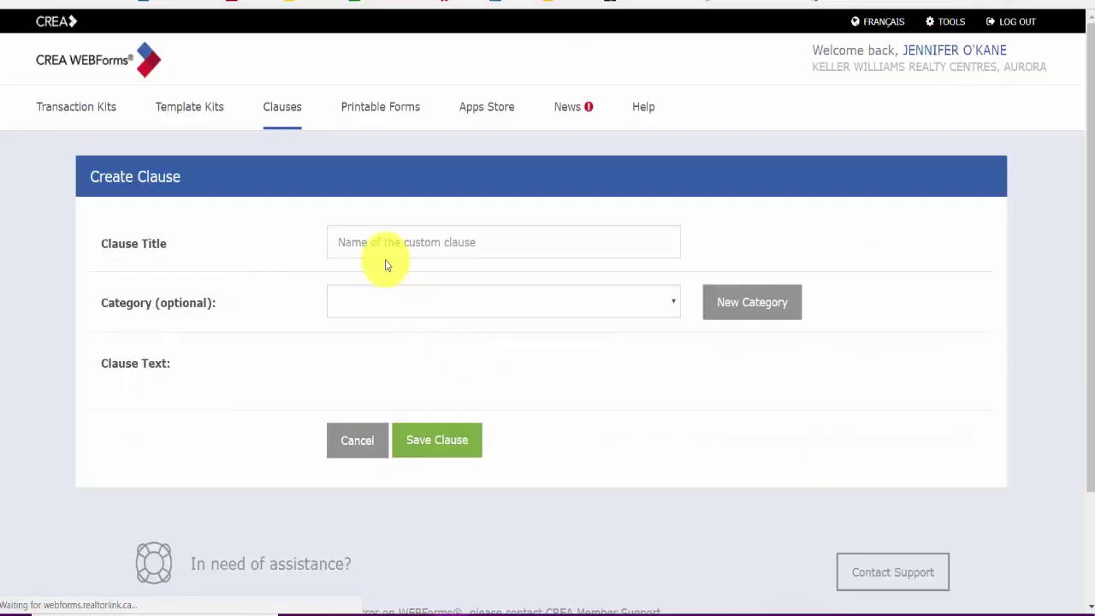
left_click(377, 244)
type("Chattels and ")
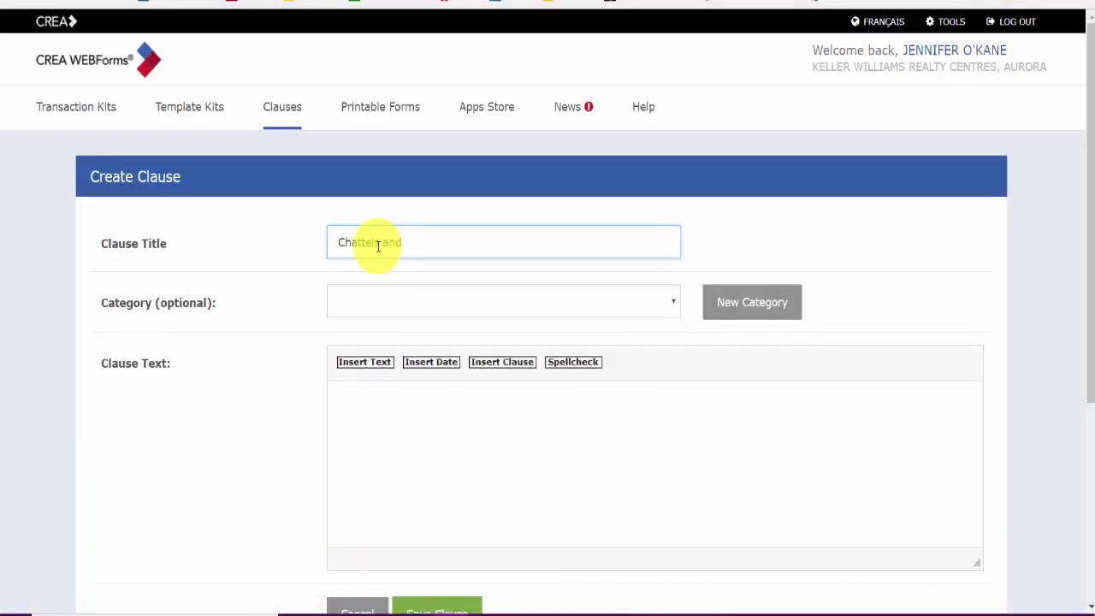
type("Fixtures")
key("Tab")
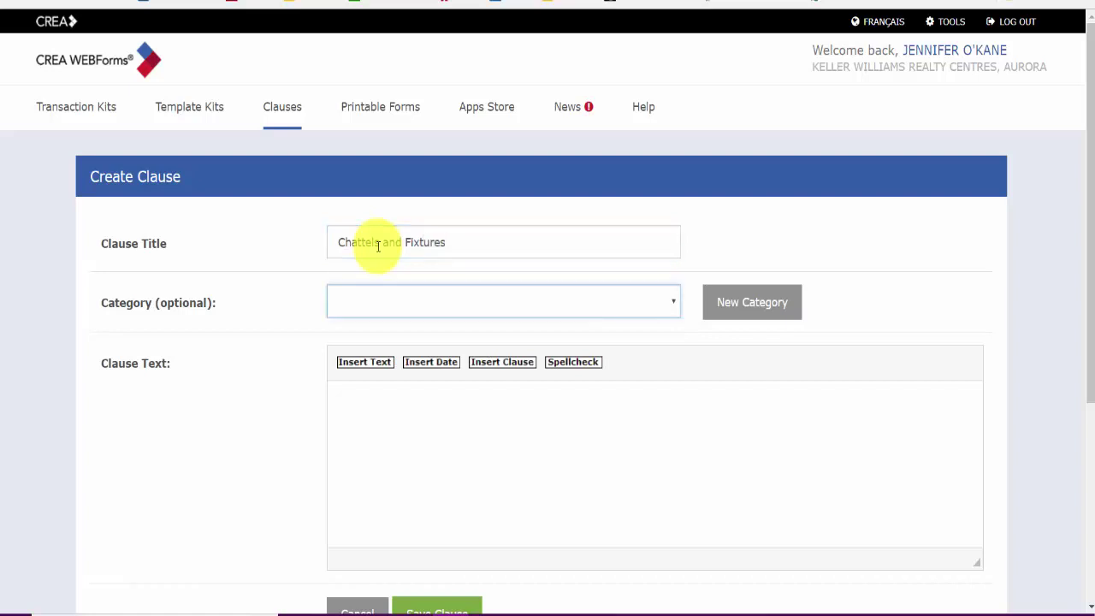
key("Tab")
key("Tab")
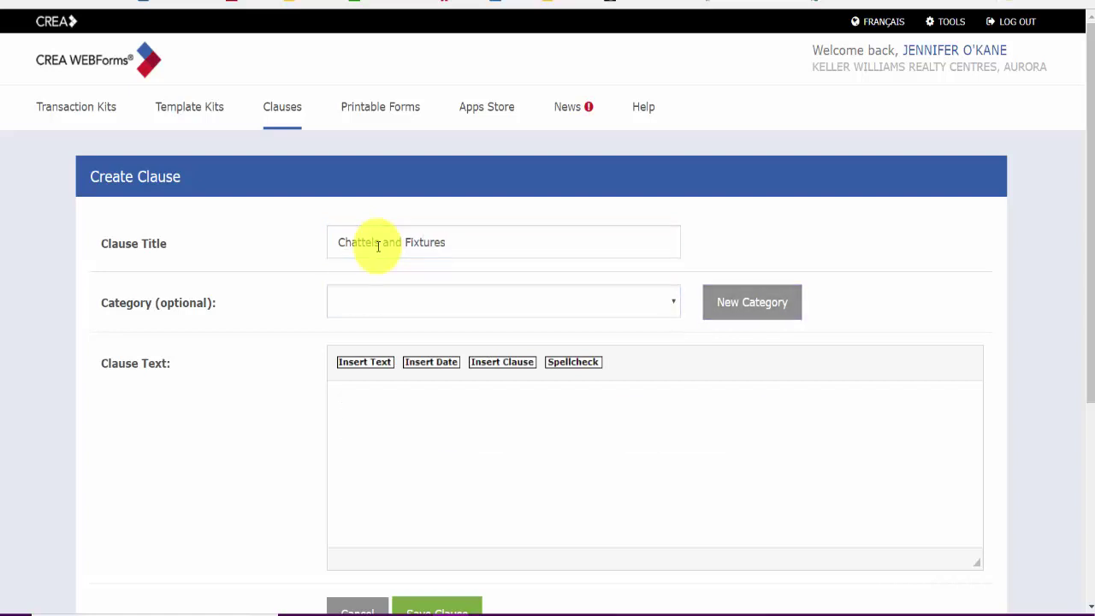
key("ctrl+v")
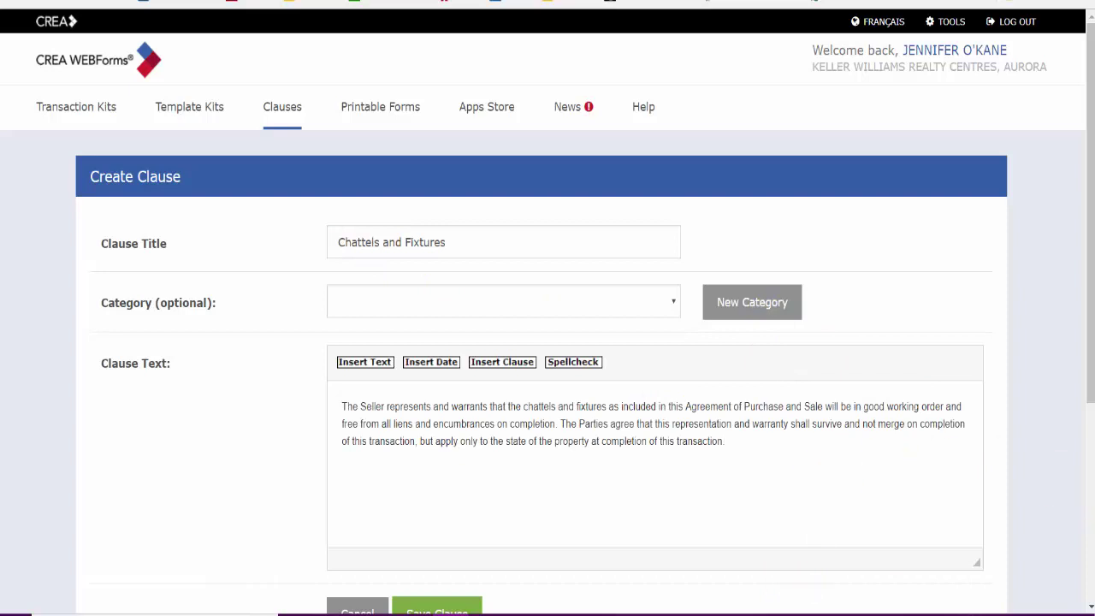
scroll(328, 411, "down", 3)
left_click(454, 452)
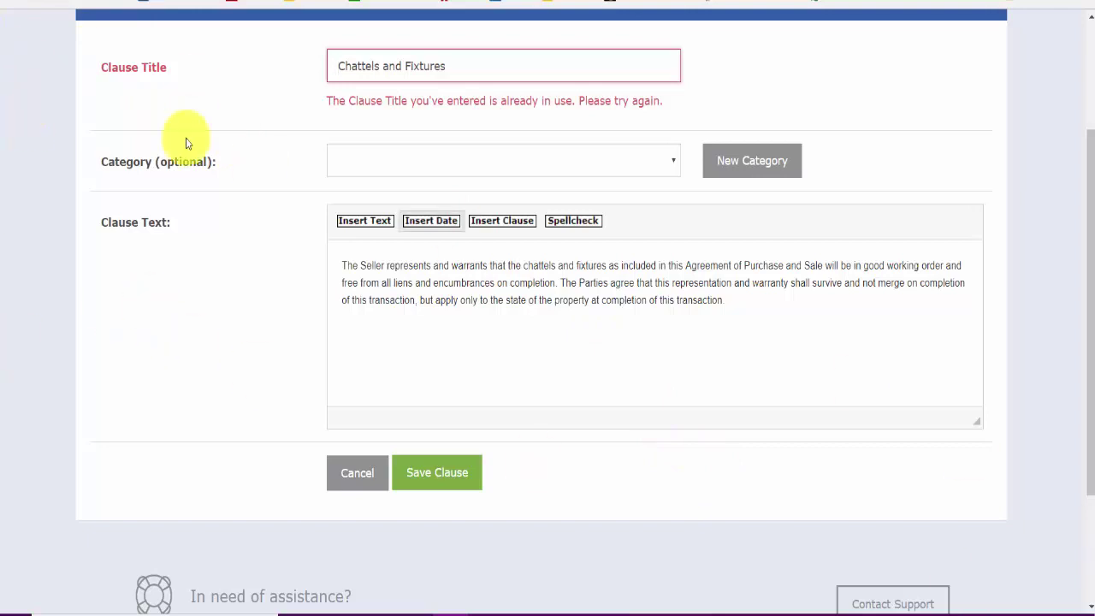
Step: Append ' - sample' to the clause title and save it again
left_click(474, 67)
type("- sample")
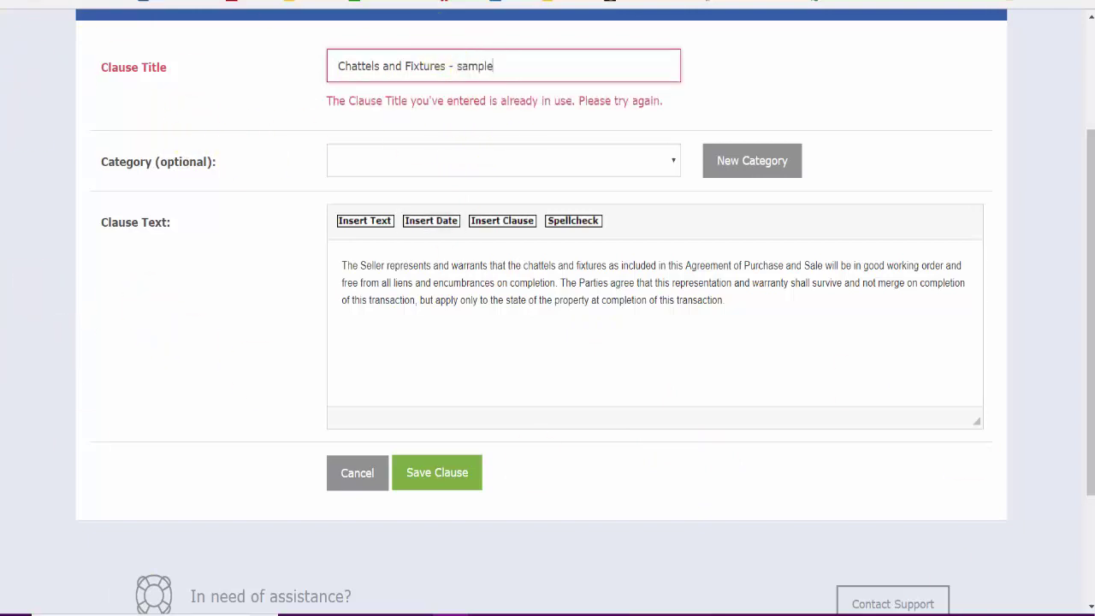
left_click(427, 482)
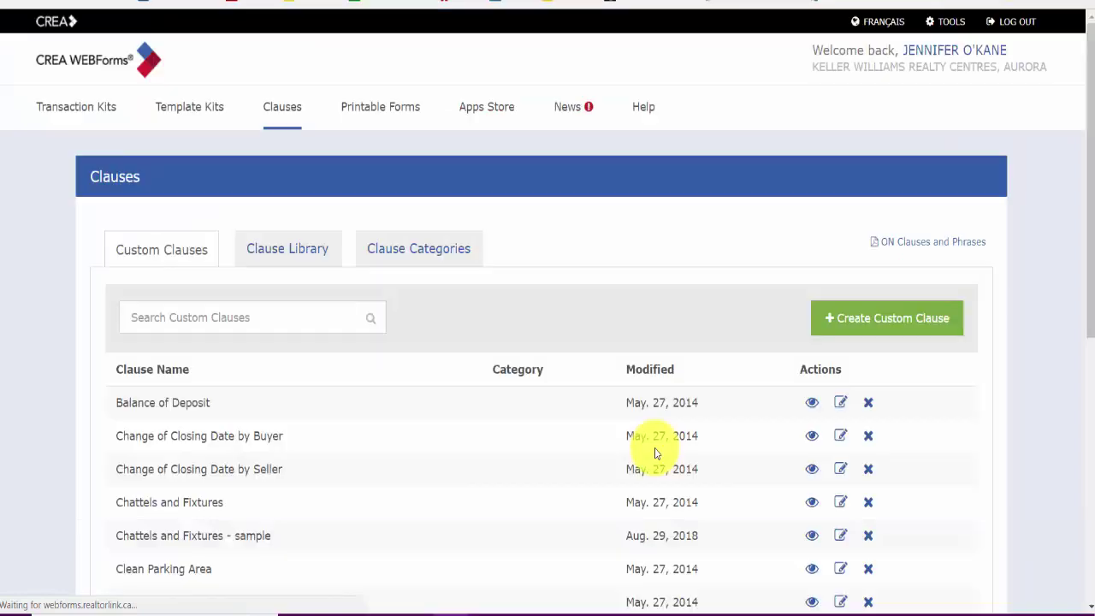
Step: Scroll the Custom Clauses list to check 'Chattels and Fixtures - sample', then view Clause Categories
scroll(502, 512, "down", 2)
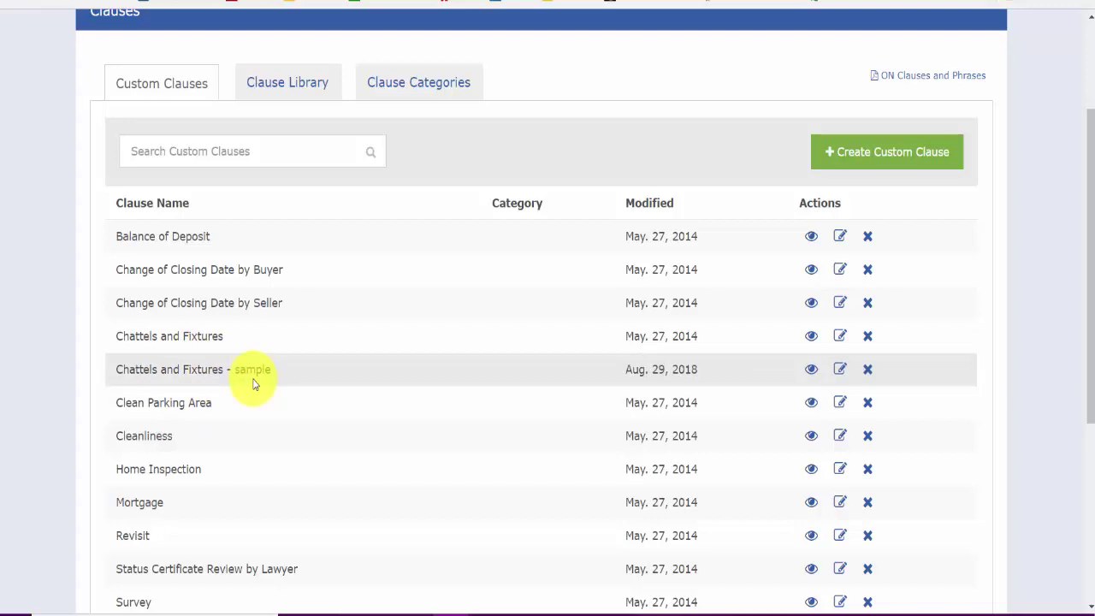
scroll(317, 386, "down", 1)
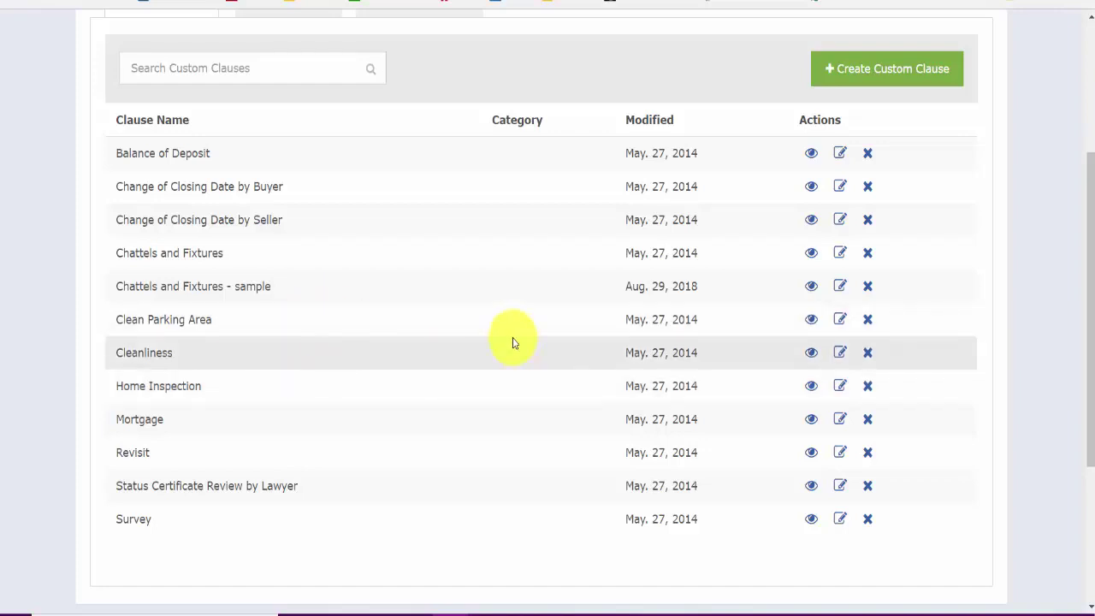
scroll(511, 340, "up", 2)
left_click(420, 175)
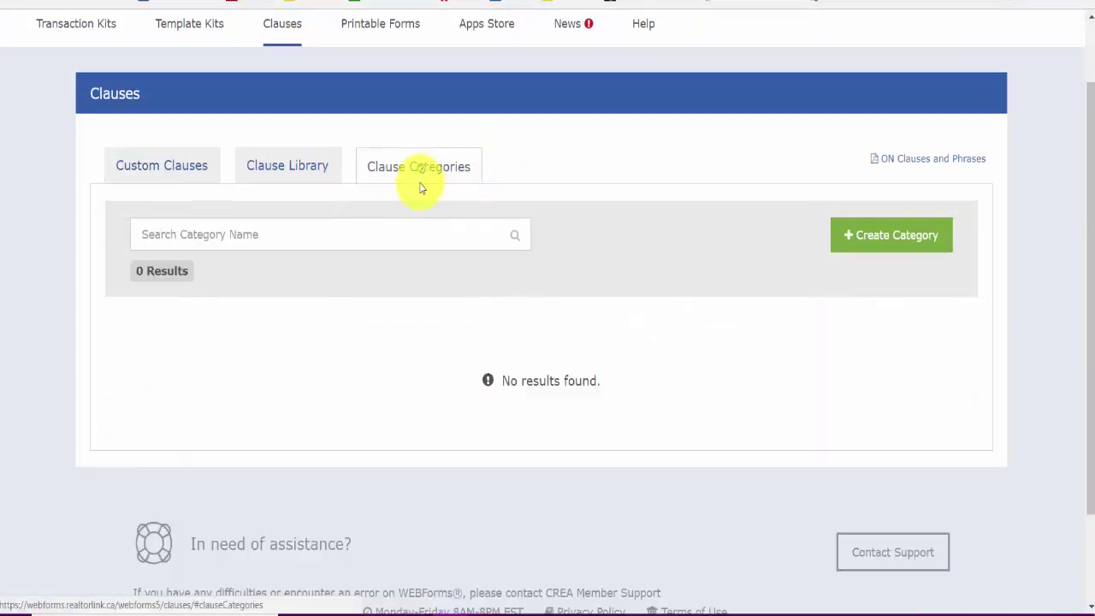
left_click(268, 239)
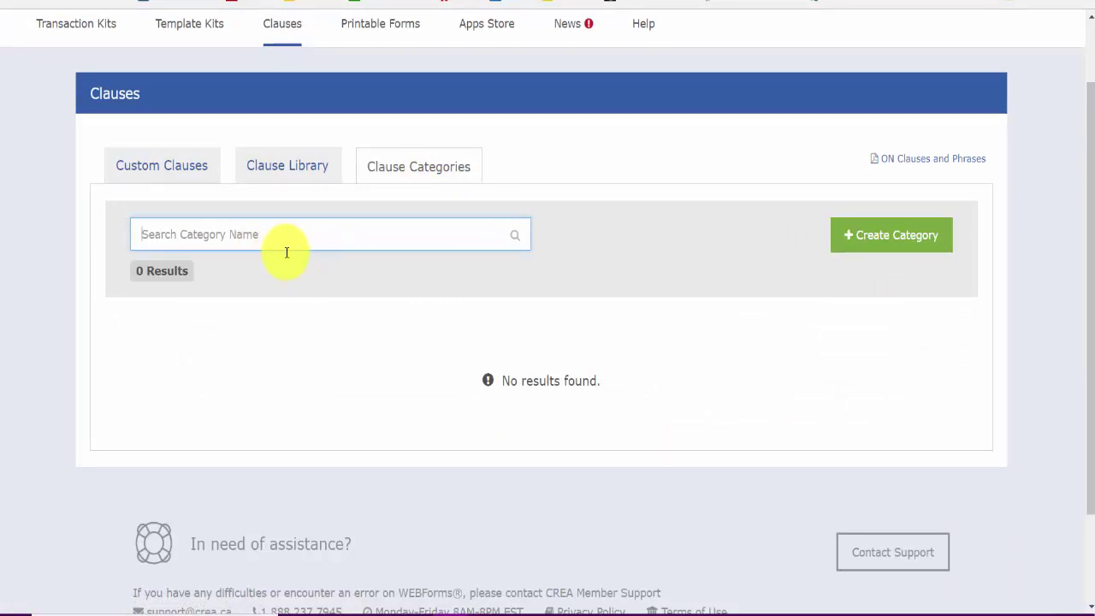
type("mortgage")
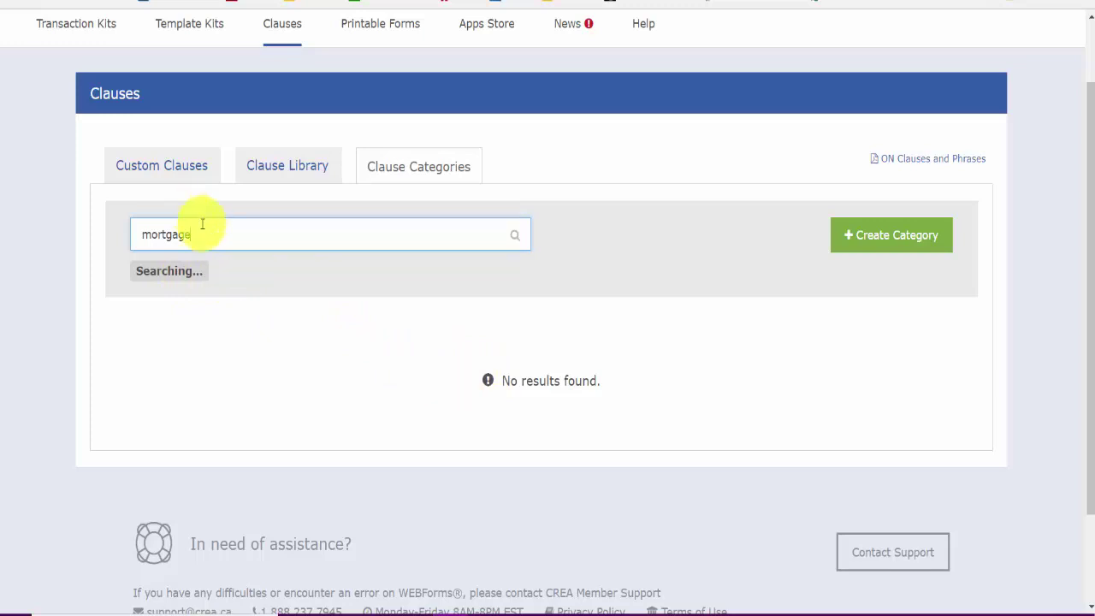
left_click_drag(206, 233, 91, 245)
type("fina")
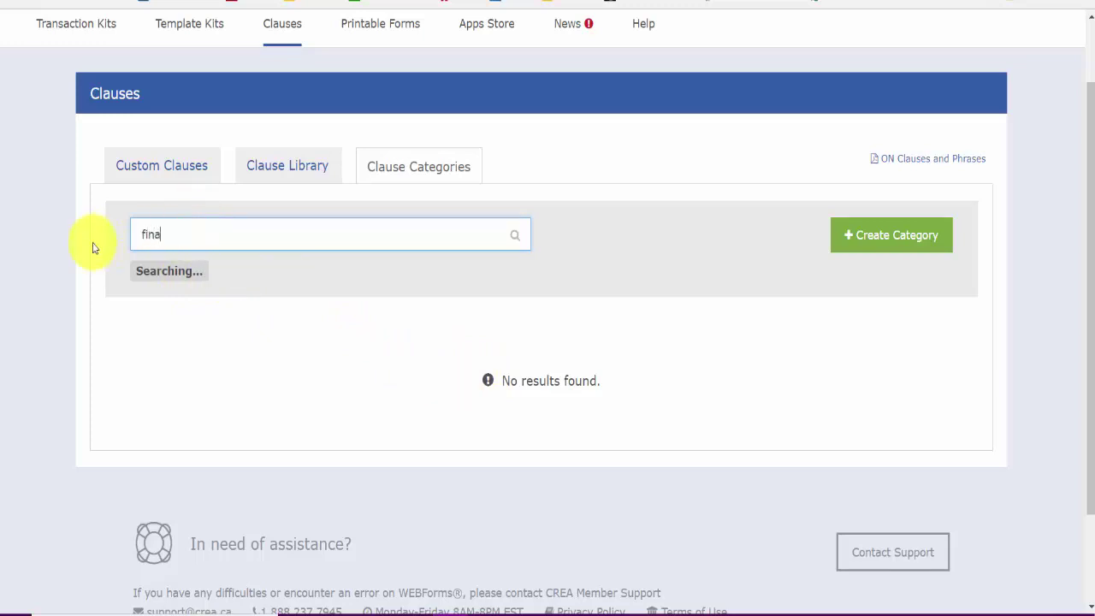
type("ncing")
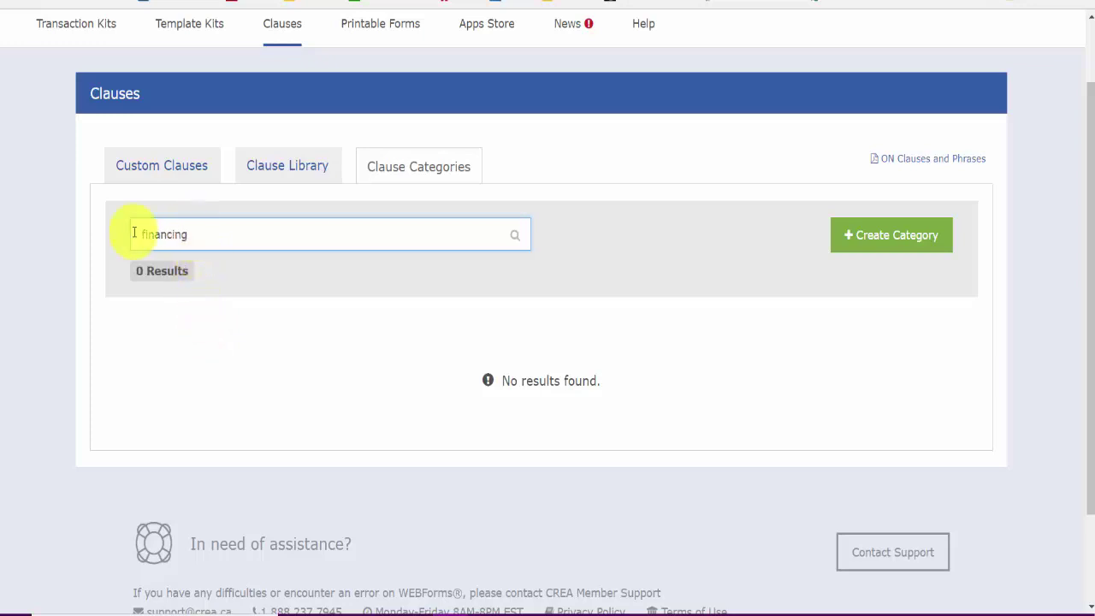
left_click_drag(134, 233, 4, 218)
key("BackSpace")
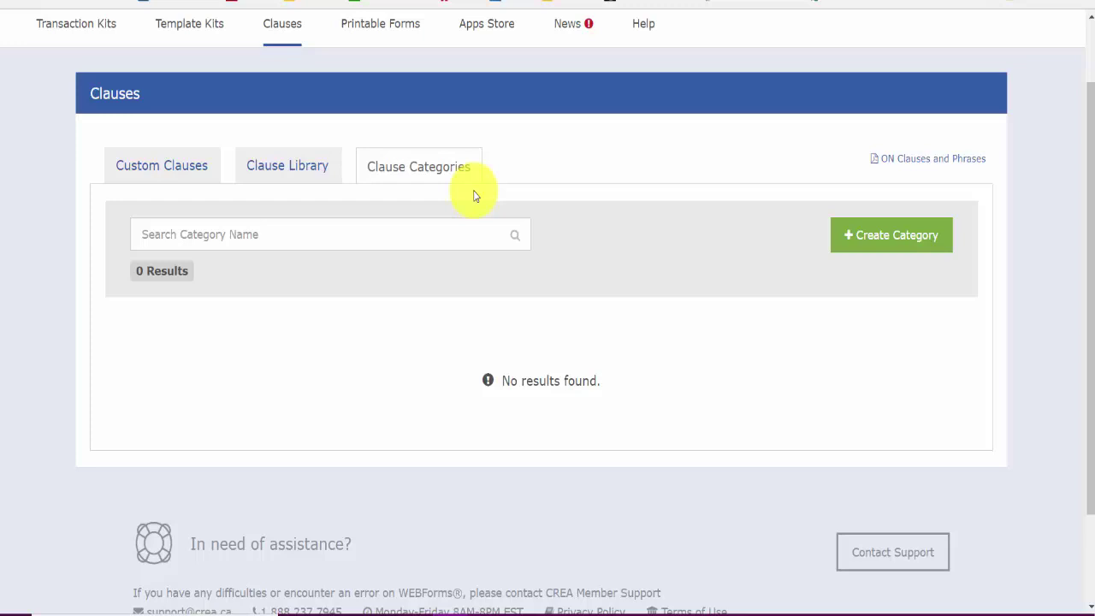
scroll(412, 308, "down", 1)
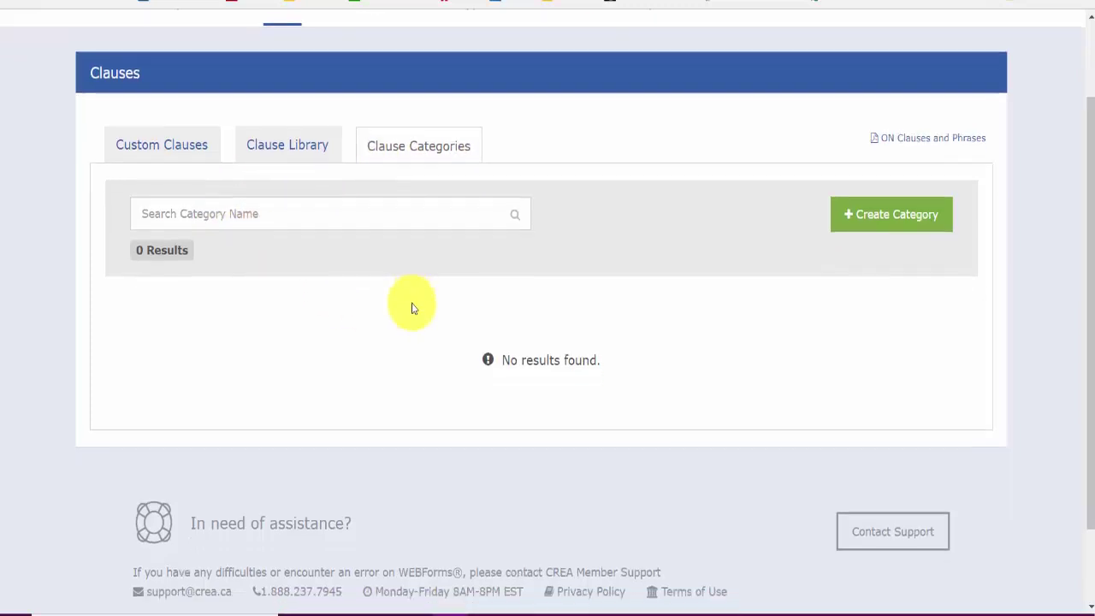
scroll(411, 308, "up", 2)
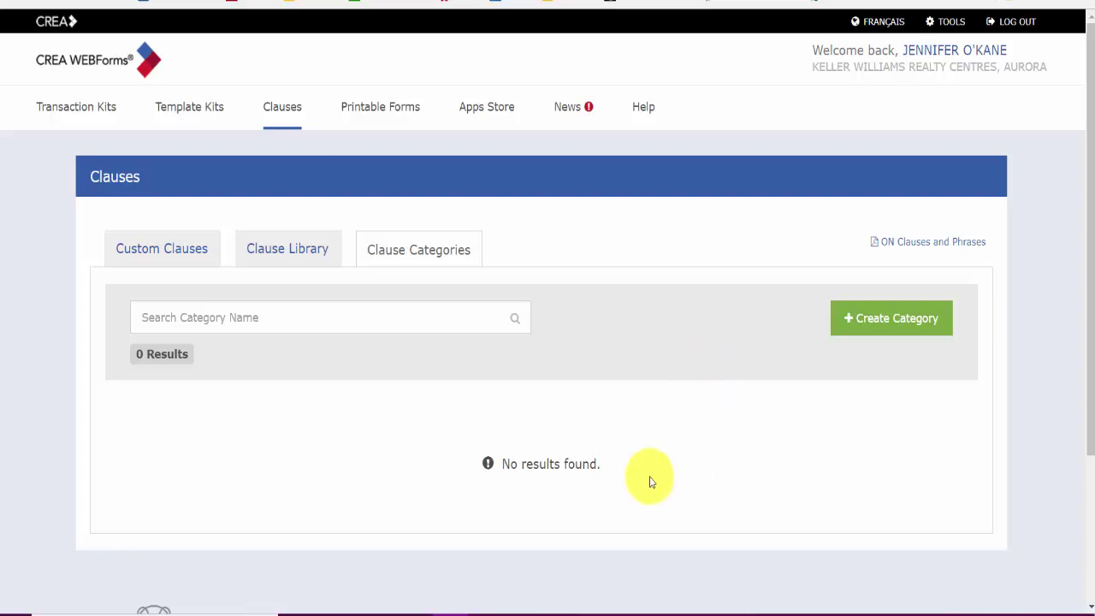
scroll(653, 471, "down", 2)
scroll(655, 477, "down", 1)
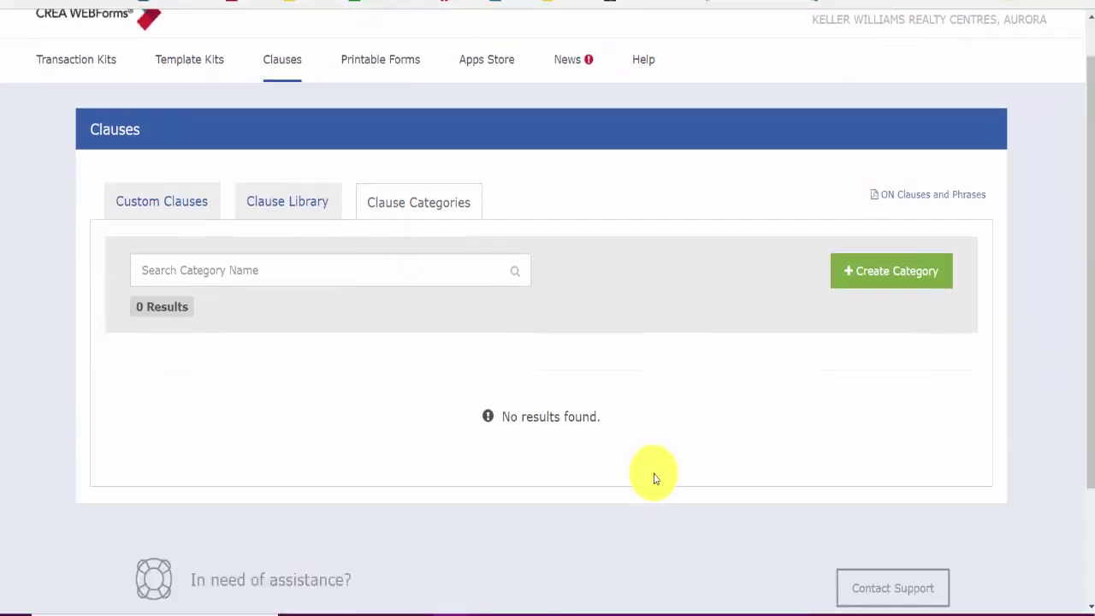
scroll(655, 476, "up", 1)
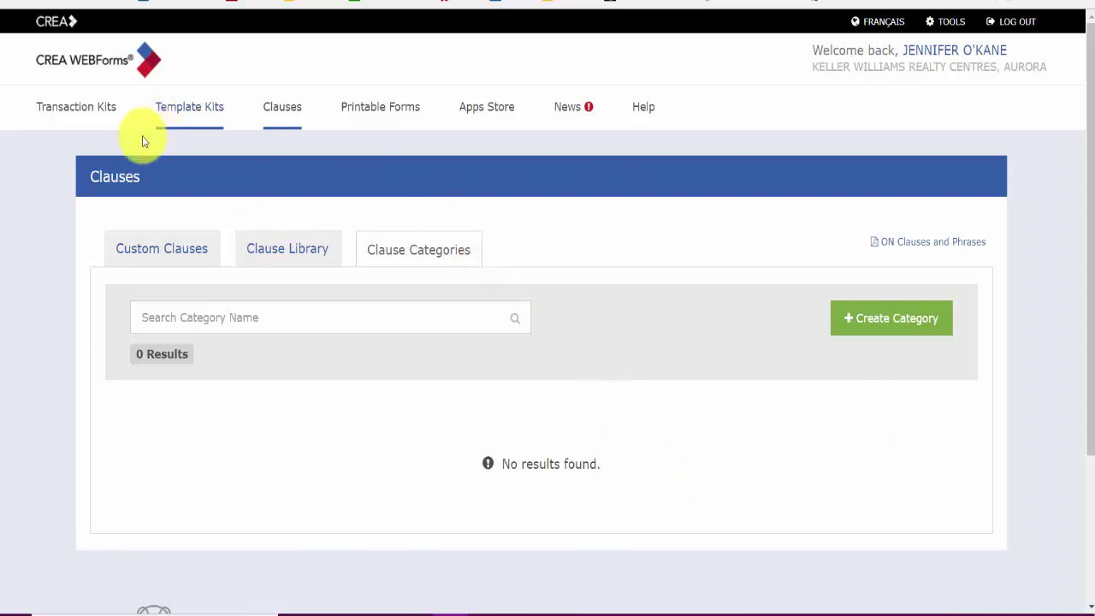
Step: Go to the Transaction Kits list, scroll it, and open a client's transaction kit
left_click(88, 106)
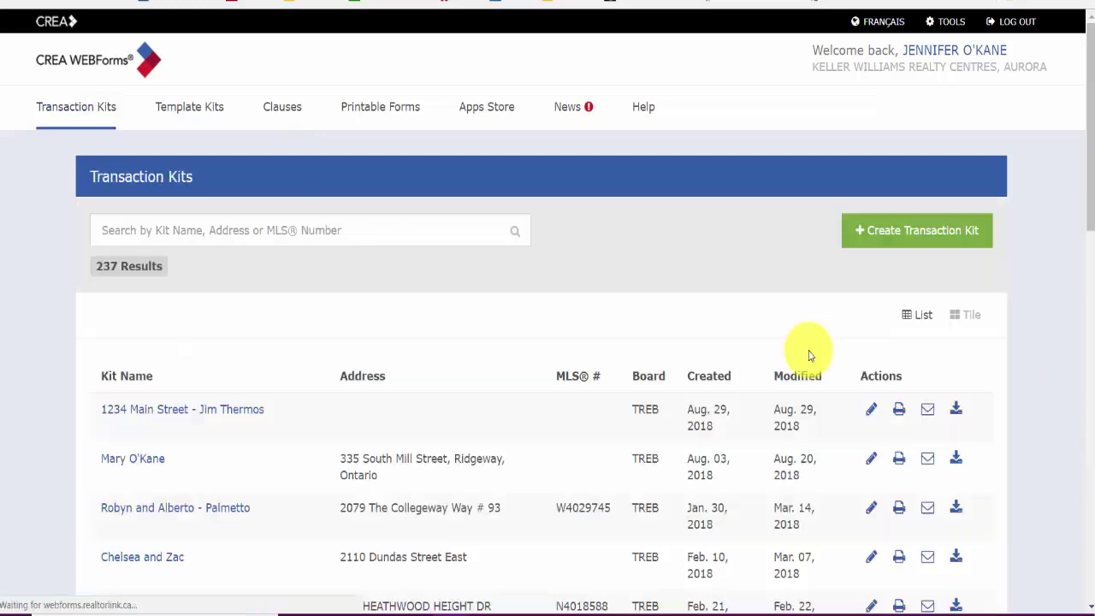
scroll(698, 364, "down", 2)
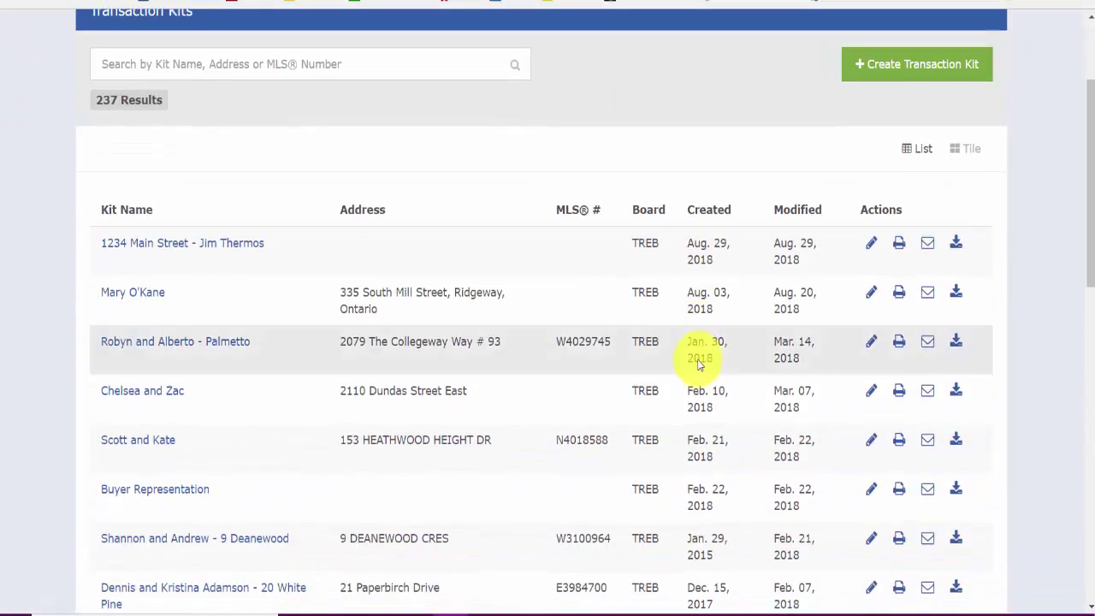
scroll(501, 442, "down", 2)
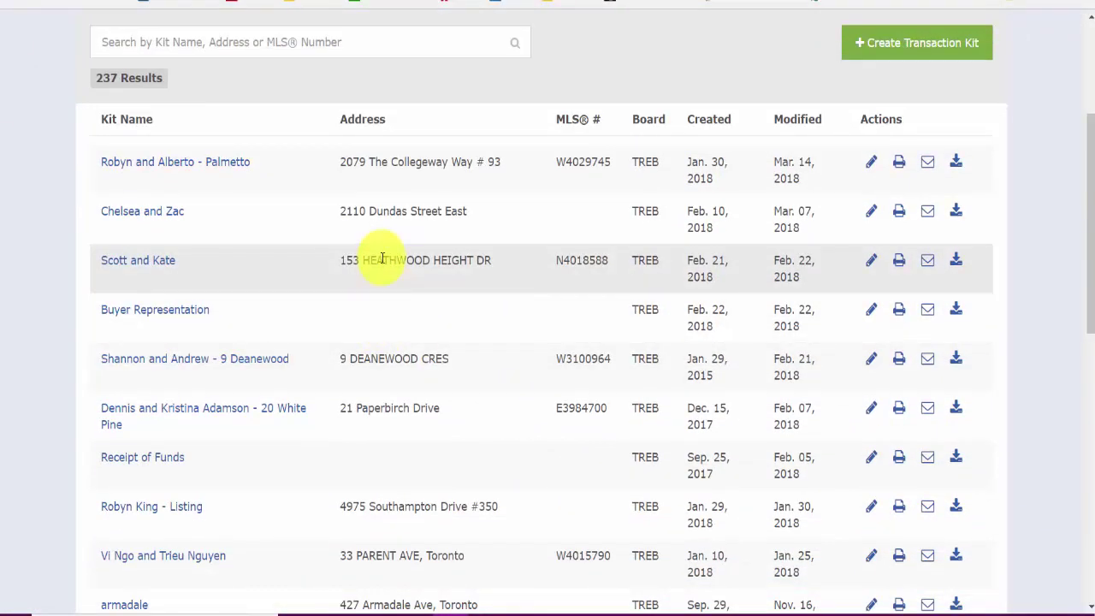
left_click(169, 261)
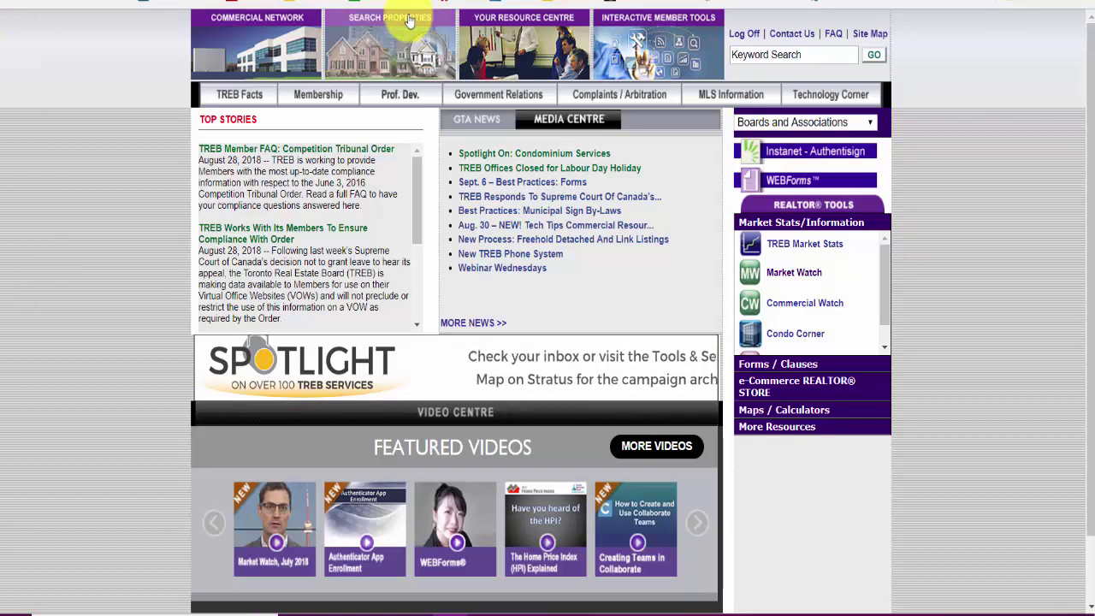
Step: Log on to TREB Stratus property search with the user ID, PIN and authenticator password
left_click(382, 45)
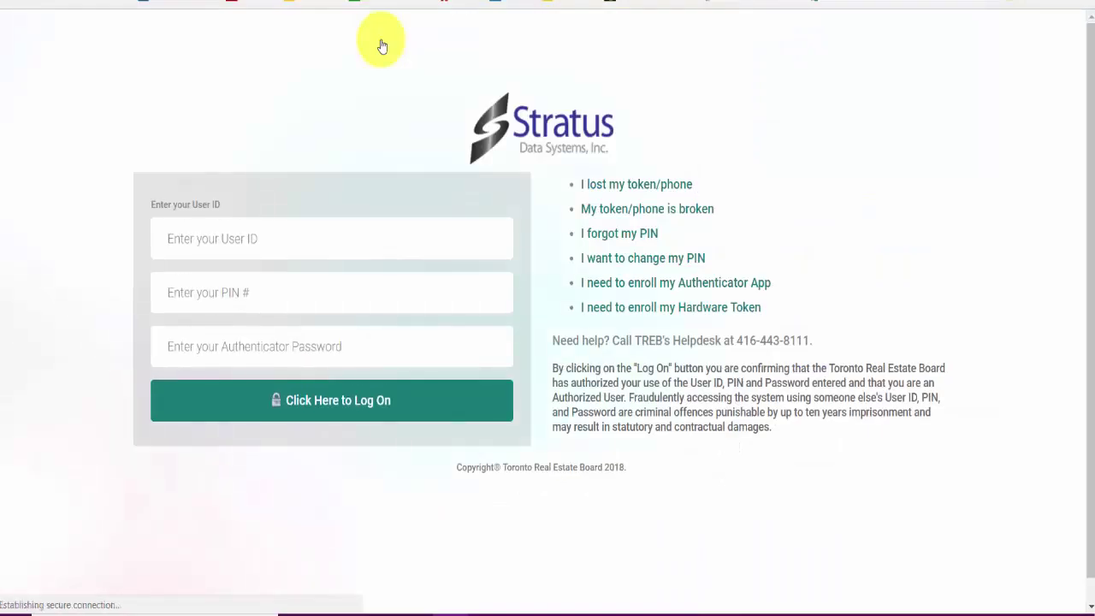
type("****")
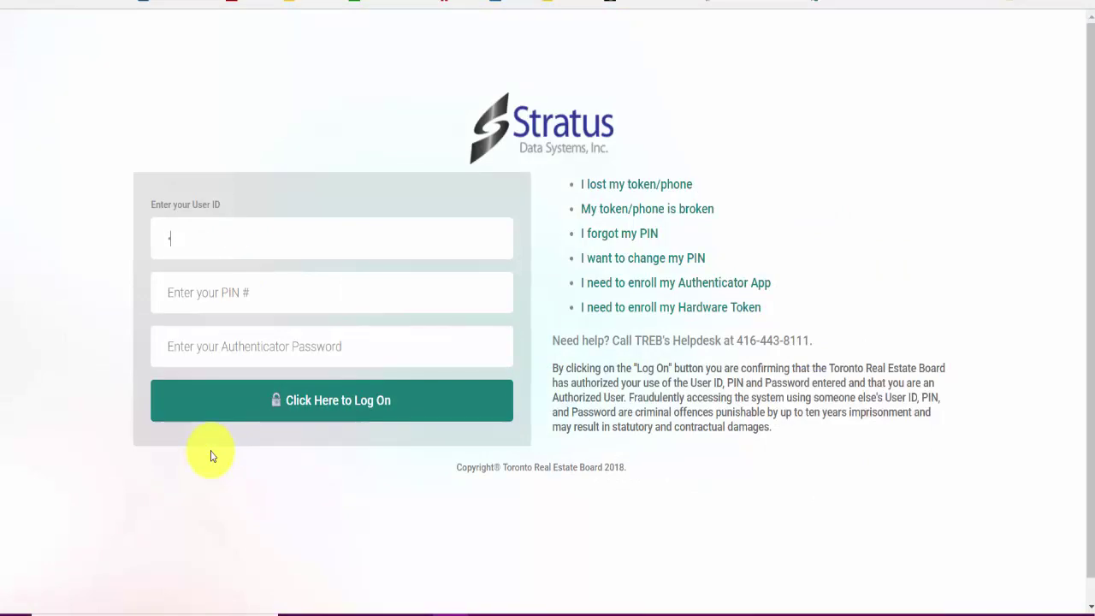
type("***")
key("Tab")
type("****")
key("Tab")
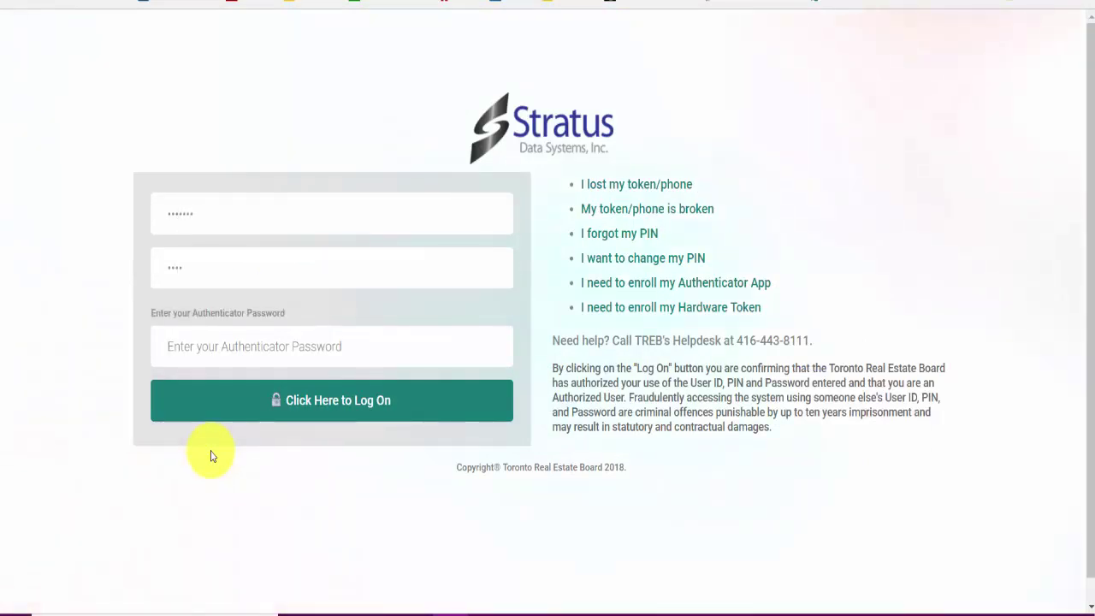
key("Tab")
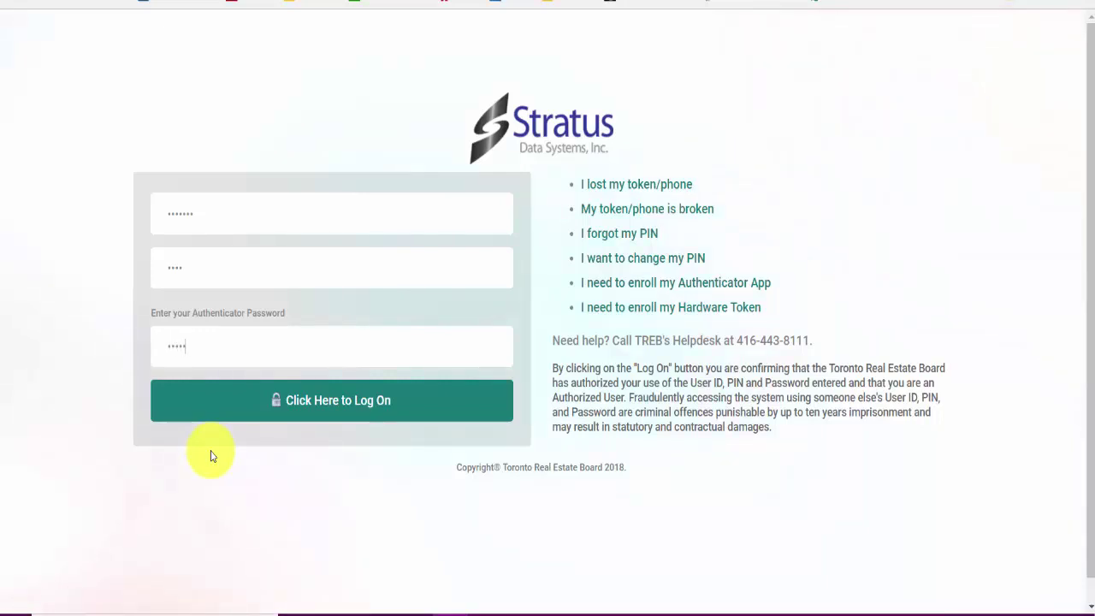
left_click(196, 400)
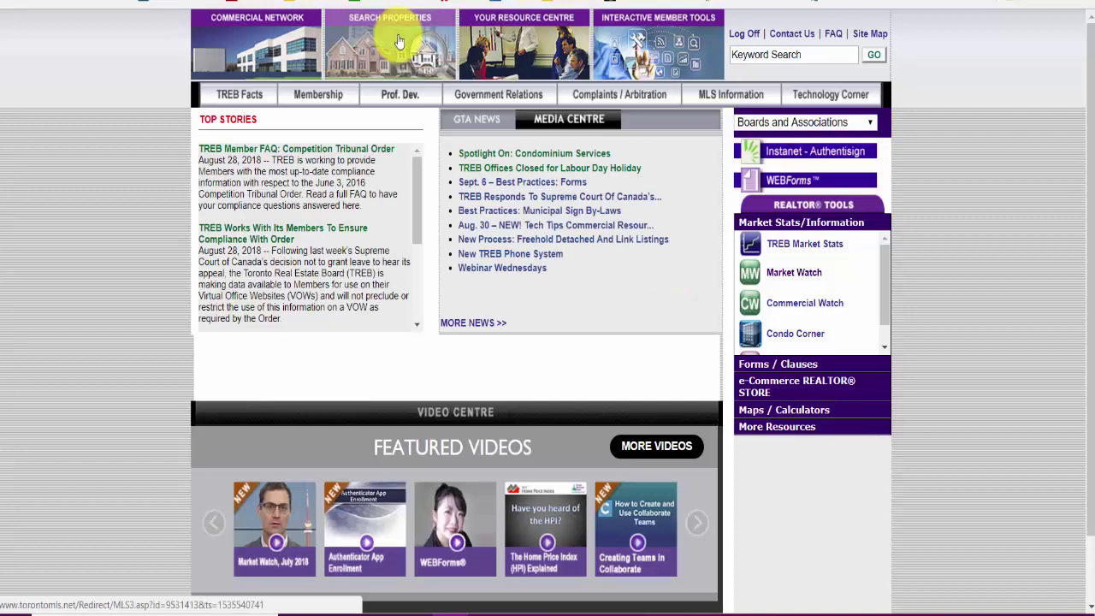
Step: Open the Stratus MLS home page and scroll its sidebar down to the Links section
left_click(398, 42)
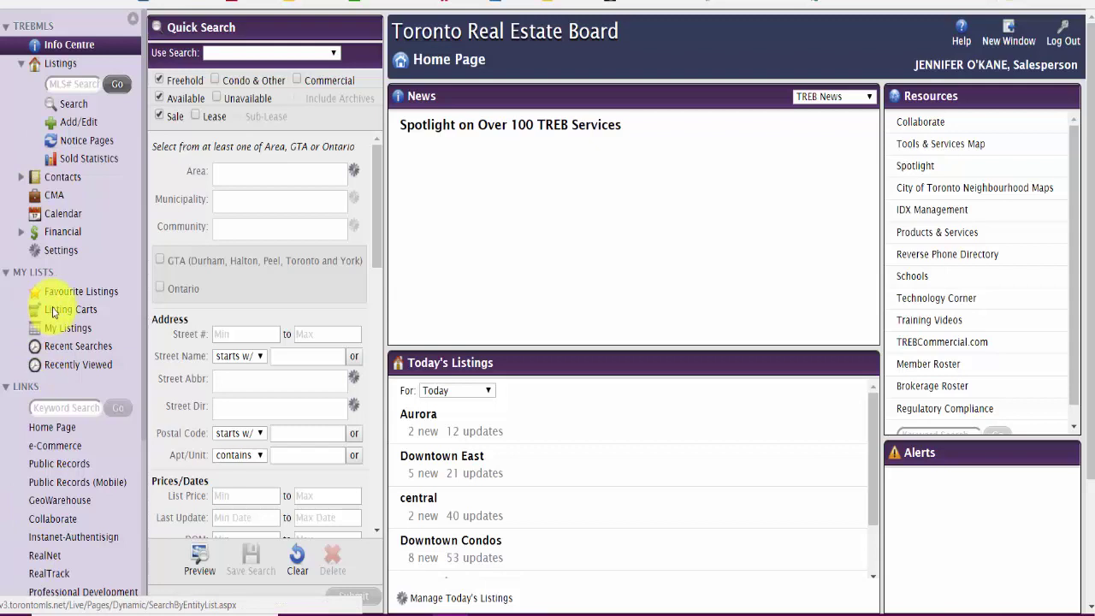
scroll(53, 313, "down", 3)
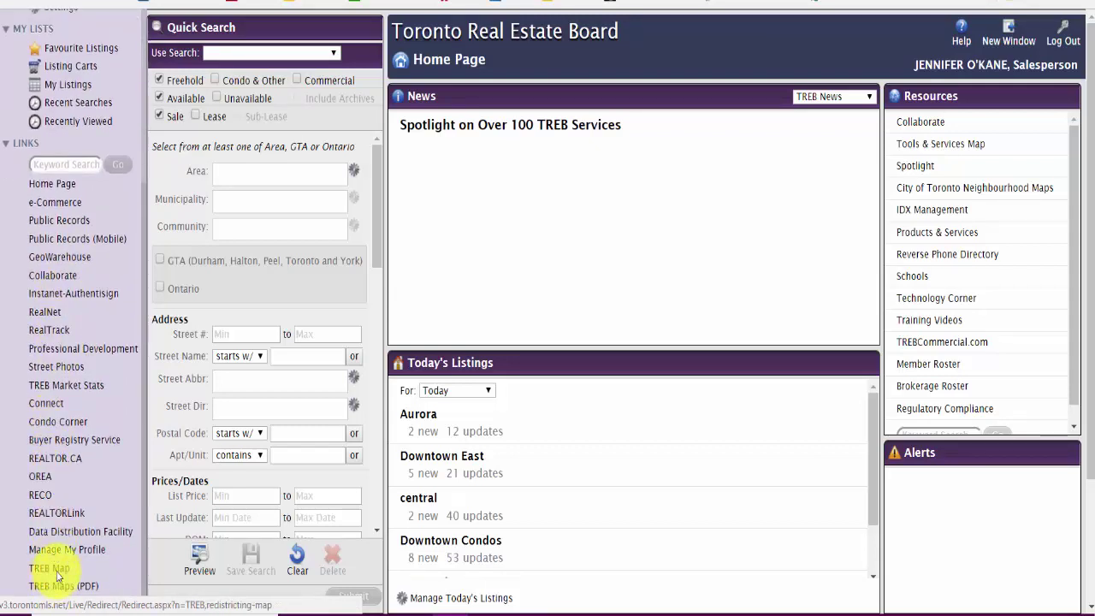
left_click(56, 575)
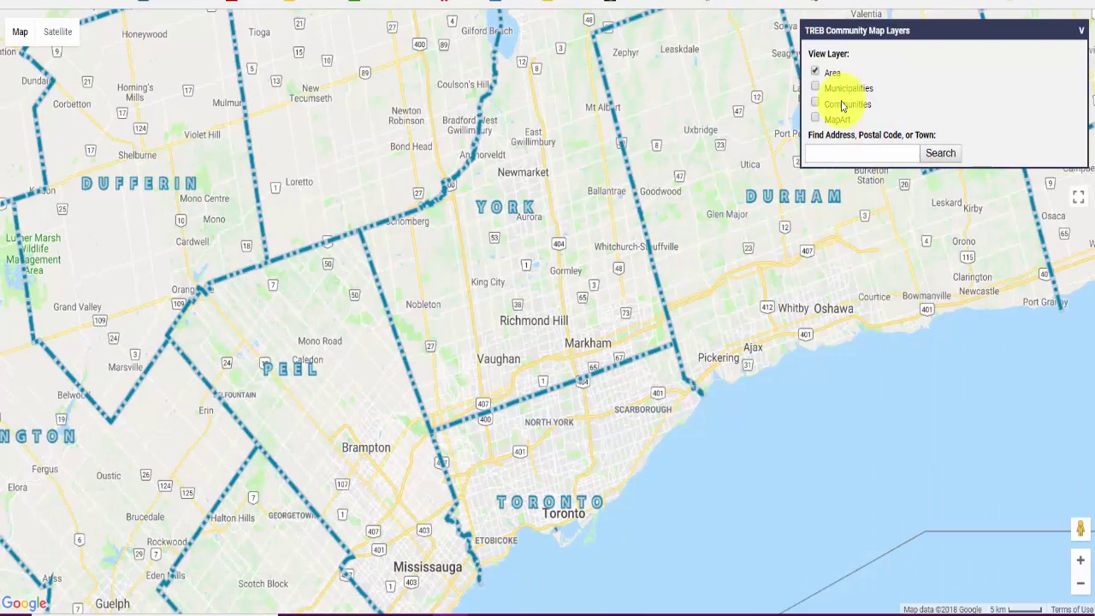
left_click(814, 86)
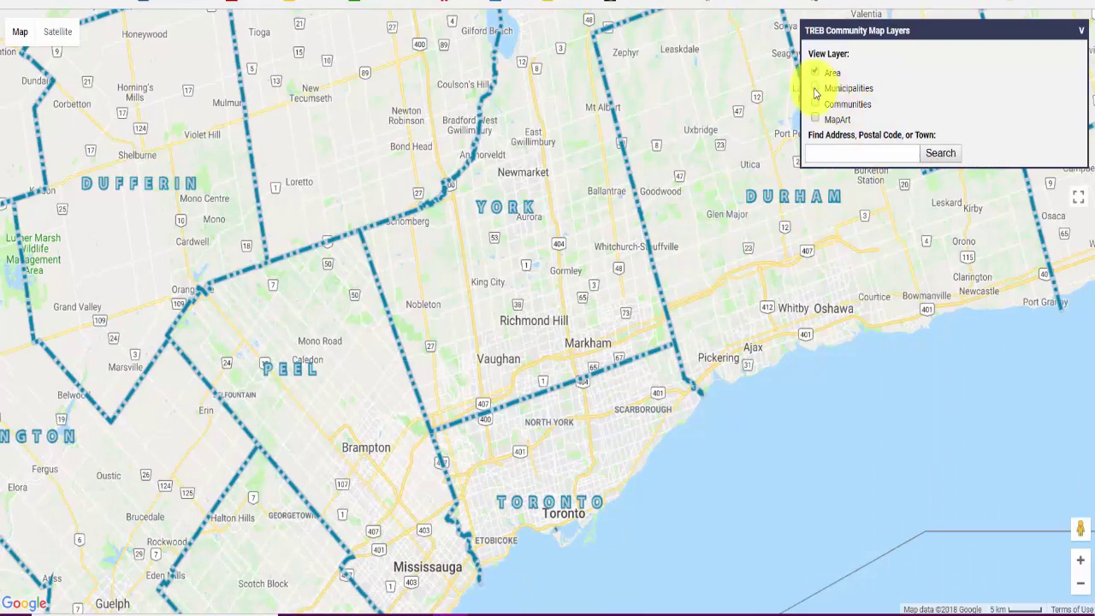
left_click(814, 103)
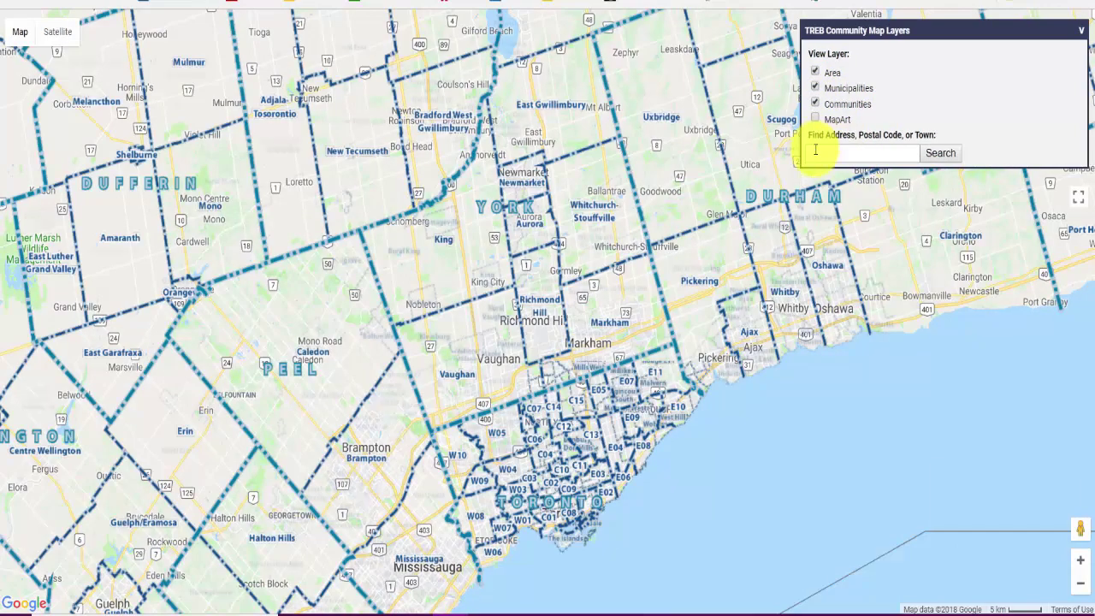
left_click(814, 150)
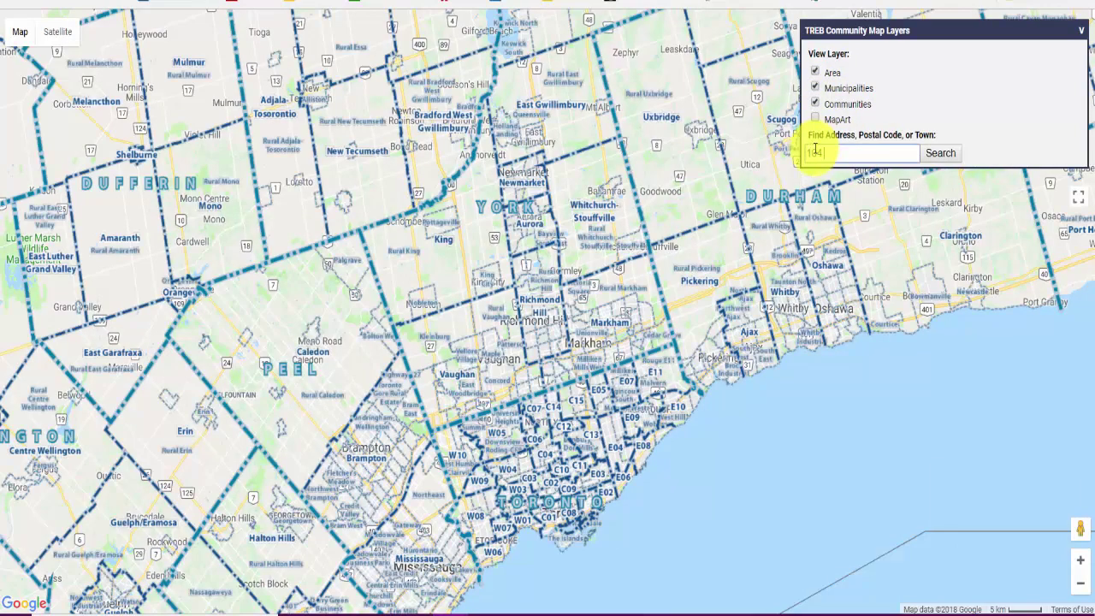
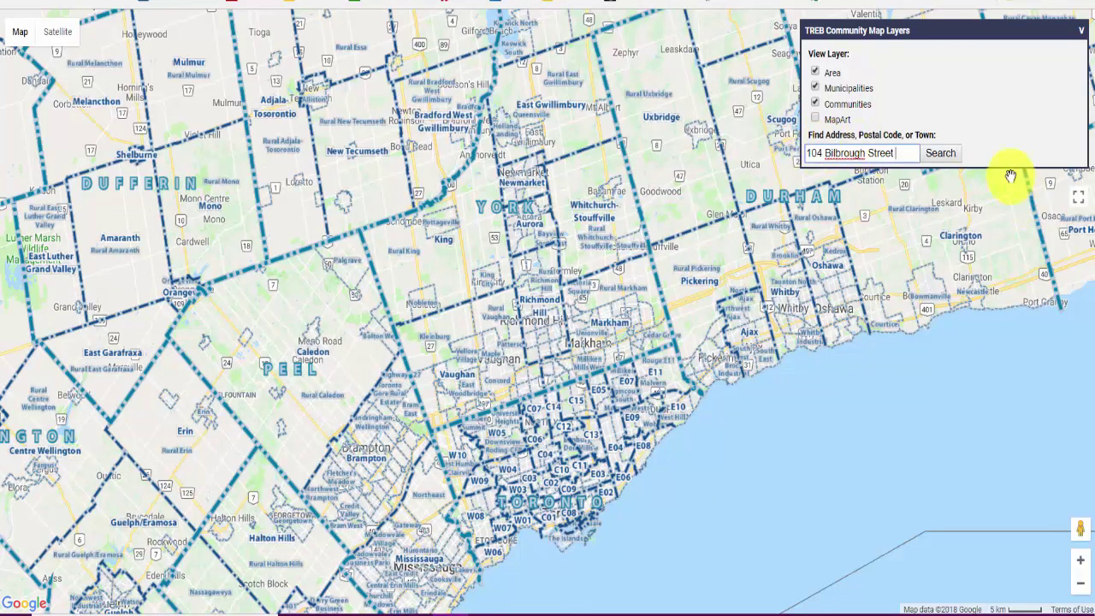
left_click(942, 154)
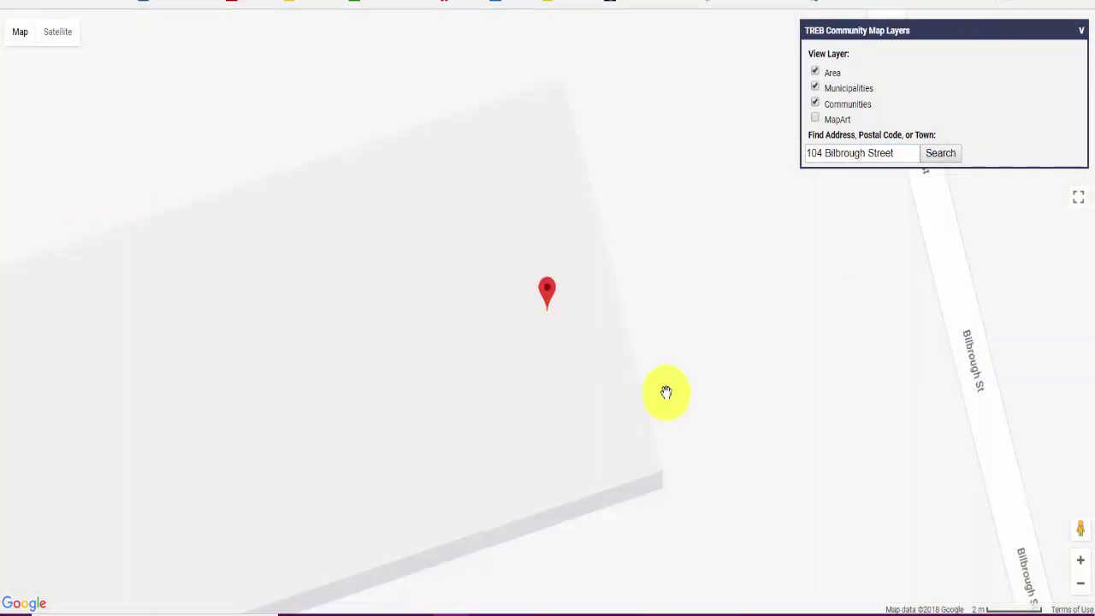
Step: Zoom out and pan the map to frame the pinned property in Bayview Northeast, Aurora
scroll(569, 320, "down", 1)
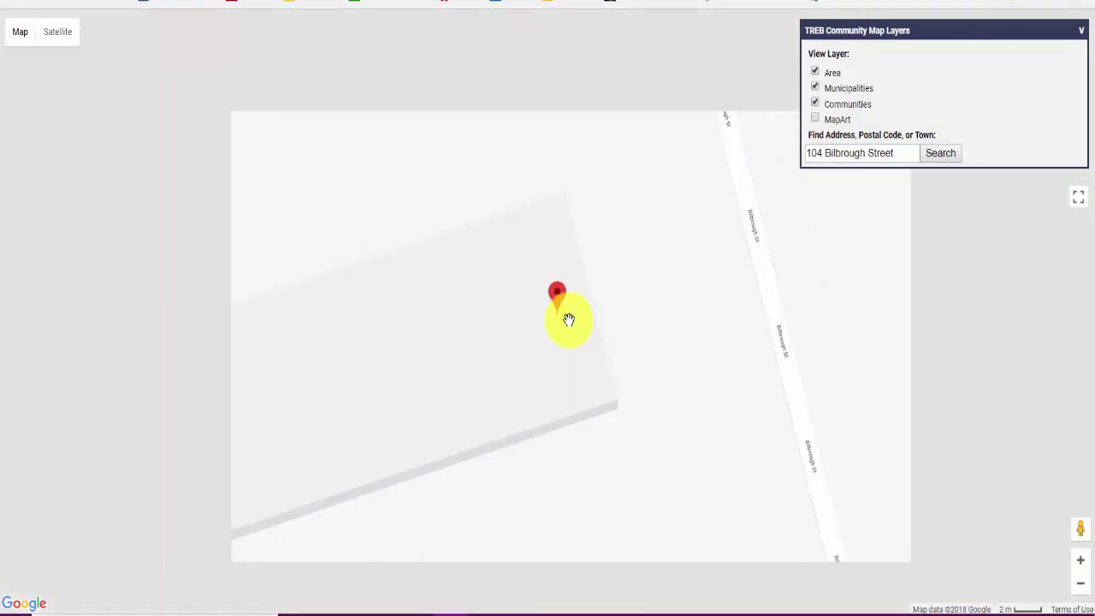
mouse_move(569, 321)
scroll(571, 325, "down", 1)
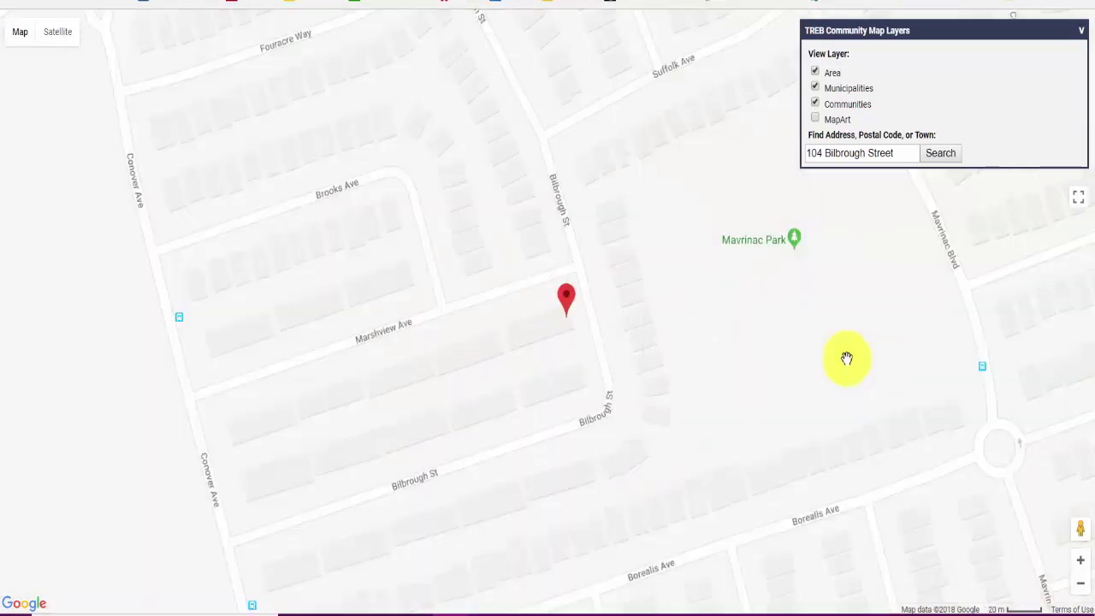
scroll(764, 342, "down", 1)
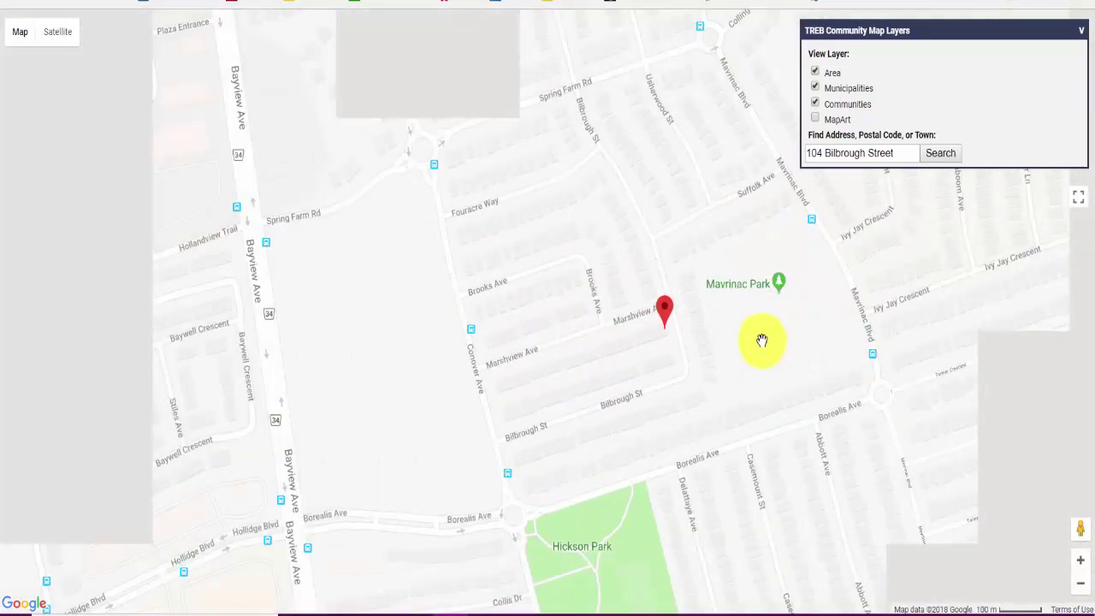
scroll(764, 341, "down", 1)
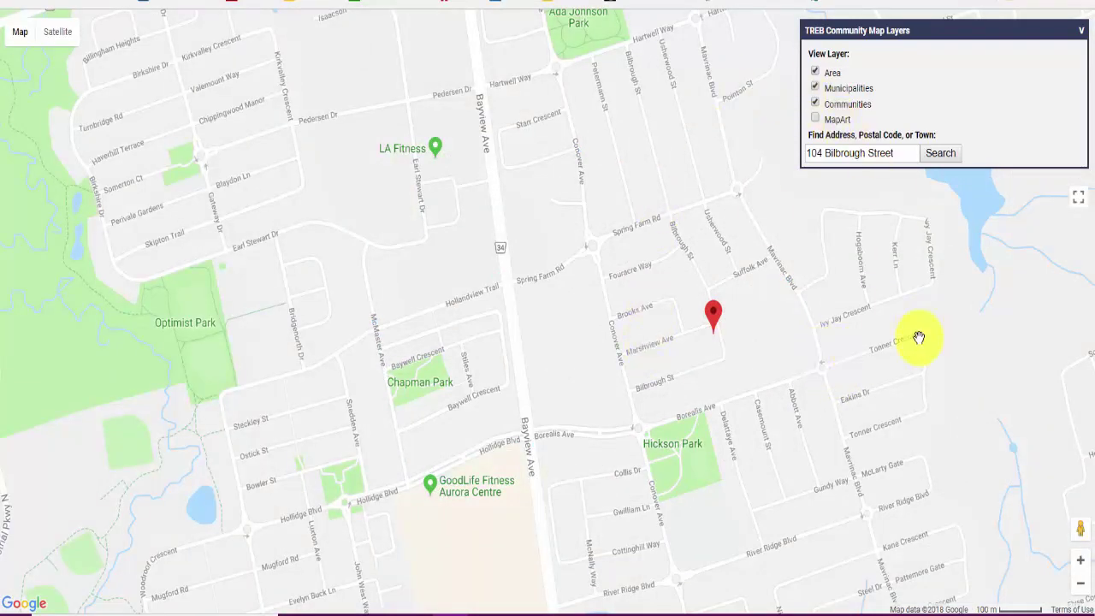
scroll(897, 336, "down", 1)
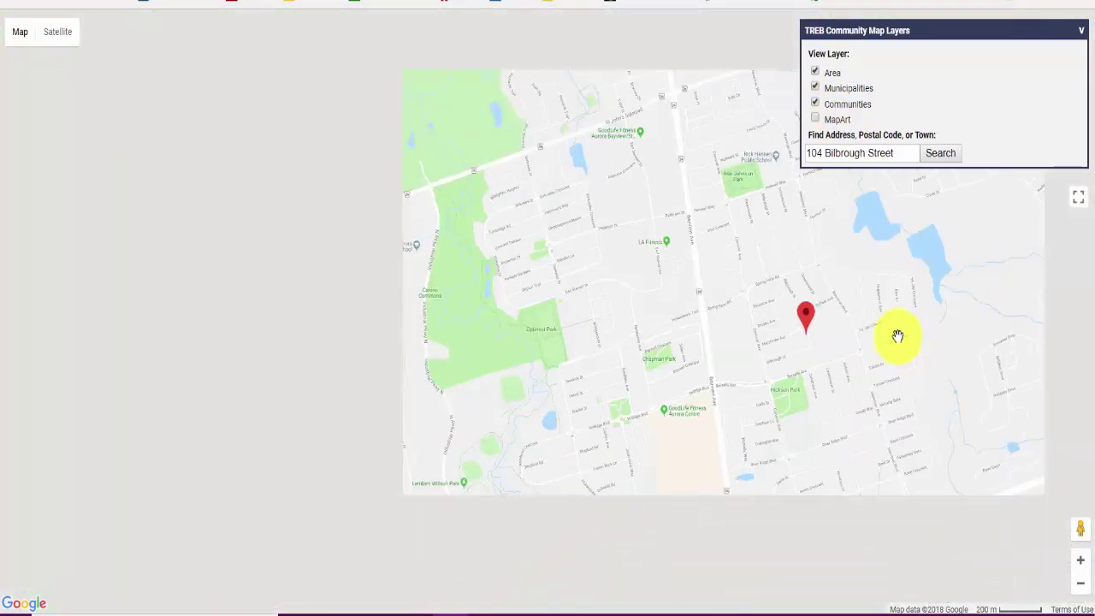
left_click_drag(728, 215, 620, 218)
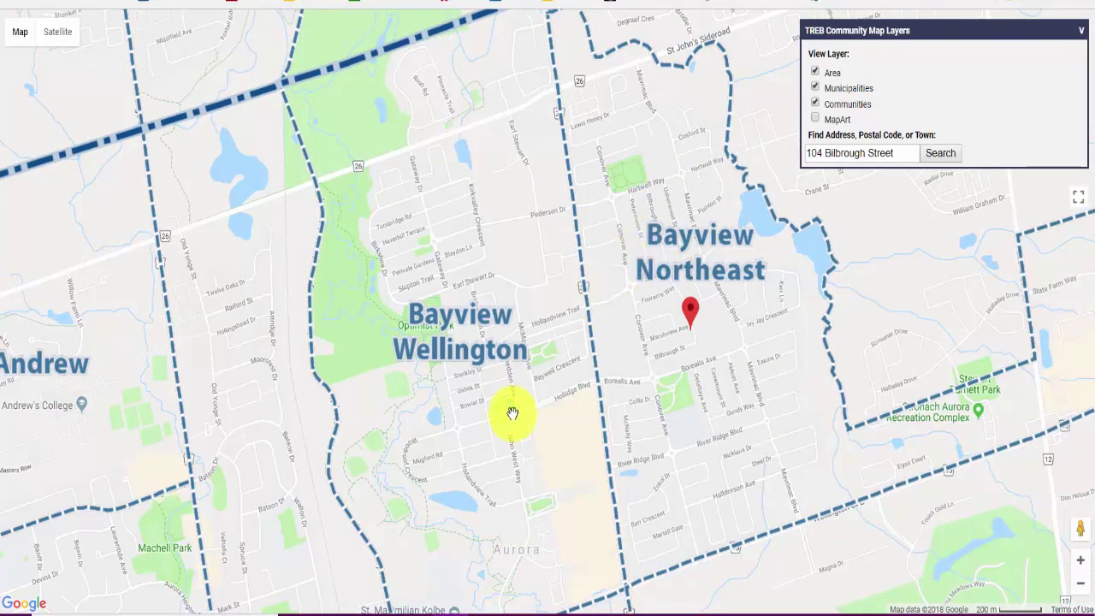
left_click_drag(567, 122, 568, 285)
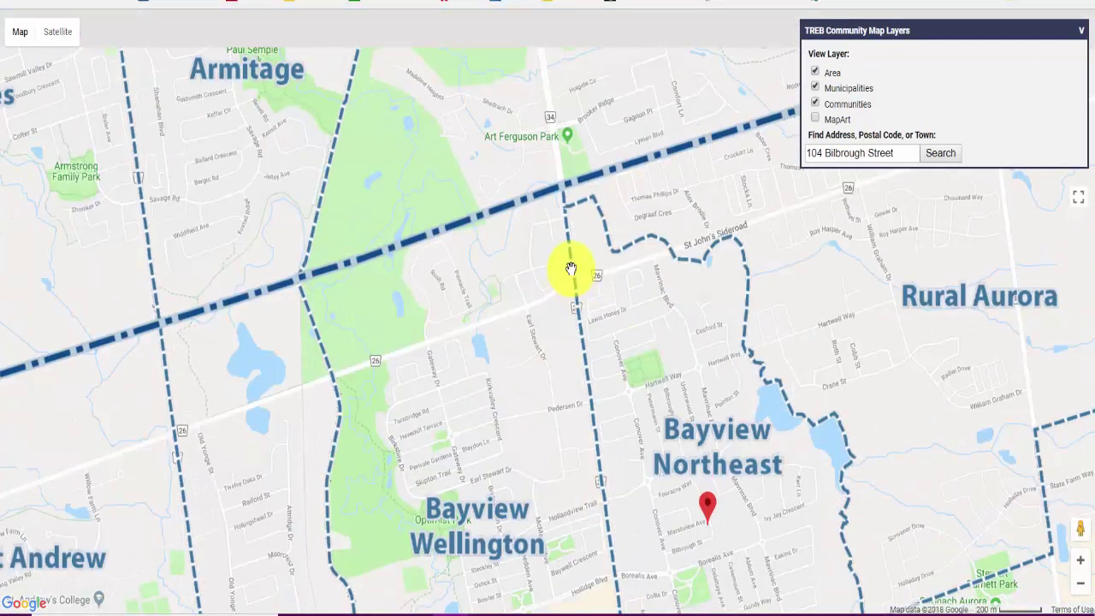
scroll(571, 269, "down", 1)
scroll(599, 385, "down", 1)
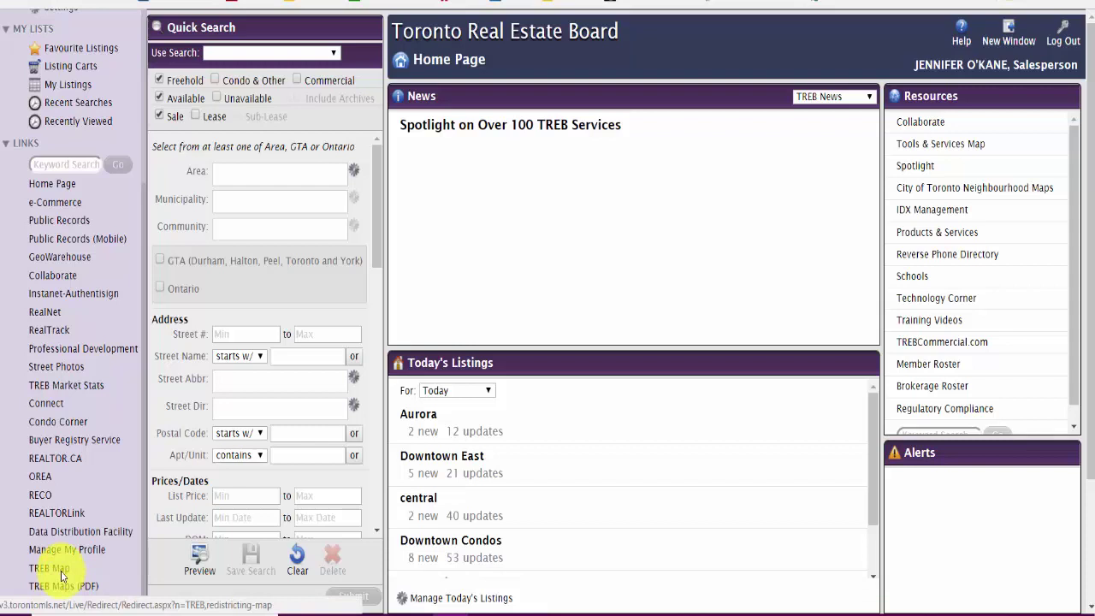
Step: Scroll the Stratus MLS home page sidebar back to the top
scroll(116, 458, "up", 5)
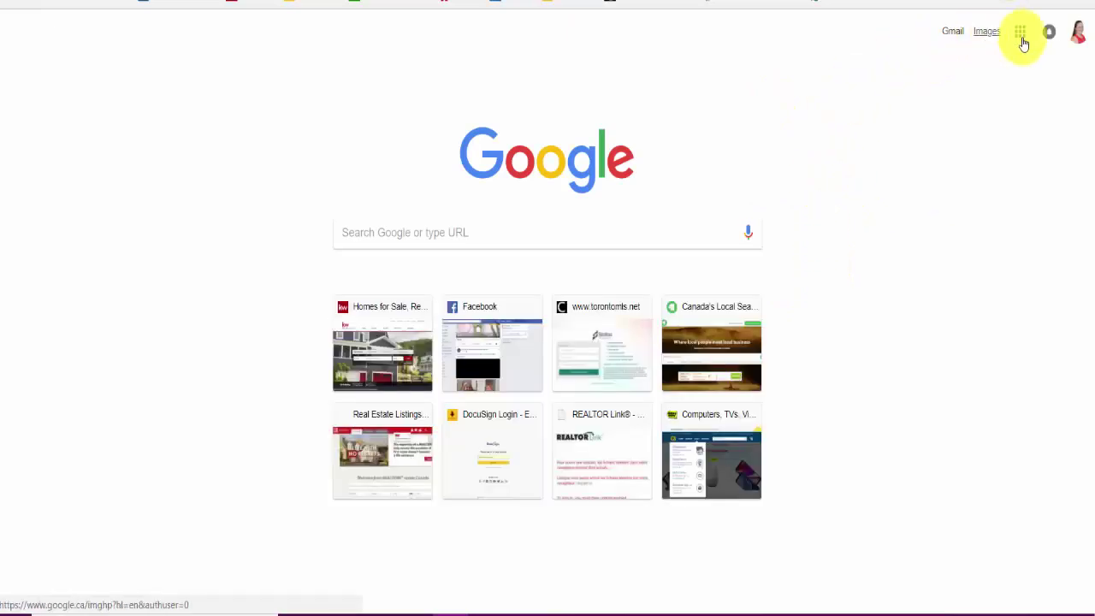
Step: Switch to the second Google account and open Google Drive from the apps grid
left_click(1077, 32)
left_click(973, 178)
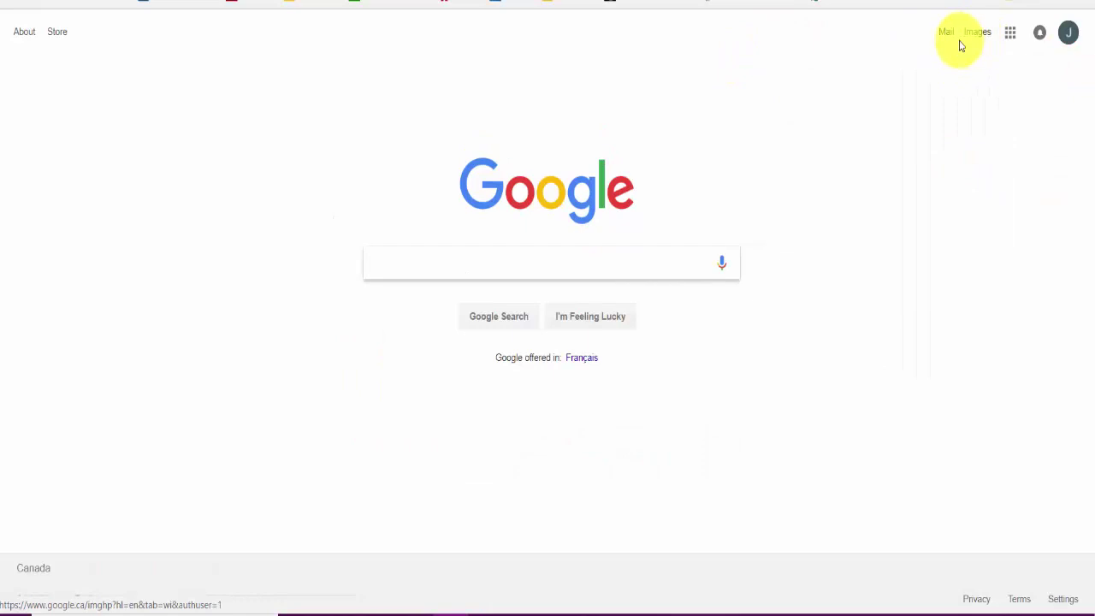
left_click(1010, 32)
left_click(1023, 122)
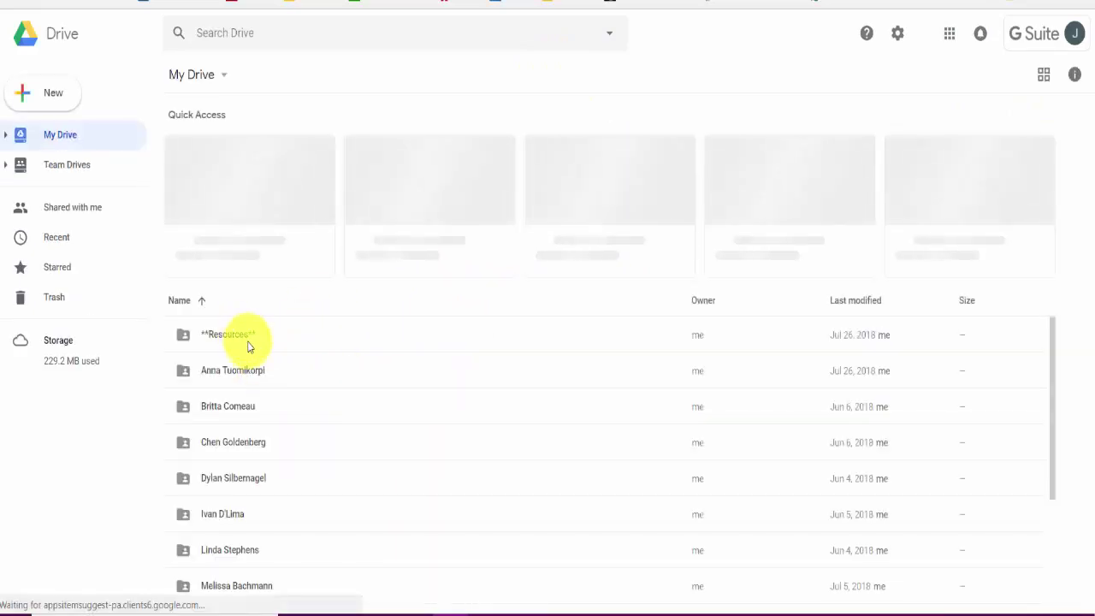
Step: Browse Resources and Office and Deal Paperwork, then open Resources > Courses > CMA and CMA Guideline.docx
double_click(248, 342)
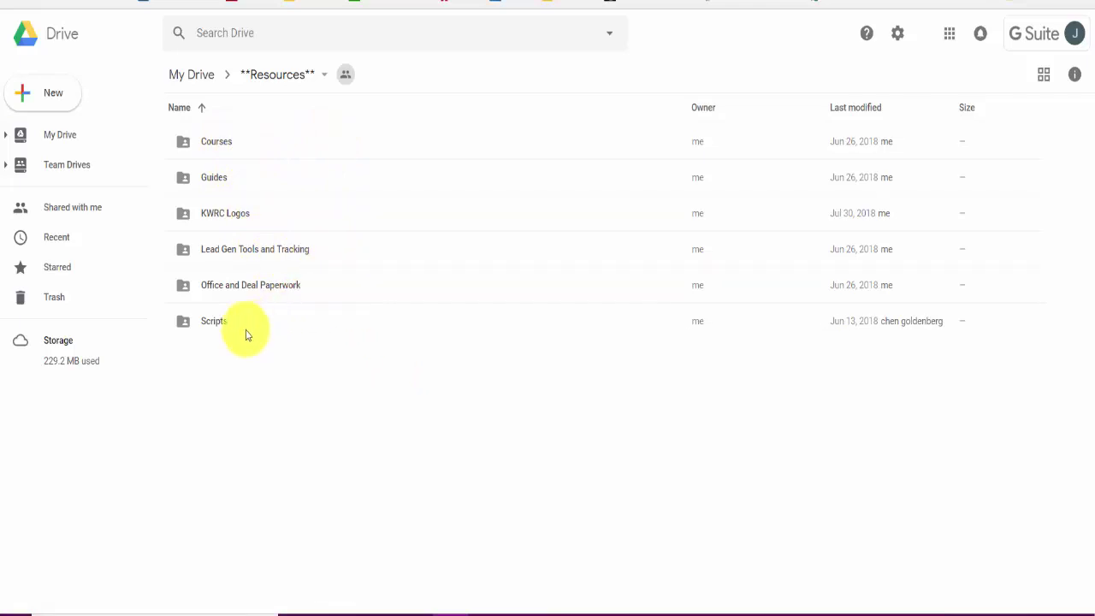
double_click(266, 291)
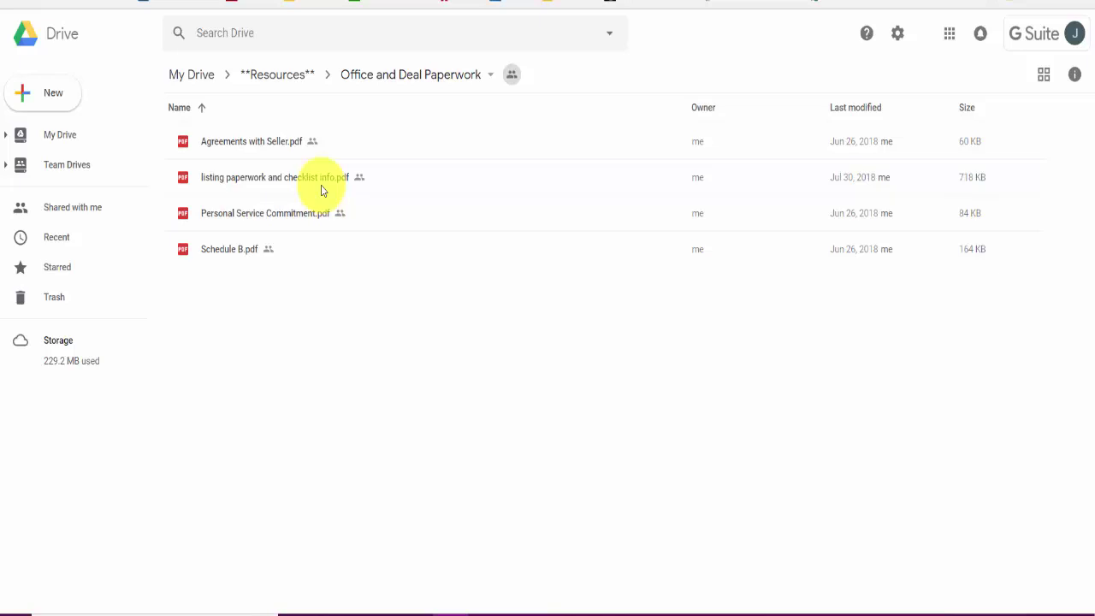
left_click(272, 74)
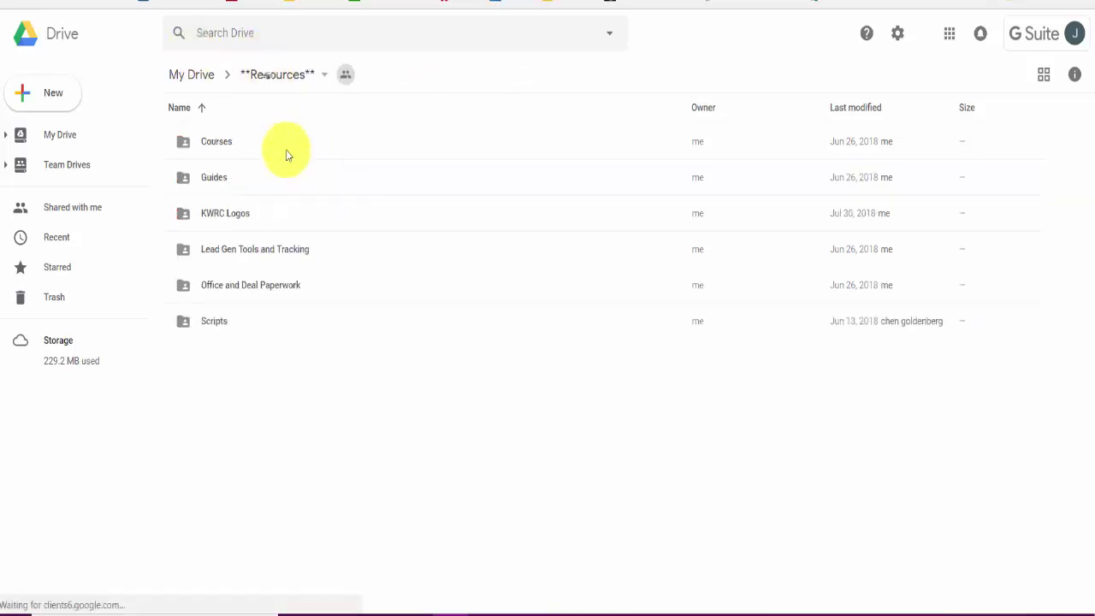
double_click(218, 149)
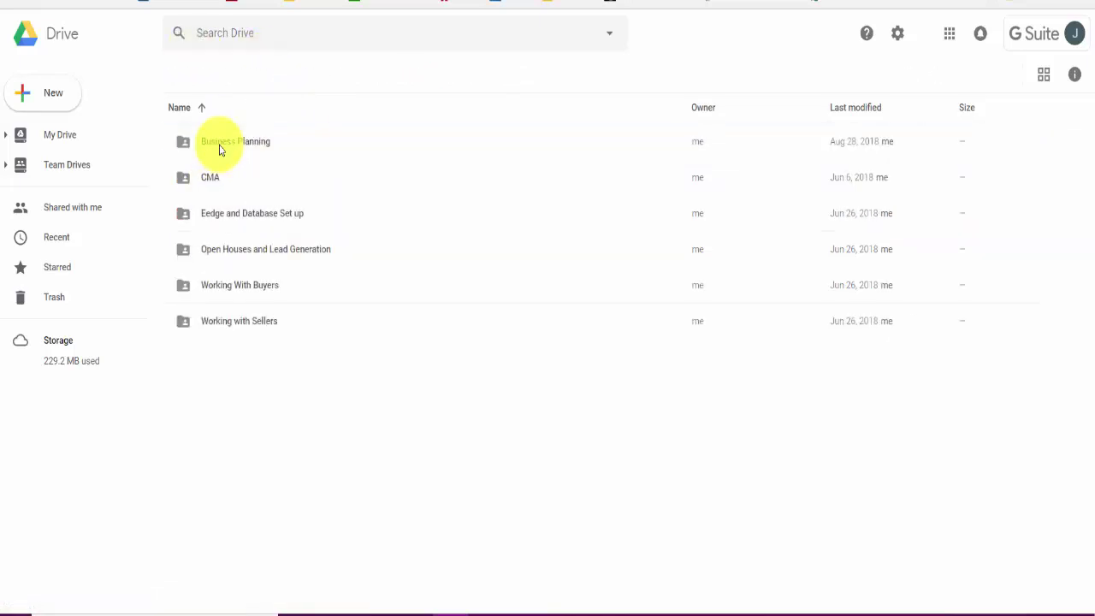
double_click(220, 177)
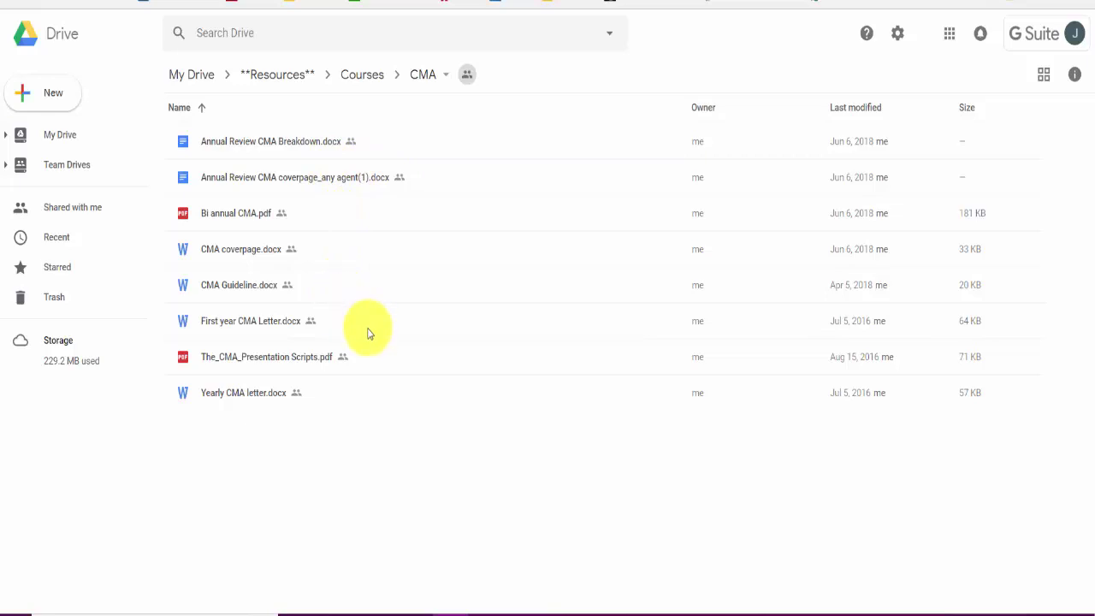
double_click(238, 291)
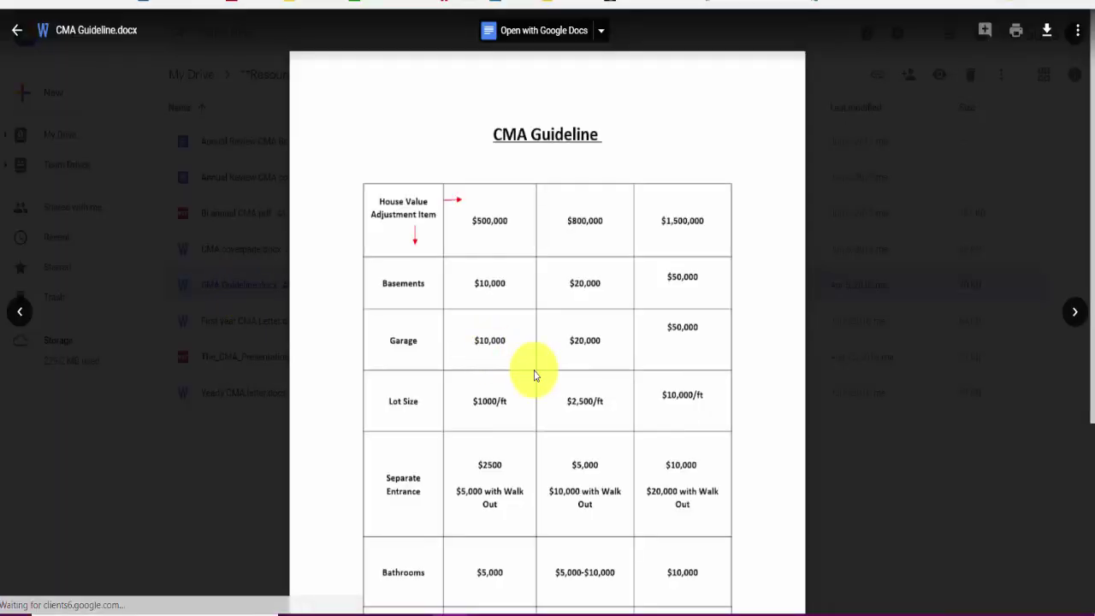
Step: Scroll CMA Guideline.docx to its page-2 nine-point checklist, then return to TREB Stratus
scroll(548, 316, "down", 2)
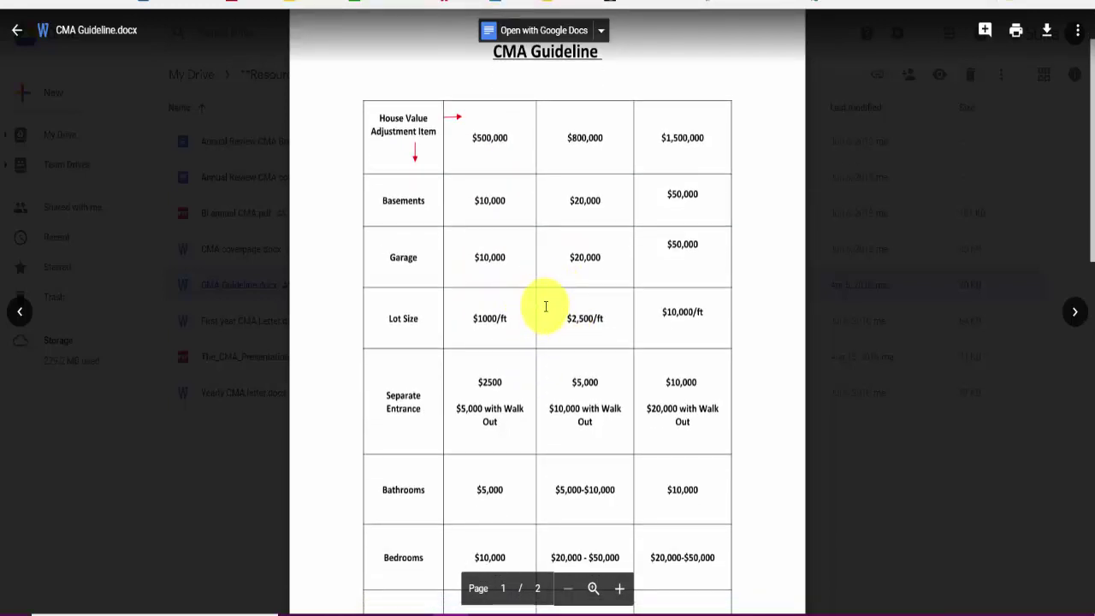
scroll(546, 306, "down", 9)
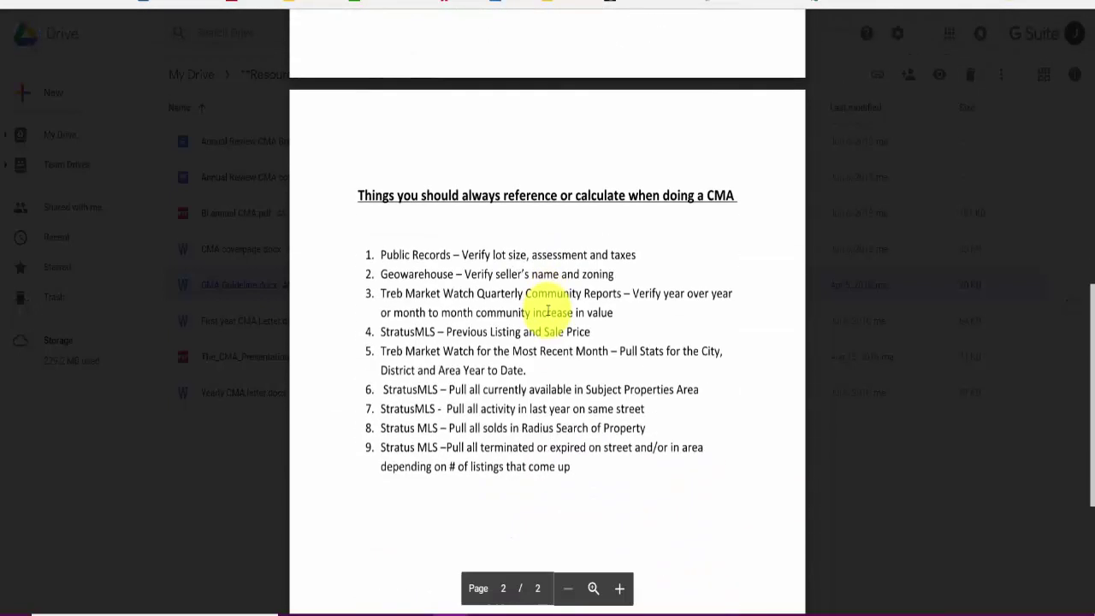
scroll(548, 312, "down", 2)
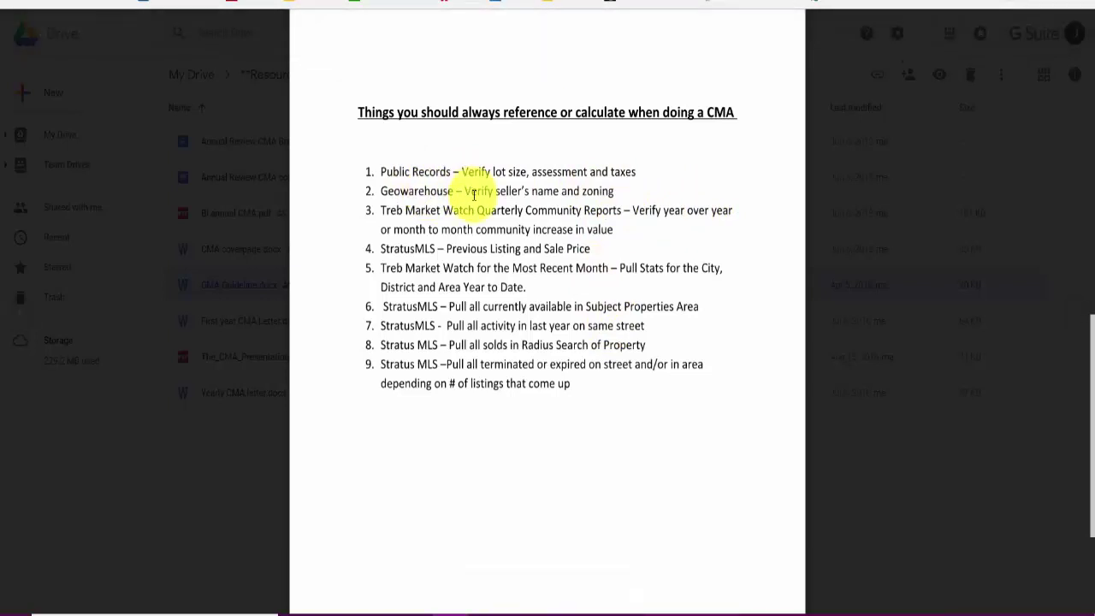
key("ctrl+Tab")
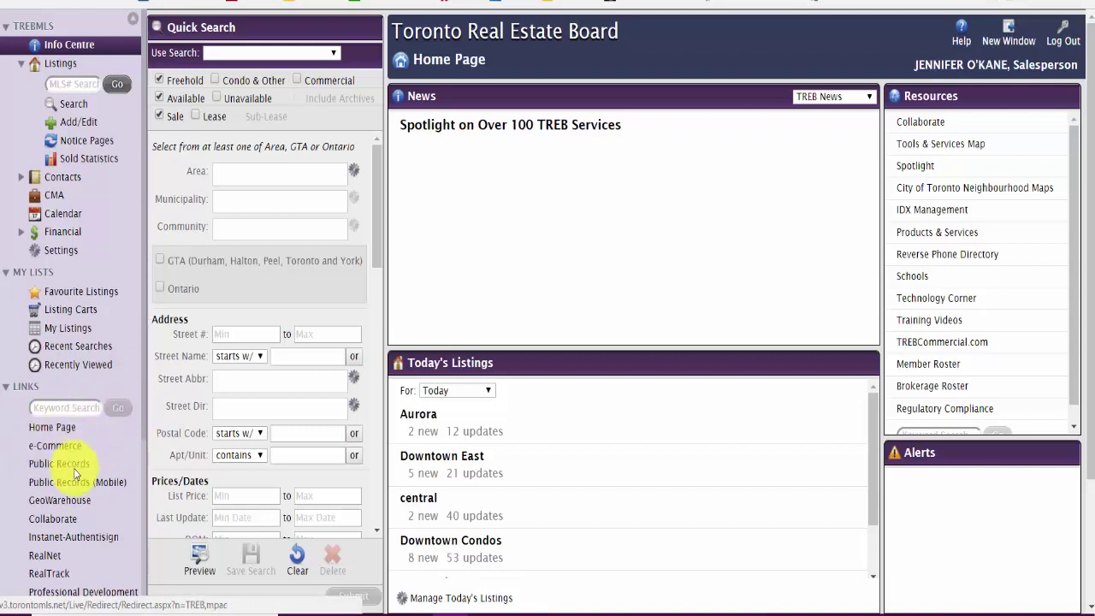
Step: Open the Public Records property lookup from the TREB Stratus MLS home page sidebar
left_click(72, 466)
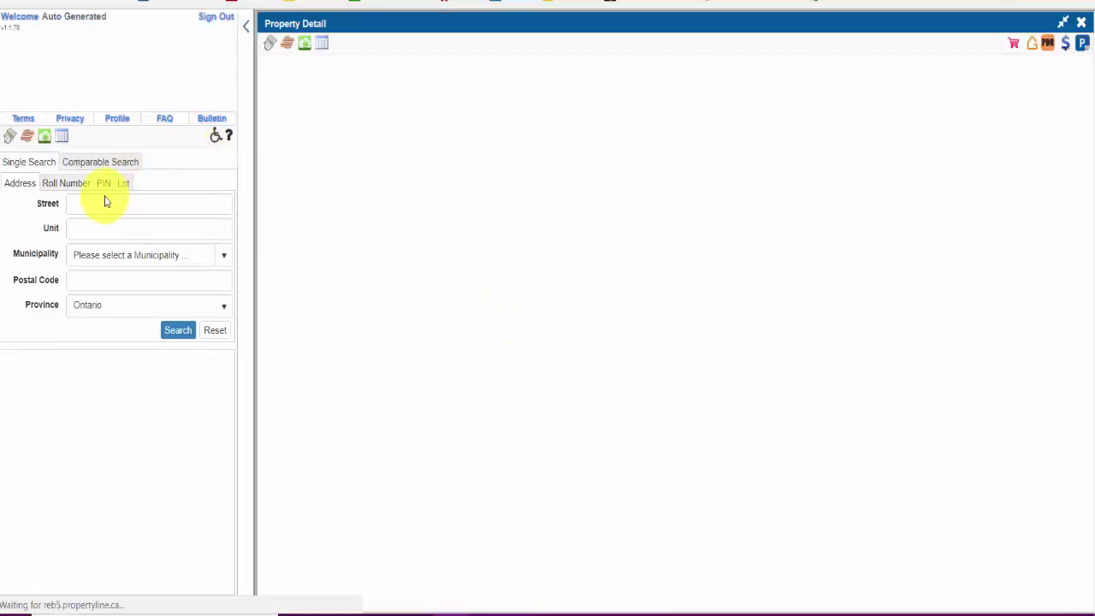
Step: Clear the street entry and load the recent Richmond Hill detached home's report, assessed at $995,000 for 2016
left_click(108, 207)
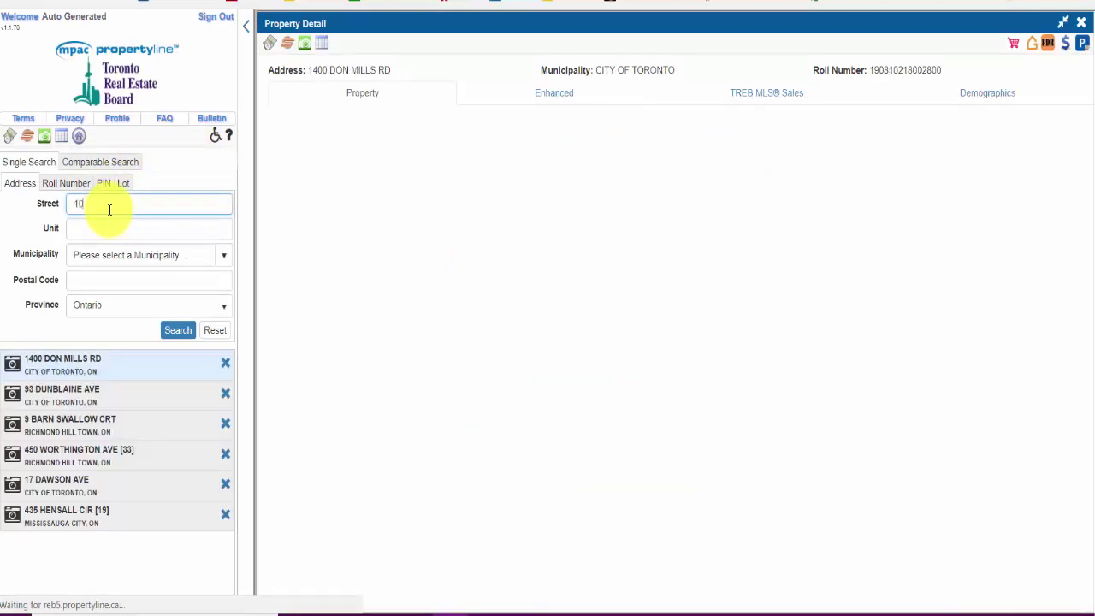
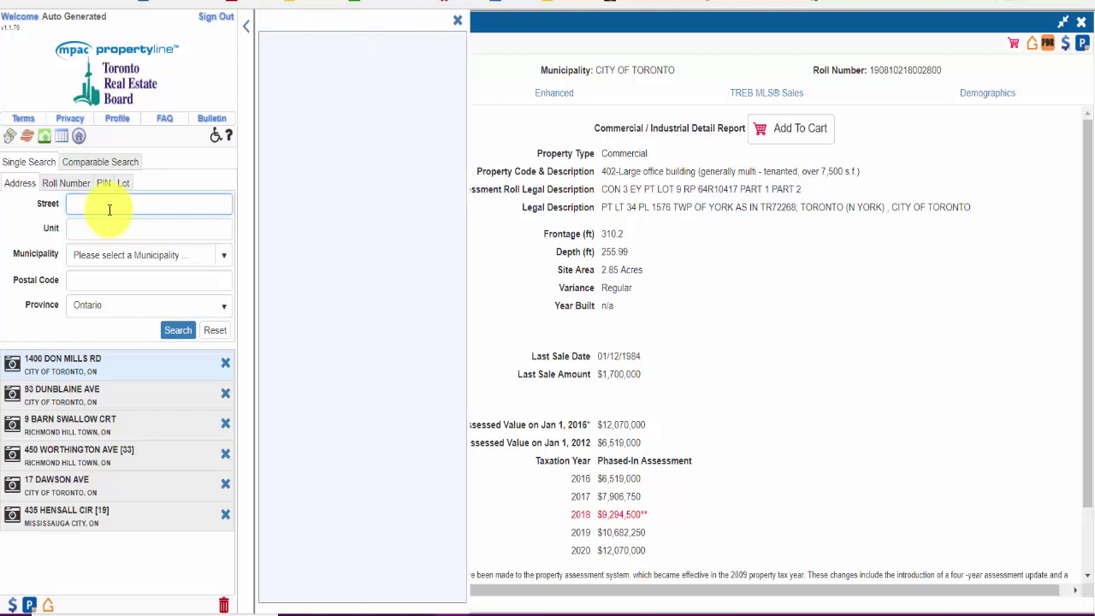
left_click(50, 430)
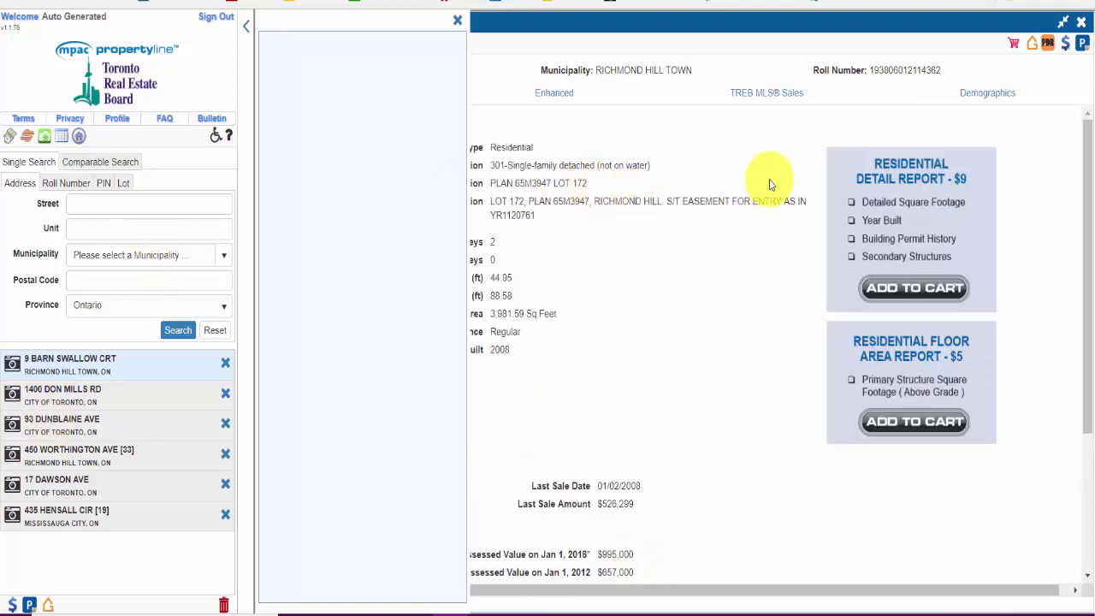
left_click(454, 24)
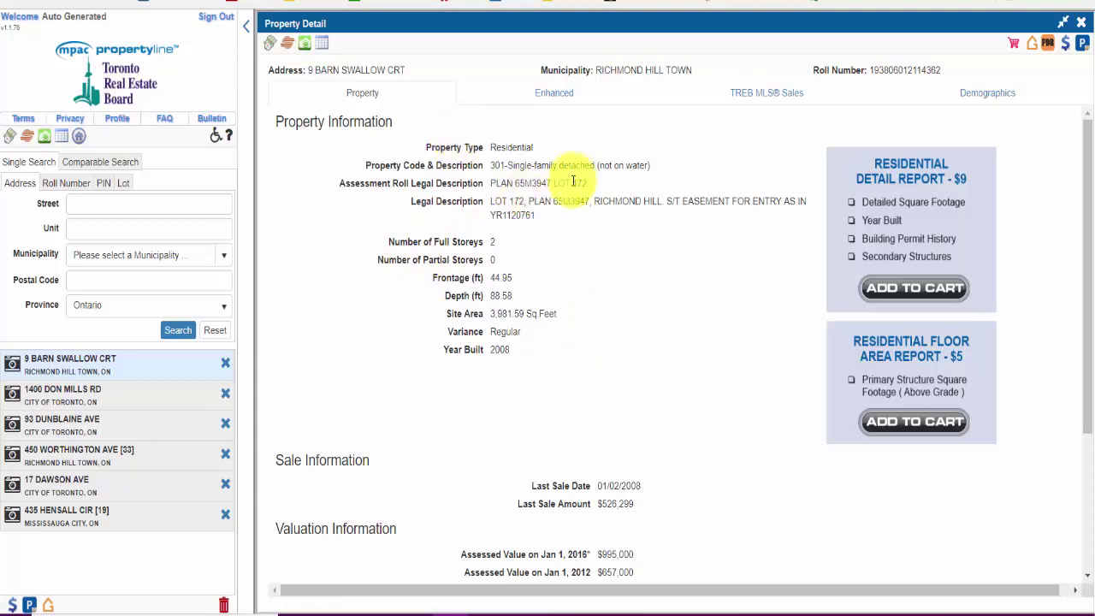
triple_click(514, 204)
left_click(574, 214)
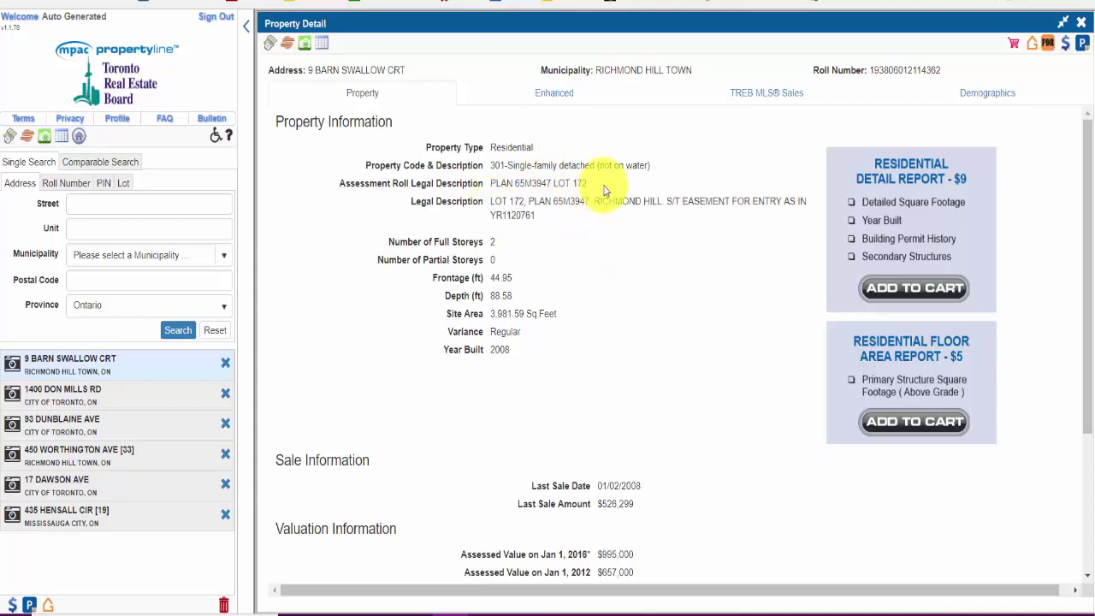
left_click_drag(604, 185, 490, 184)
left_click(513, 245)
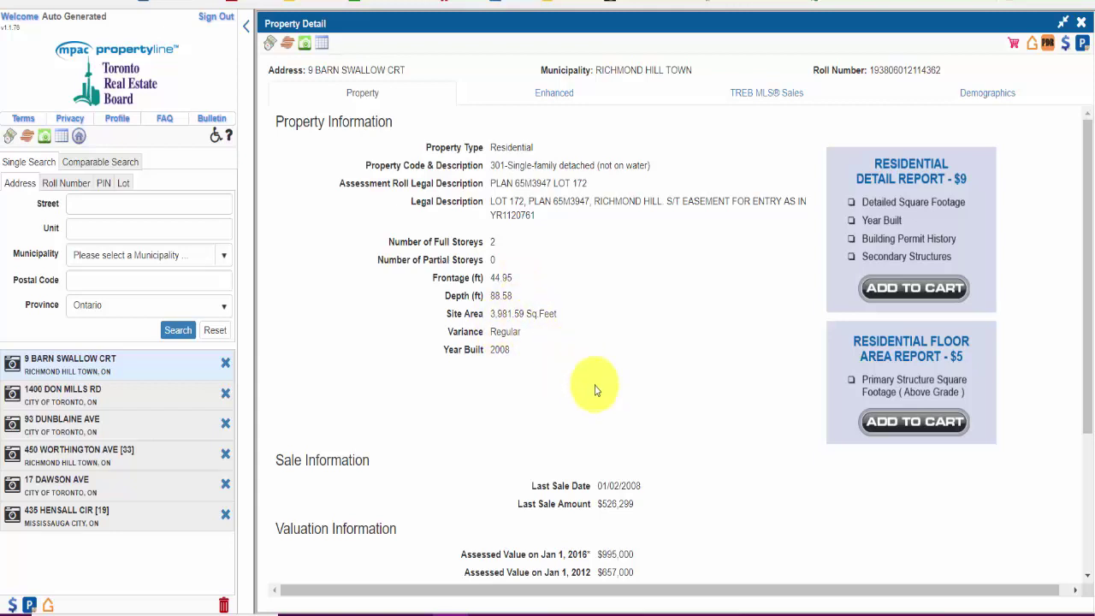
scroll(594, 389, "down", 3)
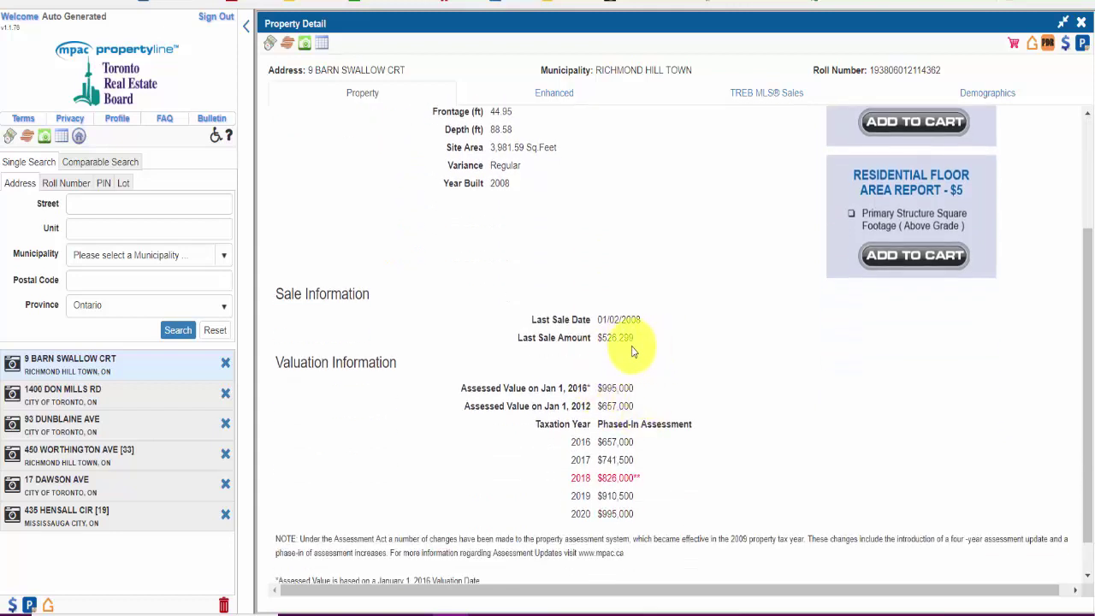
scroll(644, 347, "up", 2)
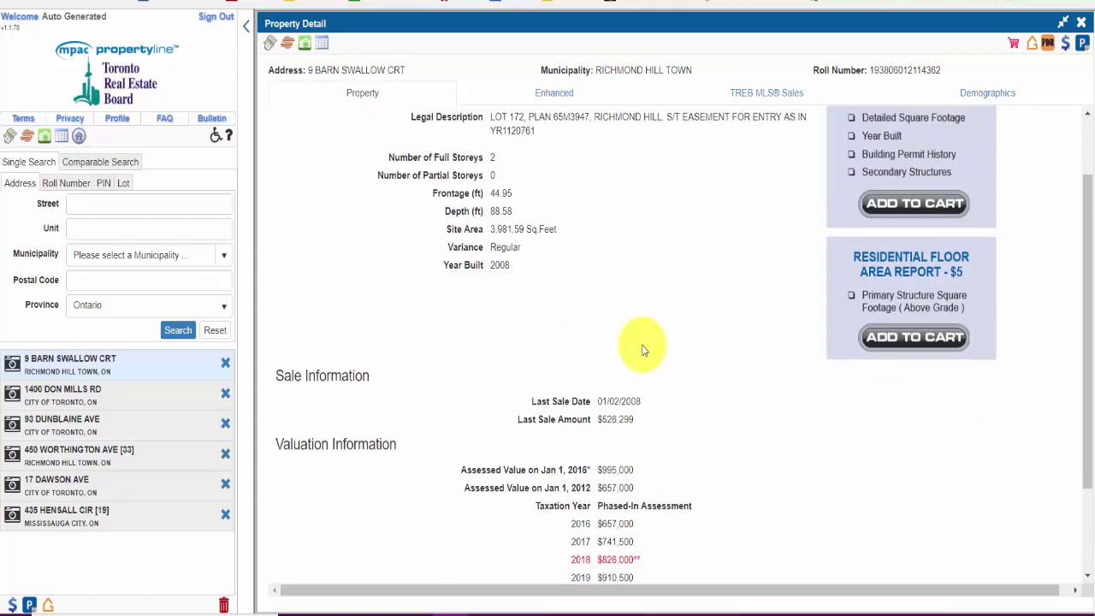
scroll(637, 338, "down", 2)
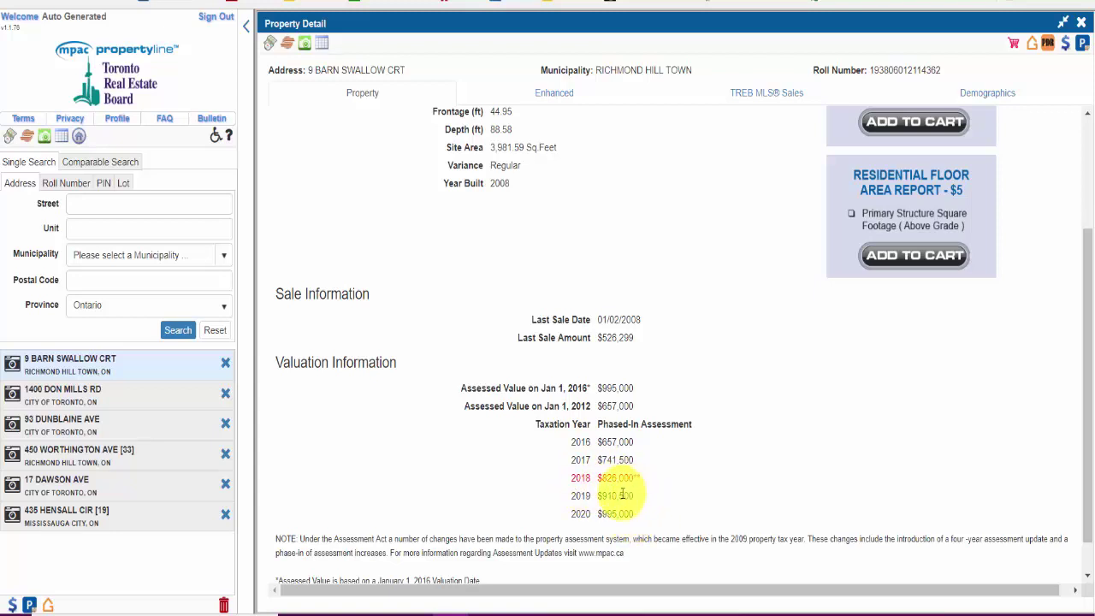
scroll(710, 322, "down", 1)
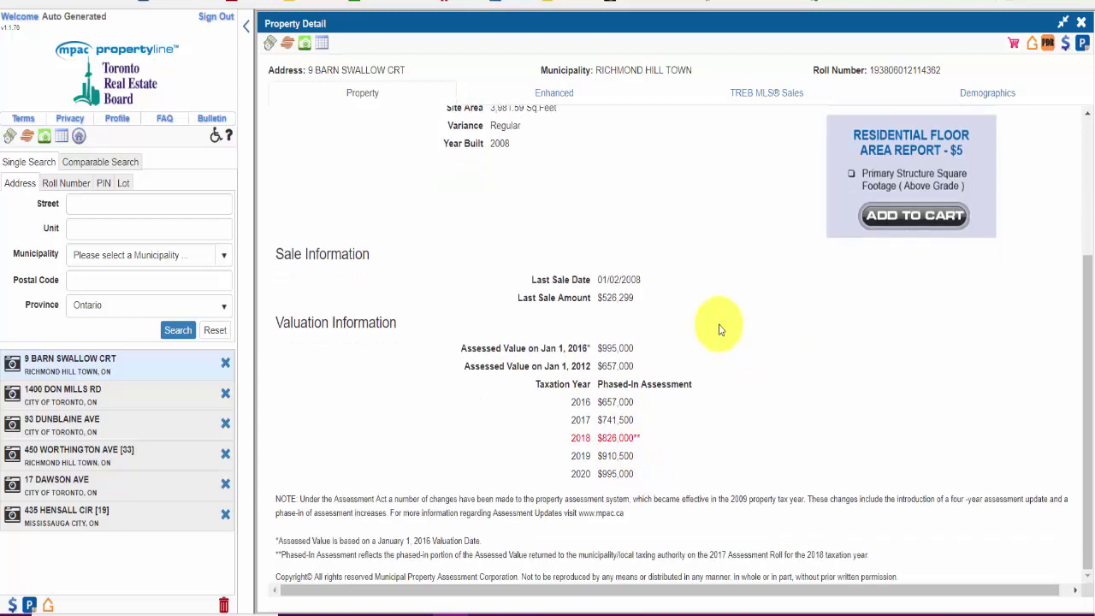
scroll(714, 325, "up", 3)
scroll(720, 330, "up", 2)
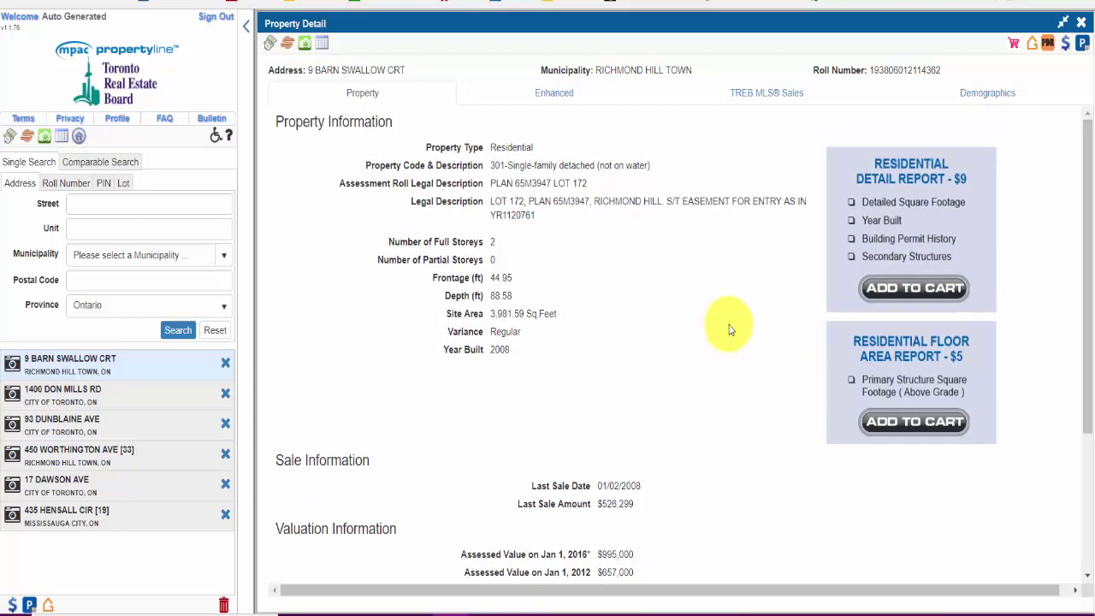
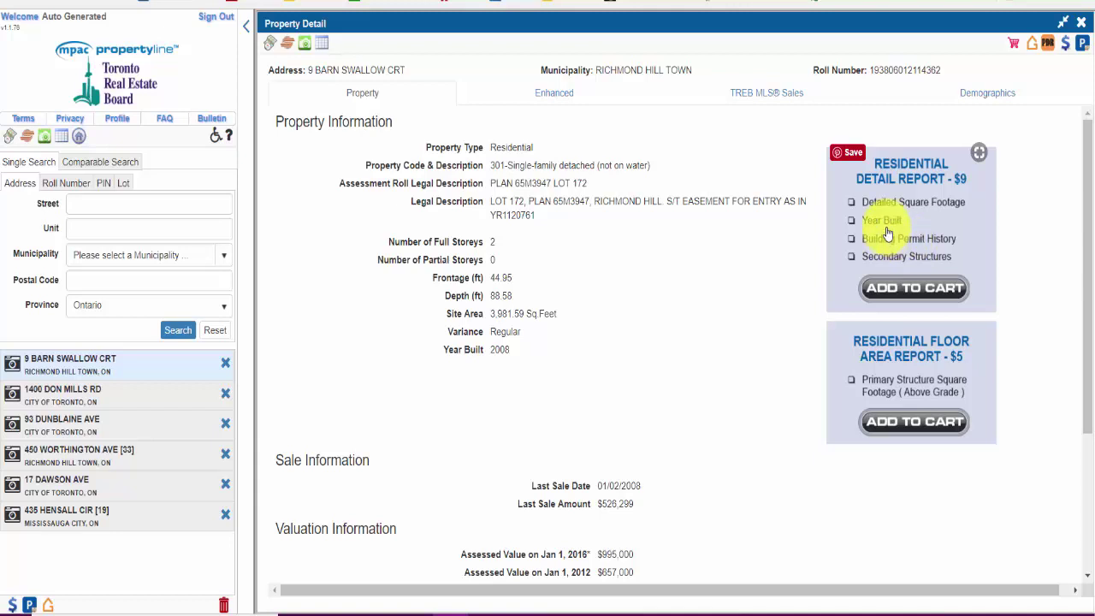
Step: Highlight Year Built in the report contents and scan the nearby details
left_click_drag(442, 350, 501, 359)
left_click(504, 362)
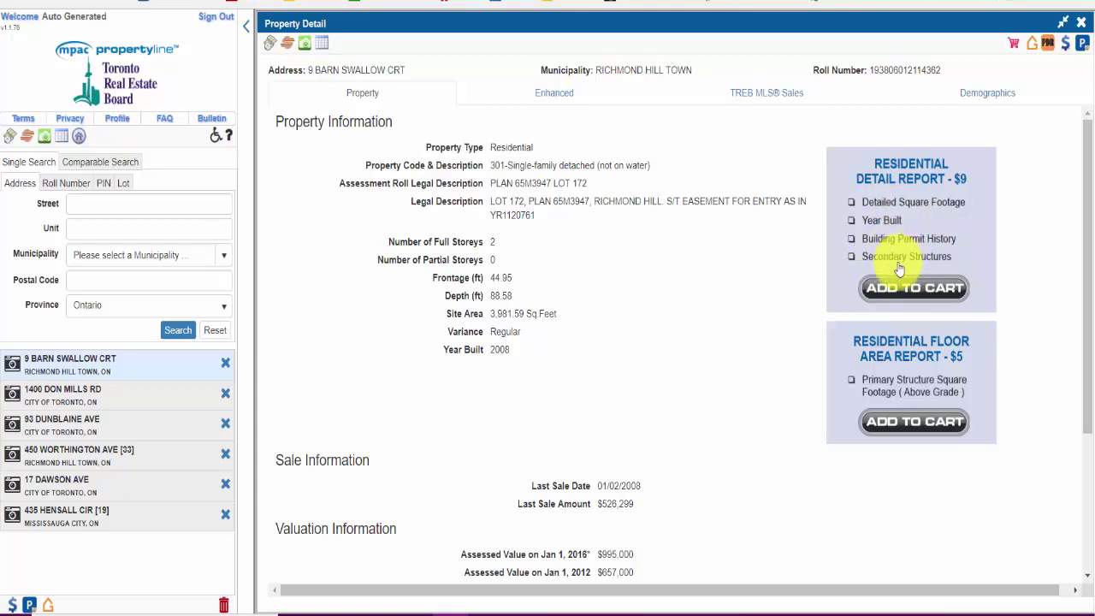
scroll(610, 356, "down", 2)
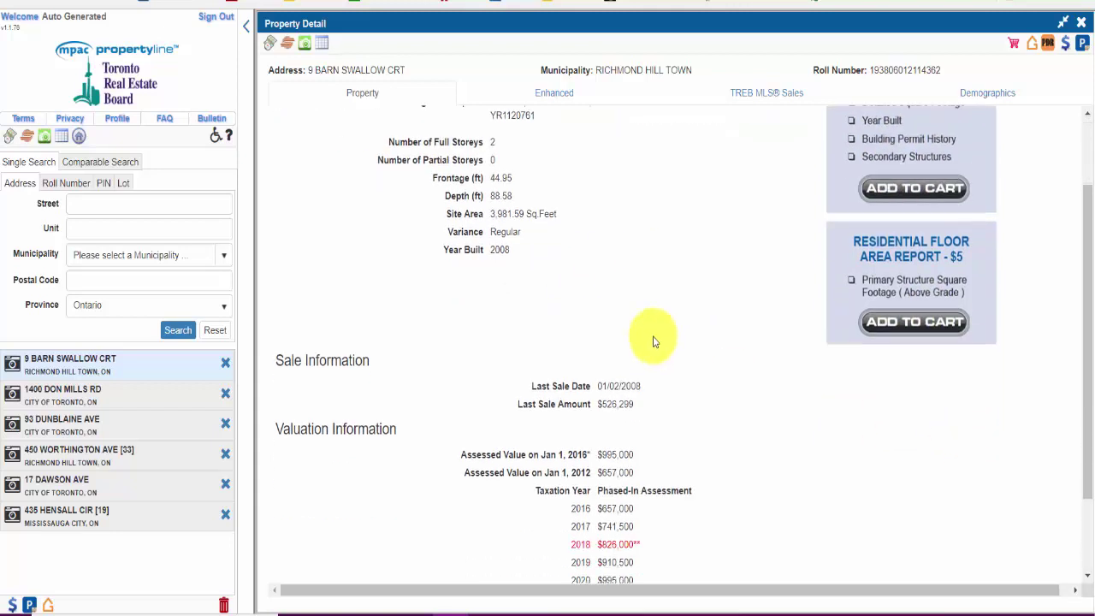
scroll(648, 337, "up", 2)
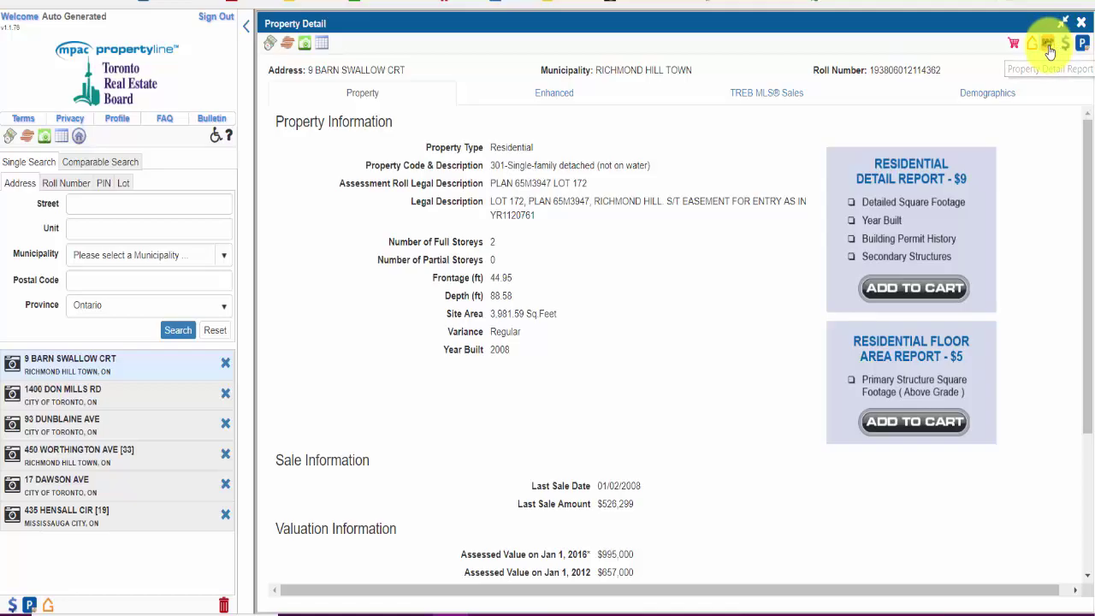
left_click(1048, 45)
left_click(564, 261)
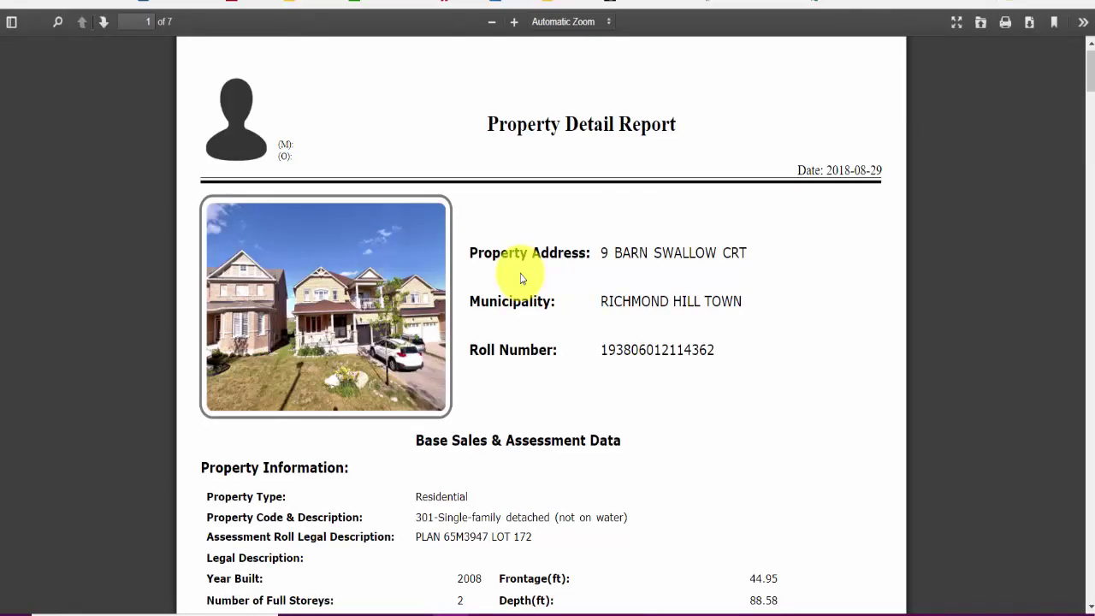
scroll(534, 278, "down", 3)
scroll(744, 197, "down", 3)
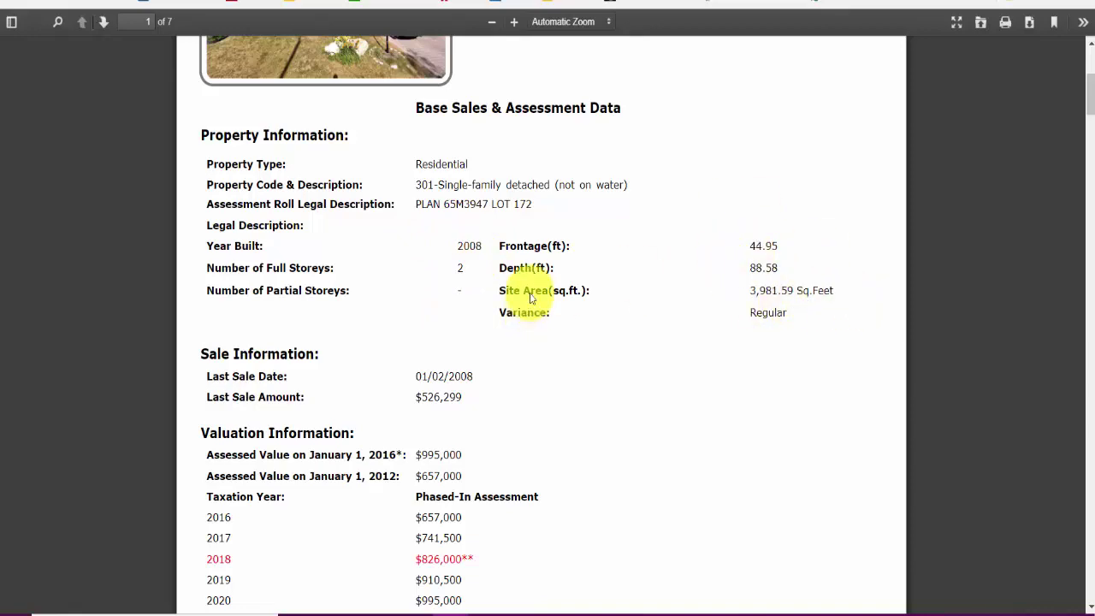
scroll(530, 295, "down", 3)
scroll(465, 293, "down", 5)
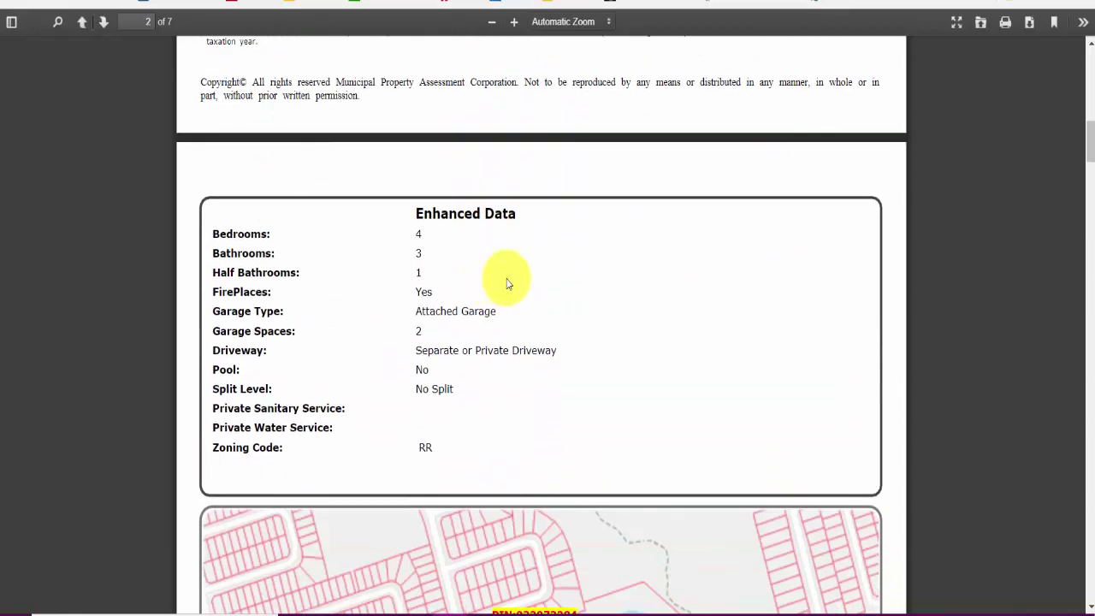
scroll(507, 282, "down", 3)
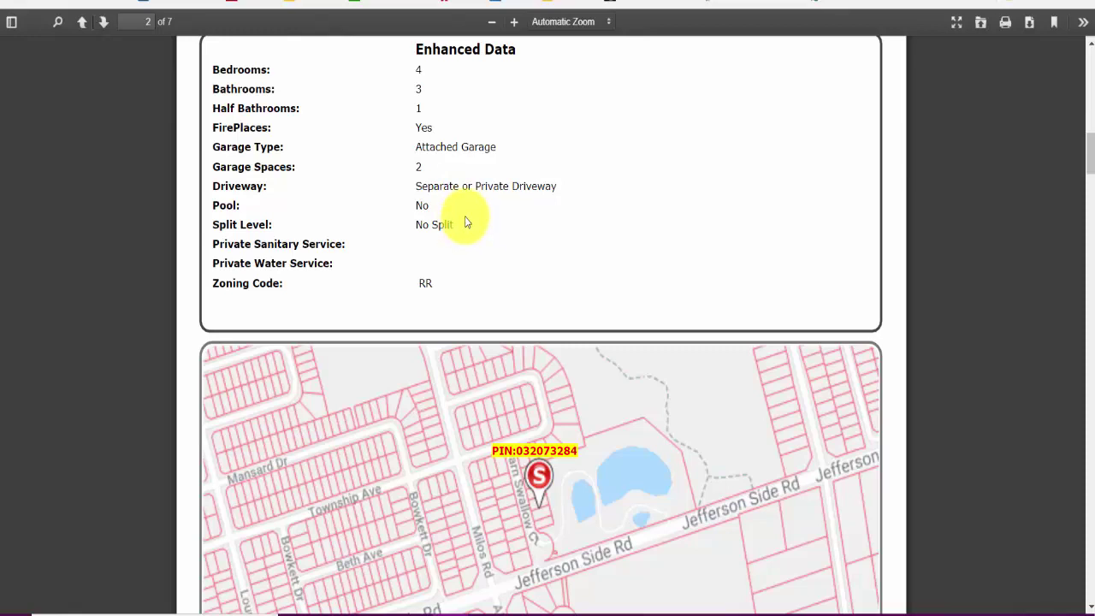
Step: Scroll to the Enhanced Data (4 bedrooms, 3 bathrooms, RR zoning) and the parcel map
scroll(501, 305, "down", 4)
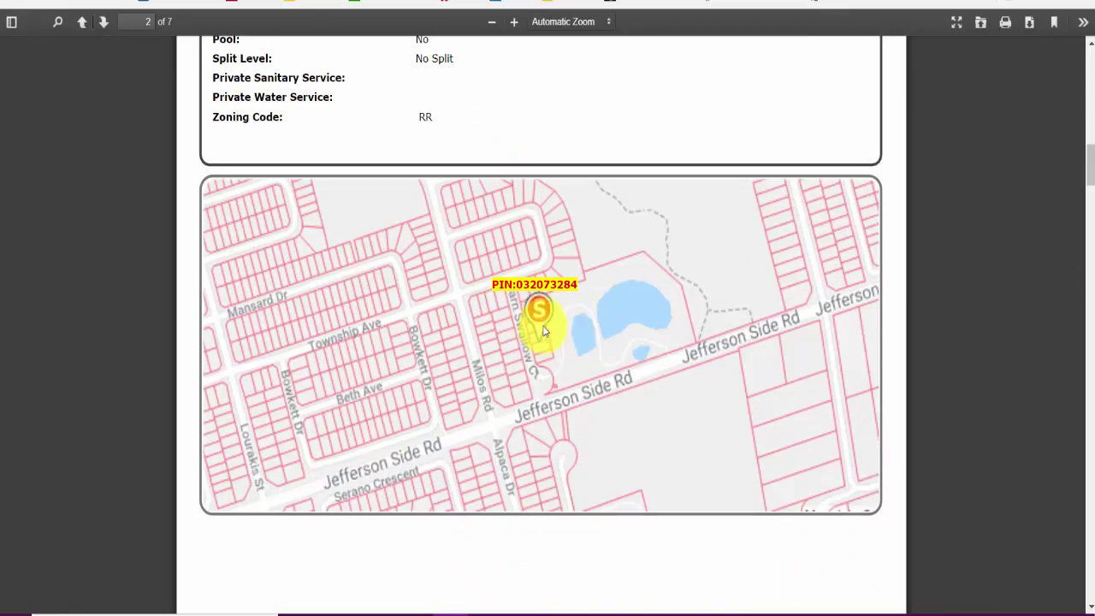
scroll(588, 342, "down", 4)
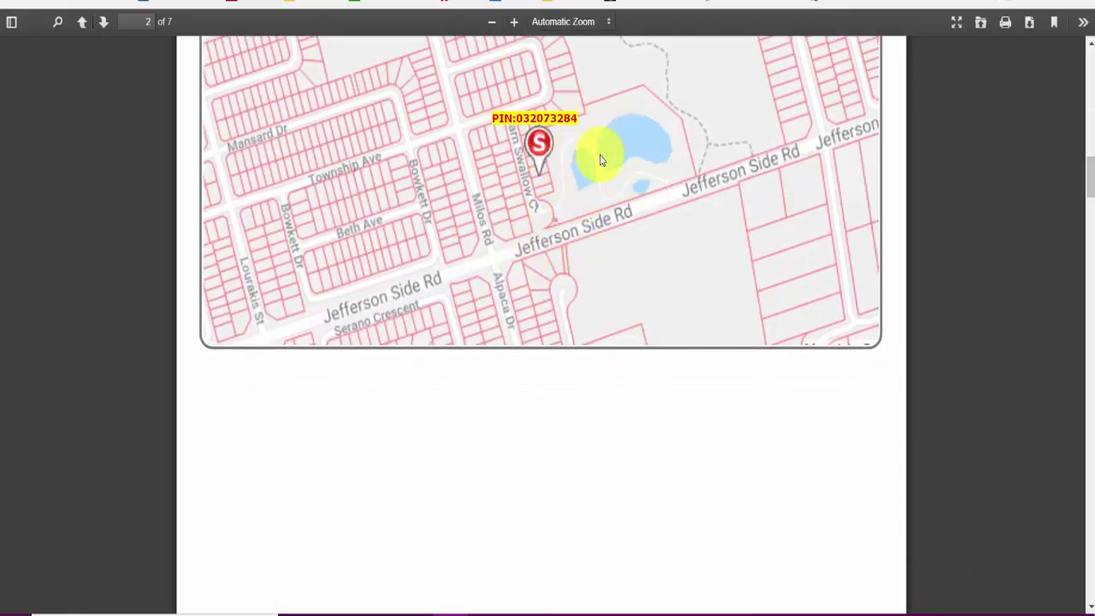
scroll(558, 214, "down", 2)
scroll(556, 218, "down", 12)
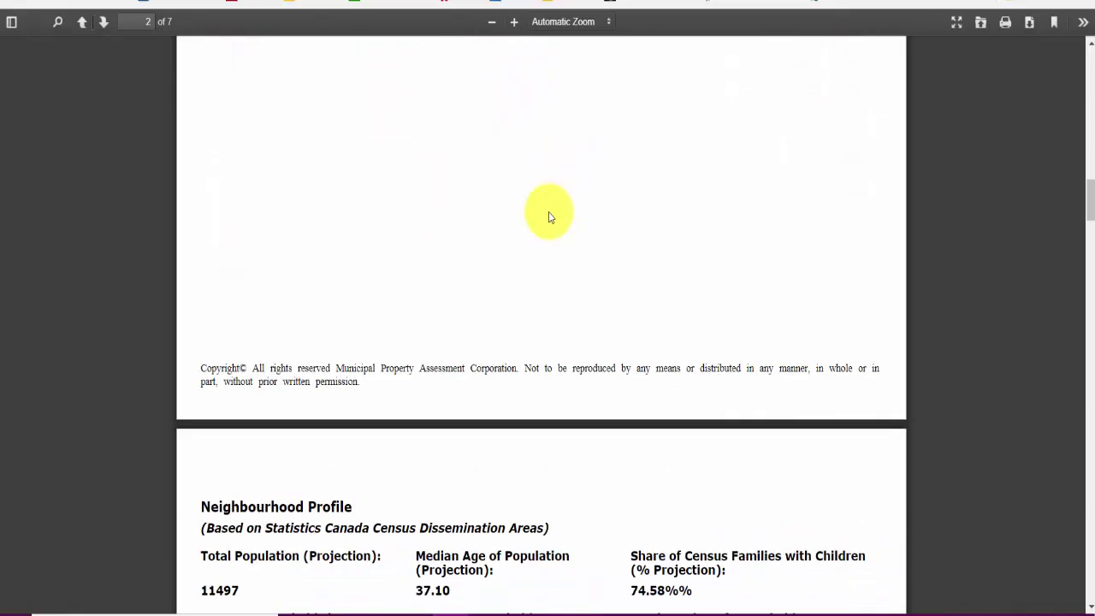
Step: Read through the Neighbourhood Profile and age/gender charts, then return to the Propertyline tab
scroll(550, 210, "down", 4)
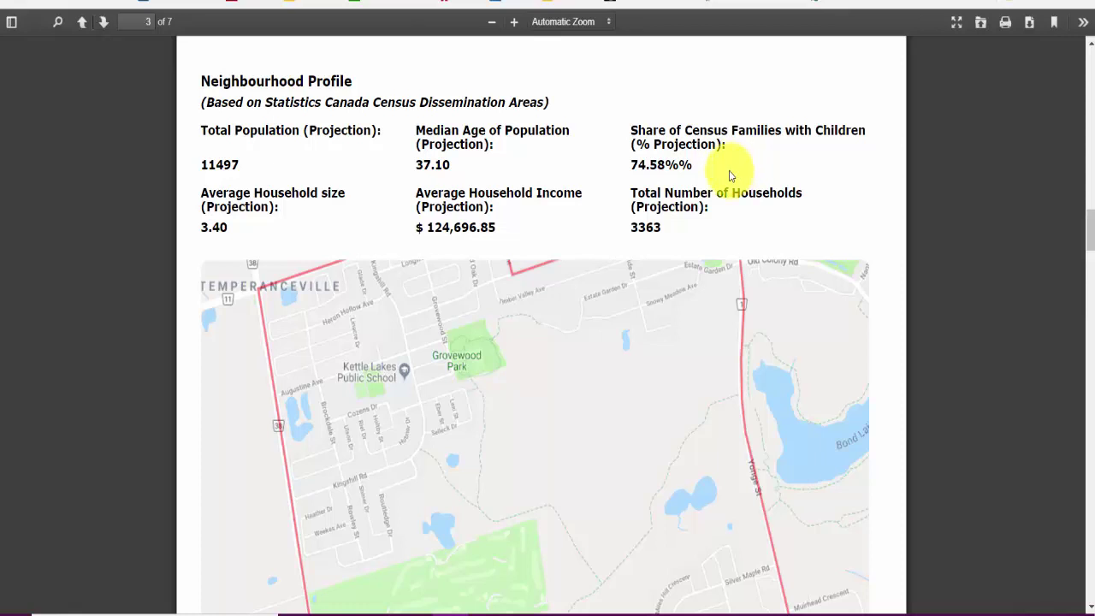
scroll(729, 175, "down", 2)
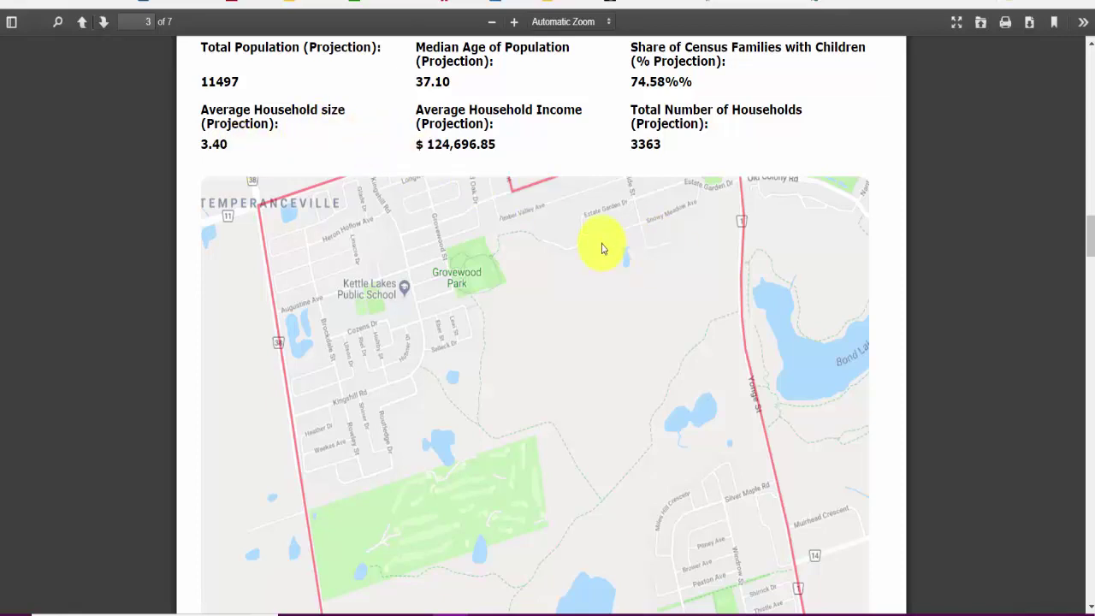
scroll(604, 244, "down", 10)
scroll(586, 244, "down", 8)
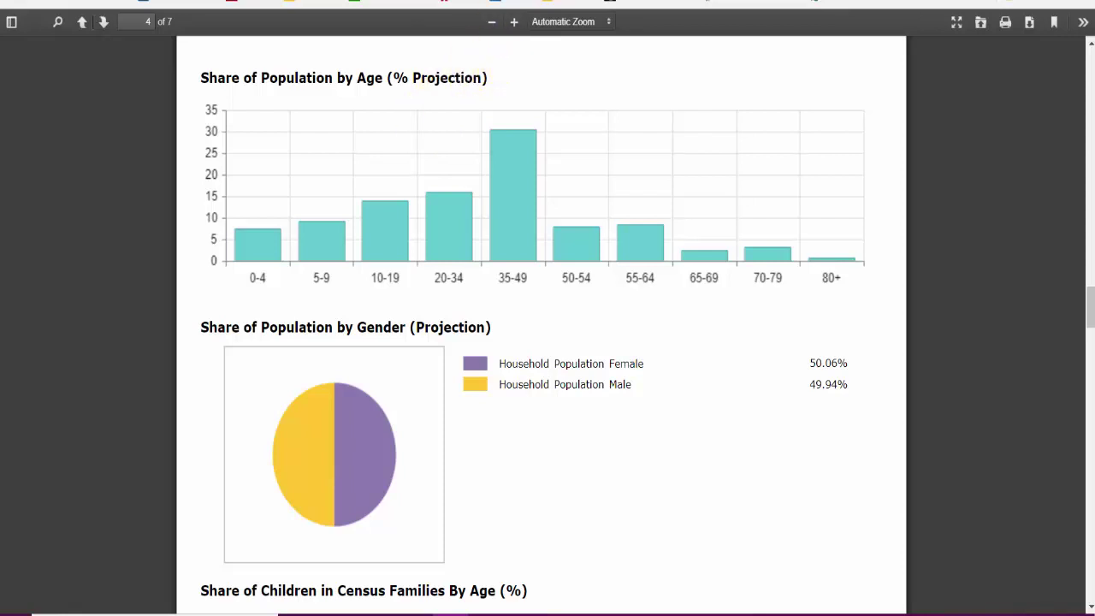
key("ctrl+Tab")
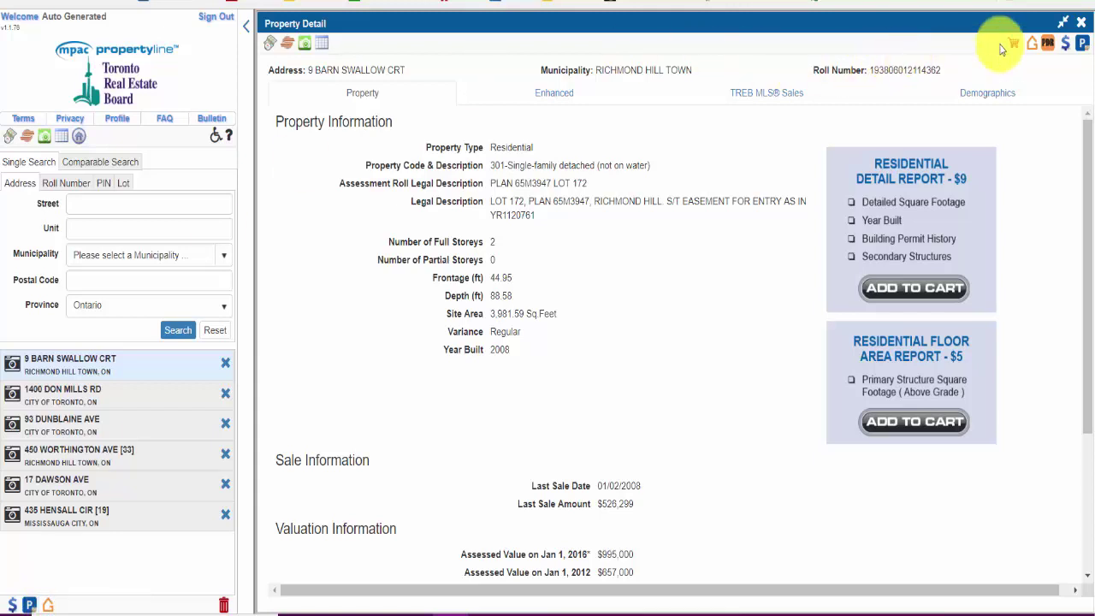
left_click(1032, 49)
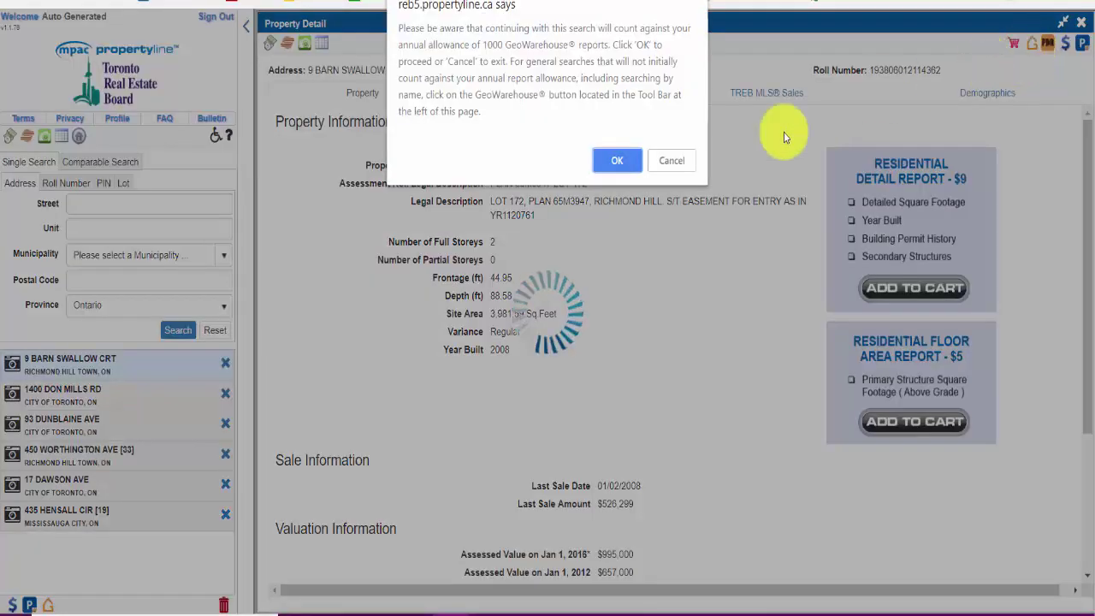
left_click(620, 161)
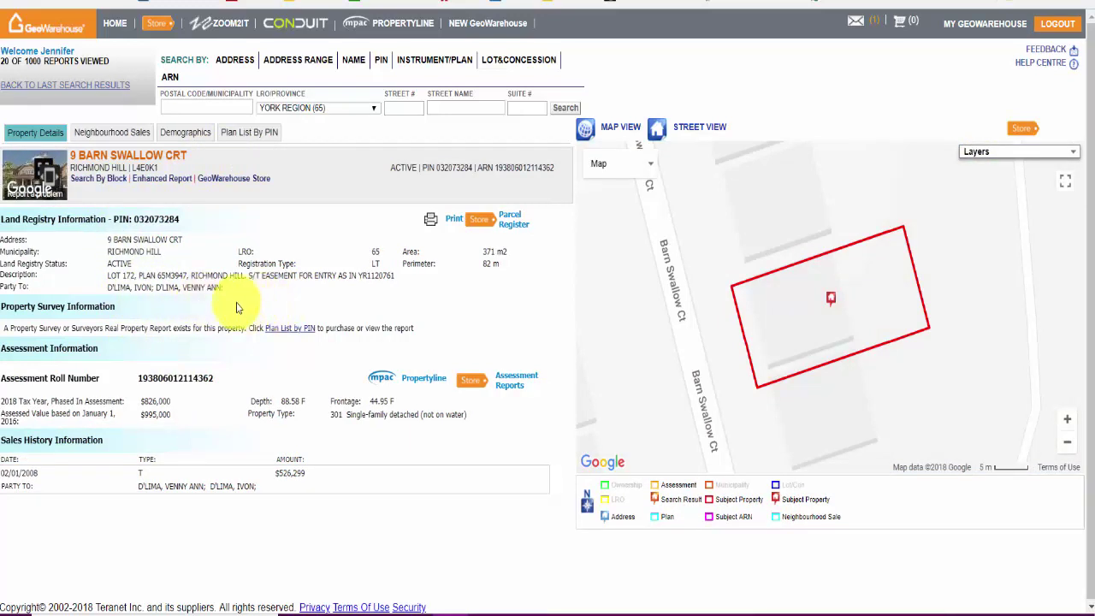
Step: Highlight the Party To owners and the parcel's legal description
triple_click(188, 287)
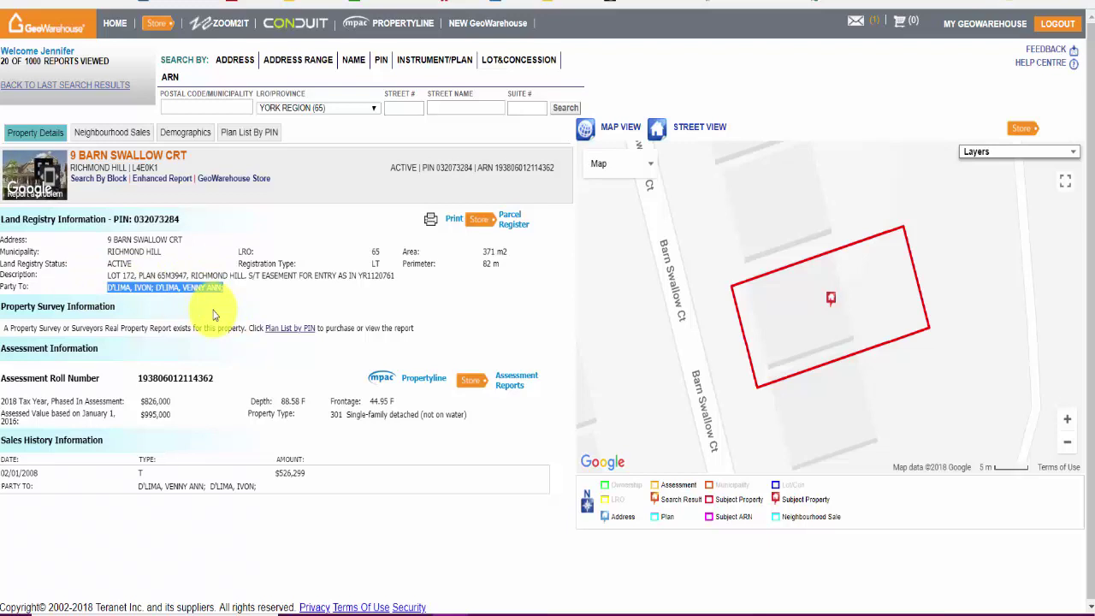
left_click(282, 298)
left_click_drag(99, 284, 437, 296)
left_click(437, 297)
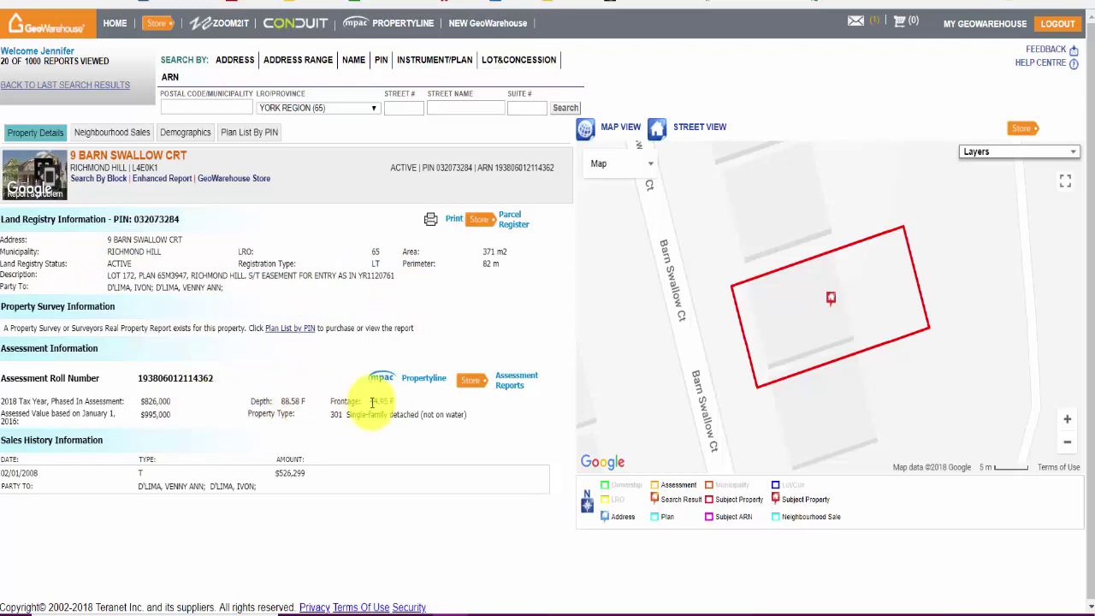
Step: Check the property type and $526,299 sale amount, then bring up Neighbourhood Sales
left_click_drag(468, 415, 350, 416)
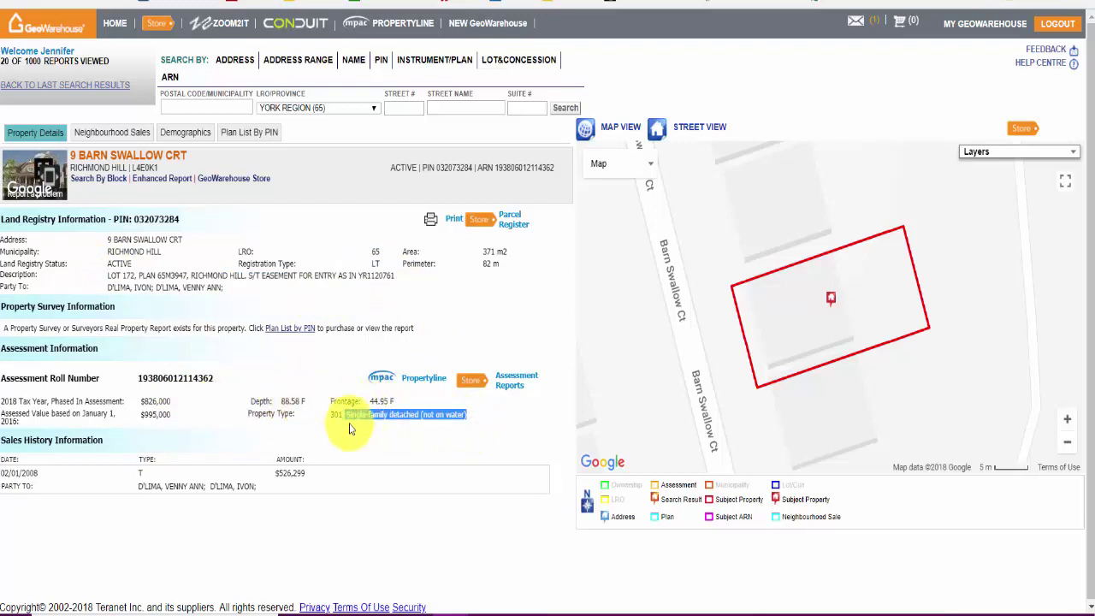
left_click(352, 441)
left_click_drag(301, 476, 268, 482)
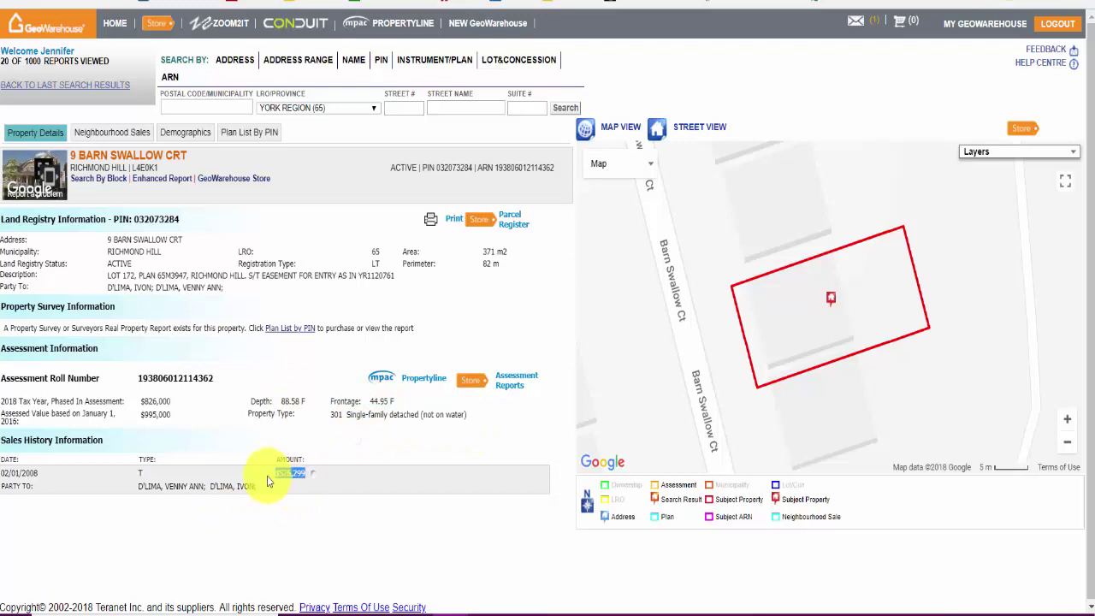
left_click(322, 503)
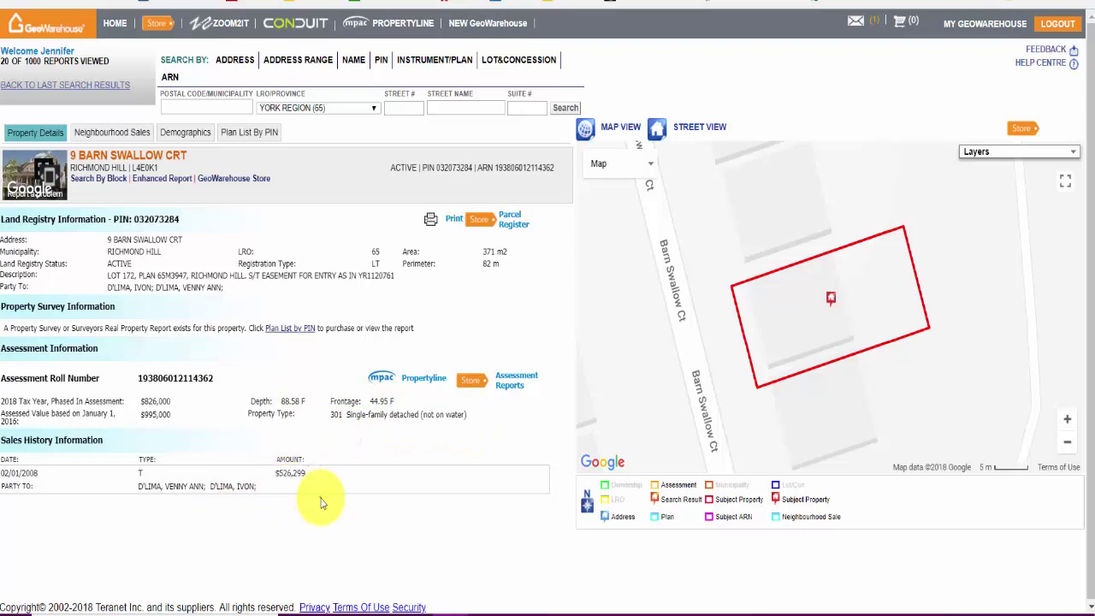
left_click(134, 135)
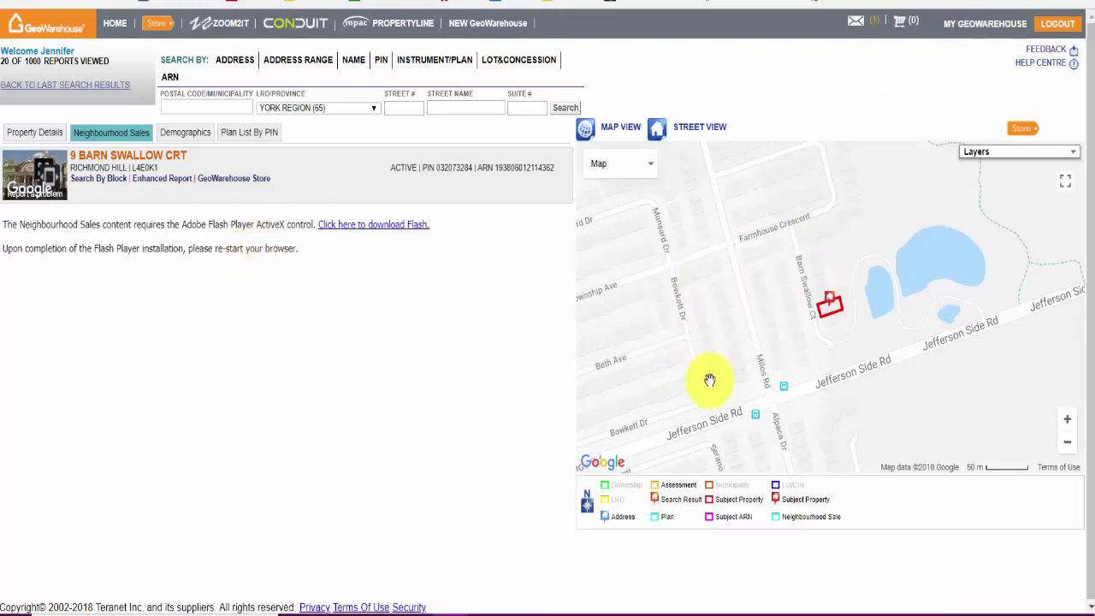
Step: Select the subject parcel on the map and switch to the NEW GeoWarehouse
left_click(826, 319)
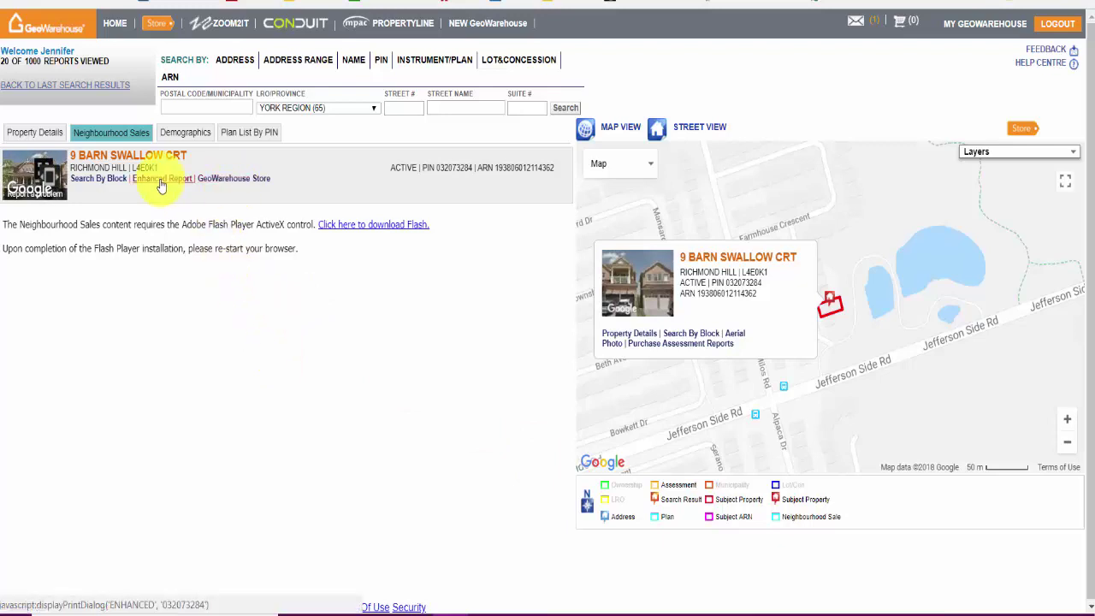
left_click(477, 26)
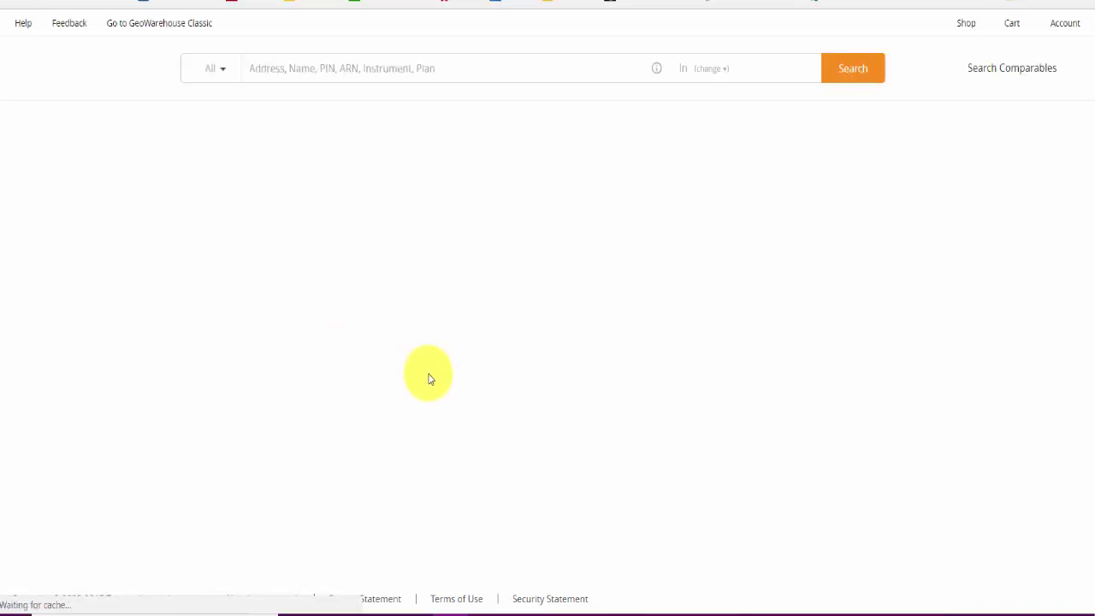
left_click(318, 75)
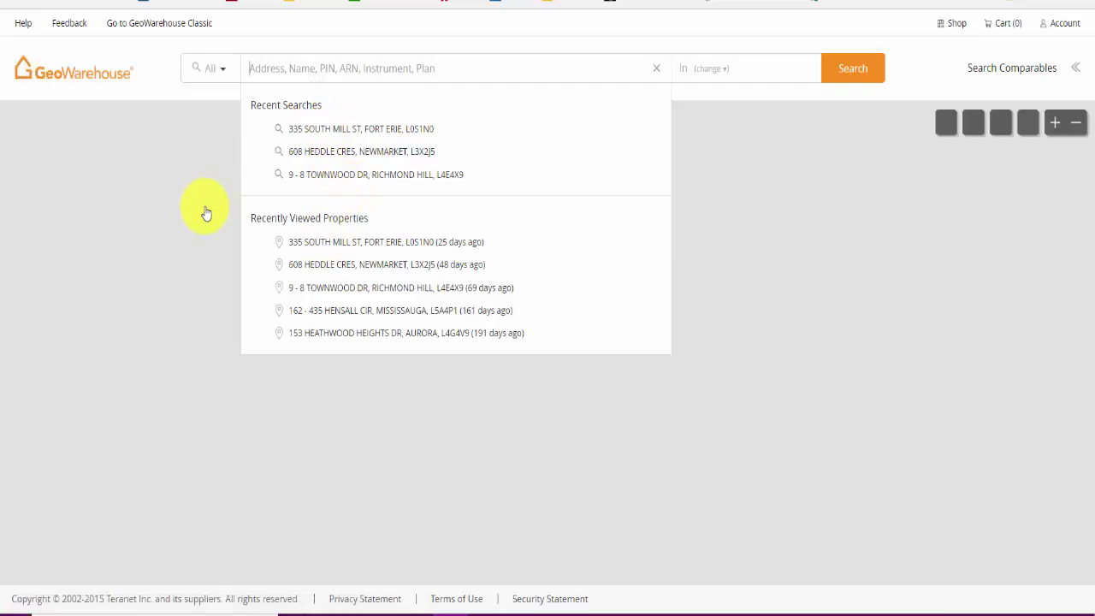
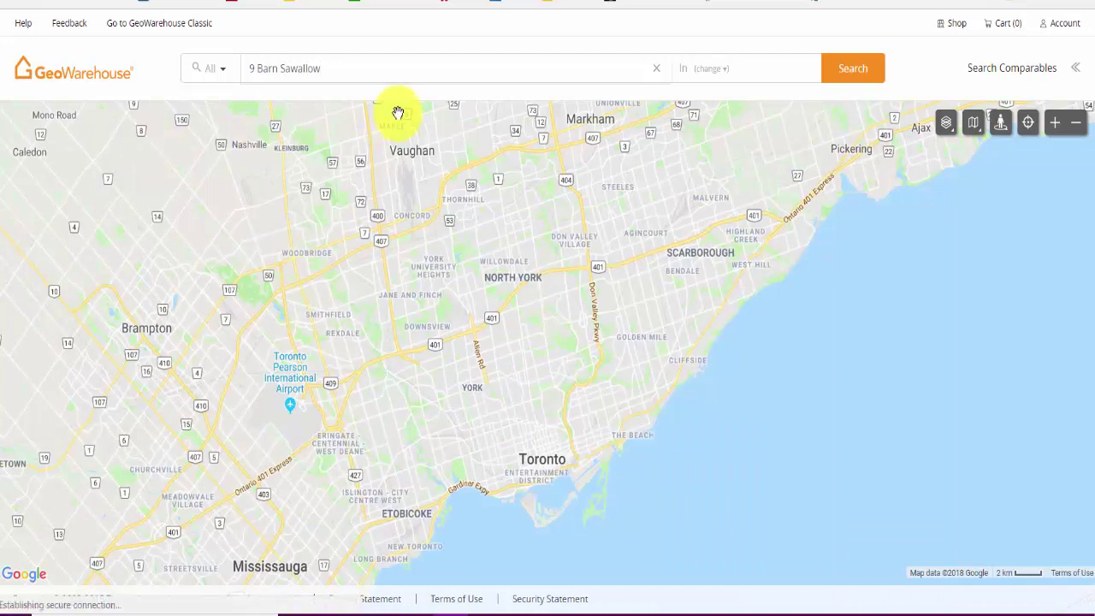
left_click(295, 68)
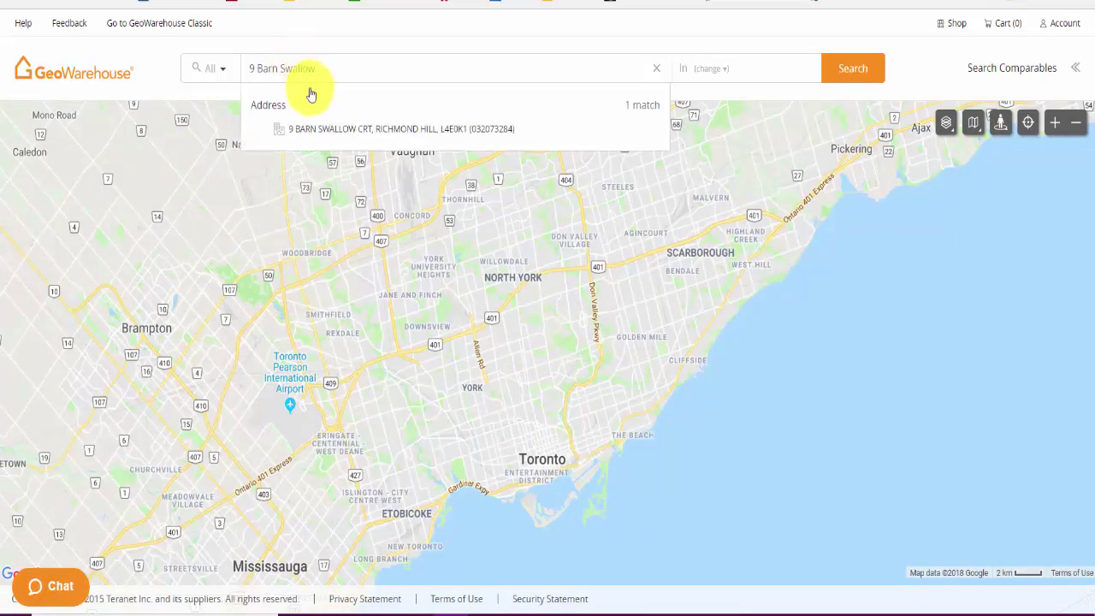
left_click(356, 129)
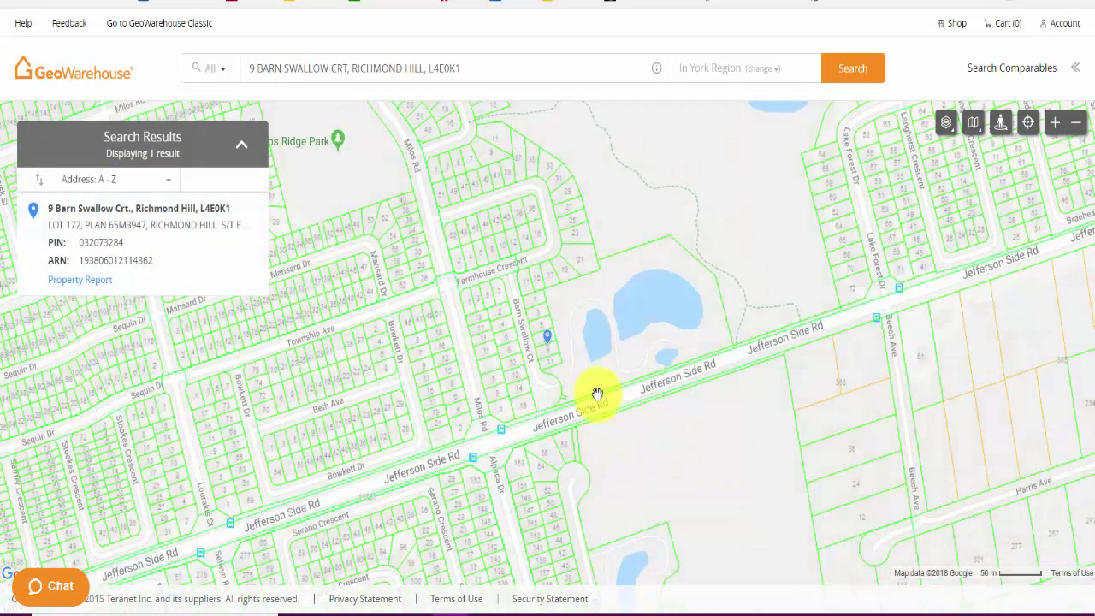
left_click(545, 347)
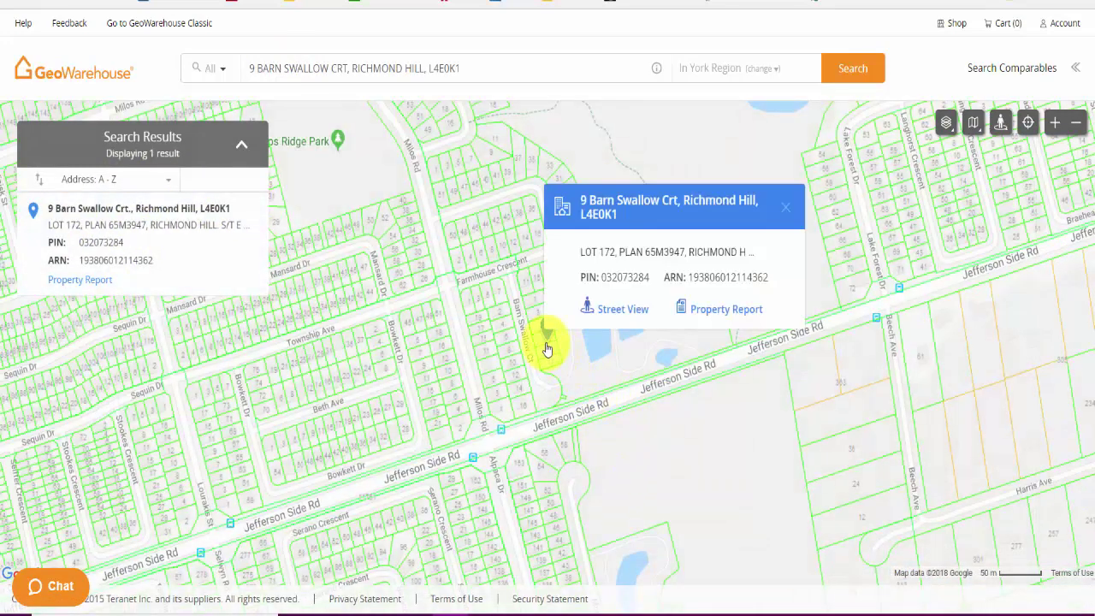
left_click(95, 282)
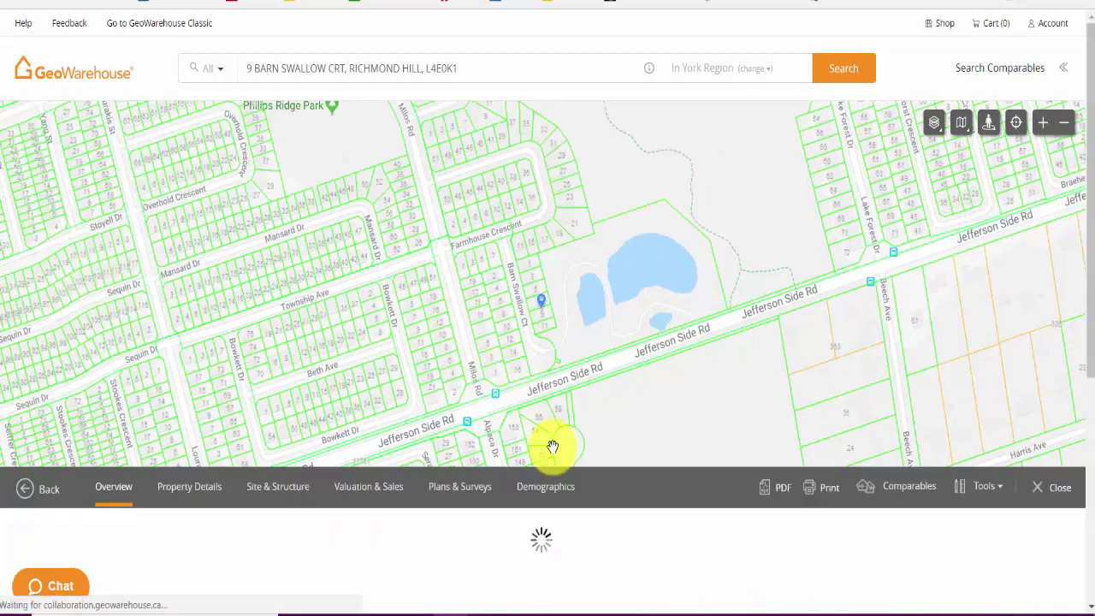
Step: Review the report overview and step the Street View imagery along the street
scroll(618, 484, "down", 3)
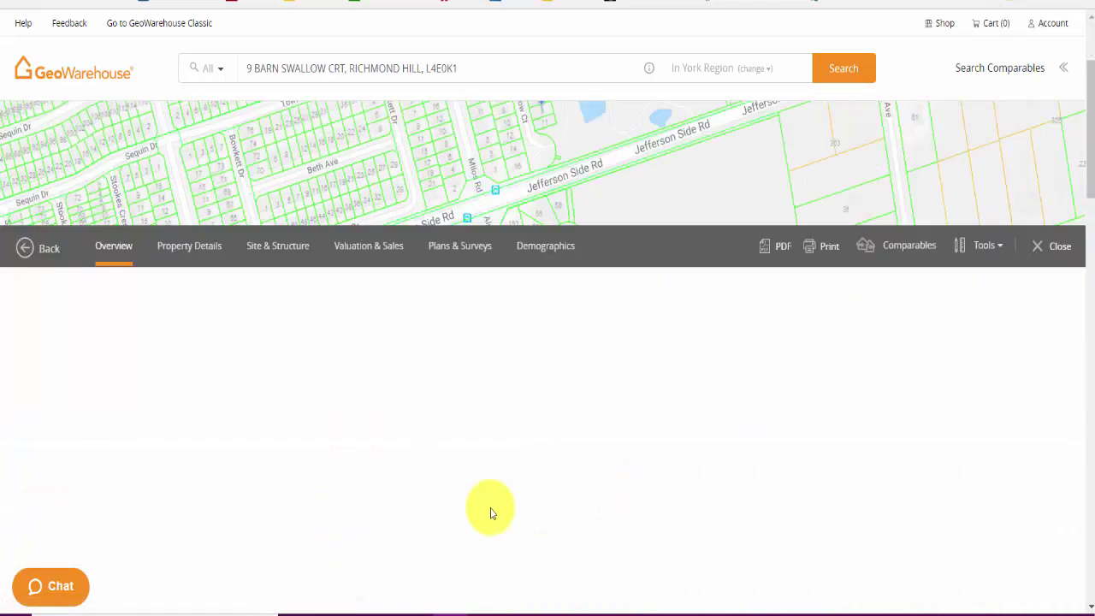
scroll(569, 432, "up", 1)
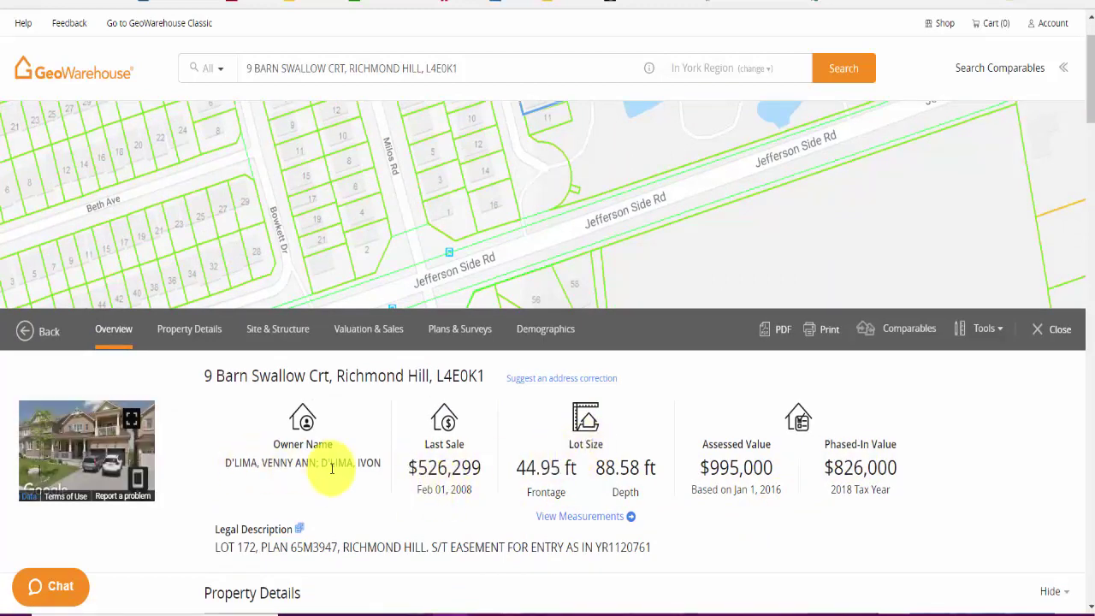
scroll(350, 501, "down", 4)
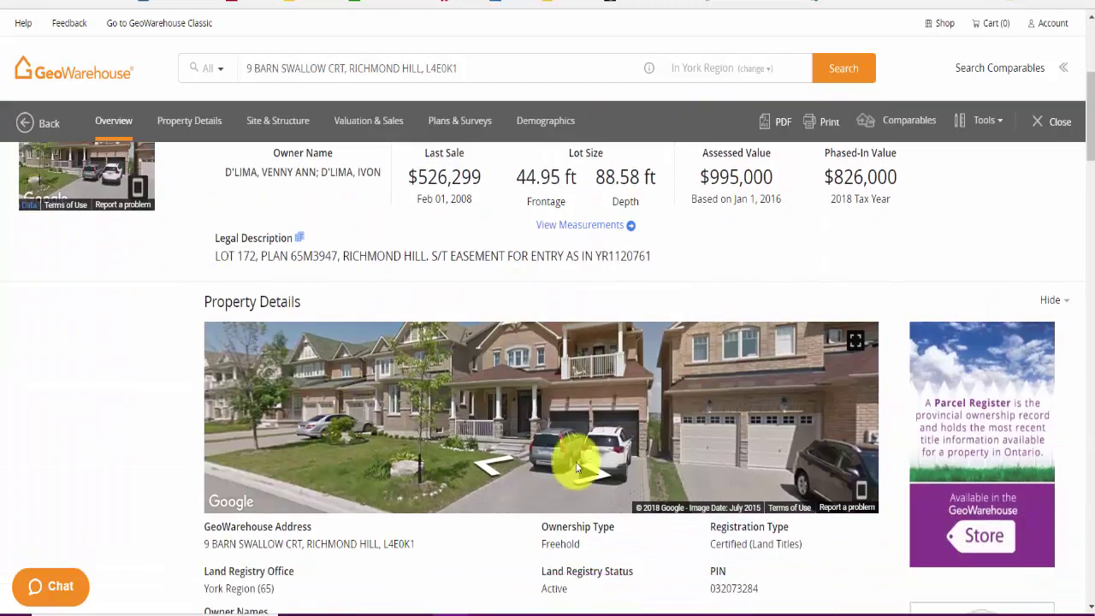
left_click(601, 394)
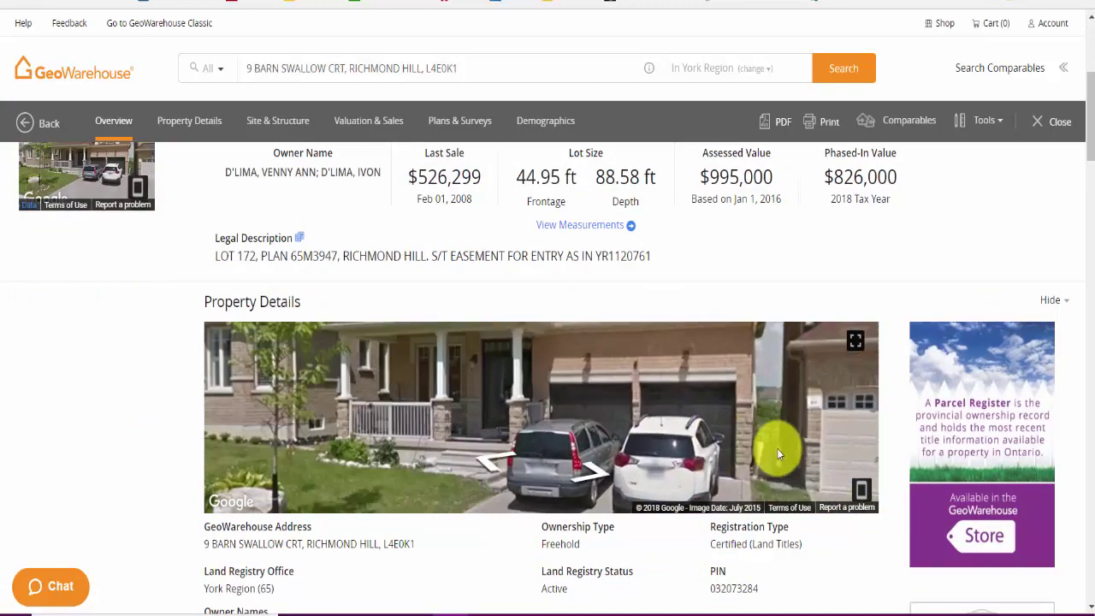
left_click(621, 483)
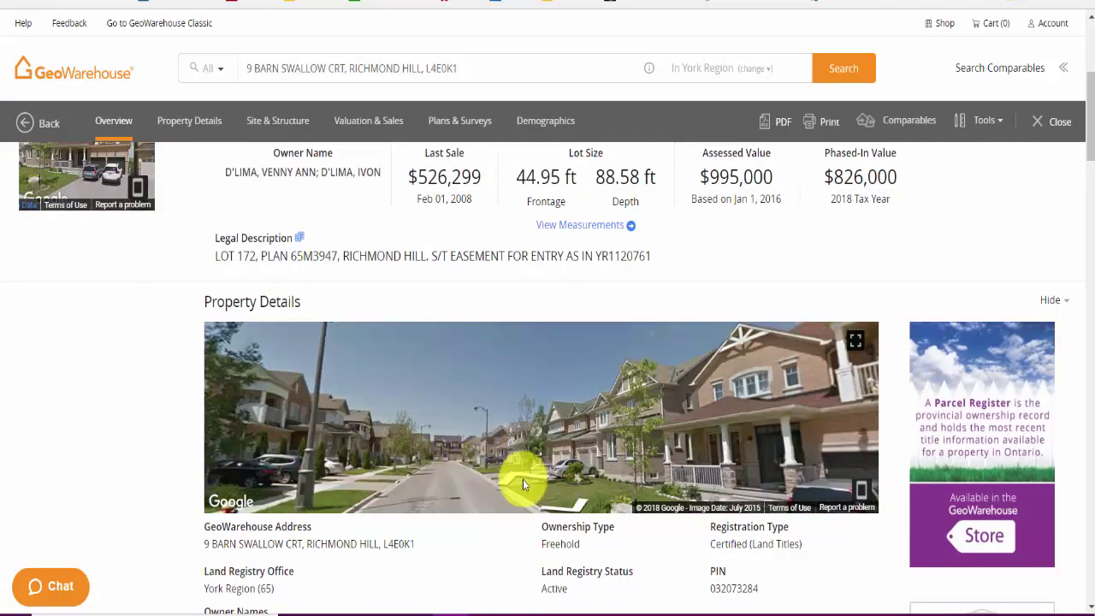
scroll(1070, 125, "down", 5)
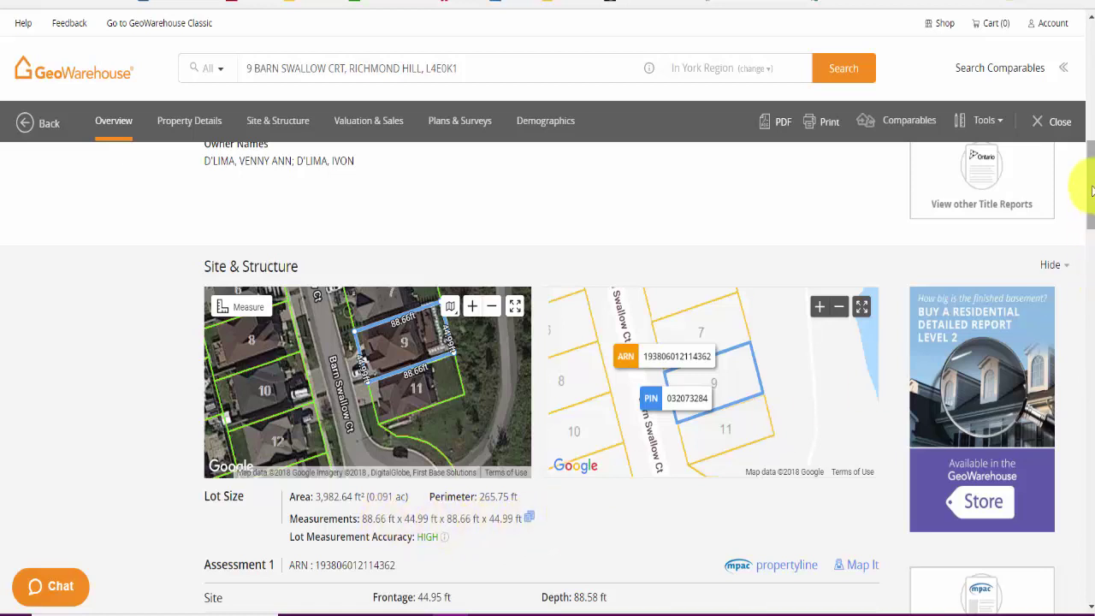
Step: Read through the Site & Structure section of the property report
scroll(580, 384, "down", 1)
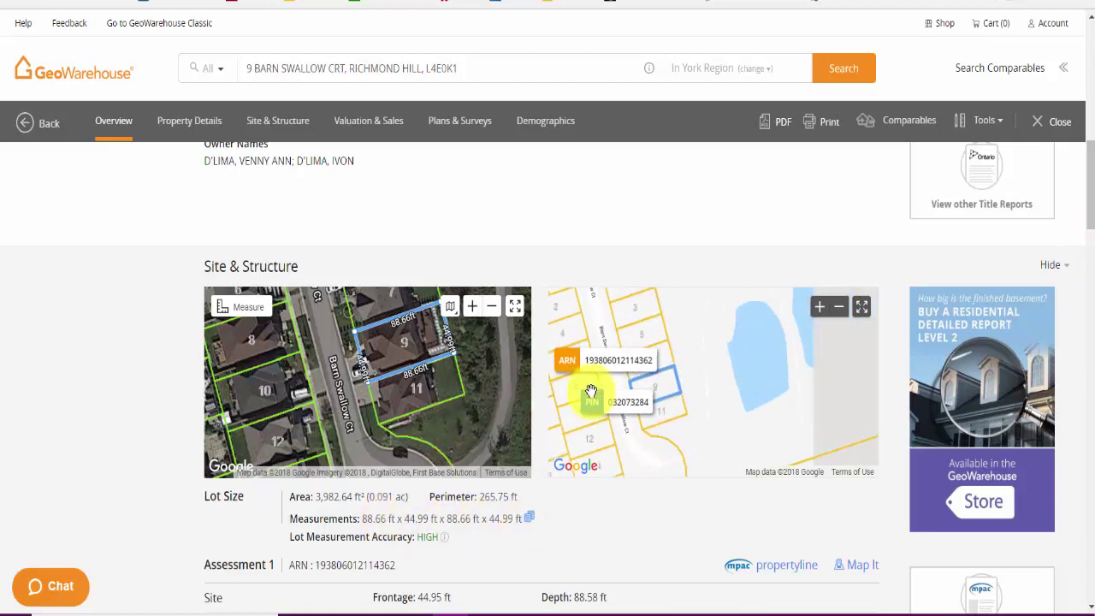
scroll(367, 403, "up", 1)
scroll(289, 416, "down", 2)
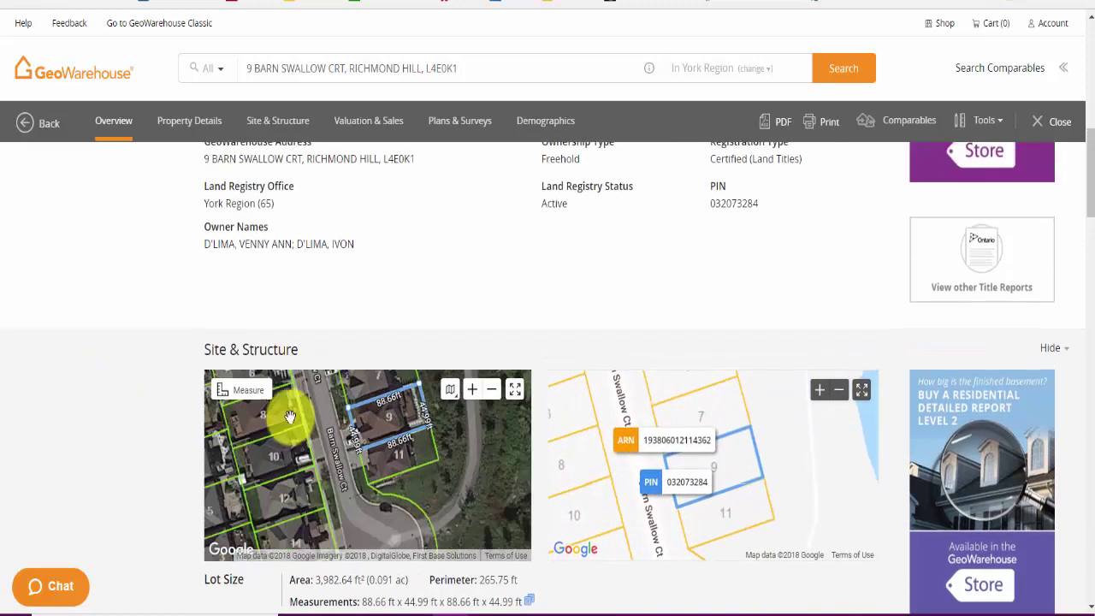
scroll(261, 529, "down", 1)
scroll(427, 543, "down", 2)
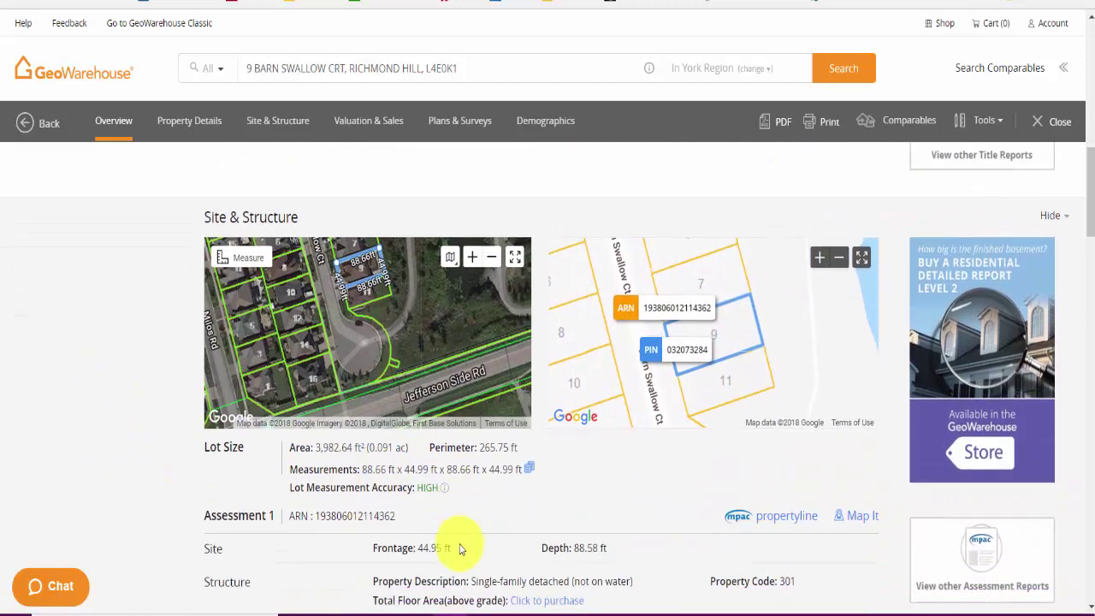
scroll(463, 541, "down", 1)
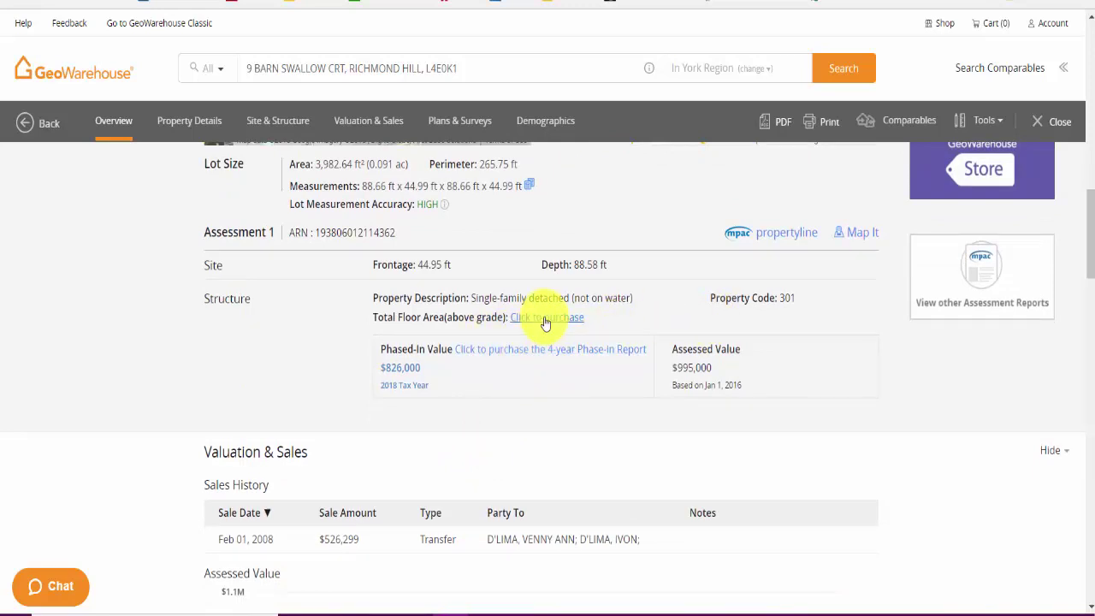
Step: Review Valuation & Sales history and the 2007 and 2006 Plans & Surveys entries
scroll(547, 360, "down", 3)
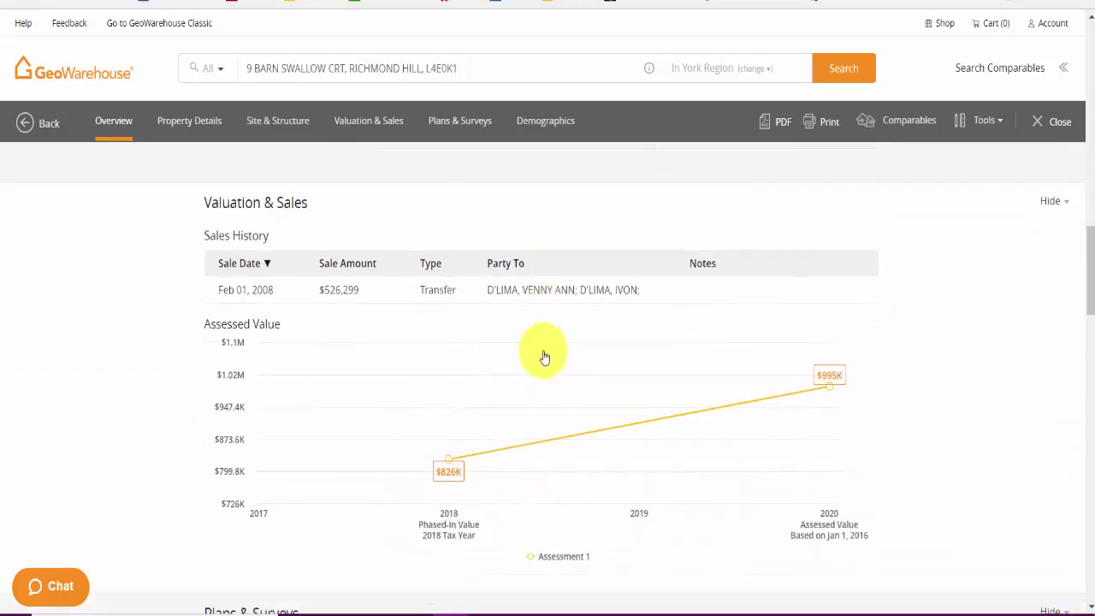
scroll(545, 358, "up", 2)
scroll(545, 360, "down", 1)
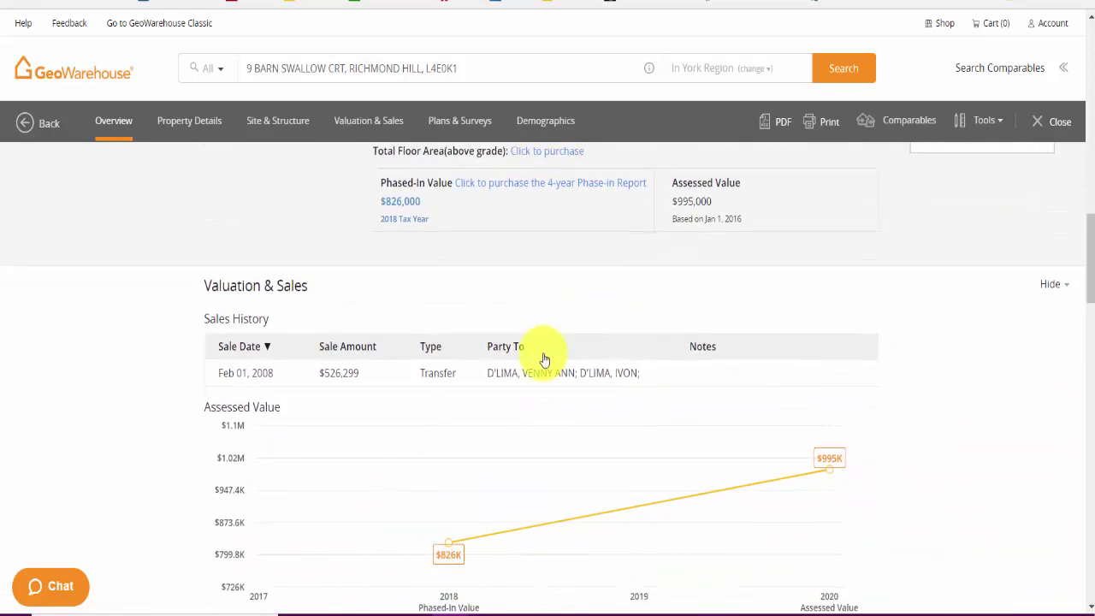
scroll(367, 408, "down", 1)
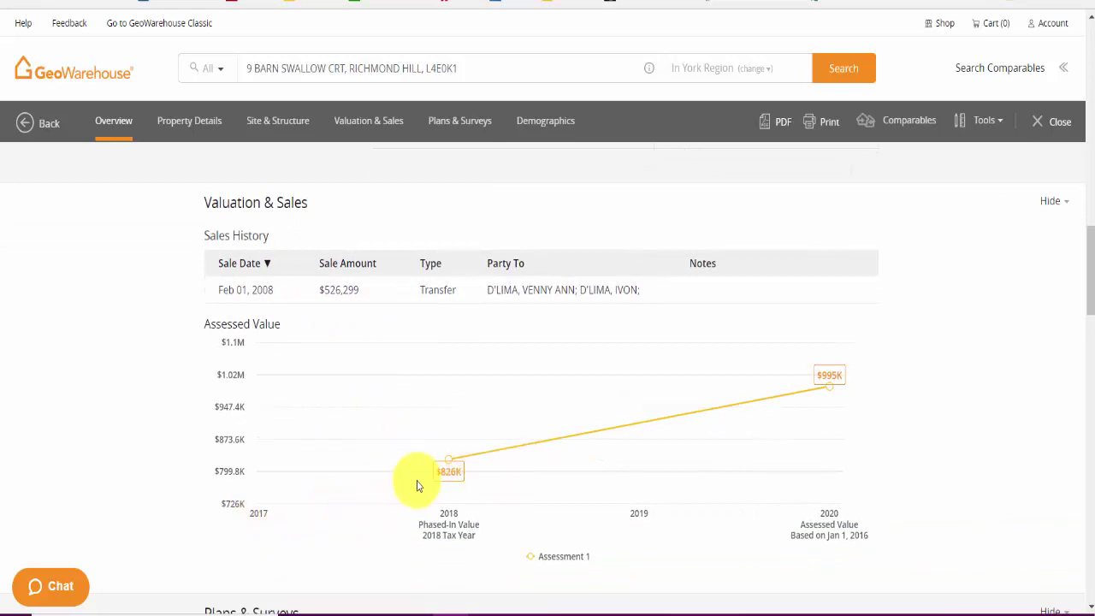
mouse_move(830, 390)
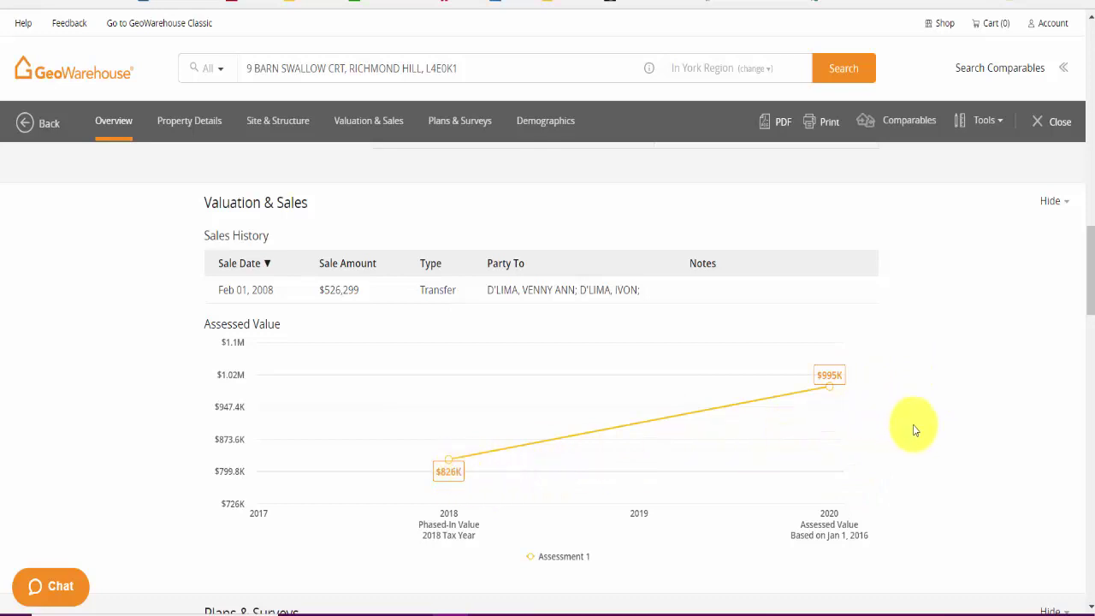
scroll(912, 423, "up", 2)
scroll(916, 419, "down", 2)
scroll(921, 418, "down", 5)
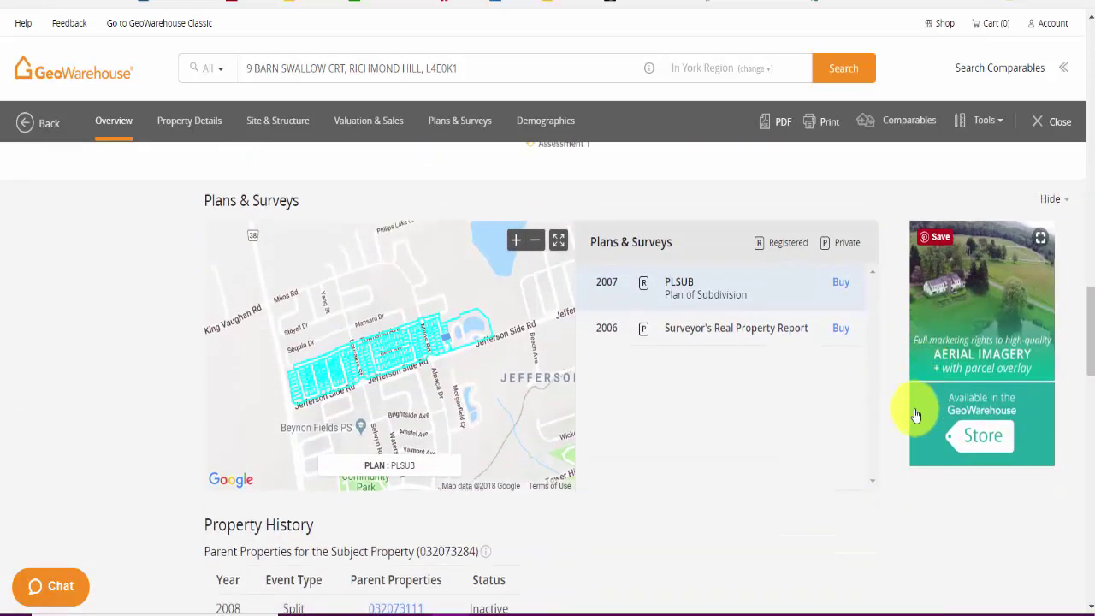
scroll(642, 494, "up", 2)
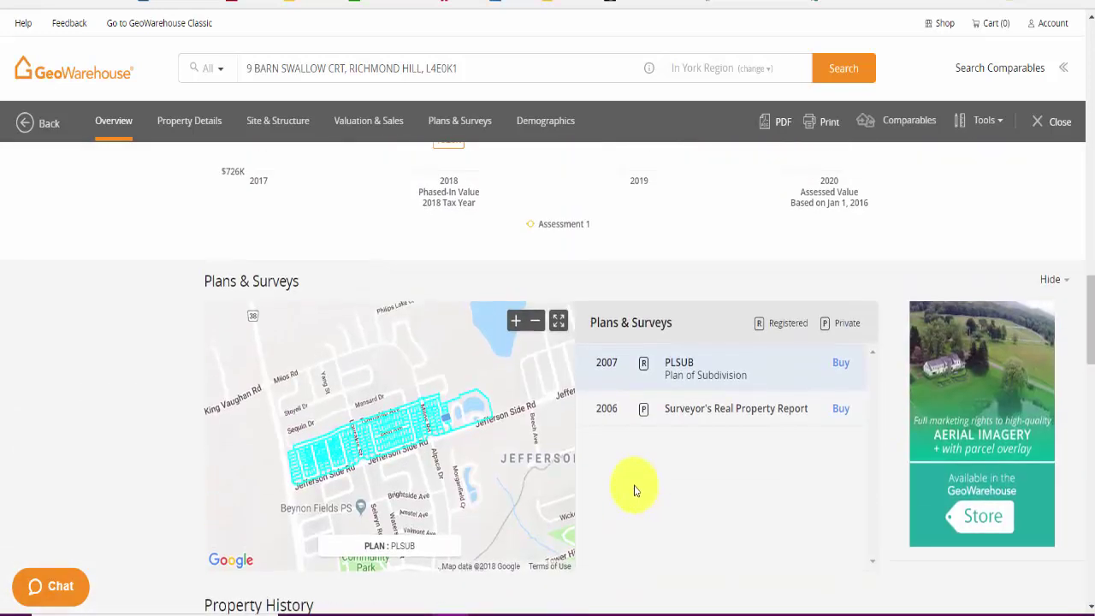
scroll(635, 489, "down", 1)
scroll(635, 489, "up", 1)
scroll(631, 484, "up", 1)
scroll(631, 487, "down", 1)
scroll(654, 524, "up", 1)
scroll(657, 523, "down", 2)
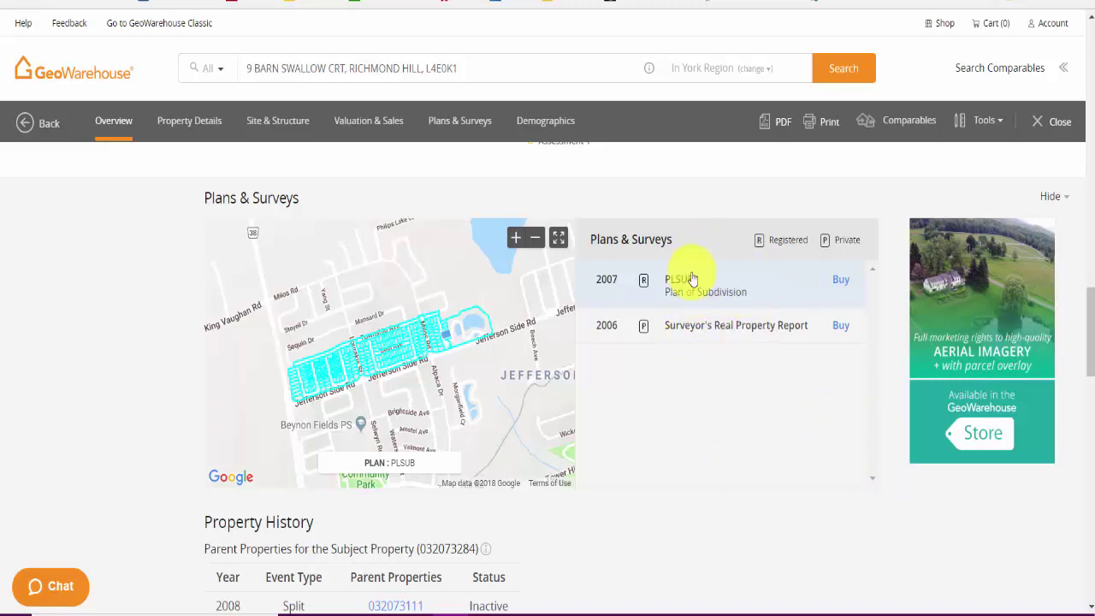
scroll(753, 376, "up", 1)
scroll(752, 383, "down", 3)
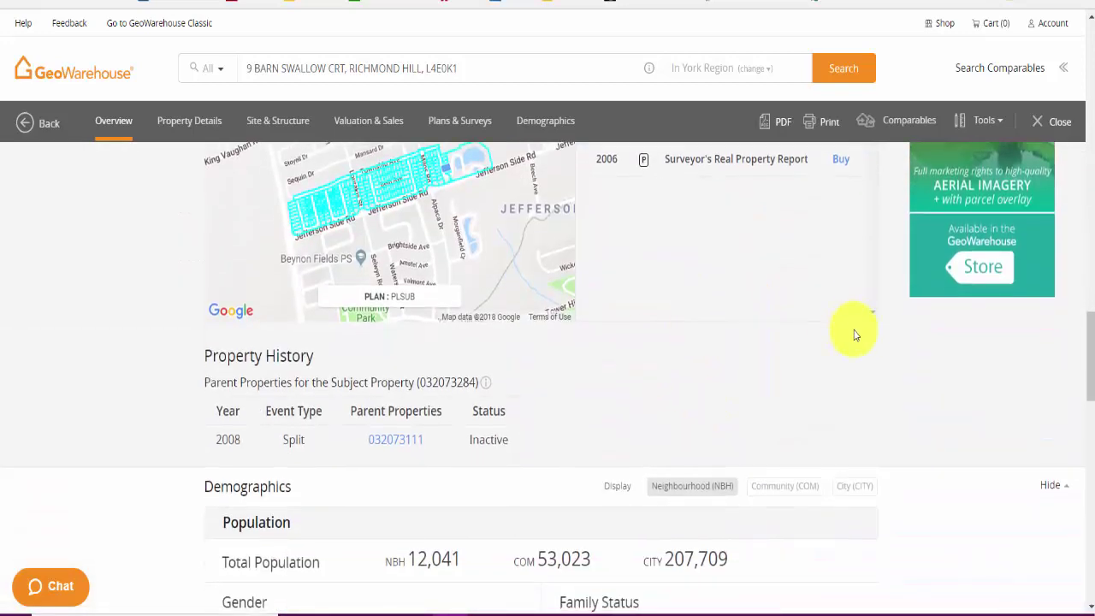
Step: Scan the Demographics section, then return to the top of the property report
scroll(855, 335, "down", 1)
scroll(862, 335, "down", 13)
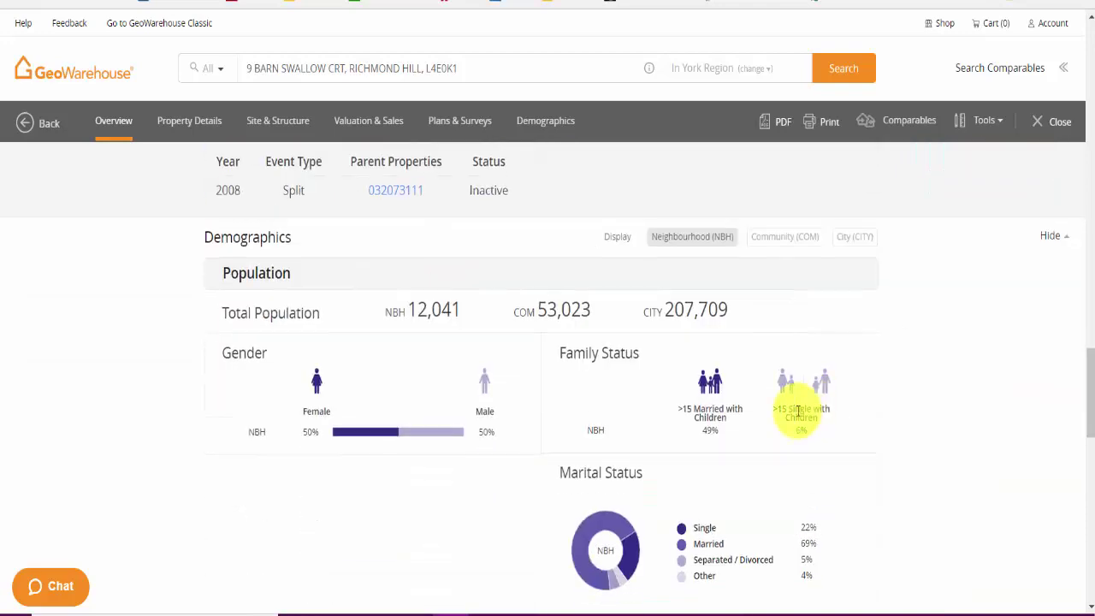
scroll(790, 395, "down", 1)
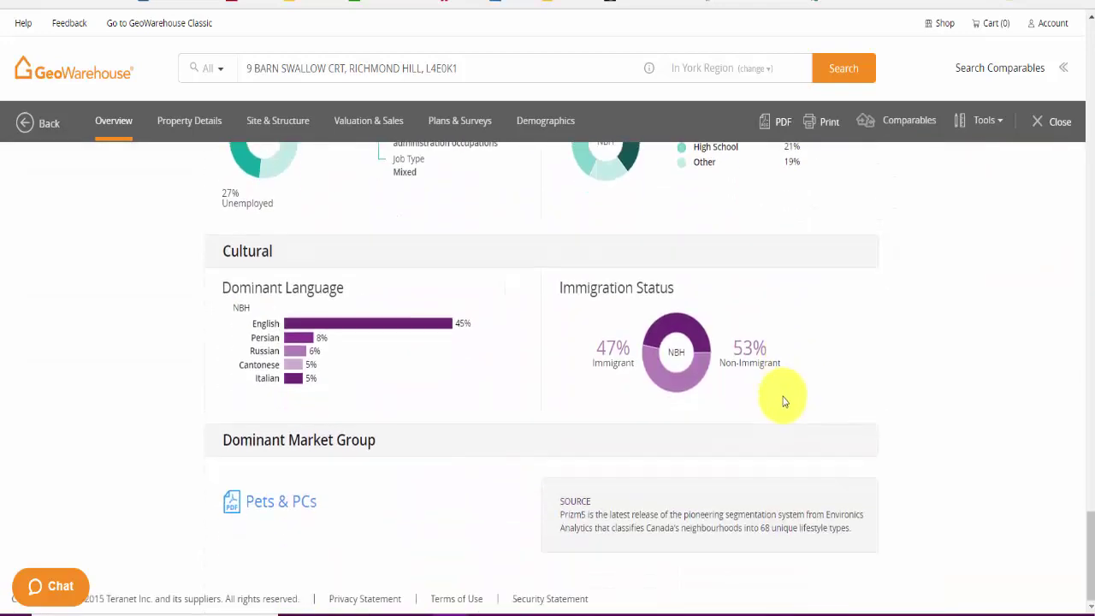
scroll(778, 396, "up", 18)
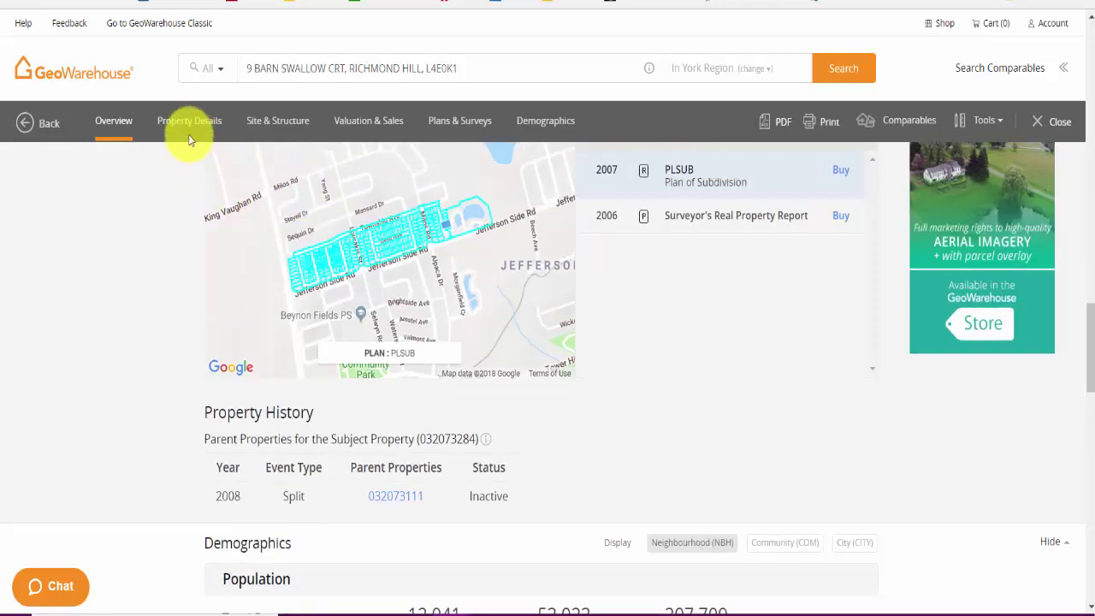
scroll(714, 270, "up", 4)
scroll(714, 270, "up", 15)
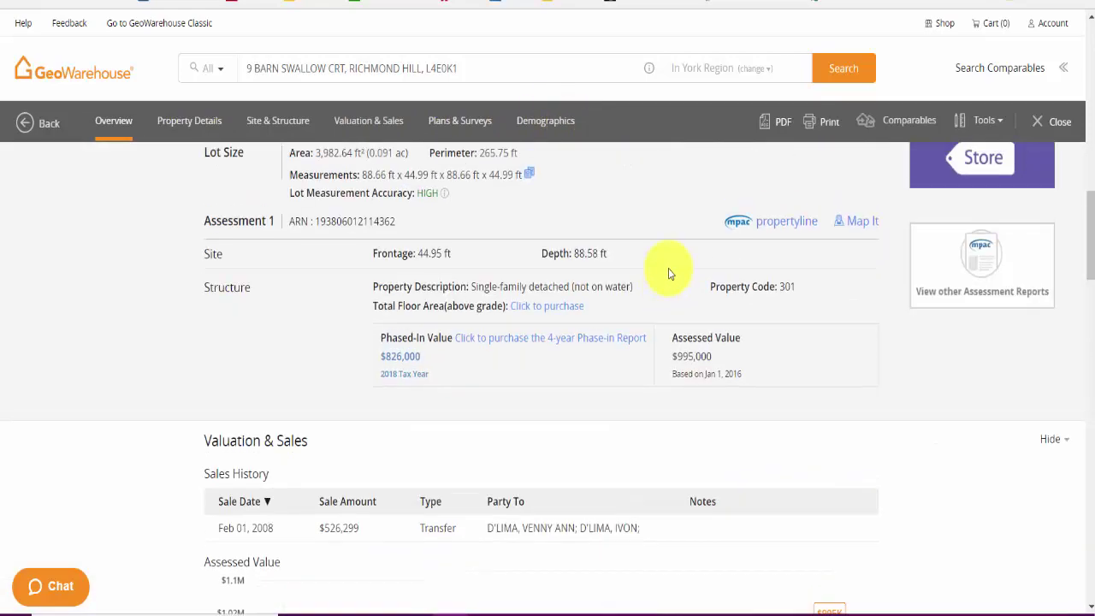
scroll(741, 331, "up", 2)
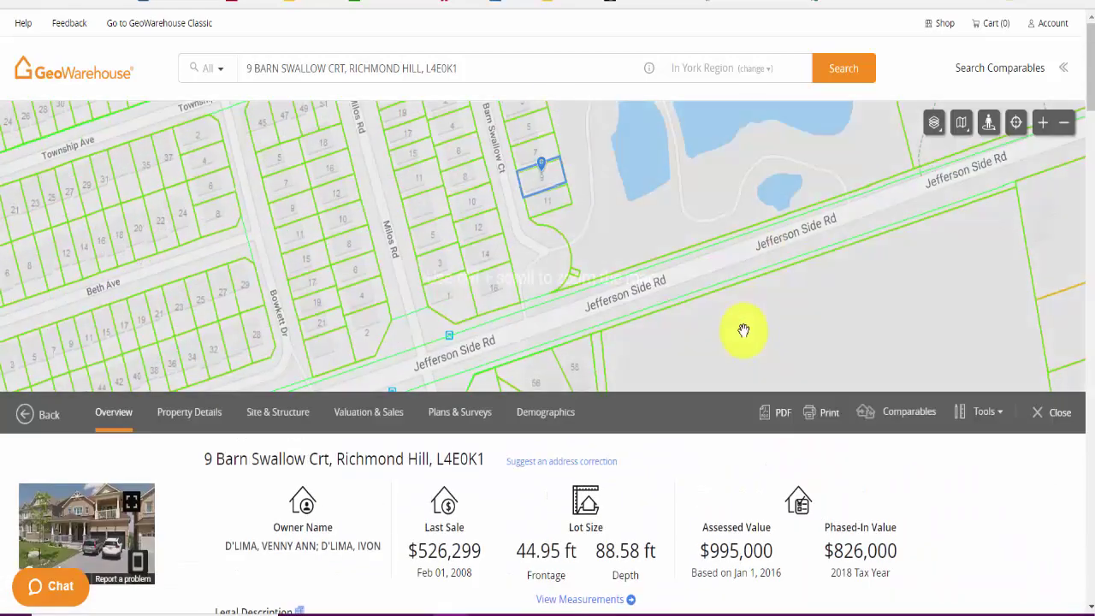
scroll(950, 484, "down", 1)
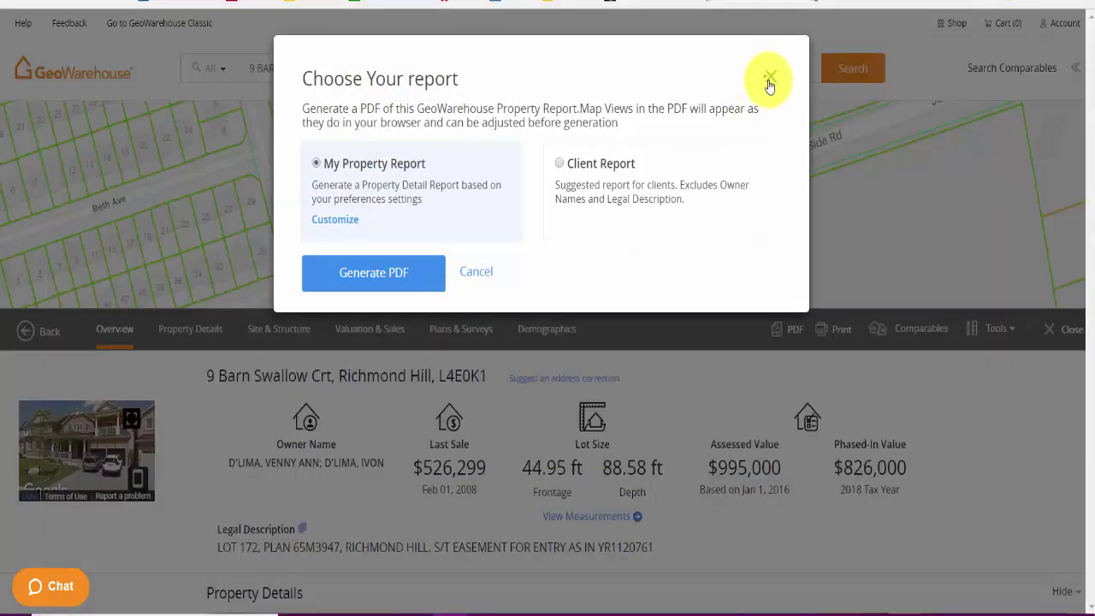
Step: Dismiss the Choose Your Report PDF dialog
left_click(769, 78)
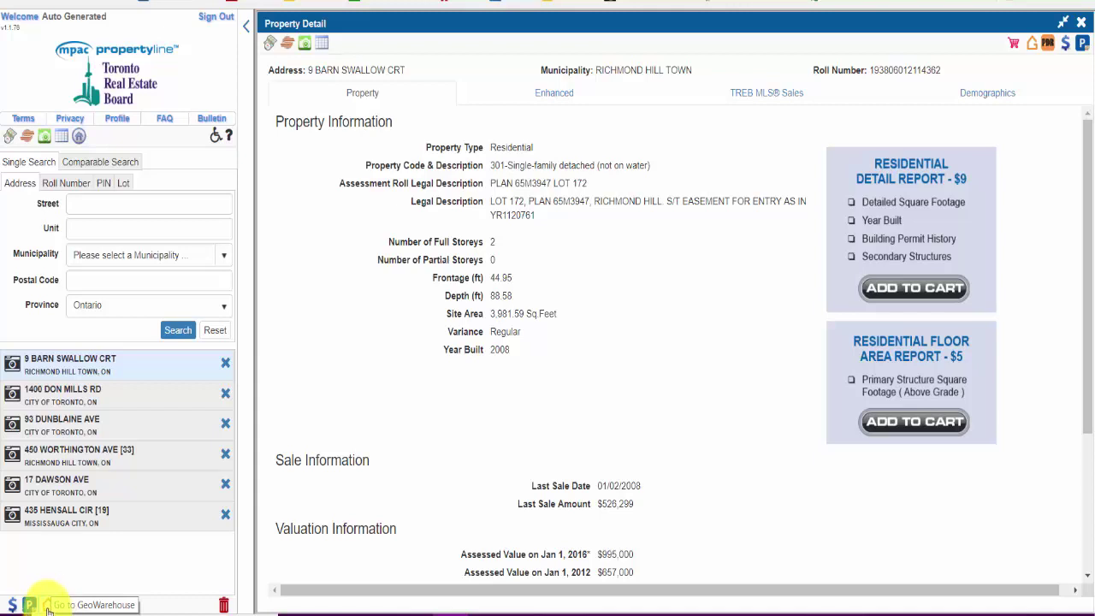
Step: Go from Propertyline back to the GeoWarehouse Classic search page
left_click(47, 606)
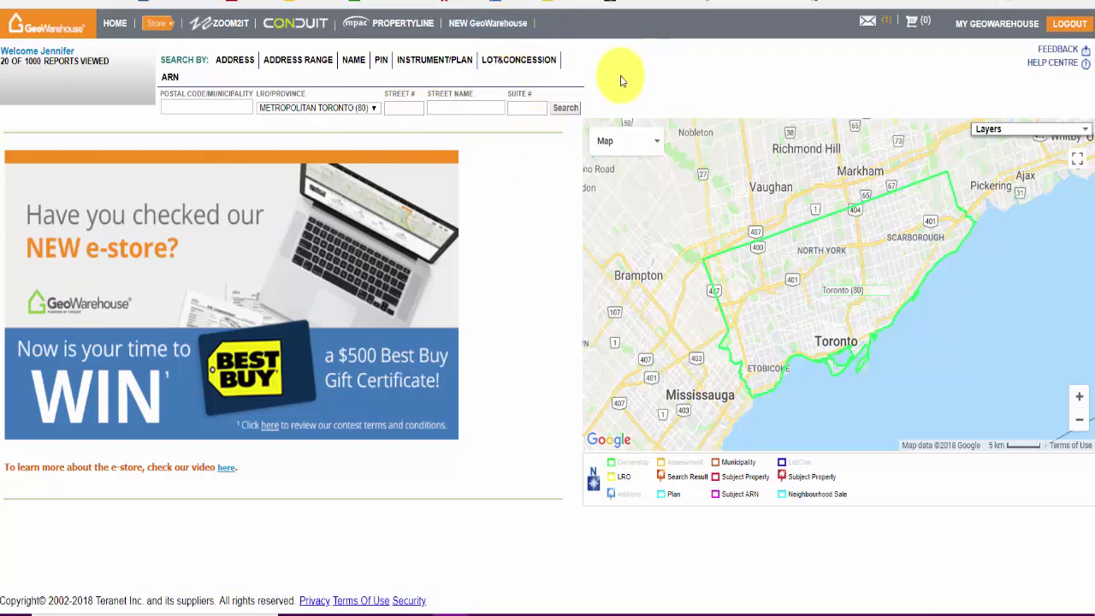
Step: Return to the TREB Stratus MLS home page with Quick Search and Today's Listings
left_click(508, 32)
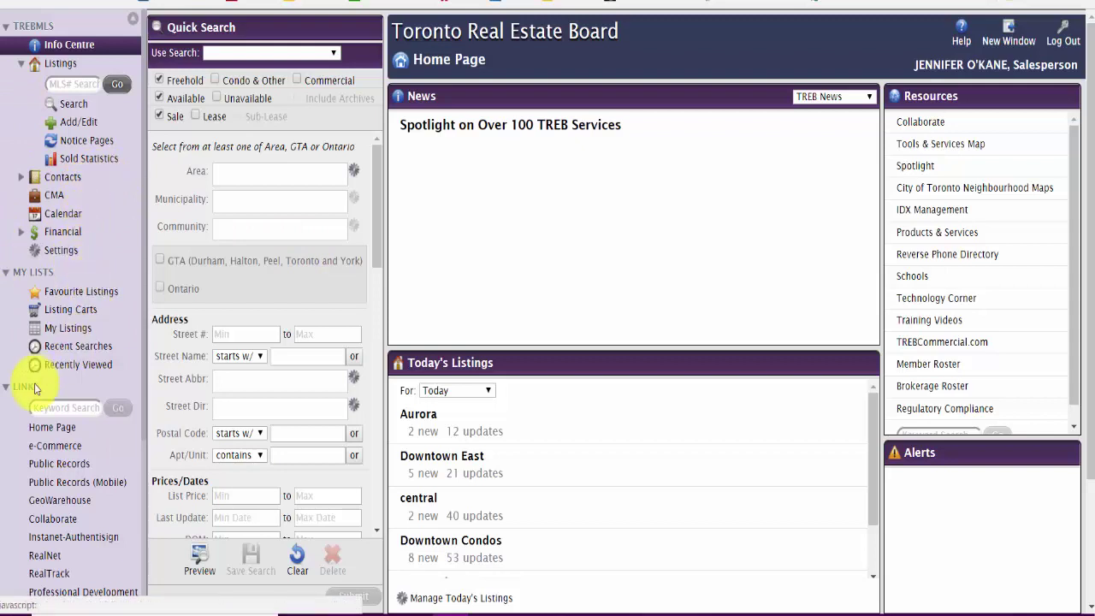
Step: Begin a Residential Freehold sale search covering both Available and Unavailable listings
left_click(81, 106)
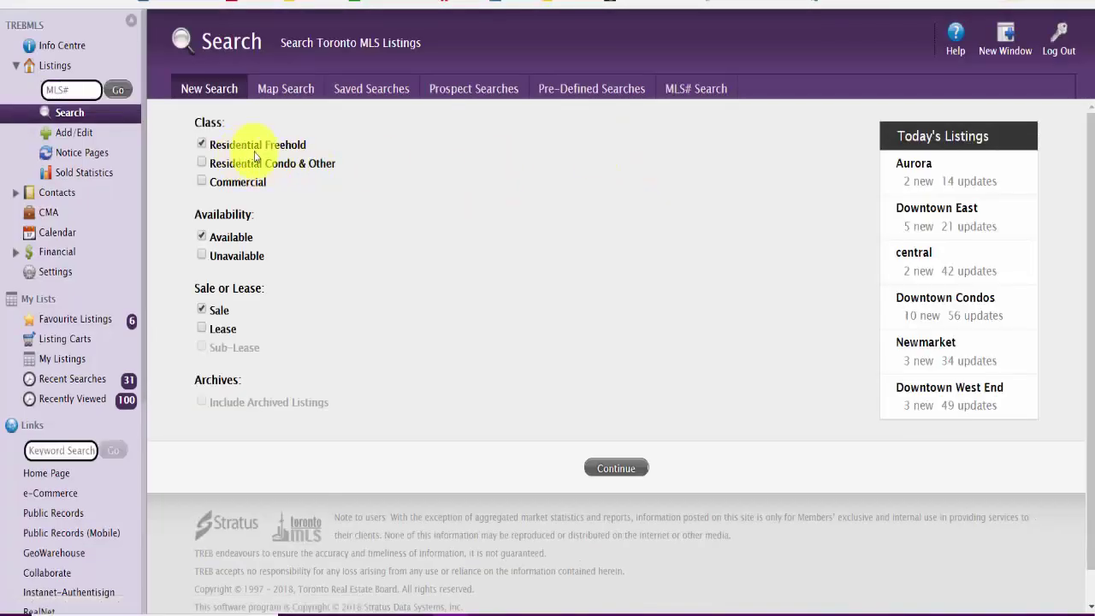
left_click(233, 257)
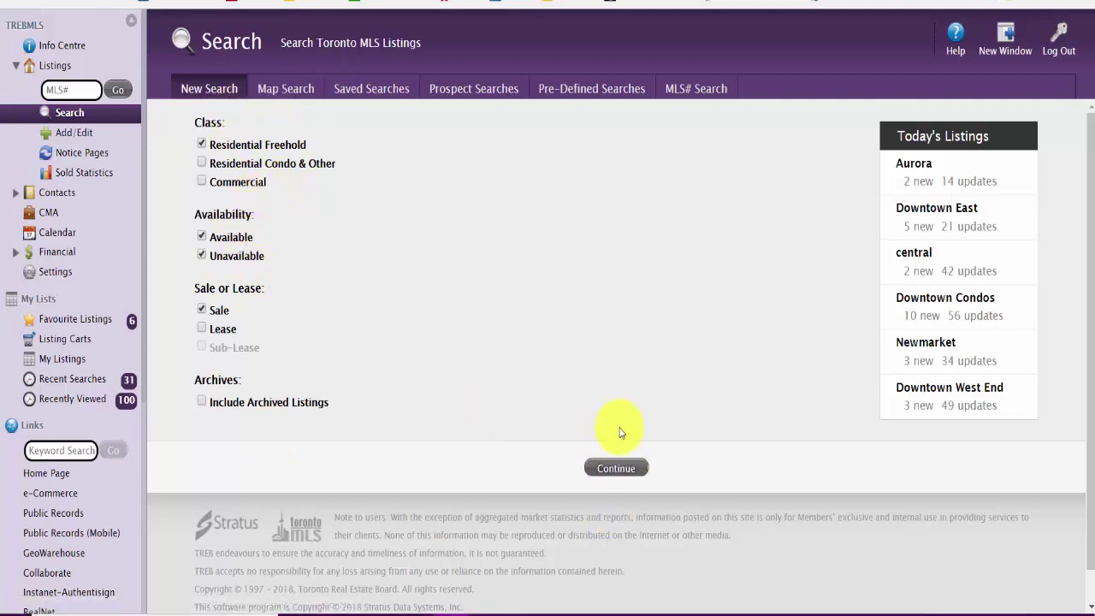
left_click(614, 466)
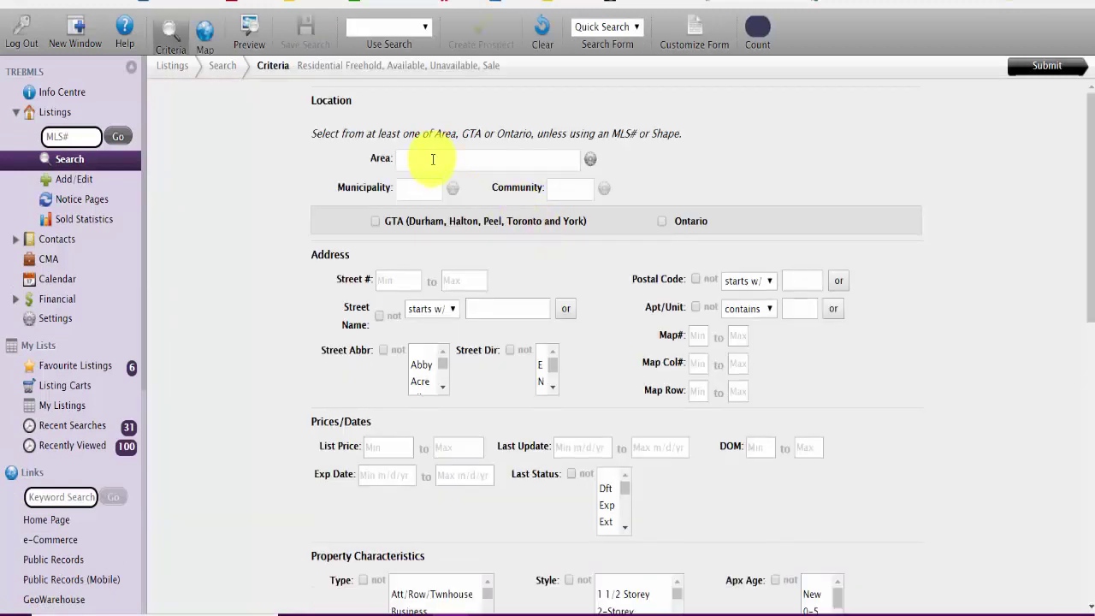
Step: Set the search location to area York, municipality Richmond Hill, community Jefferson
left_click(433, 159)
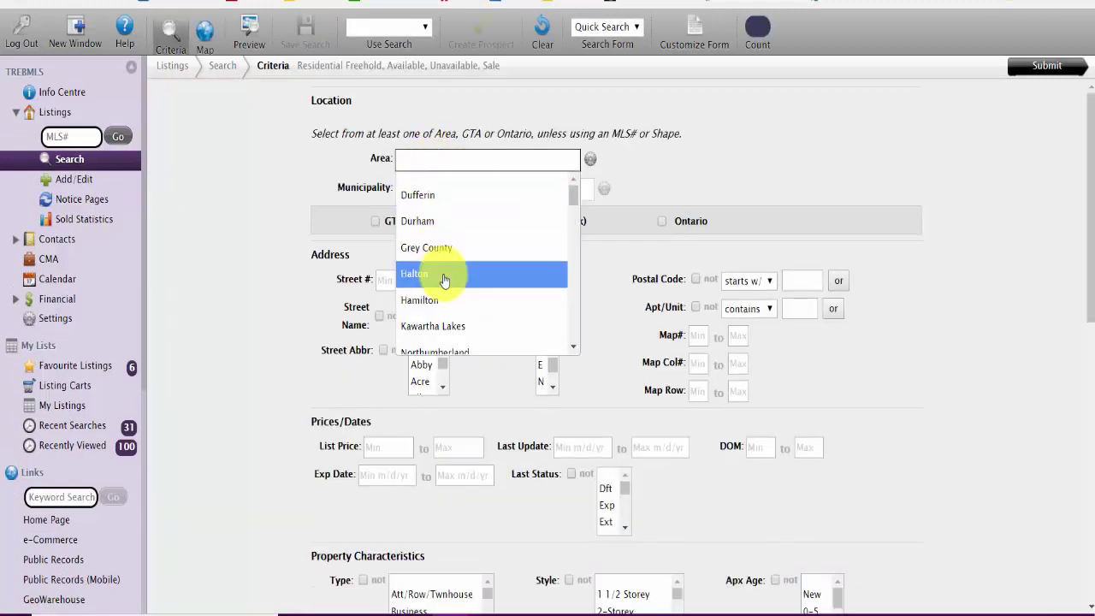
scroll(443, 281, "down", 3)
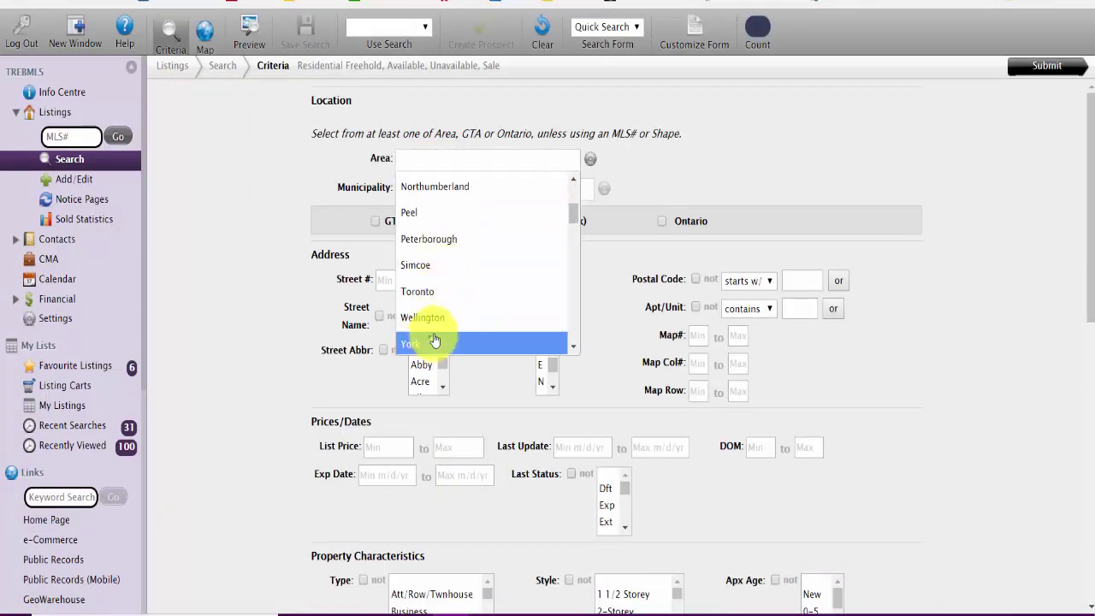
left_click(416, 340)
left_click(452, 196)
scroll(453, 330, "down", 2)
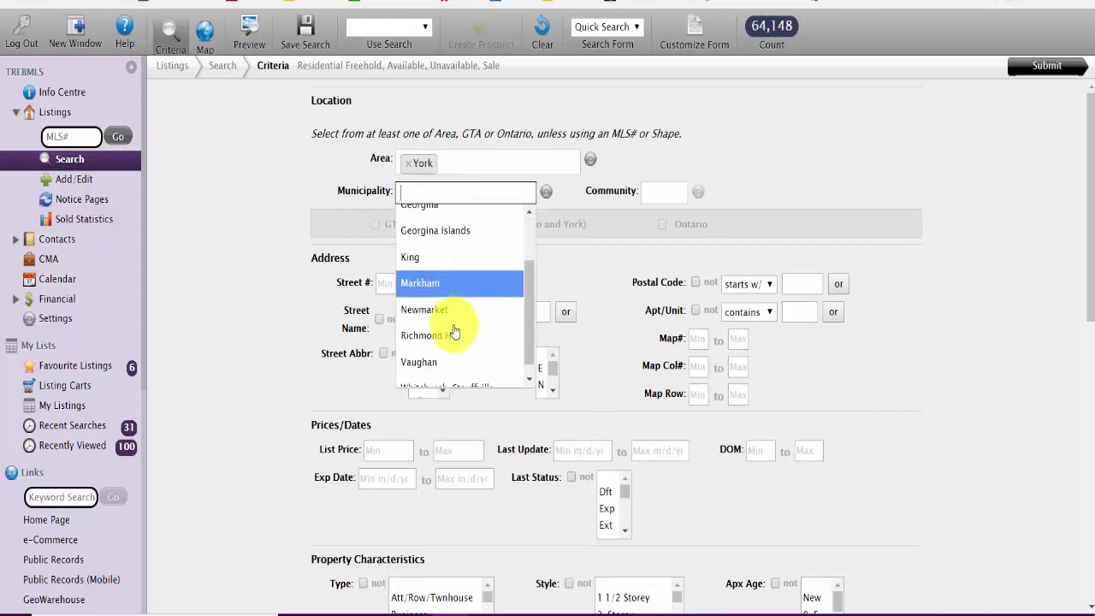
left_click(434, 333)
left_click(710, 192)
scroll(685, 282, "down", 2)
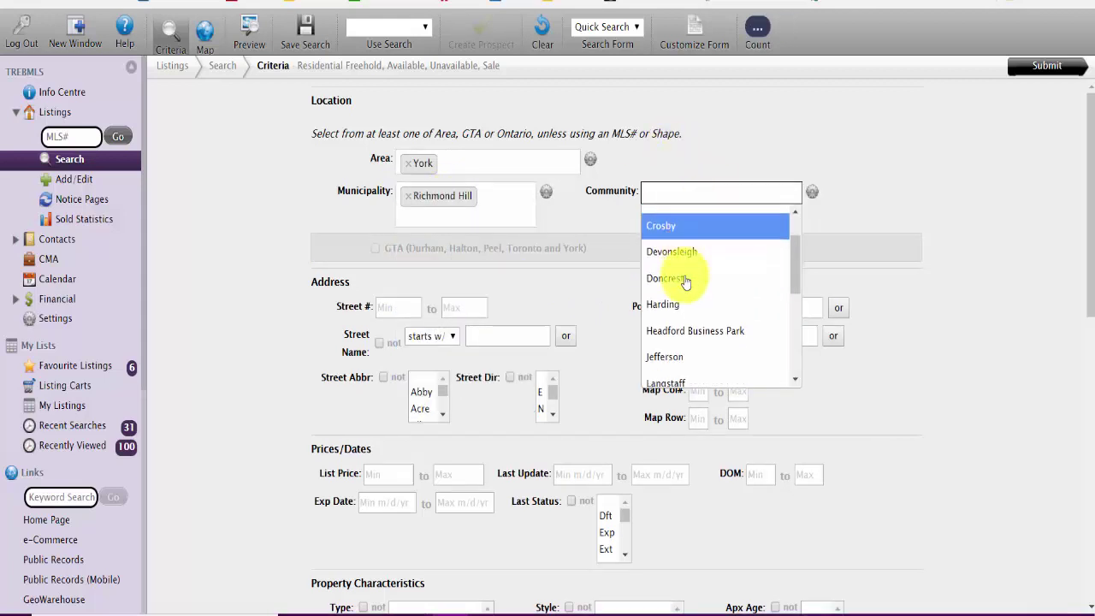
scroll(676, 274, "down", 1)
left_click(655, 246)
Step: Enter street name 'barn swallow' and Last Update minimum 6/1/2018, then run the search
left_click(385, 306)
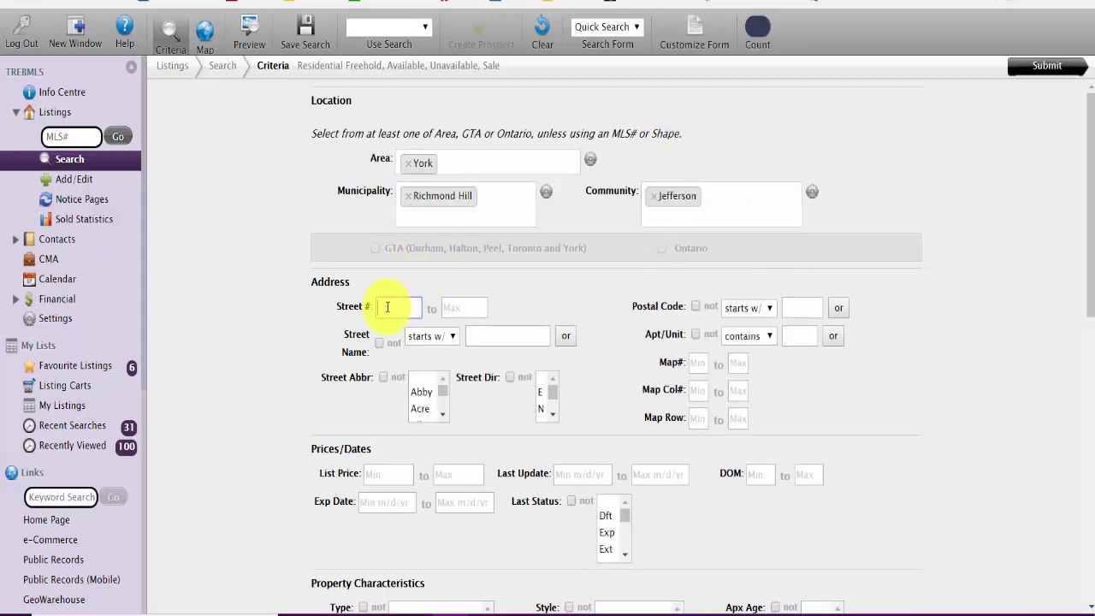
left_click(489, 337)
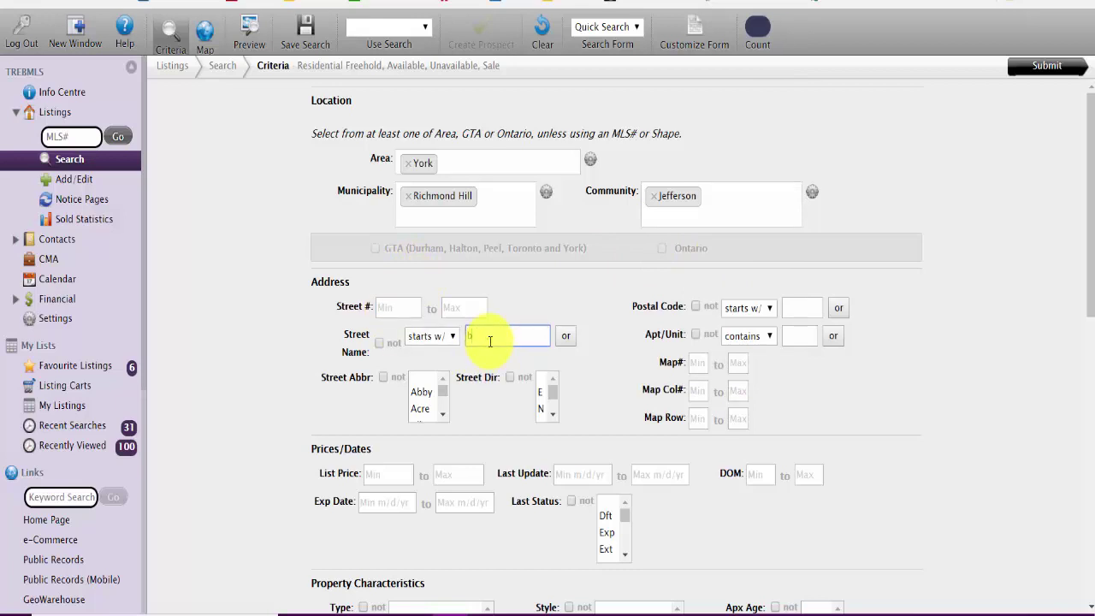
type("barr")
type(" swallow")
left_click(564, 475)
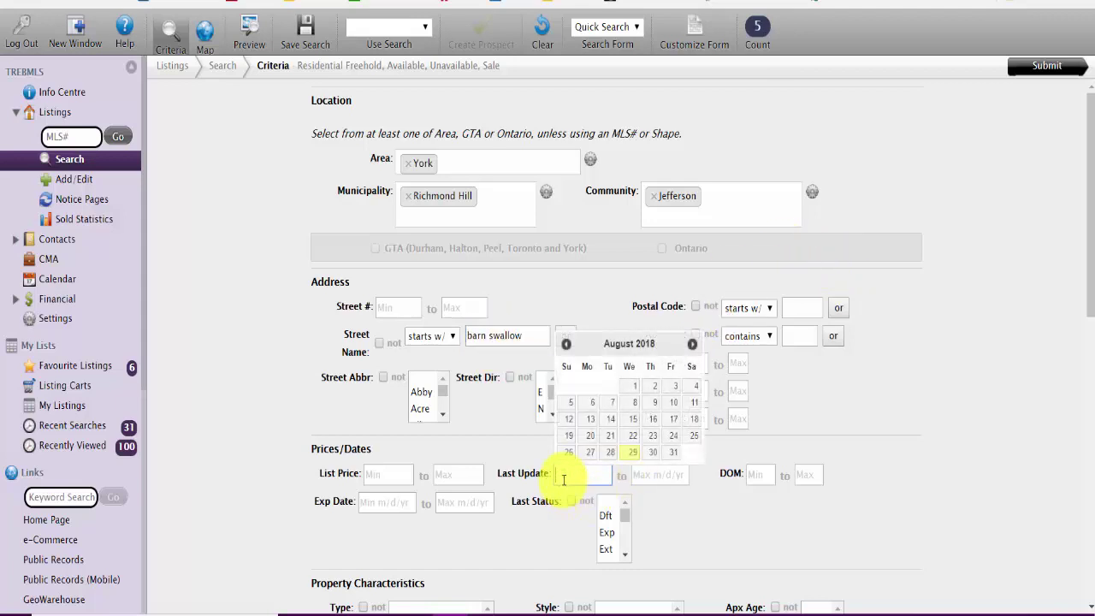
type("6")
type("-1-201")
type("8")
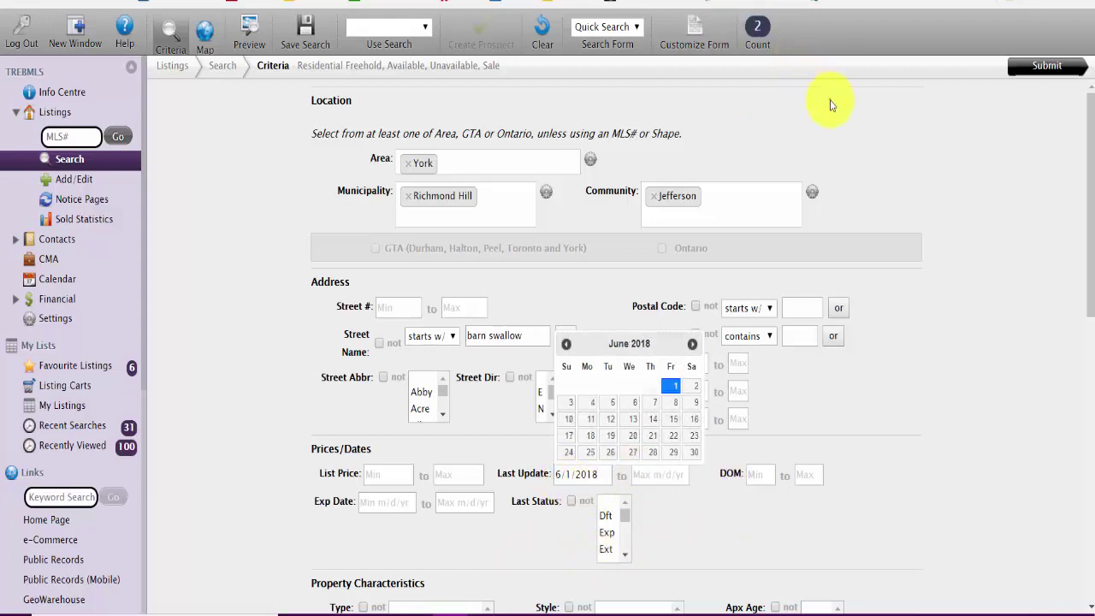
left_click(759, 27)
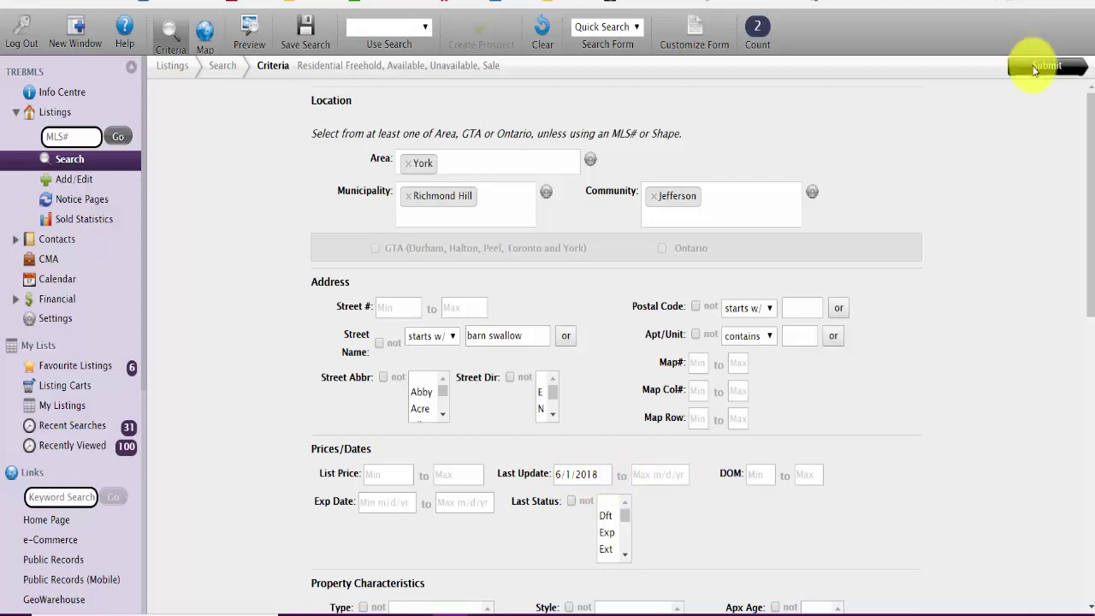
left_click(1035, 67)
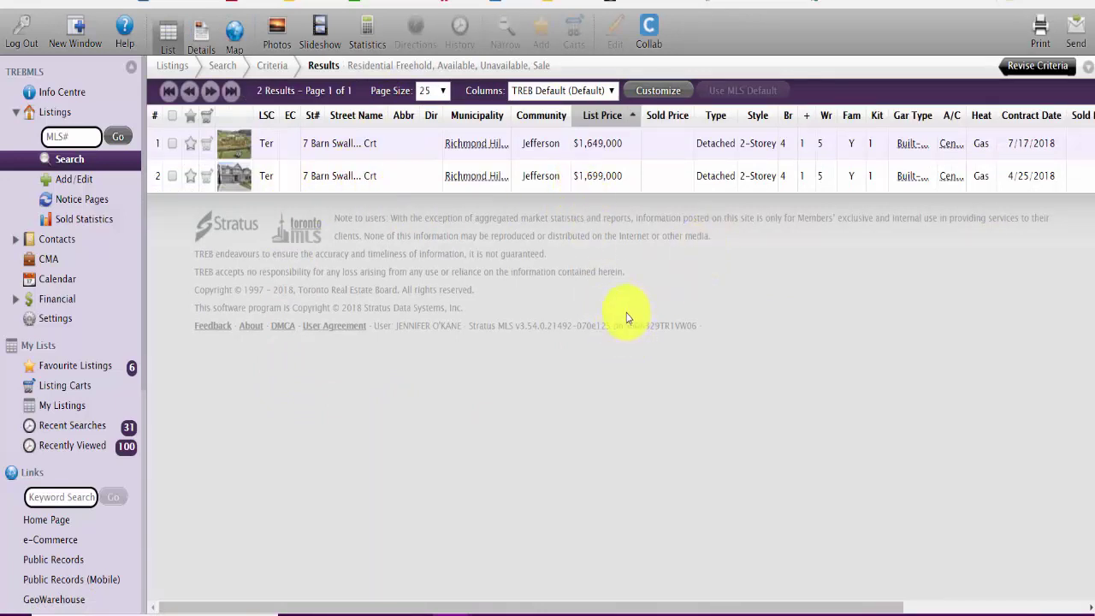
double_click(495, 146)
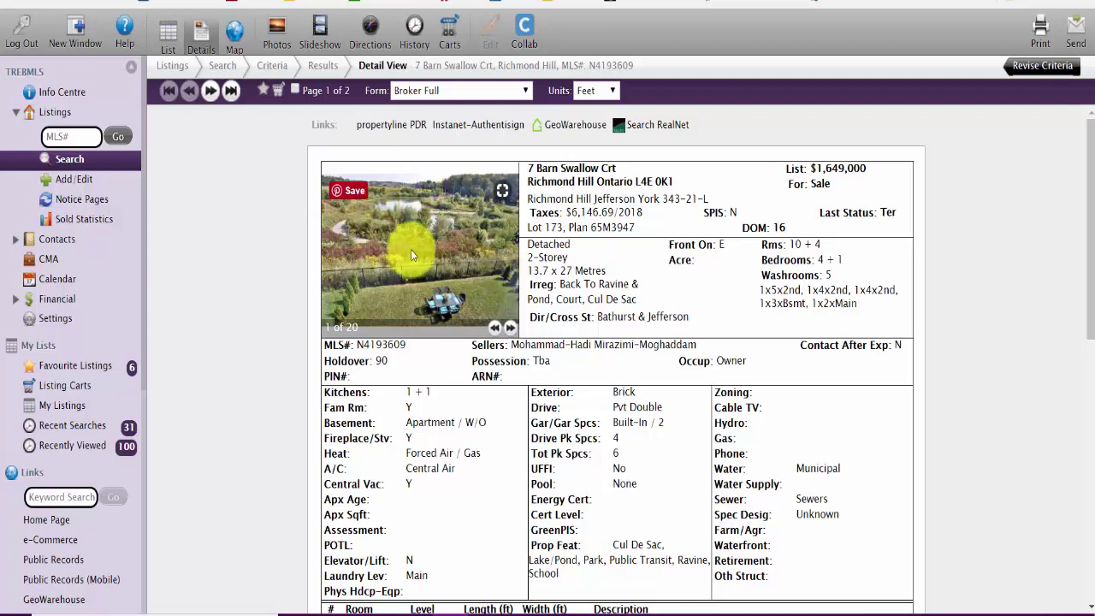
left_click(510, 328)
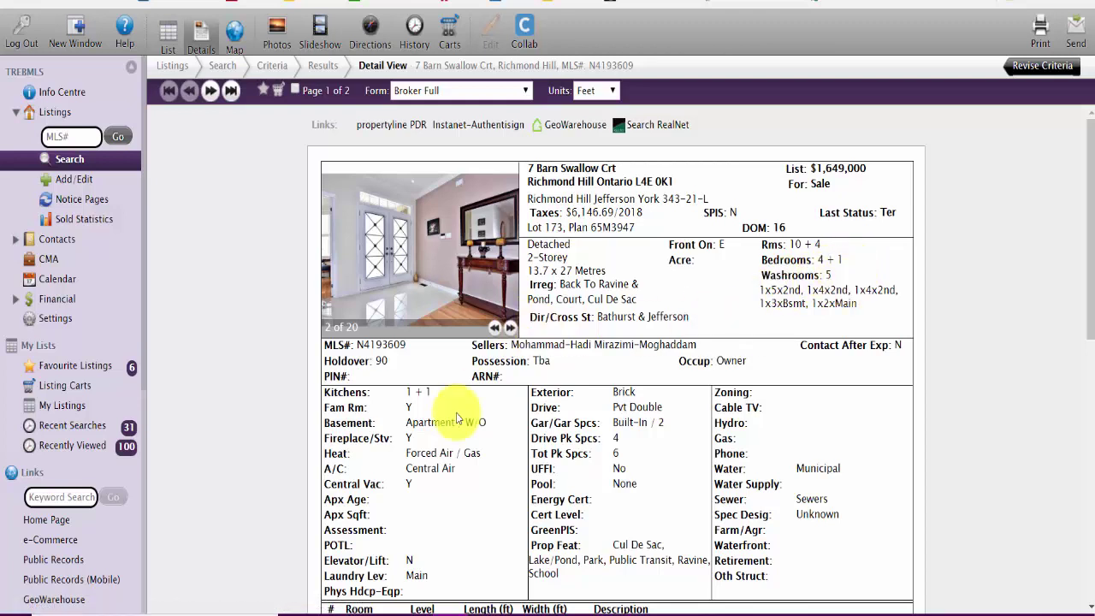
left_click(511, 330)
left_click(511, 330)
left_click(511, 330)
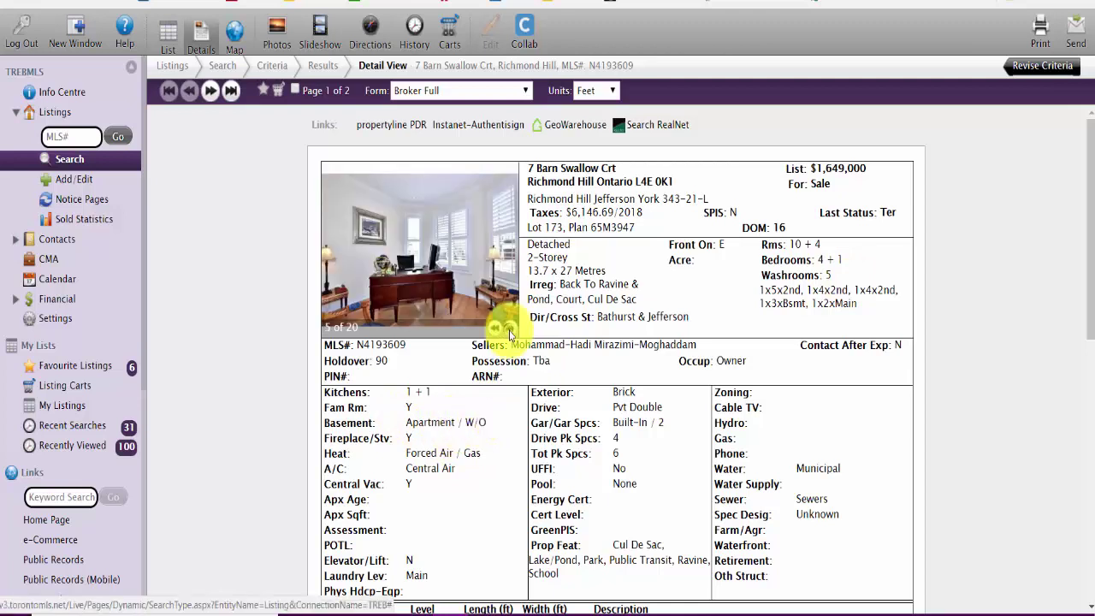
left_click(511, 330)
left_click(511, 331)
left_click(511, 330)
left_click(511, 330)
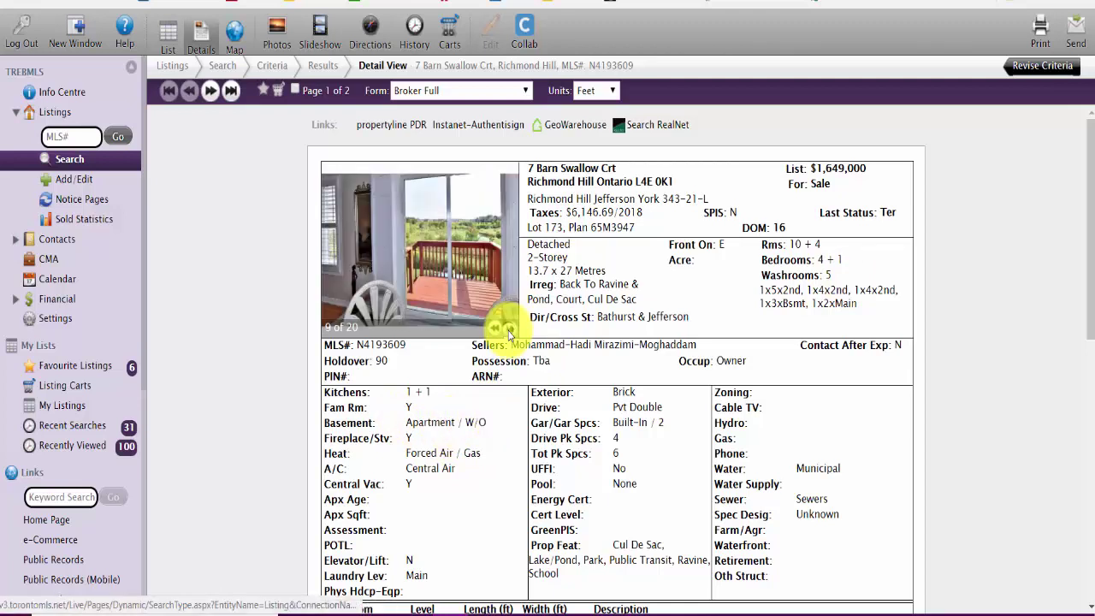
left_click(511, 330)
left_click(510, 330)
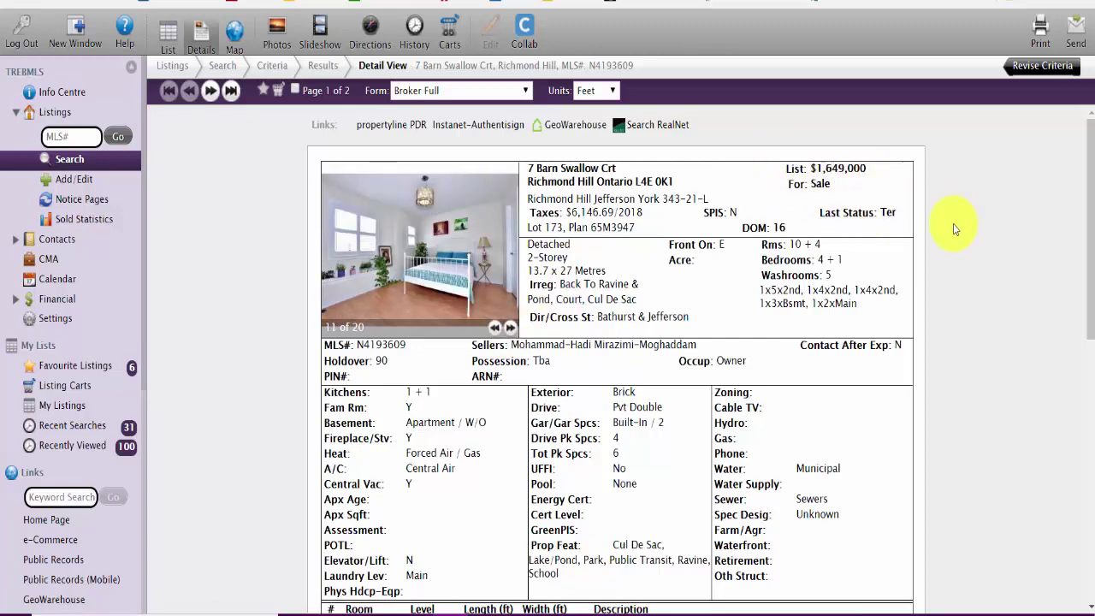
scroll(953, 223, "down", 5)
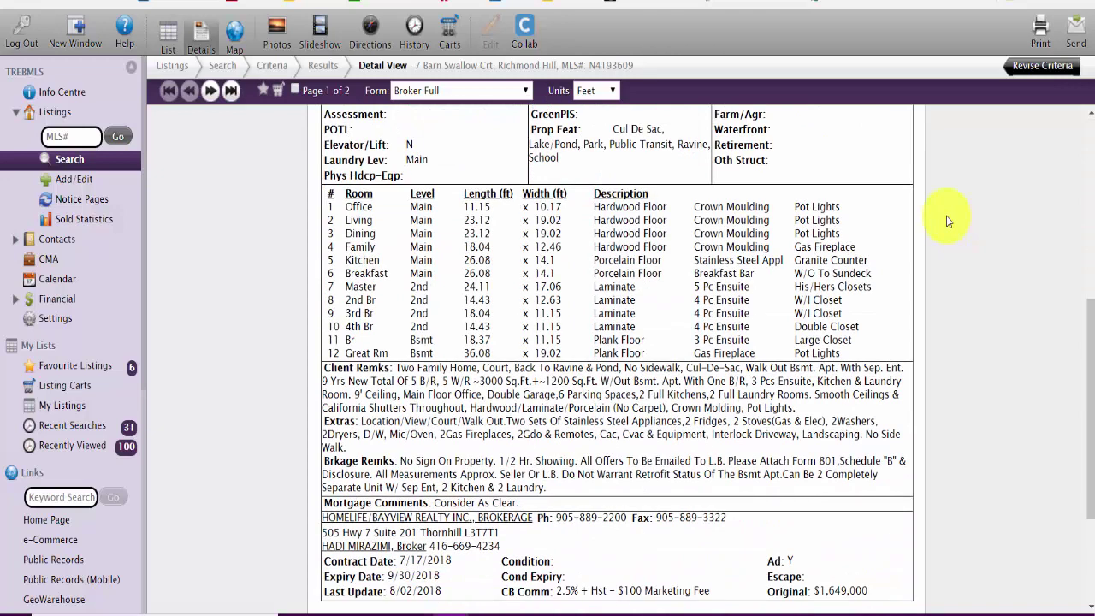
scroll(946, 215, "up", 3)
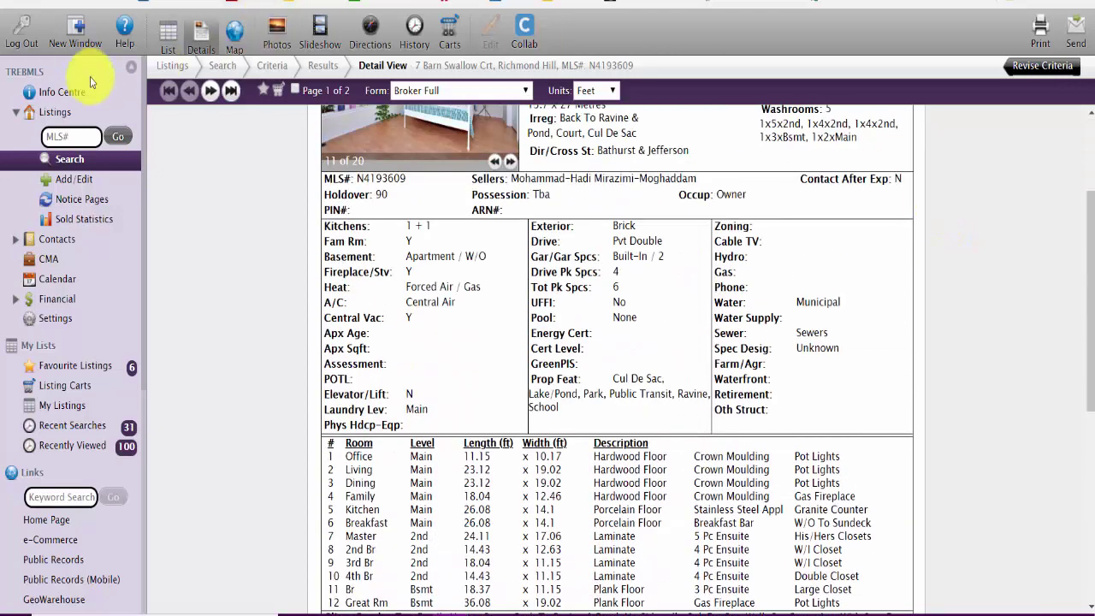
left_click(277, 90)
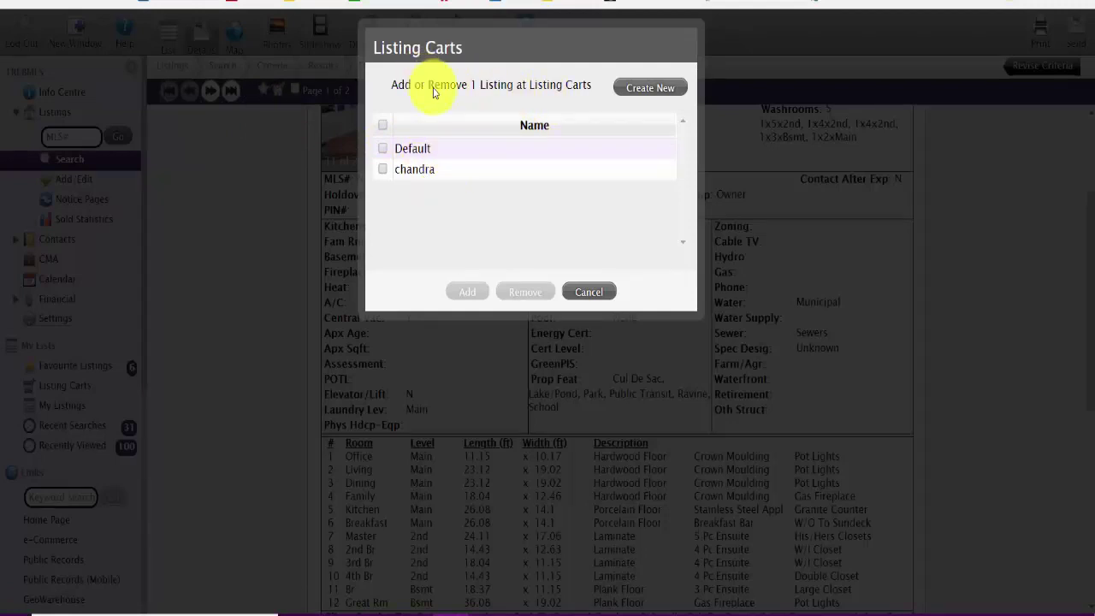
left_click(639, 90)
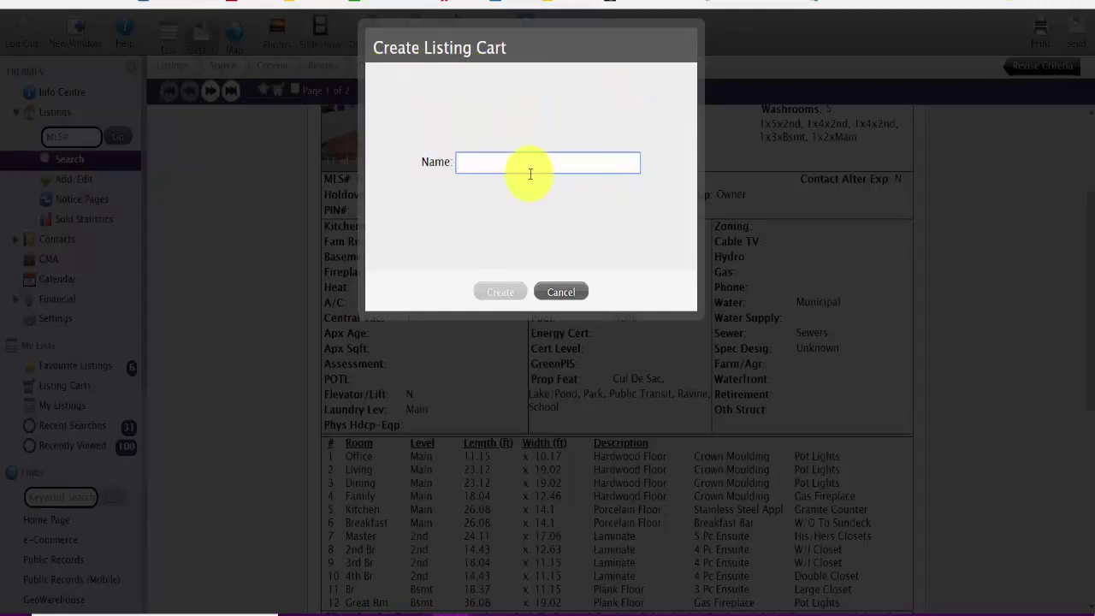
type("Barn Swallow")
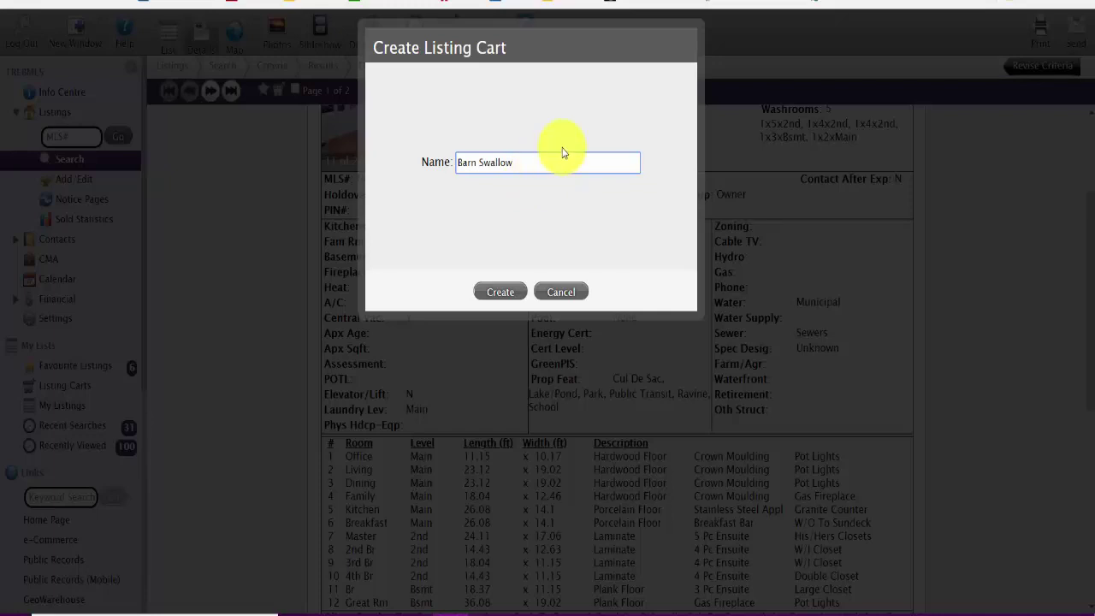
left_click(500, 292)
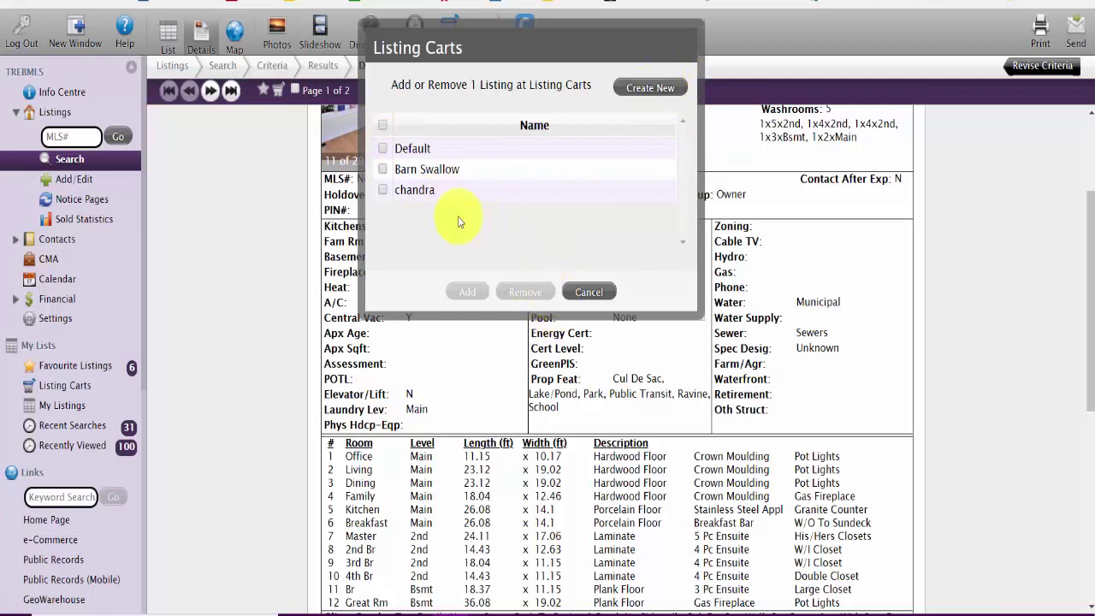
left_click(445, 170)
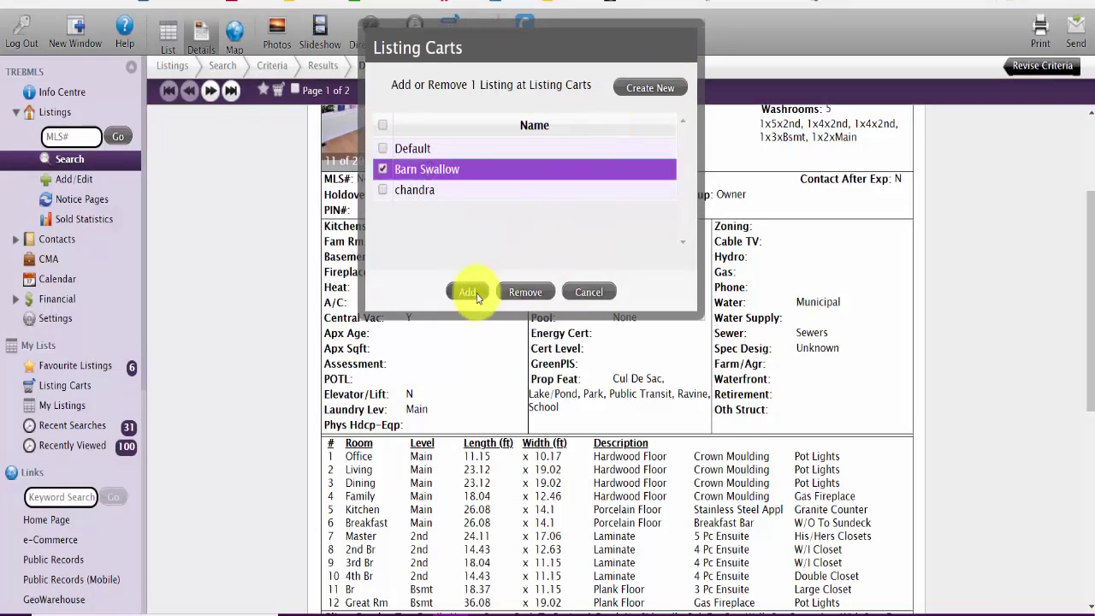
left_click(467, 292)
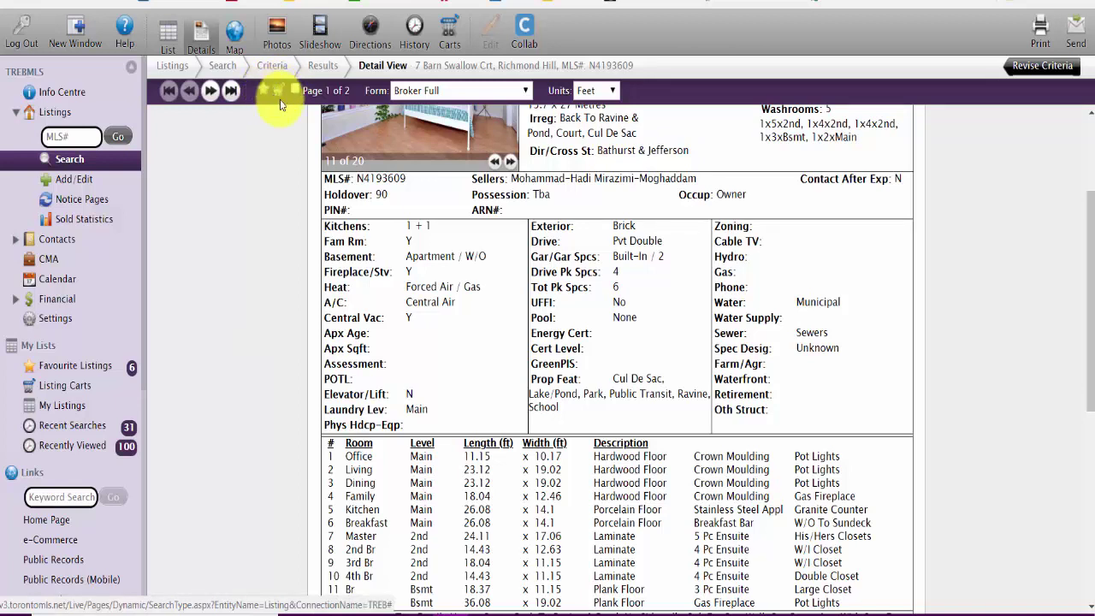
left_click(278, 92)
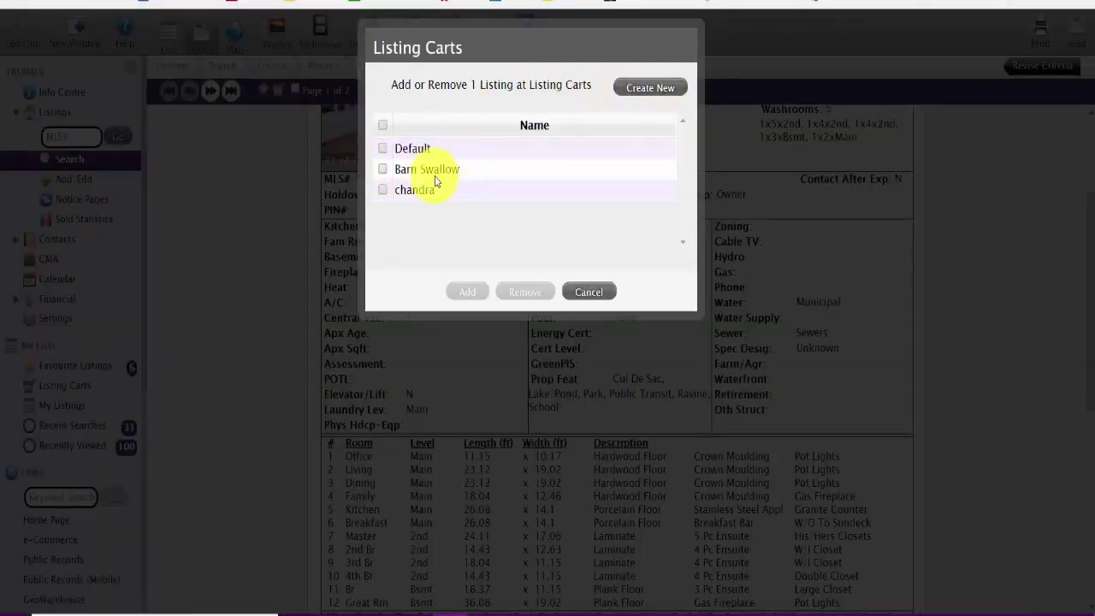
left_click(384, 169)
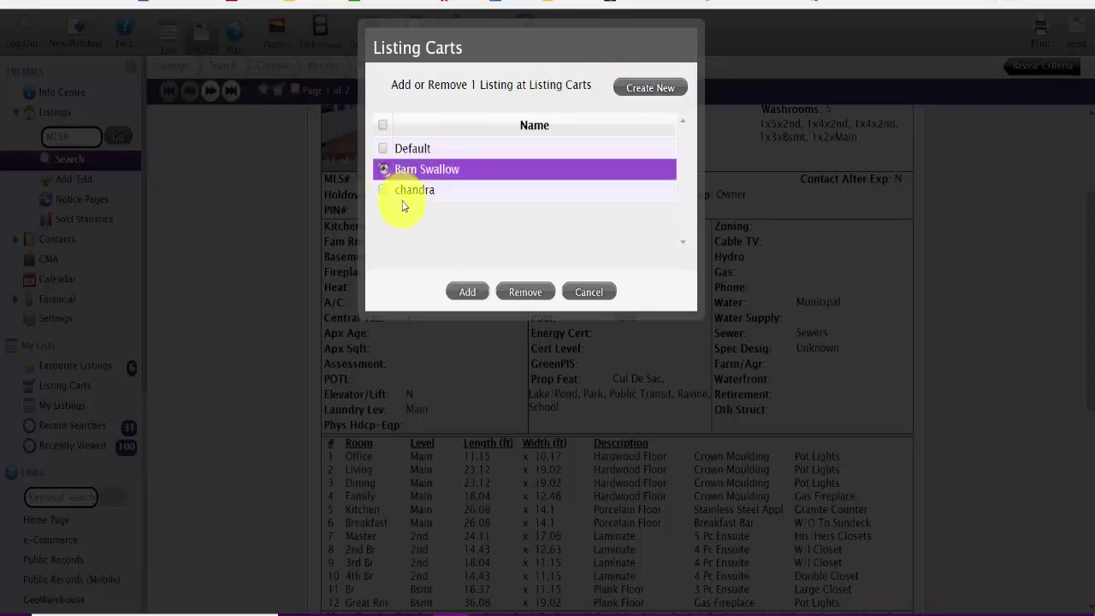
left_click(466, 292)
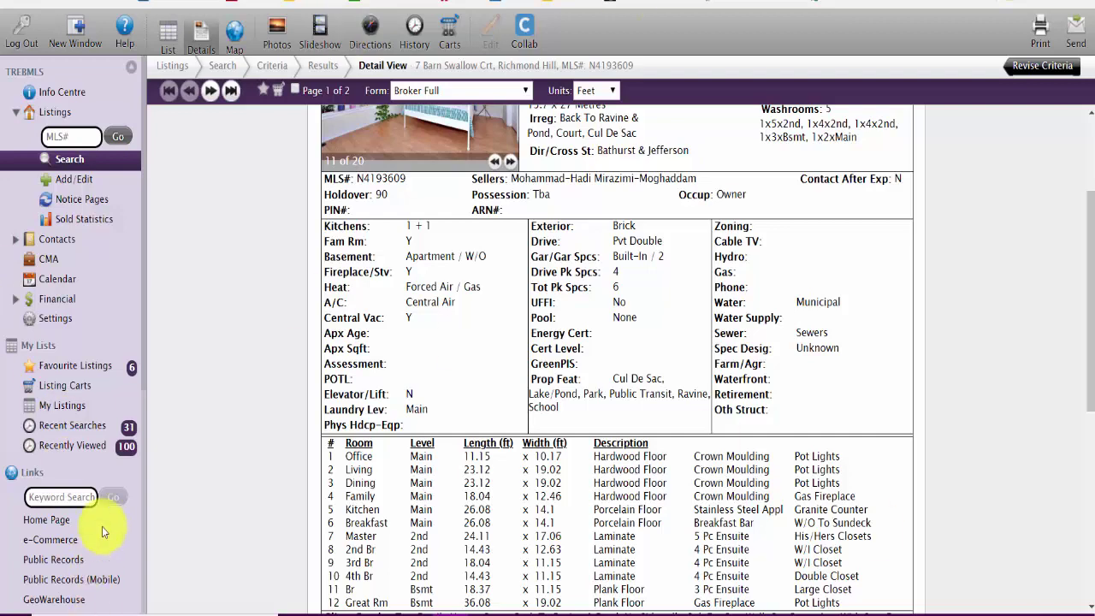
left_click(56, 385)
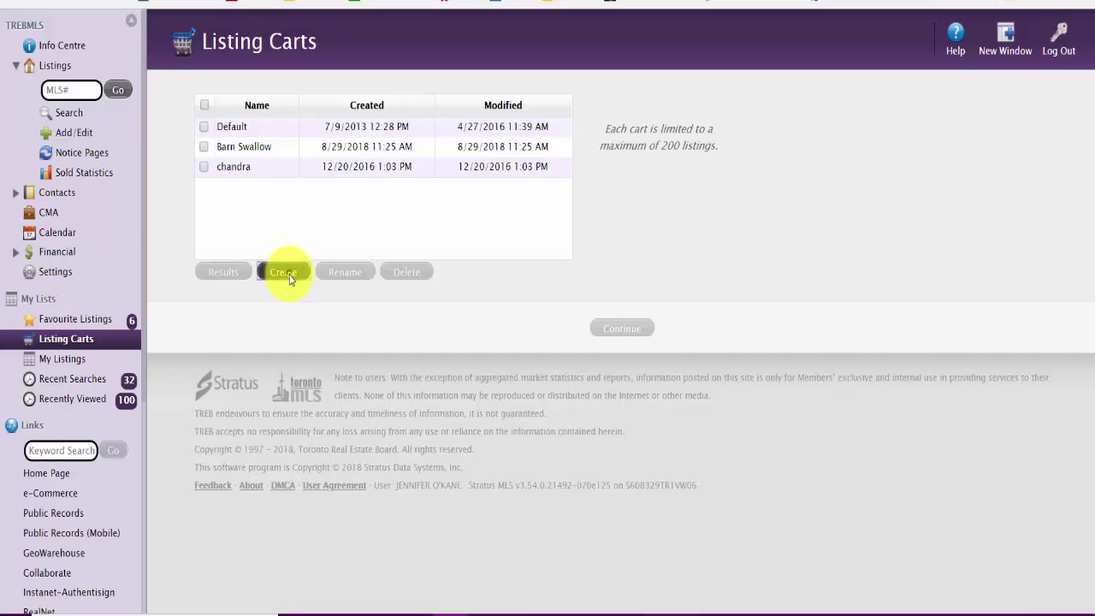
Step: Create a new listing cart named 'cma test' on the Listing Carts page
left_click(283, 272)
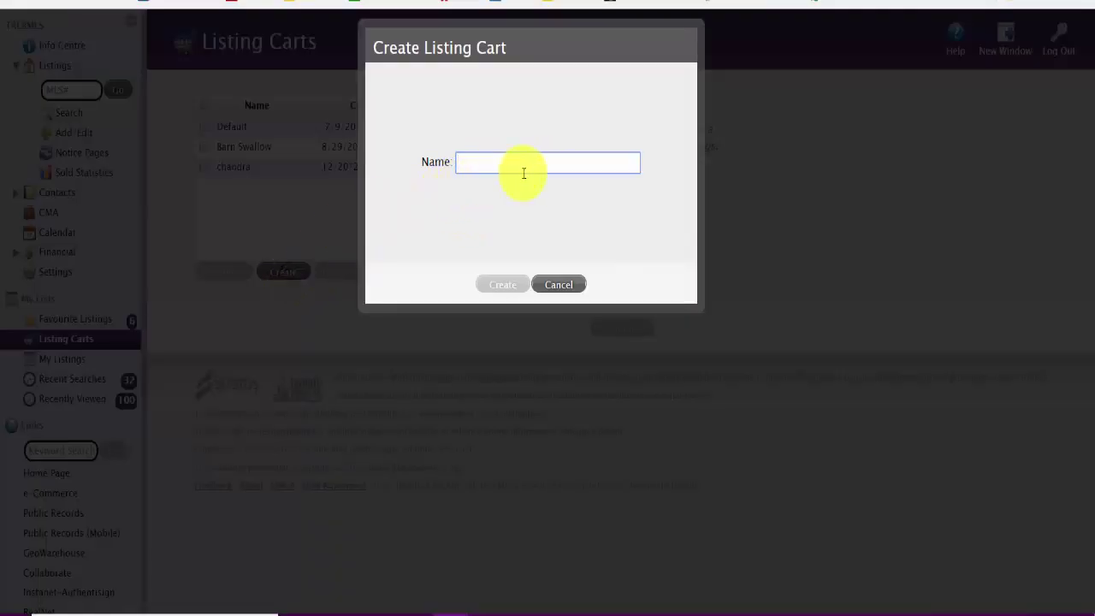
type("cma test")
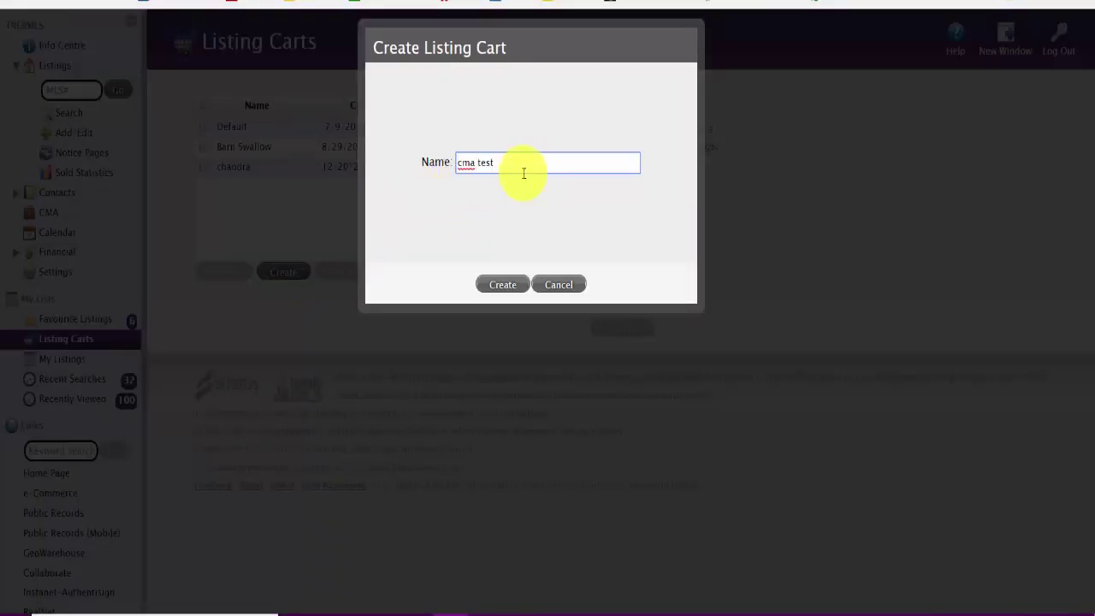
left_click(505, 285)
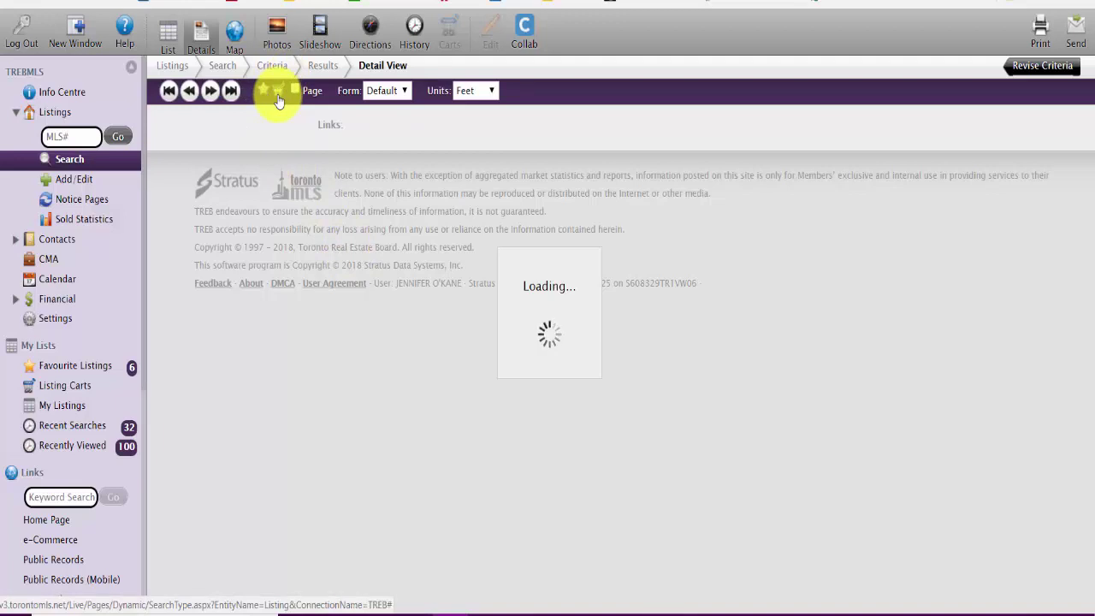
Step: Start a fresh Residential Freehold sale search that includes Unavailable listings
left_click(69, 160)
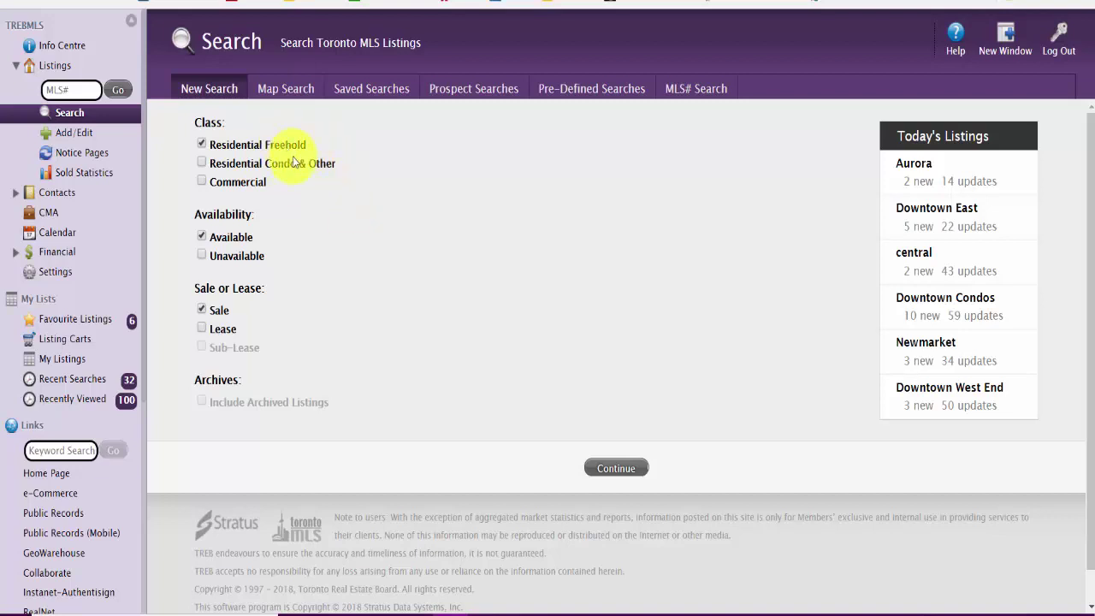
left_click(202, 255)
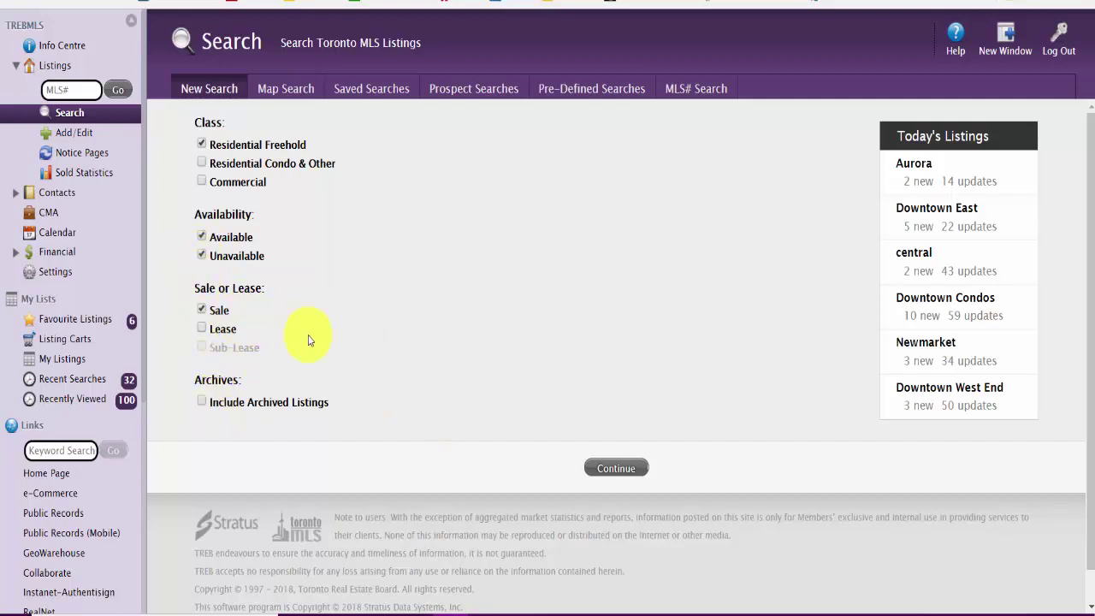
left_click(630, 469)
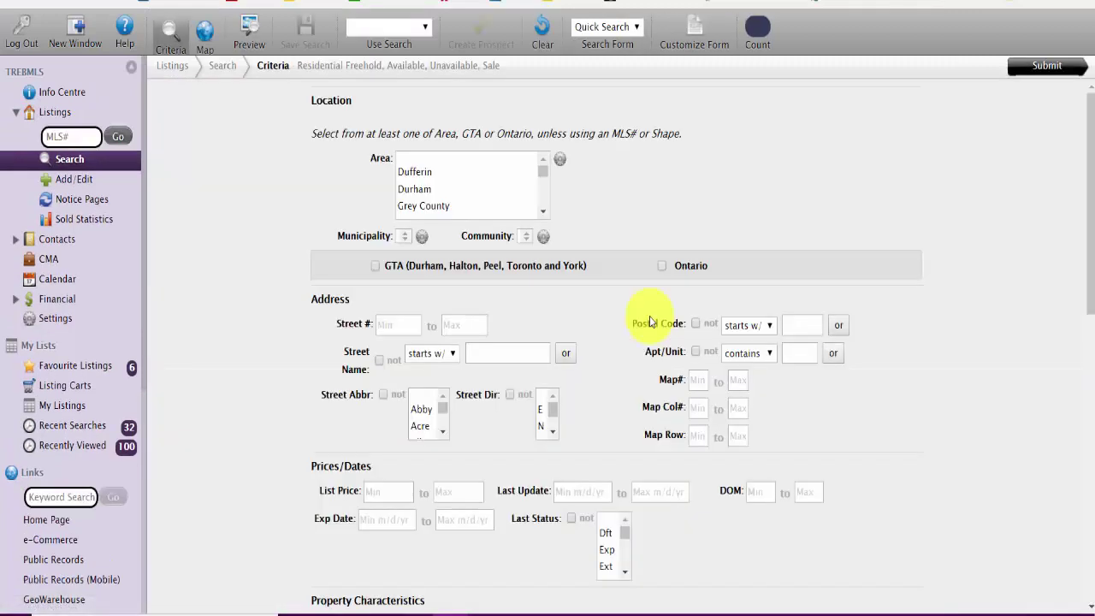
Step: Limit the search to area York, municipality Richmond Hill, community Jefferson
left_click(592, 159)
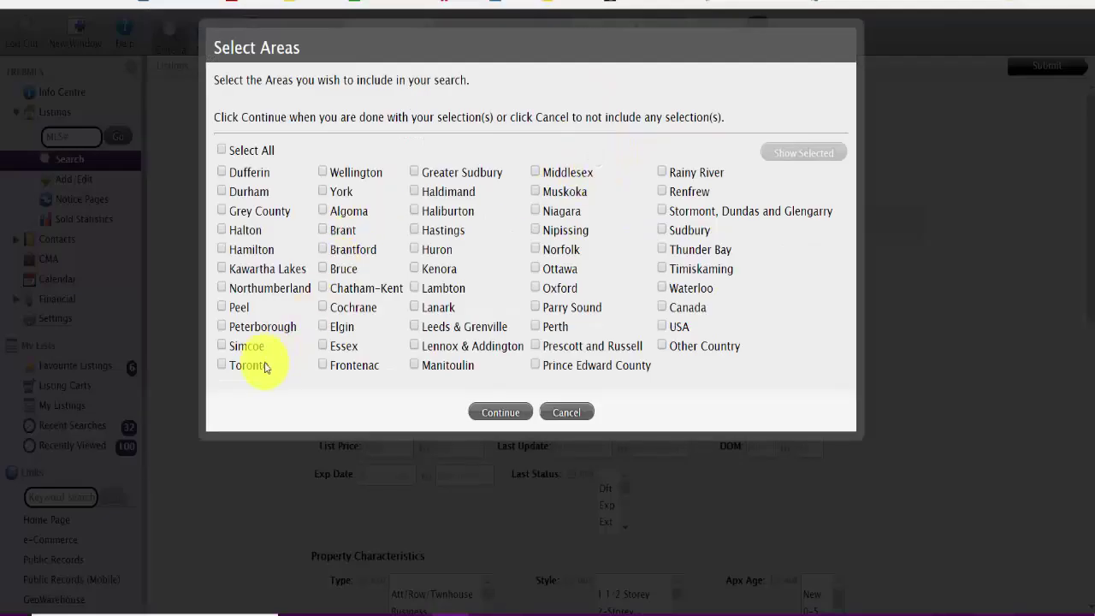
left_click(336, 193)
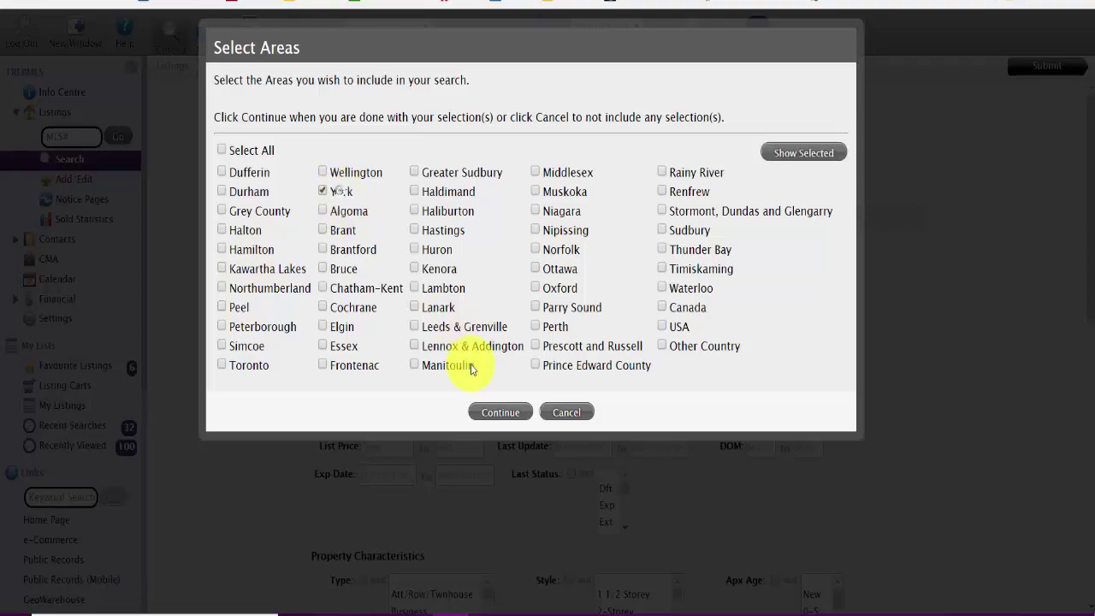
left_click(500, 413)
left_click(494, 190)
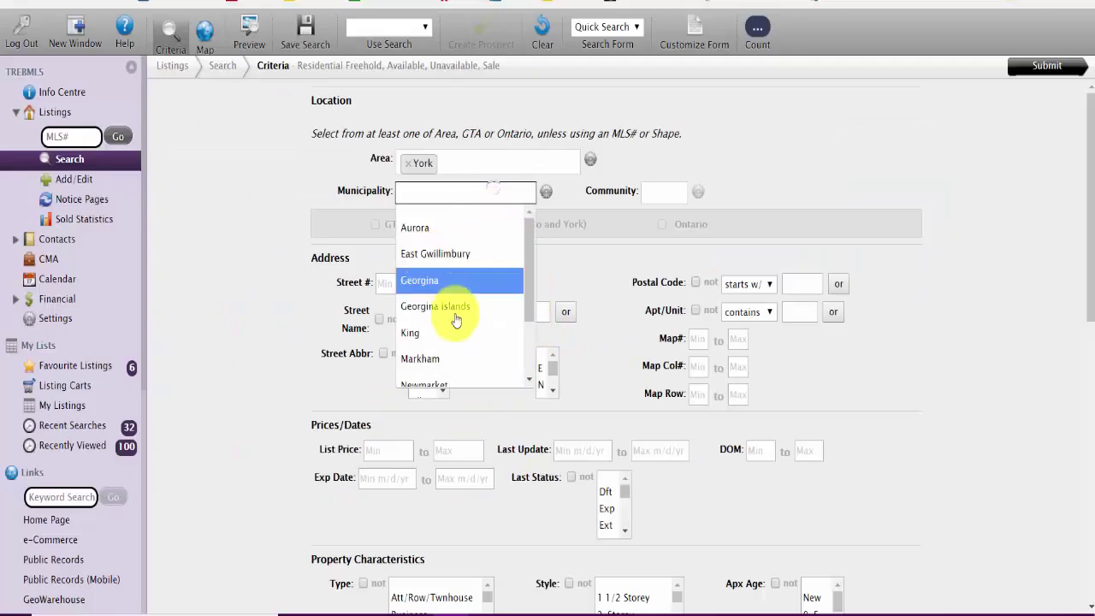
scroll(453, 351, "down", 2)
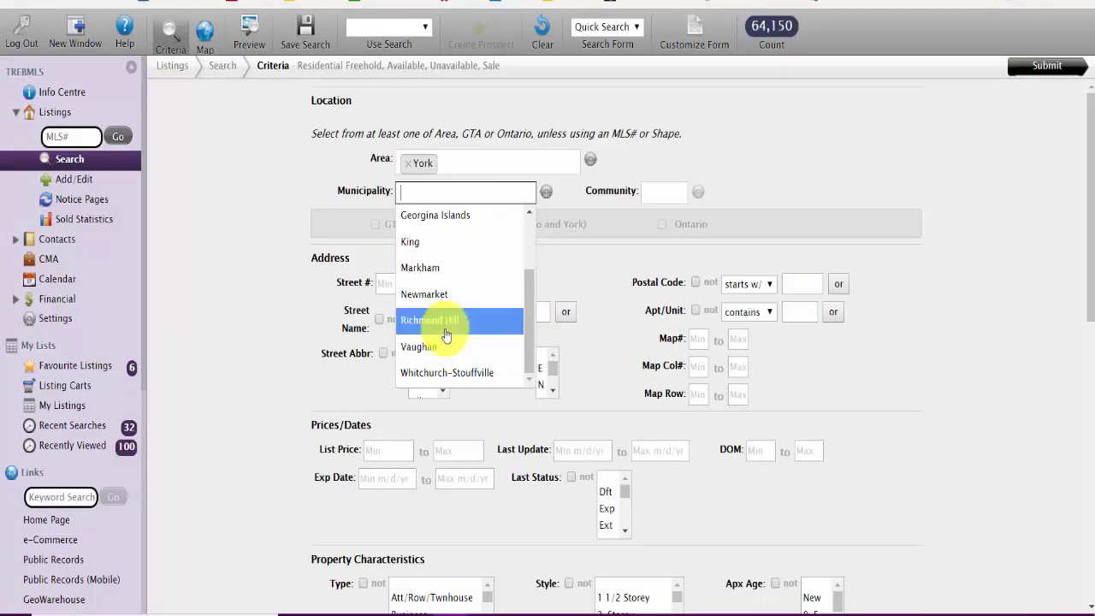
left_click(446, 335)
left_click(650, 190)
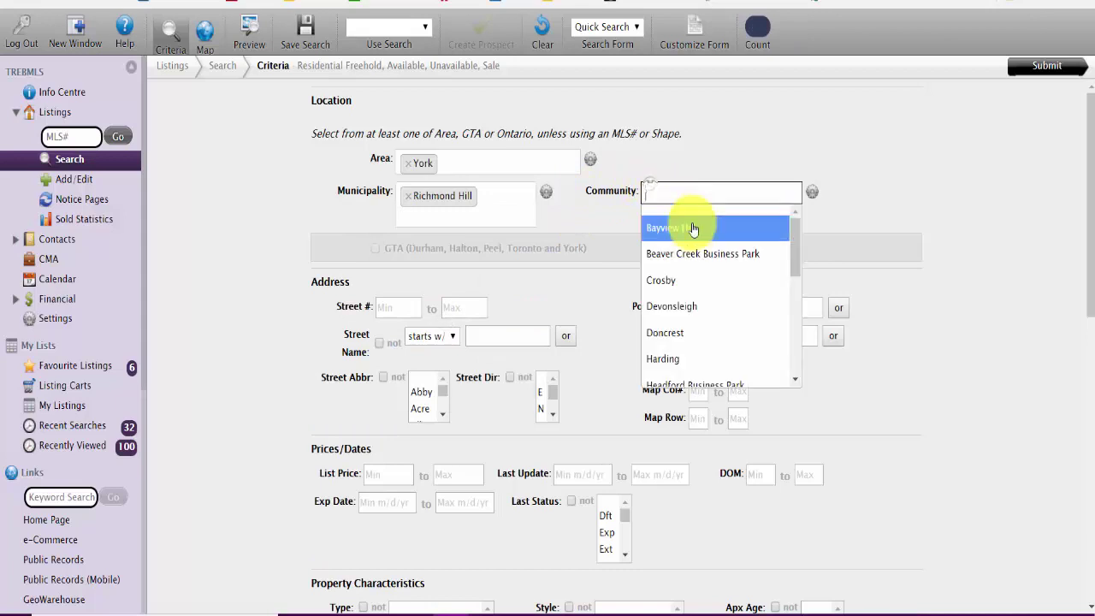
scroll(714, 340, "down", 2)
left_click(704, 334)
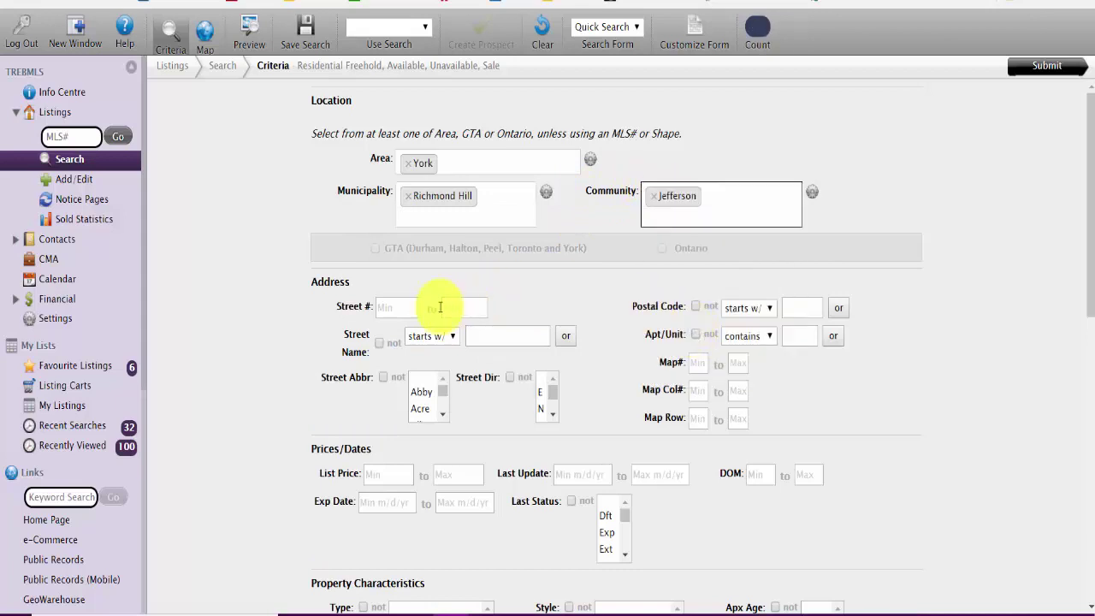
Step: Select Last Status values New through Sld, bringing the count to 565 listings
left_click(708, 196)
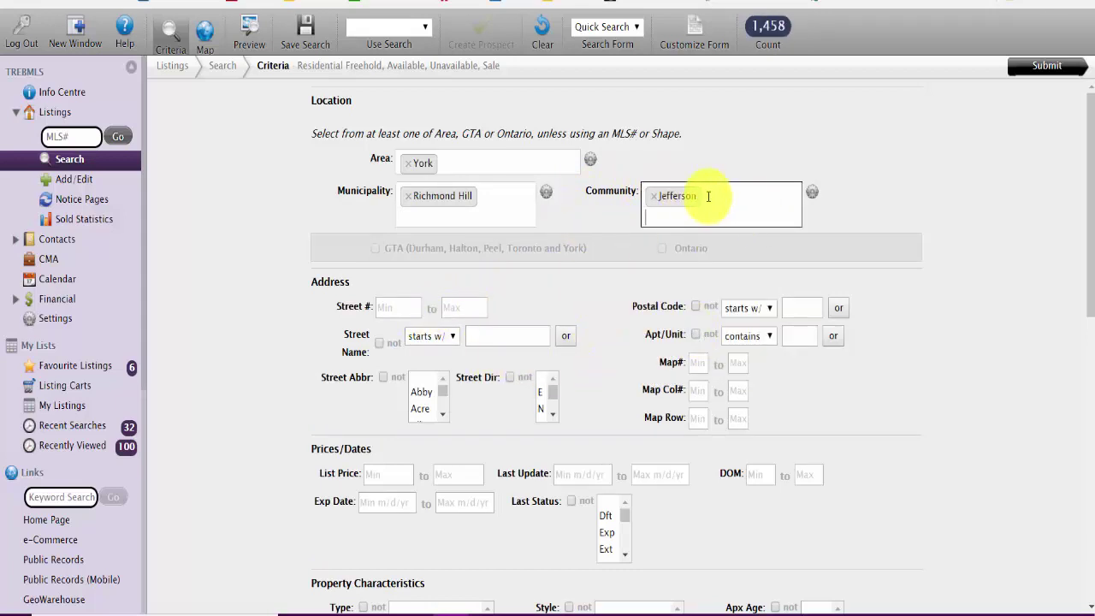
scroll(587, 245, "down", 2)
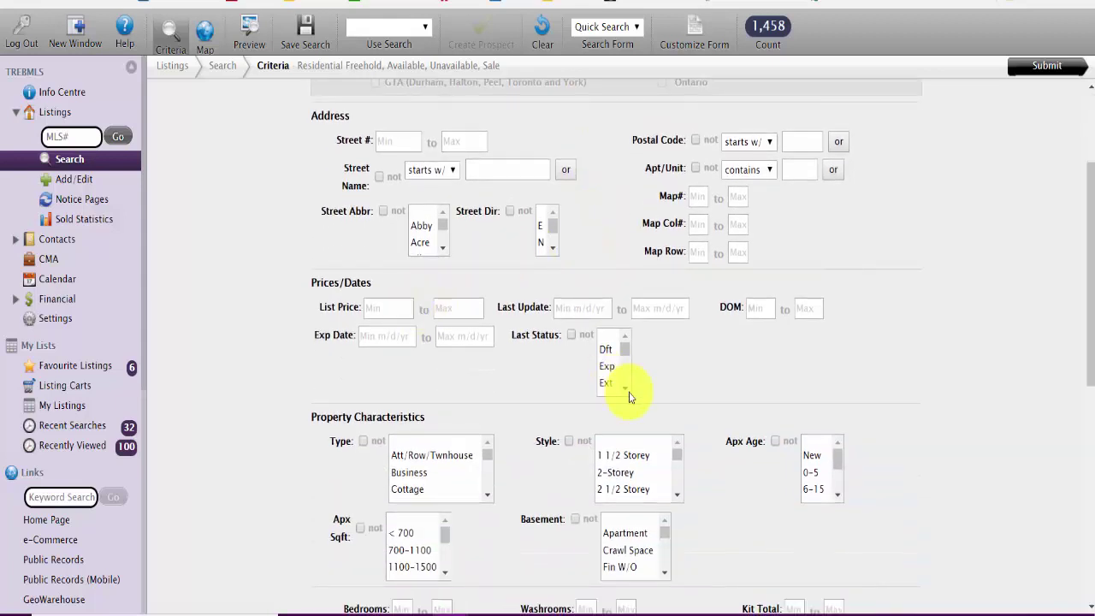
scroll(627, 391, "down", 2)
scroll(621, 385, "down", 2)
left_click(613, 368)
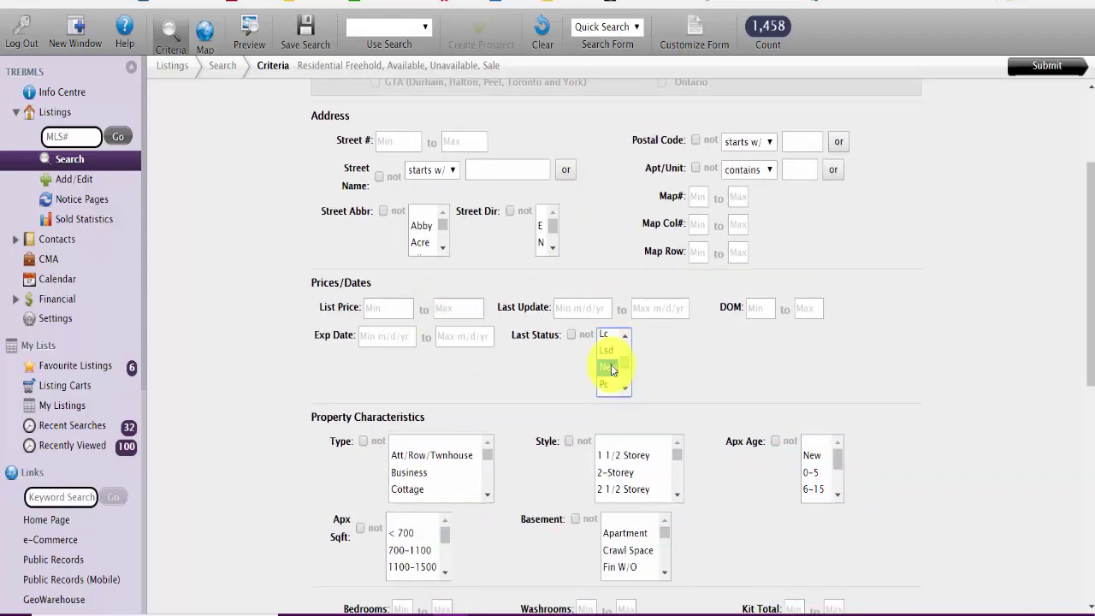
scroll(616, 379, "down", 2)
left_click(613, 383, "shift")
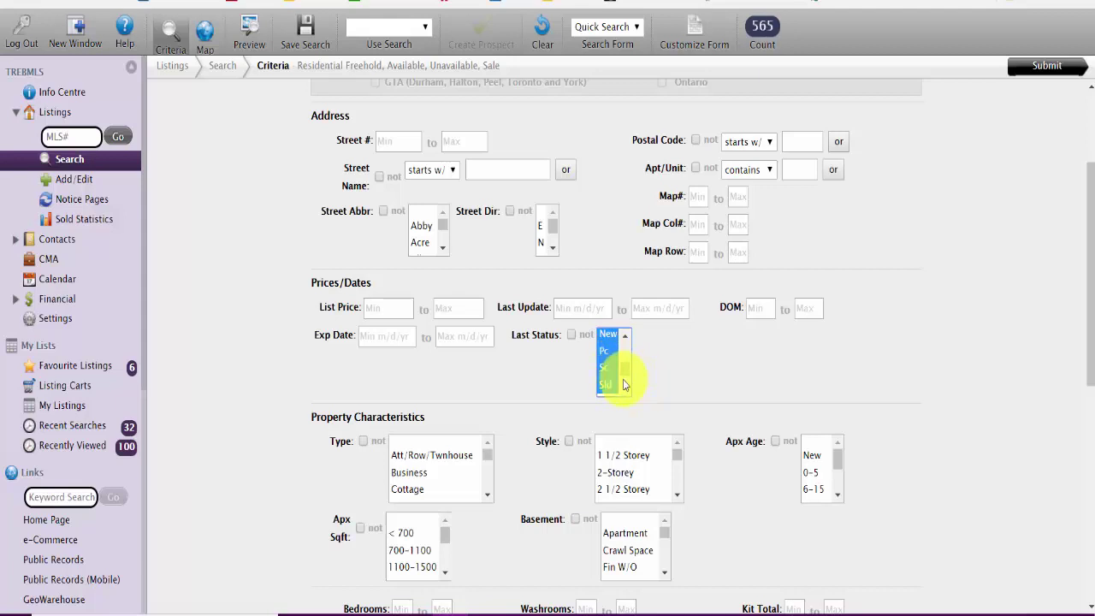
scroll(628, 388, "down", 1)
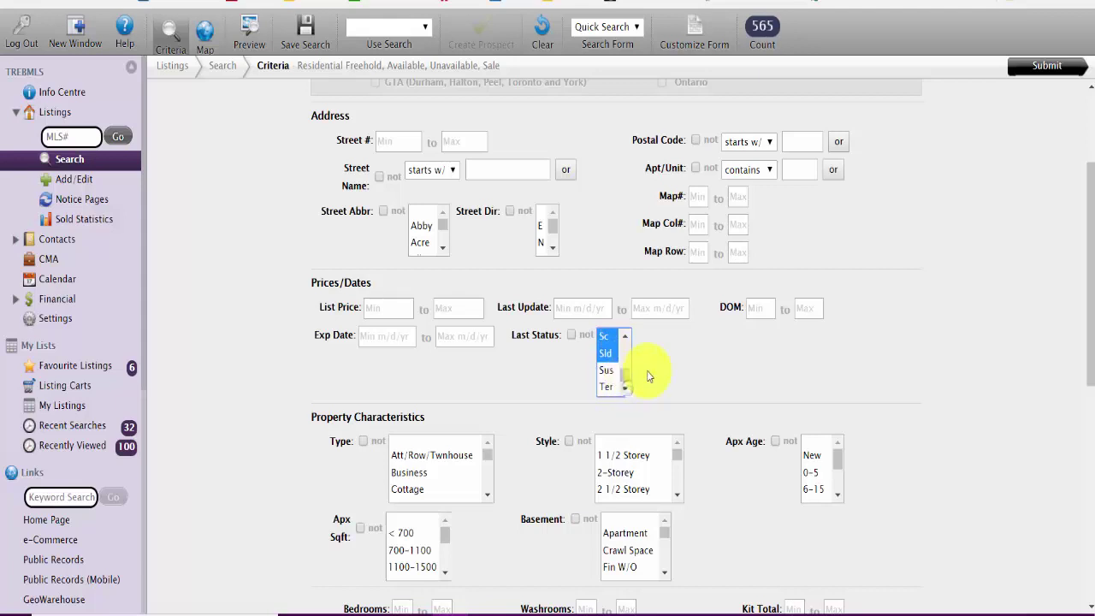
left_click(577, 307)
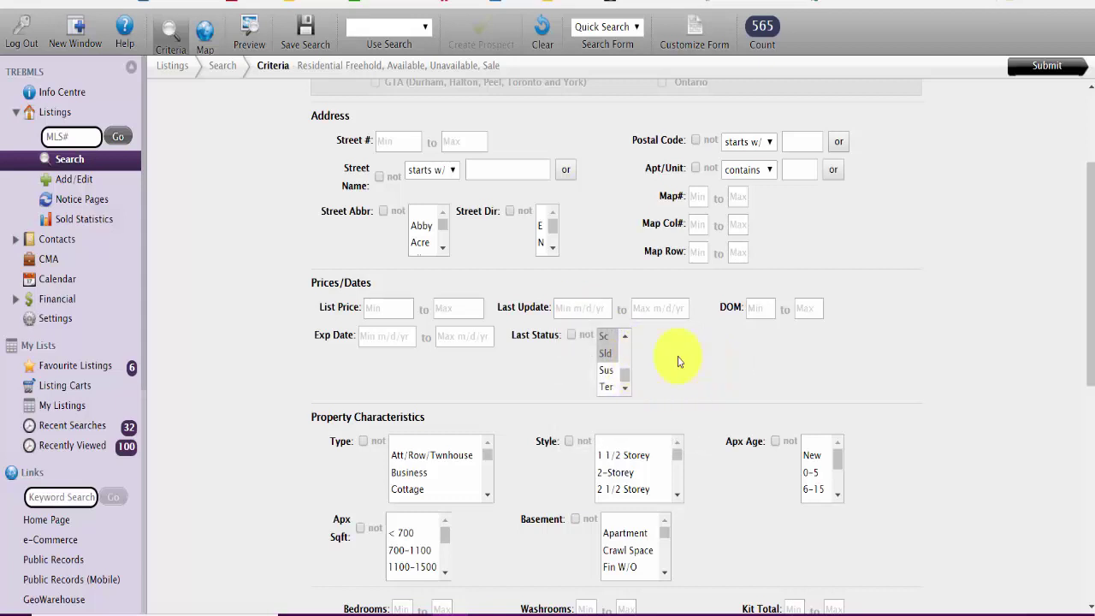
Step: Set the Last Update minimum to June 1, 2018, narrowing results to 126 listings
left_click(599, 304)
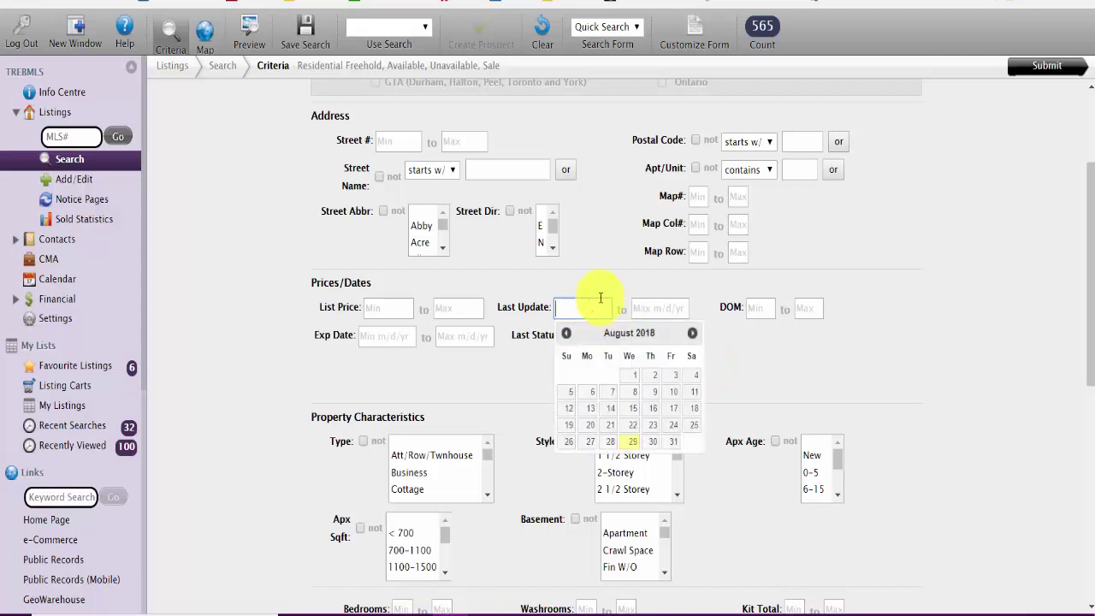
left_click(567, 333)
left_click(566, 333)
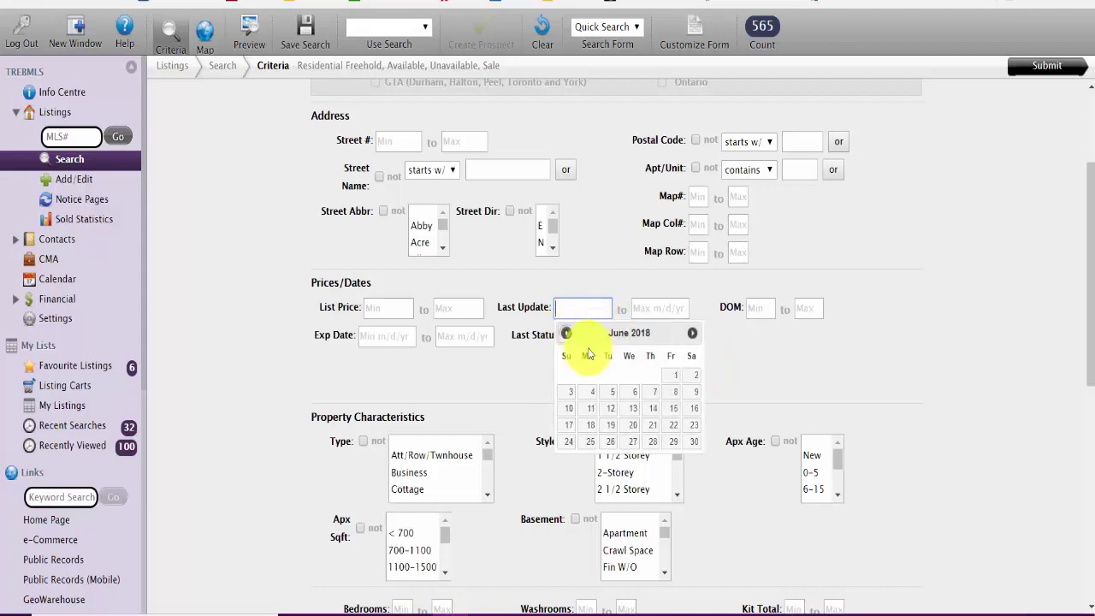
left_click(673, 376)
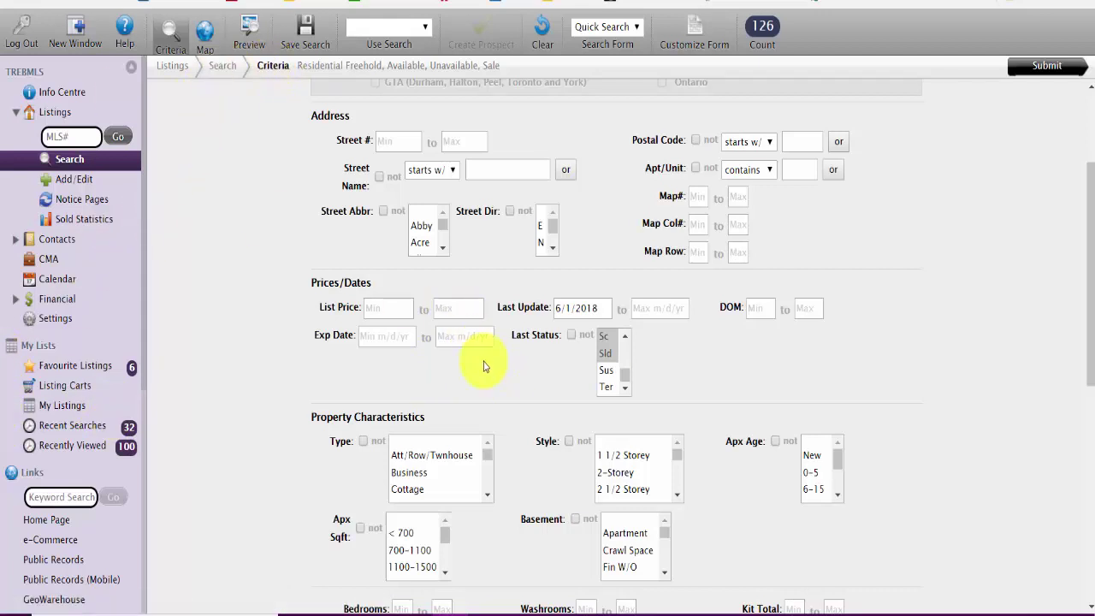
Step: Limit the search to Detached 2-Storey homes with a Finished basement
scroll(482, 361, "down", 1)
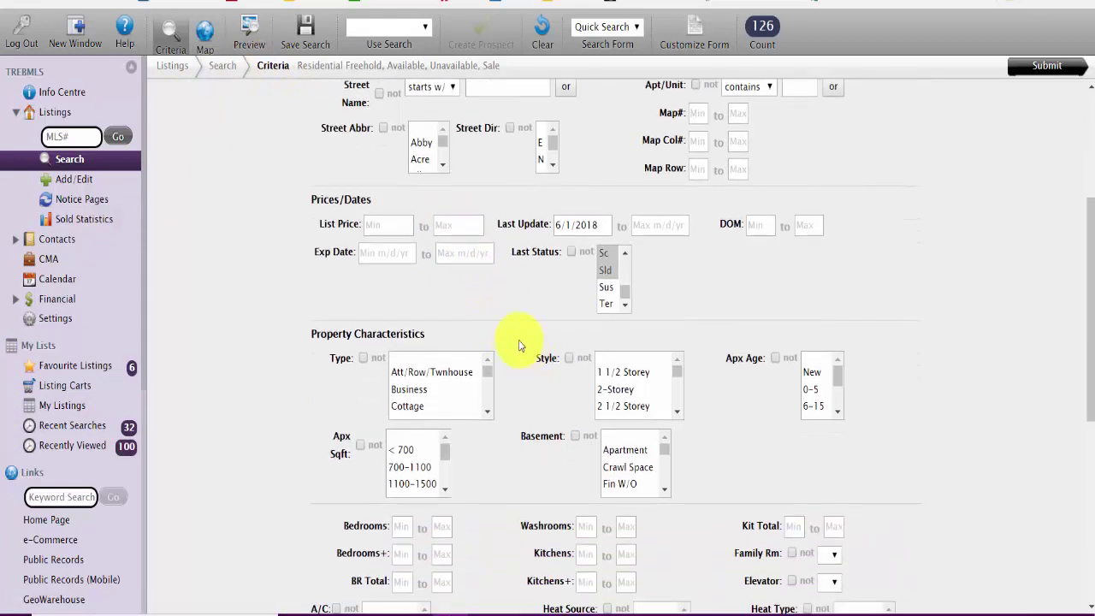
scroll(518, 340, "down", 1)
left_click(488, 328)
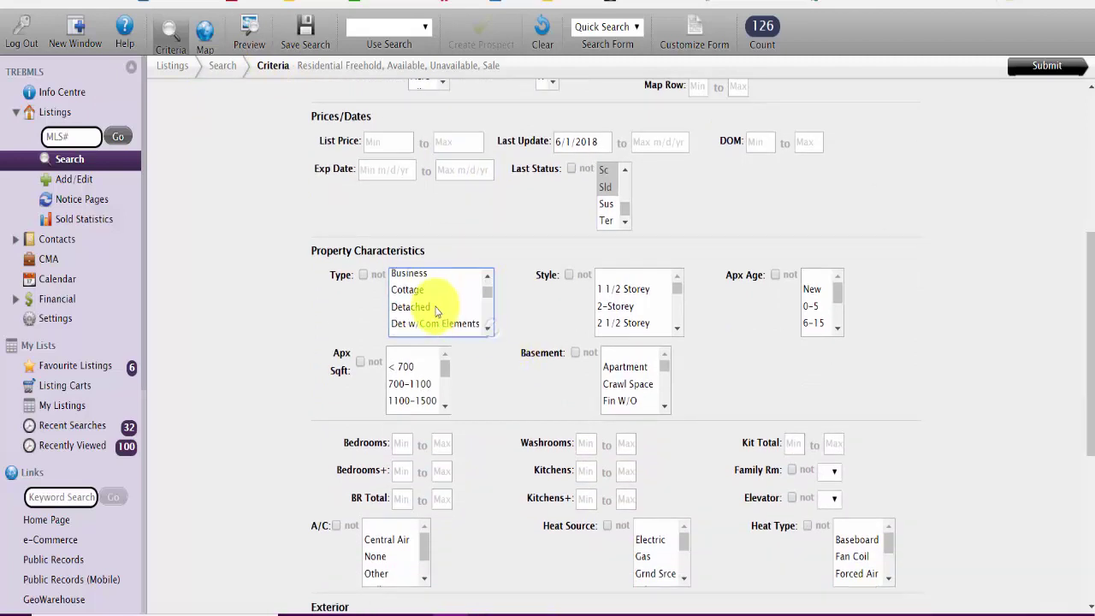
left_click(427, 306)
left_click(636, 307)
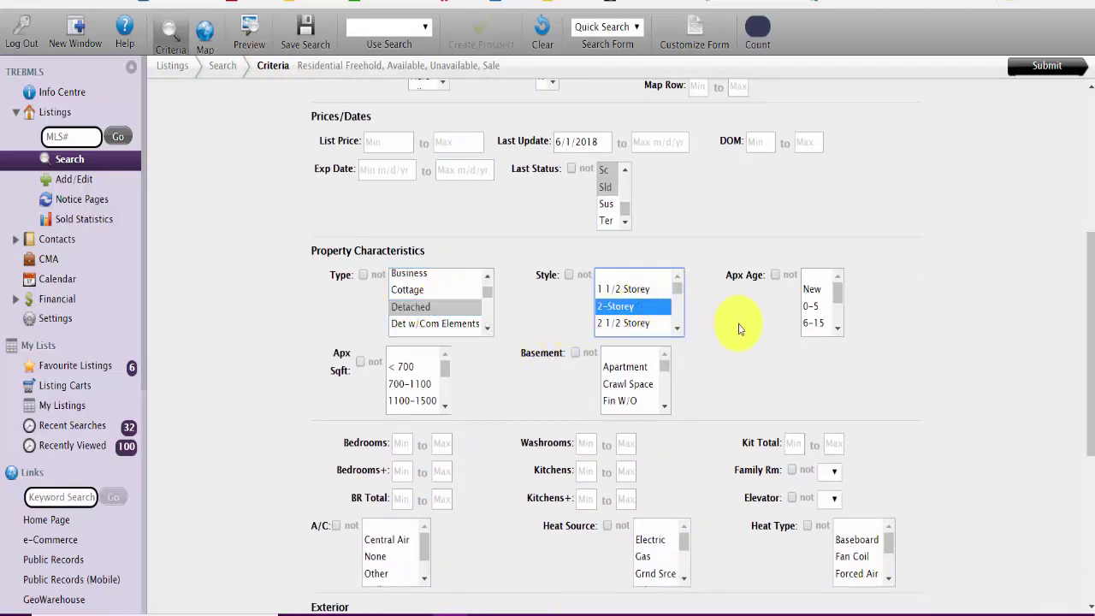
scroll(734, 329, "down", 1)
left_click(665, 322)
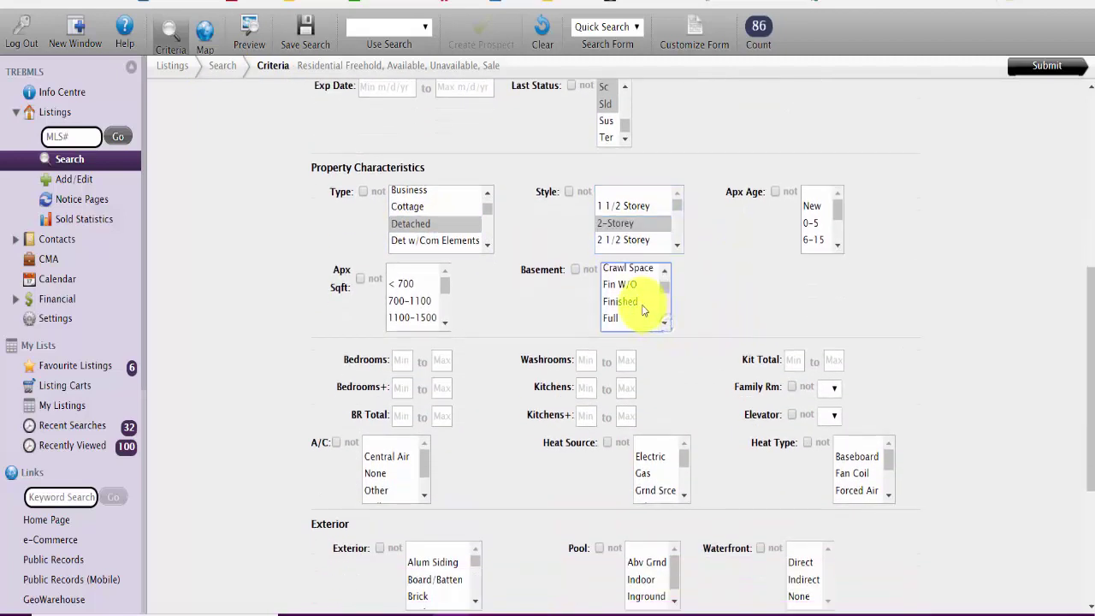
left_click(643, 311)
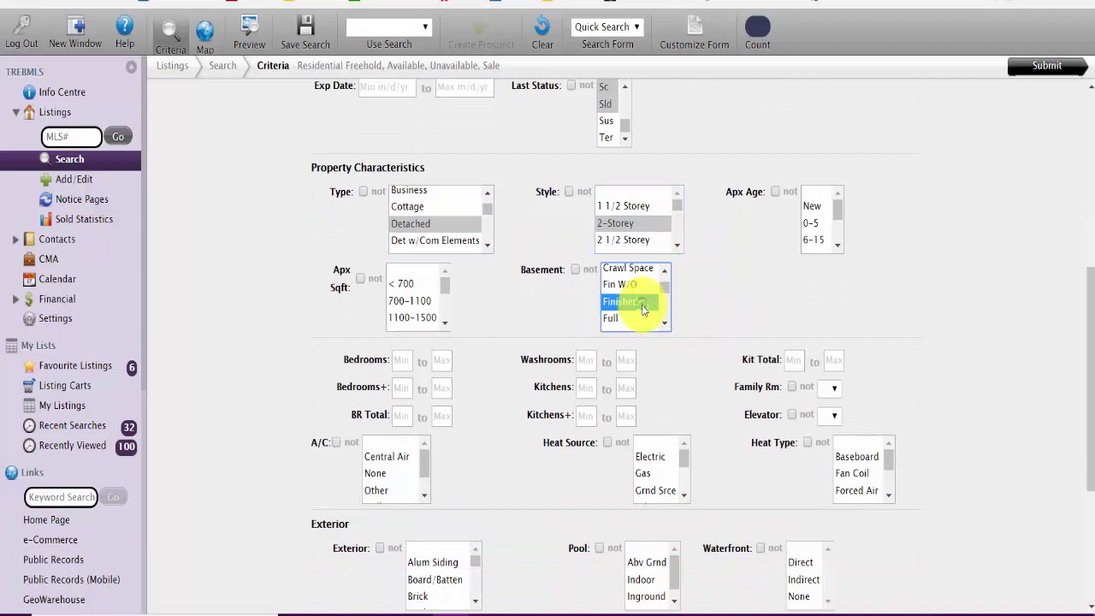
Step: Set minimums of 4 bedrooms, 4 washrooms and 1 kitchen, leaving extra kitchens blank
left_click(400, 362)
type("4")
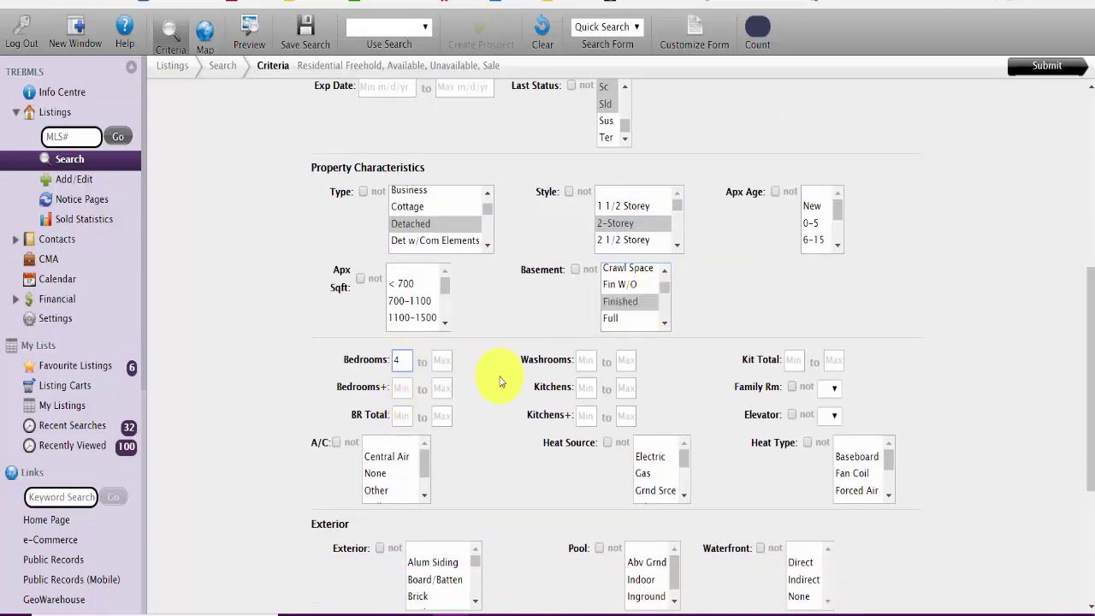
left_click(584, 363)
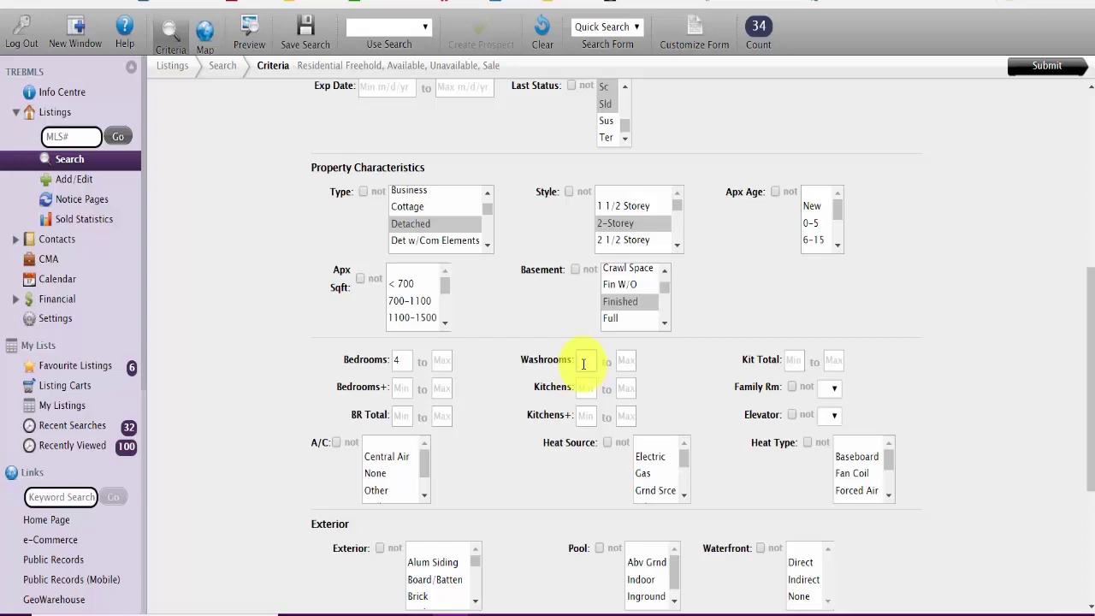
type("4")
left_click(587, 362)
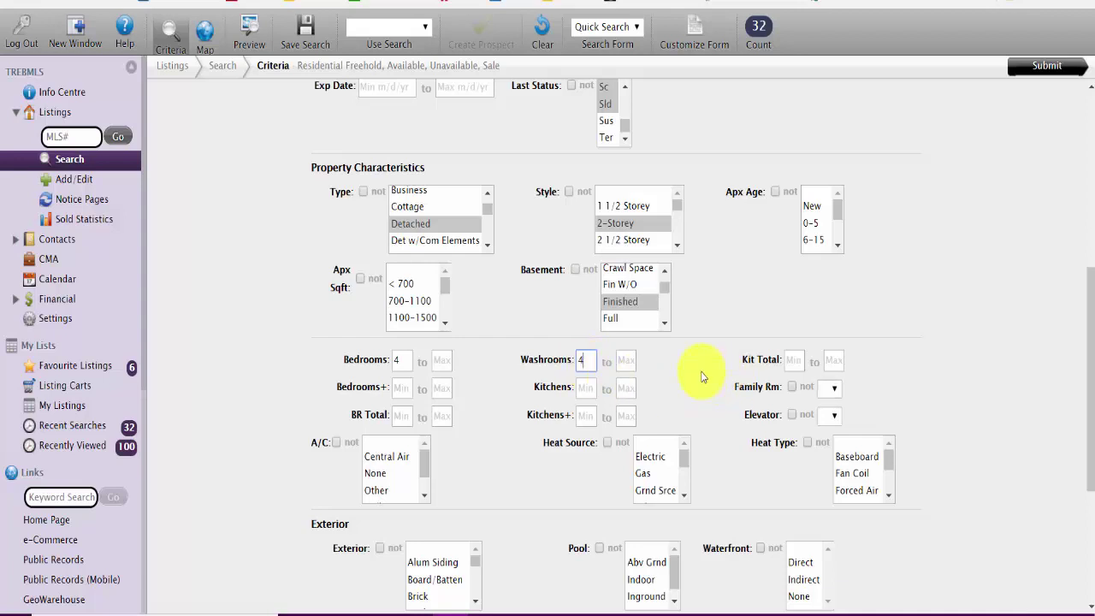
left_click(589, 389)
type("1")
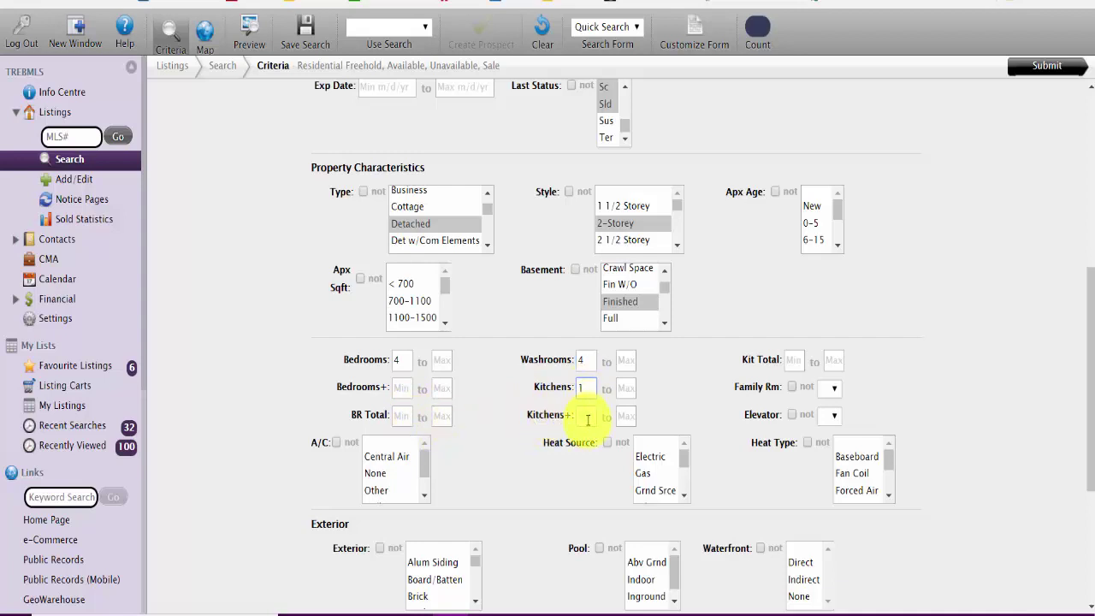
left_click(588, 418)
type("1")
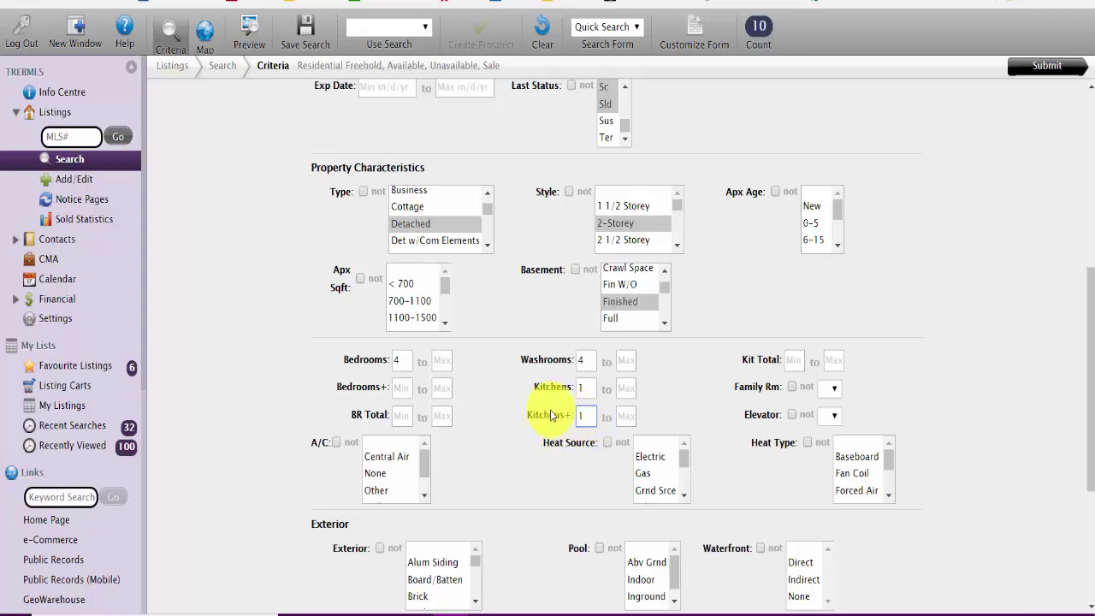
key("BackSpace")
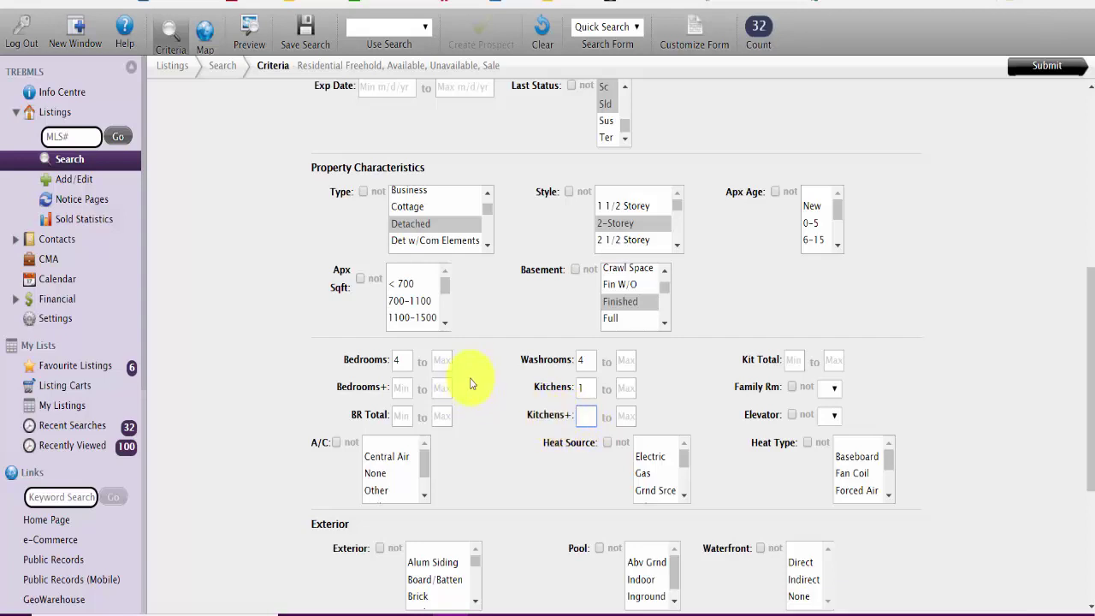
Step: Require Central Air conditioning and Gas Forced Air heating
scroll(454, 379, "up", 1)
scroll(463, 384, "down", 2)
scroll(463, 384, "down", 1)
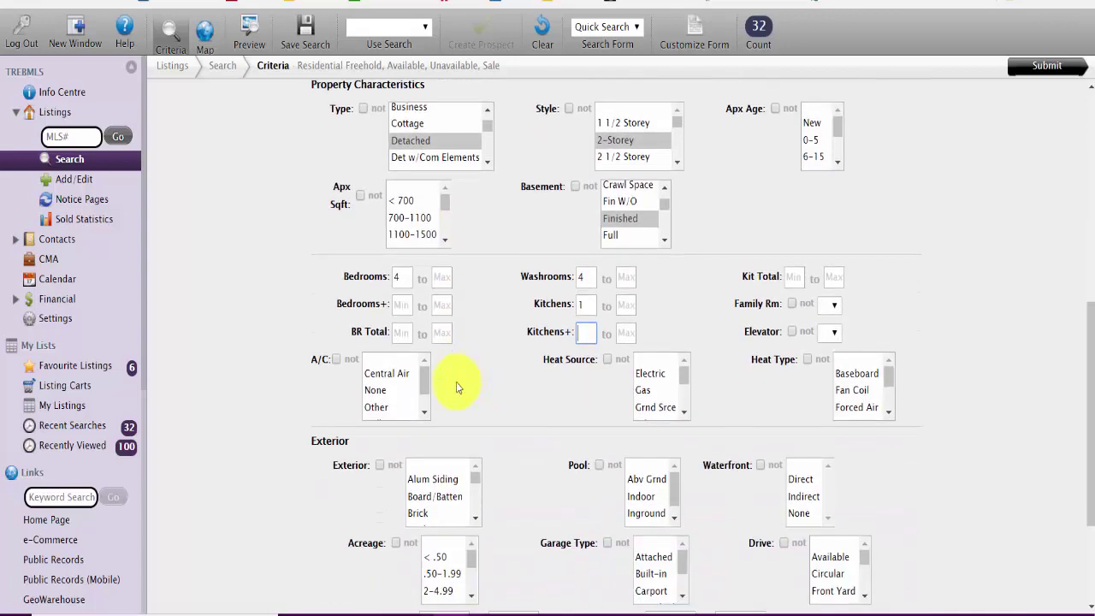
left_click(389, 374)
left_click(643, 391)
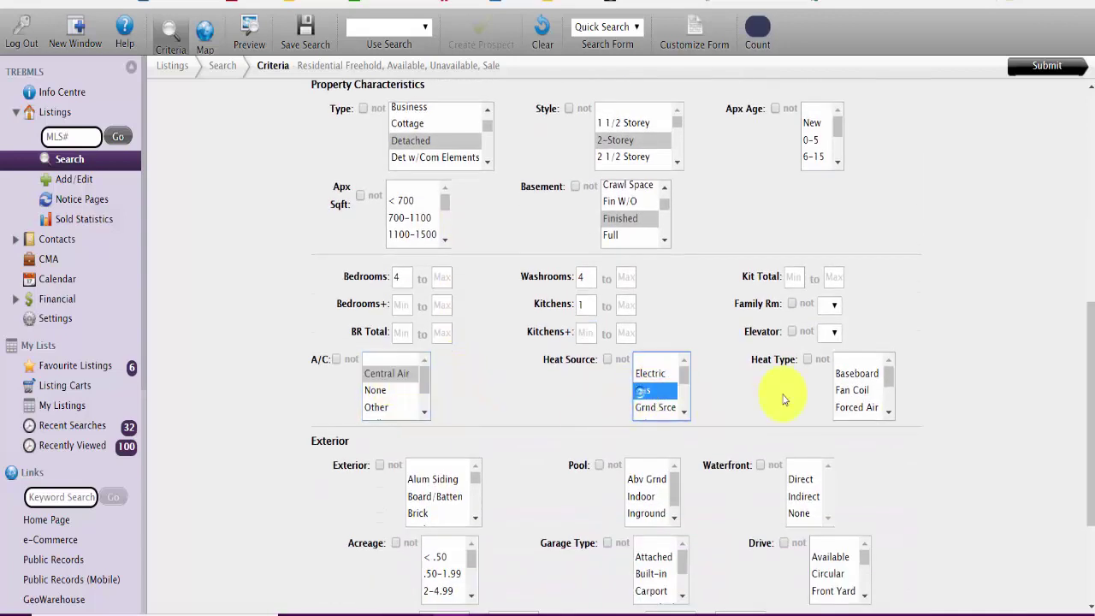
left_click(856, 407)
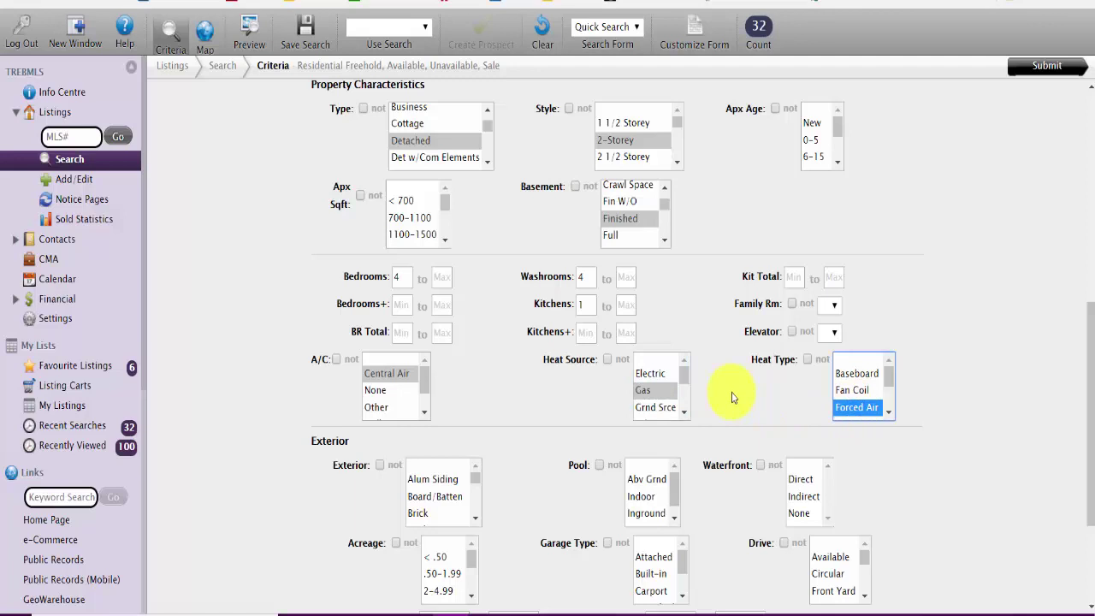
Step: Require an Attached garage with at least 2 parking spaces and submit the search
scroll(733, 391, "up", 2)
scroll(728, 398, "down", 6)
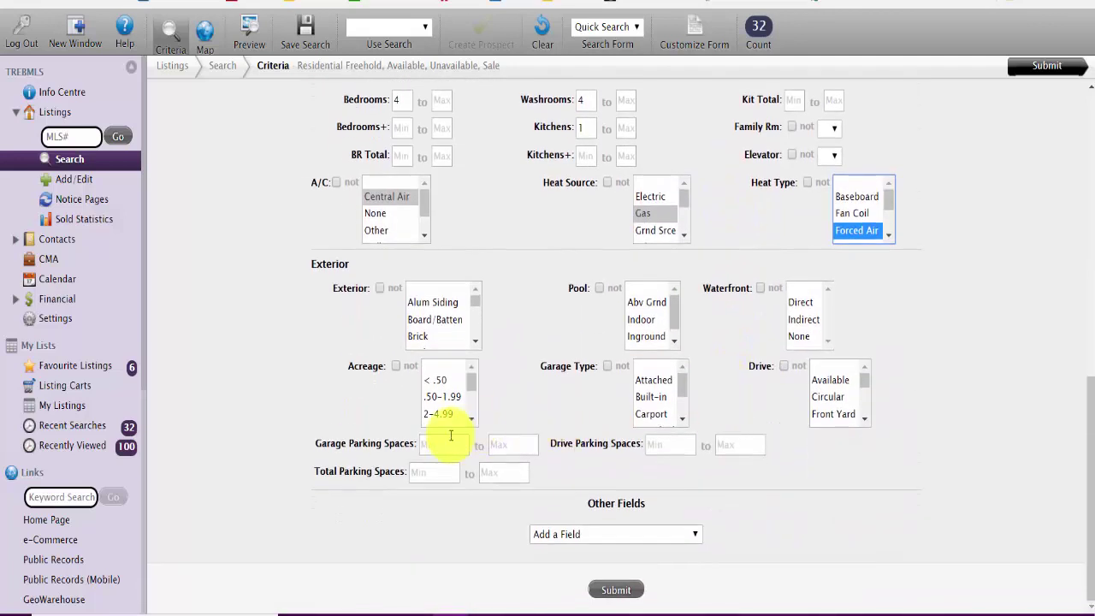
left_click(450, 438)
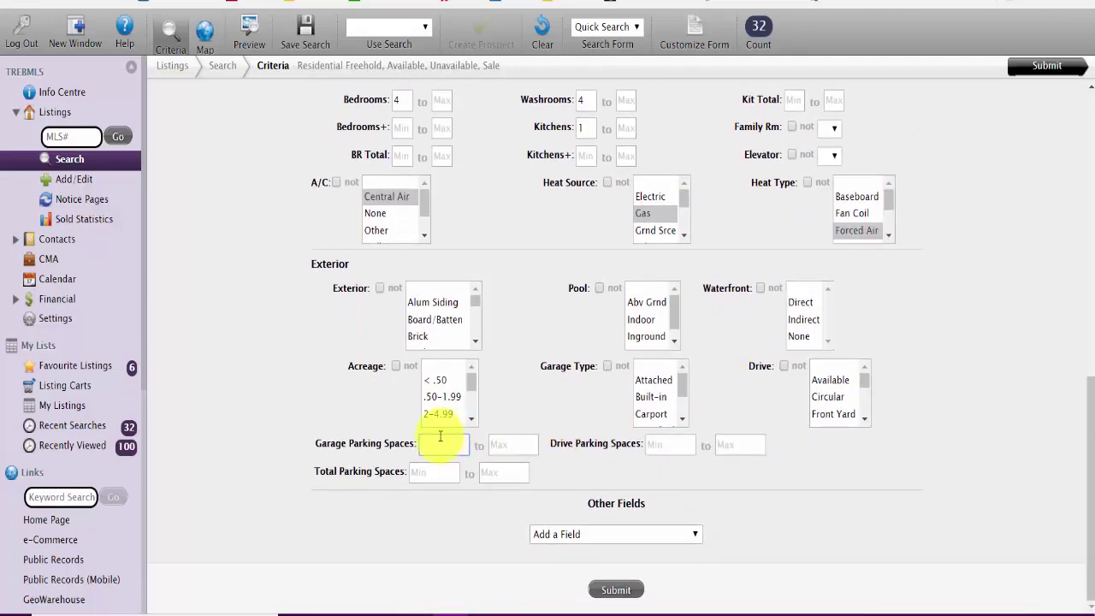
type("2")
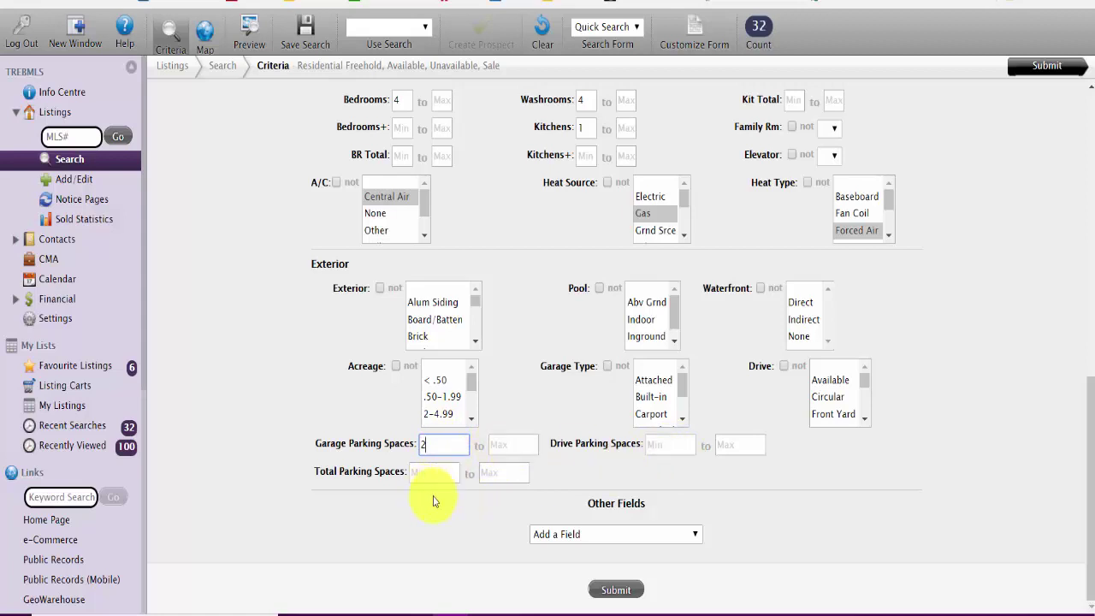
left_click(653, 380)
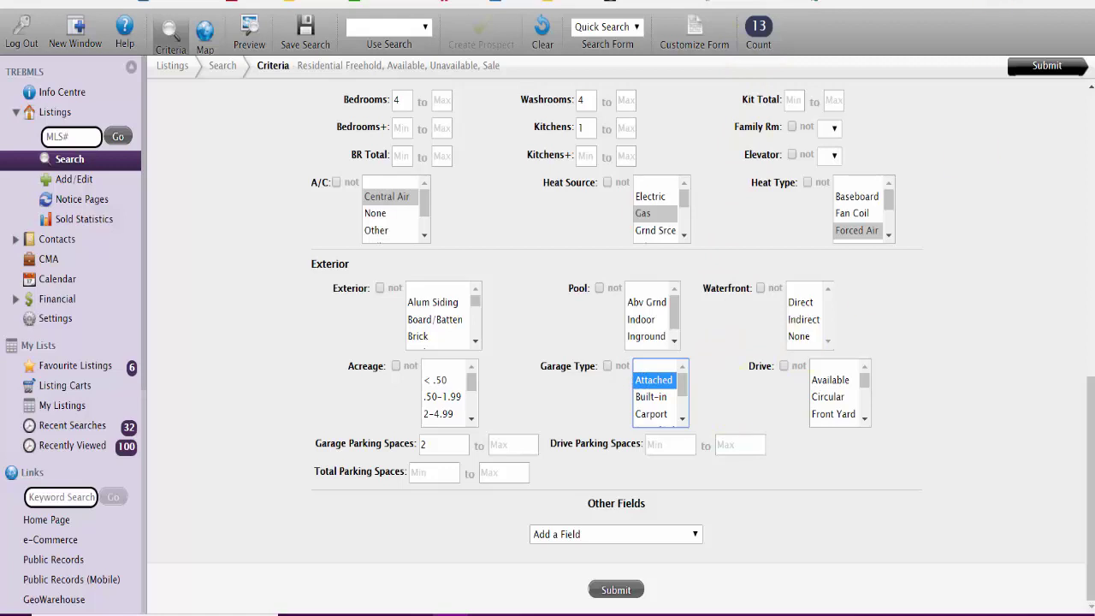
left_click(1022, 66)
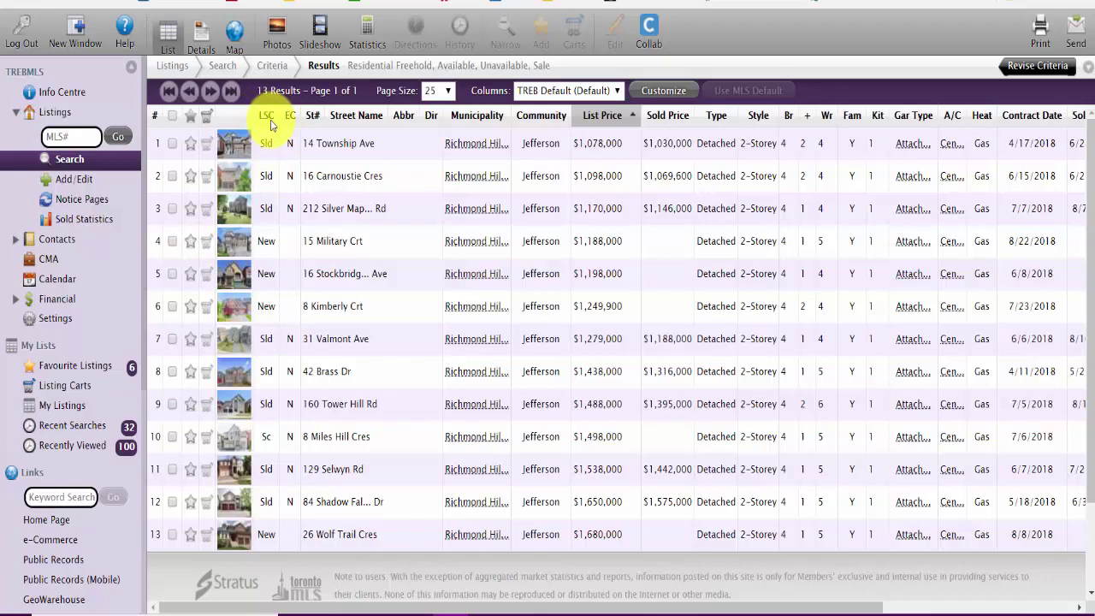
Step: Sort the 13 results by the LSC listing status column
left_click(271, 122)
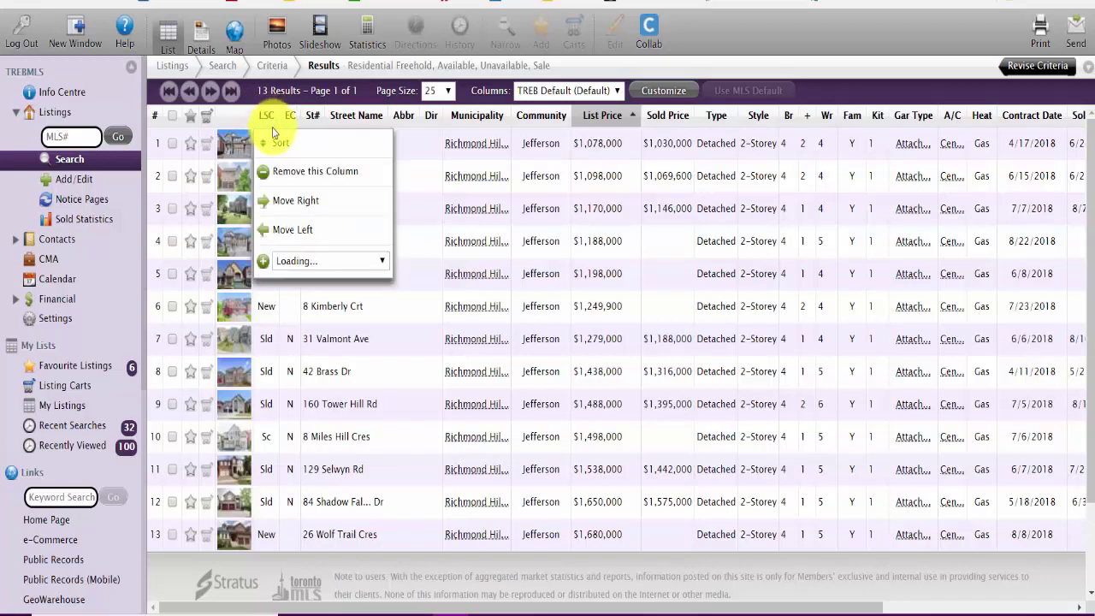
left_click(273, 147)
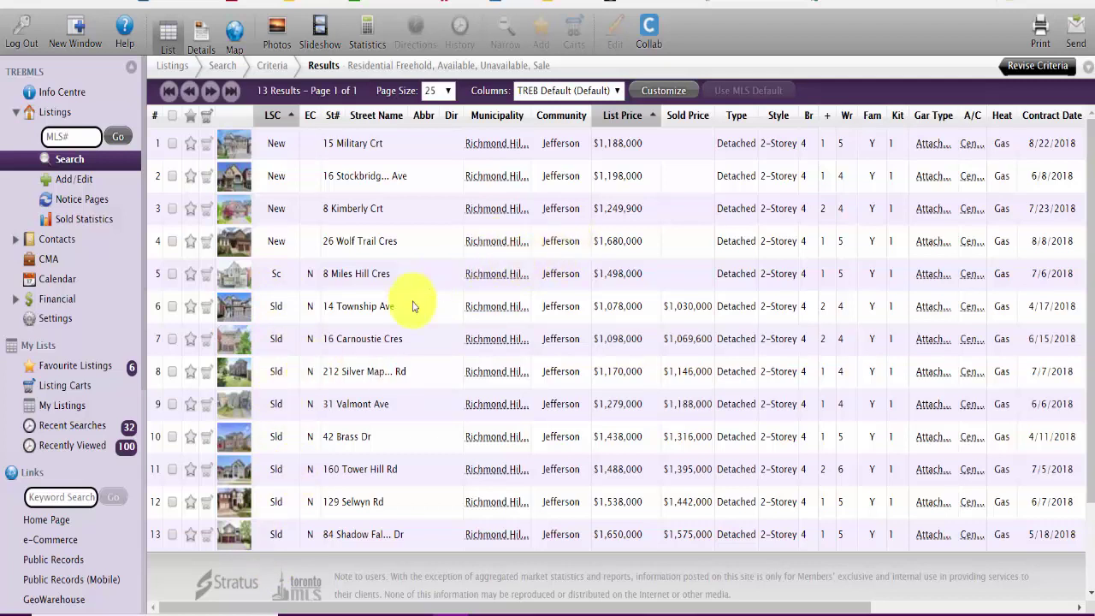
left_click(206, 143)
left_click(419, 168)
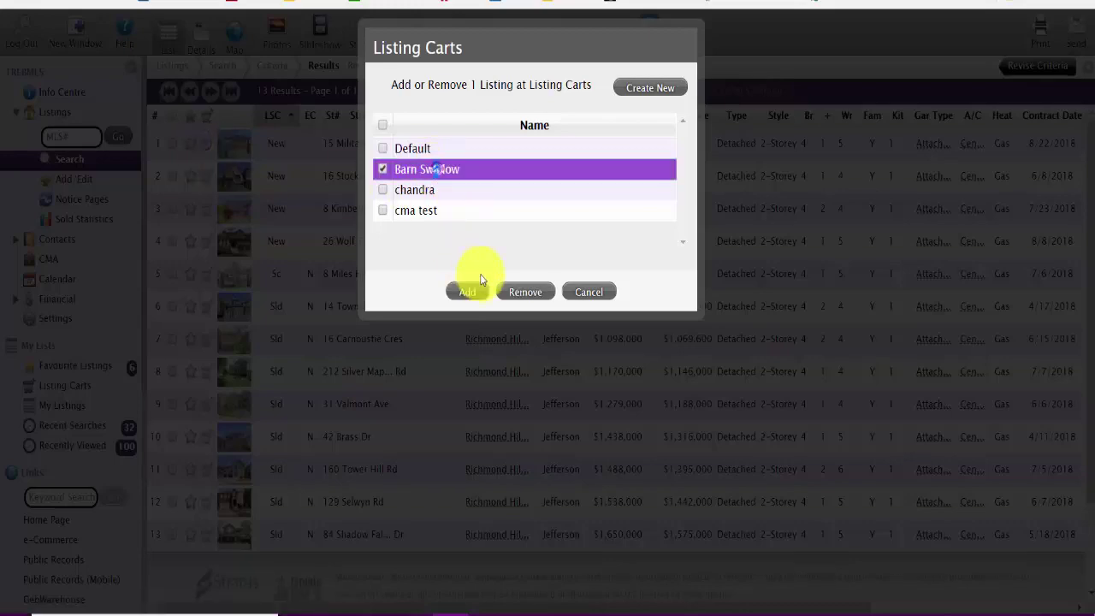
left_click(466, 292)
left_click(206, 176)
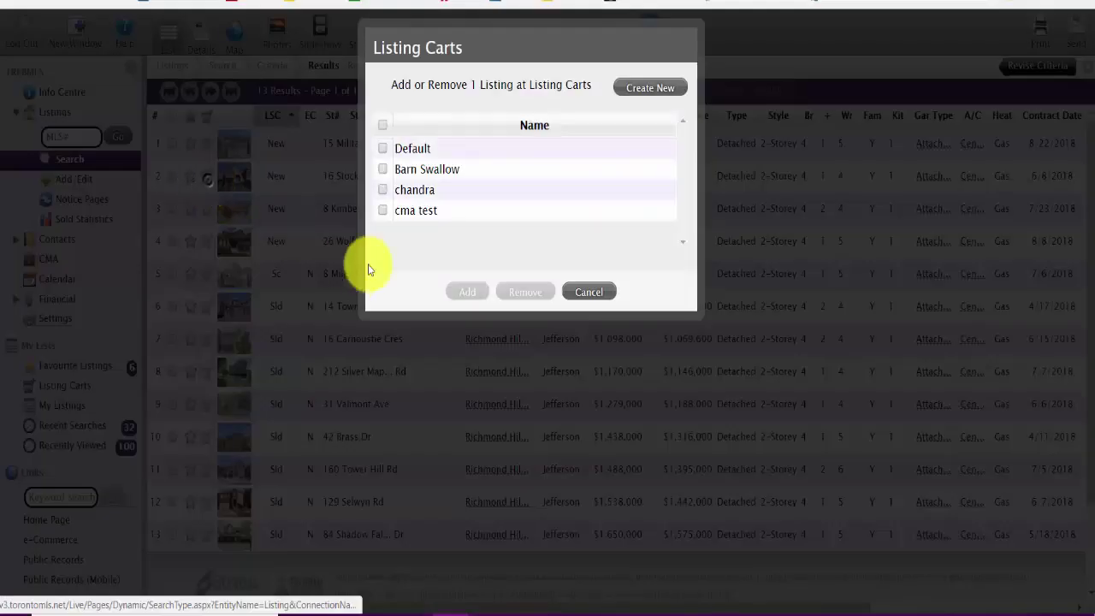
left_click(420, 169)
left_click(467, 292)
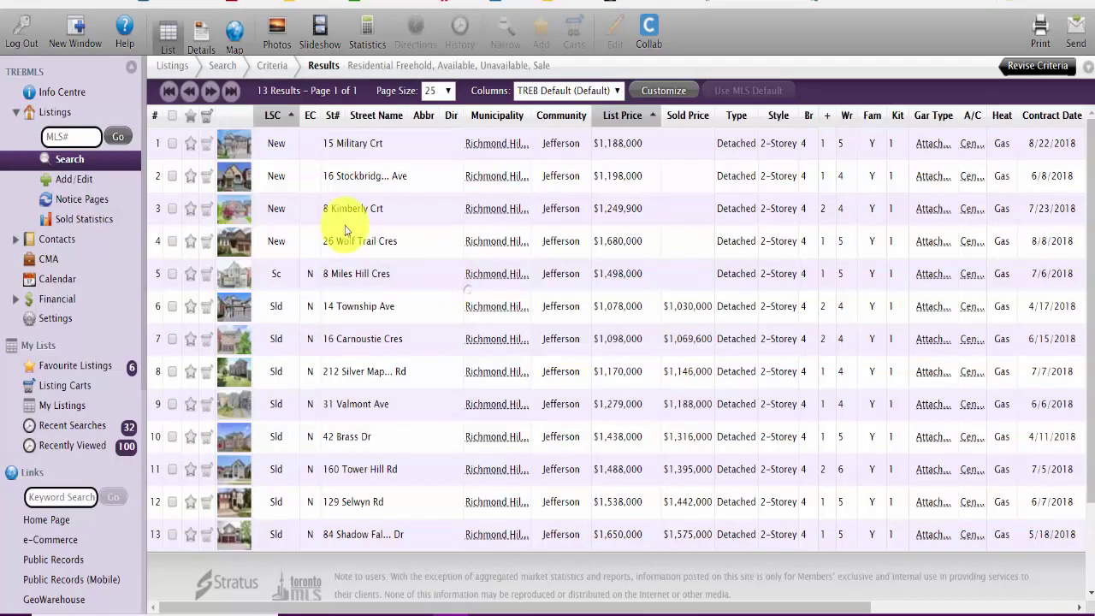
left_click(203, 214)
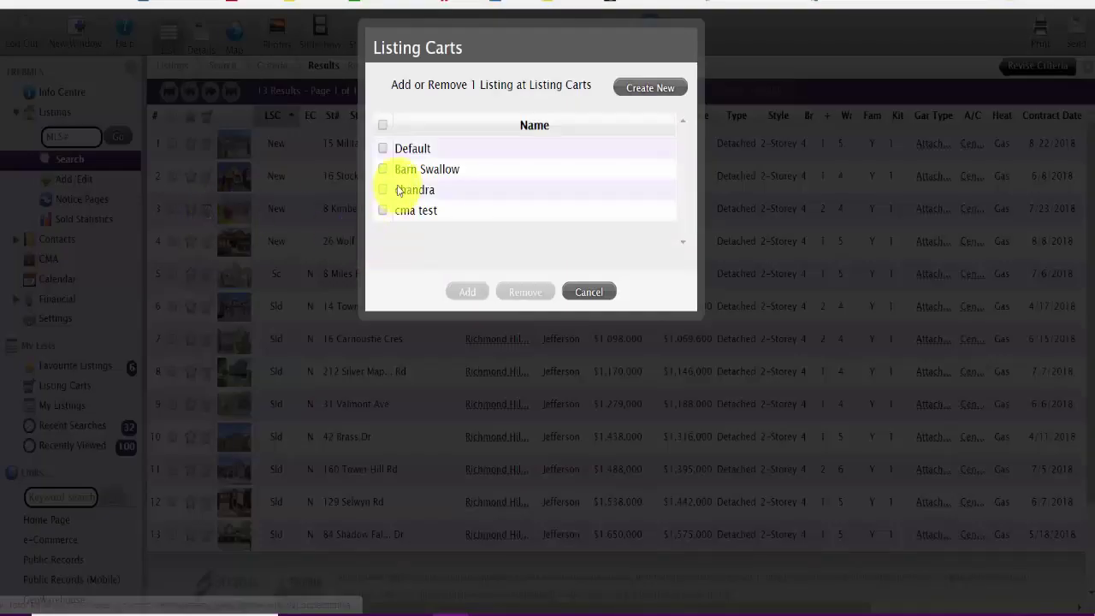
left_click(411, 171)
left_click(465, 291)
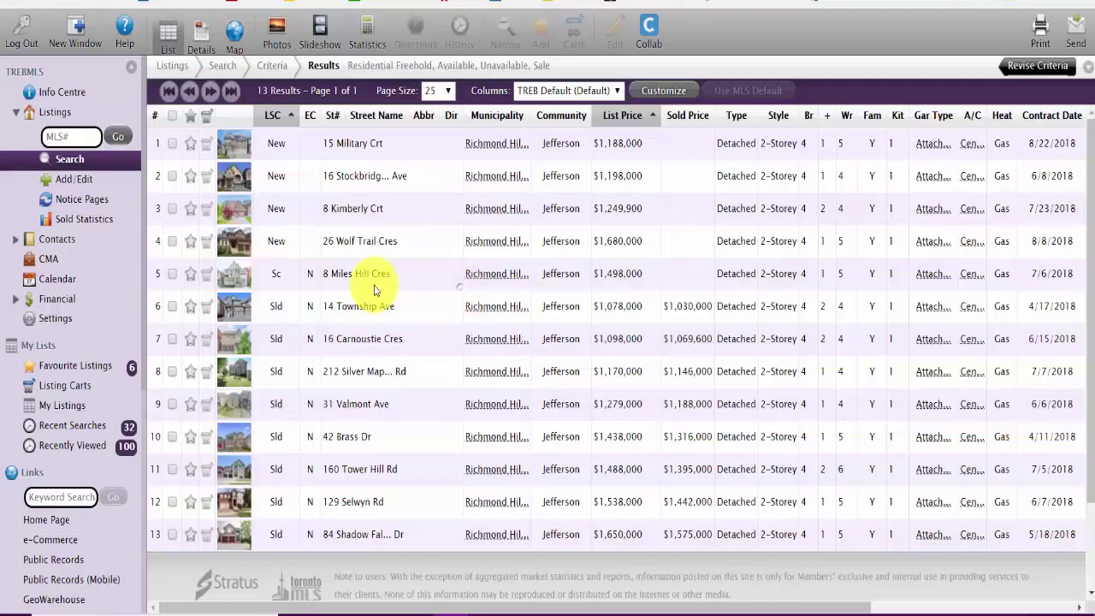
left_click(207, 243)
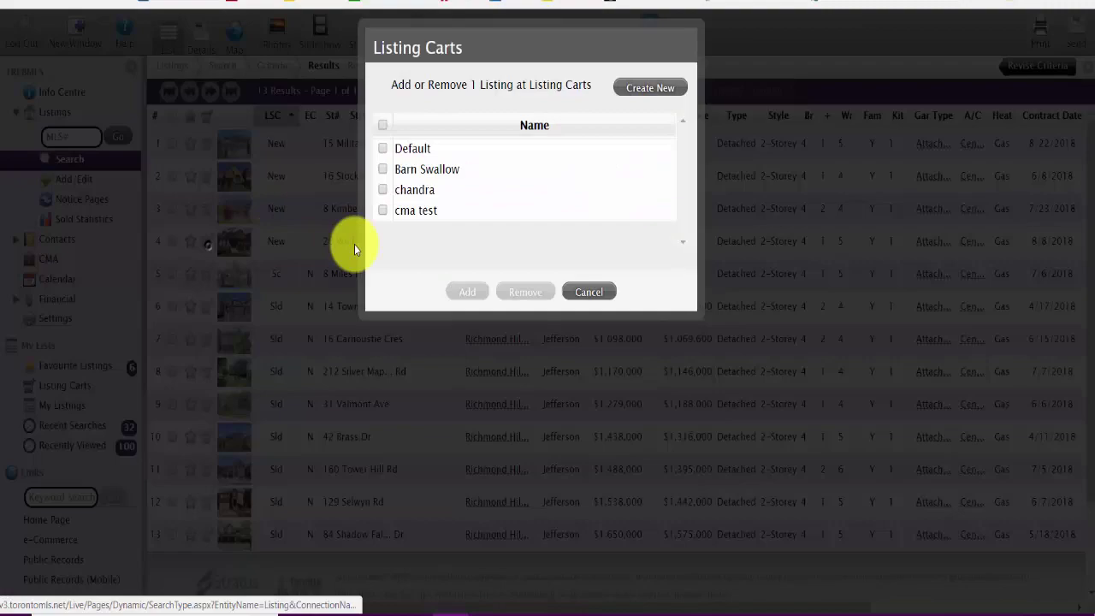
left_click(419, 169)
left_click(466, 291)
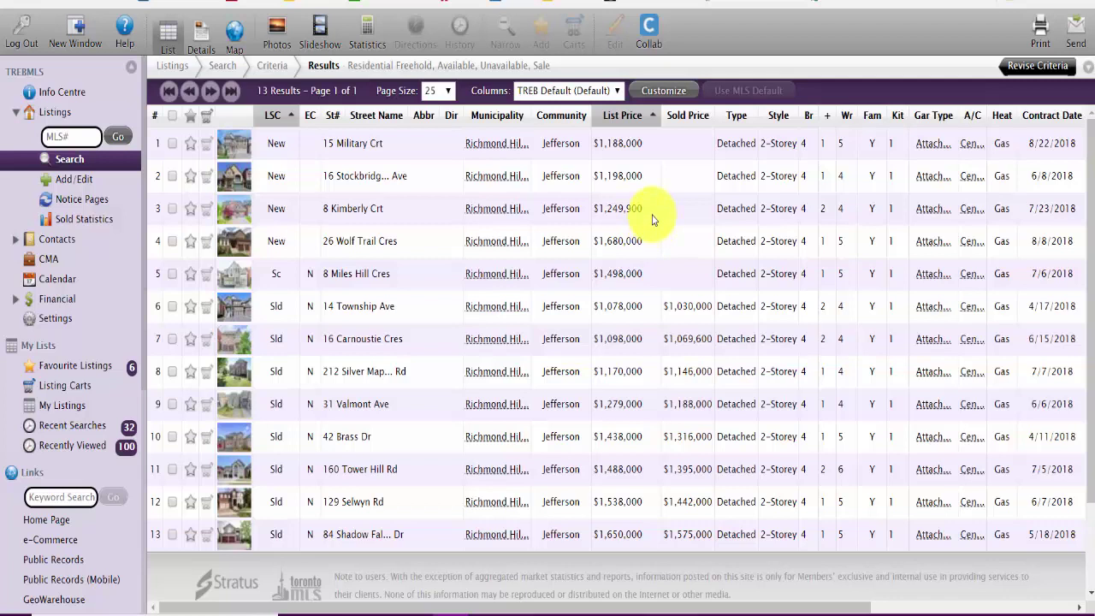
left_click(204, 283)
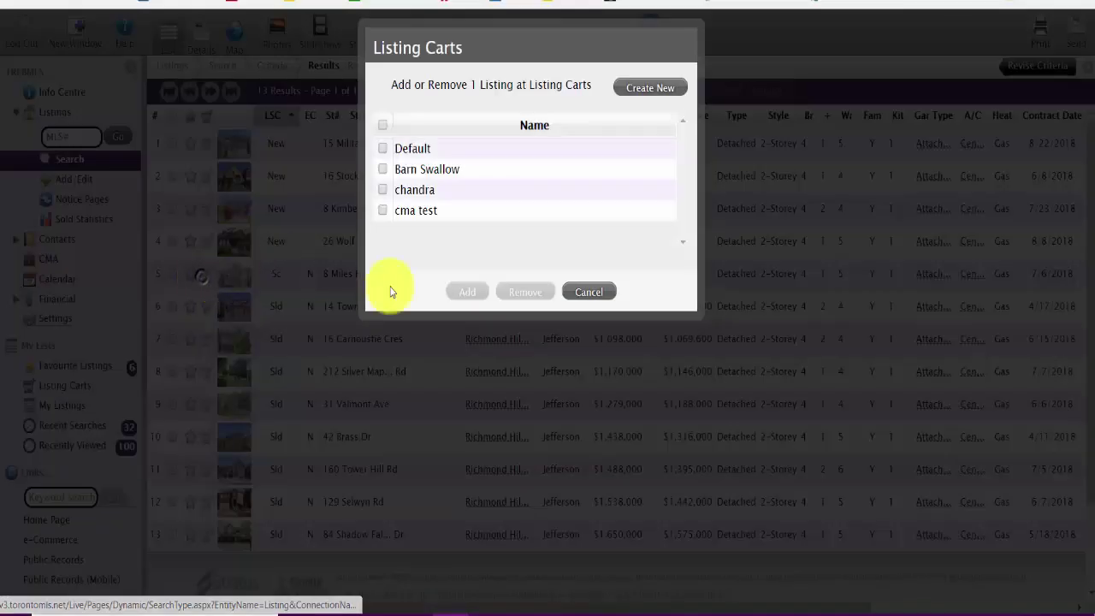
left_click(403, 176)
left_click(468, 290)
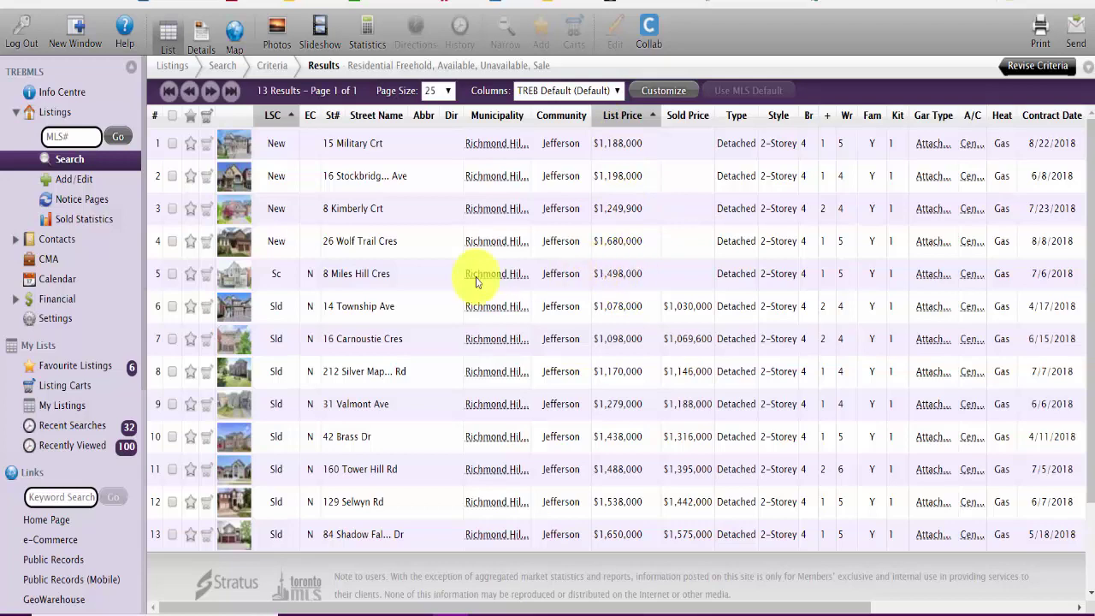
left_click(352, 308)
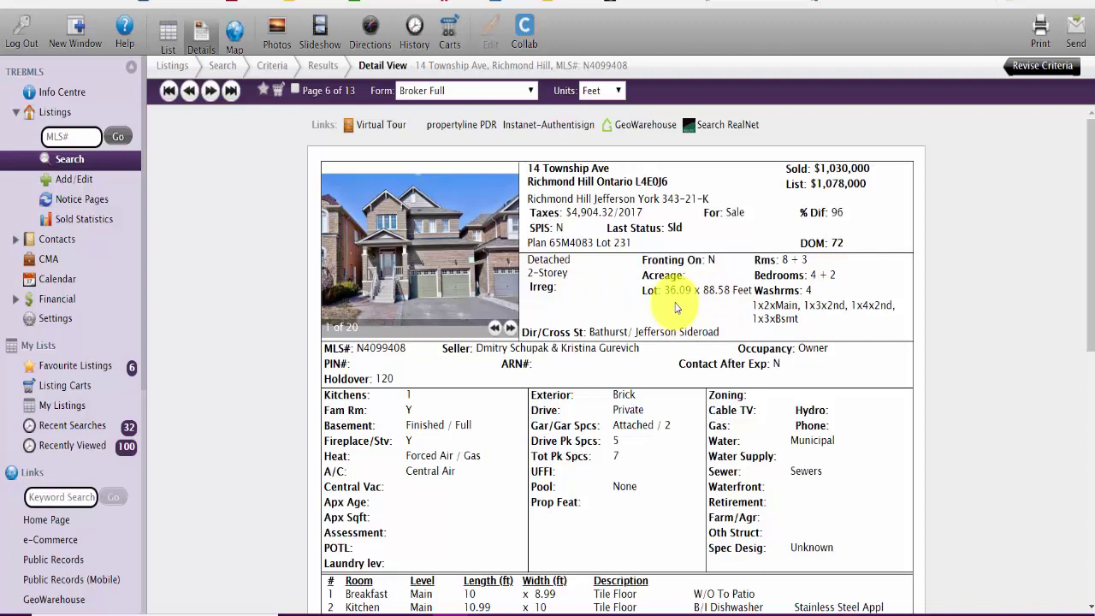
Step: Open the MPAC propertyline home page from the sidebar Links
left_click(64, 528)
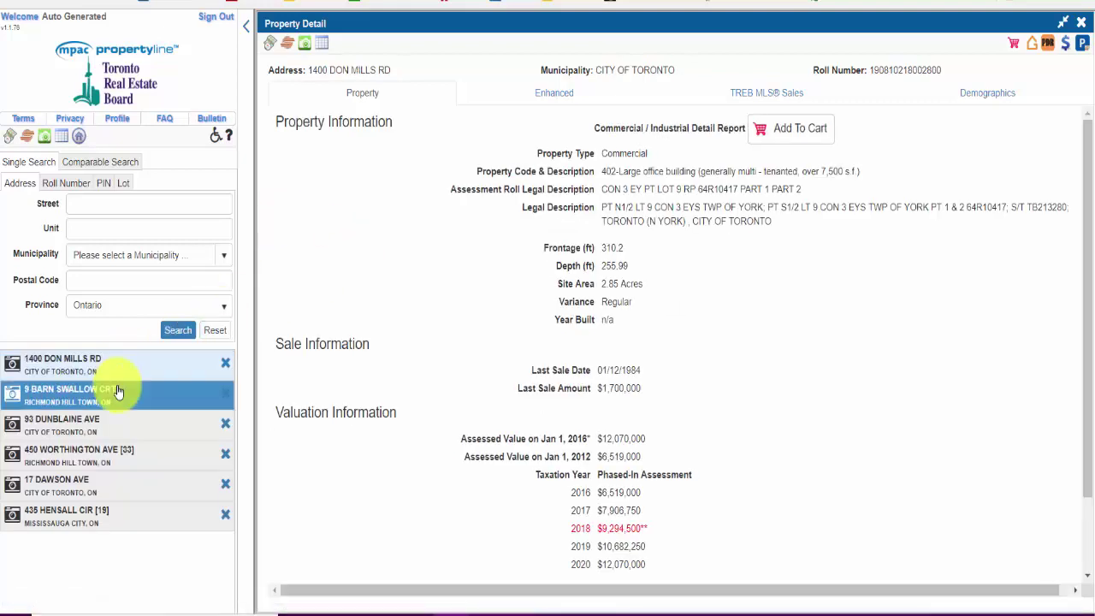
left_click(118, 392)
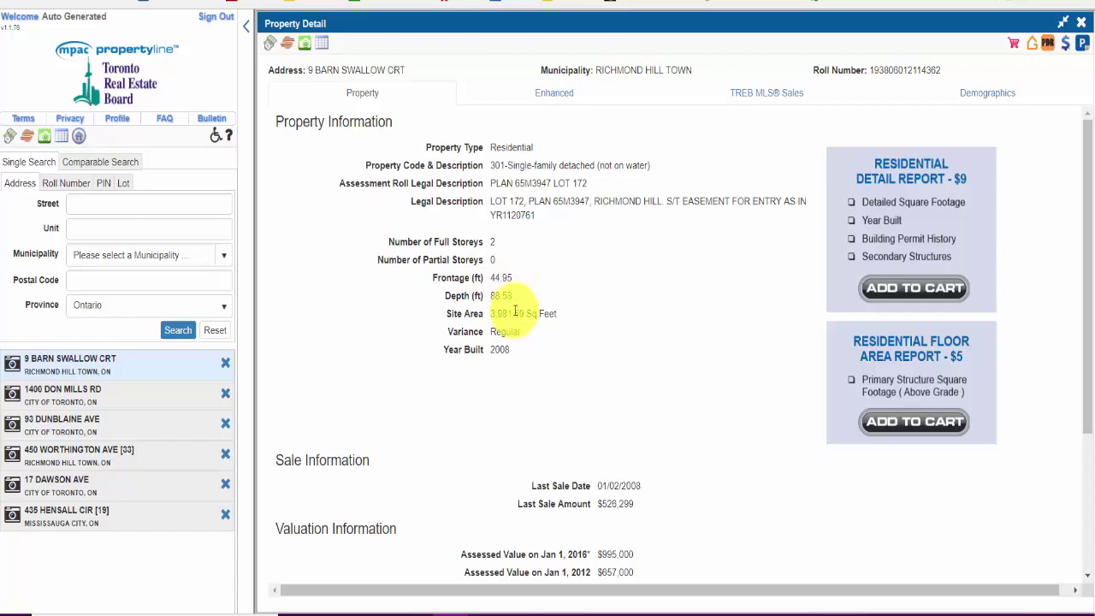
key("ctrl+Tab")
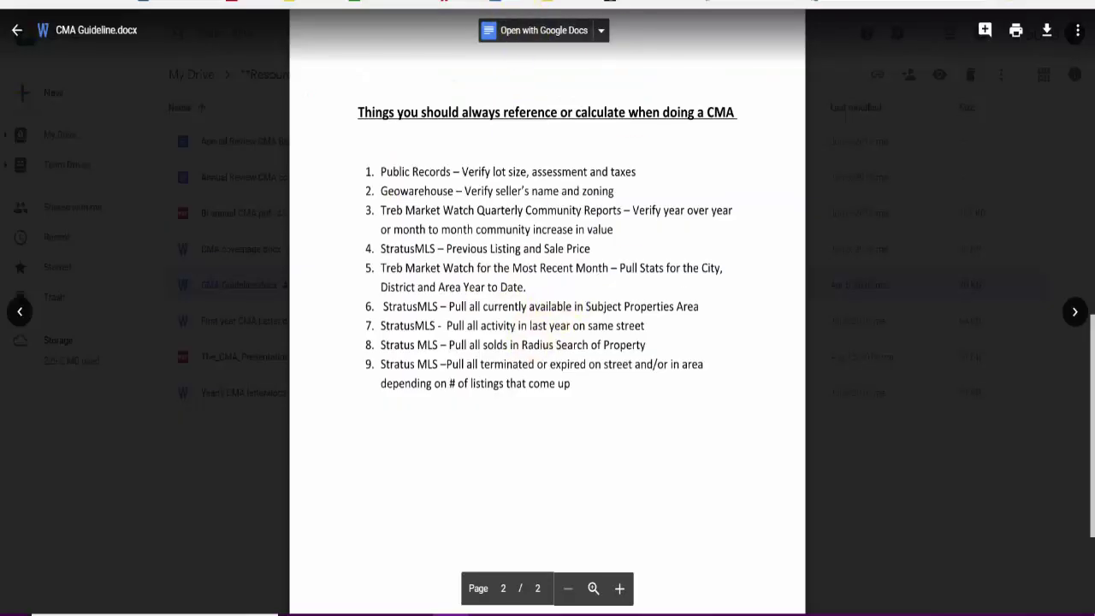
key("ctrl+shift+Tab")
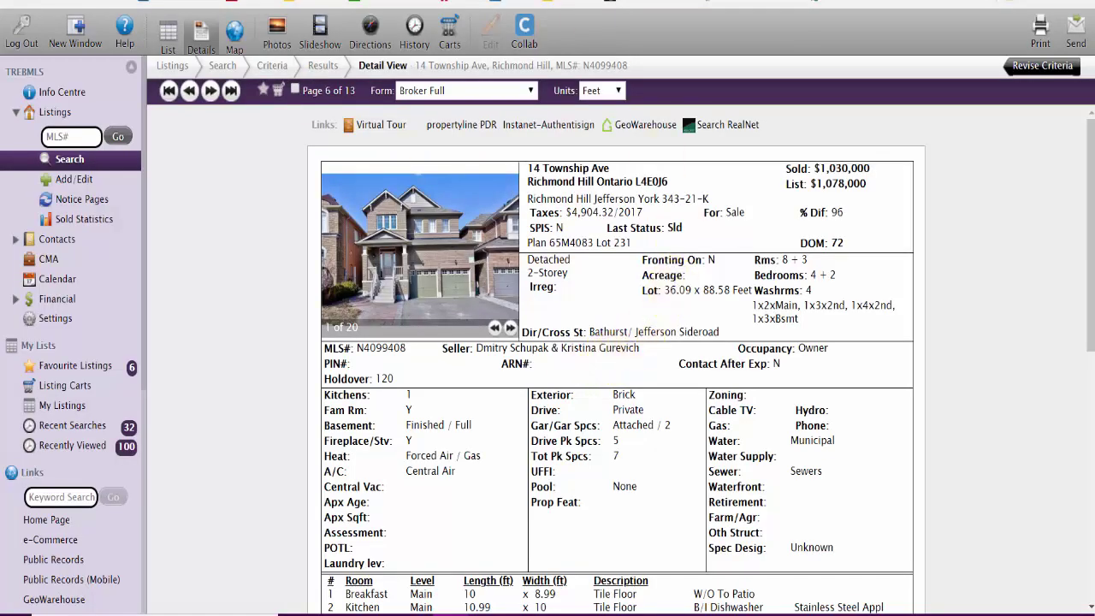
key("ctrl+Tab")
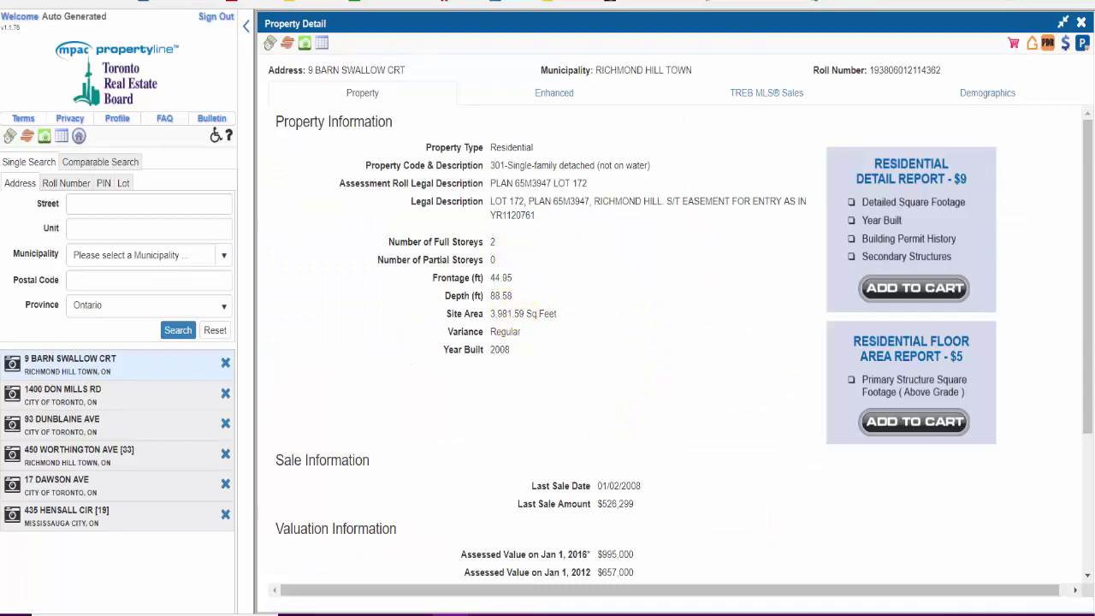
key("ctrl+shift+Tab")
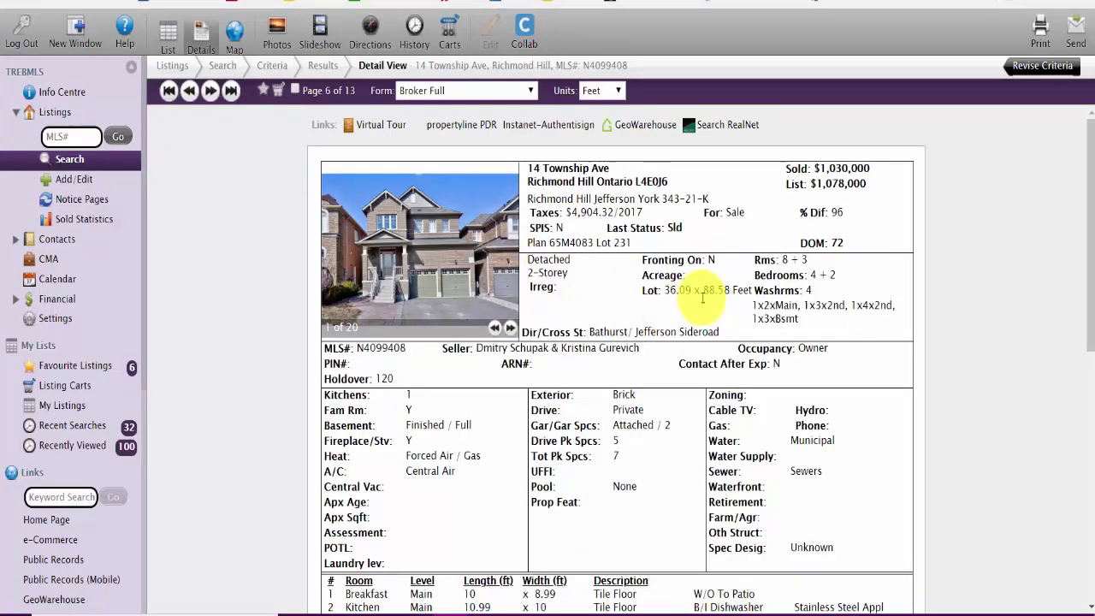
mouse_move(385, 281)
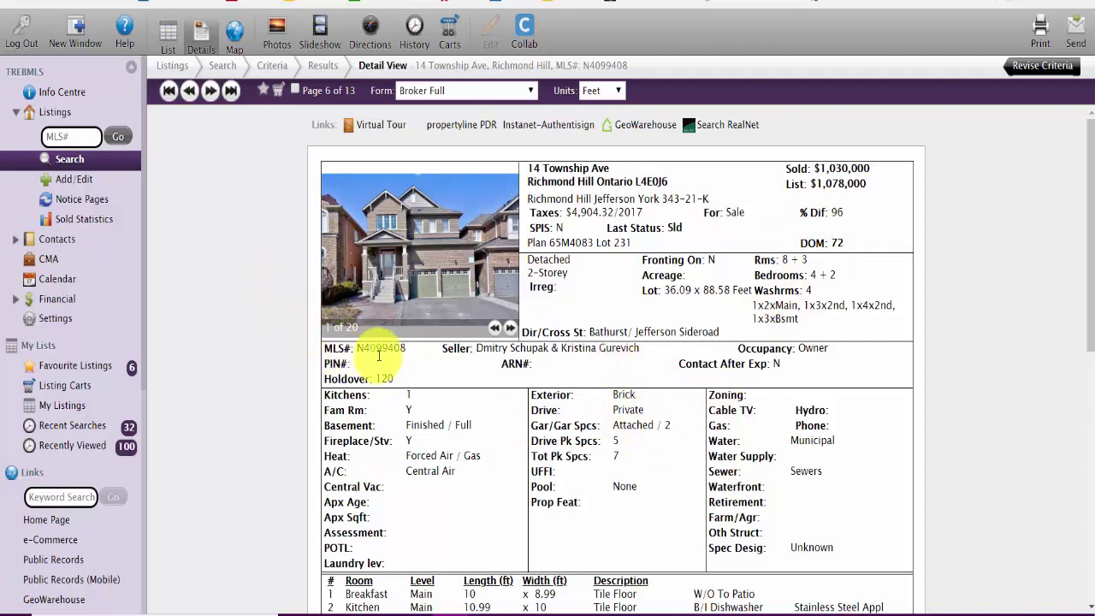
left_click(511, 328)
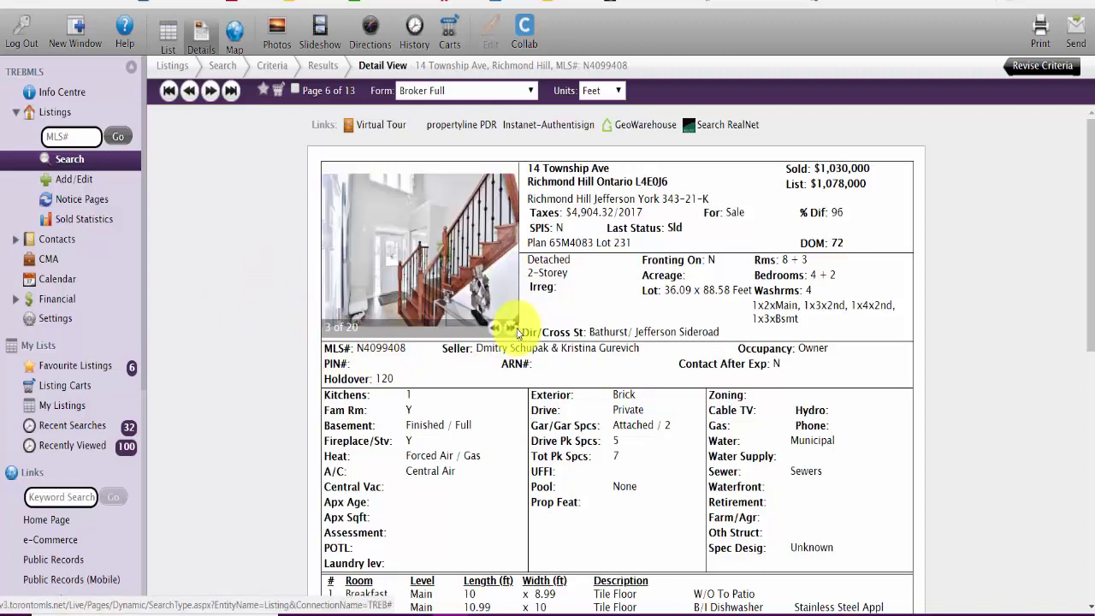
left_click(514, 329)
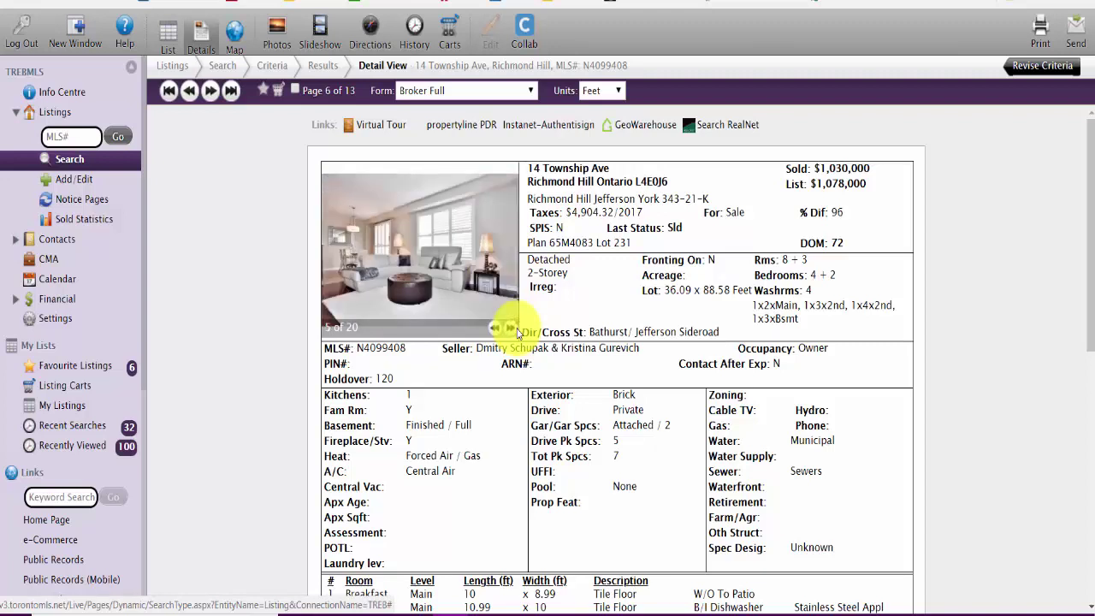
left_click(513, 328)
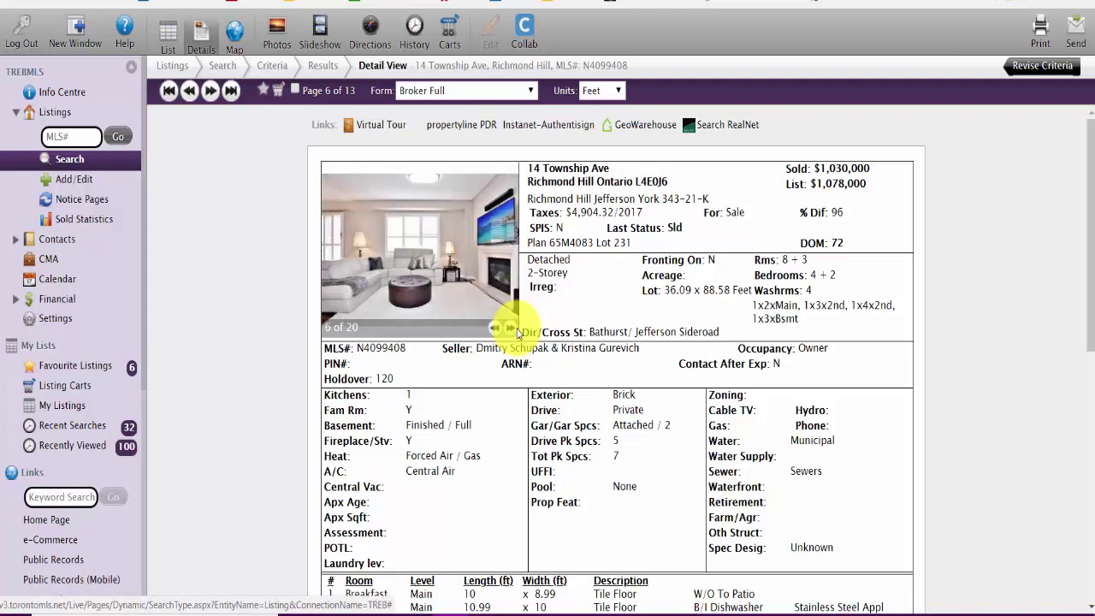
left_click(513, 328)
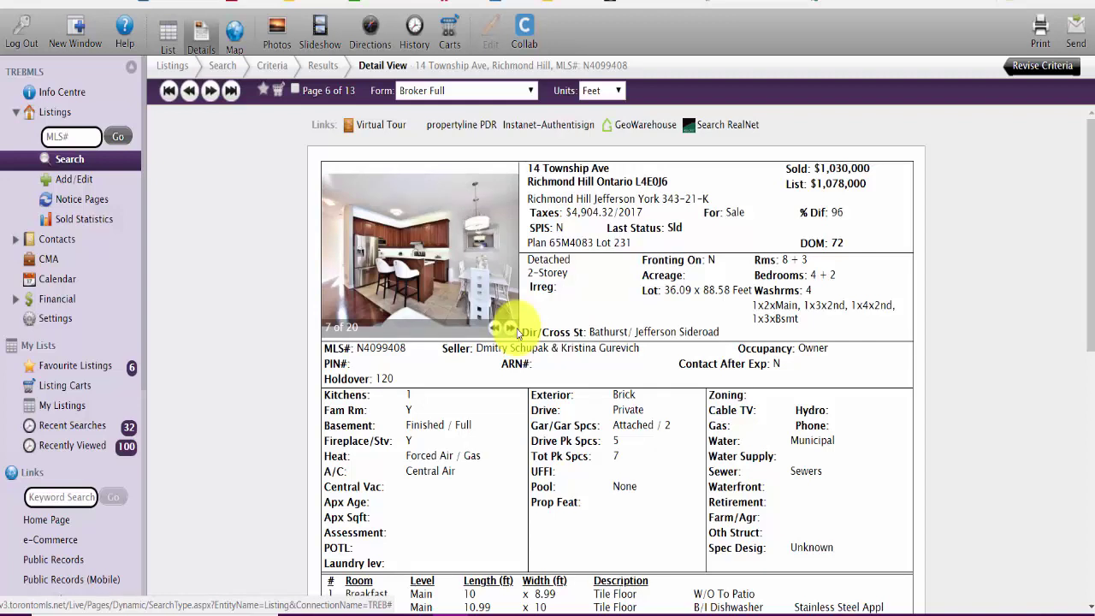
left_click(514, 329)
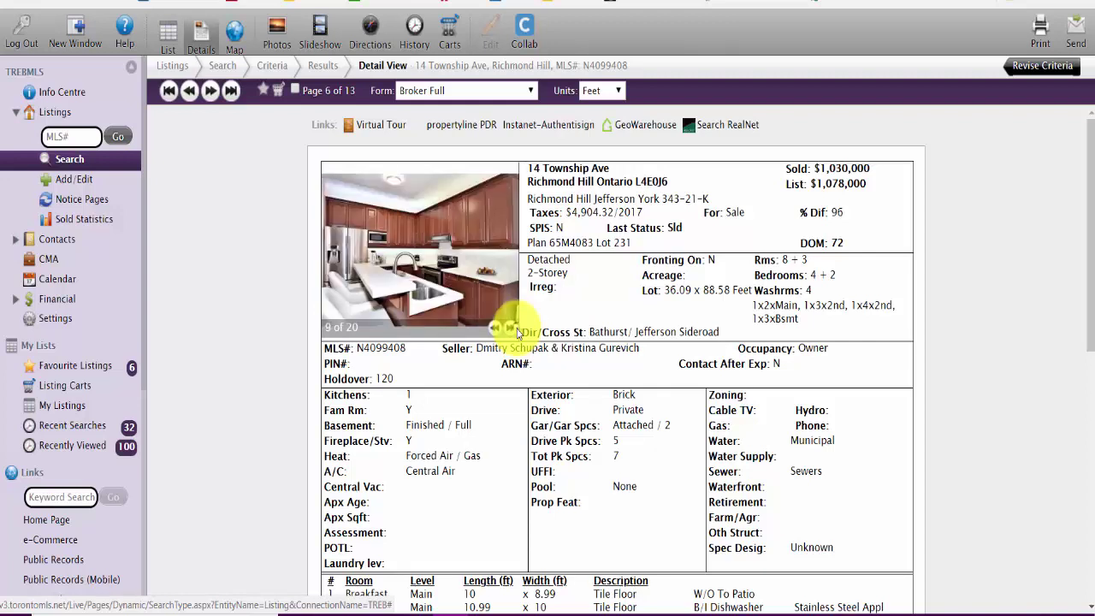
left_click(514, 329)
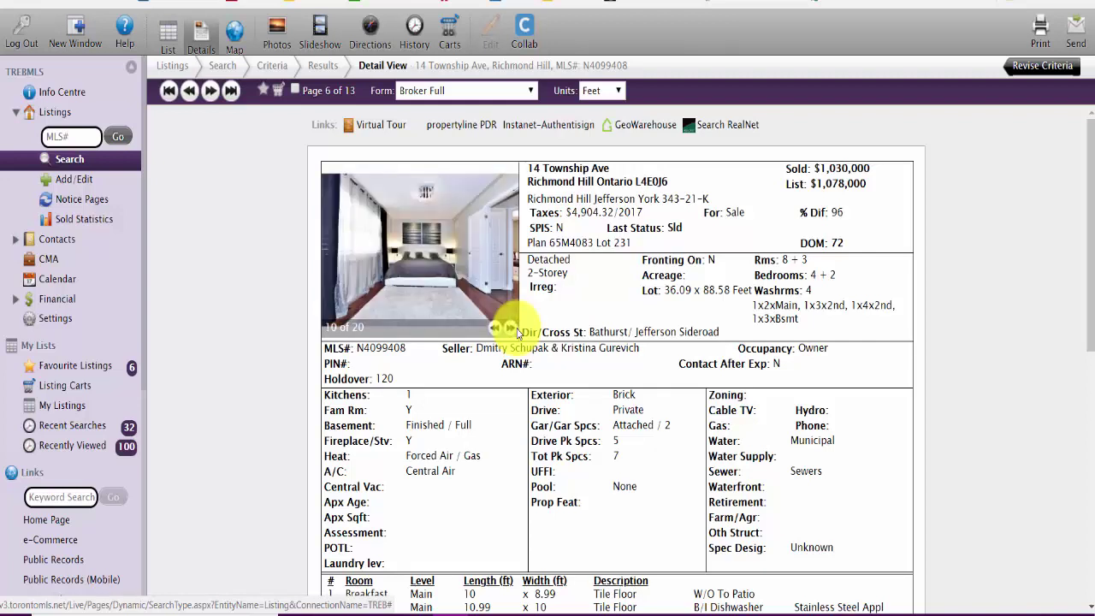
left_click(513, 329)
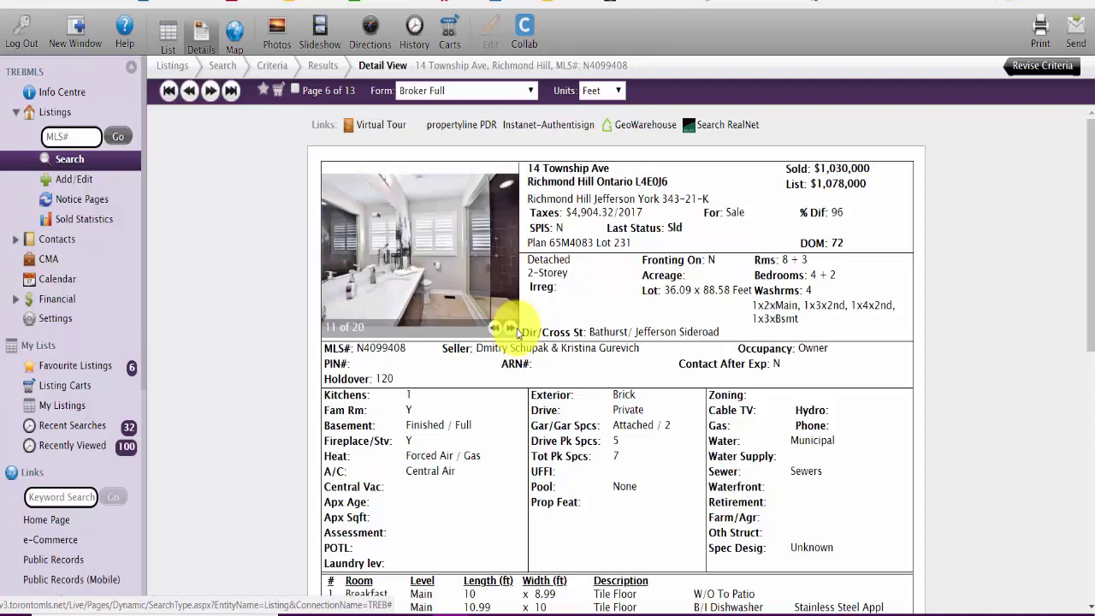
left_click(512, 329)
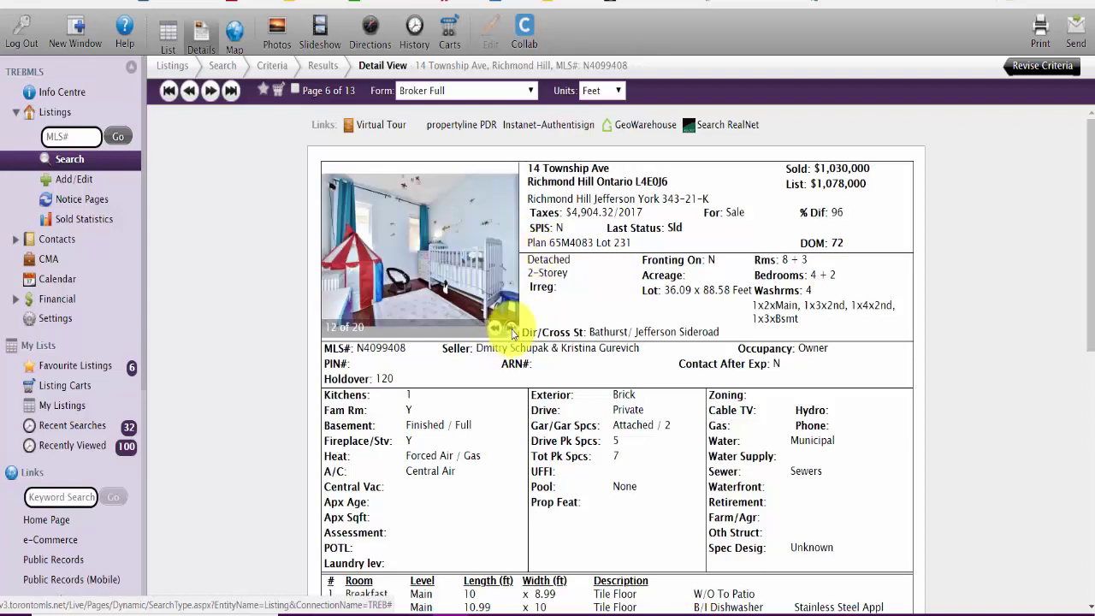
left_click(511, 330)
left_click(511, 330)
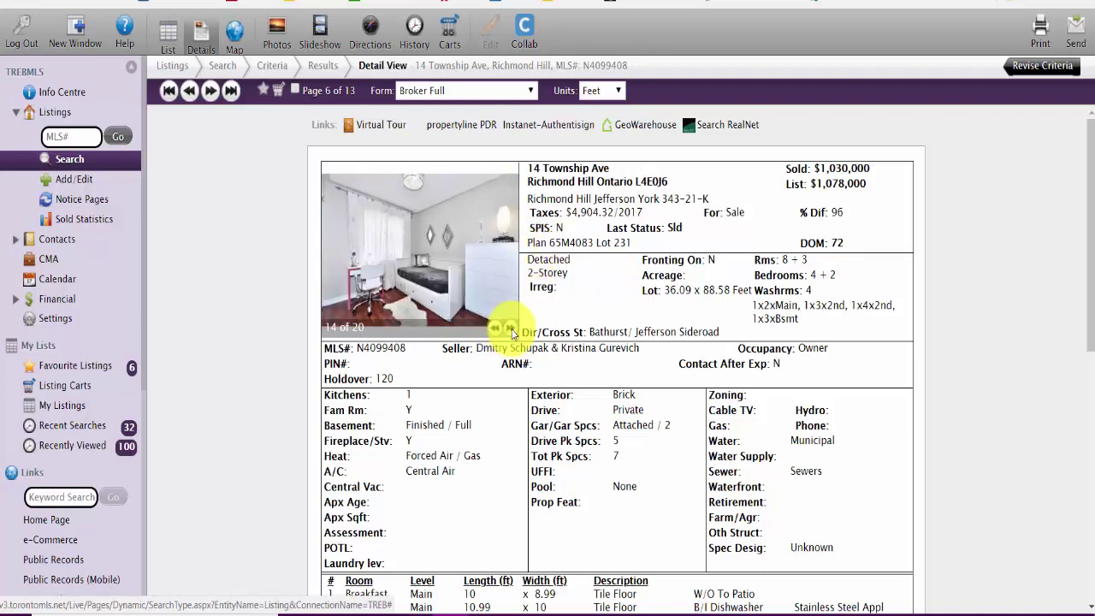
left_click(511, 330)
left_click(511, 330)
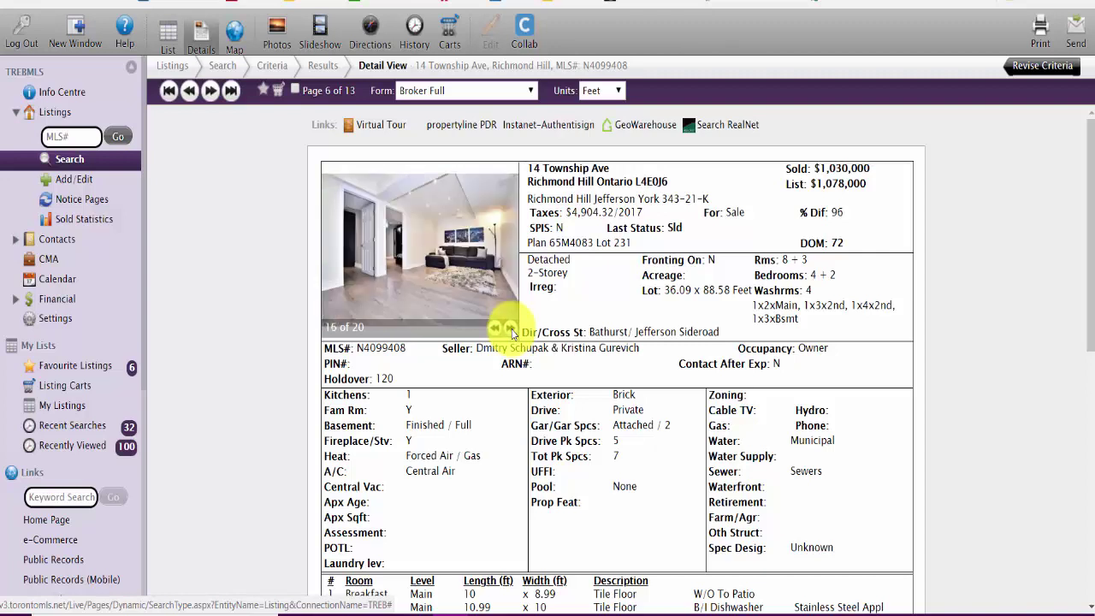
left_click(511, 331)
left_click(511, 331)
left_click(512, 330)
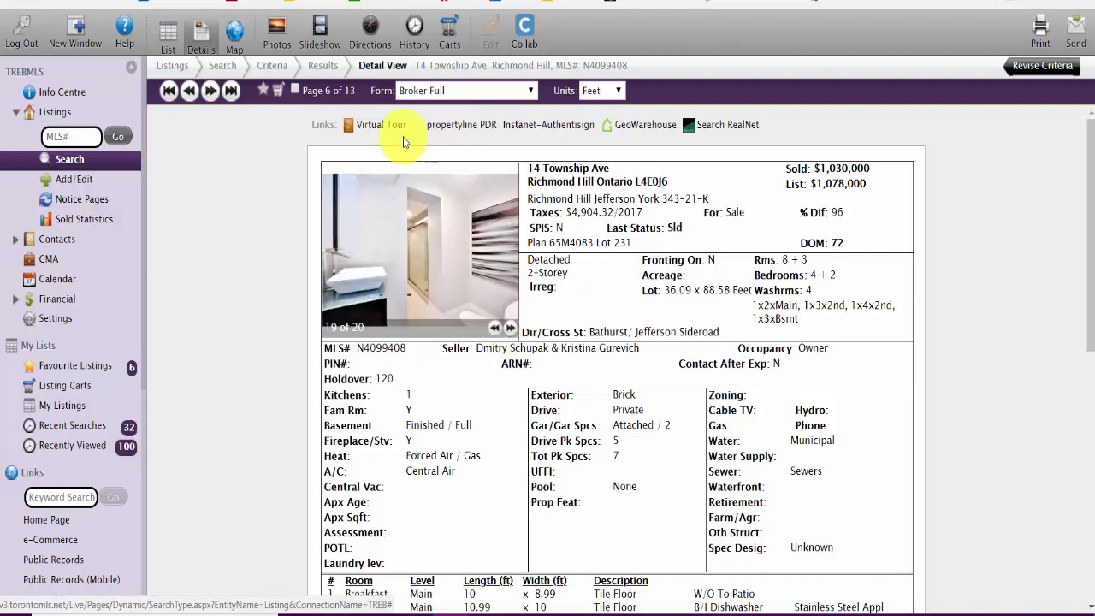
left_click(512, 330)
left_click(511, 331)
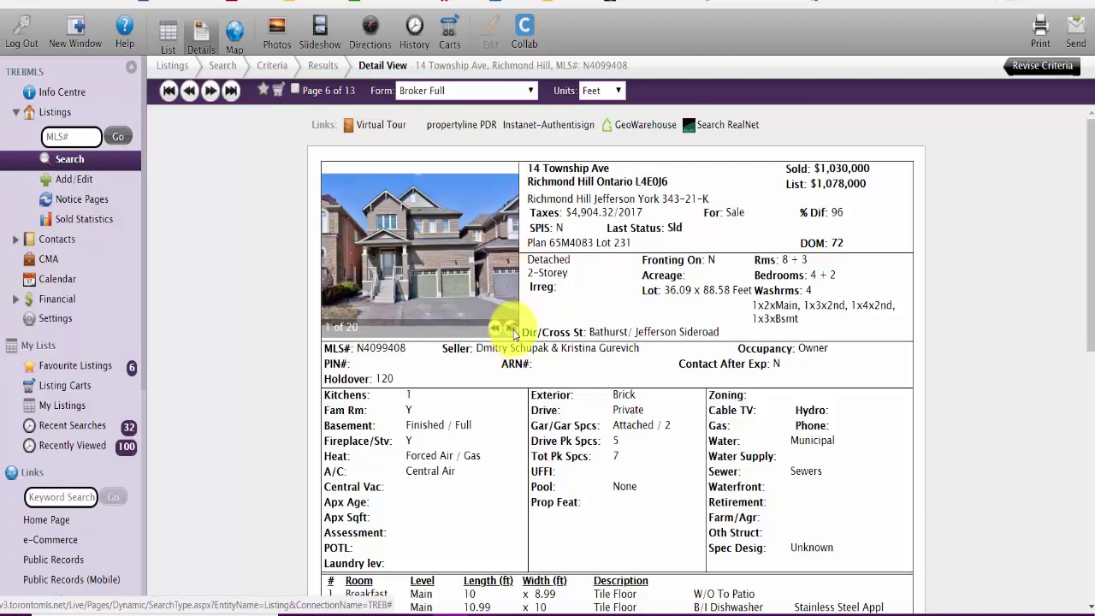
left_click(277, 90)
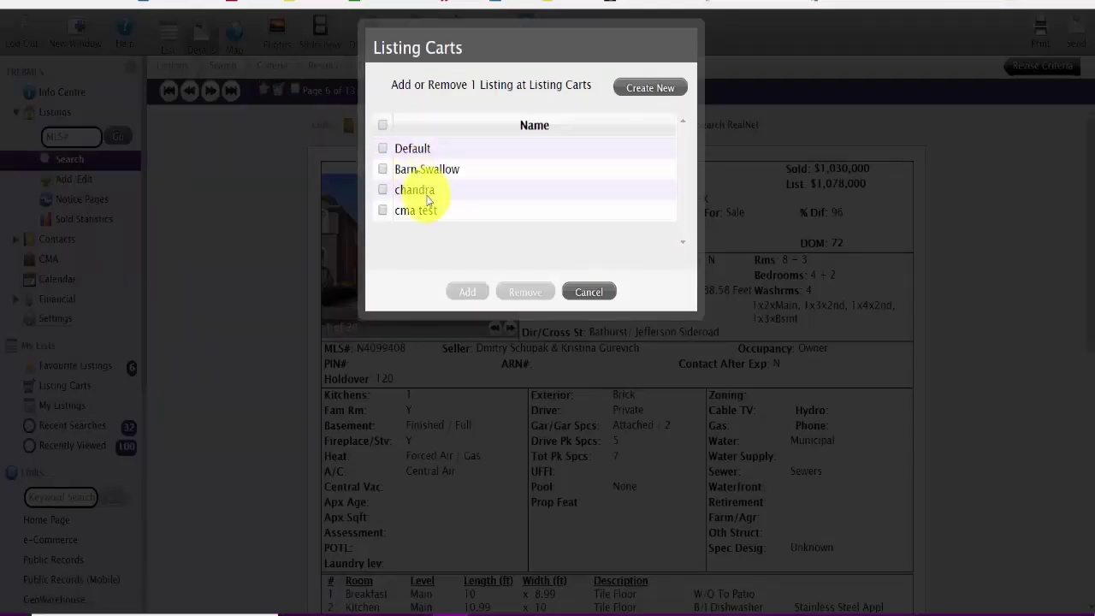
left_click(414, 170)
left_click(469, 291)
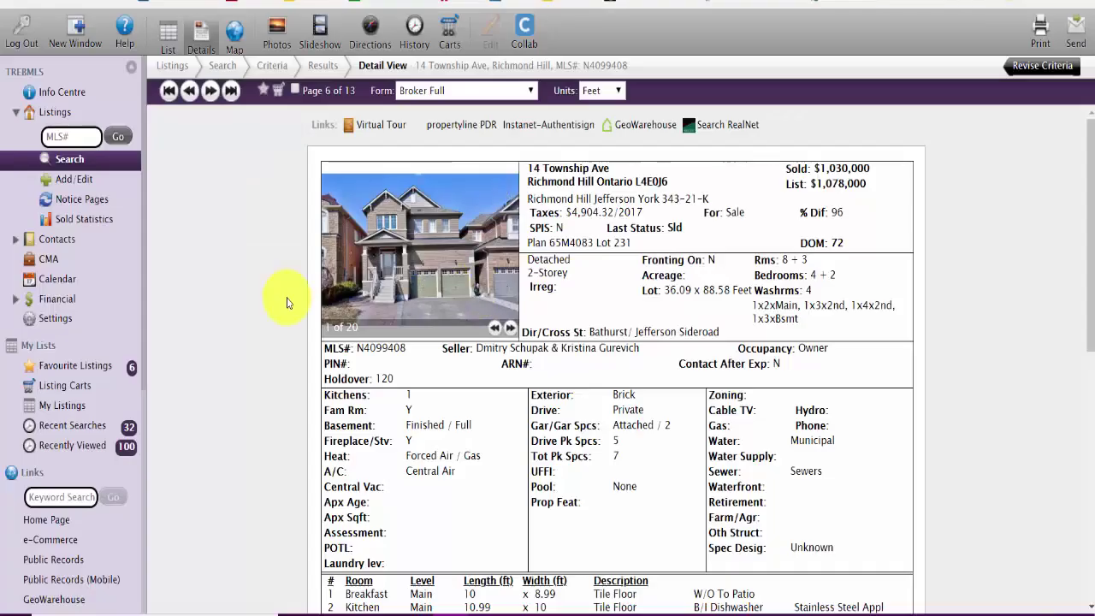
mouse_move(476, 186)
left_click(214, 92)
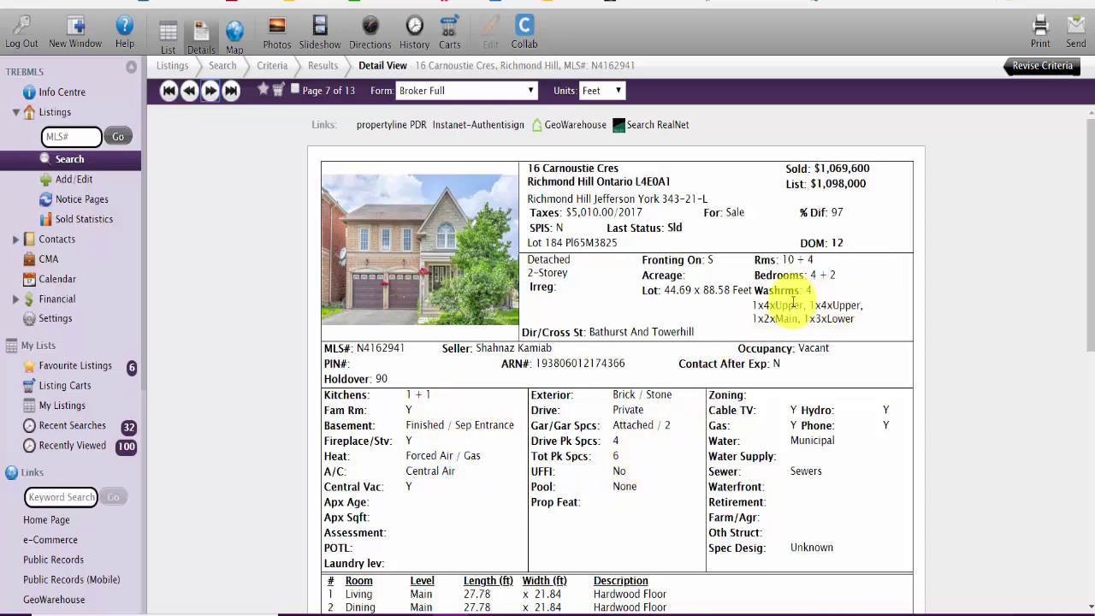
scroll(635, 373, "down", 3)
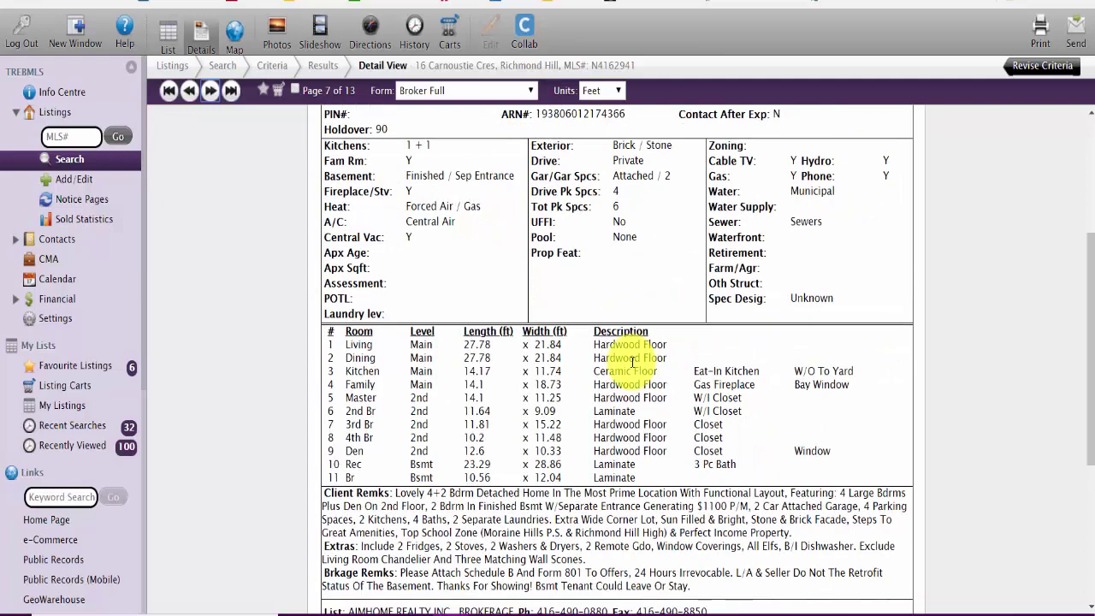
scroll(631, 360, "down", 1)
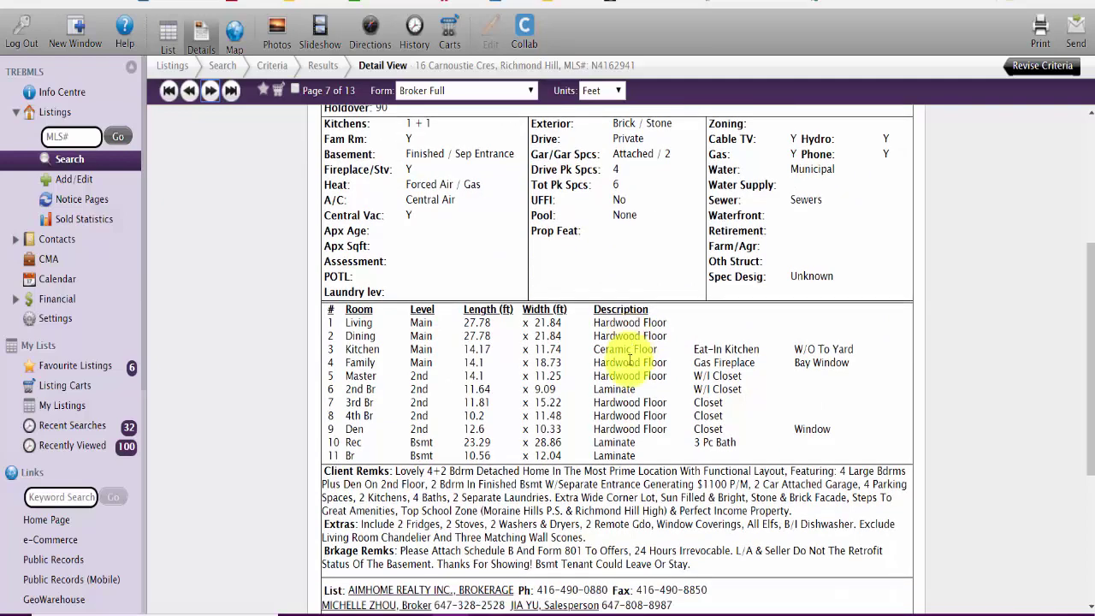
scroll(398, 325, "up", 4)
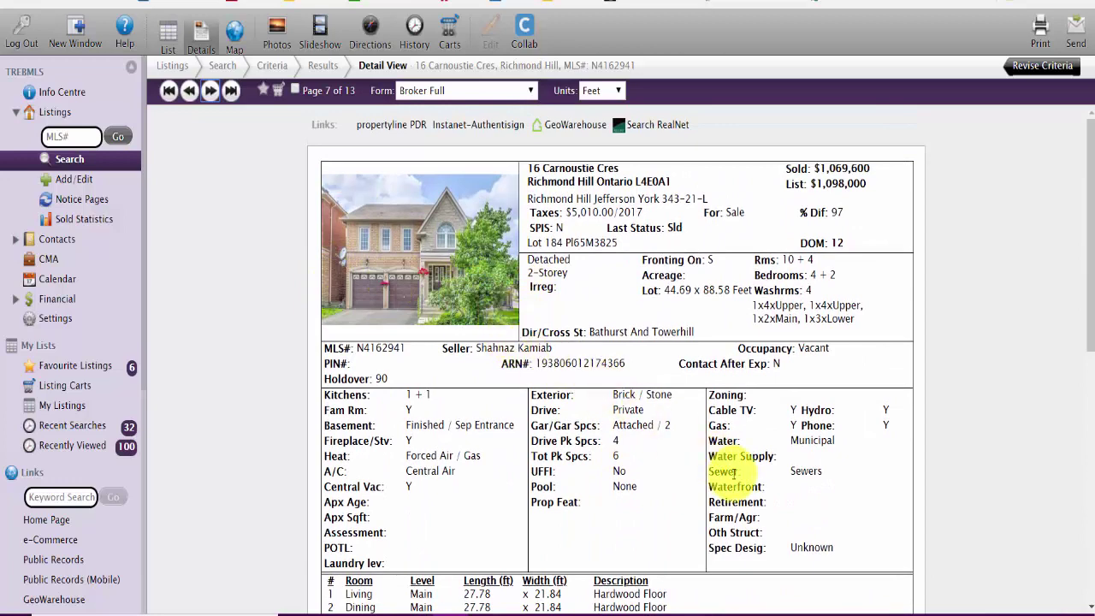
scroll(685, 411, "down", 5)
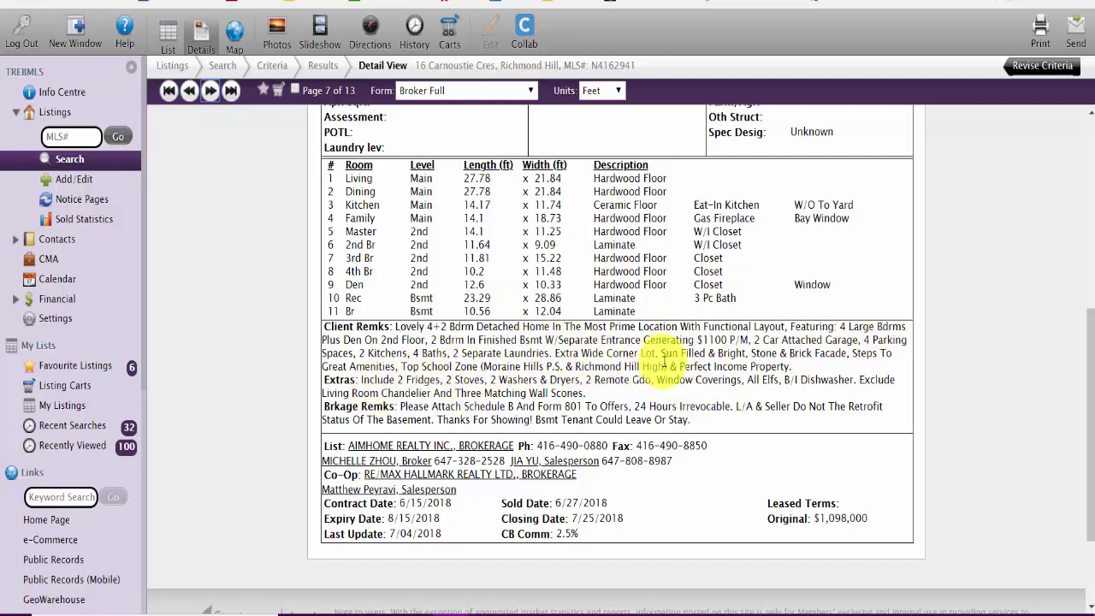
left_click_drag(655, 352, 555, 354)
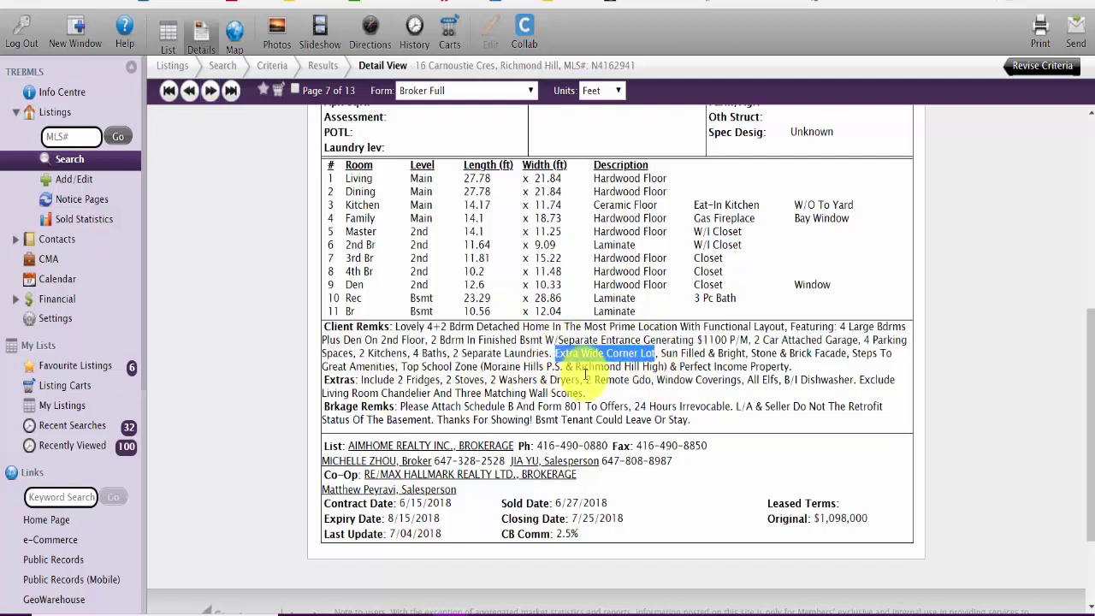
left_click(587, 374)
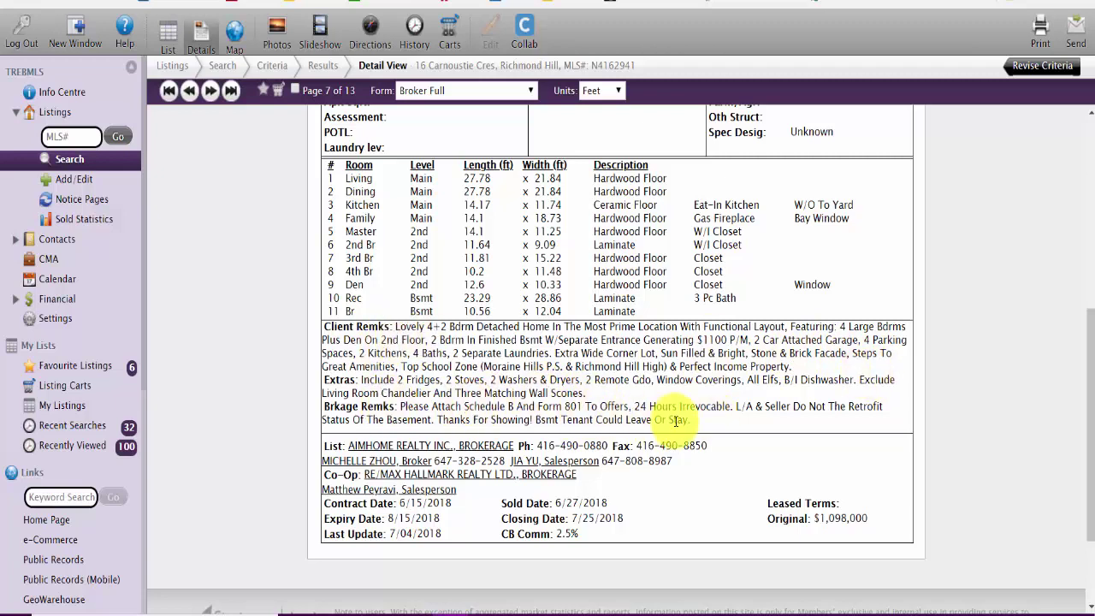
scroll(661, 418, "up", 1)
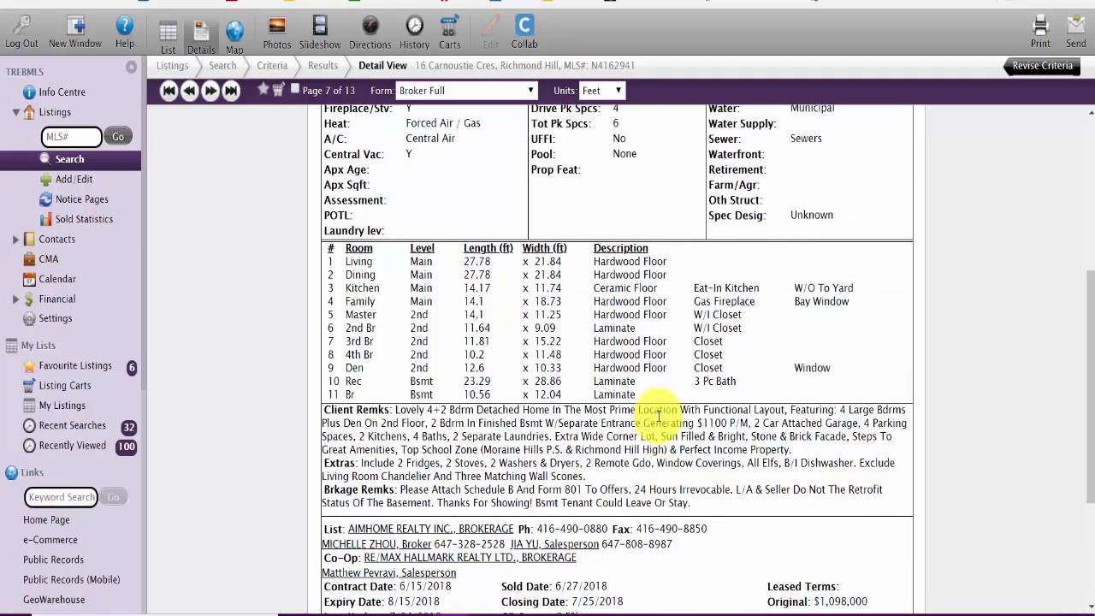
scroll(654, 416, "up", 4)
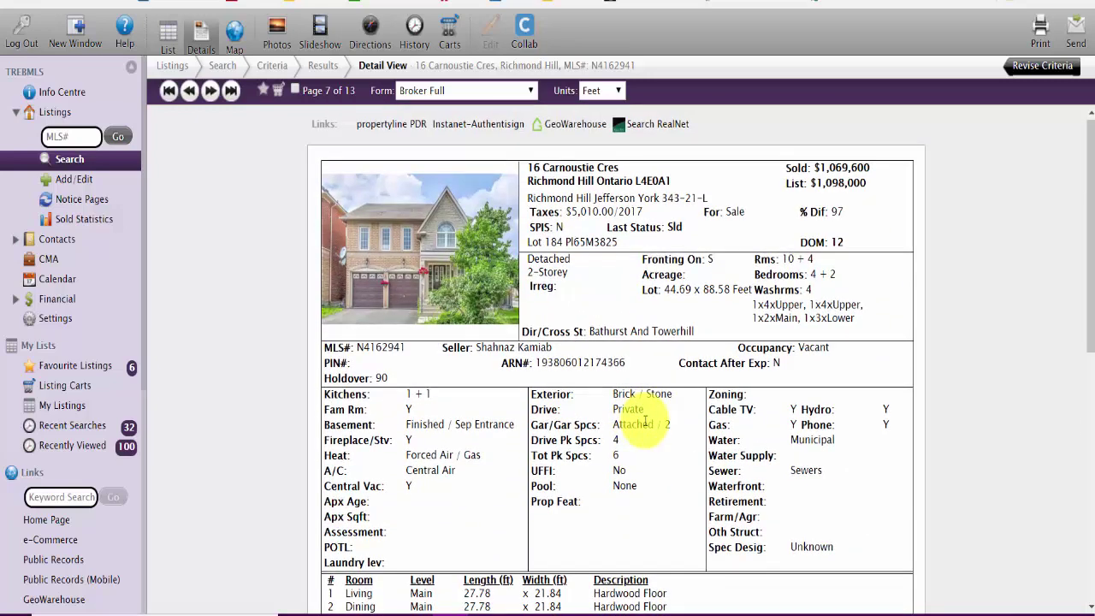
scroll(642, 418, "down", 1)
scroll(643, 423, "up", 1)
scroll(633, 415, "down", 6)
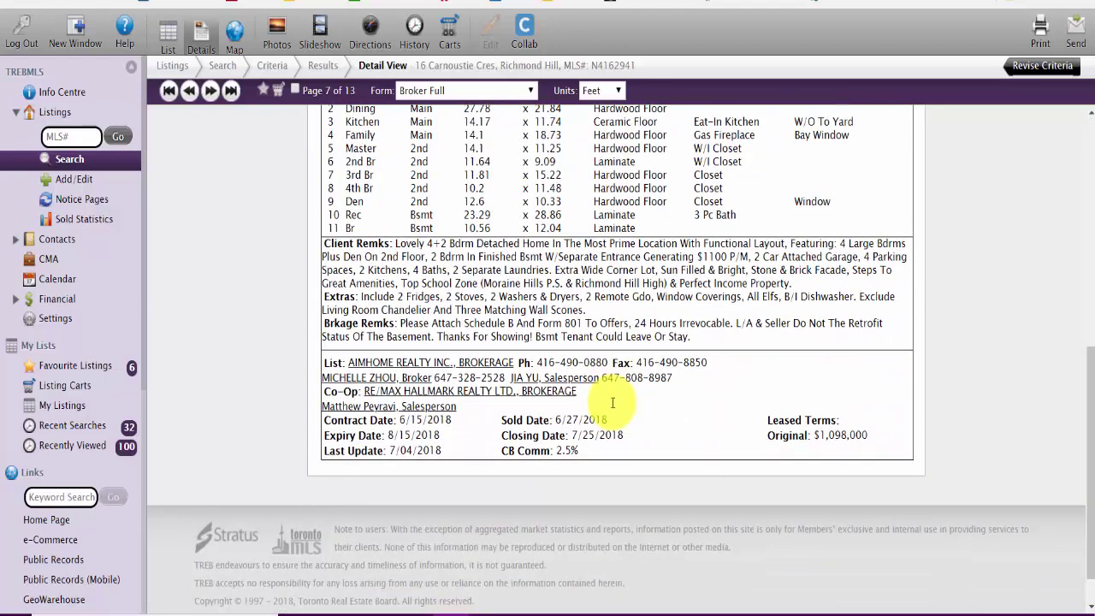
scroll(565, 381, "up", 3)
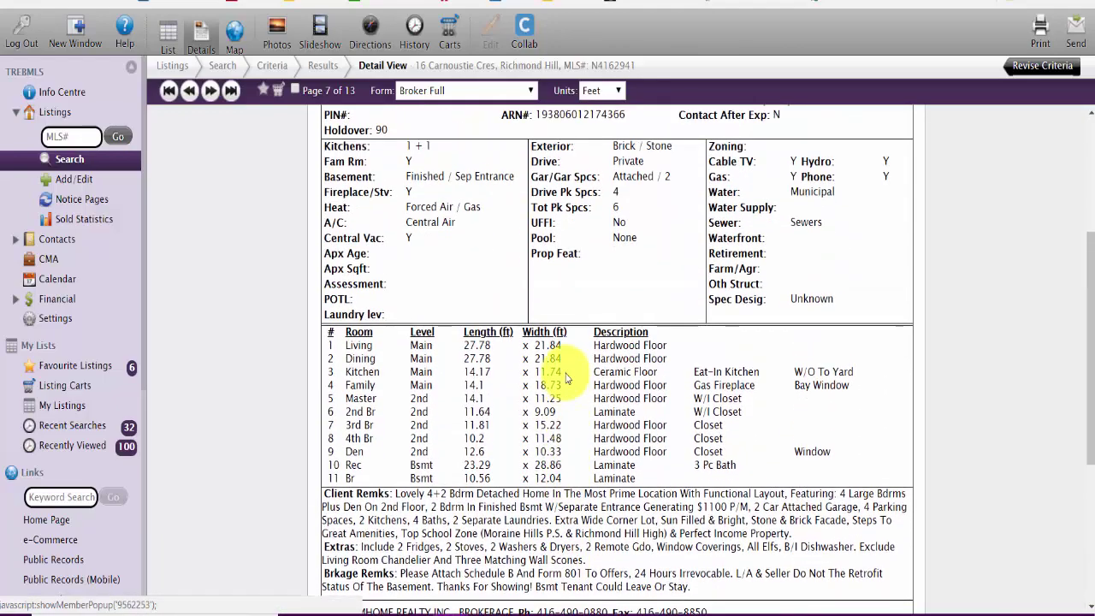
scroll(564, 378, "up", 3)
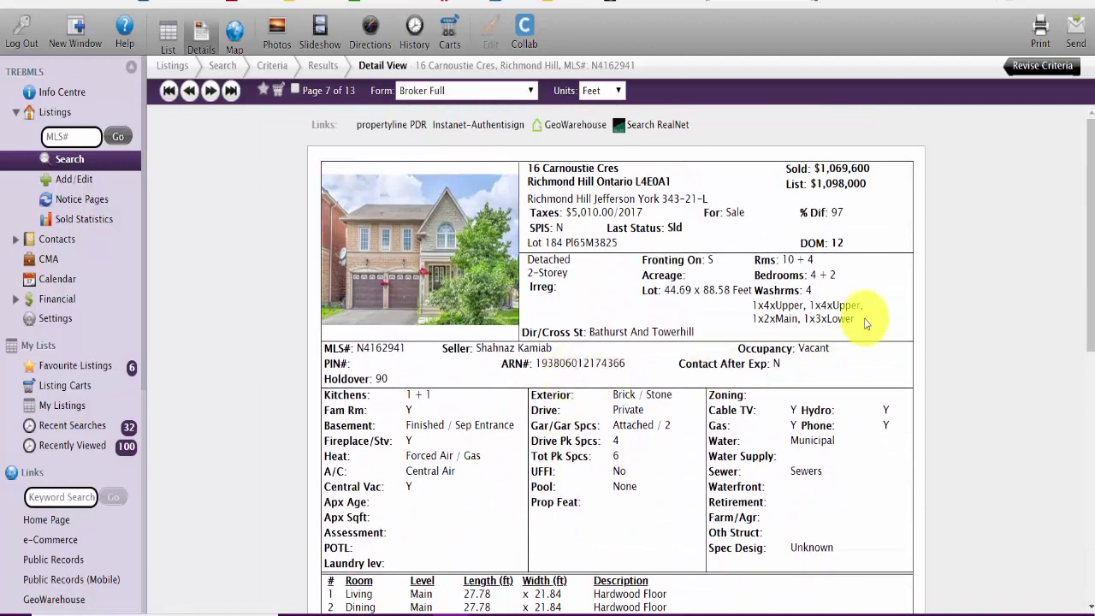
scroll(676, 325, "down", 3)
scroll(659, 338, "up", 3)
scroll(654, 348, "up", 1)
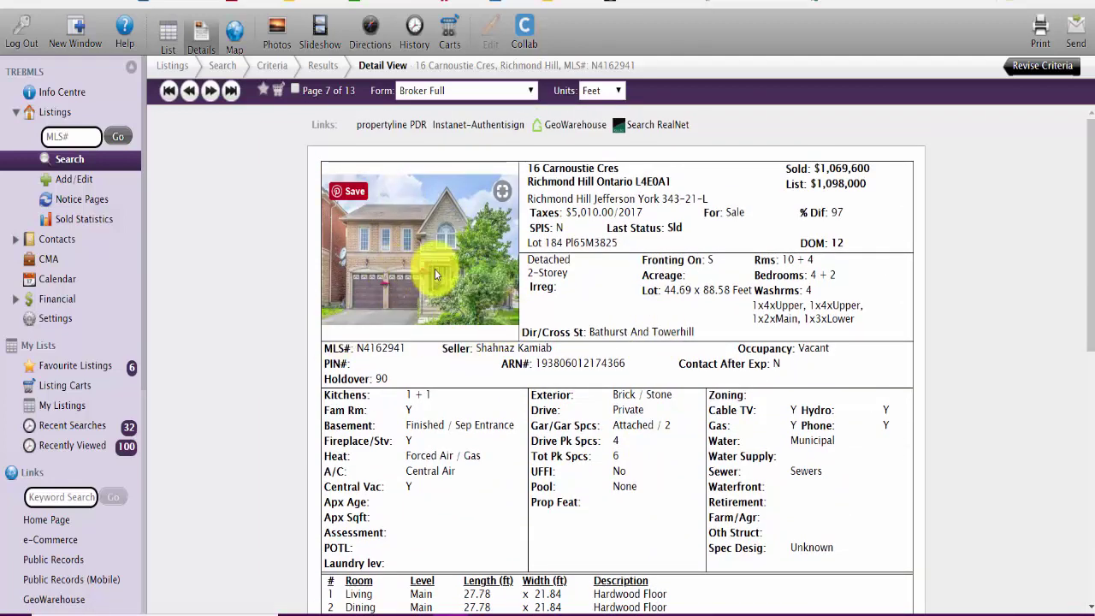
scroll(434, 268, "down", 2)
scroll(881, 475, "down", 1)
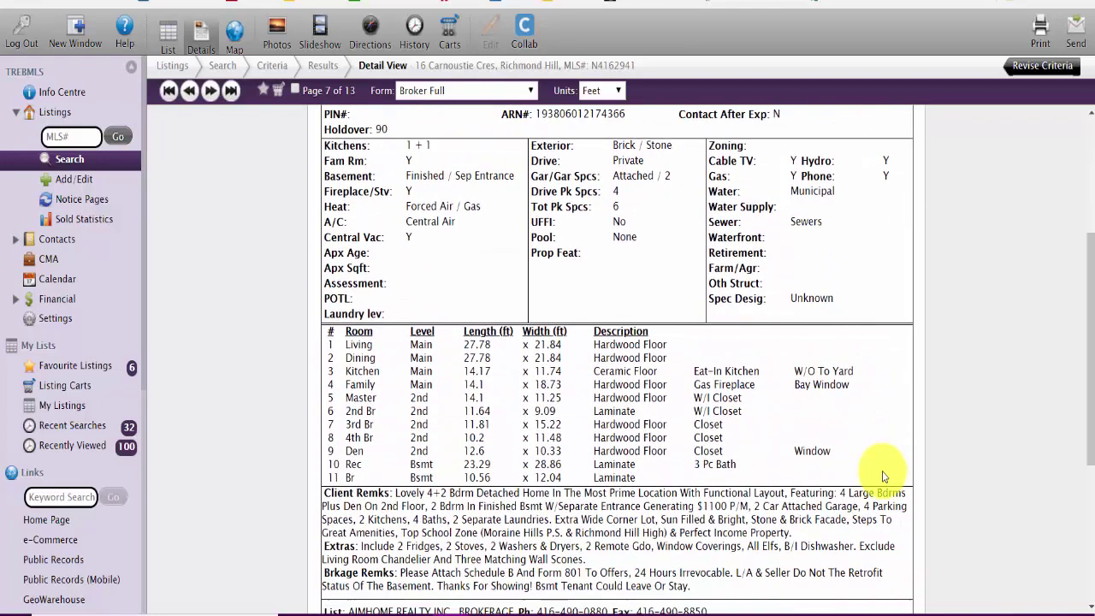
scroll(873, 470, "up", 3)
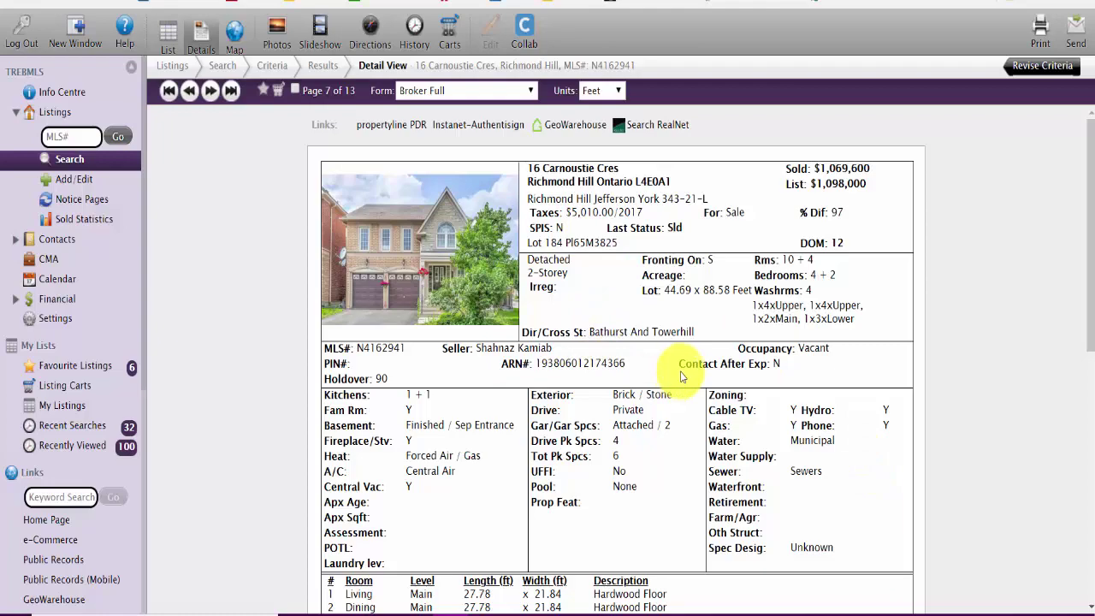
scroll(682, 377, "down", 6)
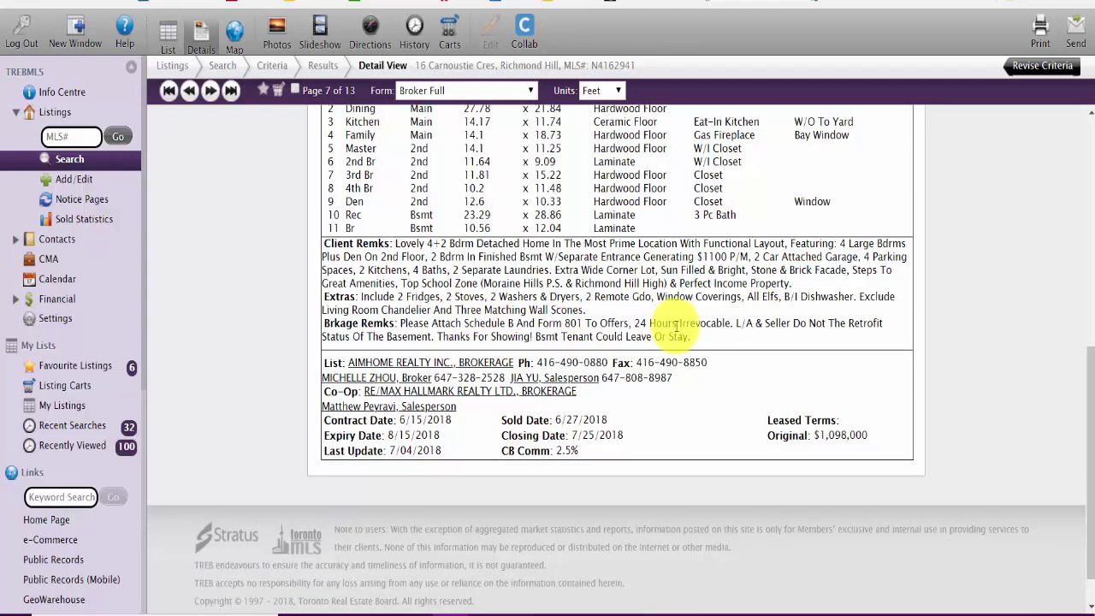
scroll(676, 325, "down", 1)
scroll(667, 333, "up", 4)
scroll(659, 338, "down", 1)
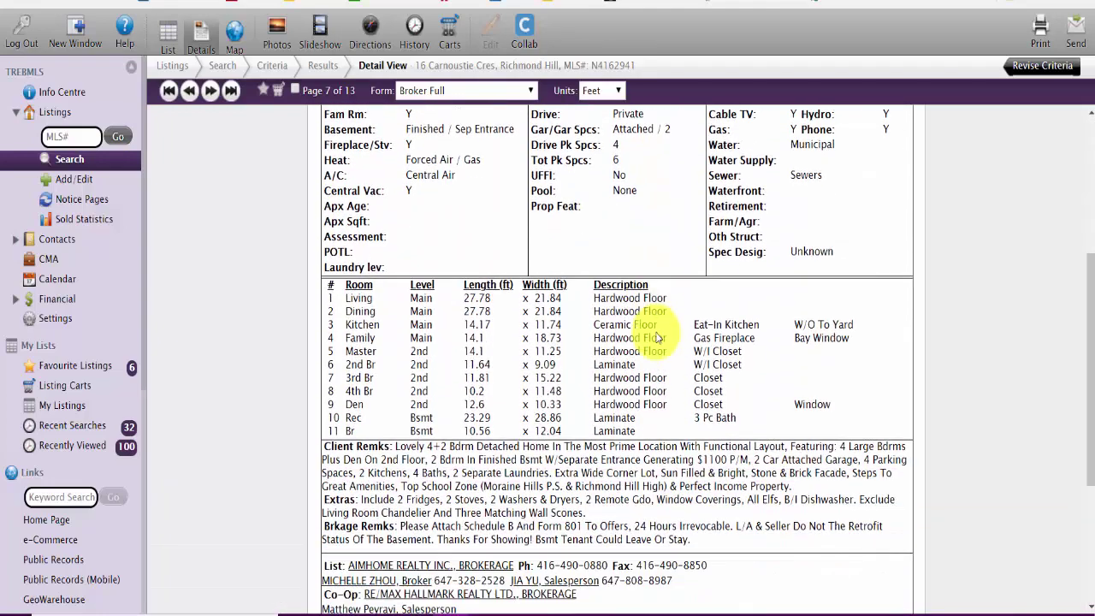
scroll(657, 338, "up", 4)
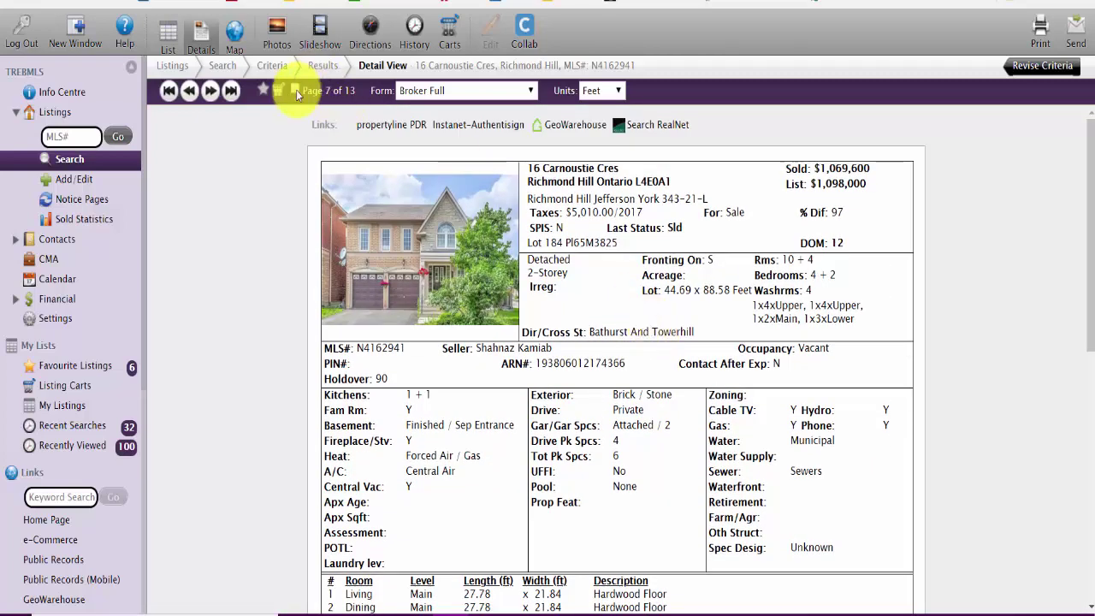
left_click(278, 90)
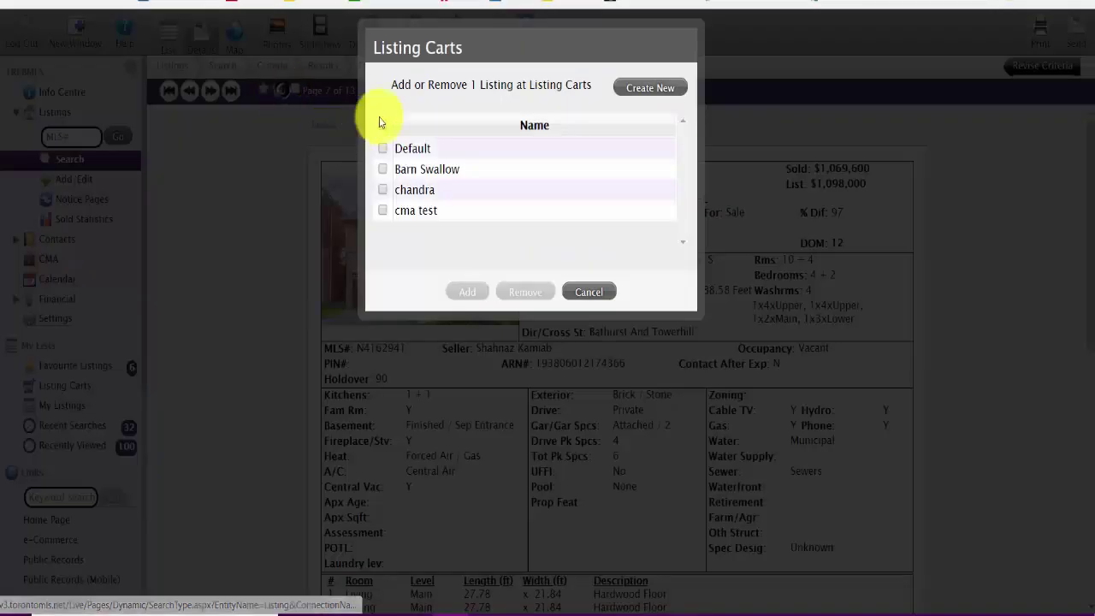
left_click(409, 168)
left_click(485, 292)
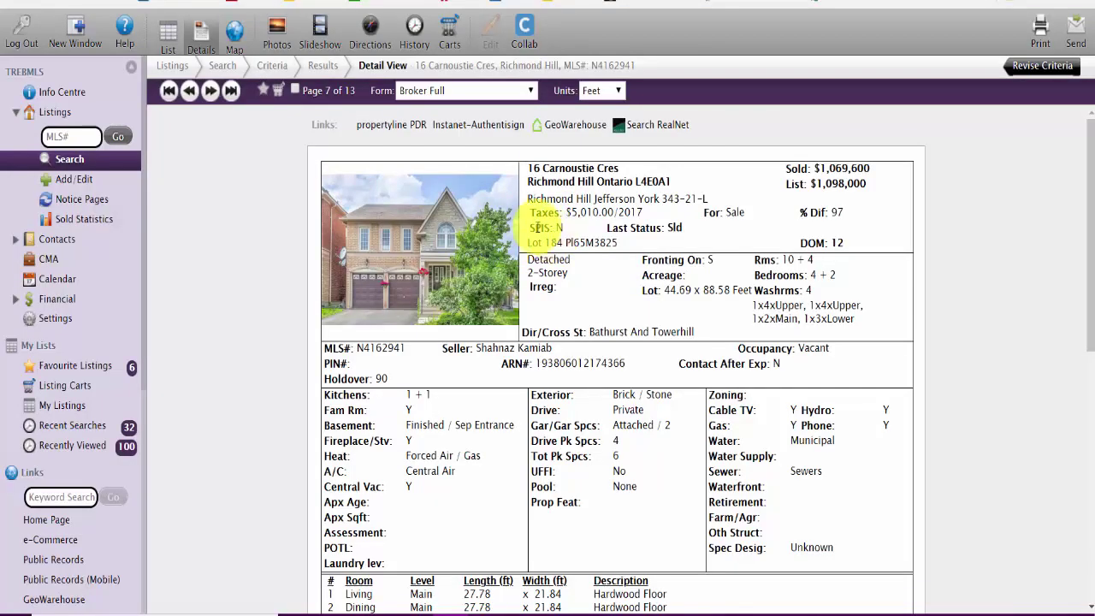
left_click(203, 91)
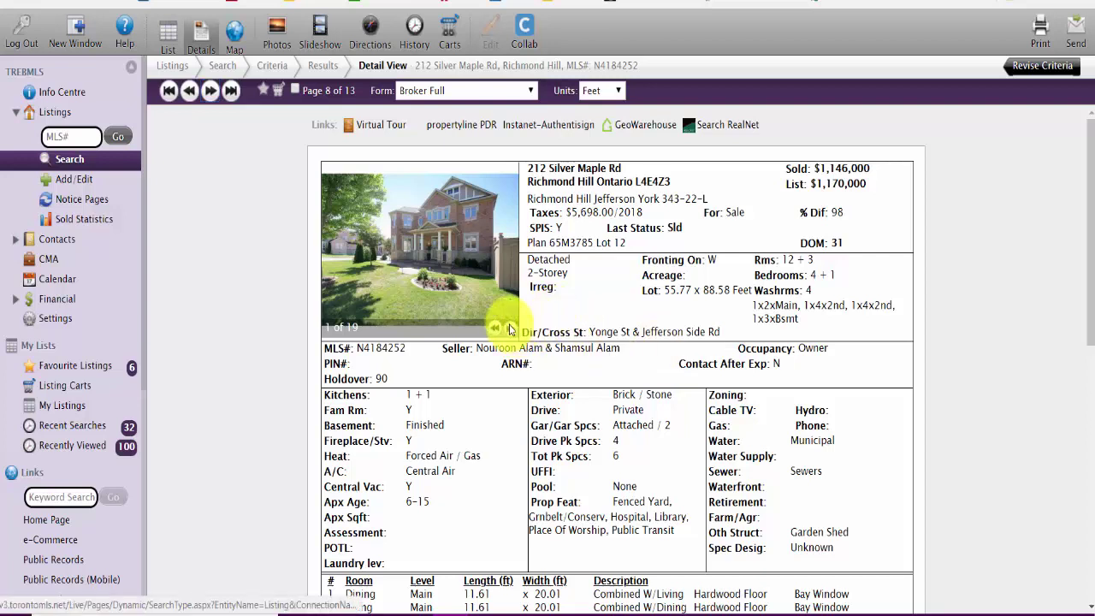
left_click(509, 328)
left_click(510, 328)
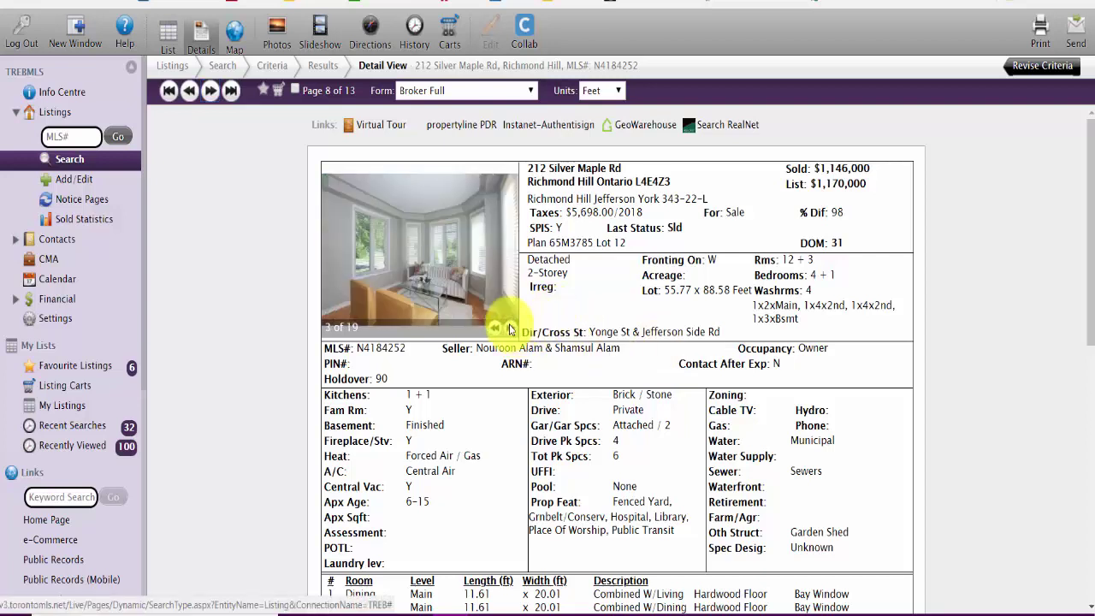
left_click(510, 329)
left_click(510, 329)
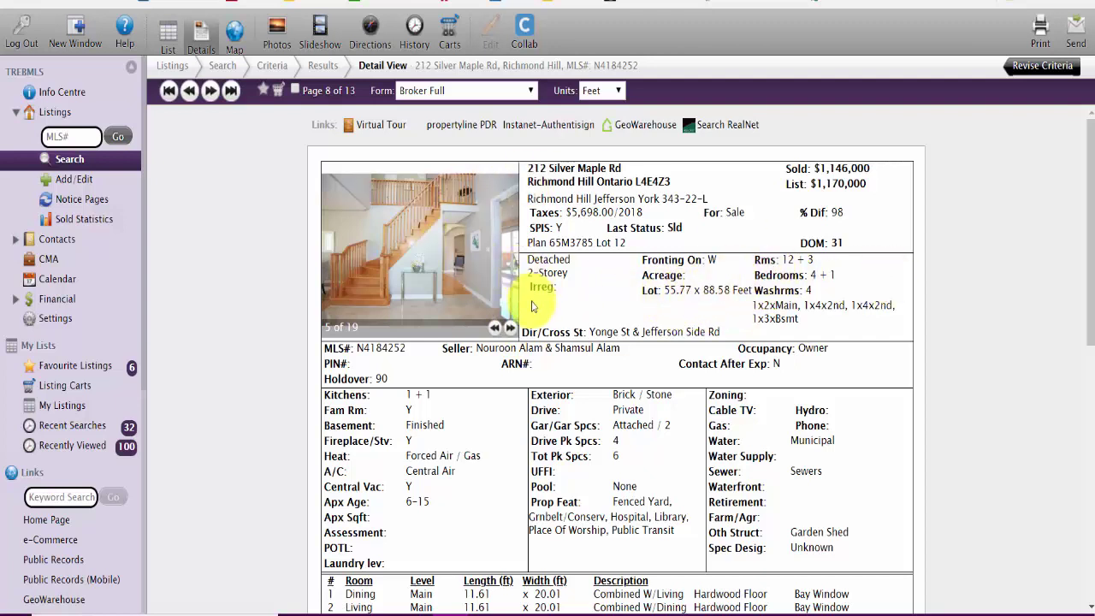
left_click(510, 327)
left_click(510, 328)
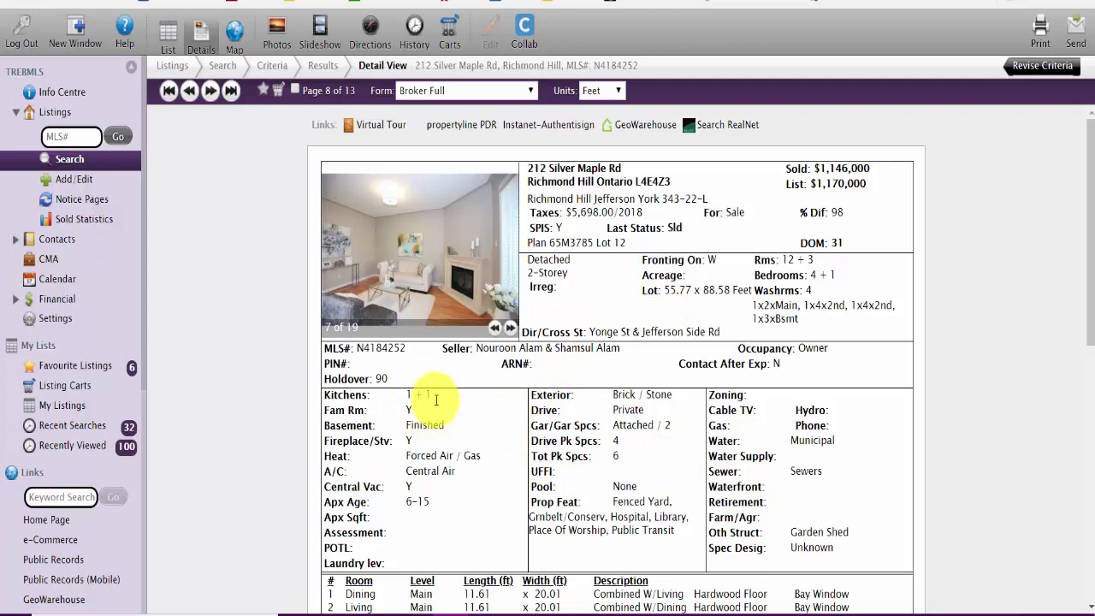
left_click(511, 328)
left_click(510, 328)
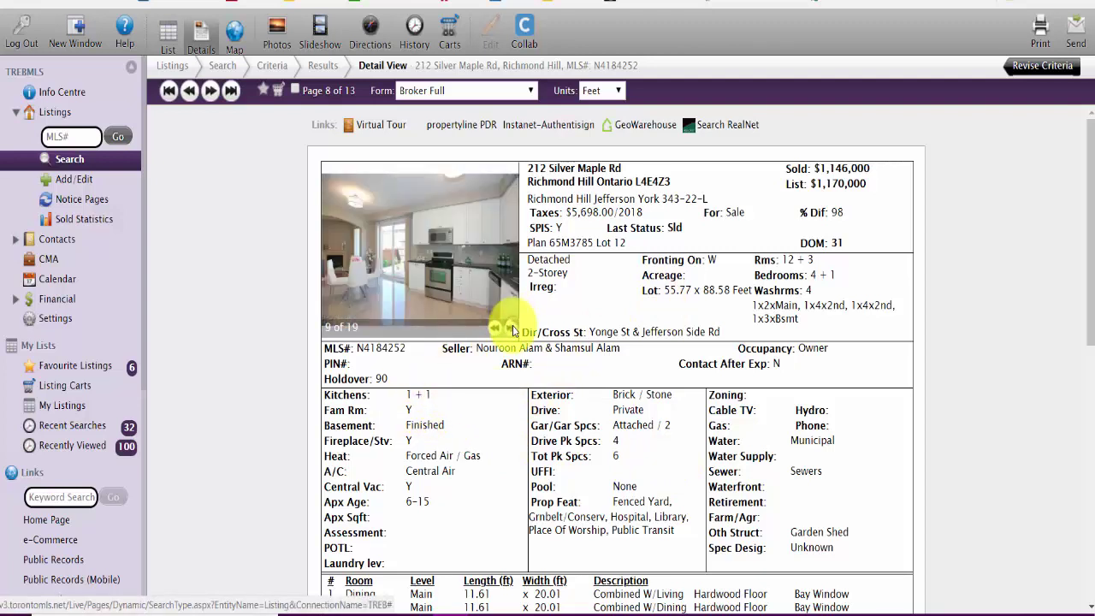
left_click(495, 328)
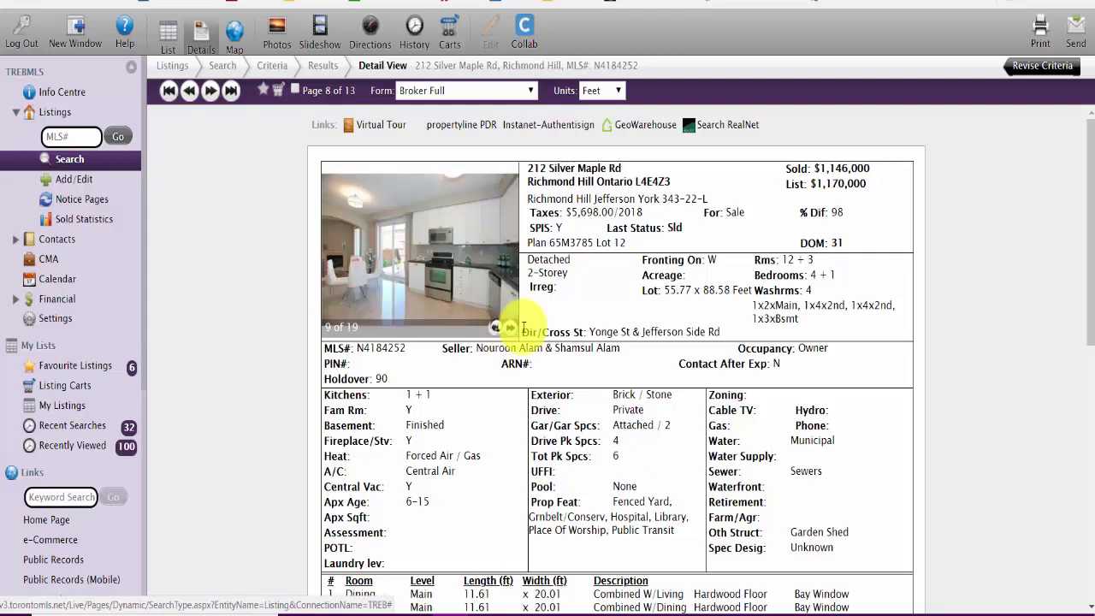
left_click(511, 329)
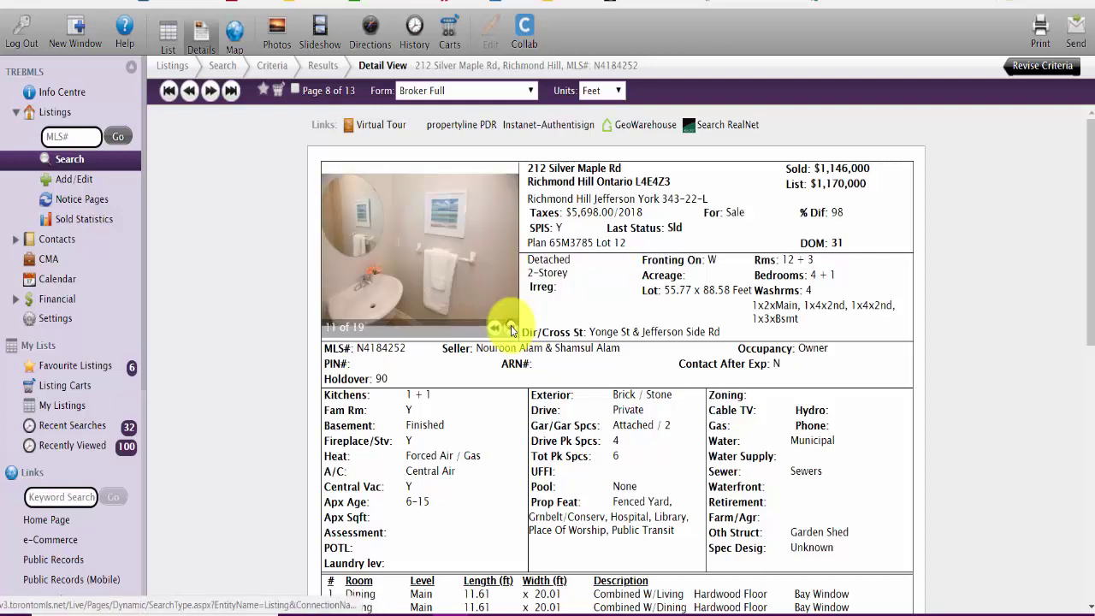
left_click(511, 328)
left_click(511, 328)
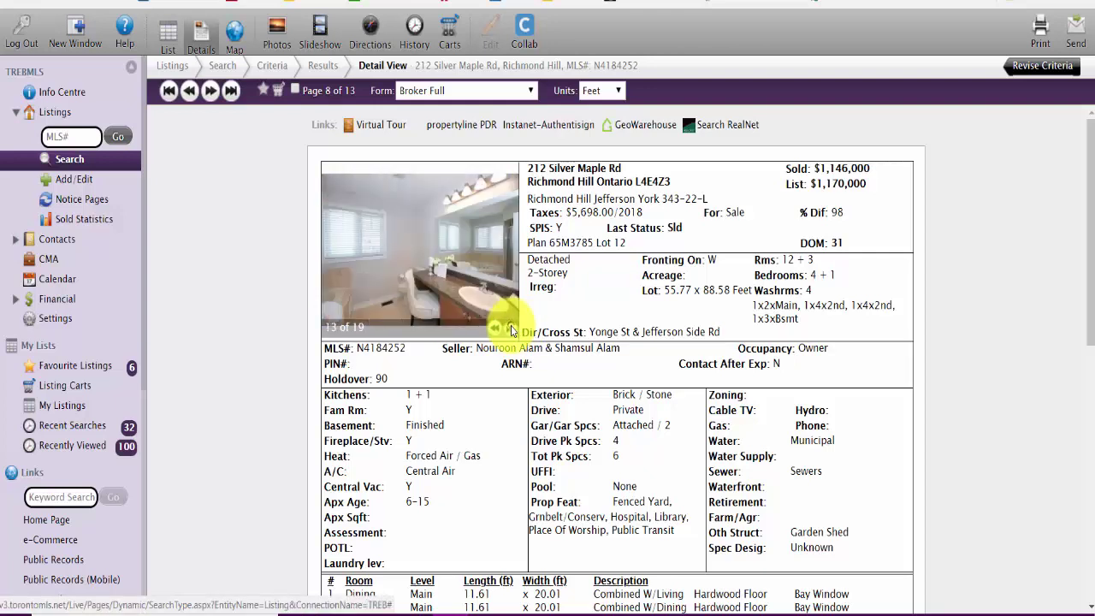
left_click(511, 328)
left_click(510, 329)
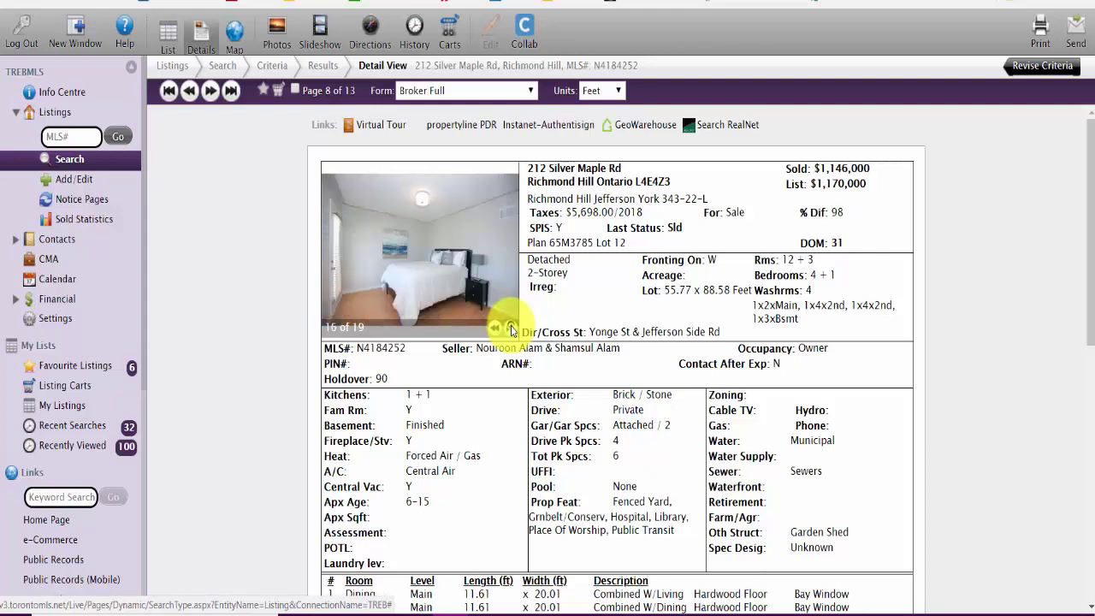
left_click(511, 328)
left_click(510, 329)
left_click(496, 330)
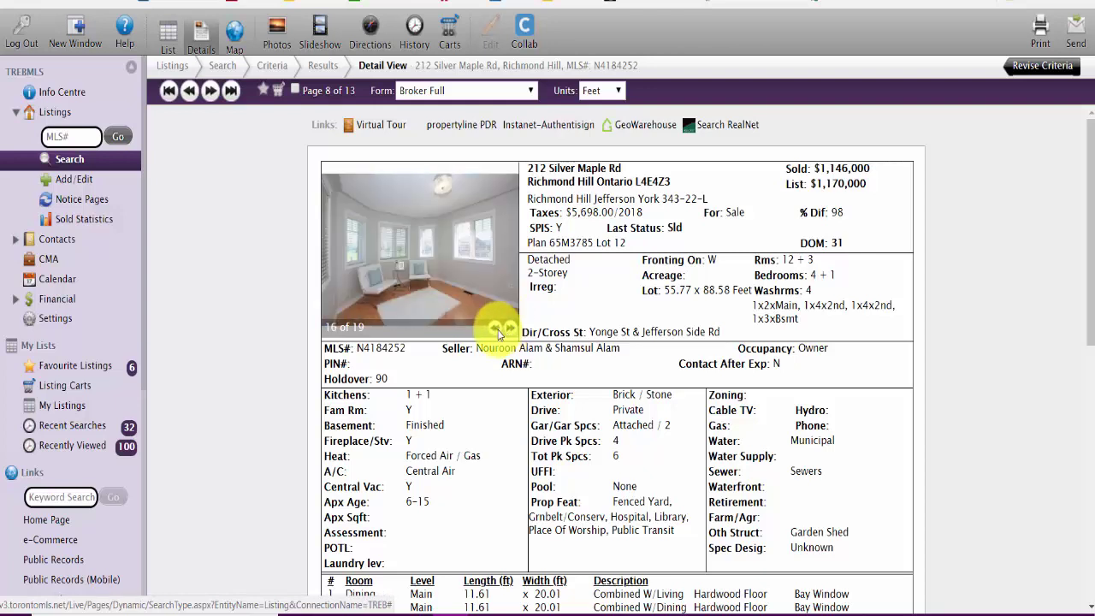
left_click(510, 329)
left_click(510, 330)
left_click(510, 329)
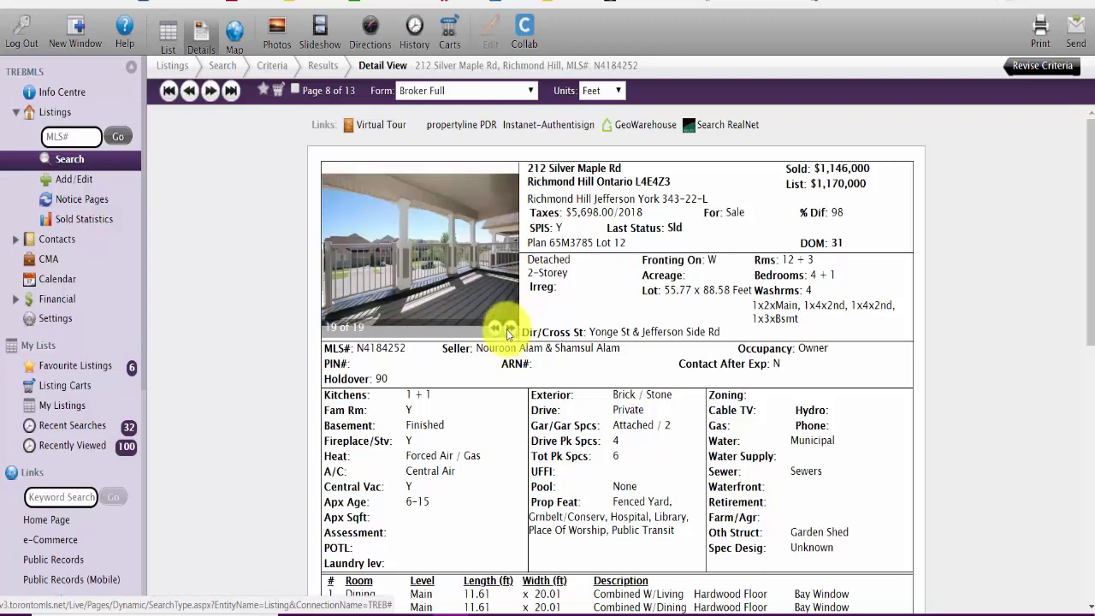
left_click(498, 330)
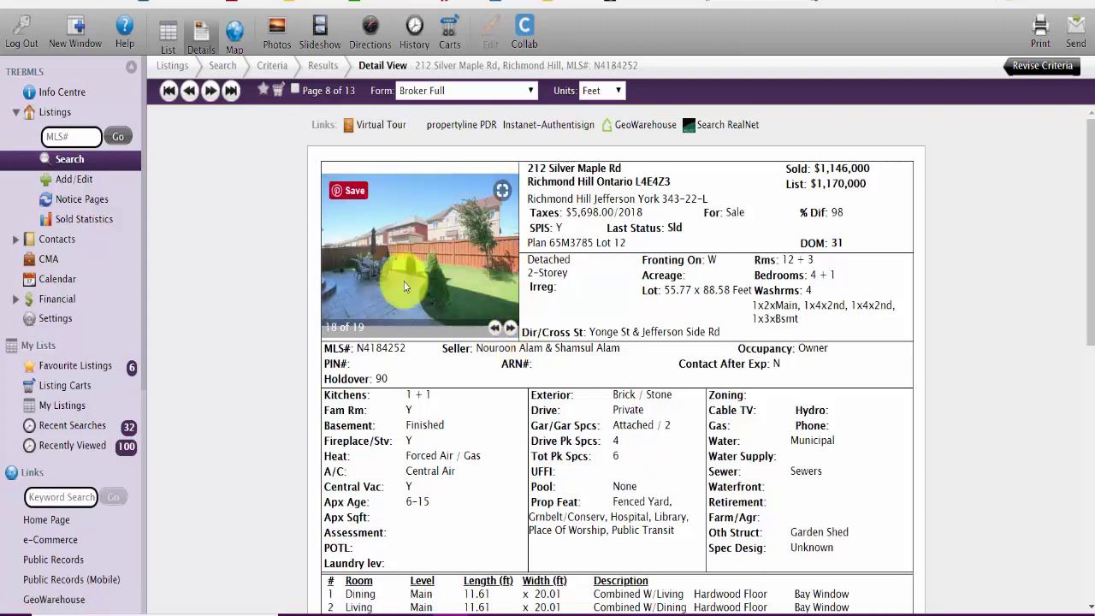
left_click(508, 328)
left_click(509, 329)
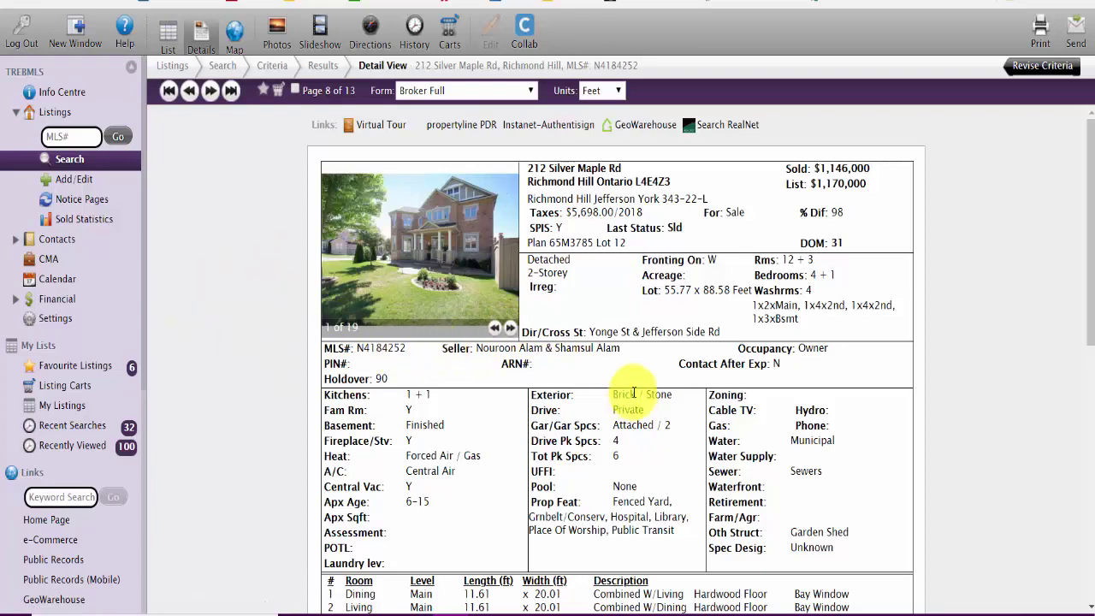
scroll(634, 392, "down", 1)
scroll(634, 392, "down", 4)
scroll(634, 395, "down", 6)
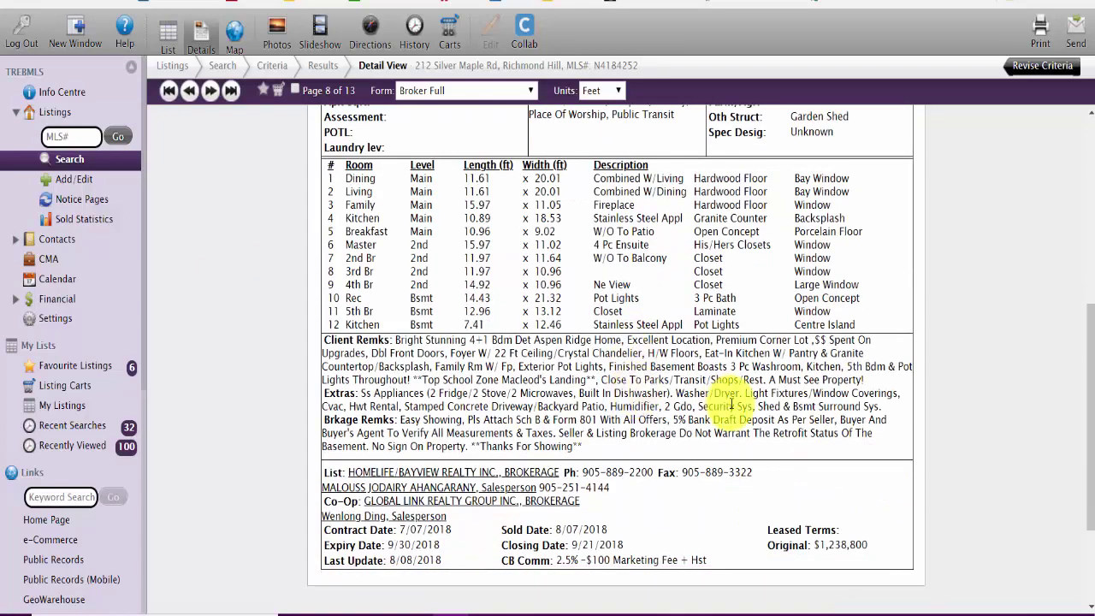
scroll(731, 406, "up", 10)
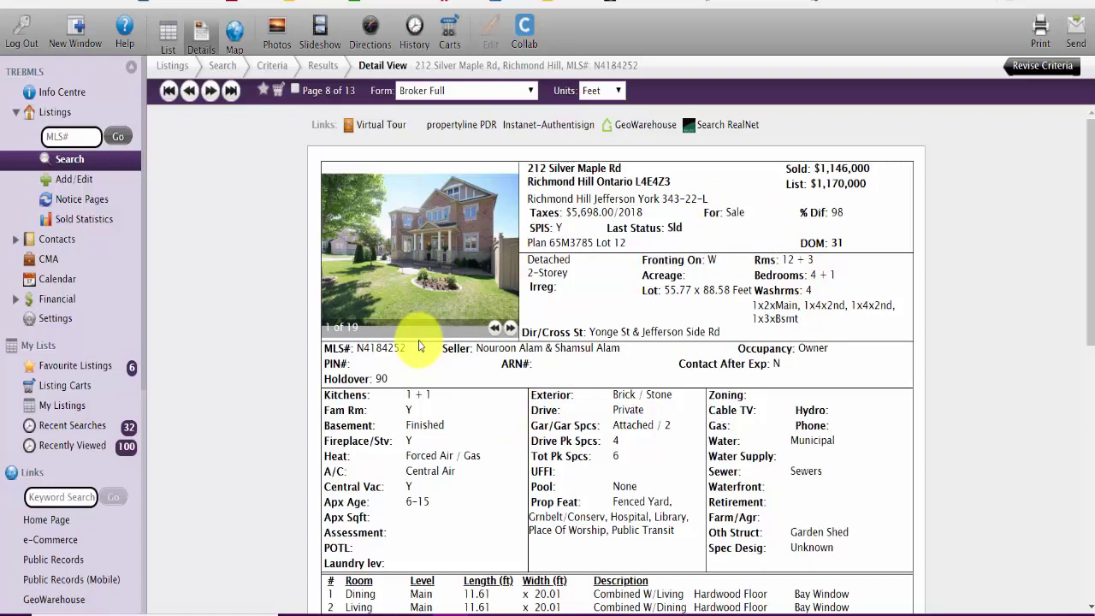
scroll(428, 352, "down", 5)
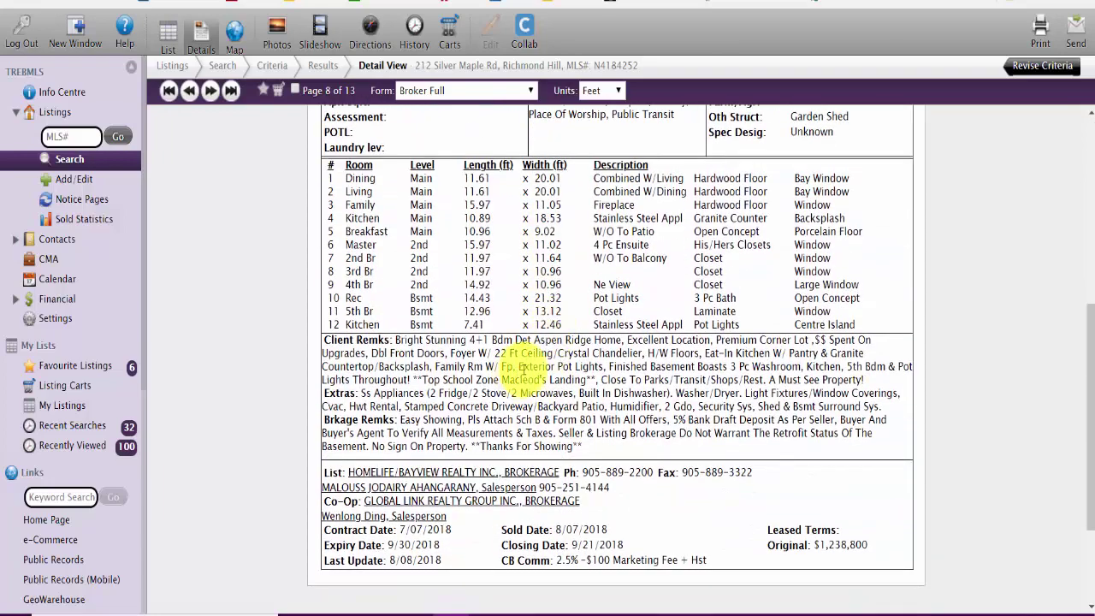
scroll(440, 354, "up", 5)
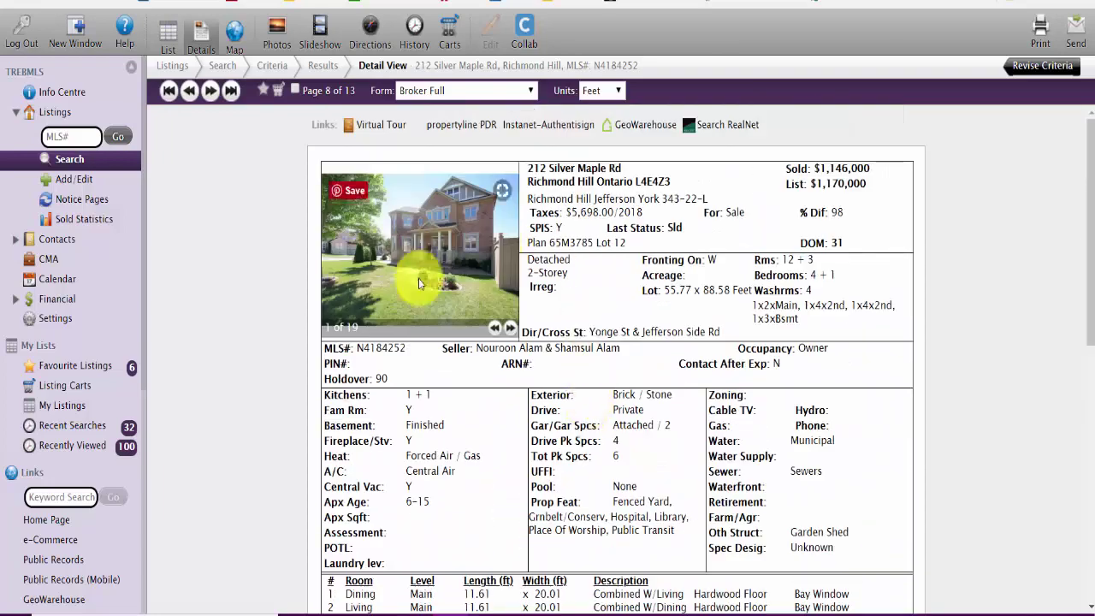
scroll(471, 277, "down", 5)
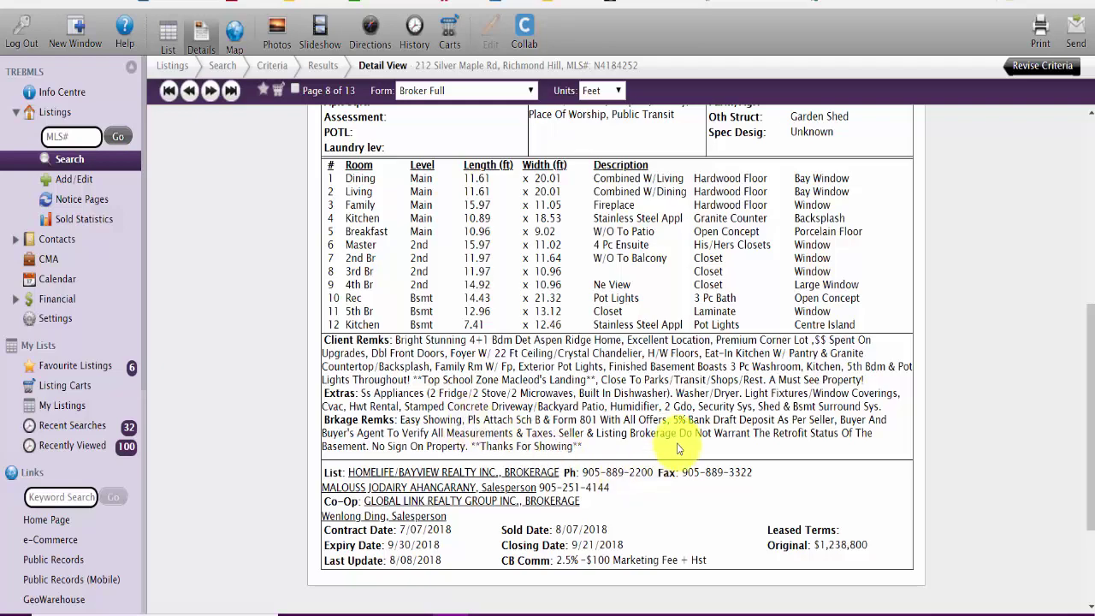
scroll(676, 445, "down", 2)
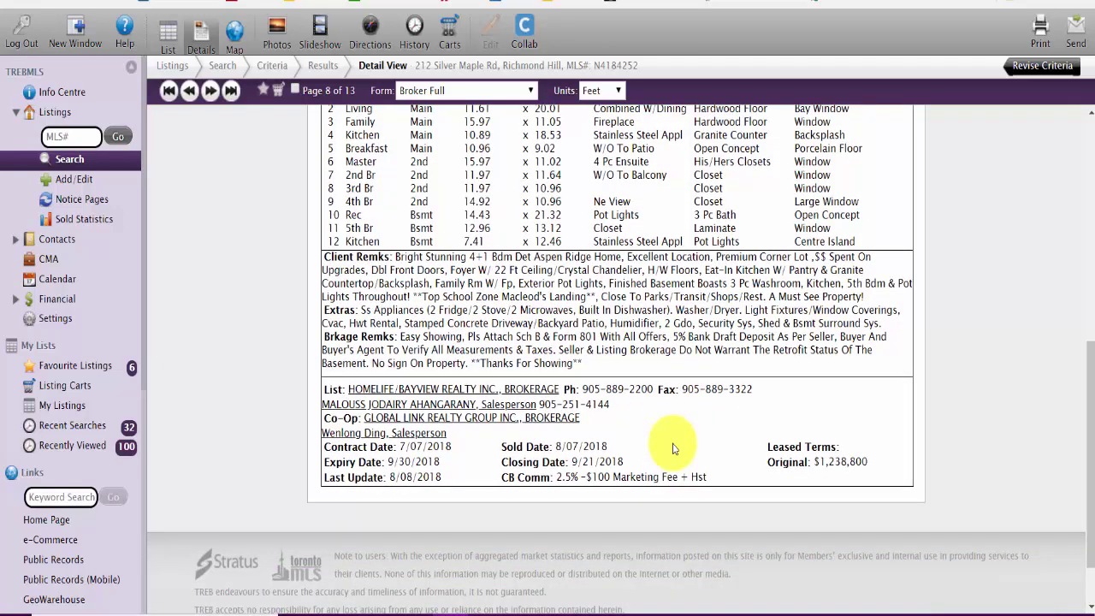
scroll(673, 448, "up", 10)
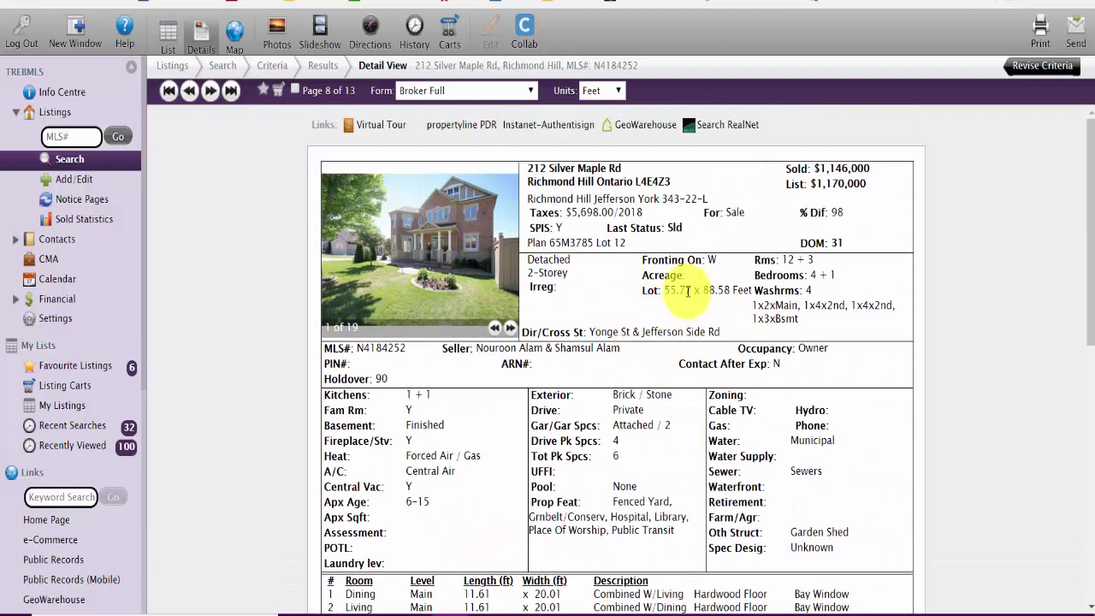
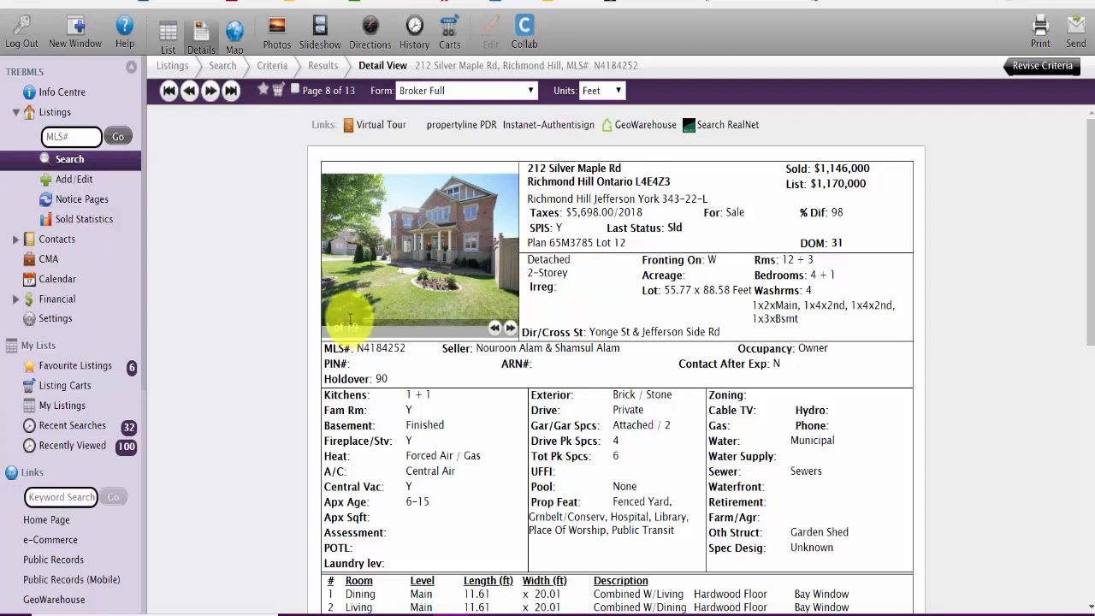
left_click(277, 87)
left_click(404, 169)
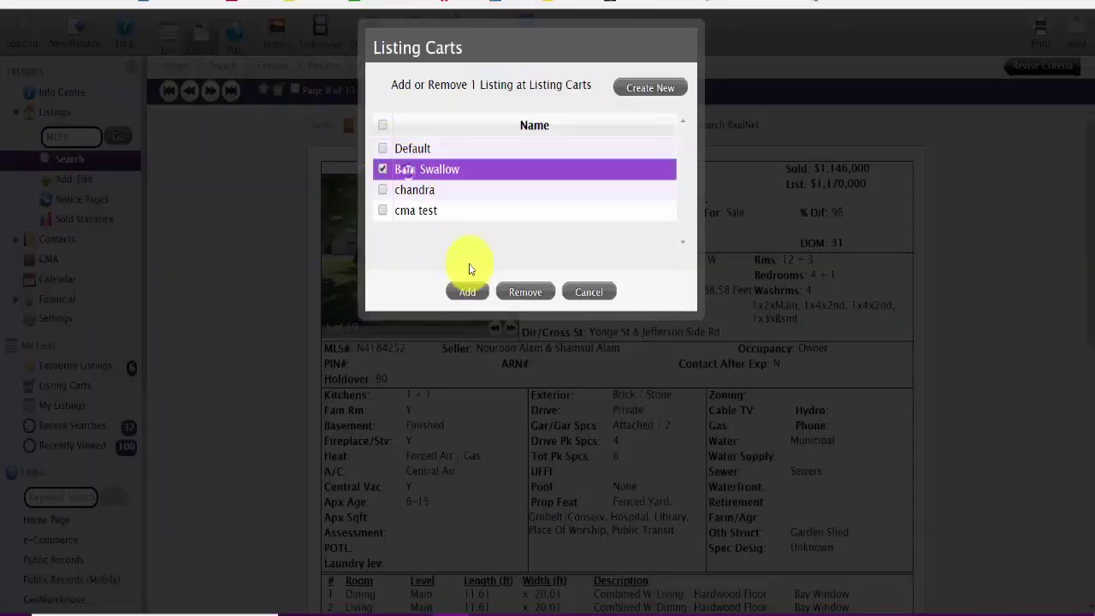
left_click(468, 293)
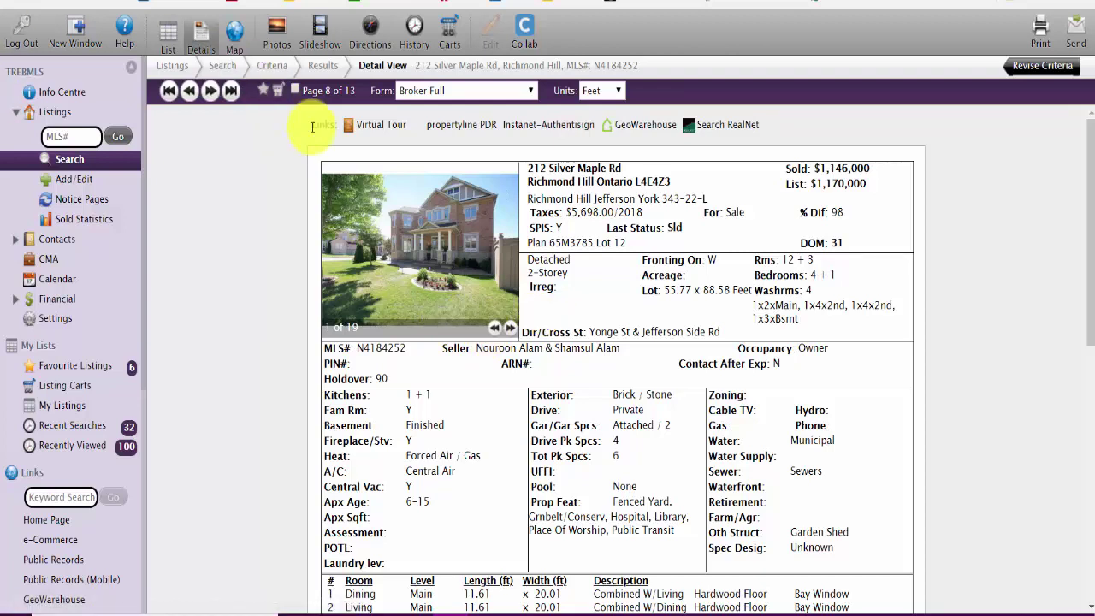
left_click(211, 91)
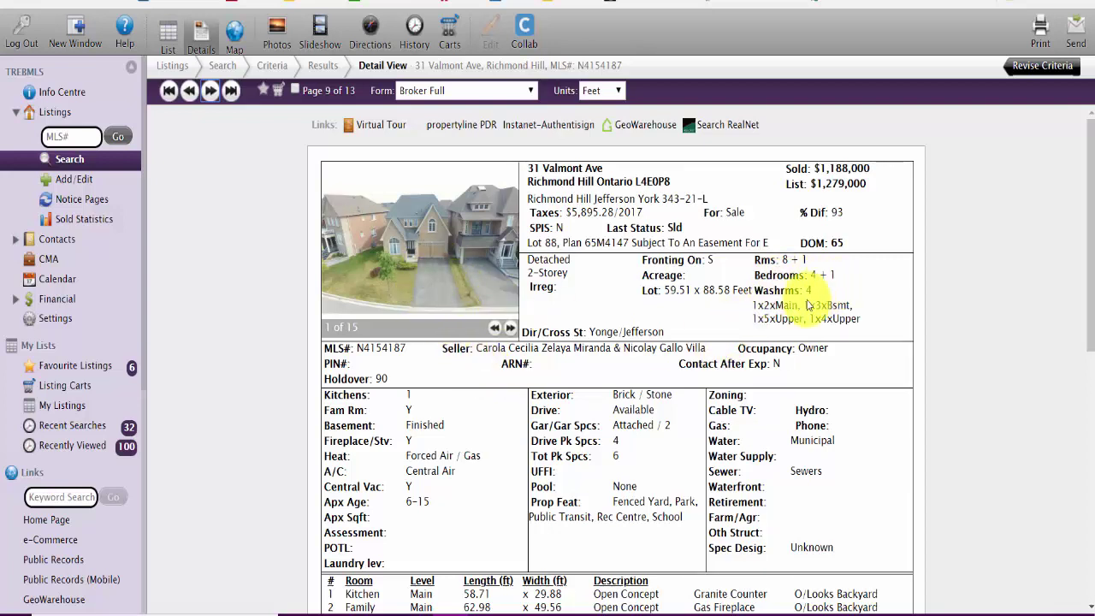
scroll(698, 324, "down", 2)
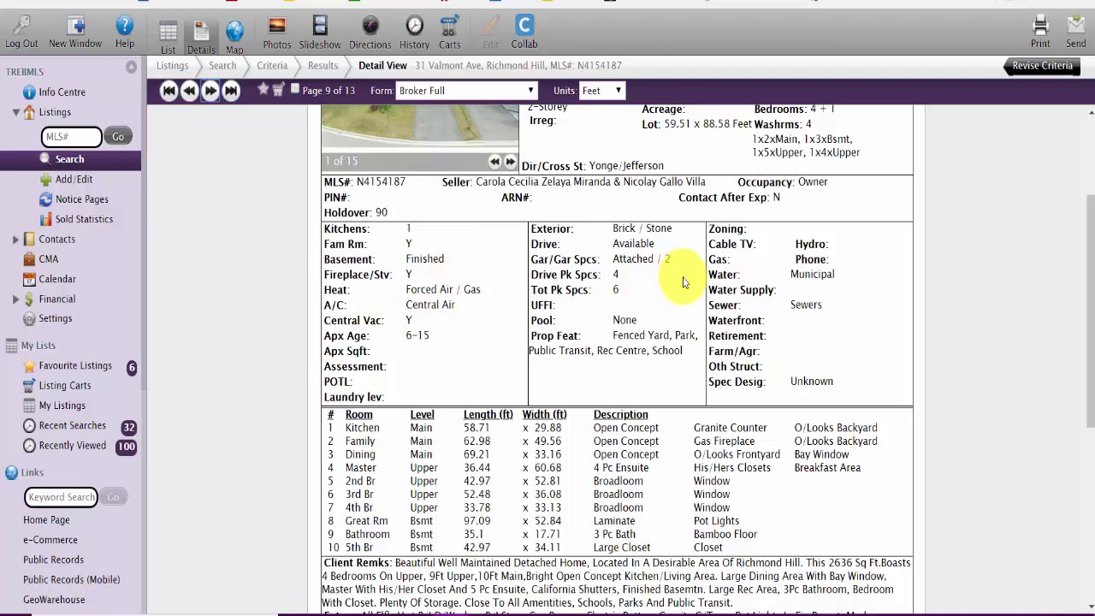
scroll(684, 282, "down", 2)
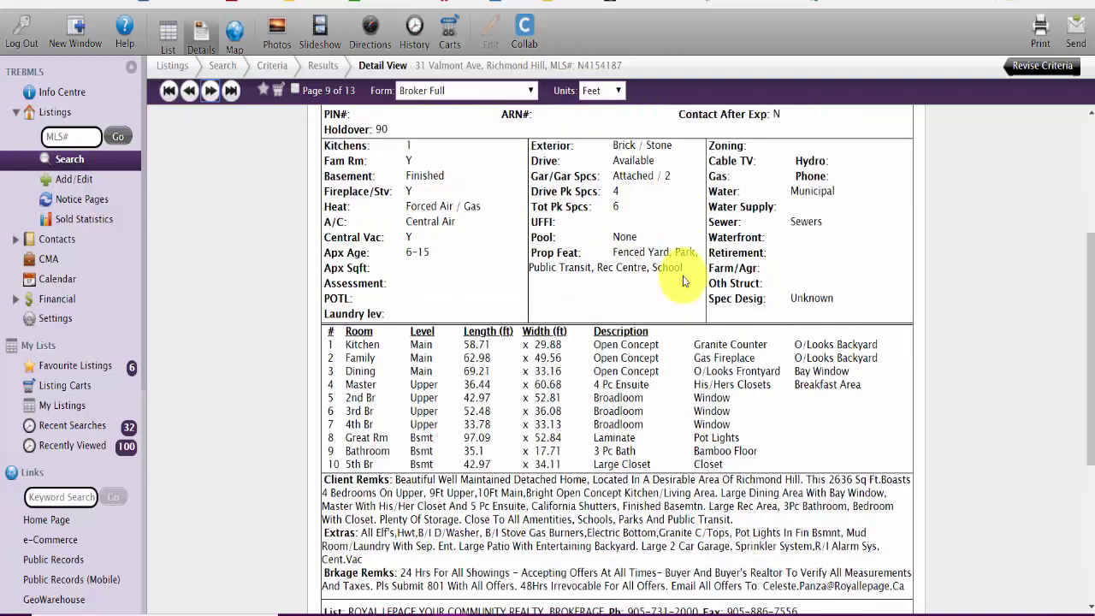
scroll(684, 283, "down", 2)
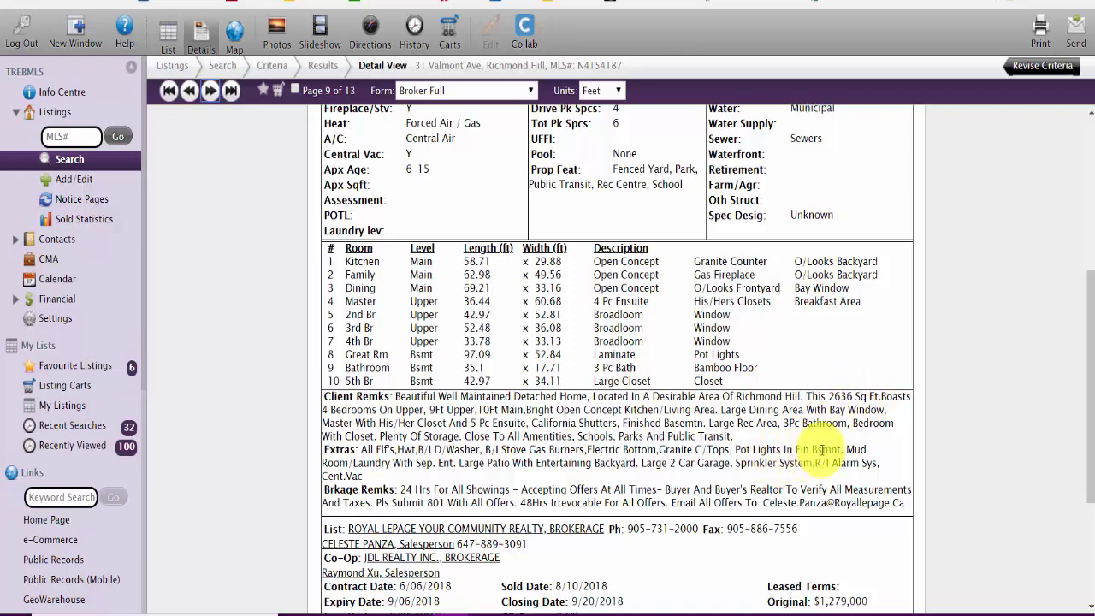
scroll(420, 318, "down", 3)
scroll(428, 303, "up", 4)
scroll(428, 300, "up", 3)
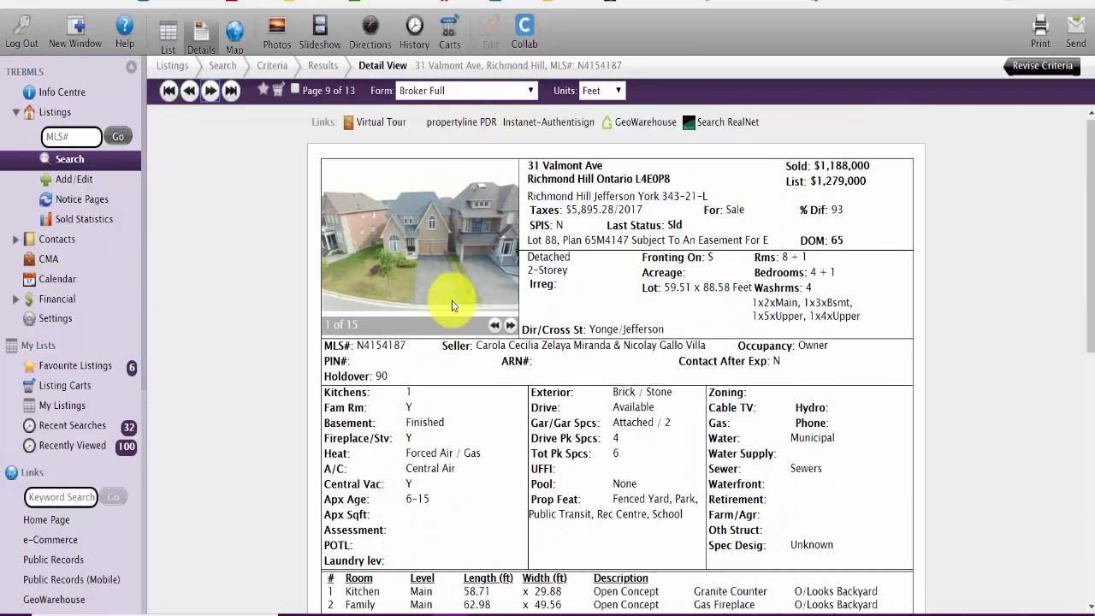
left_click(511, 328)
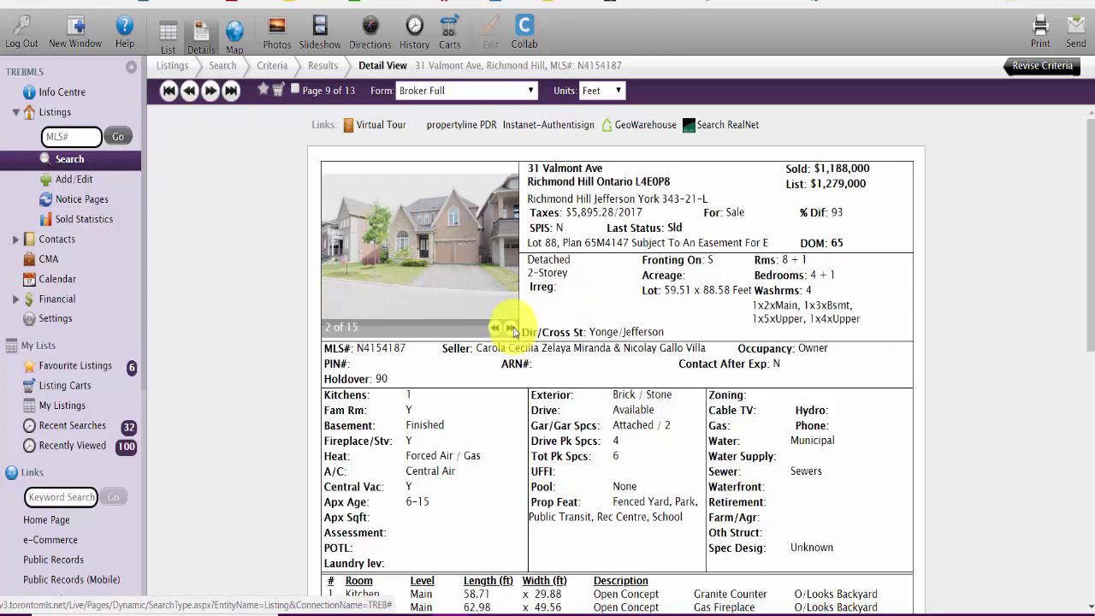
left_click(511, 329)
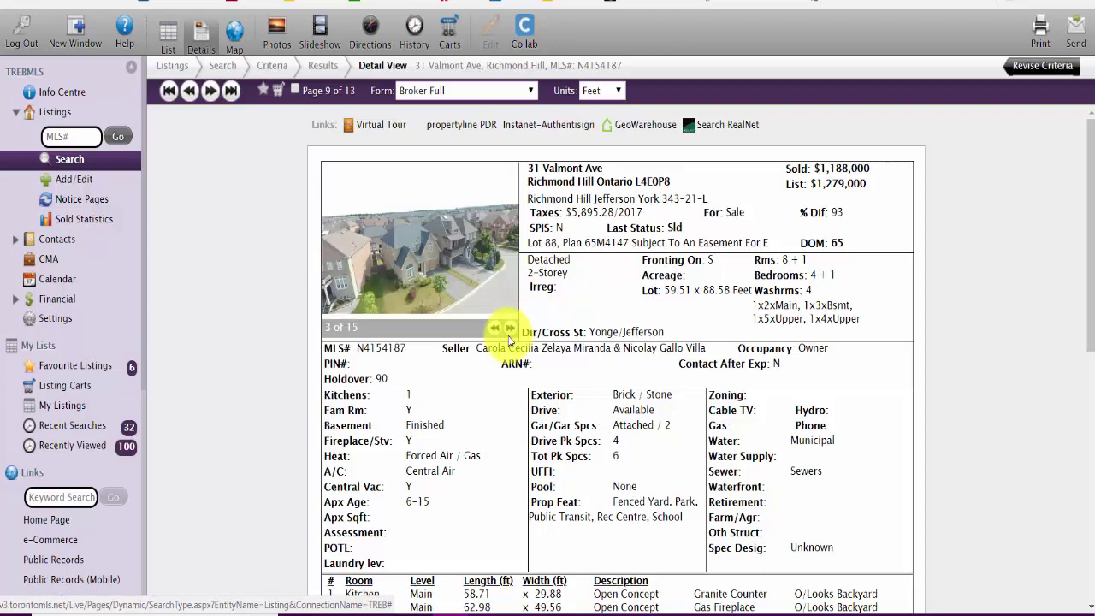
left_click(511, 330)
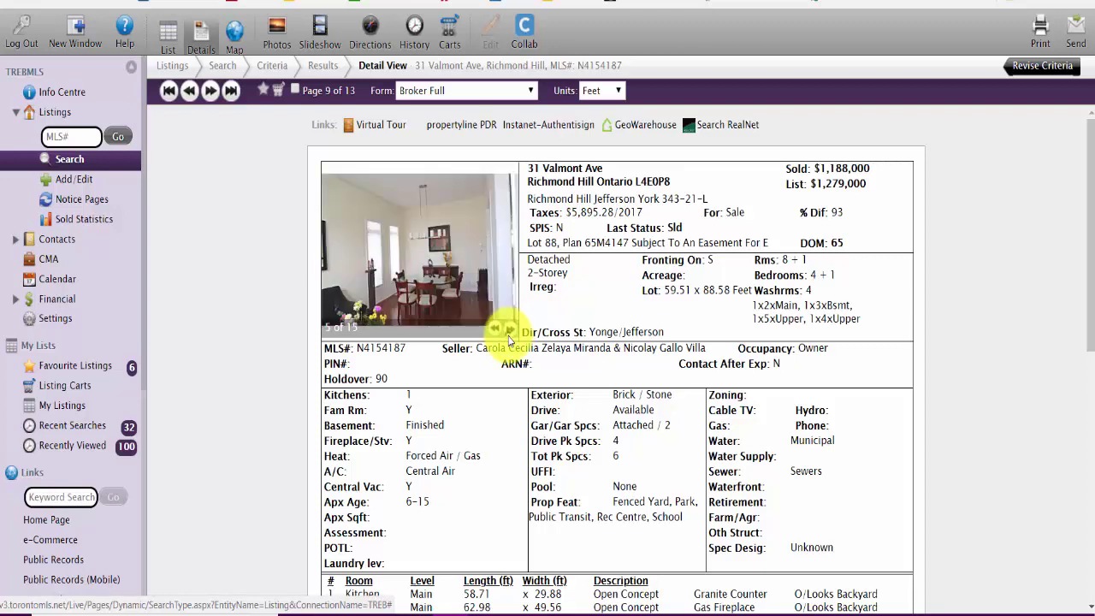
left_click(511, 329)
left_click(511, 330)
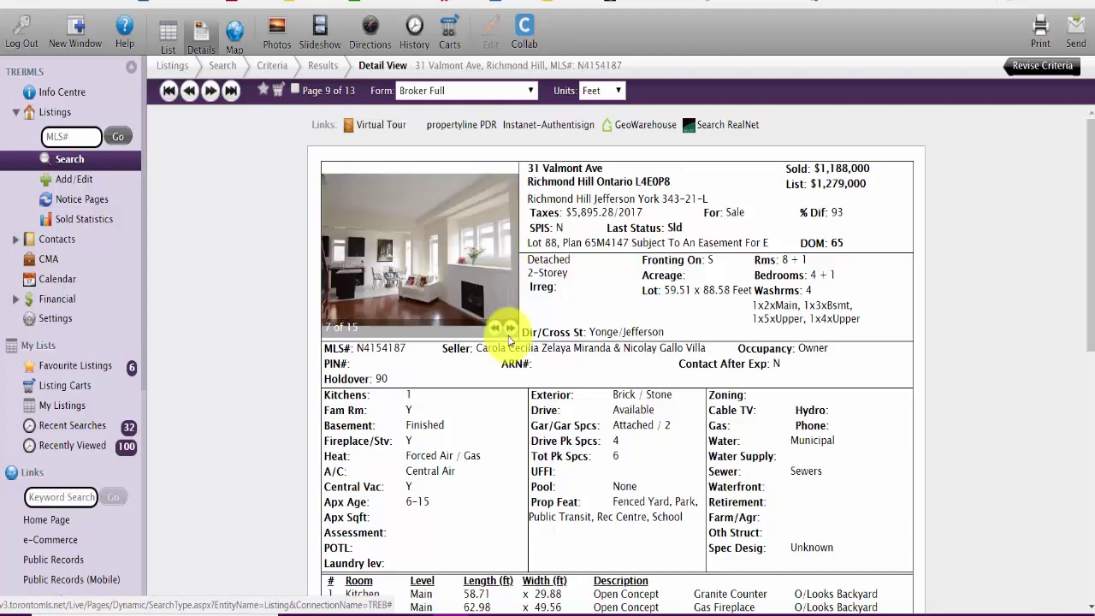
left_click(511, 330)
left_click(511, 330)
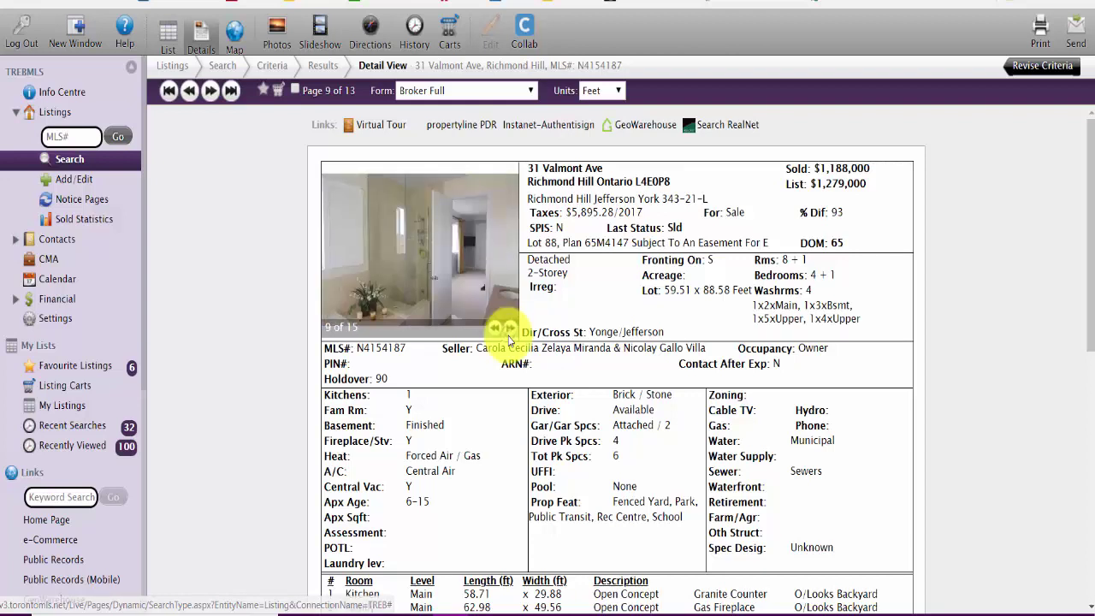
left_click(511, 330)
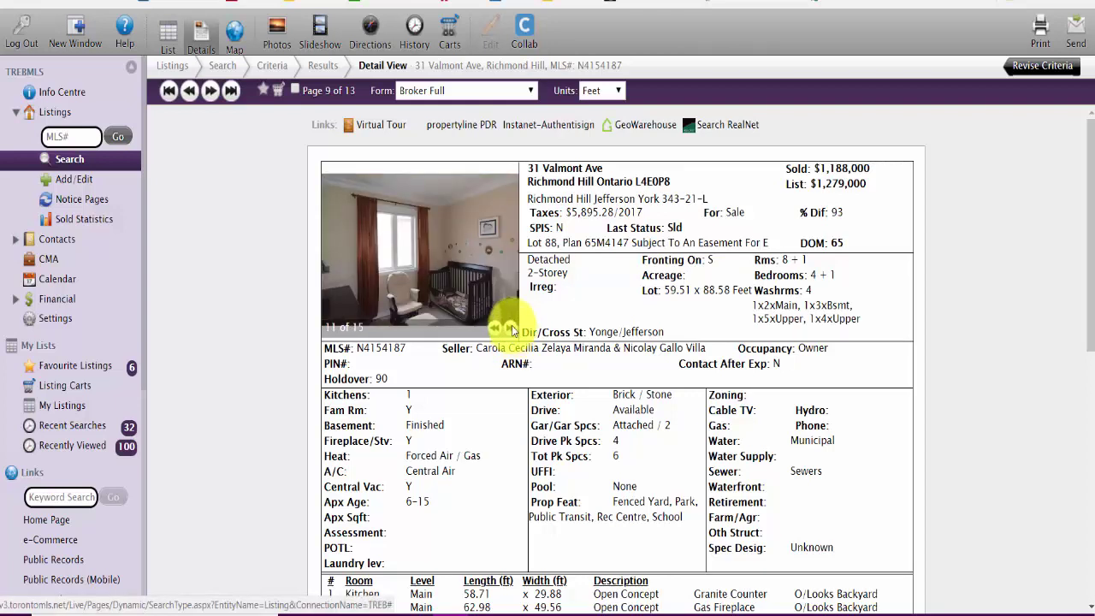
left_click(512, 330)
left_click(512, 329)
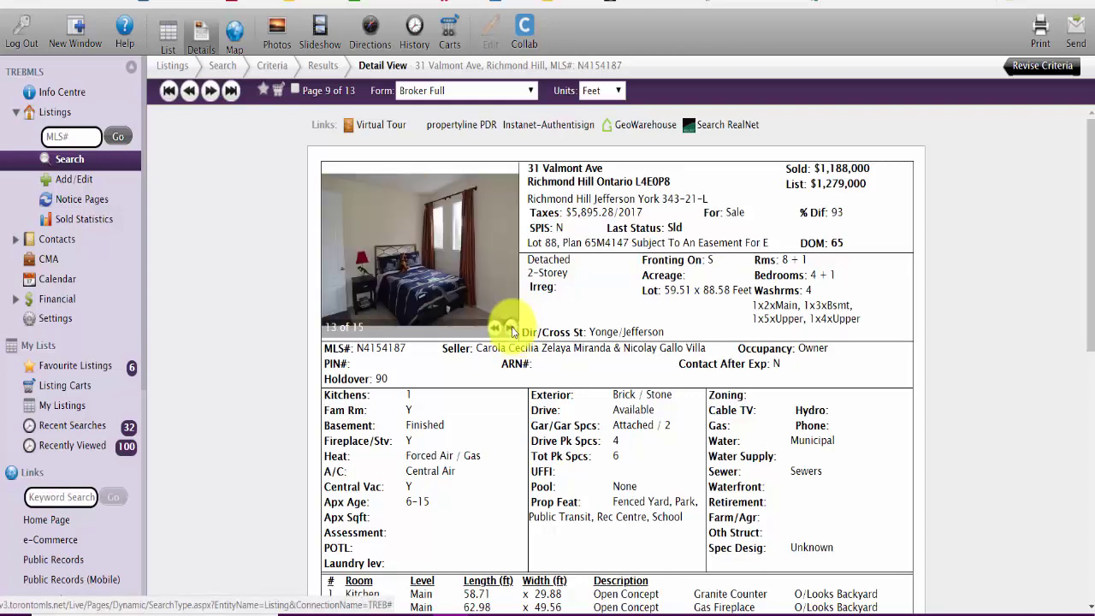
left_click(512, 329)
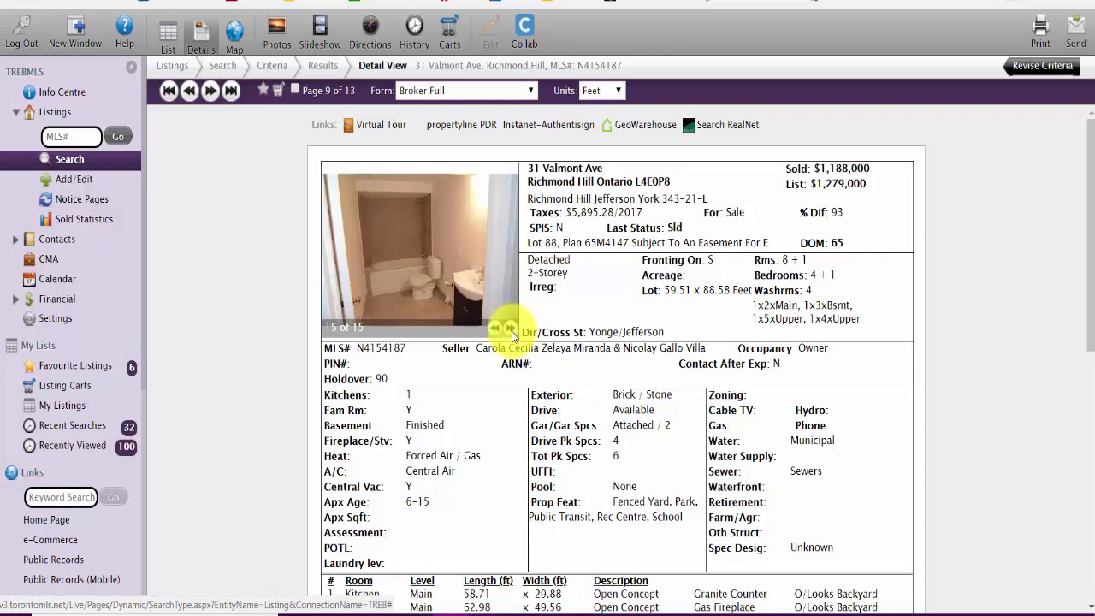
left_click(512, 329)
left_click(512, 329)
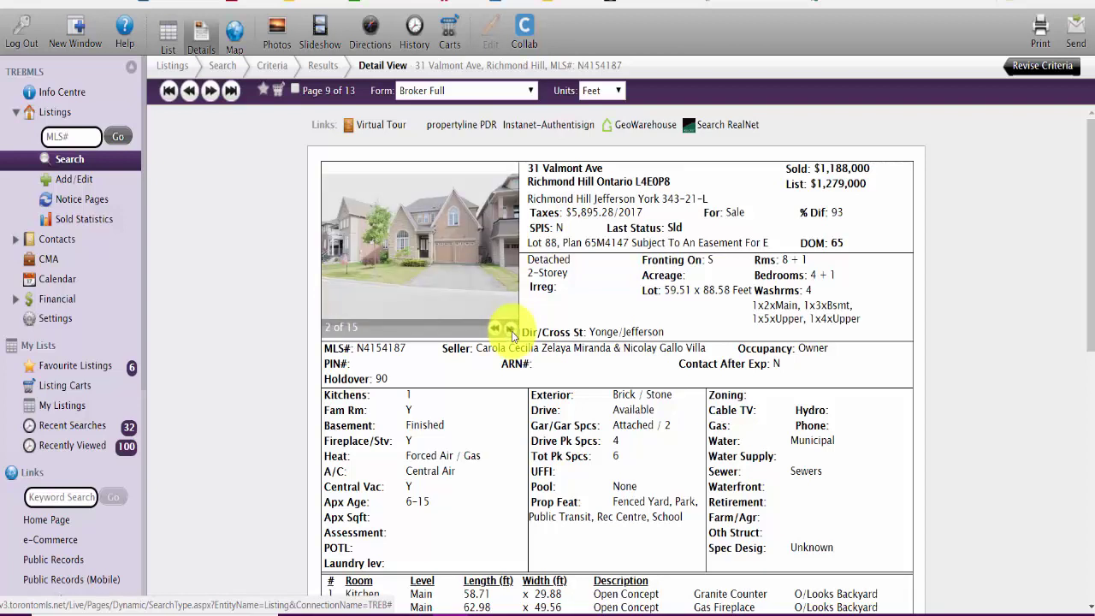
left_click(512, 330)
left_click(512, 329)
left_click(511, 329)
left_click(511, 330)
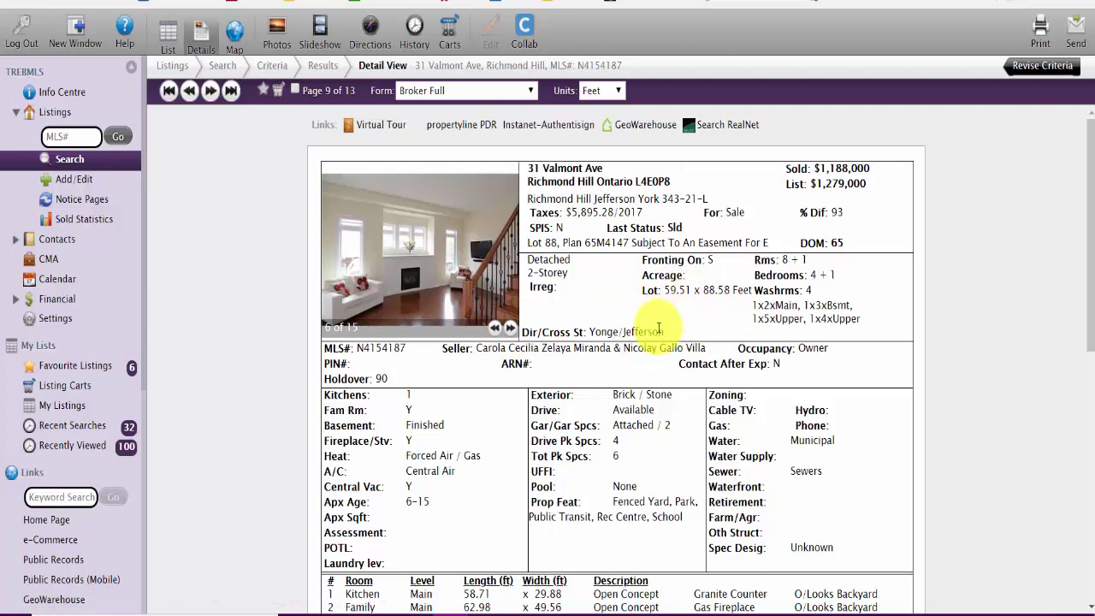
left_click(511, 330)
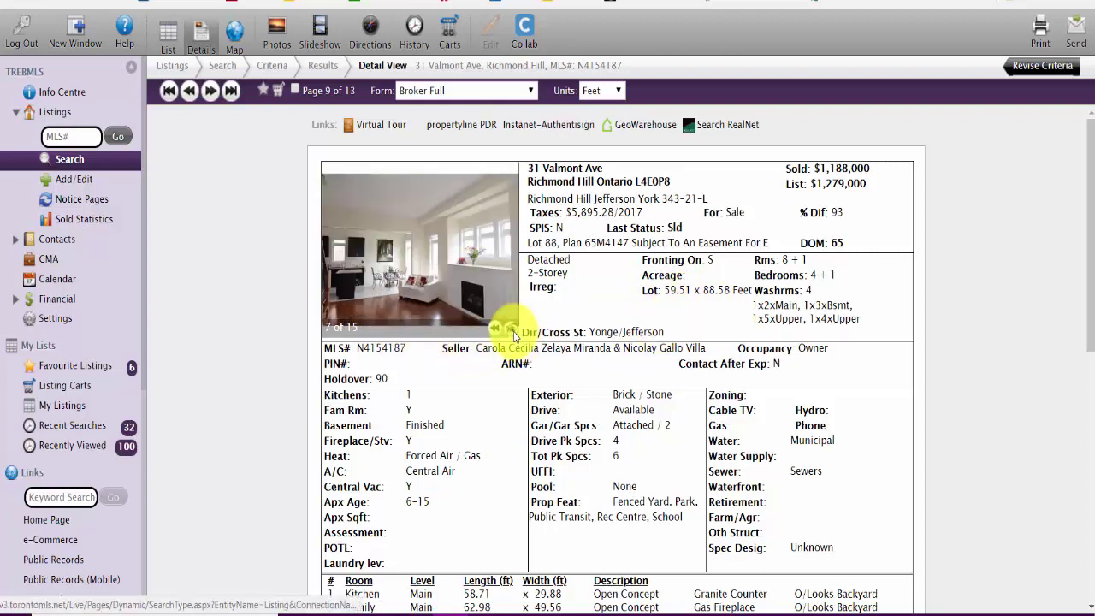
left_click(512, 330)
left_click(512, 329)
left_click(511, 329)
left_click(512, 330)
left_click(512, 329)
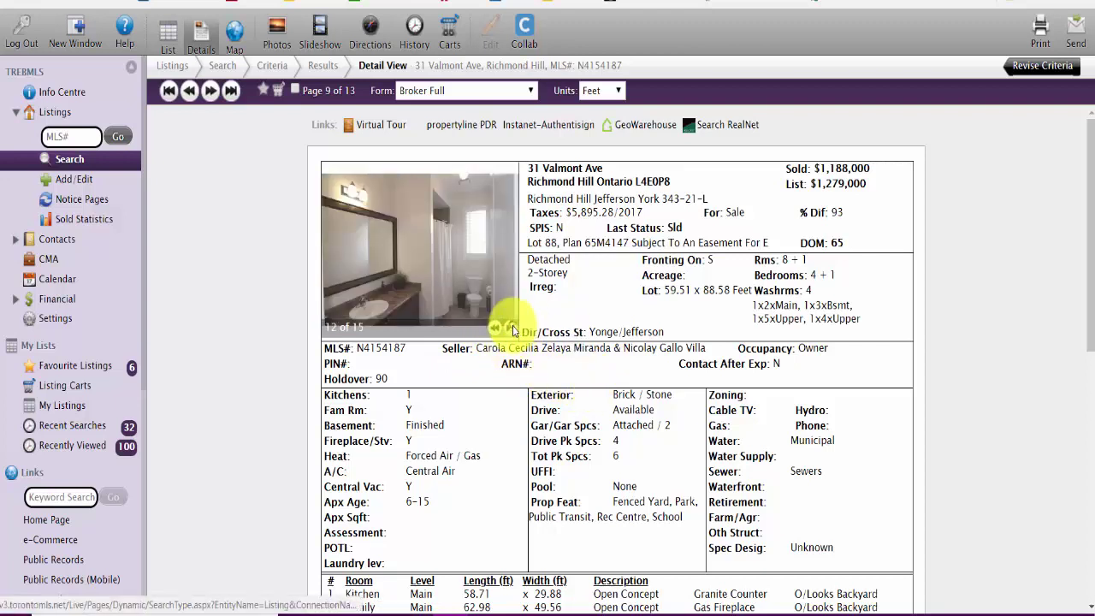
left_click(511, 330)
left_click(512, 330)
left_click(511, 329)
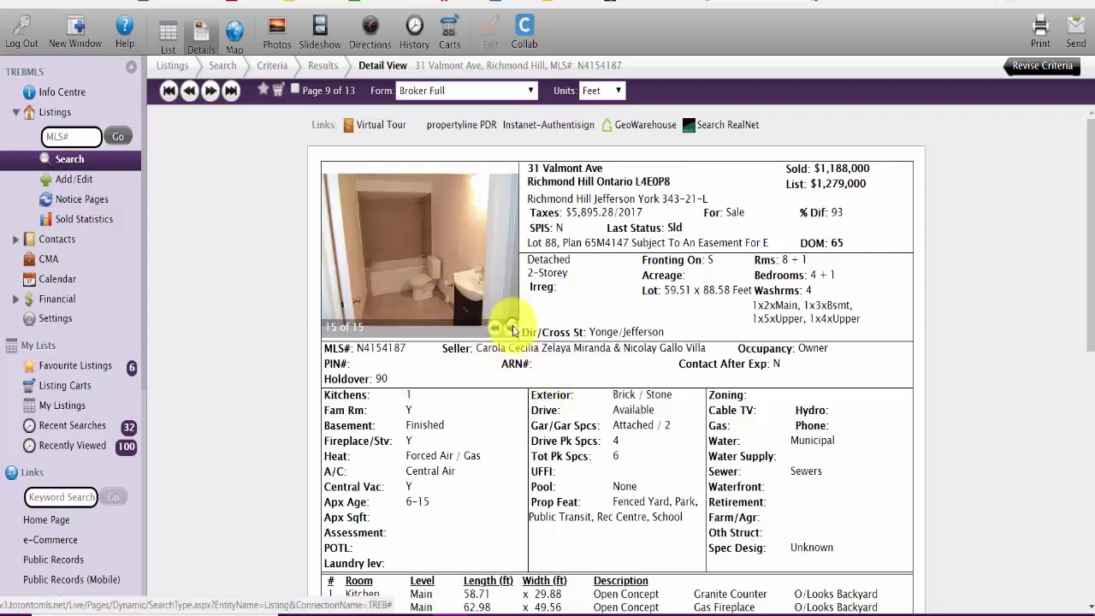
left_click(512, 330)
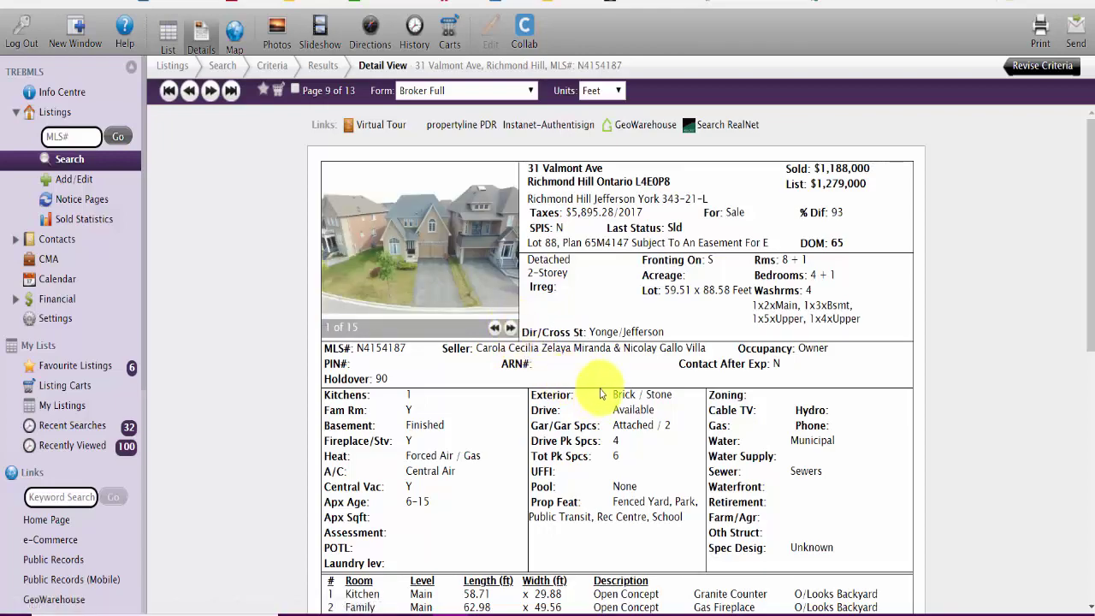
scroll(599, 385, "down", 5)
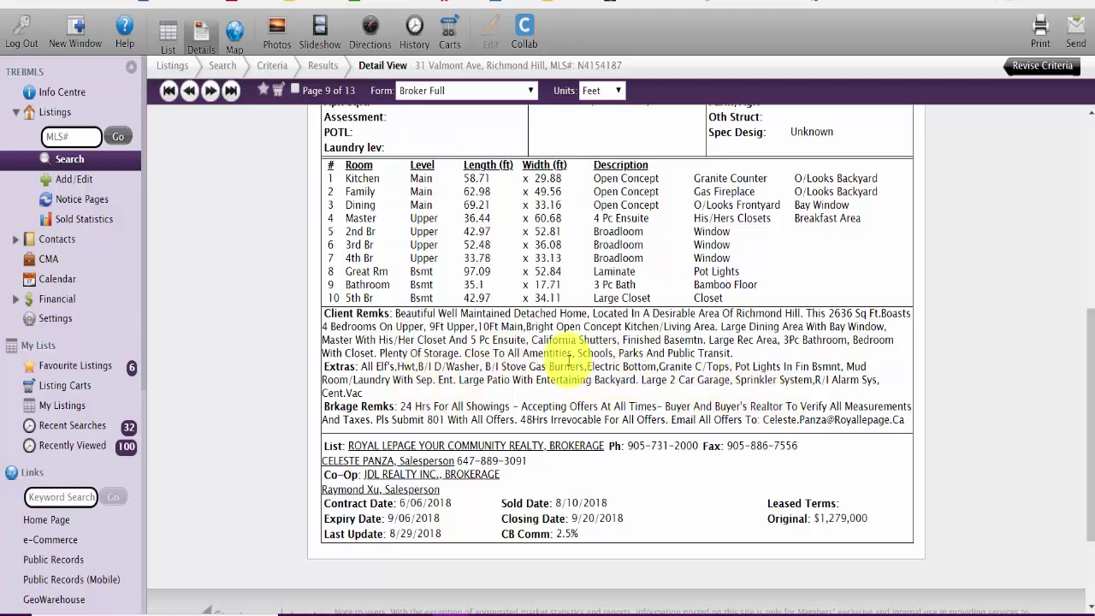
scroll(505, 404, "down", 2)
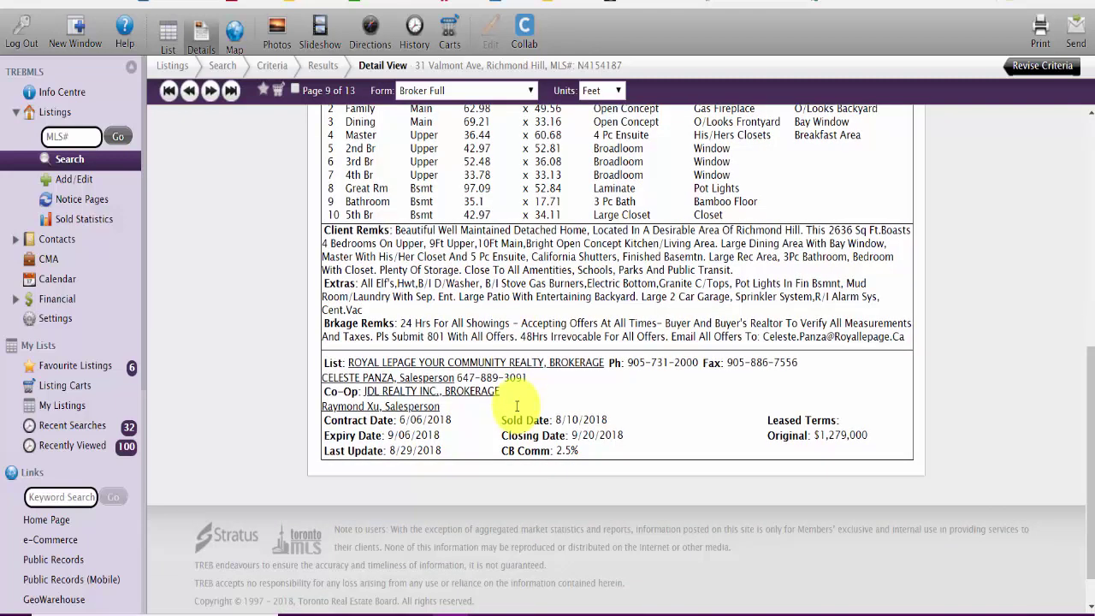
scroll(517, 405, "up", 10)
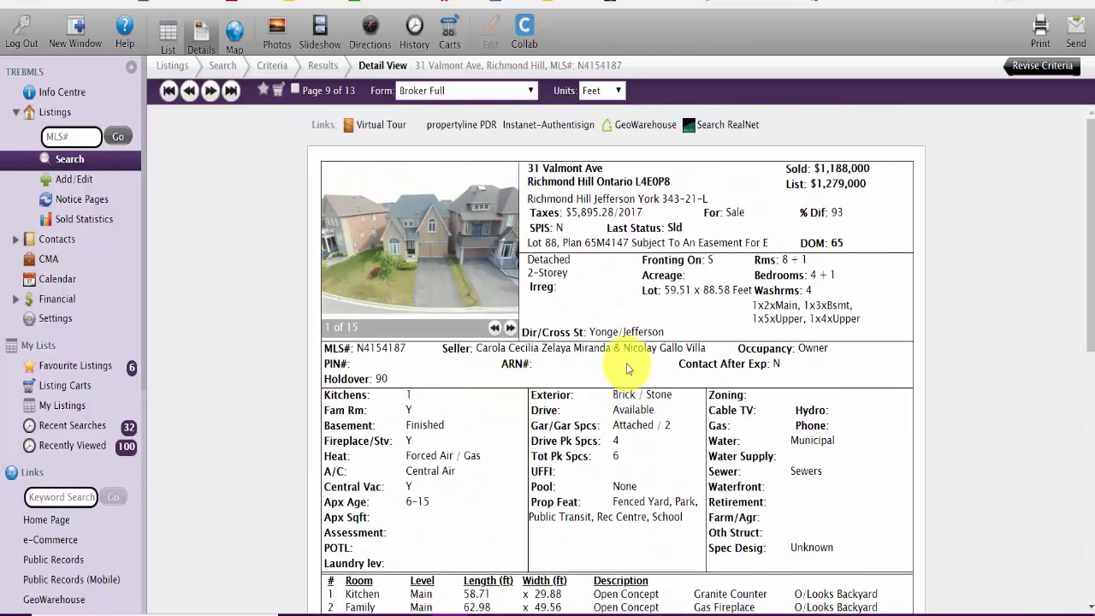
left_click(275, 90)
left_click(404, 171)
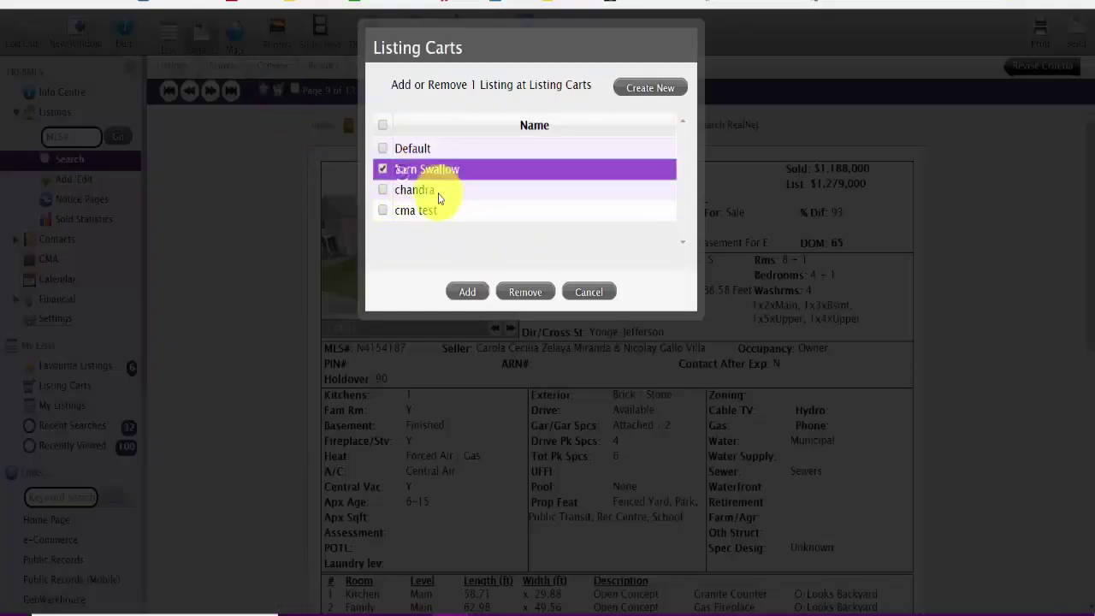
left_click(467, 292)
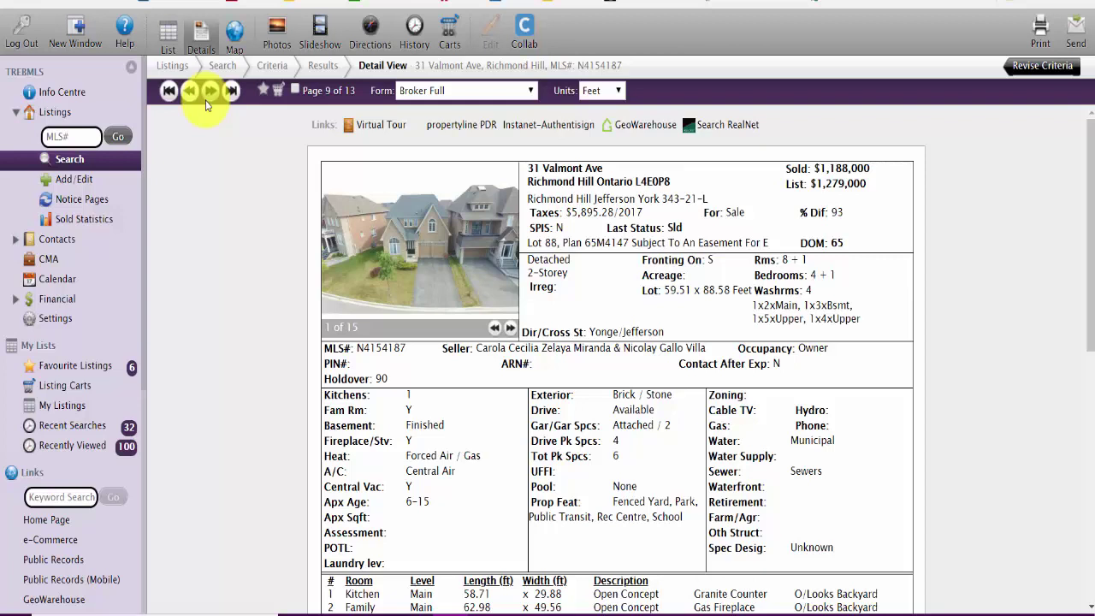
left_click(208, 92)
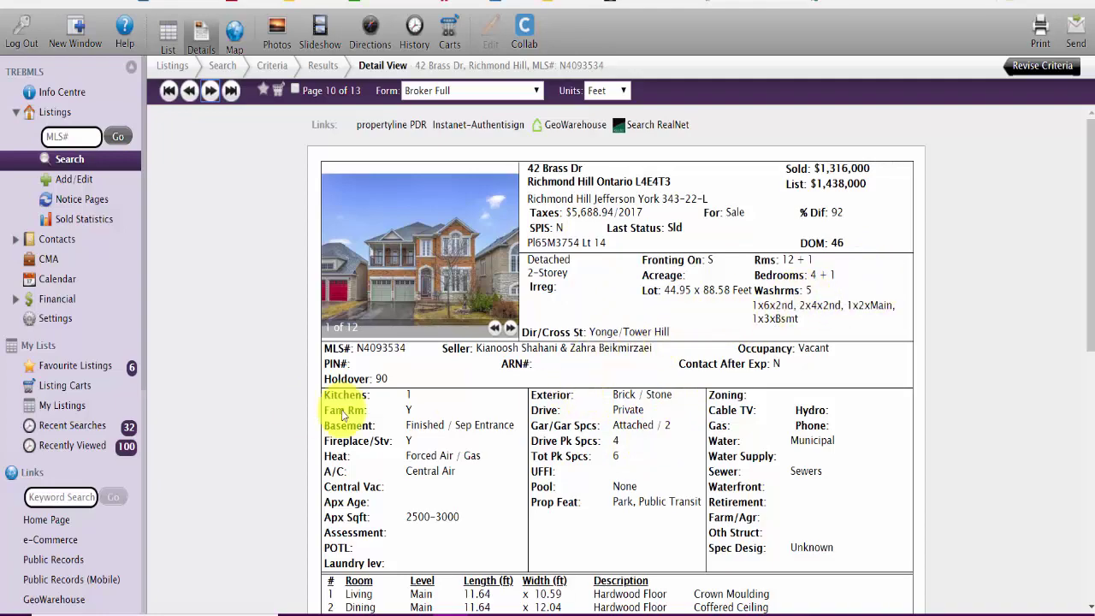
scroll(770, 471, "down", 5)
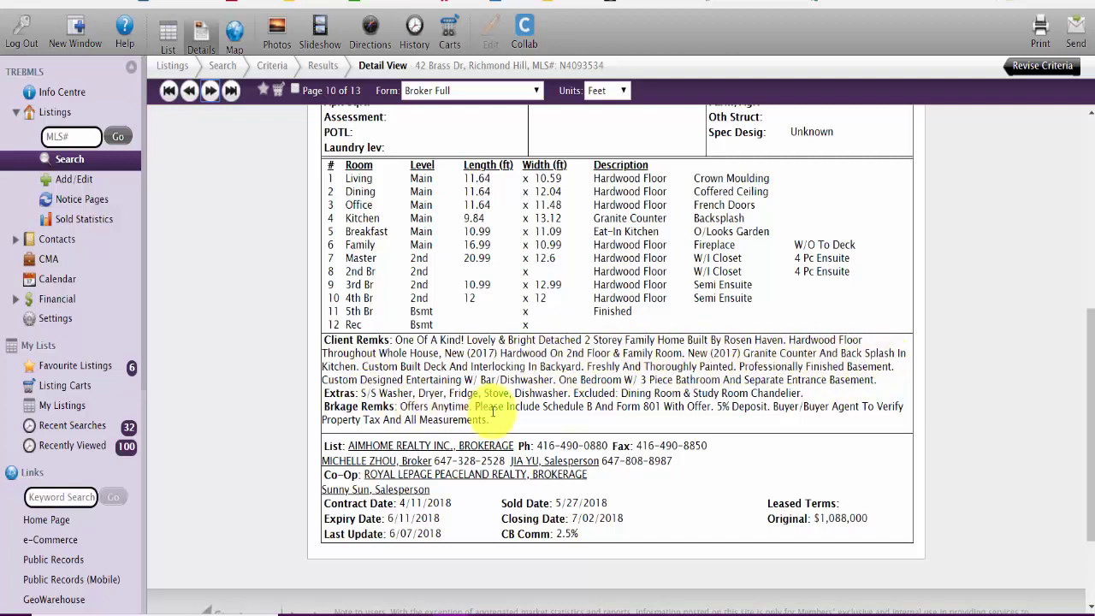
scroll(514, 395, "down", 3)
scroll(513, 384, "up", 7)
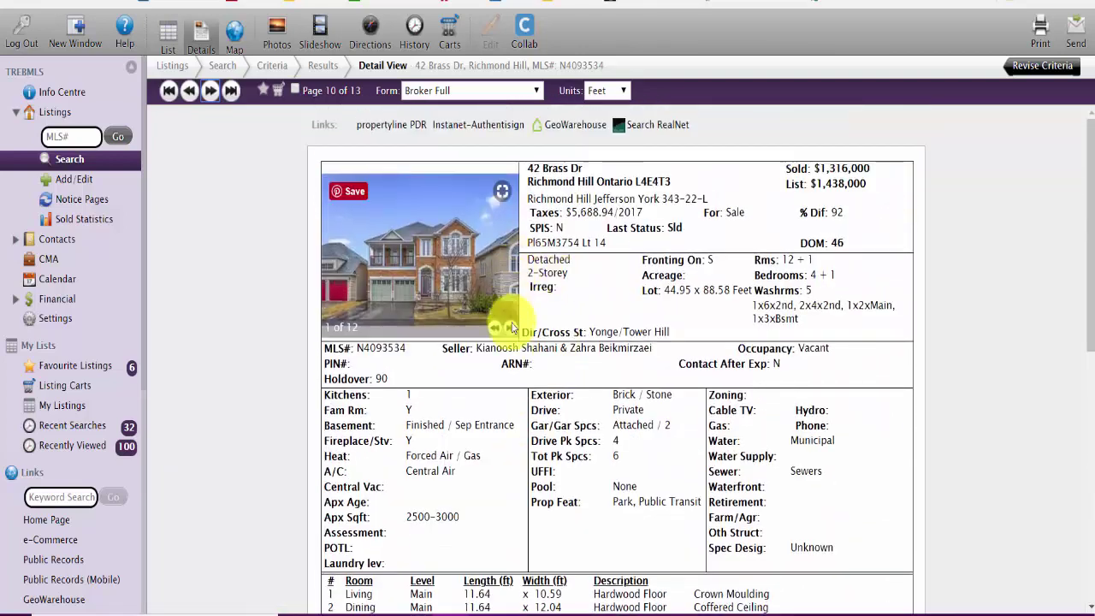
left_click(511, 329)
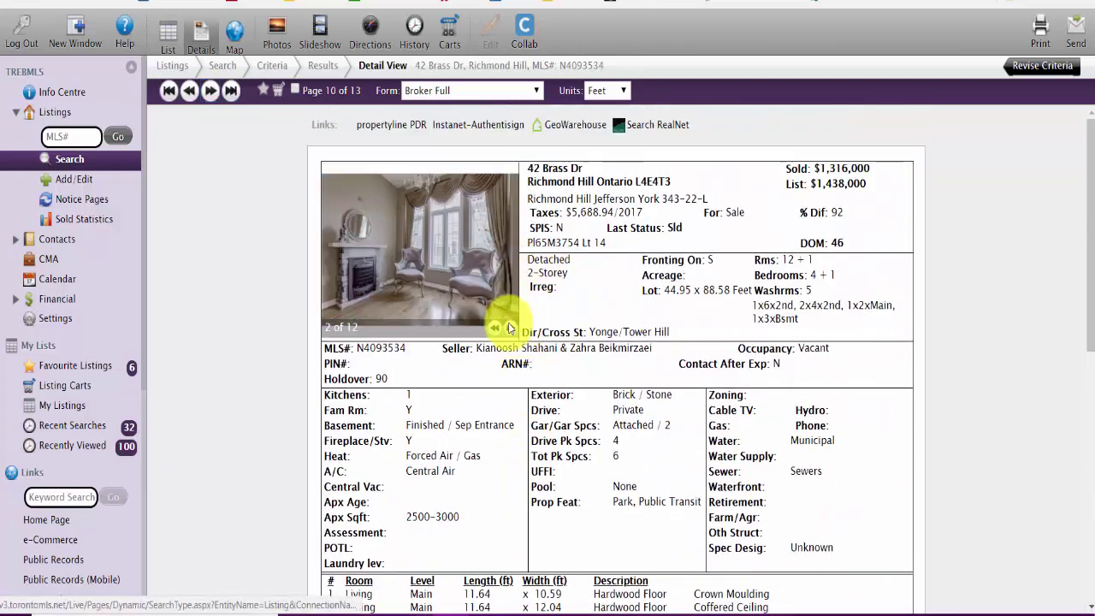
left_click(511, 329)
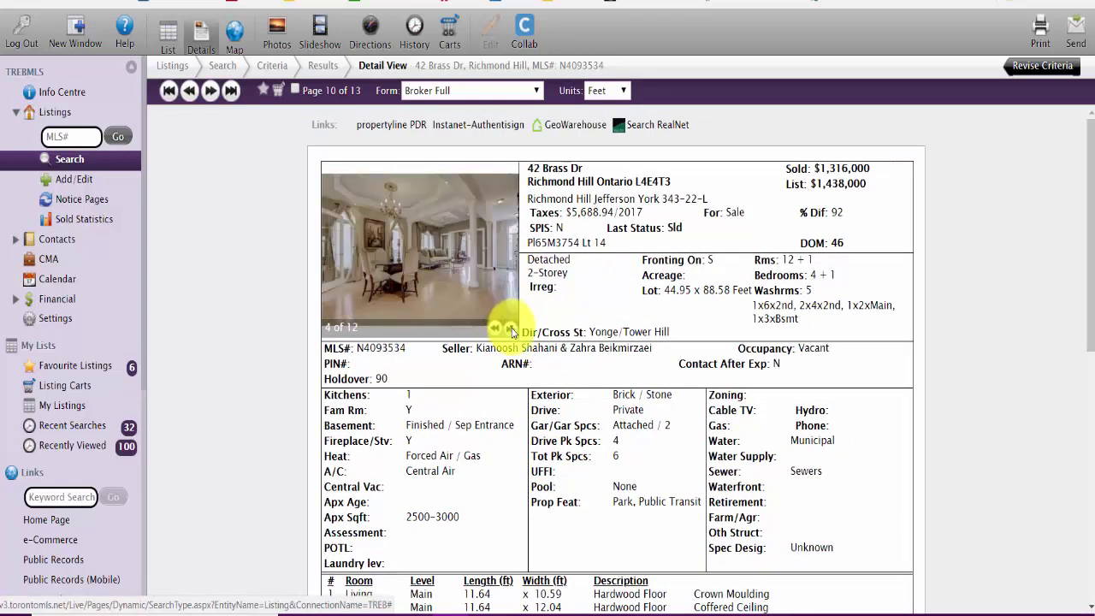
left_click(511, 329)
left_click(511, 329)
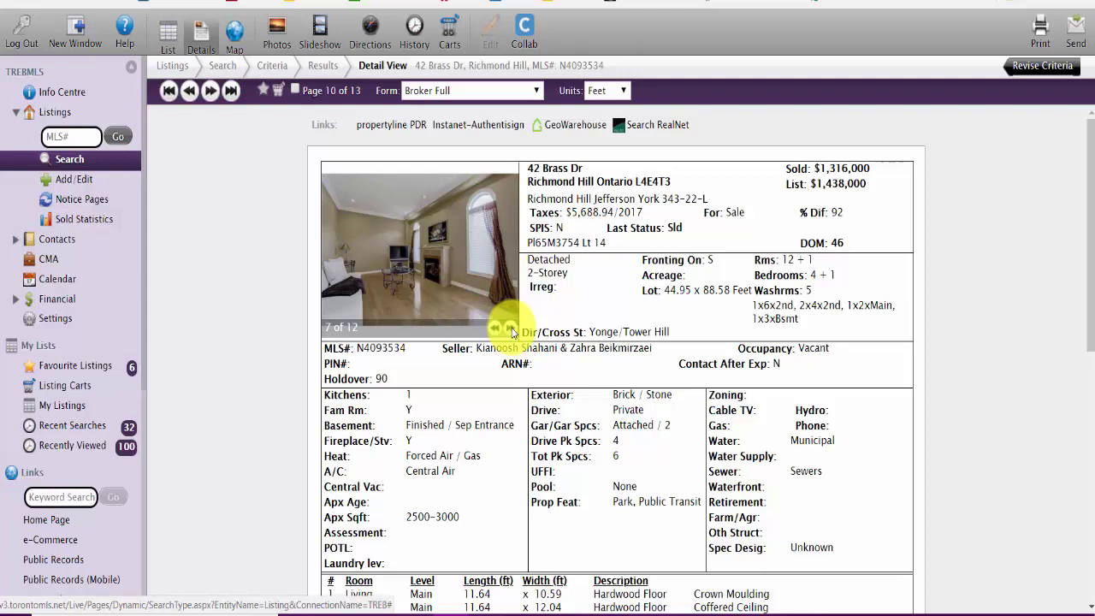
left_click(511, 329)
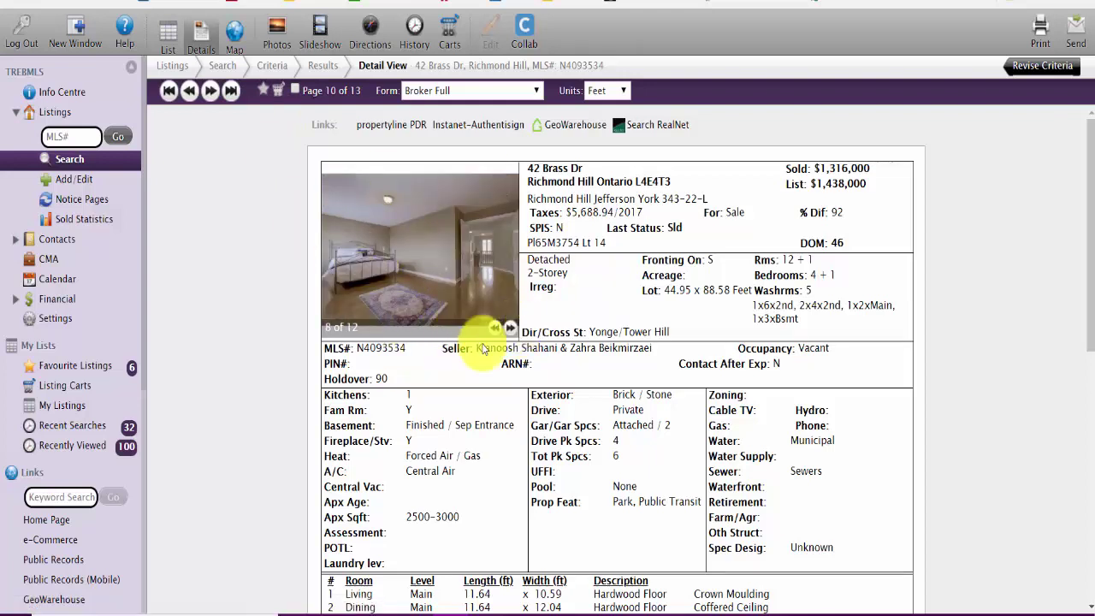
left_click(511, 329)
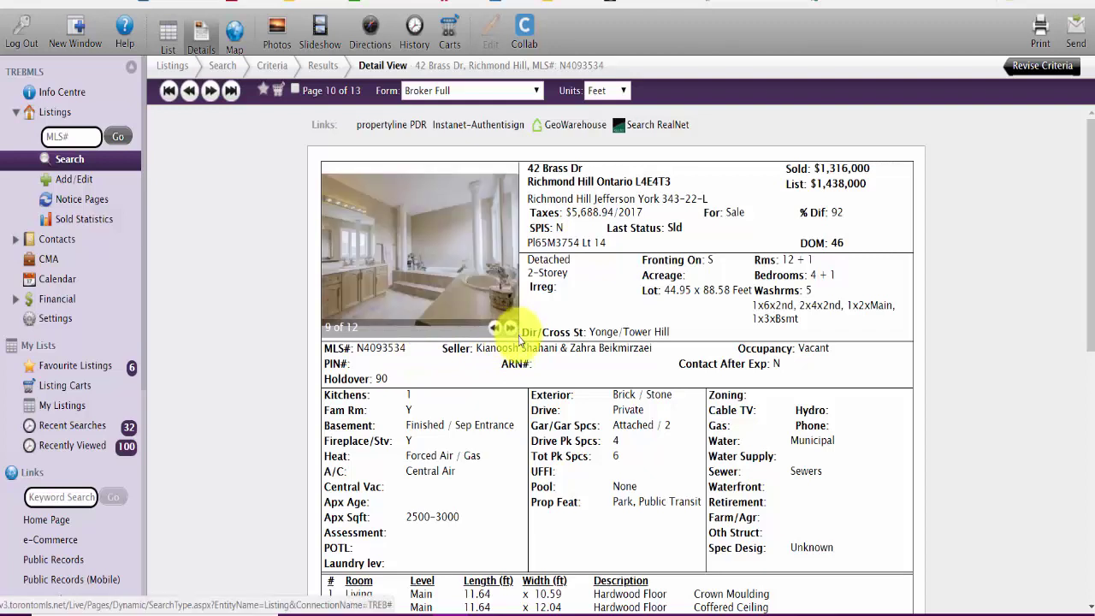
left_click(514, 329)
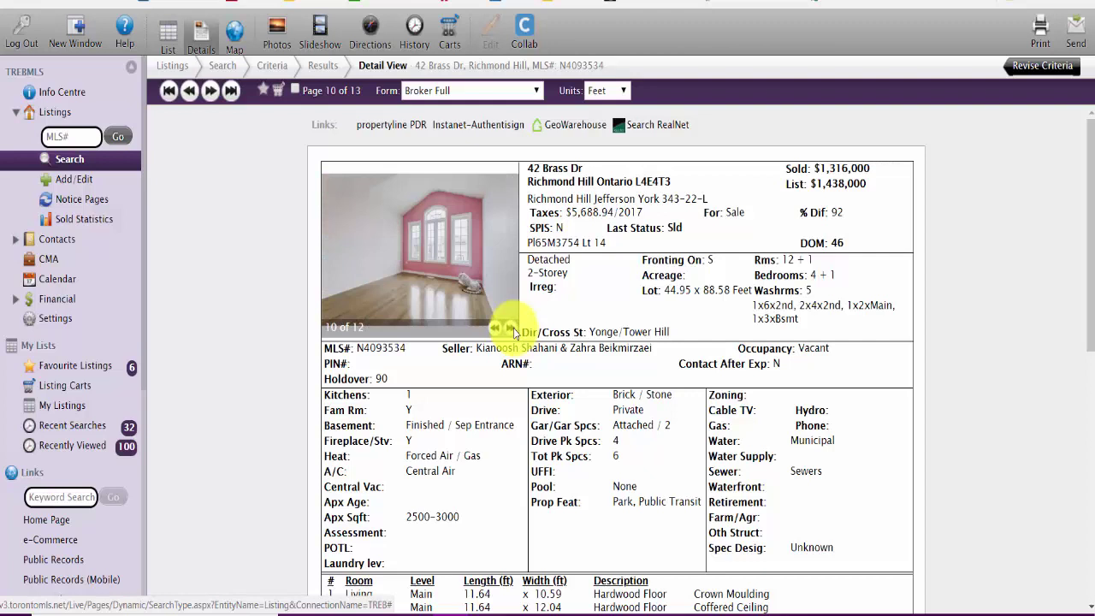
left_click(513, 329)
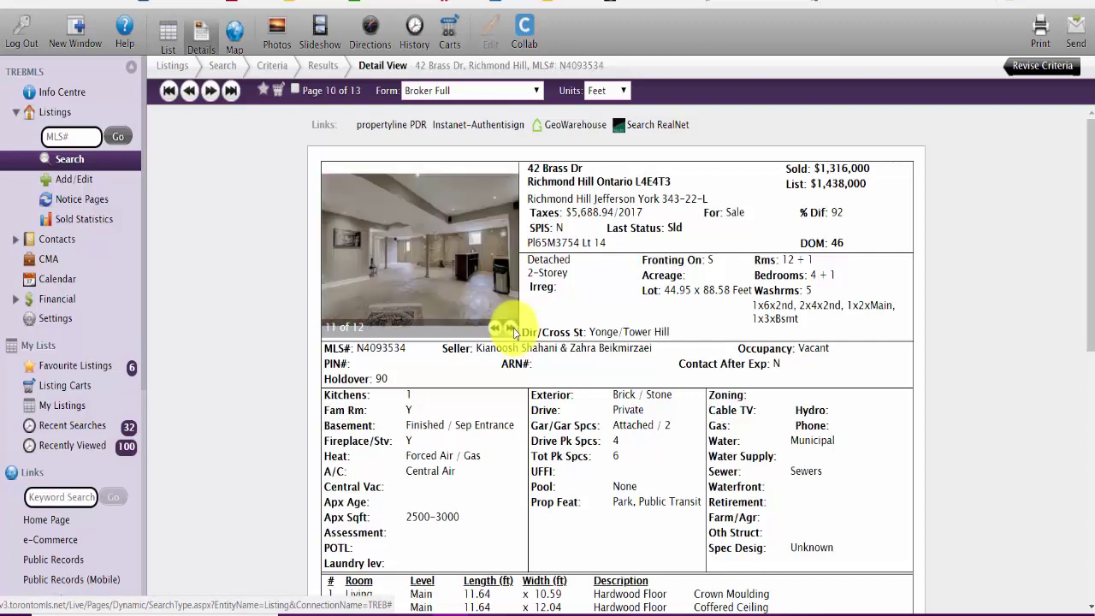
left_click(513, 329)
left_click(513, 329)
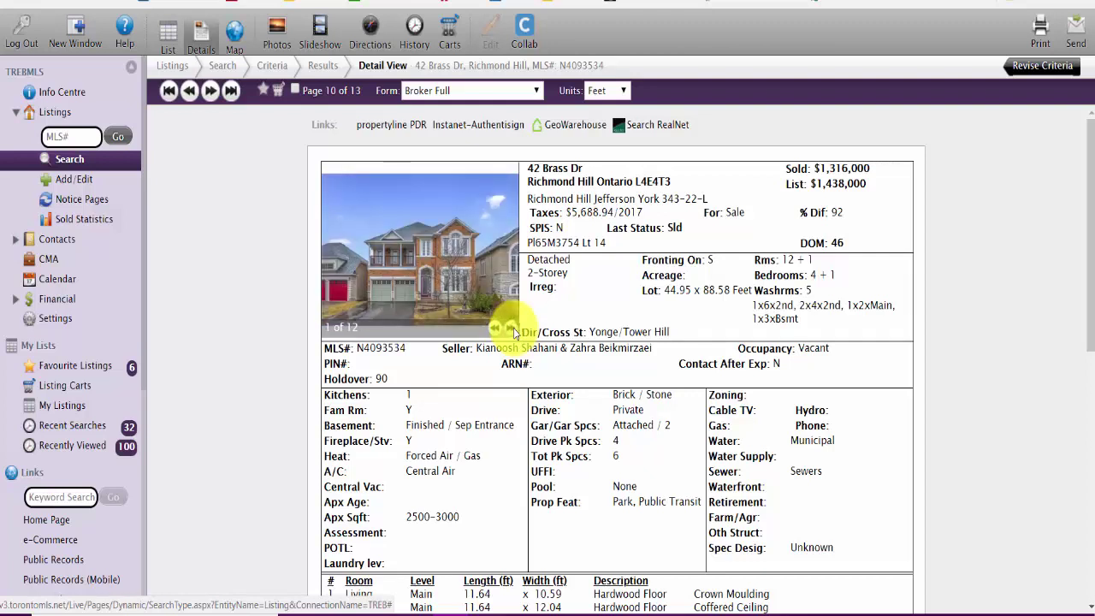
left_click(513, 329)
left_click(513, 329)
left_click(514, 328)
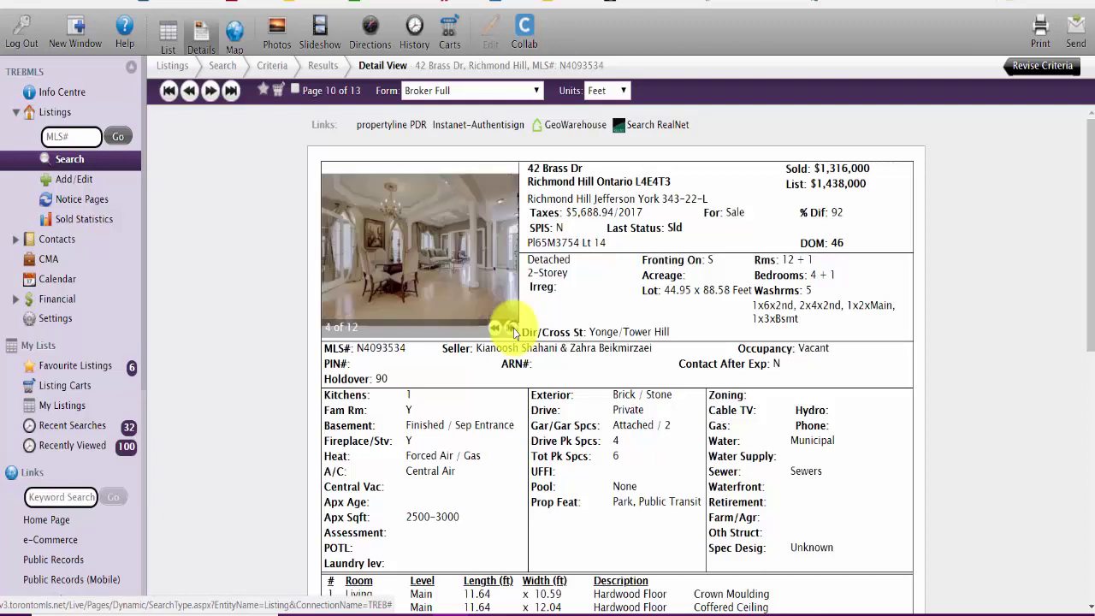
left_click(514, 329)
left_click(513, 329)
left_click(513, 328)
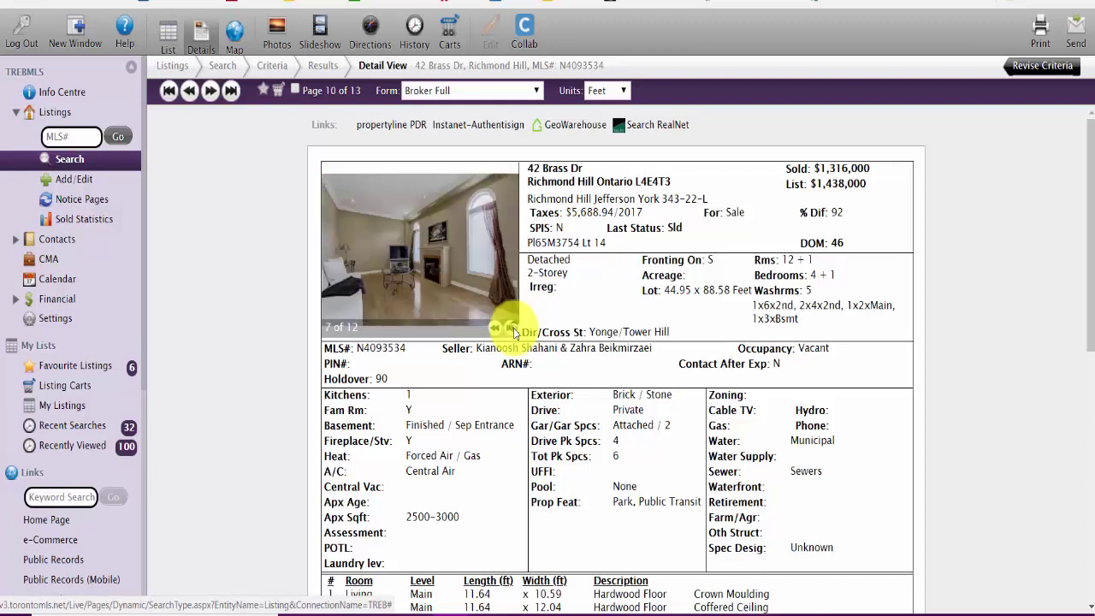
left_click(514, 328)
left_click(513, 328)
left_click(513, 329)
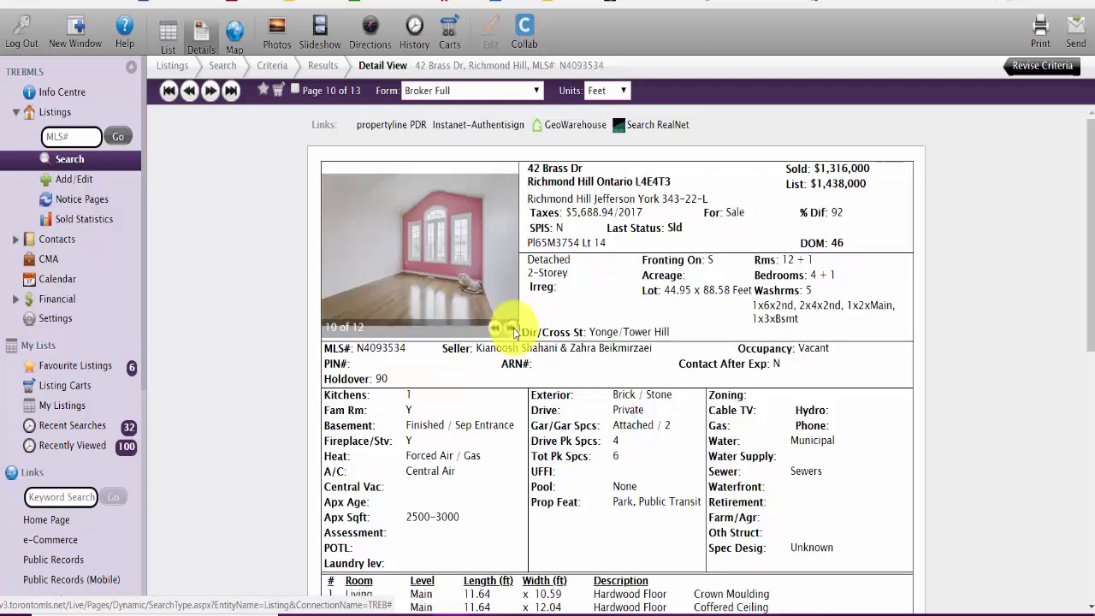
left_click(513, 329)
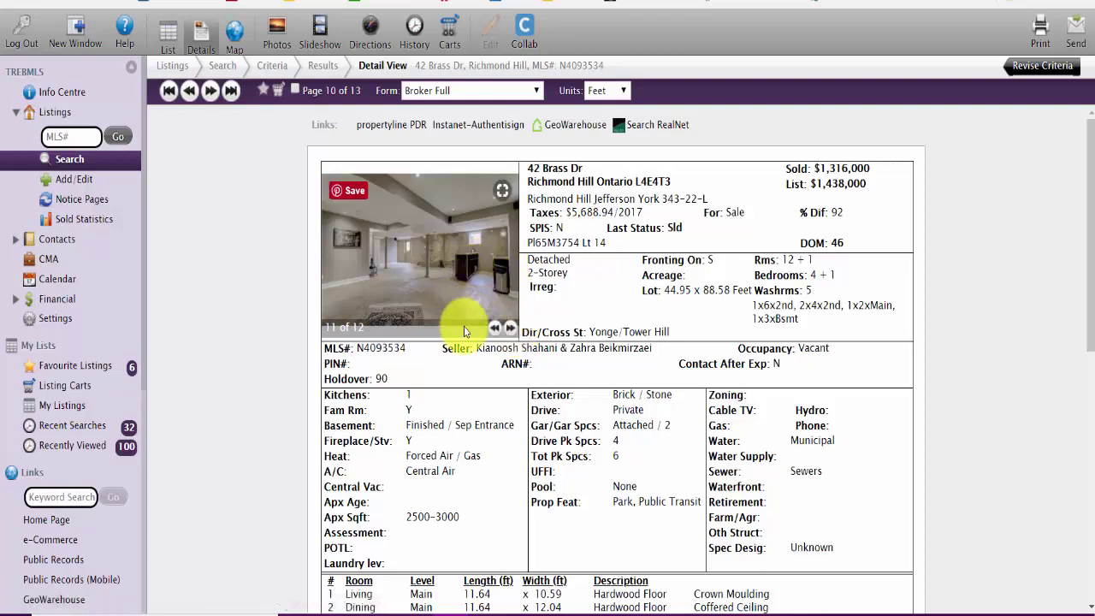
left_click(438, 266)
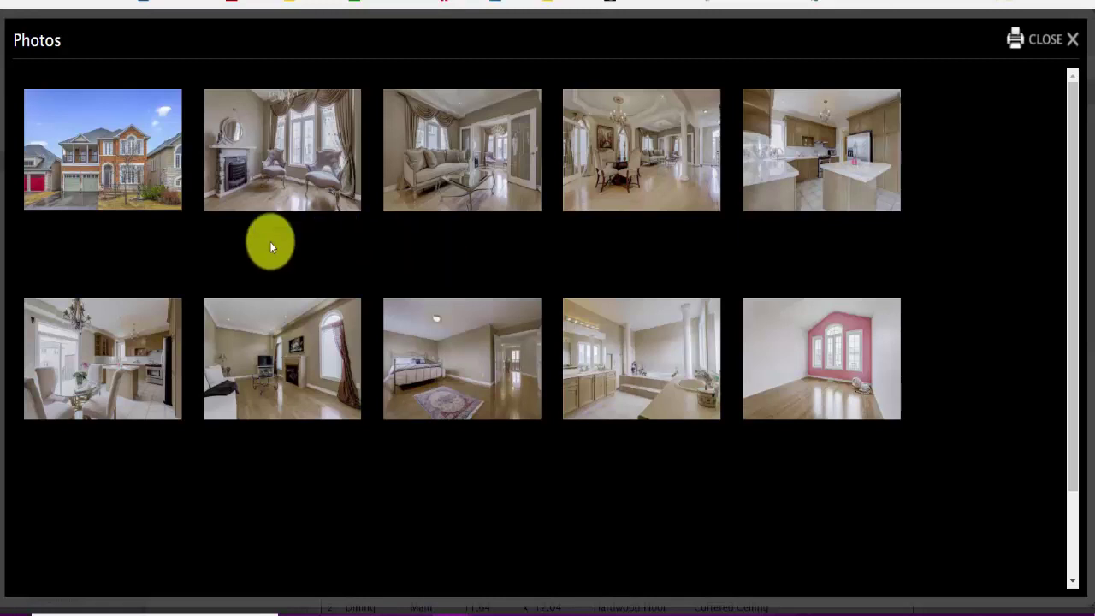
scroll(841, 261, "down", 3)
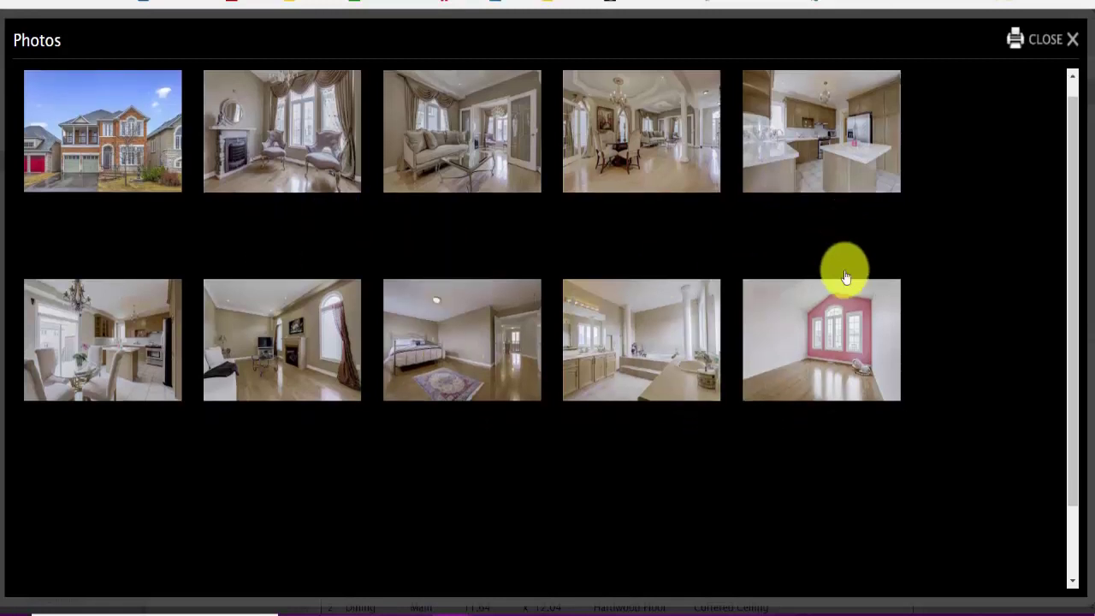
left_click(73, 437)
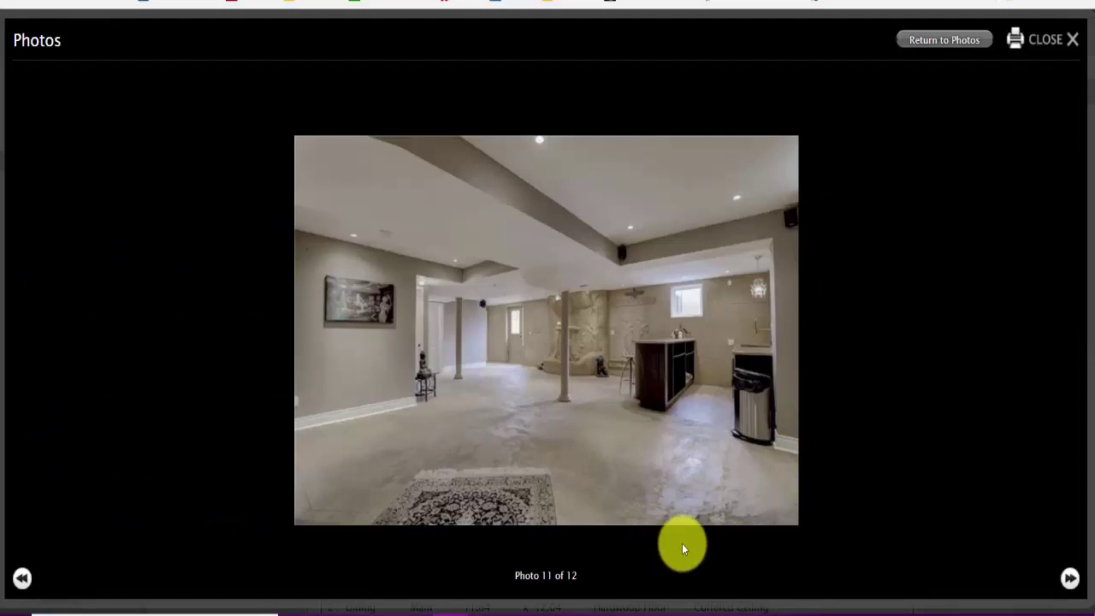
mouse_move(594, 484)
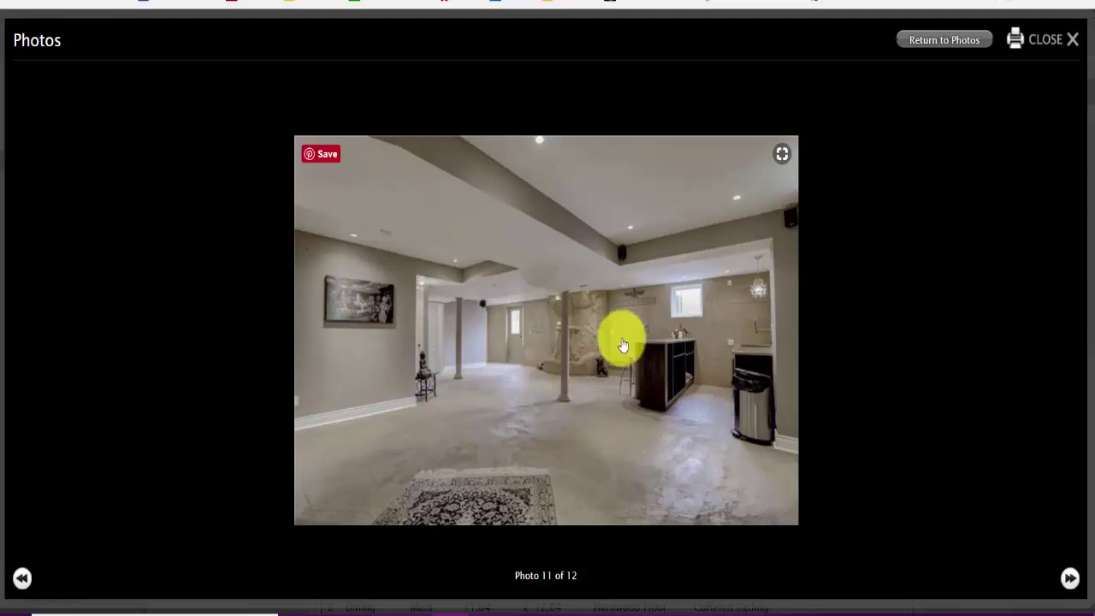
left_click(1070, 39)
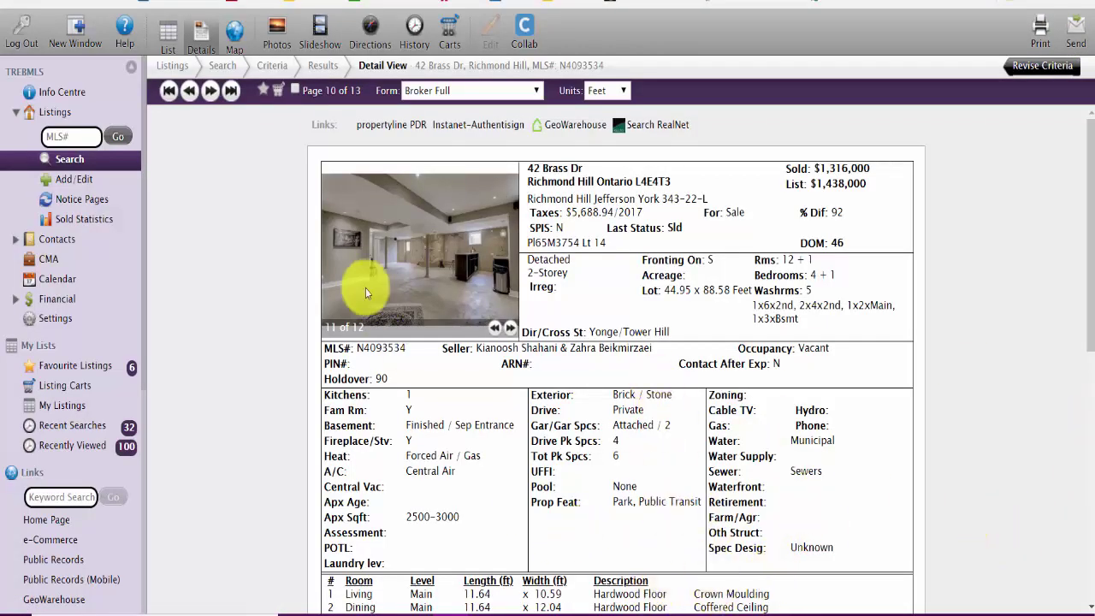
left_click(511, 329)
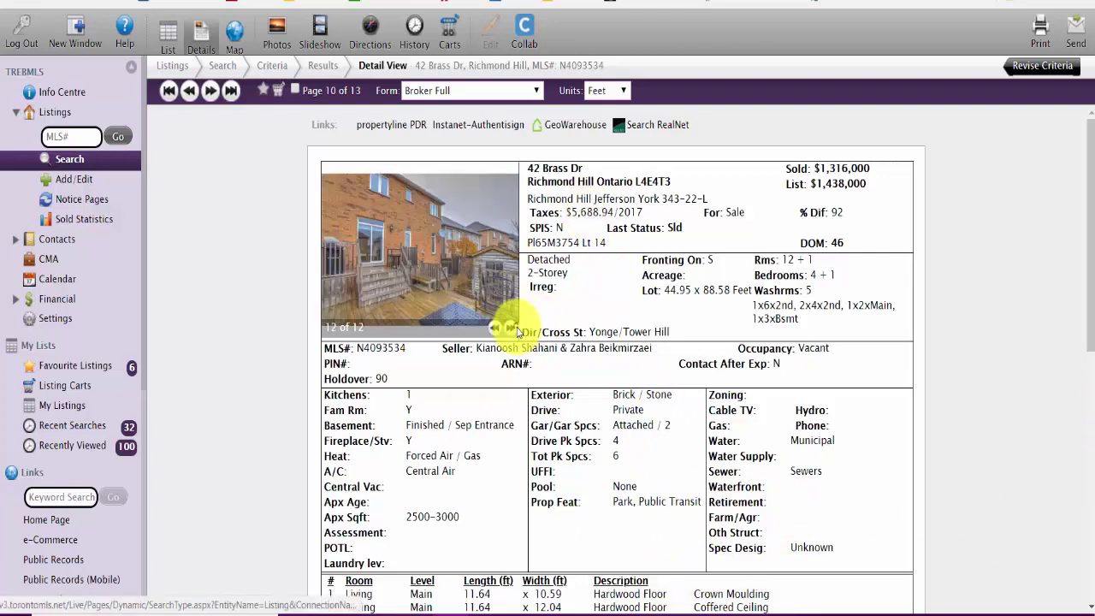
left_click(512, 328)
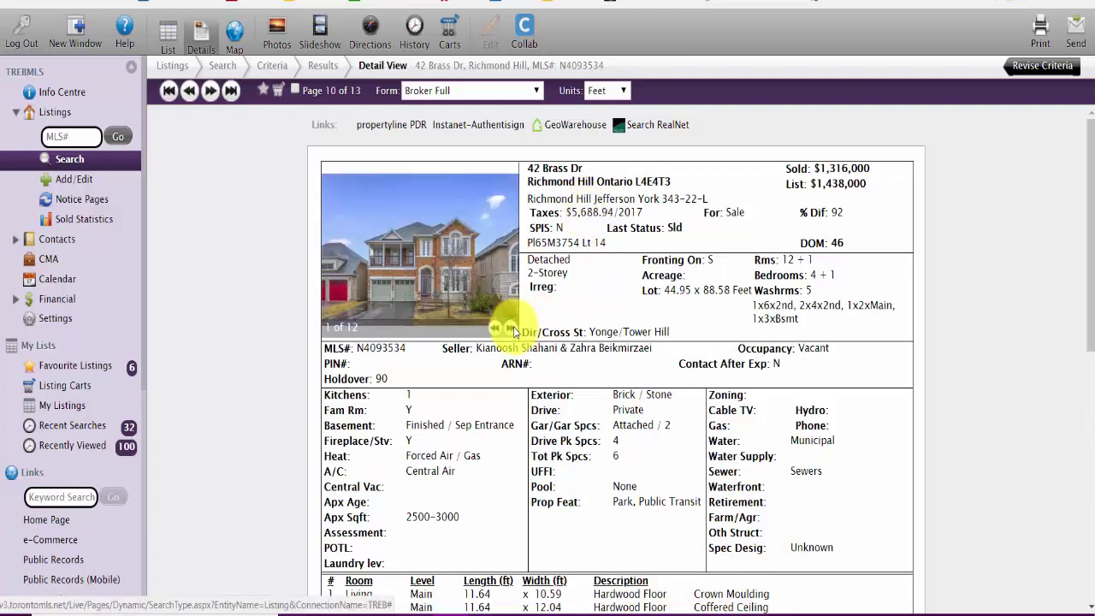
left_click(512, 329)
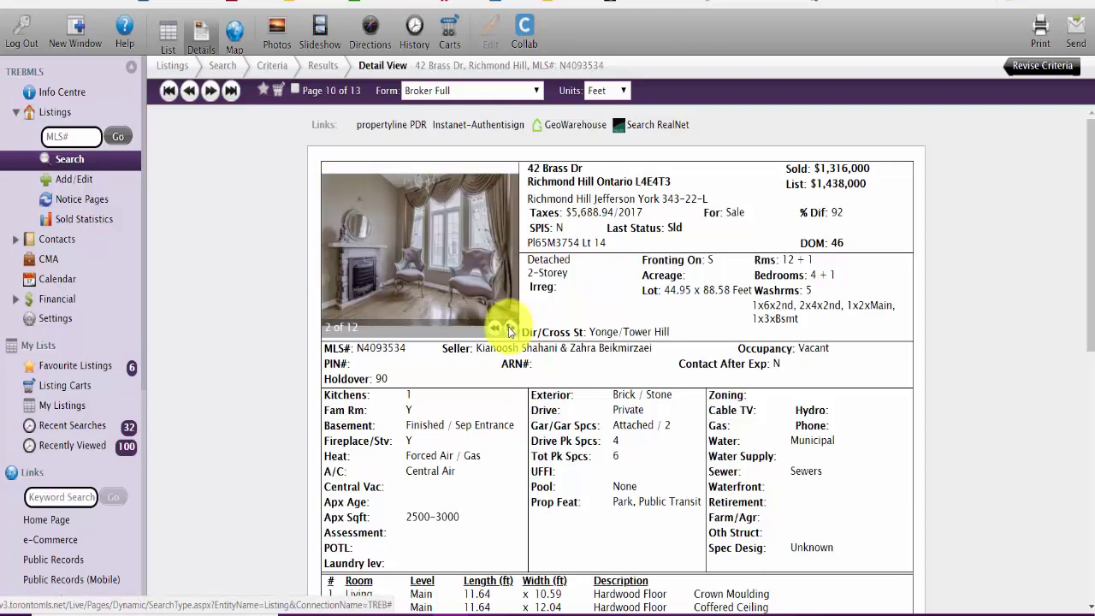
left_click(512, 329)
left_click(511, 330)
left_click(512, 330)
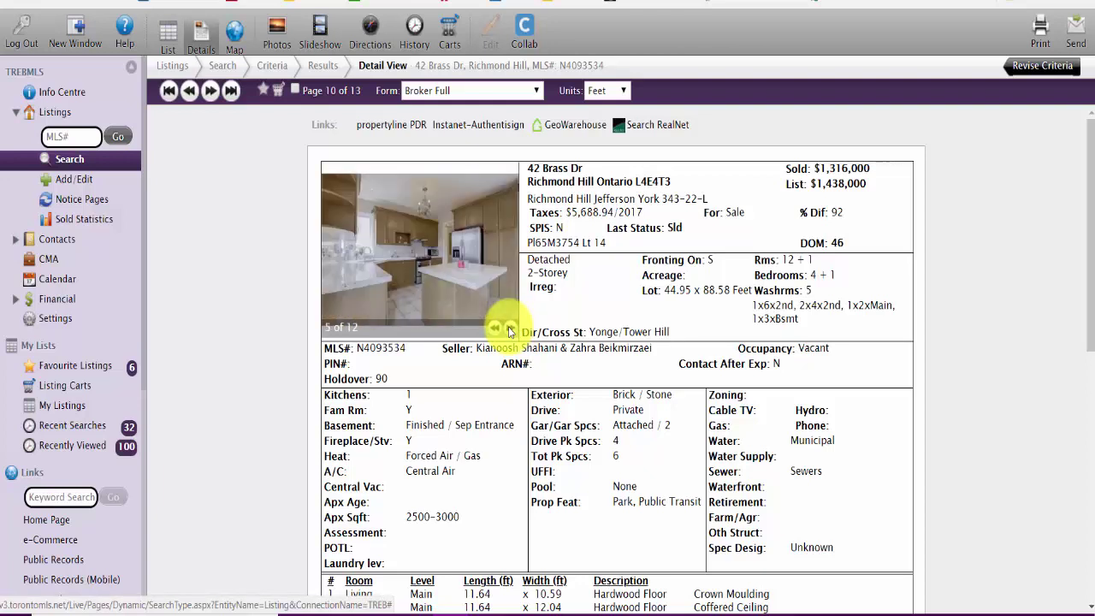
left_click(512, 330)
left_click(512, 330)
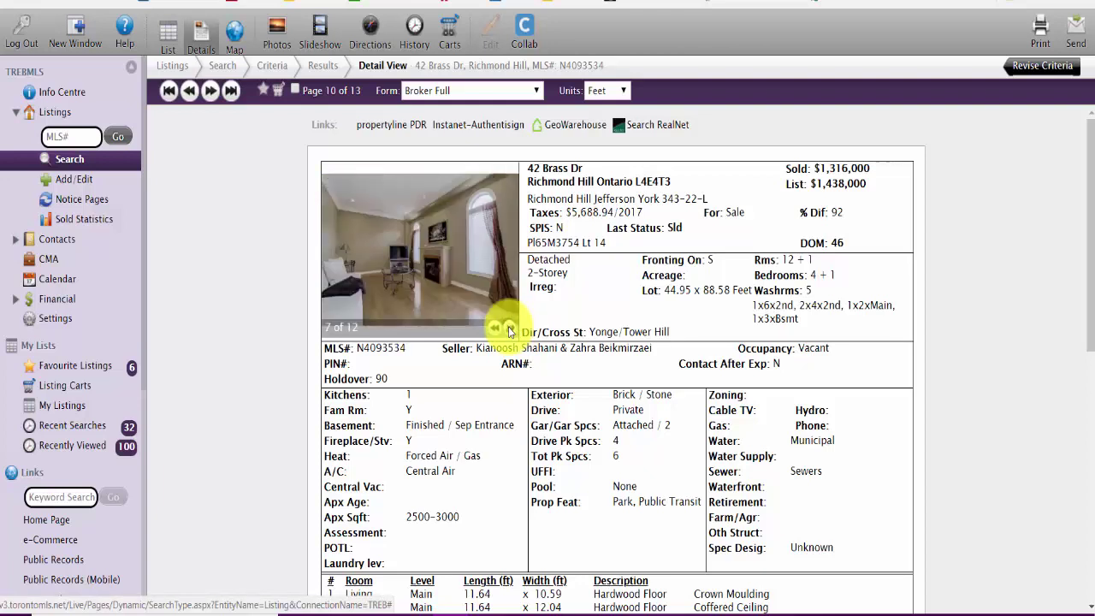
left_click(512, 329)
left_click(512, 330)
left_click(512, 329)
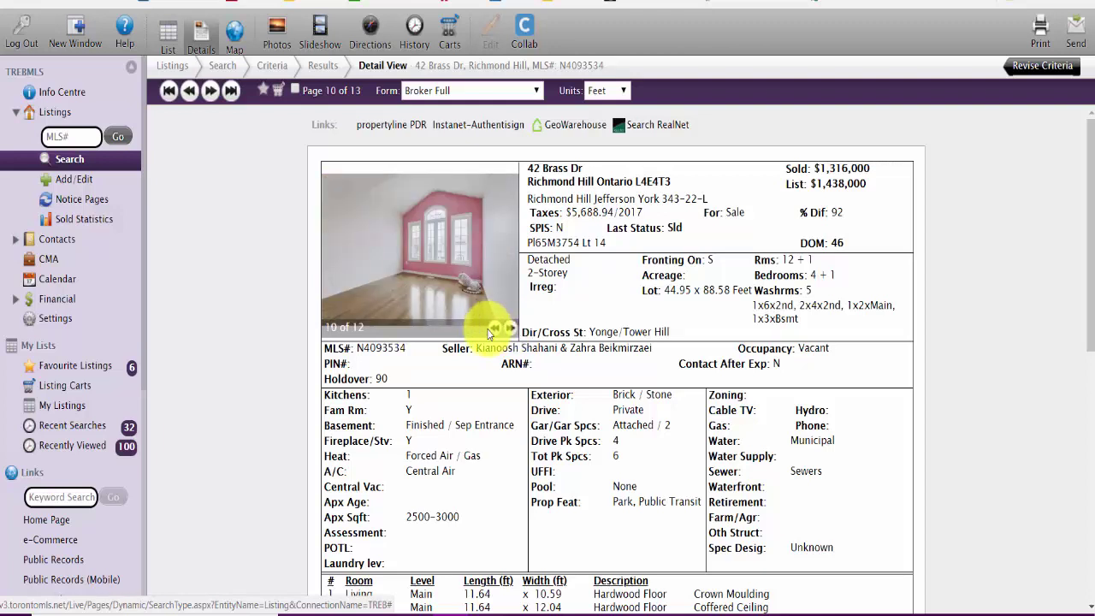
left_click(491, 330)
left_click(511, 328)
left_click(511, 328)
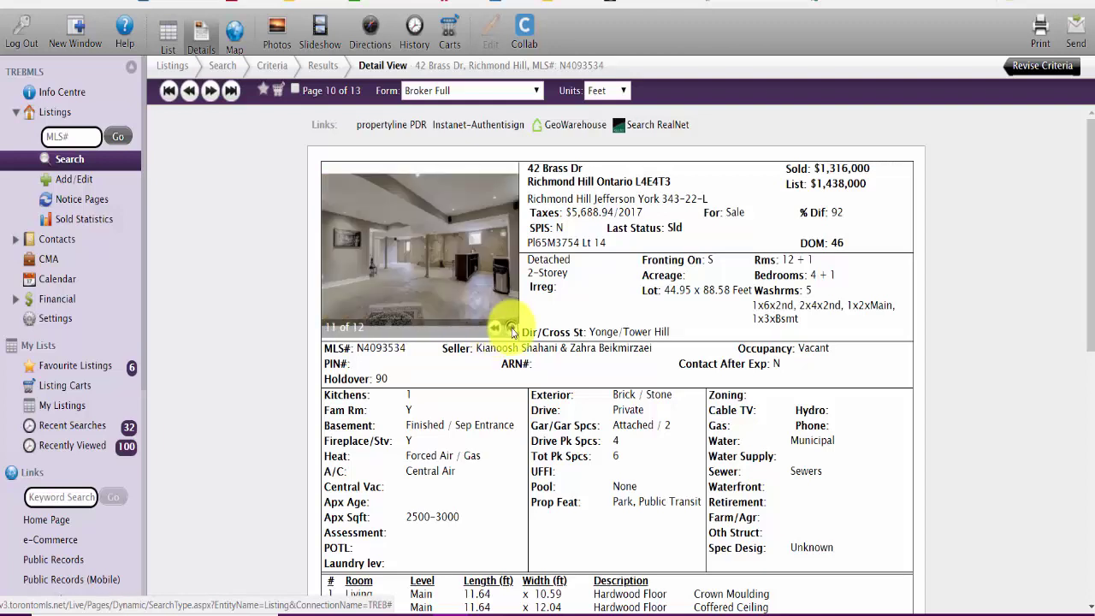
left_click(511, 328)
left_click(511, 328)
left_click(510, 329)
left_click(493, 331)
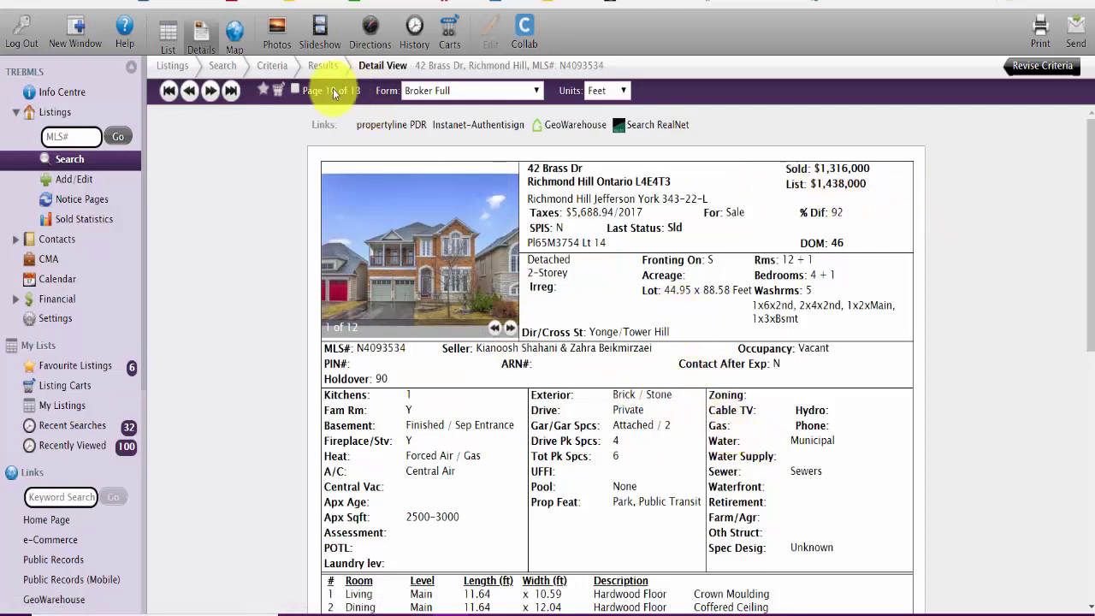
Step: Open and dismiss the listing carts dialog, then scroll through the 12-room table and back
left_click(277, 91)
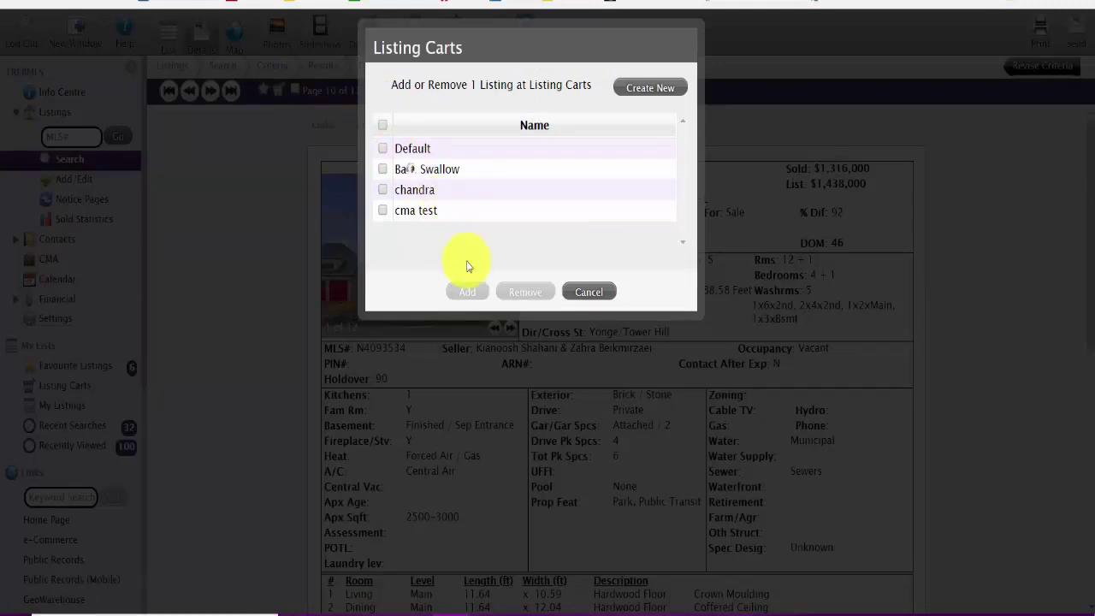
key("Escape")
scroll(682, 364, "down", 5)
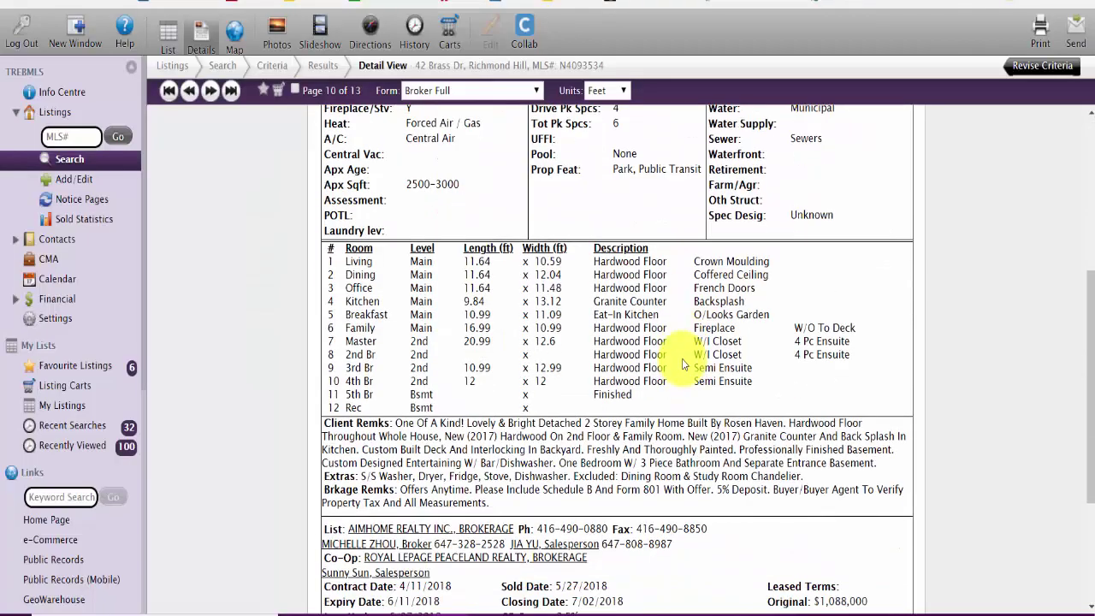
scroll(681, 359, "down", 3)
scroll(607, 449, "up", 4)
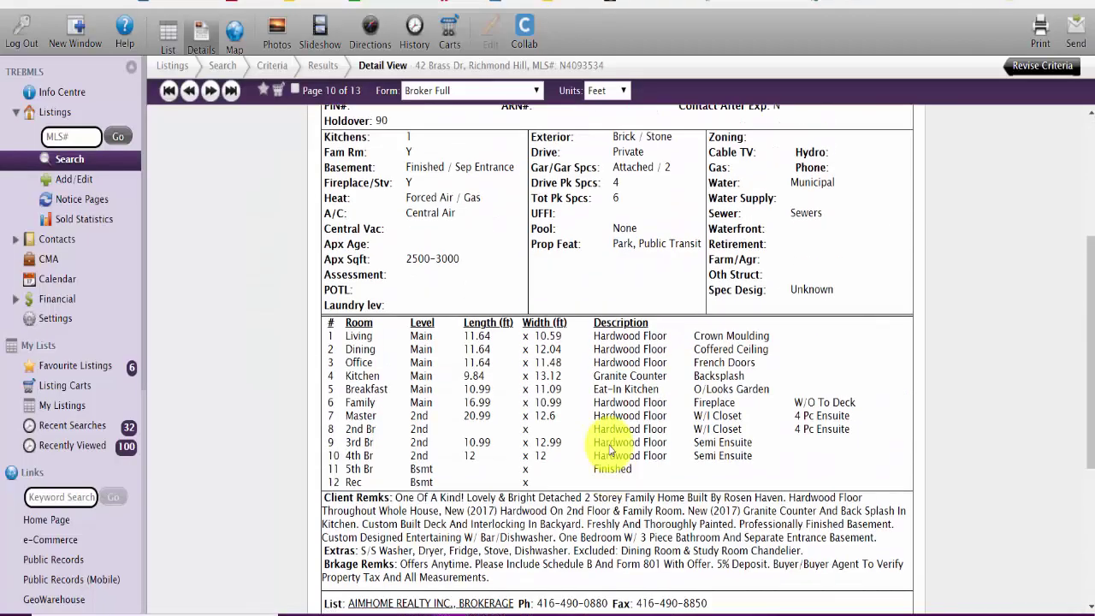
scroll(612, 450, "up", 4)
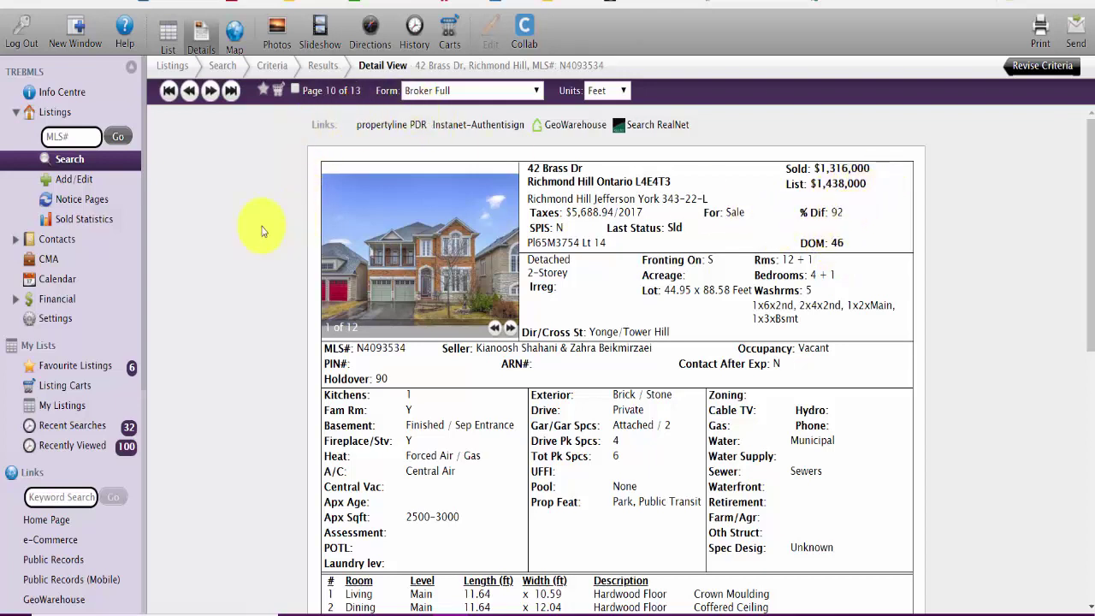
left_click(210, 91)
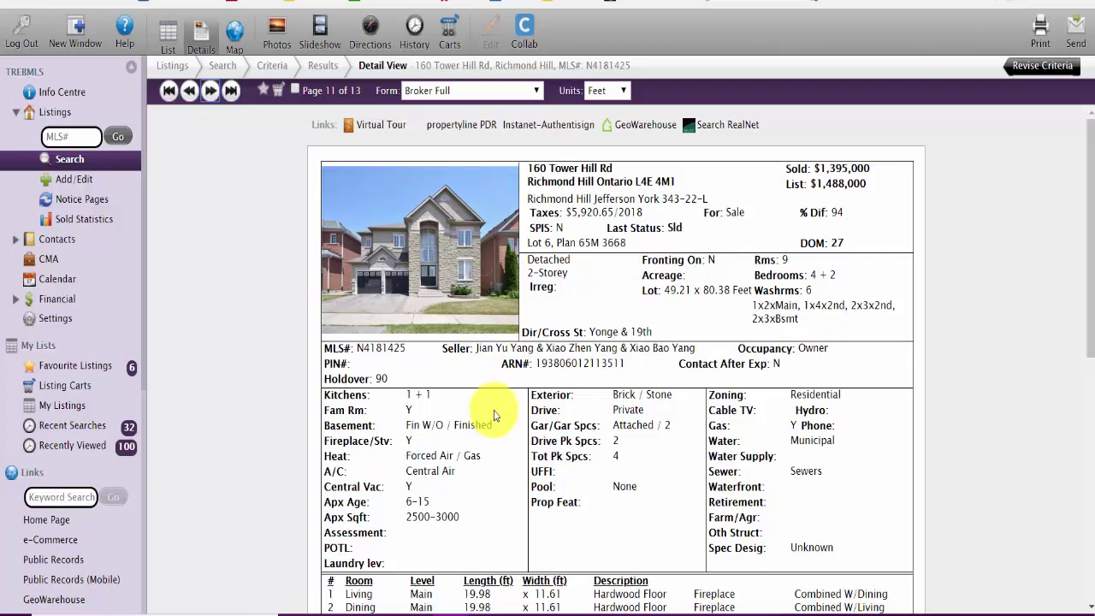
scroll(497, 414, "down", 1)
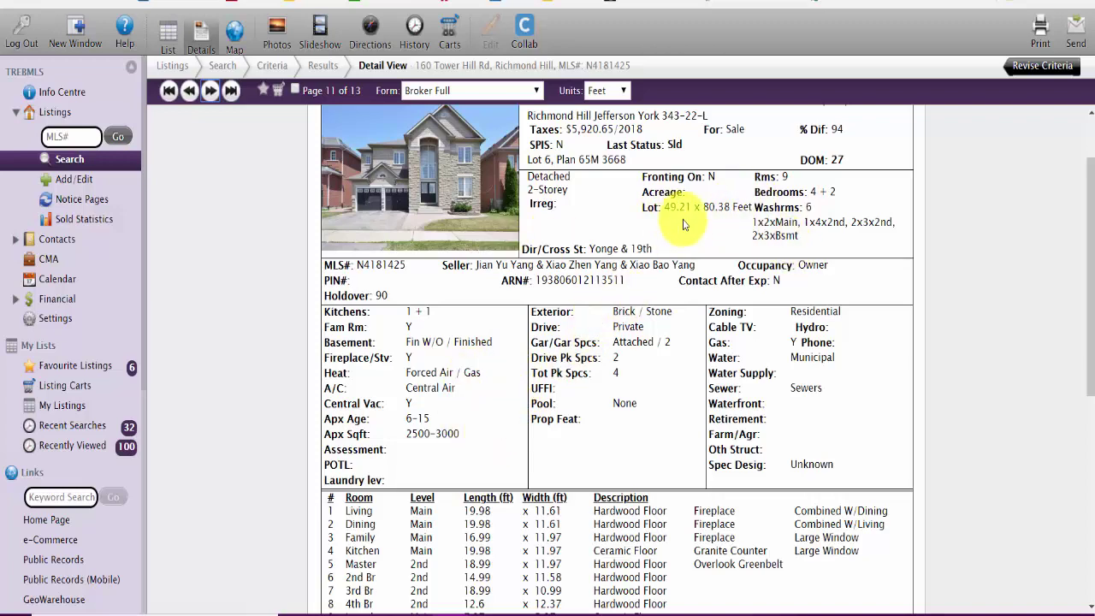
scroll(693, 226, "down", 3)
scroll(693, 214, "up", 3)
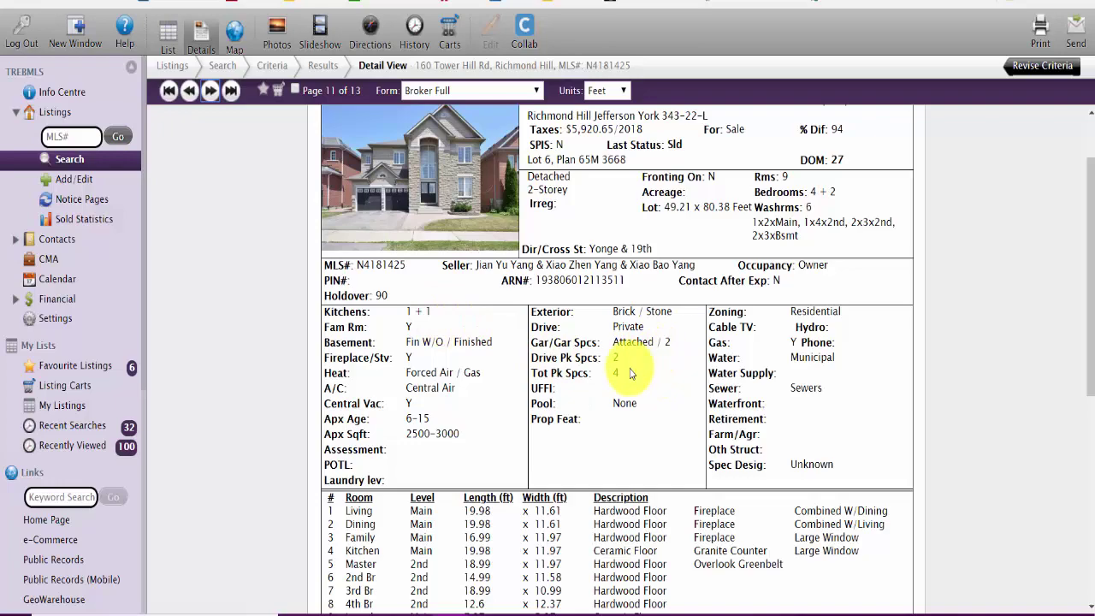
scroll(634, 372, "up", 2)
scroll(634, 367, "down", 5)
scroll(518, 373, "down", 1)
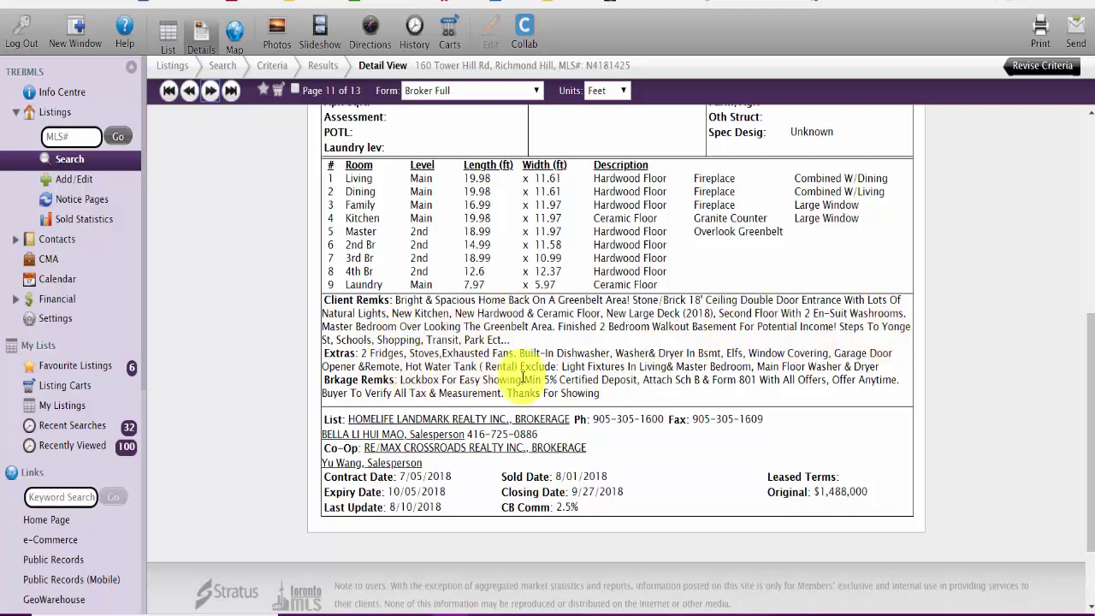
scroll(828, 398, "down", 2)
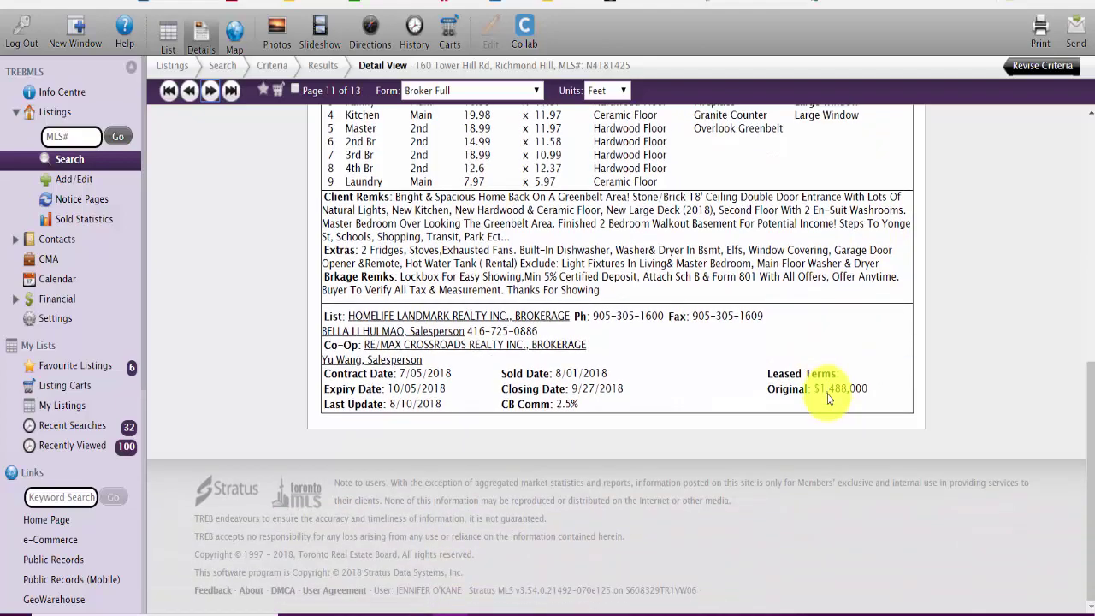
scroll(821, 389, "up", 10)
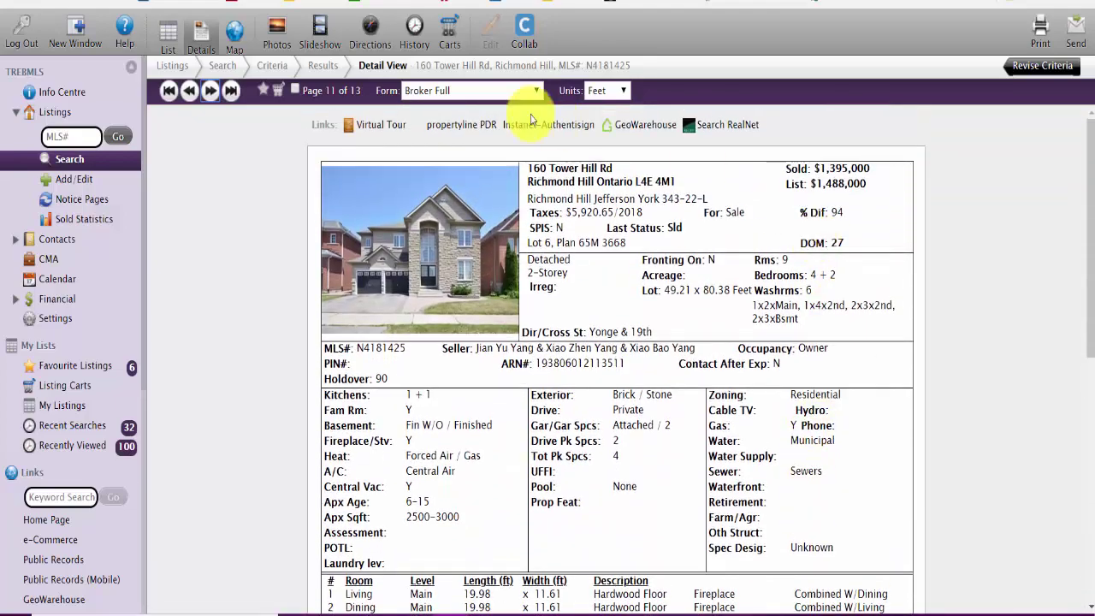
left_click(279, 92)
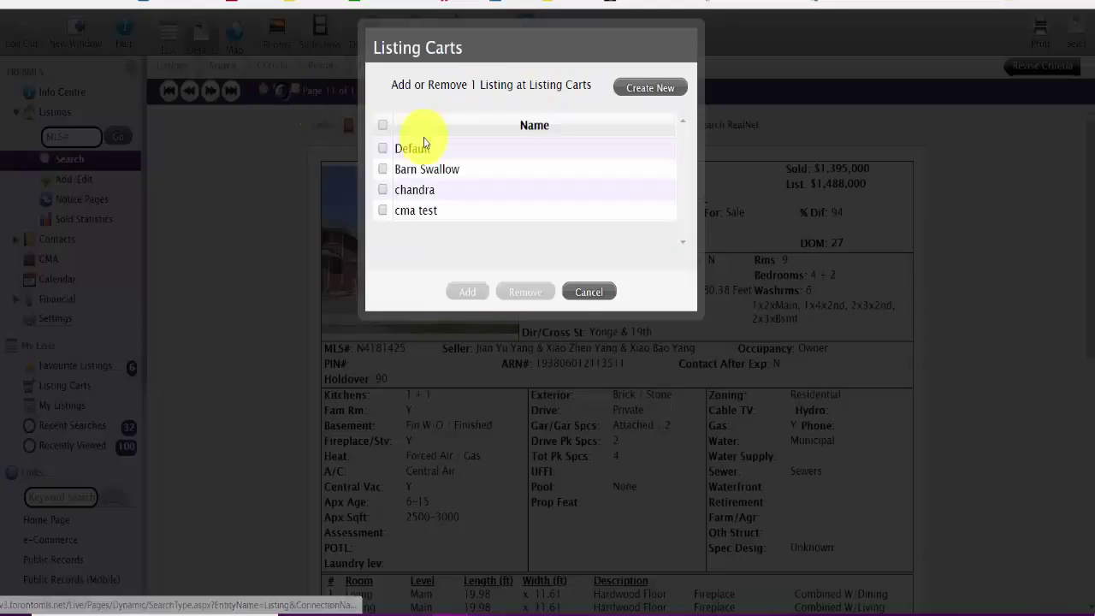
left_click(405, 169)
left_click(474, 289)
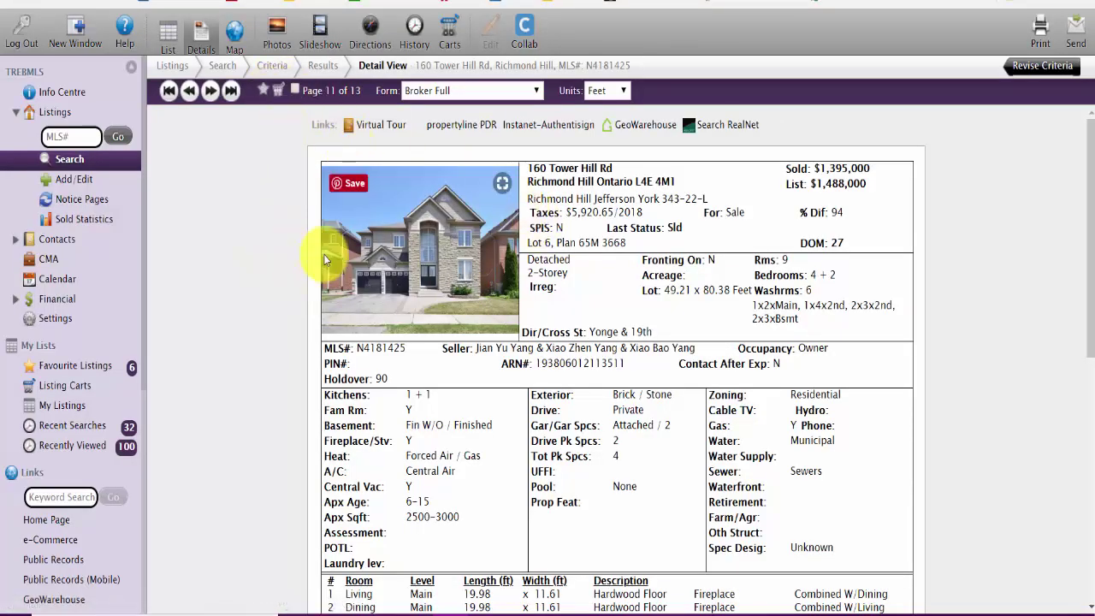
left_click(211, 91)
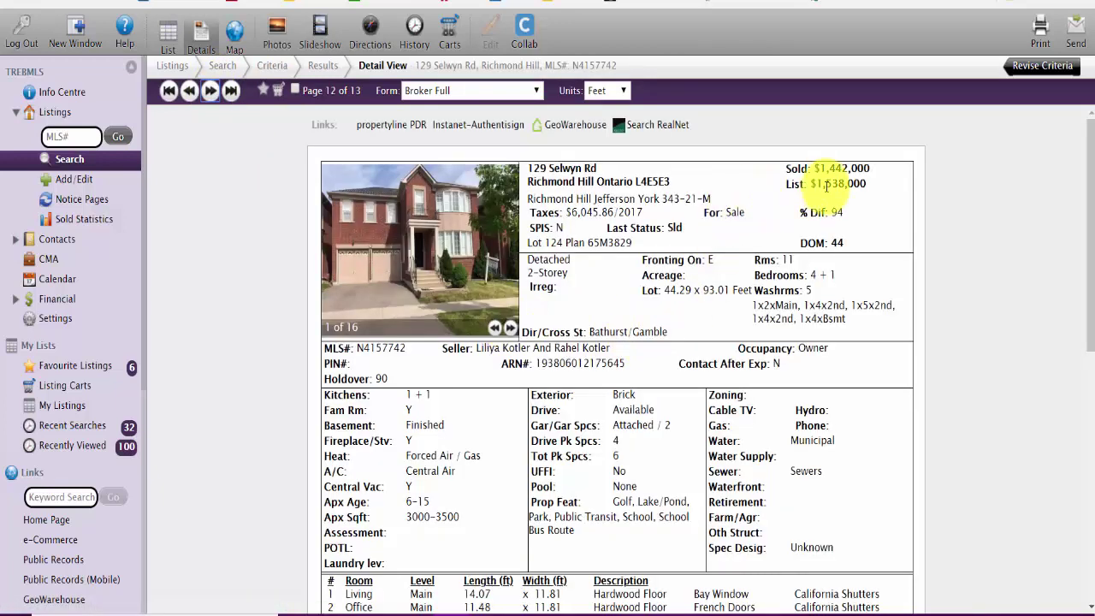
scroll(599, 299, "down", 5)
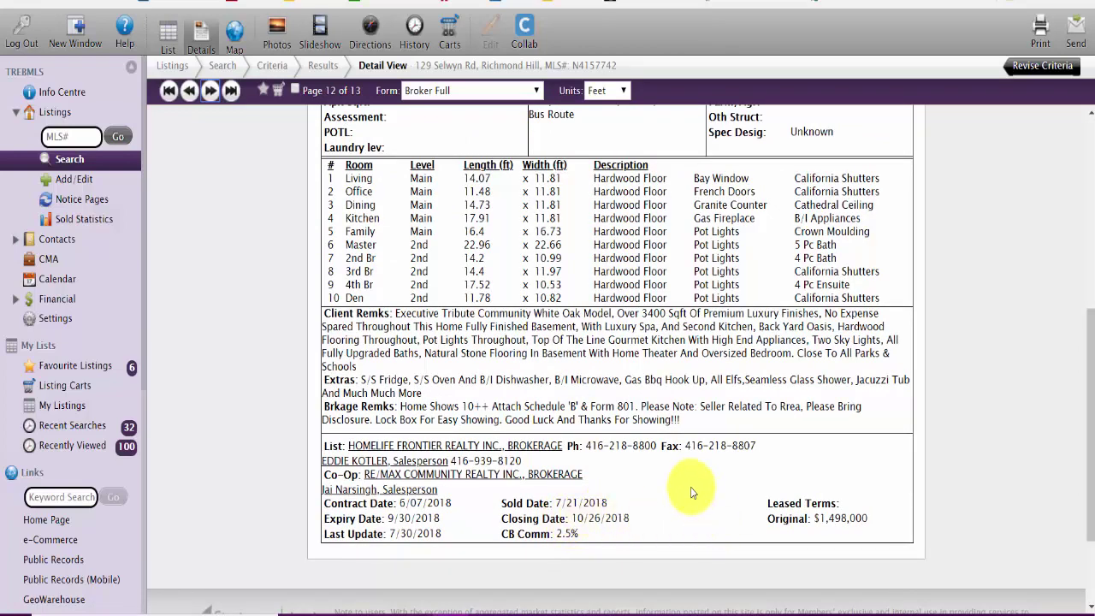
scroll(690, 487, "up", 5)
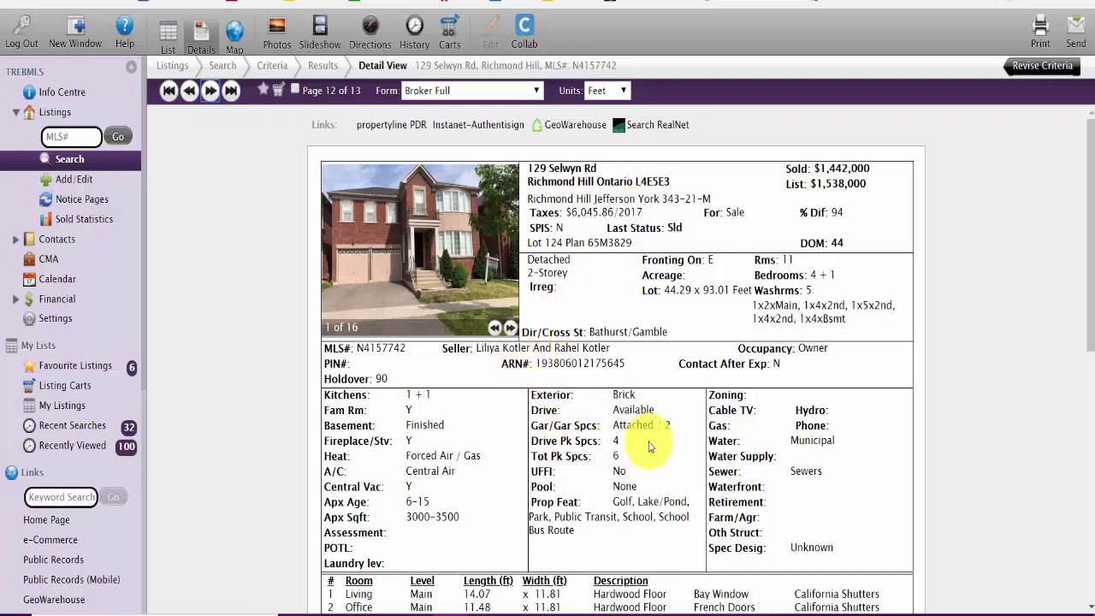
triple_click(654, 332)
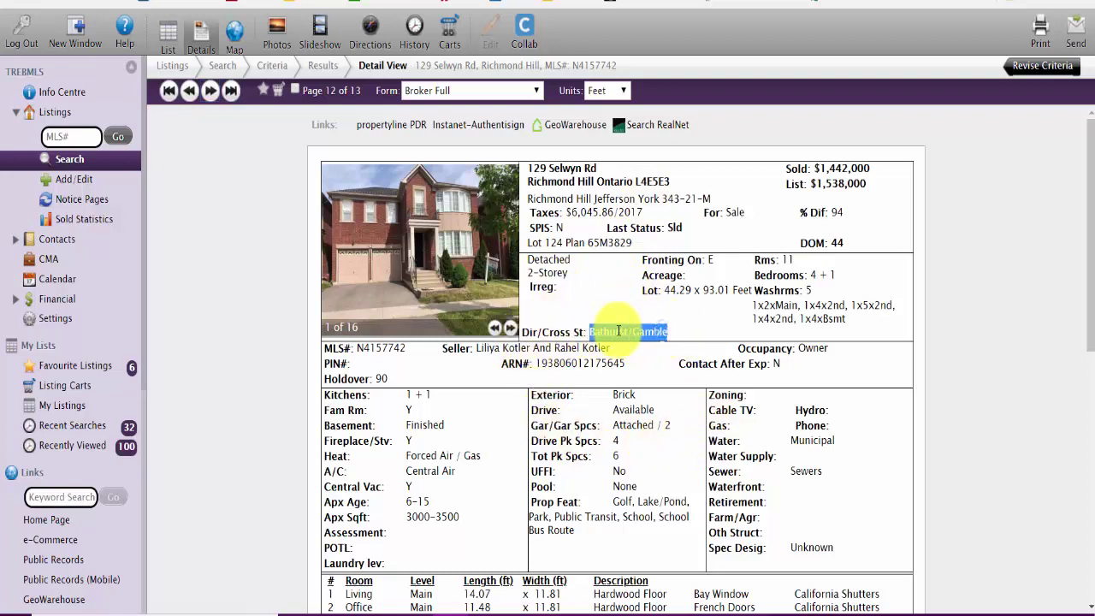
left_click(699, 334)
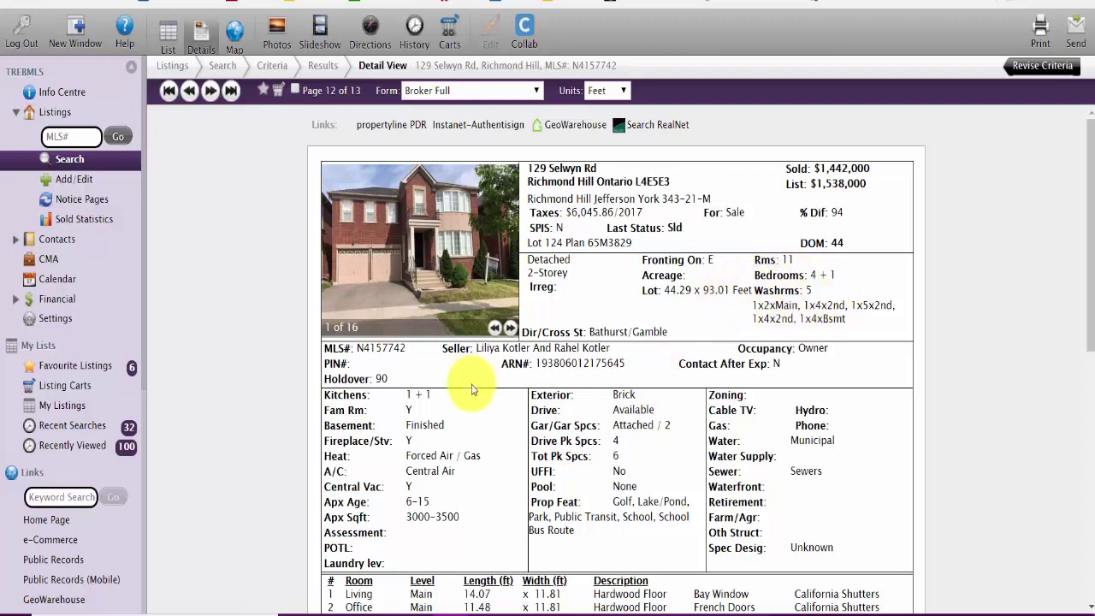
scroll(434, 324, "down", 1)
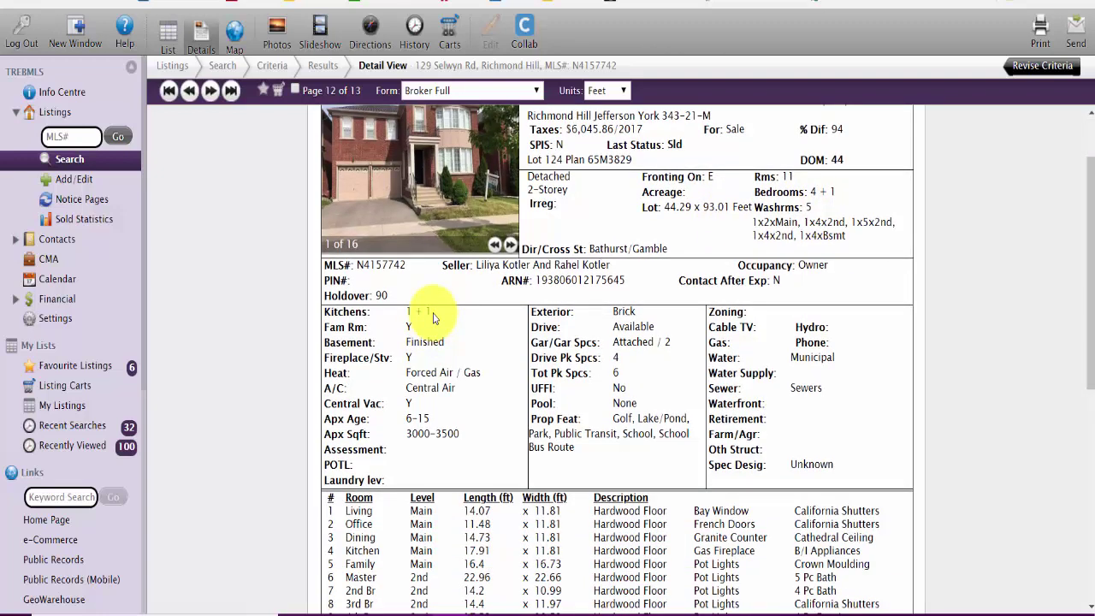
scroll(434, 318, "down", 1)
left_click_drag(434, 350, 481, 362)
left_click(476, 355)
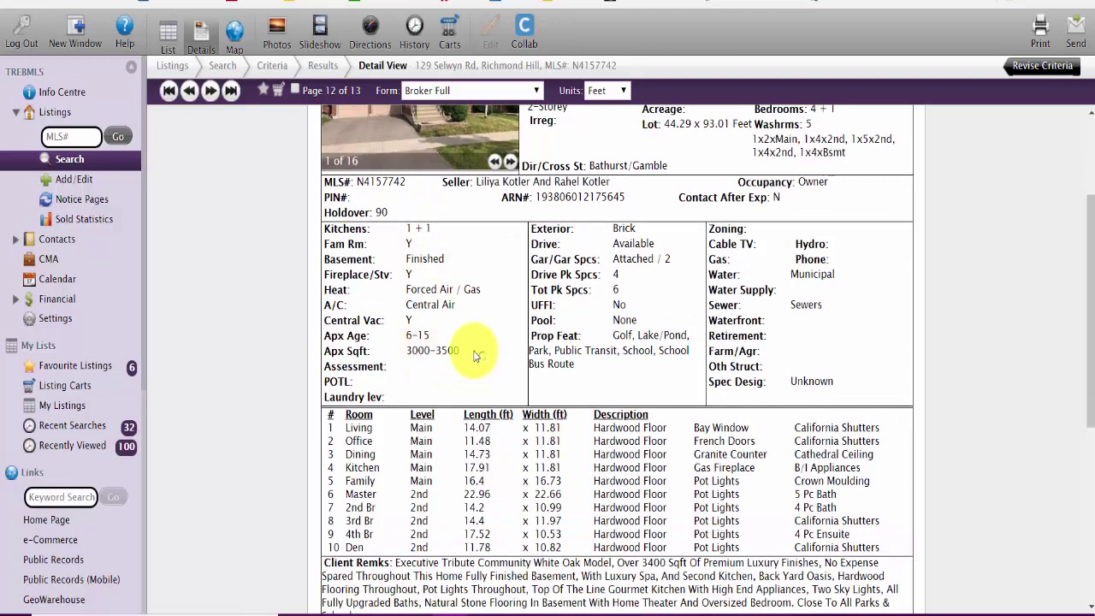
double_click(476, 355)
left_click(479, 361)
scroll(485, 362, "down", 2)
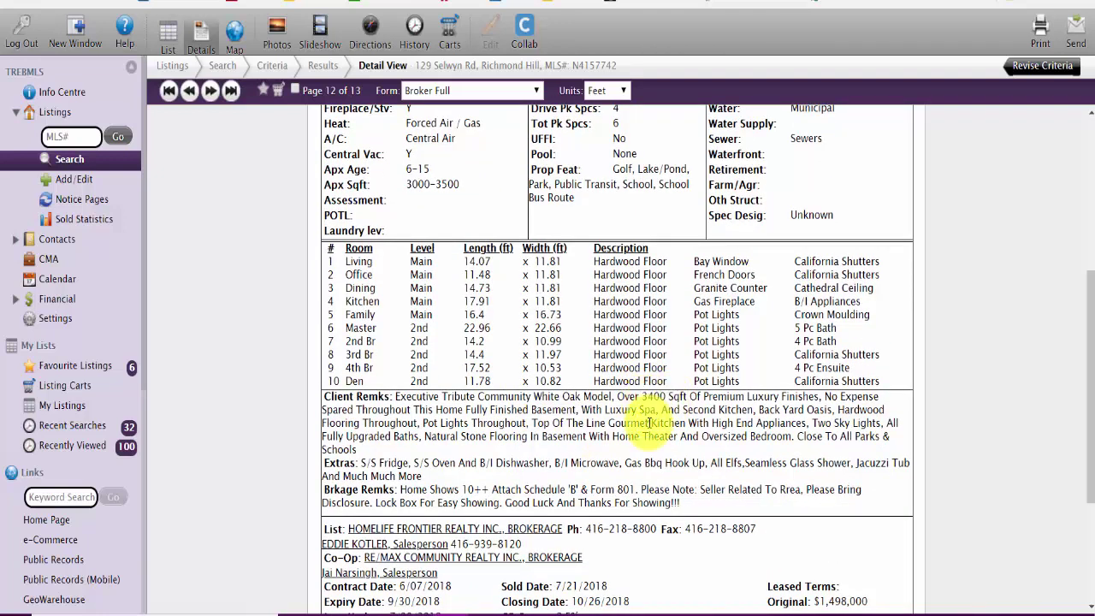
scroll(650, 423, "down", 1)
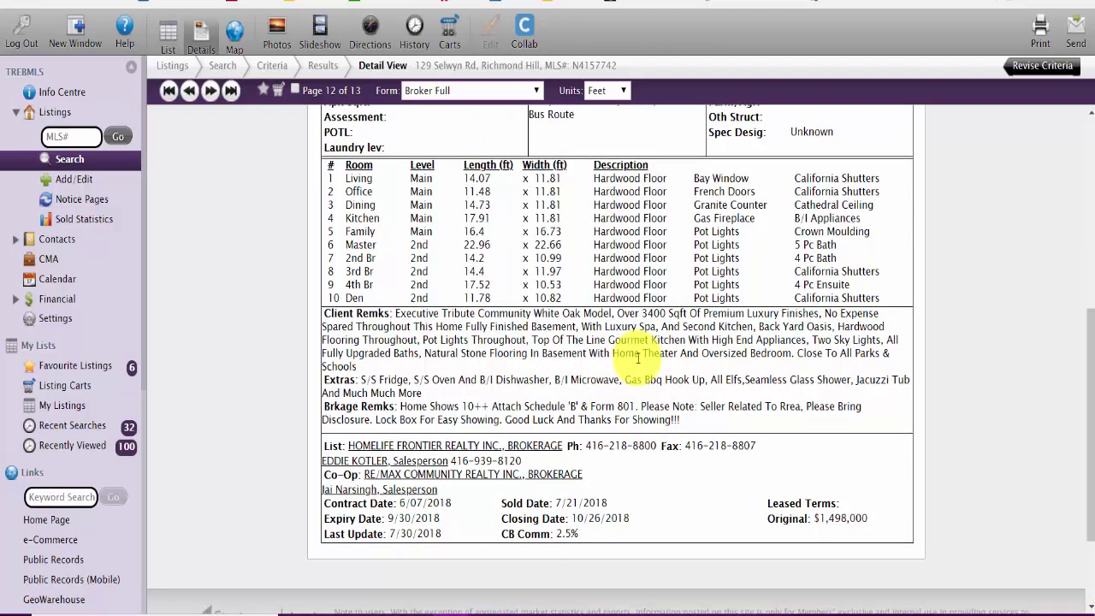
scroll(637, 358, "up", 5)
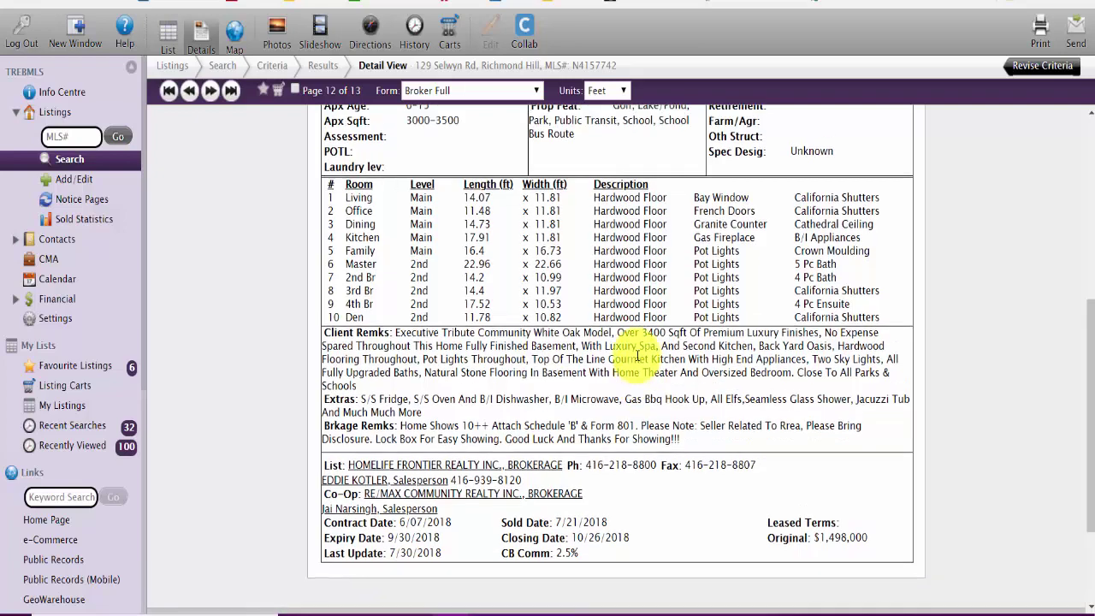
left_click(511, 329)
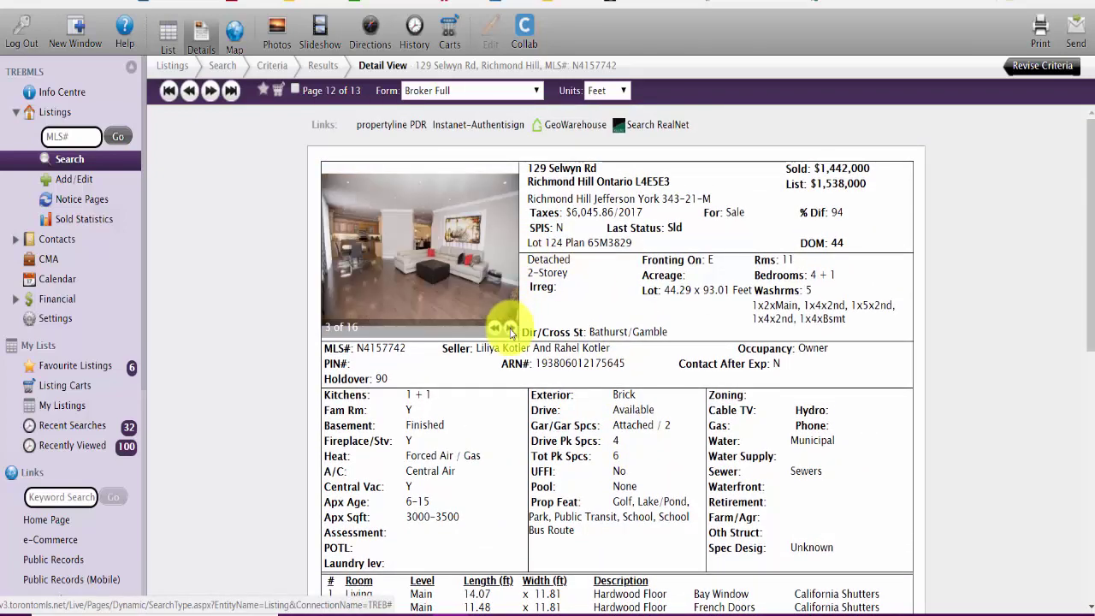
left_click(511, 329)
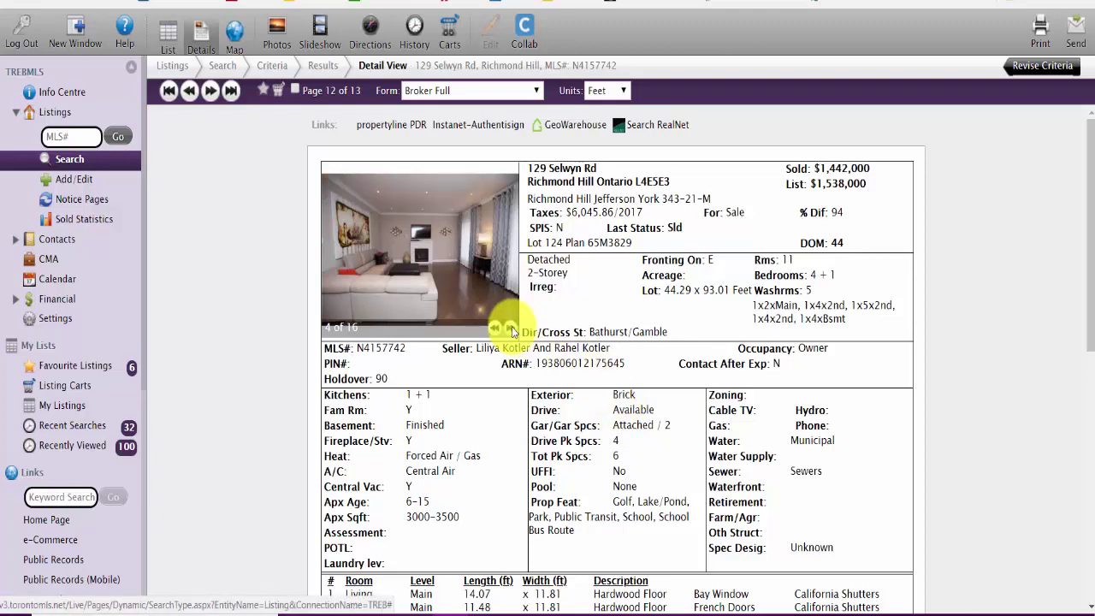
left_click(512, 330)
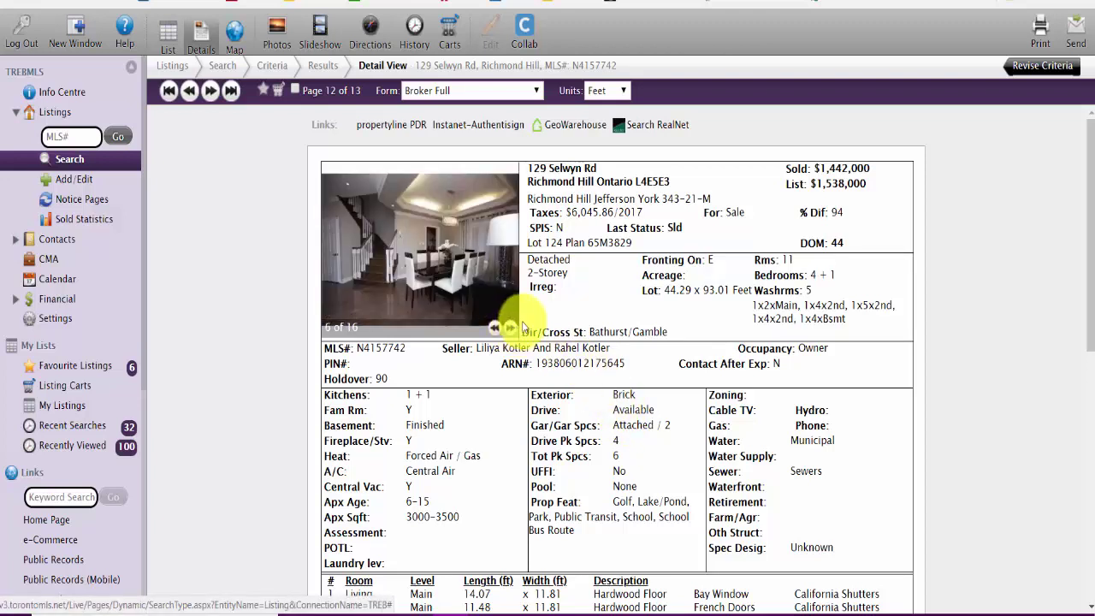
left_click(511, 329)
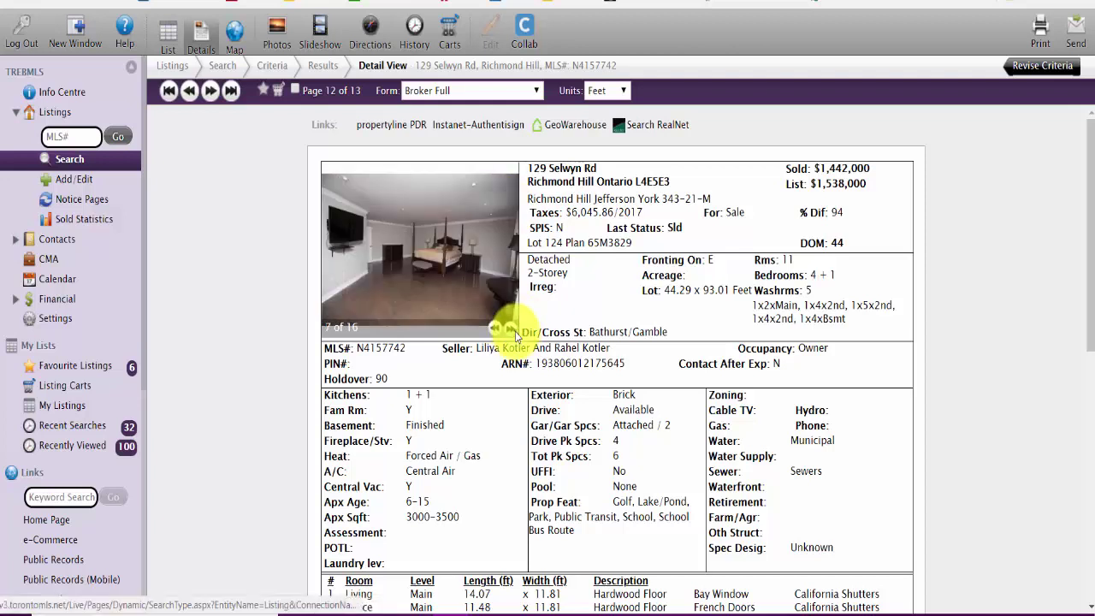
left_click(511, 329)
left_click(511, 330)
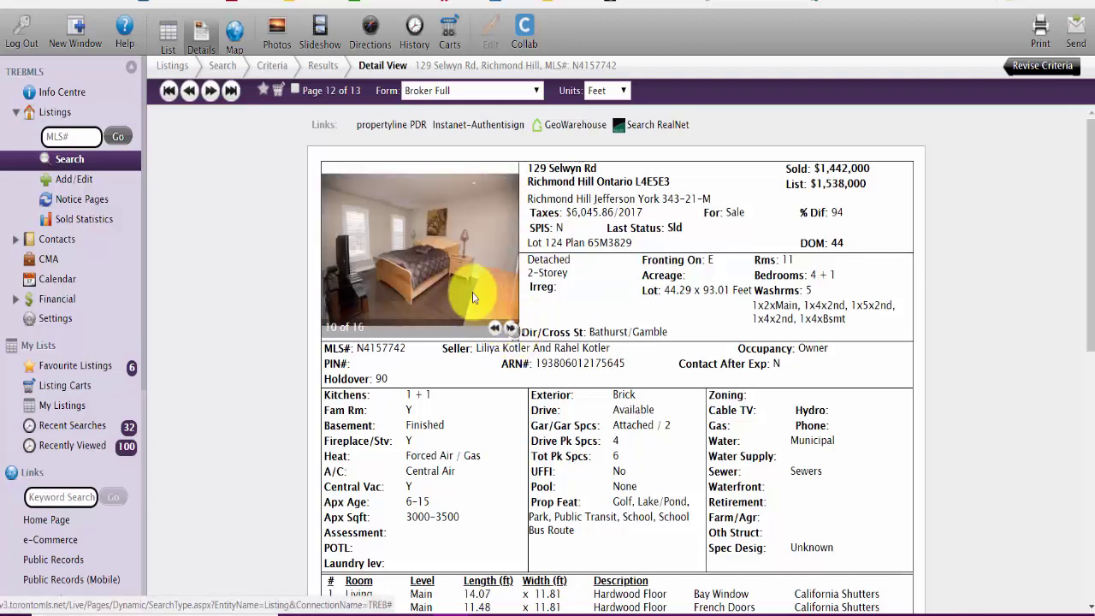
left_click(510, 330)
left_click(511, 331)
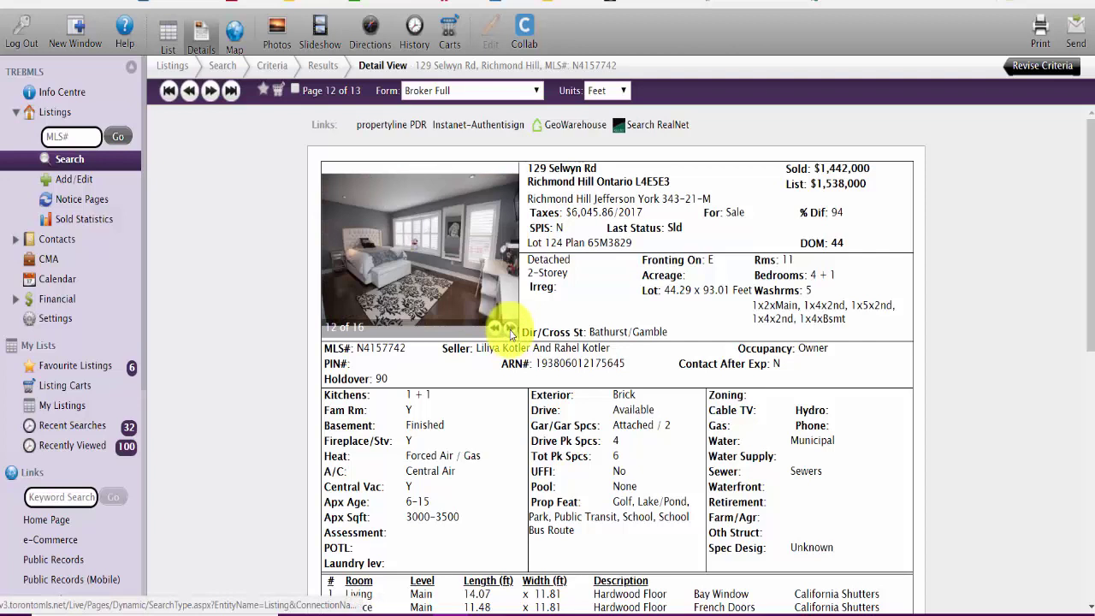
left_click(511, 330)
left_click(511, 330)
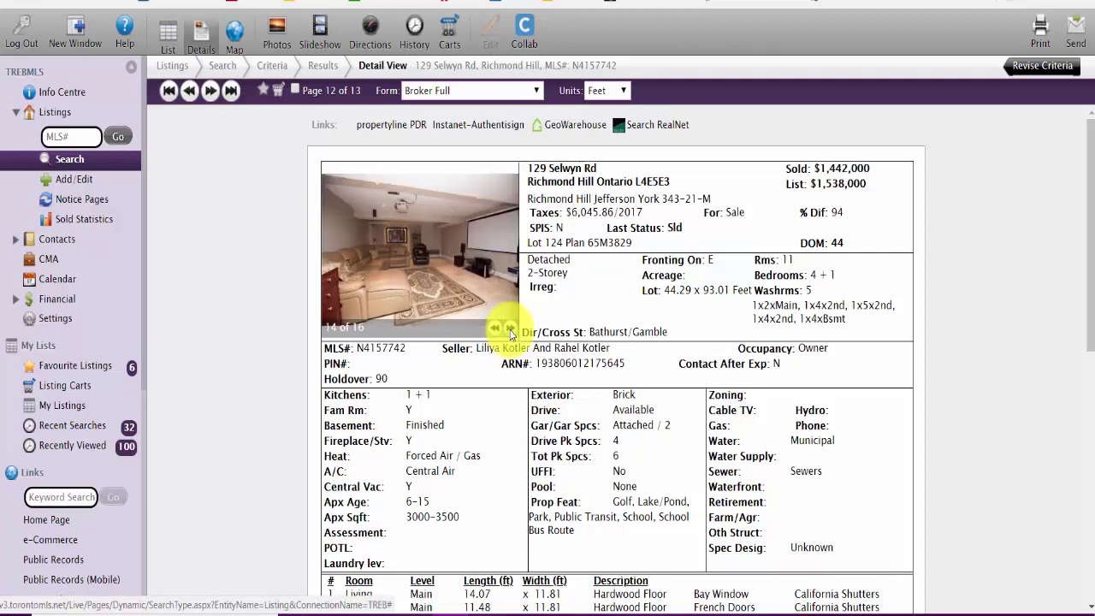
left_click(511, 331)
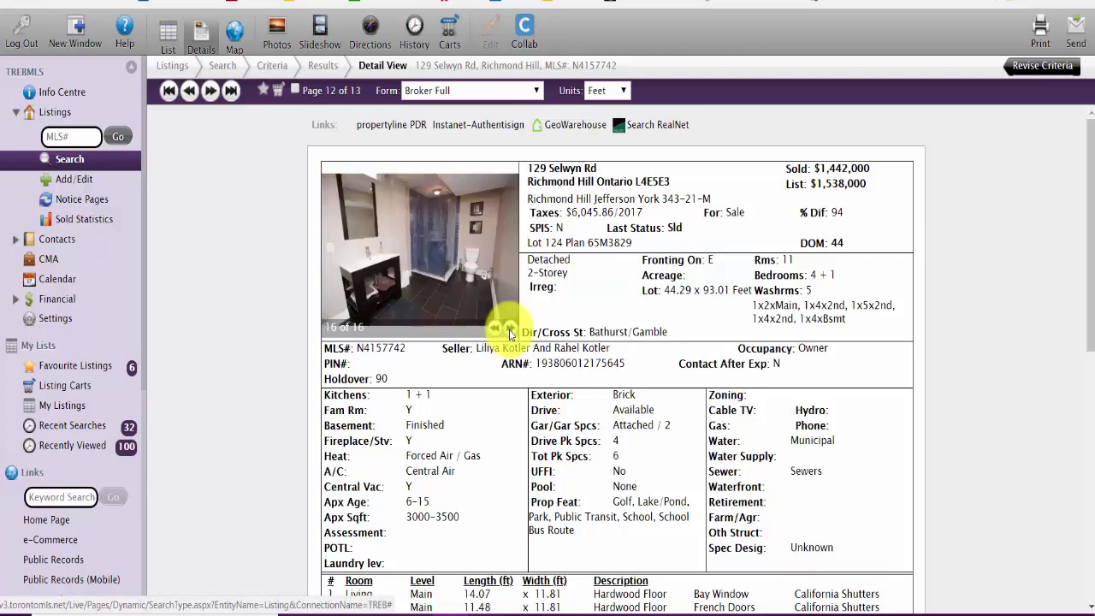
left_click(511, 330)
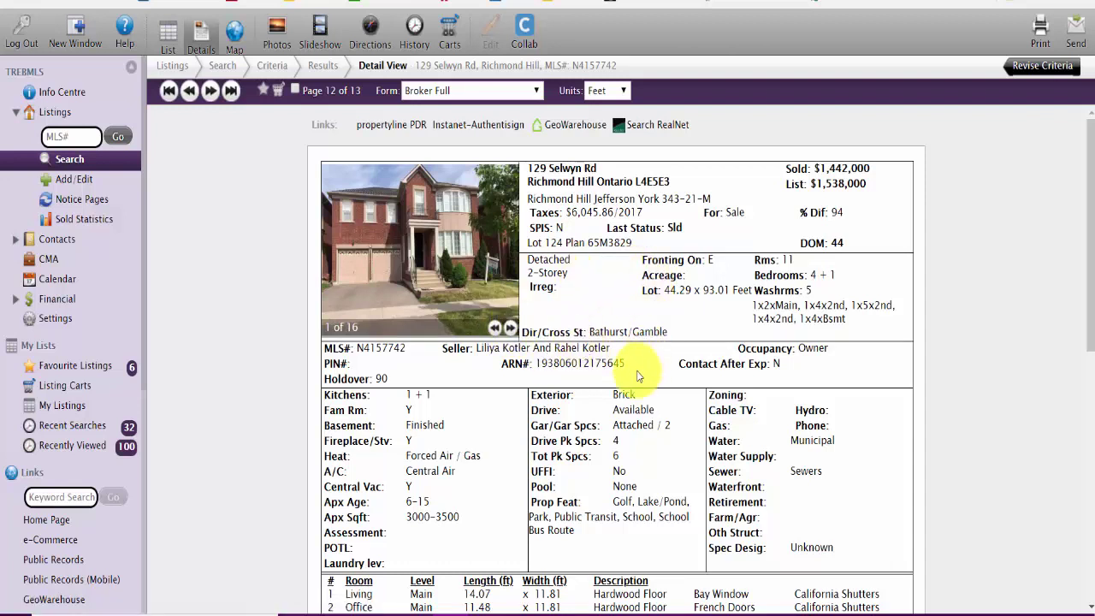
scroll(631, 362, "down", 5)
scroll(631, 362, "up", 5)
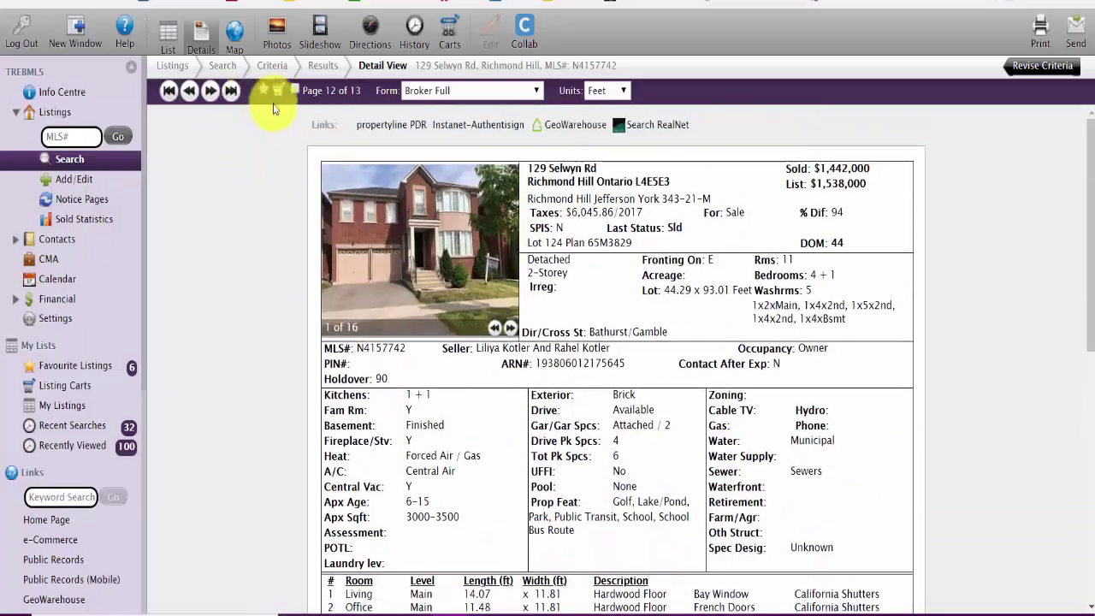
left_click(277, 89)
left_click(411, 169)
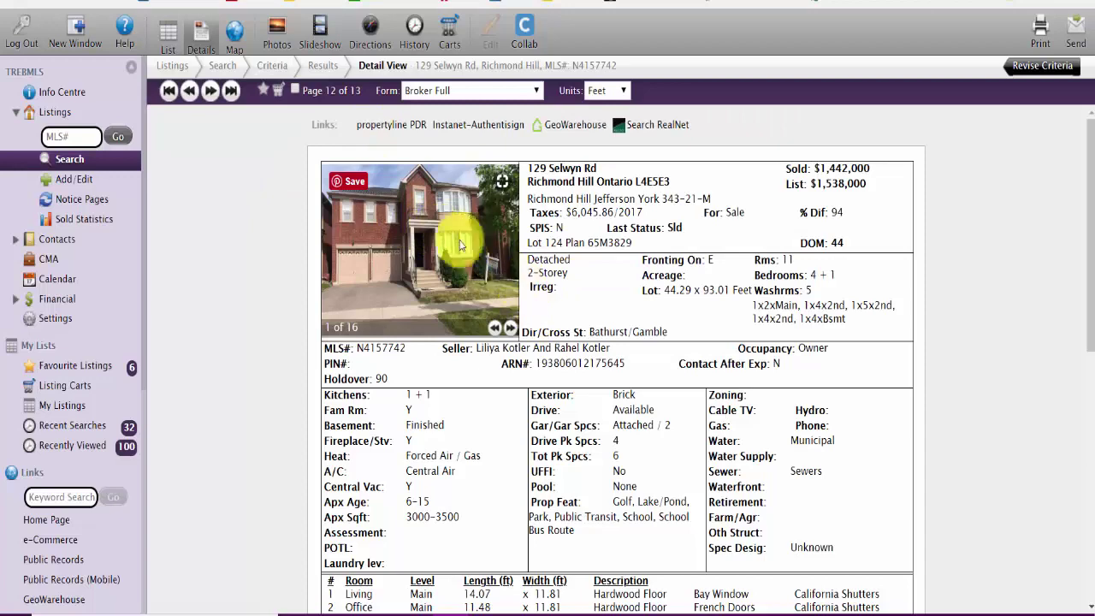
left_click(211, 90)
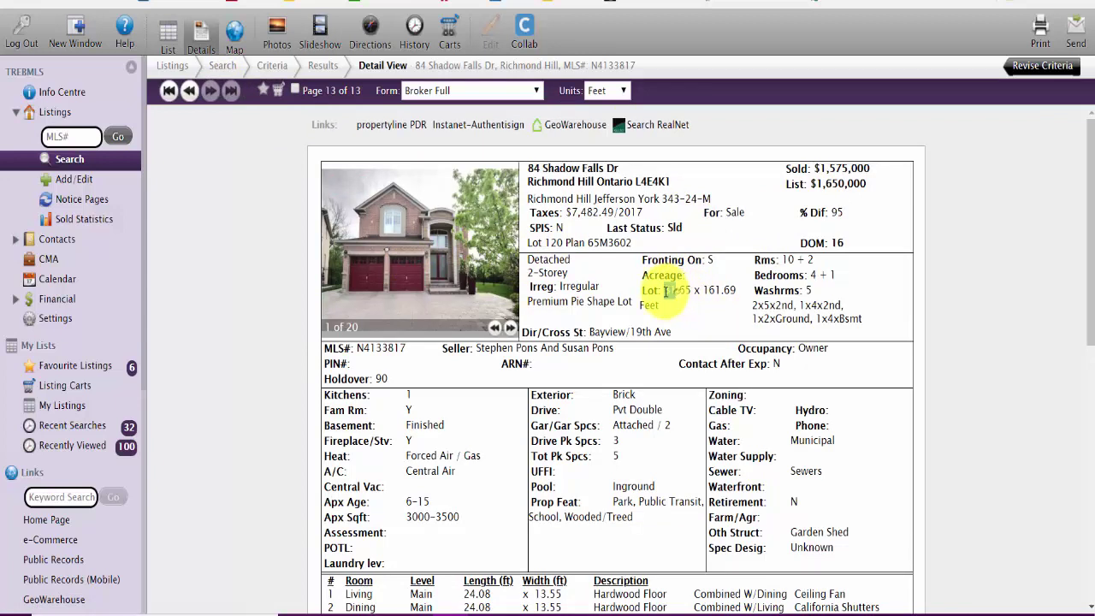
left_click_drag(697, 290, 744, 296)
left_click(734, 308)
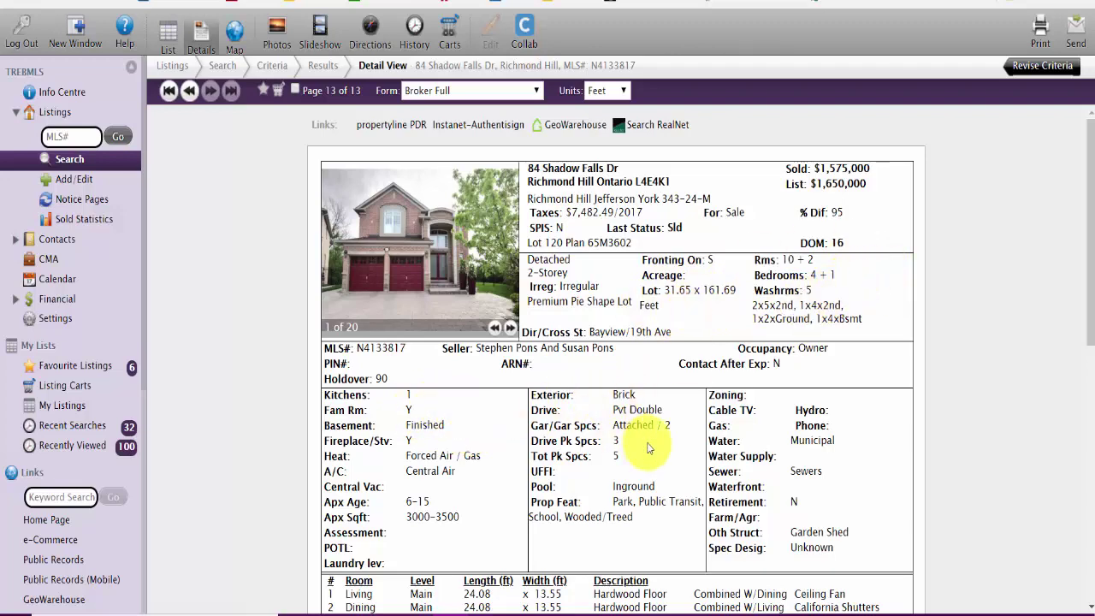
scroll(528, 469, "down", 2)
scroll(529, 470, "down", 5)
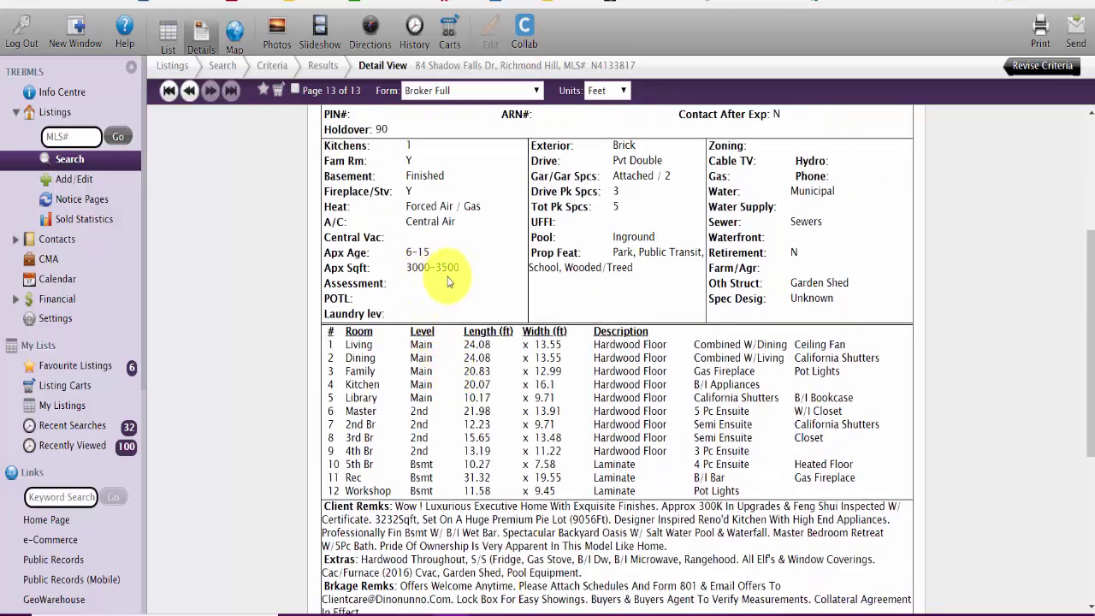
scroll(447, 282, "down", 5)
left_click_drag(371, 352, 403, 353)
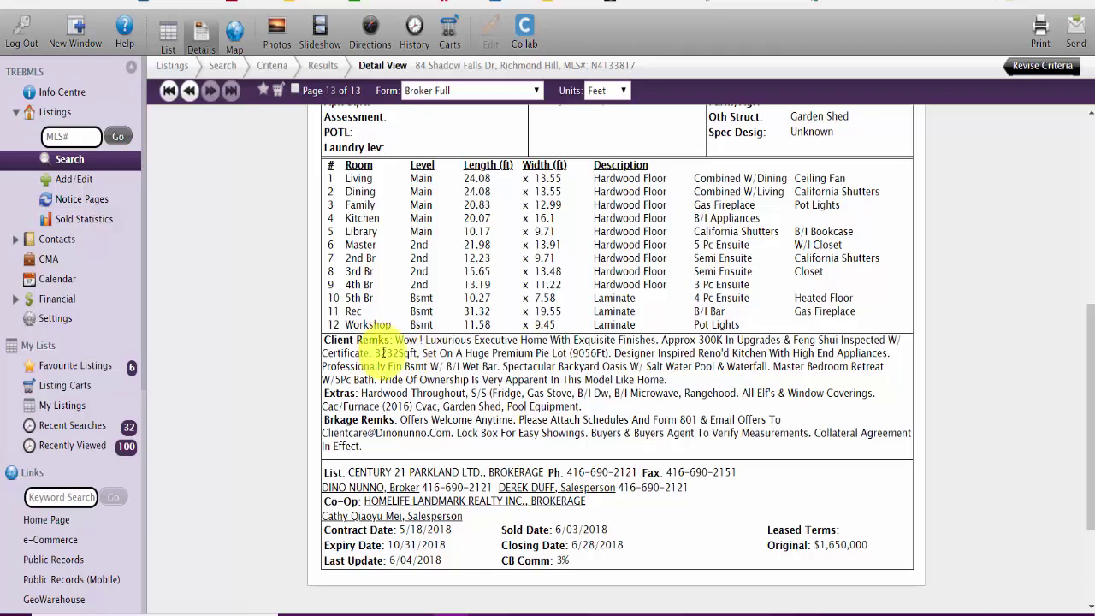
left_click(431, 387)
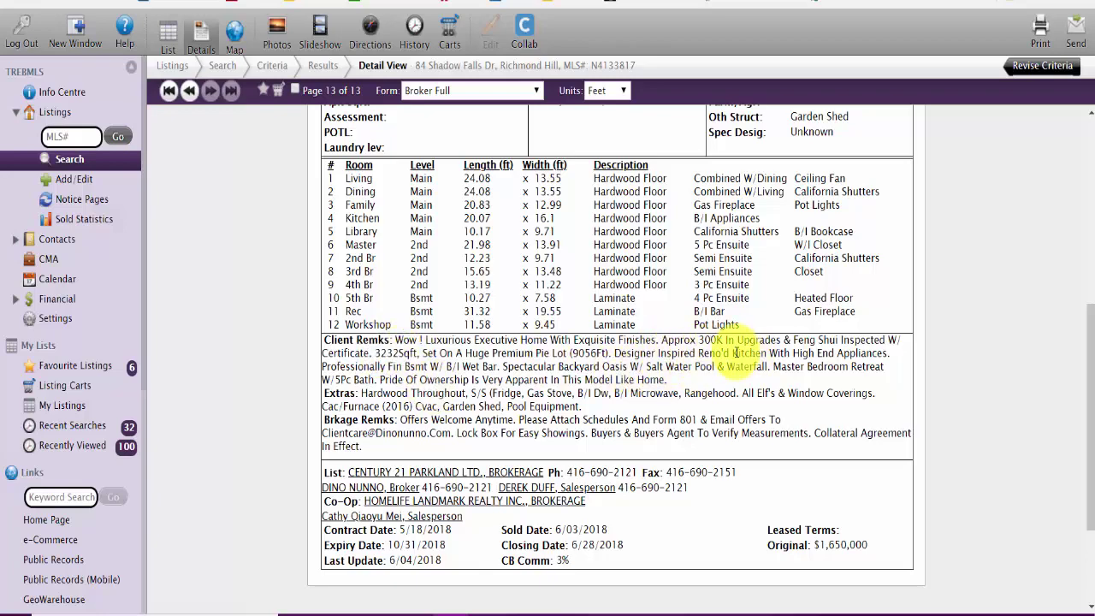
scroll(717, 396, "up", 12)
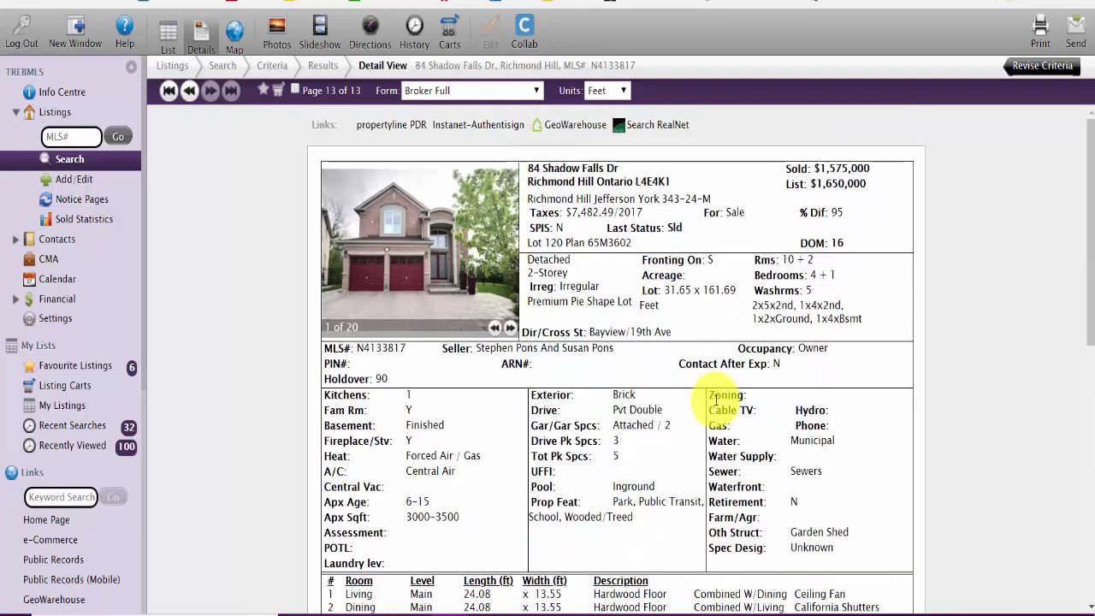
Step: Page through all 20 listing photos, including the pool shots, wrapping back to photo 1
left_click(510, 330)
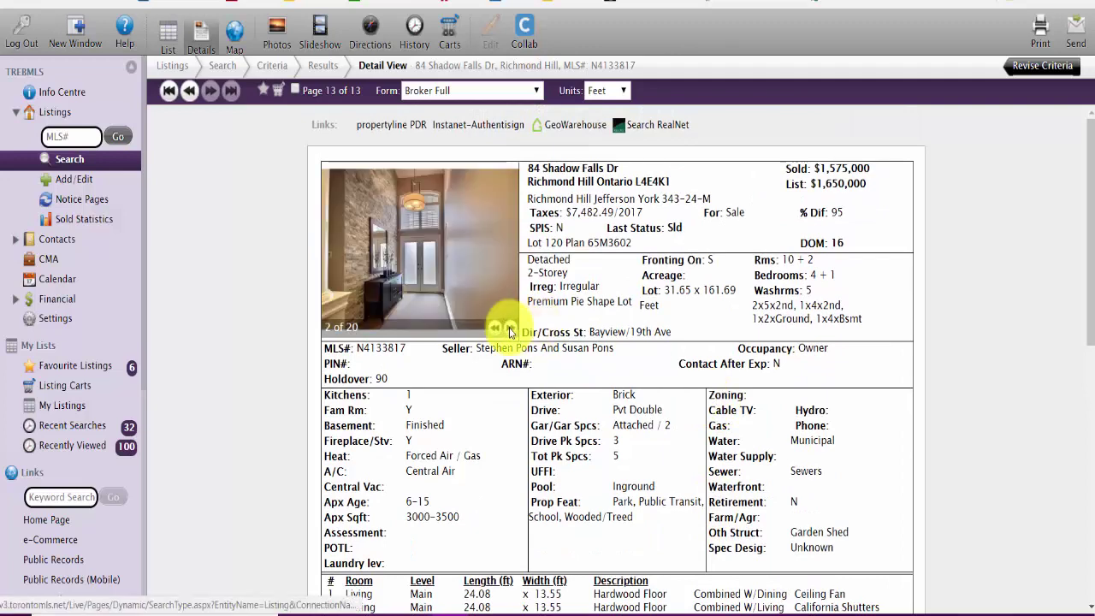
left_click(511, 330)
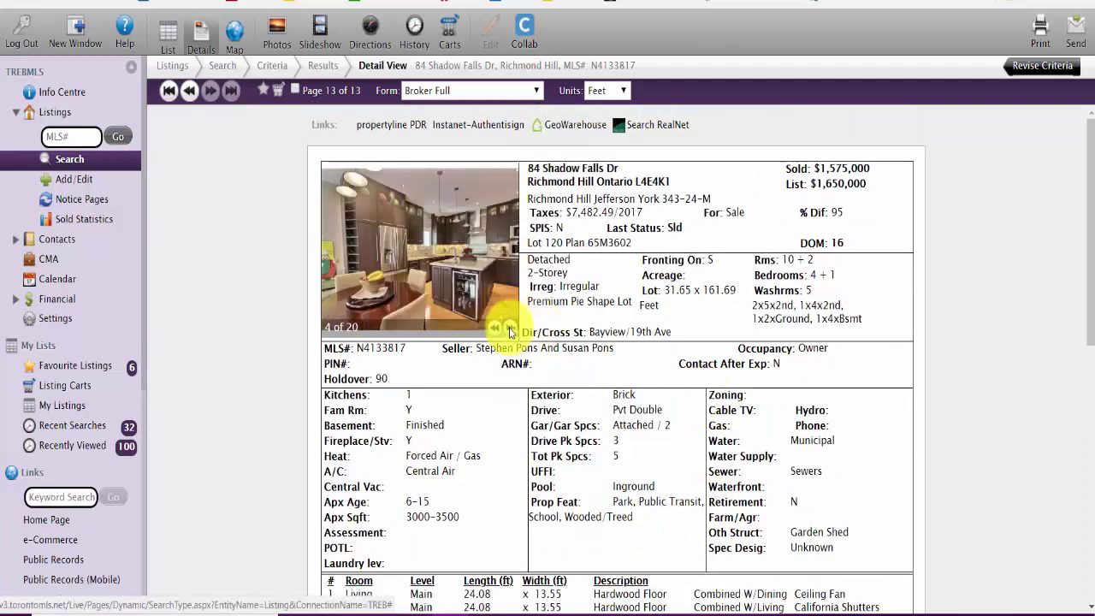
left_click(511, 331)
left_click(510, 330)
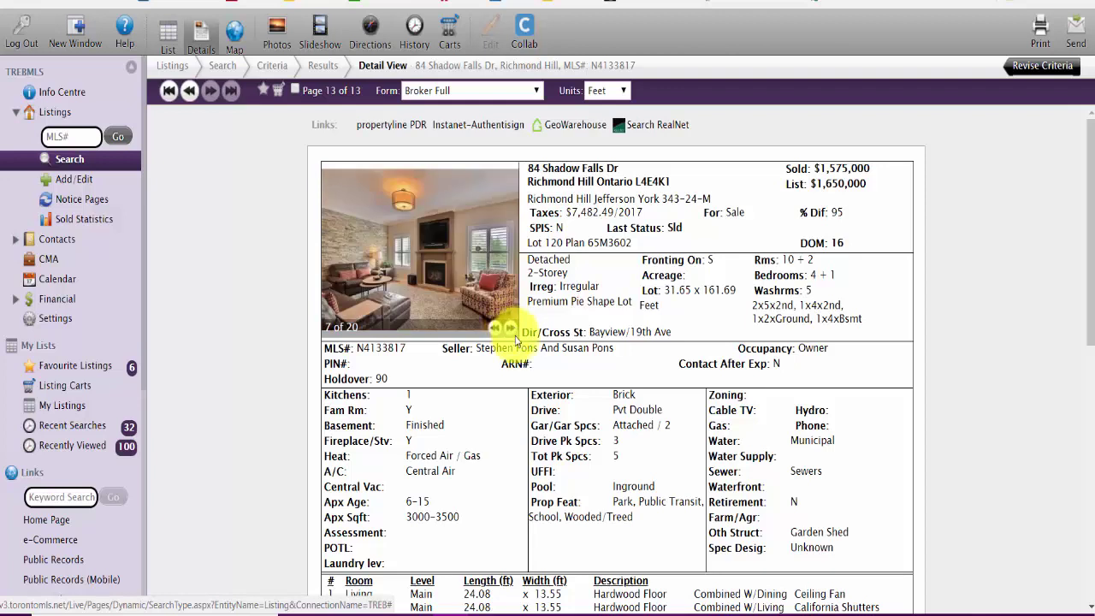
left_click(511, 329)
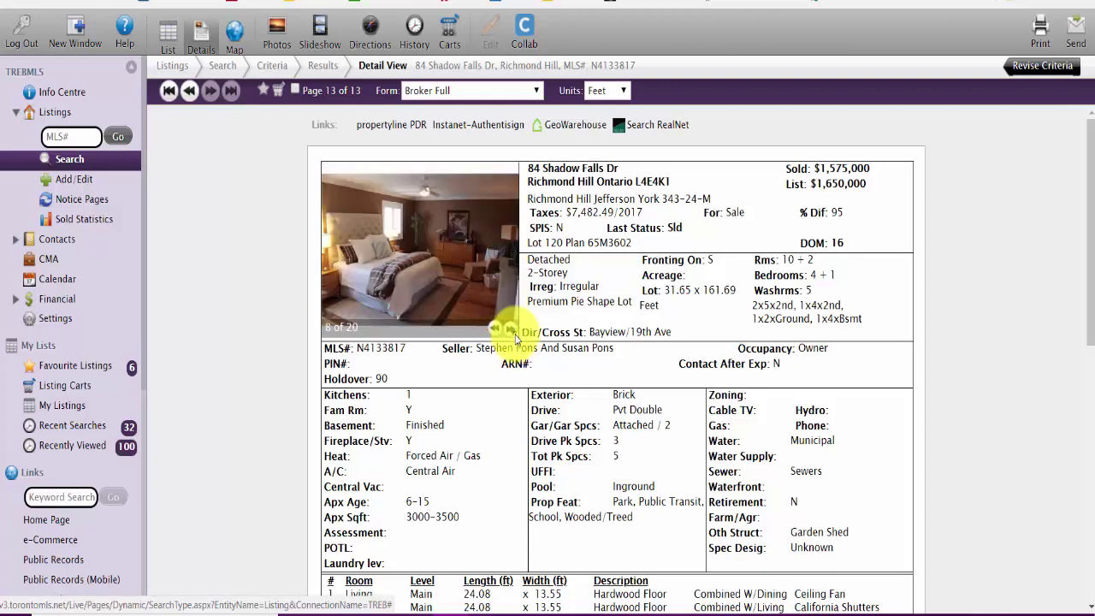
left_click(510, 330)
left_click(511, 329)
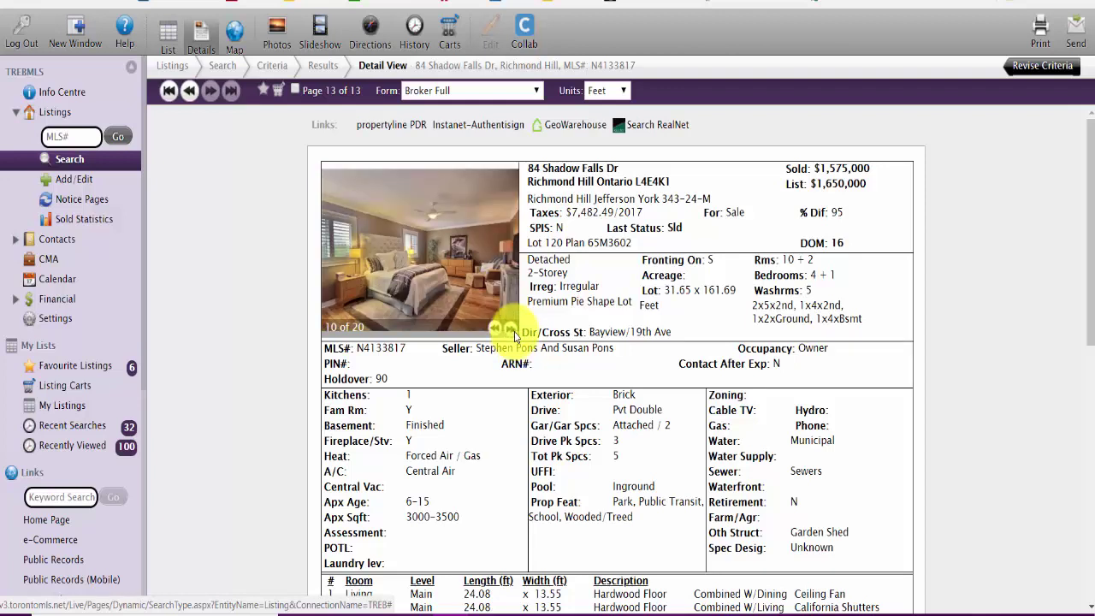
left_click(511, 330)
left_click(510, 330)
left_click(511, 330)
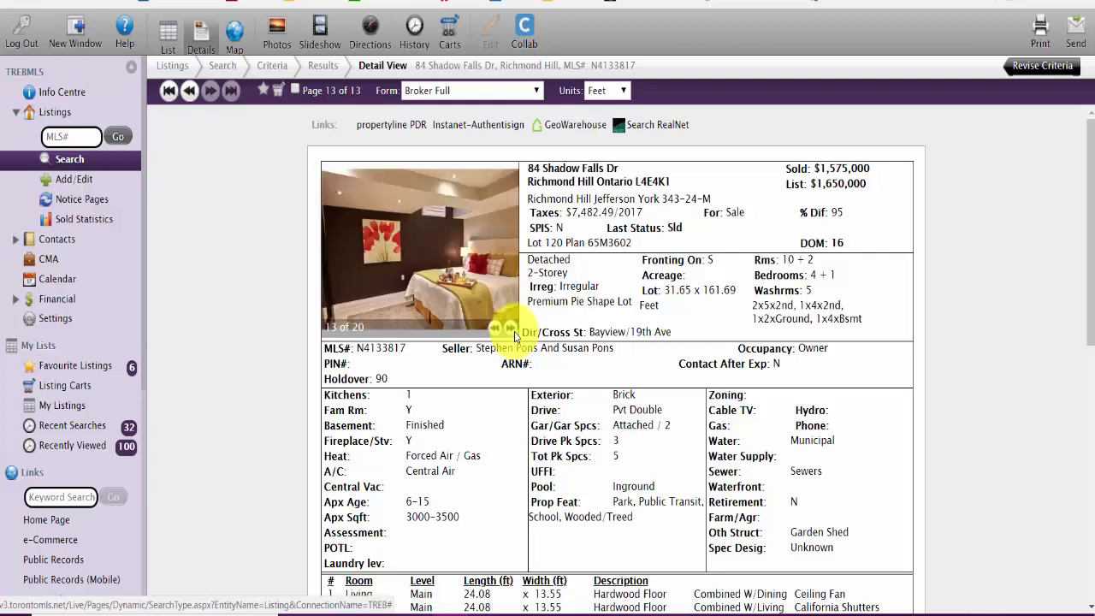
left_click(511, 329)
left_click(493, 329)
left_click(511, 329)
left_click(511, 330)
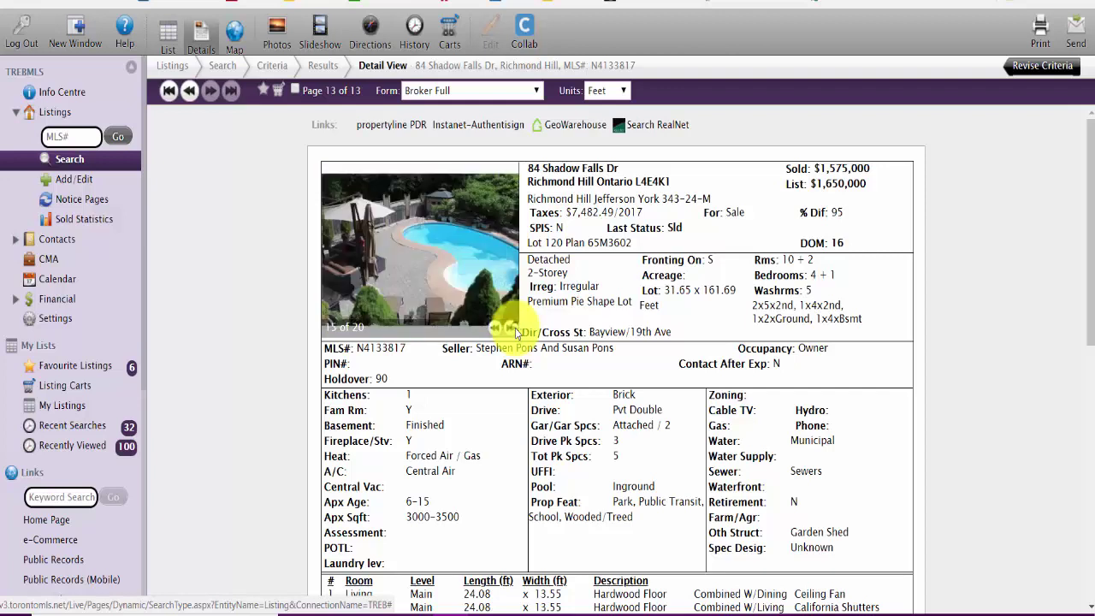
left_click(511, 329)
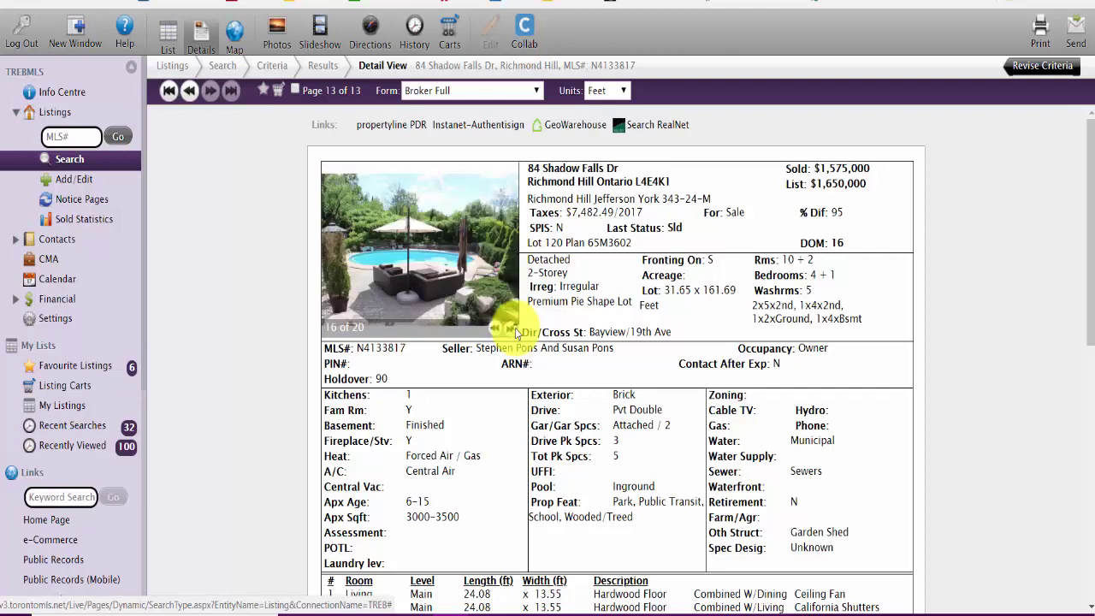
left_click(511, 330)
left_click(511, 330)
left_click(513, 329)
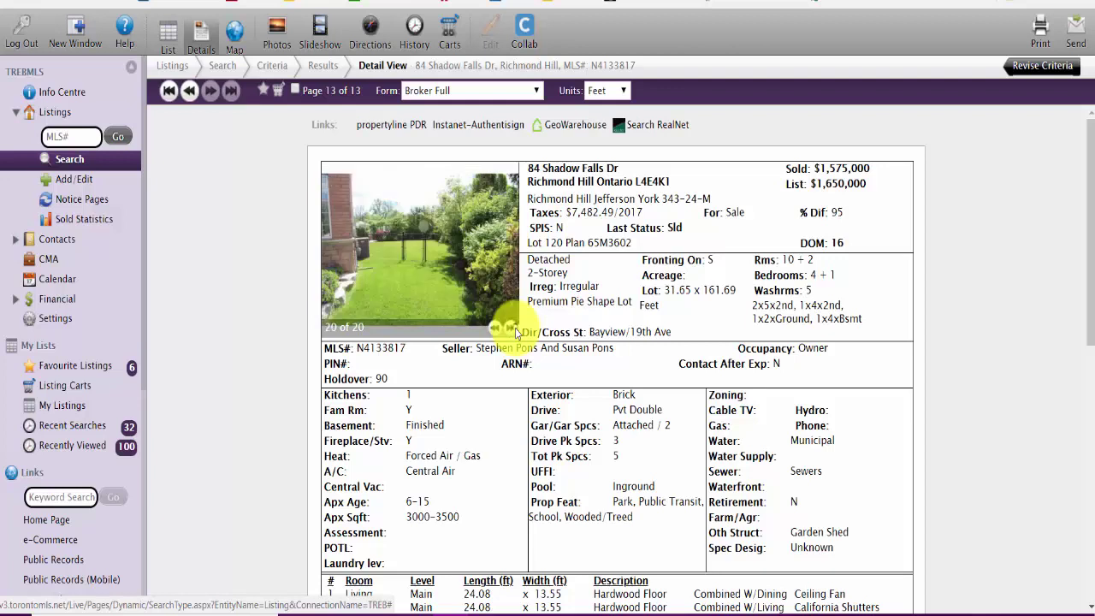
left_click(511, 330)
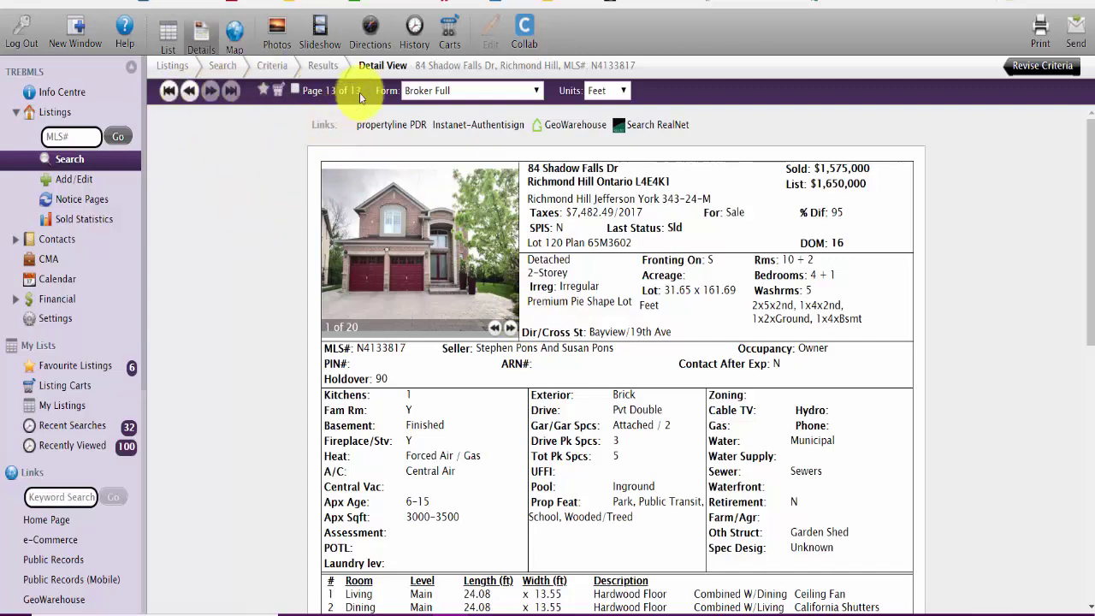
left_click(169, 34)
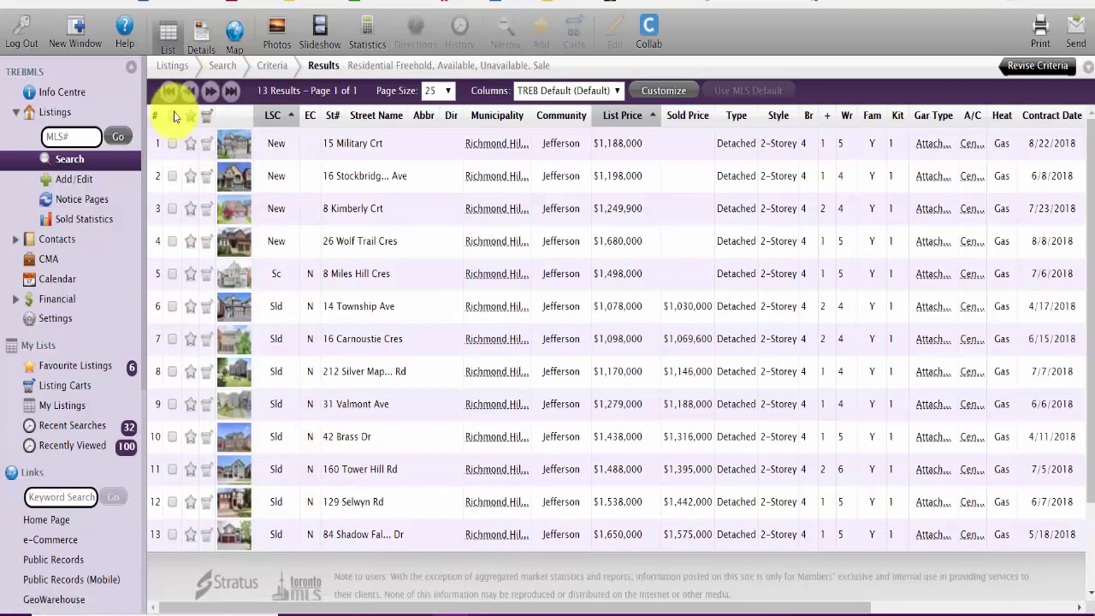
left_click(172, 115)
left_click(171, 533)
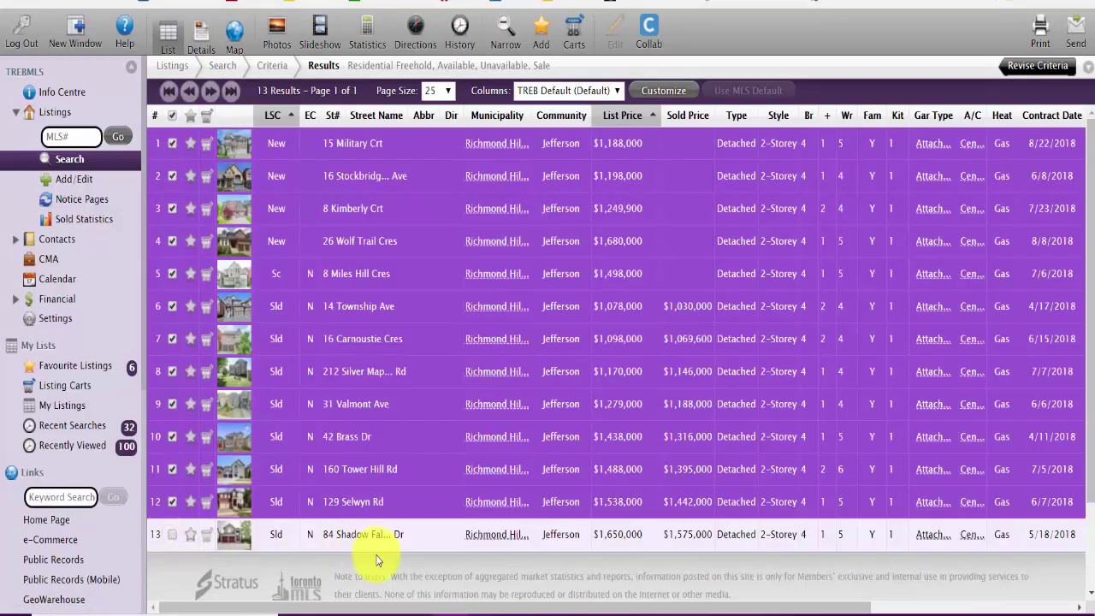
left_click(233, 34)
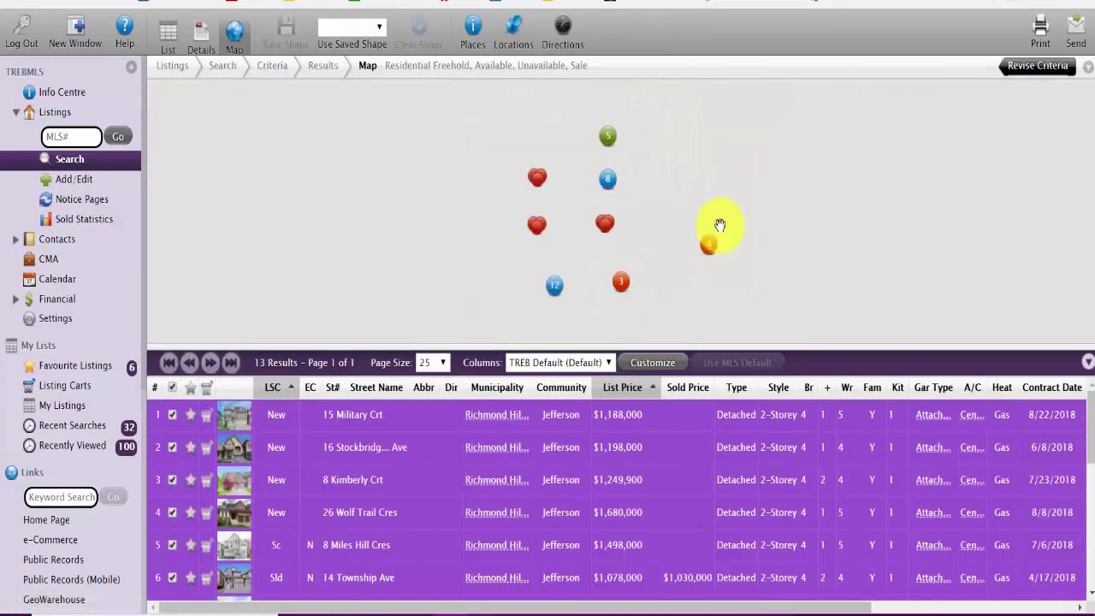
Step: Preview the listings at marker 8 and the overlapping-listing markers, including near marker 3
left_click(609, 137)
left_click(608, 178)
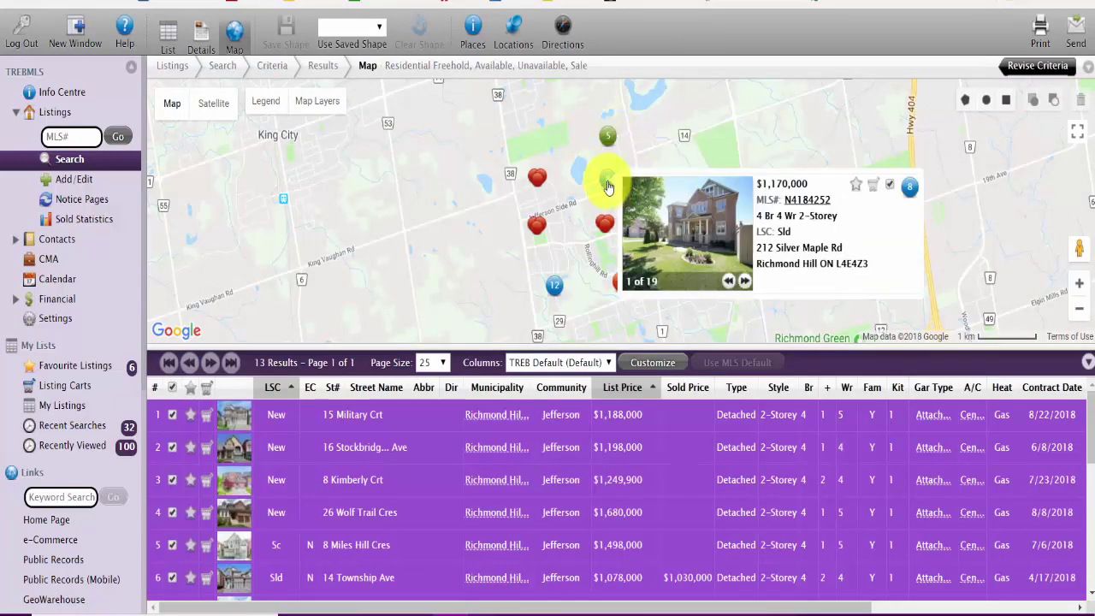
left_click(605, 227)
left_click_drag(605, 240, 557, 183)
left_click(552, 171)
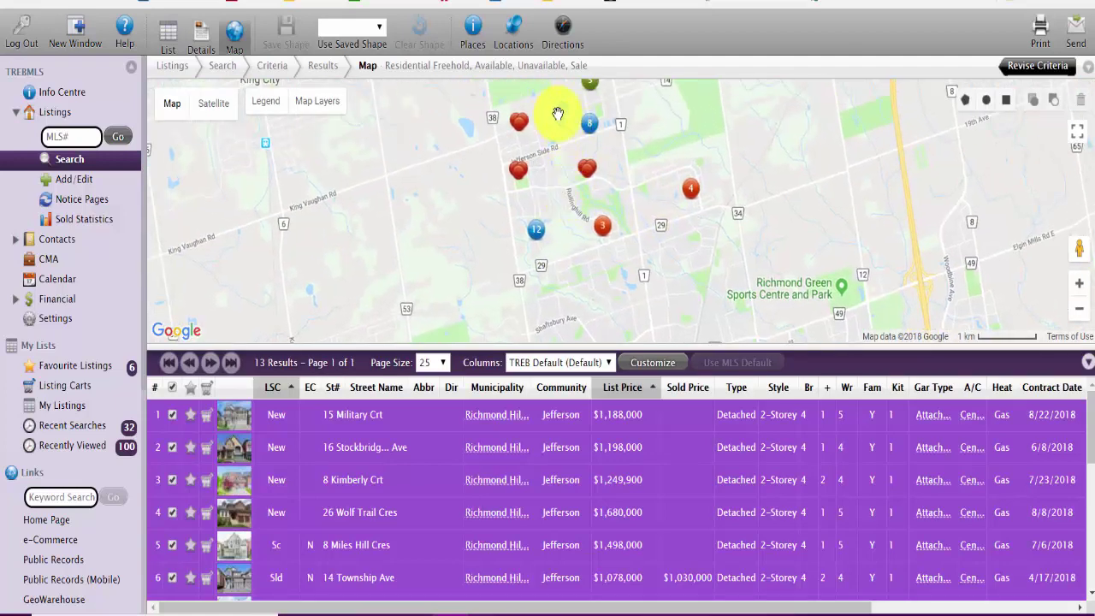
left_click(587, 219)
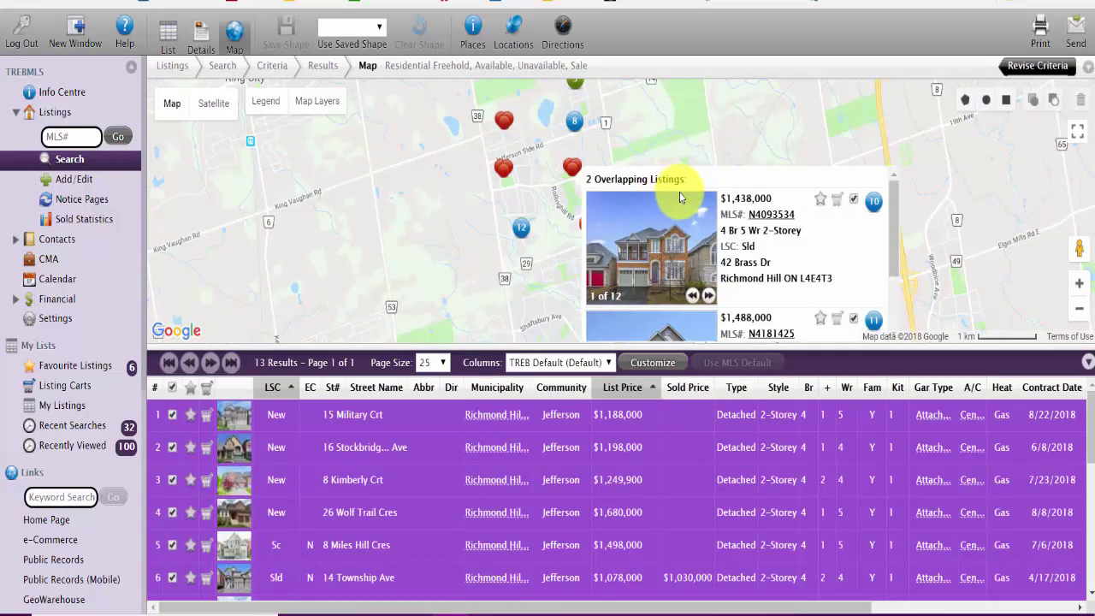
left_click(729, 184)
left_click(677, 187)
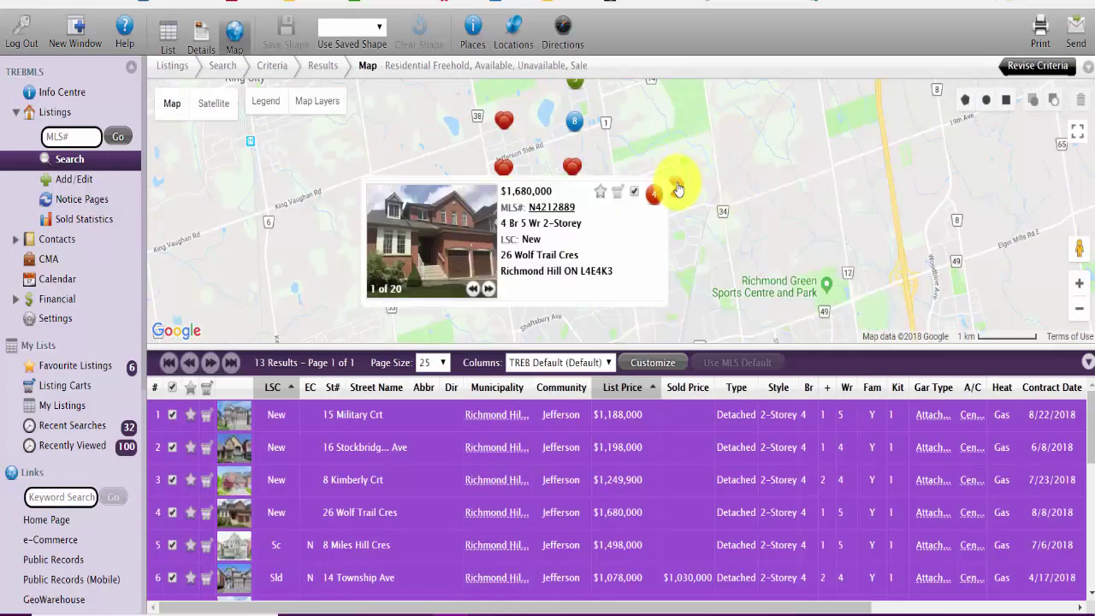
left_click(711, 243)
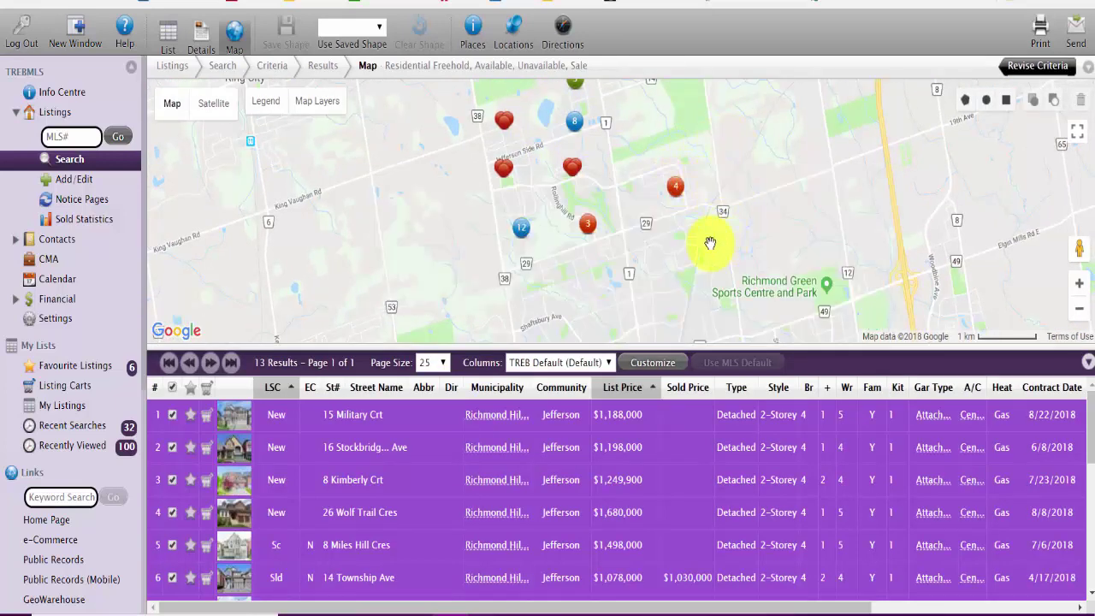
left_click(676, 187)
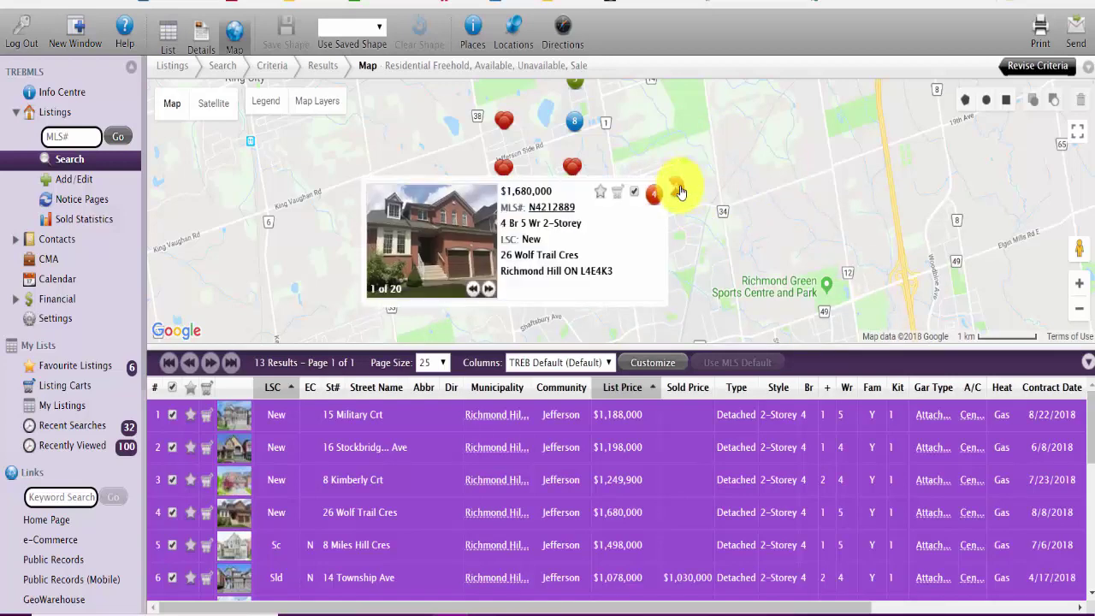
left_click(635, 194)
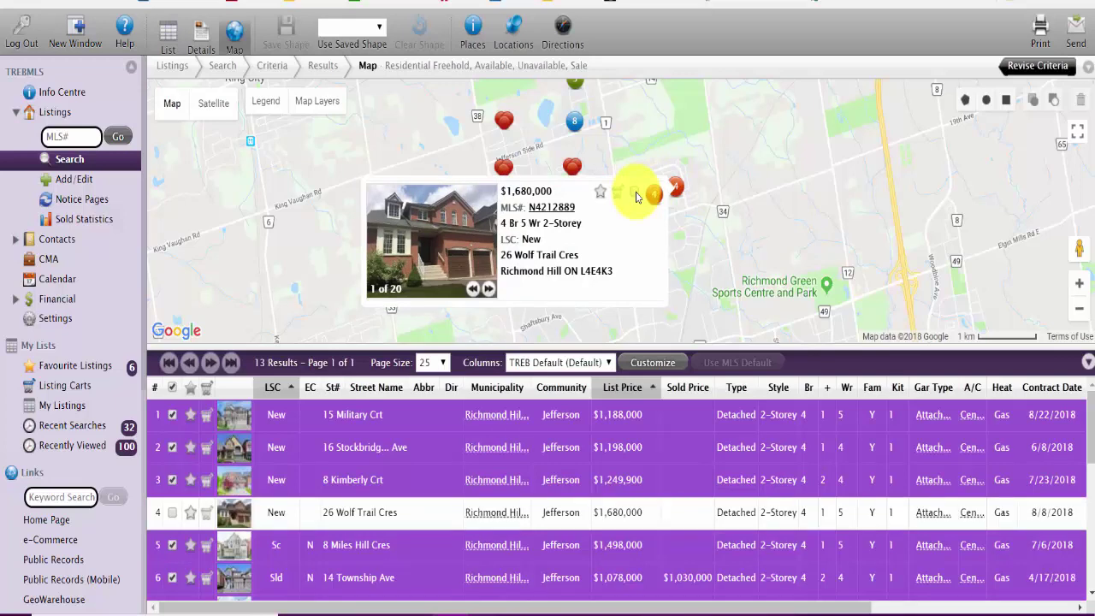
left_click(716, 185)
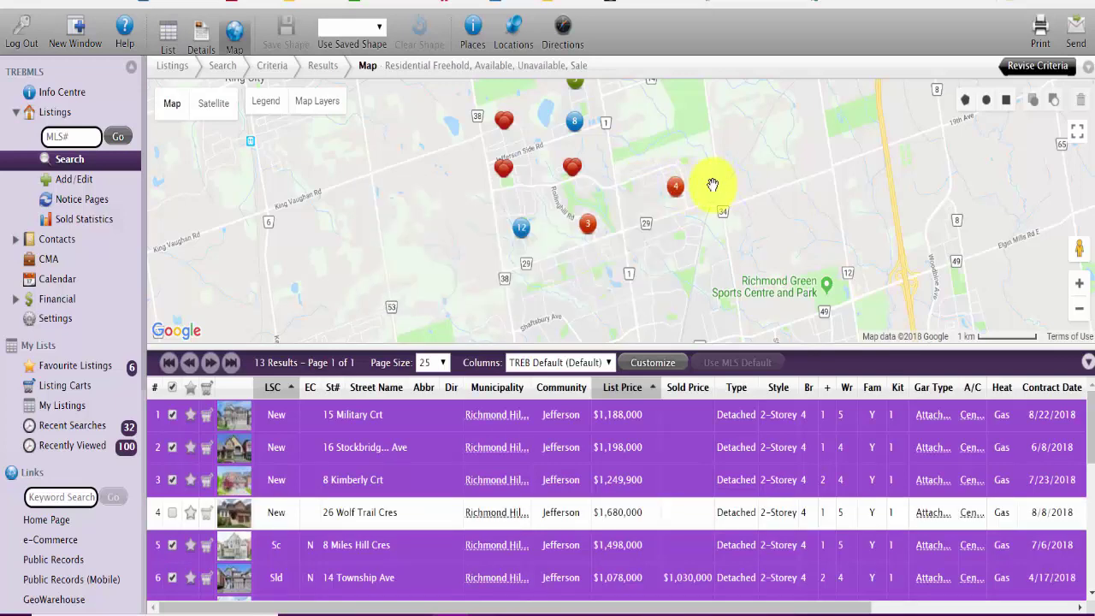
left_click(581, 175)
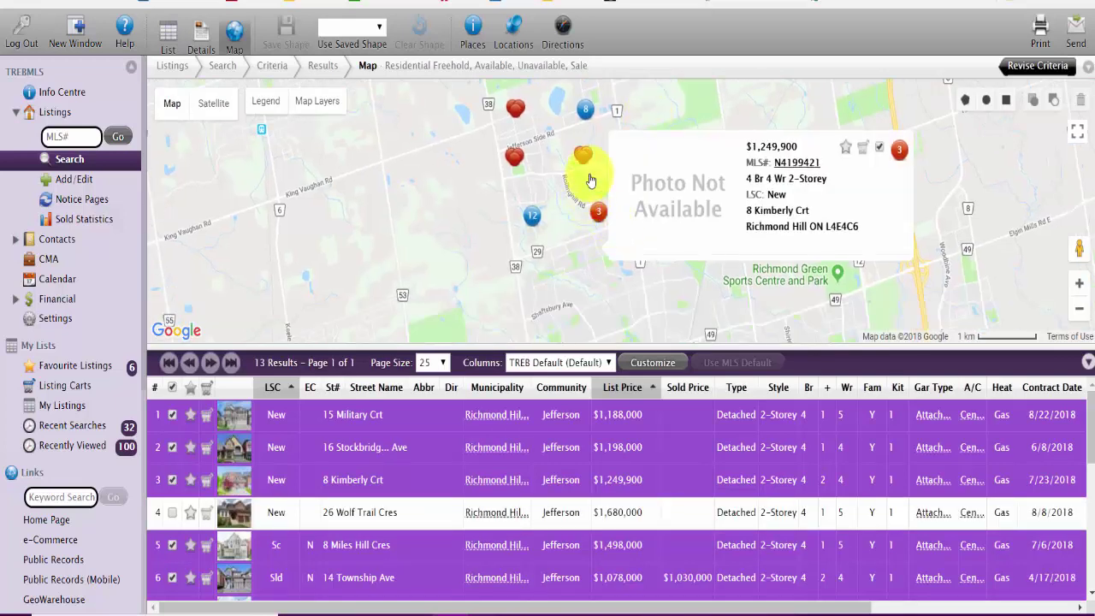
left_click(585, 135)
left_click(510, 182)
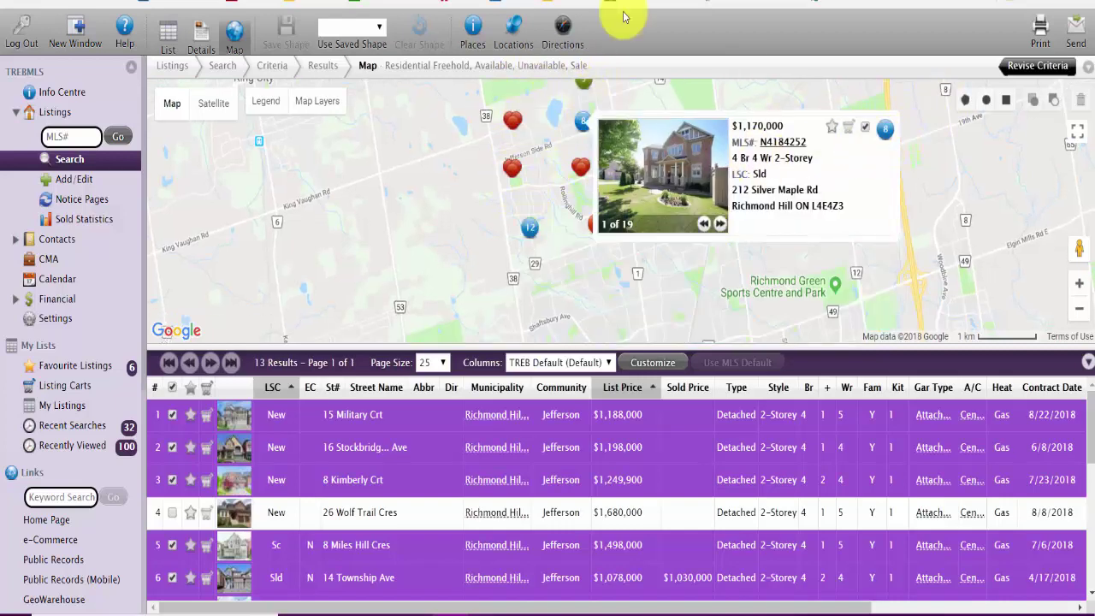
left_click(486, 255)
left_click(512, 167)
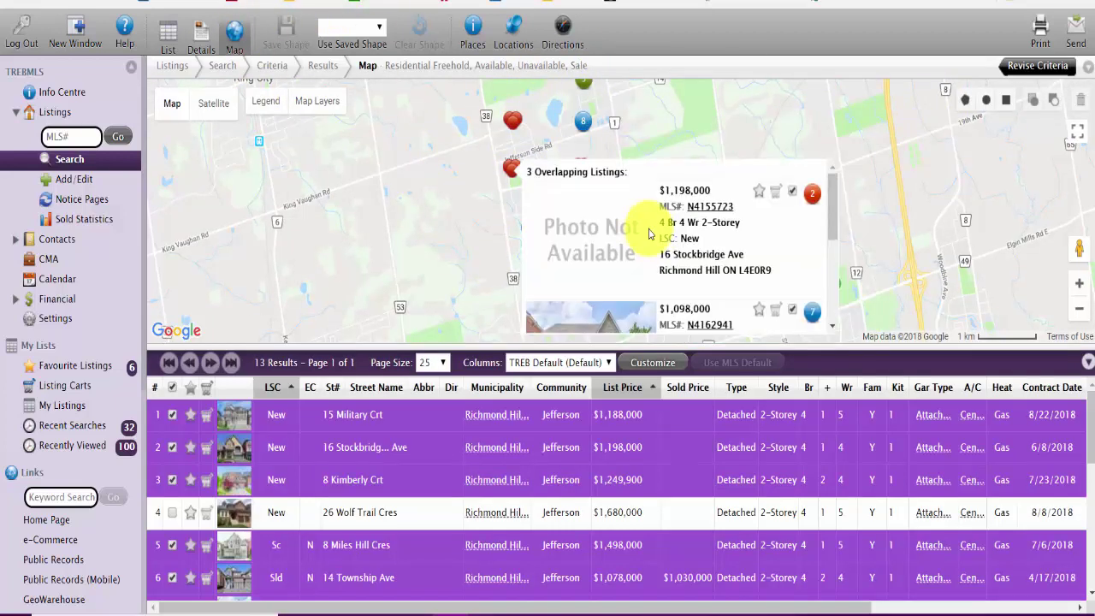
left_click(711, 86)
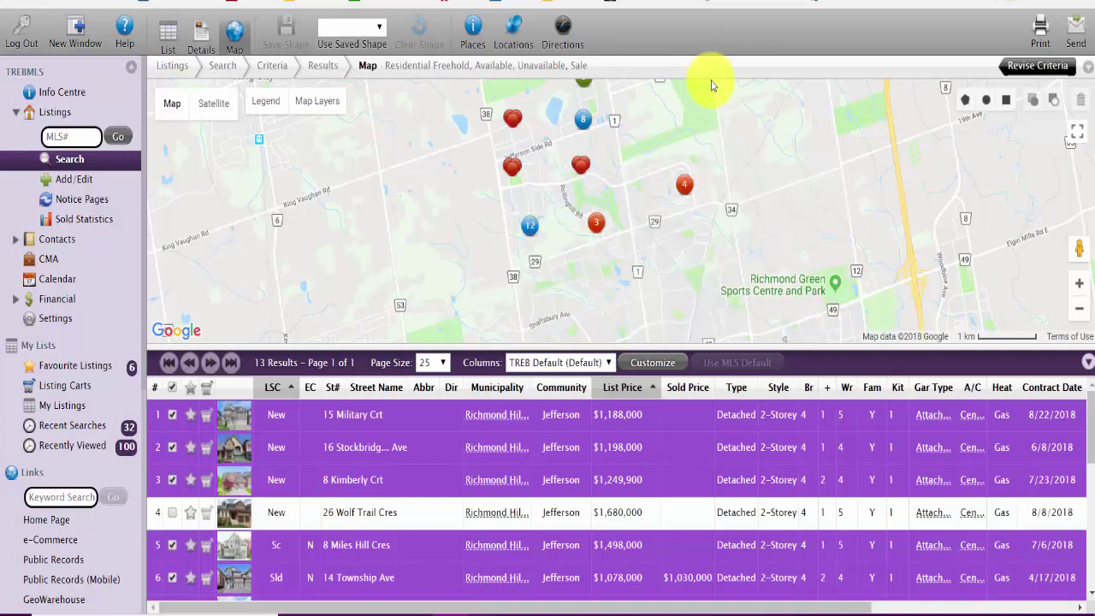
left_click(596, 221)
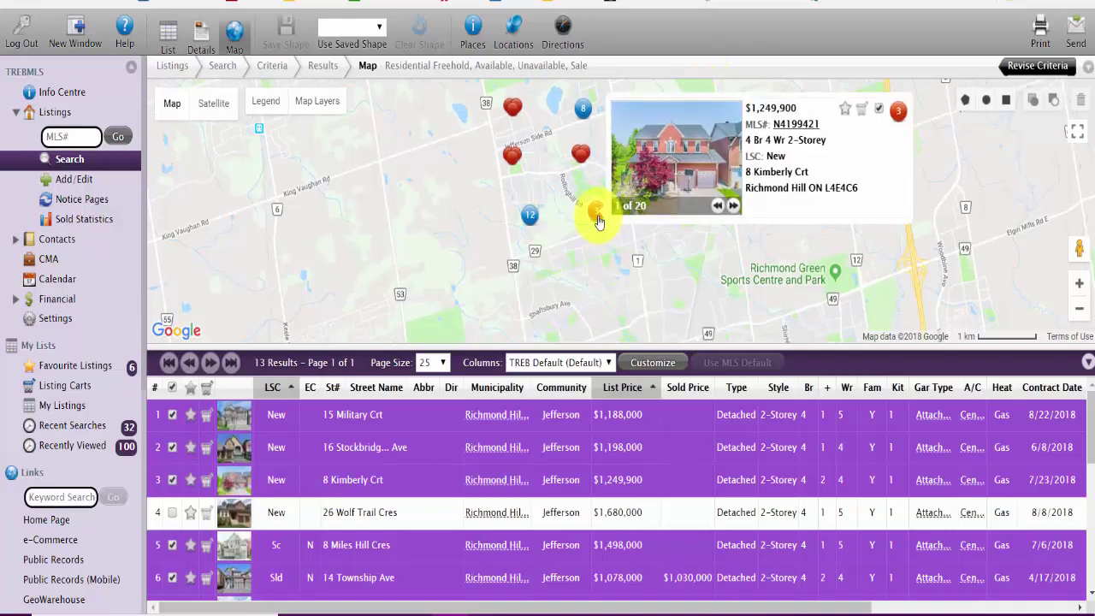
Step: Zoom in around marker 3, pan to Jefferson and marker 6, then zoom the map out once
double_click(577, 222)
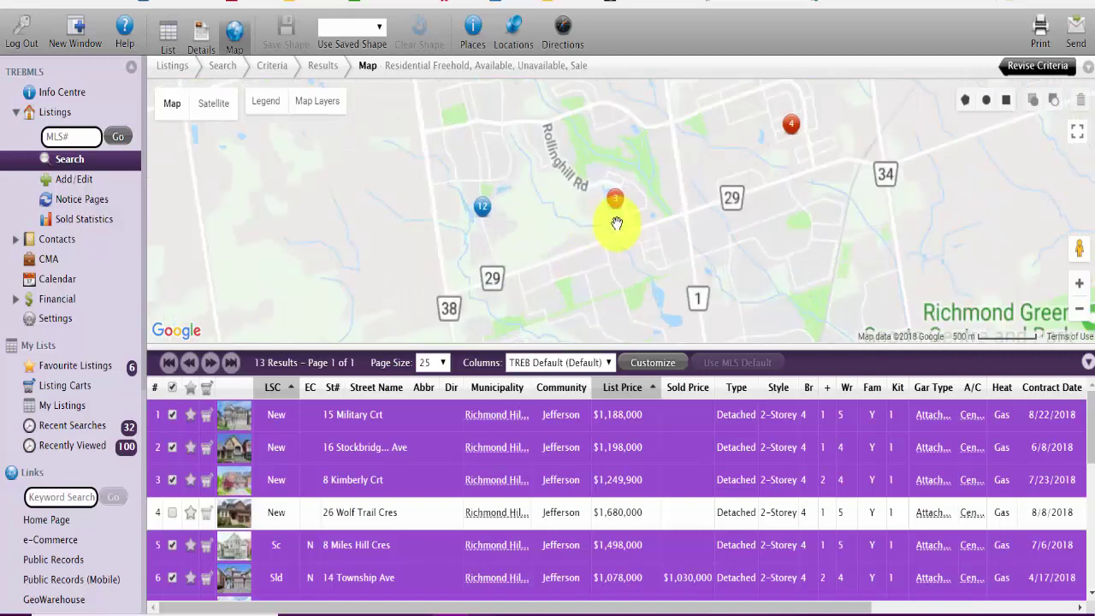
left_click_drag(645, 173, 660, 238)
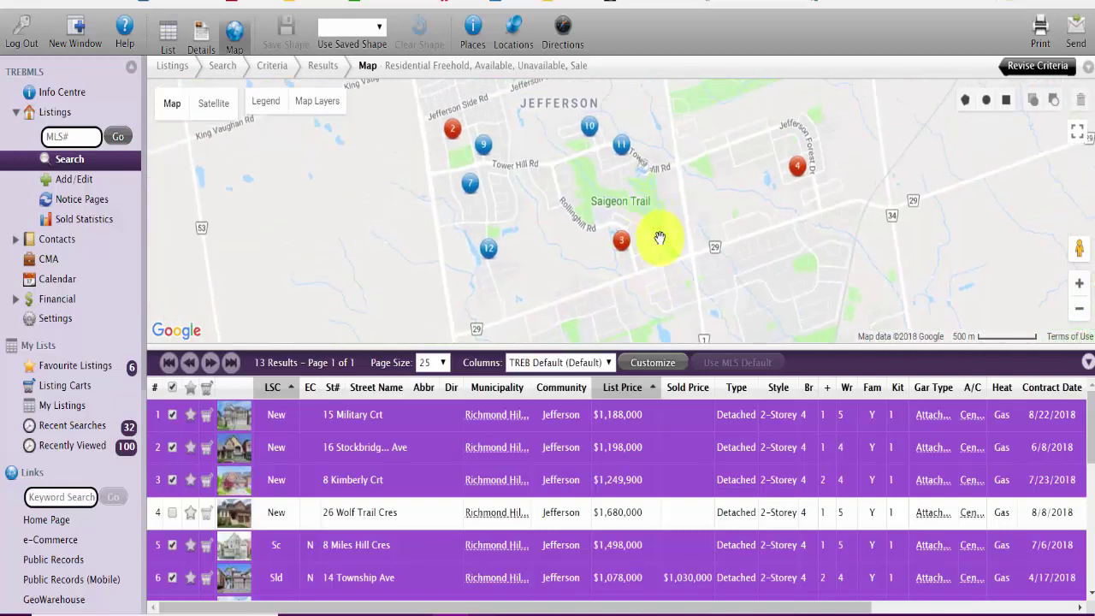
mouse_move(597, 88)
left_mouse_down()
mouse_move(637, 201)
mouse_move(638, 129)
left_mouse_up()
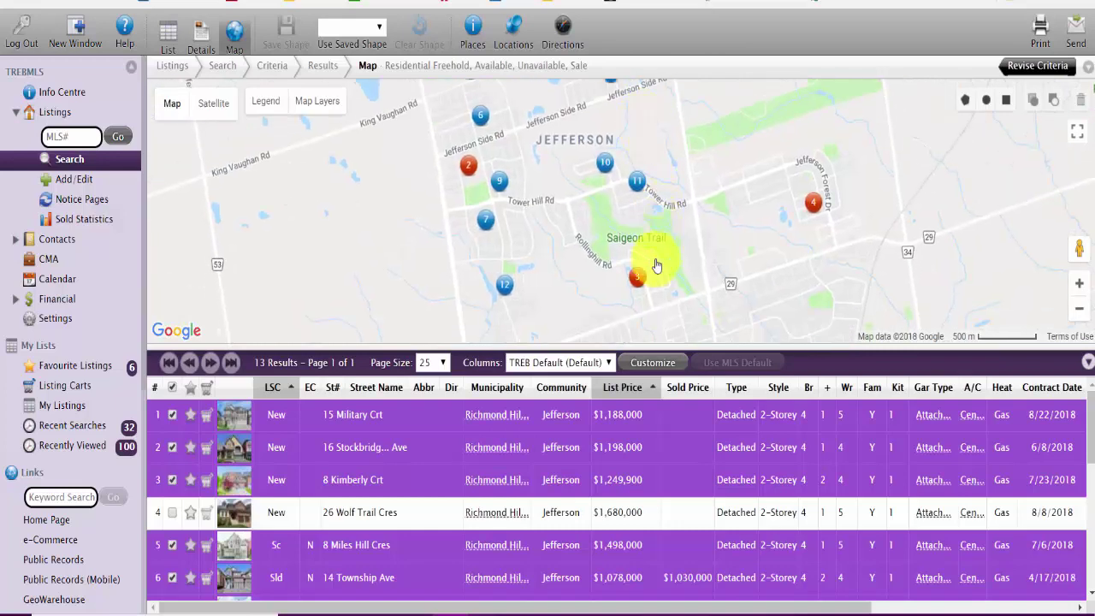
left_click_drag(567, 171, 571, 245)
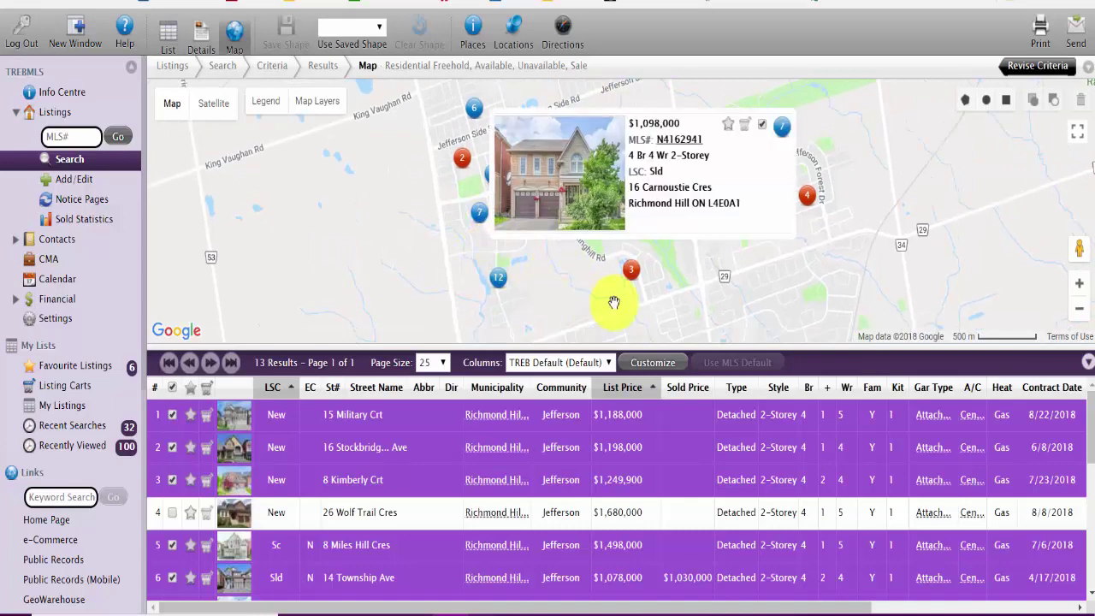
left_click_drag(631, 265, 637, 122)
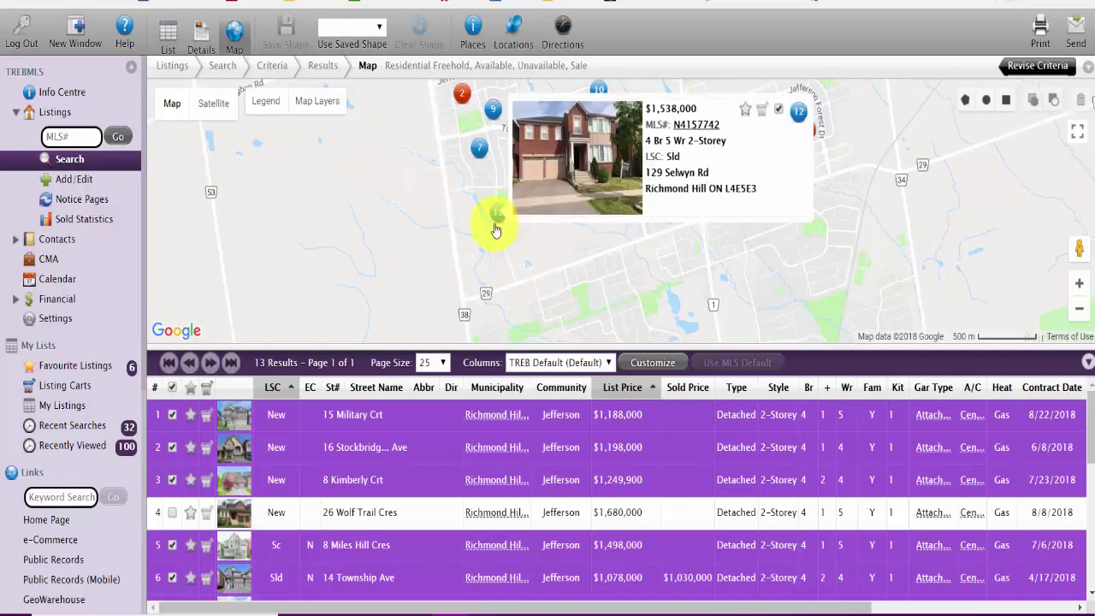
mouse_move(479, 152)
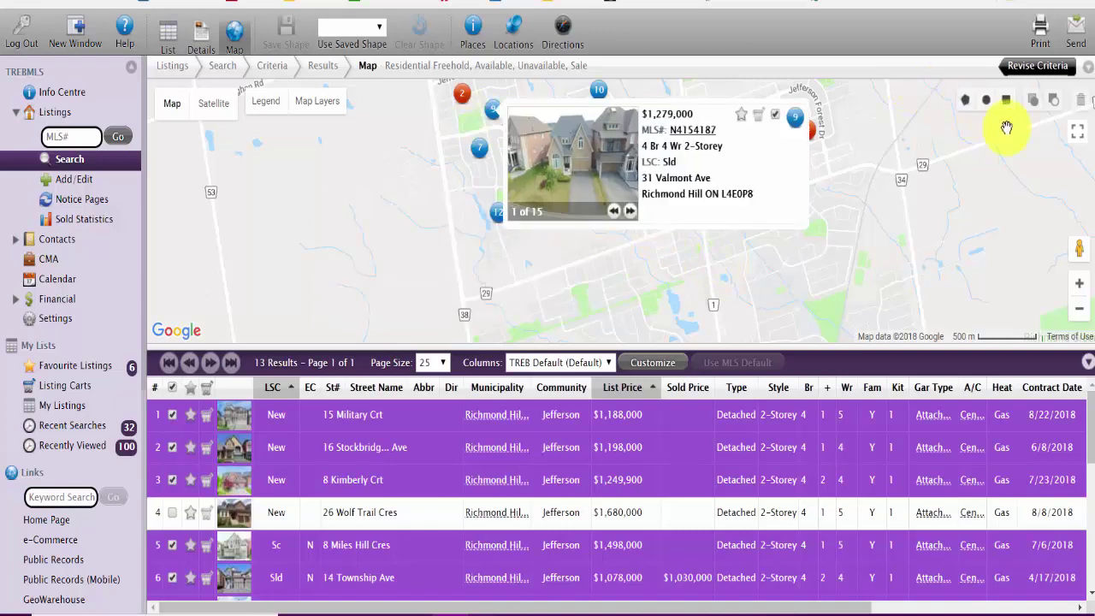
left_click(1079, 308)
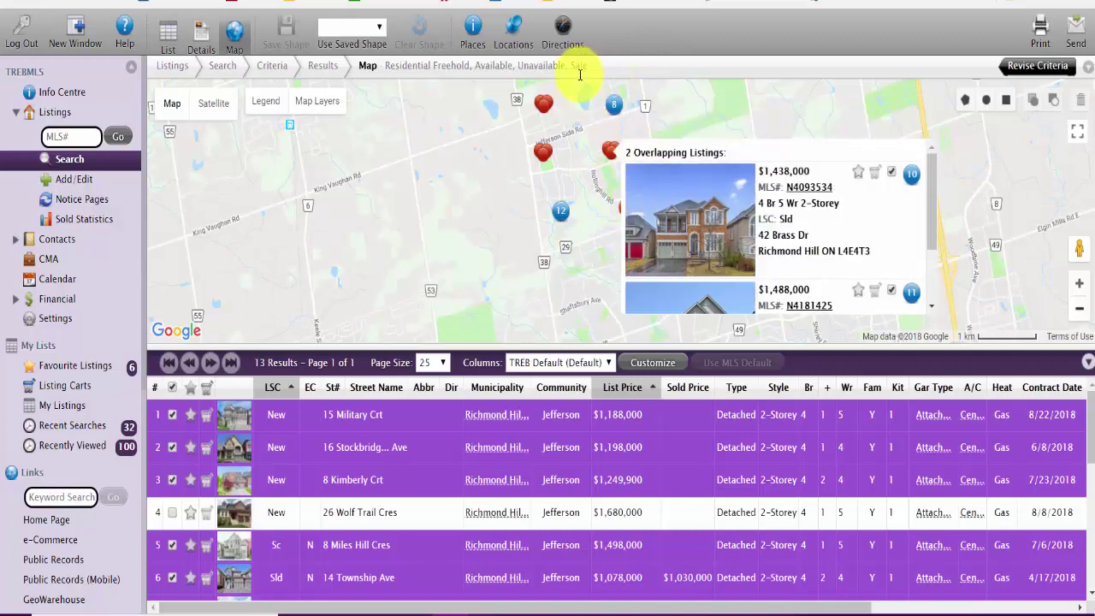
mouse_move(635, 212)
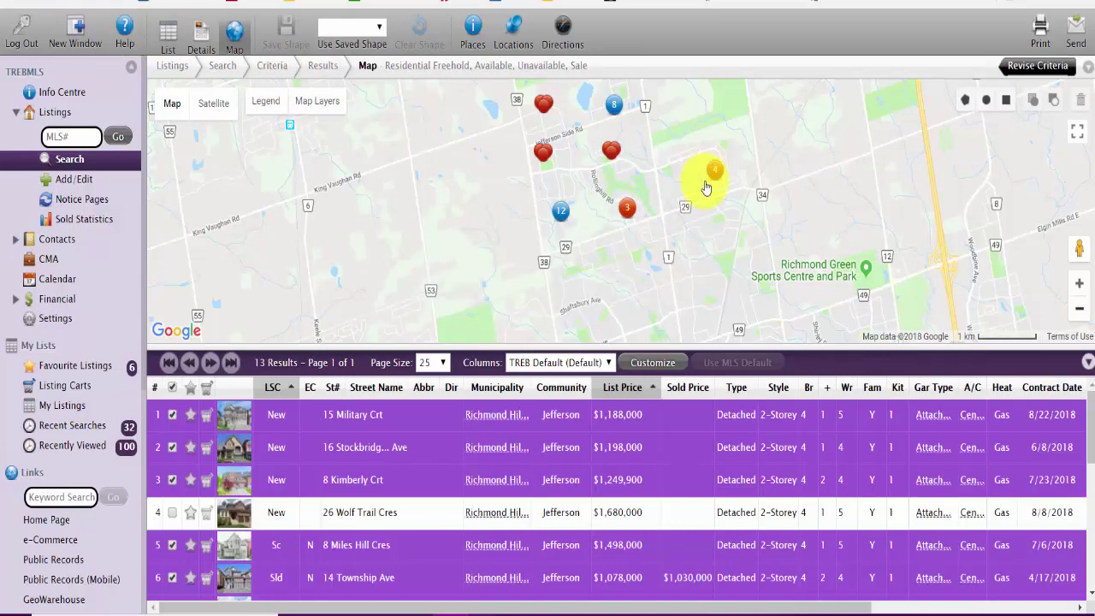
mouse_move(709, 171)
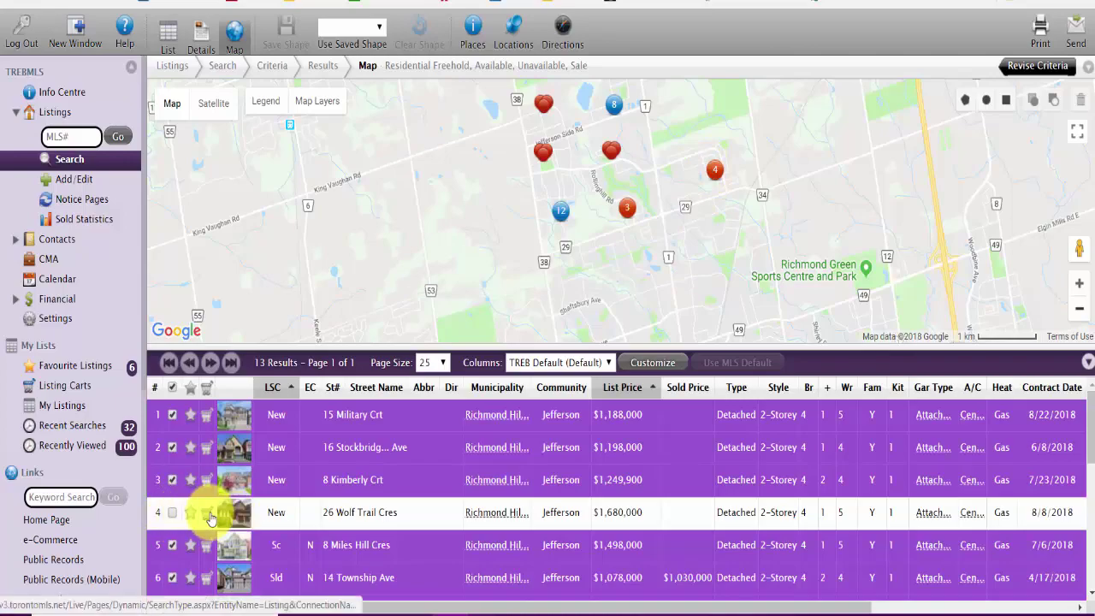
left_click(207, 511)
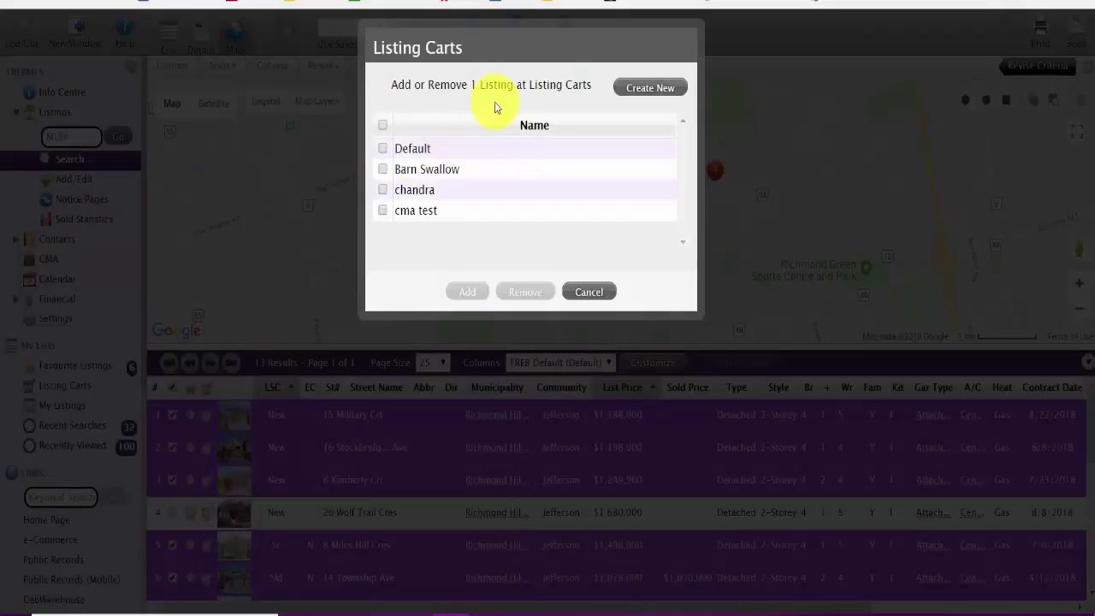
left_click(405, 172)
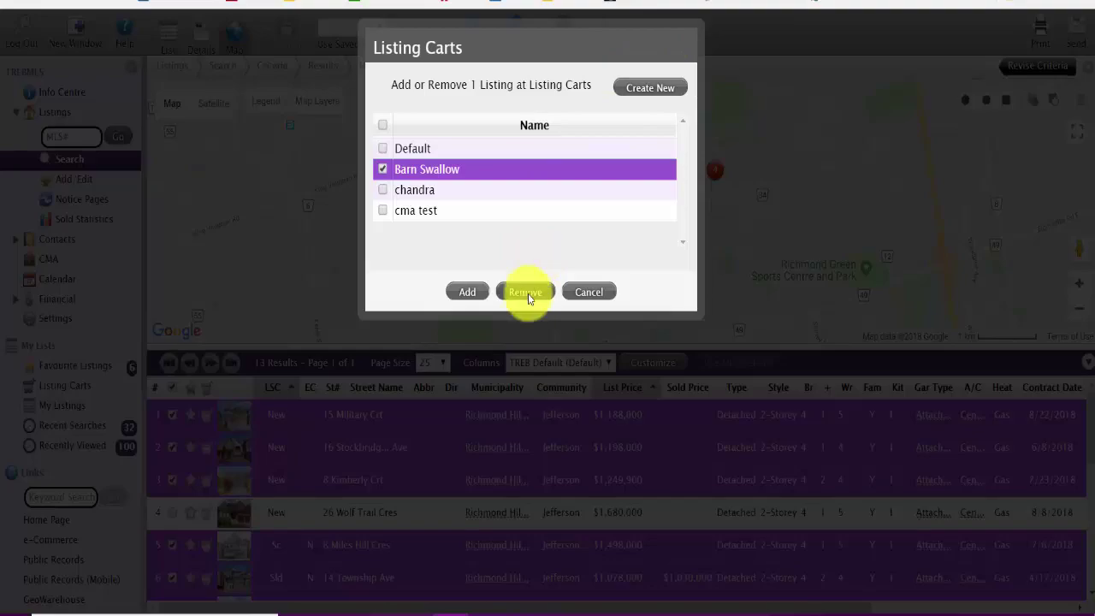
left_click(526, 292)
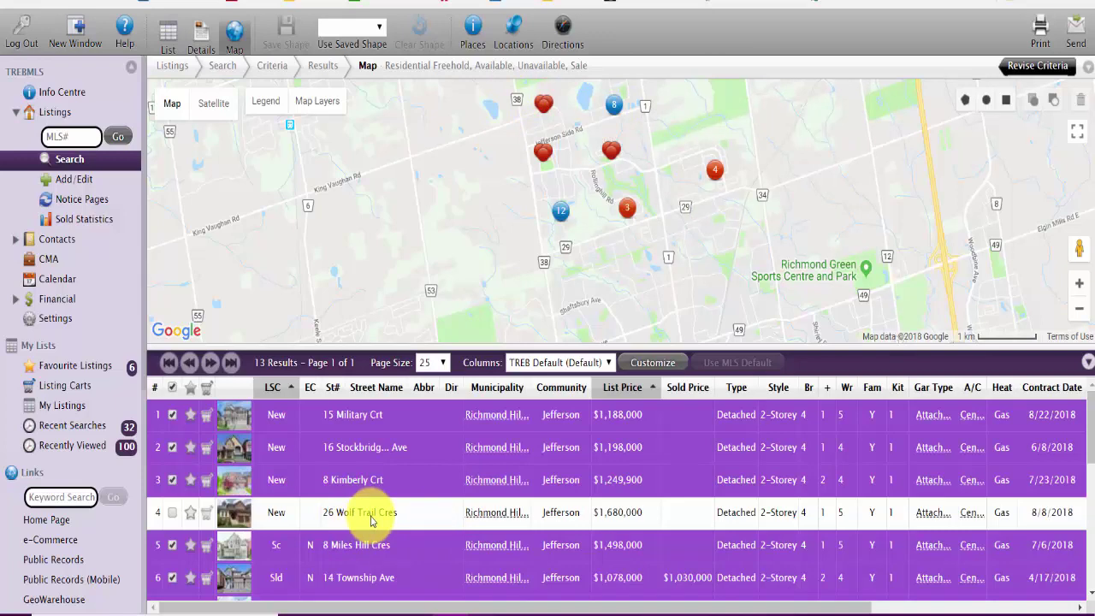
left_click(206, 518)
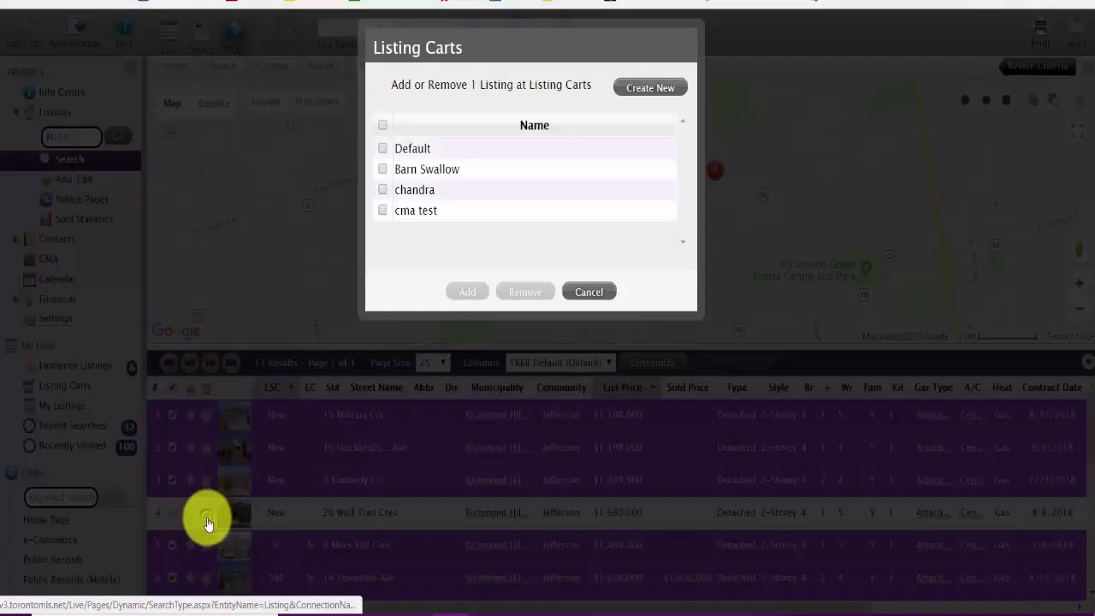
left_click(383, 169)
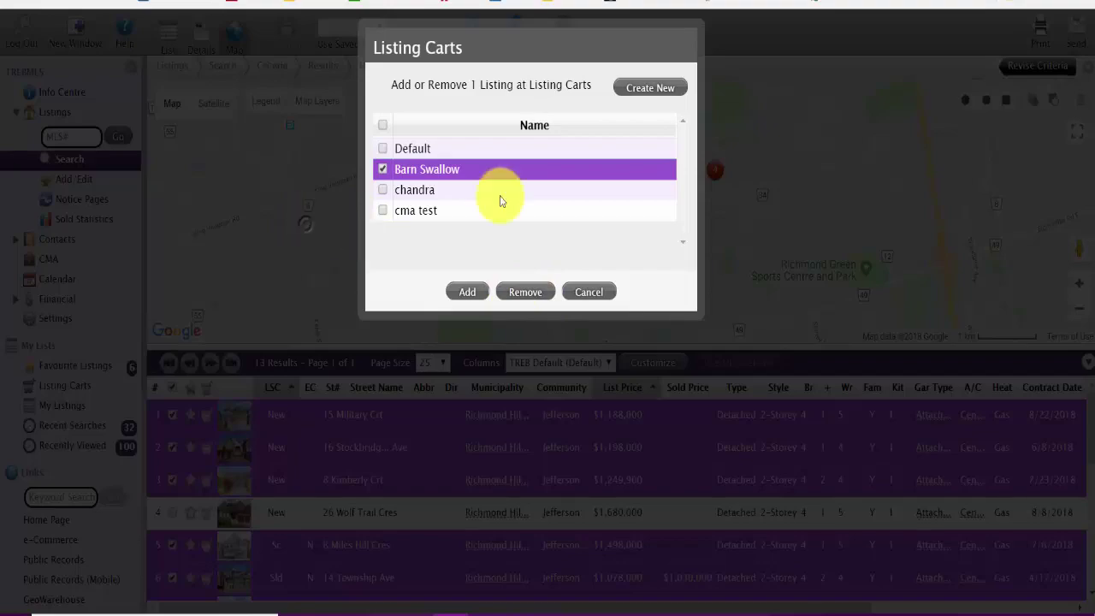
left_click(585, 292)
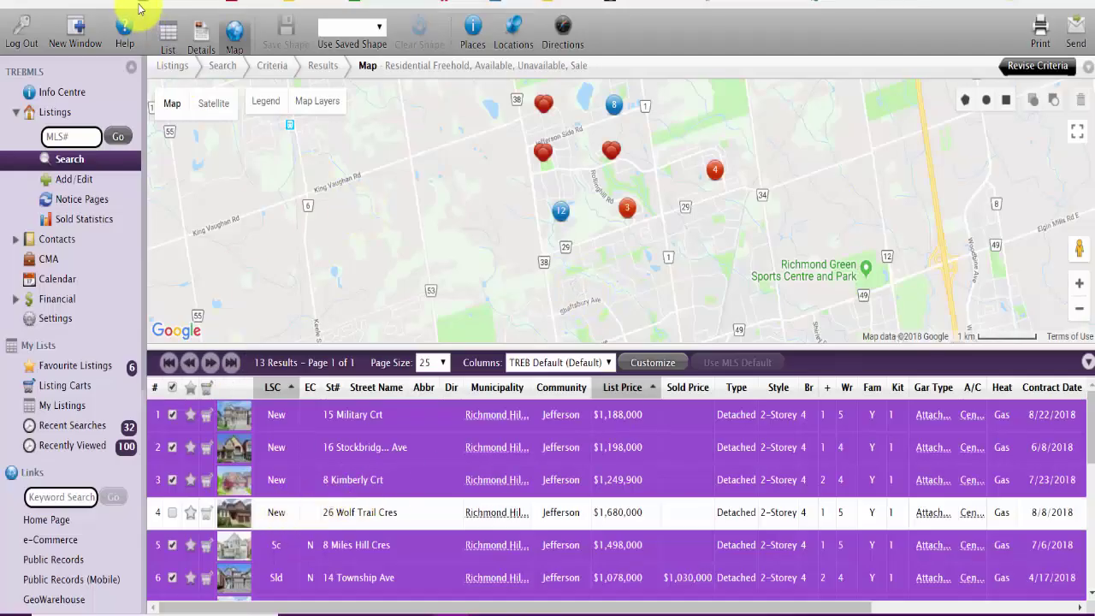
Step: Switch to List view and narrow the results to the 11 checked listings
left_click(168, 36)
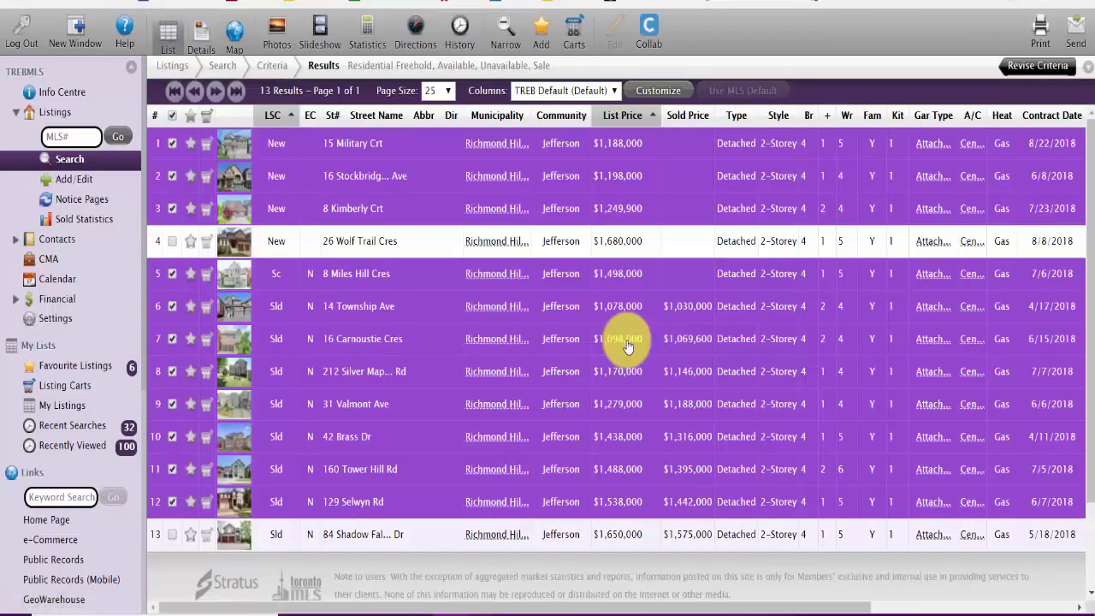
left_click(503, 32)
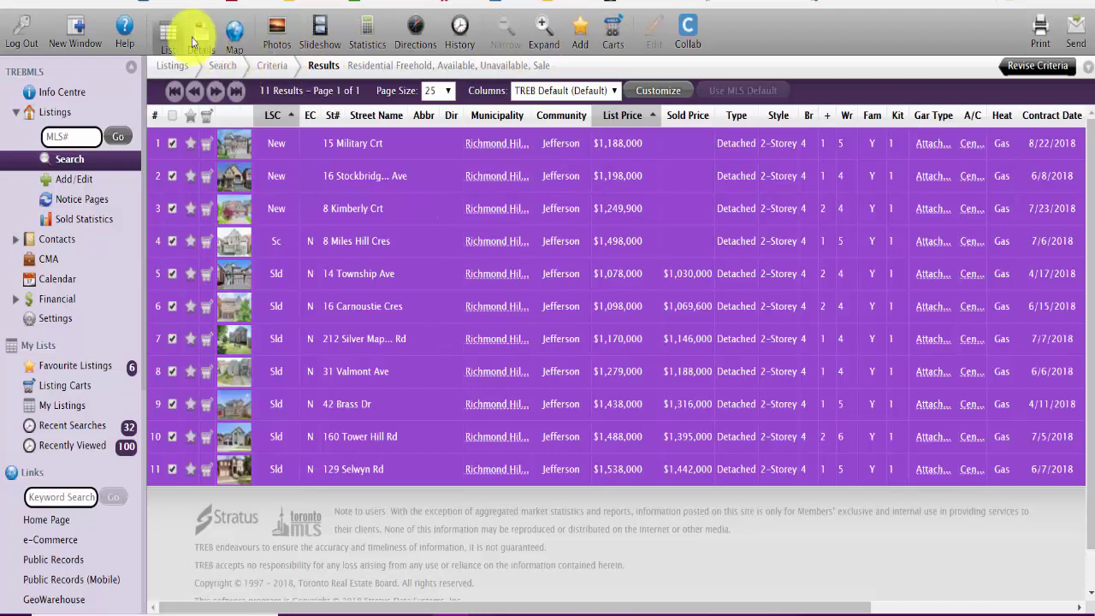
left_click(370, 32)
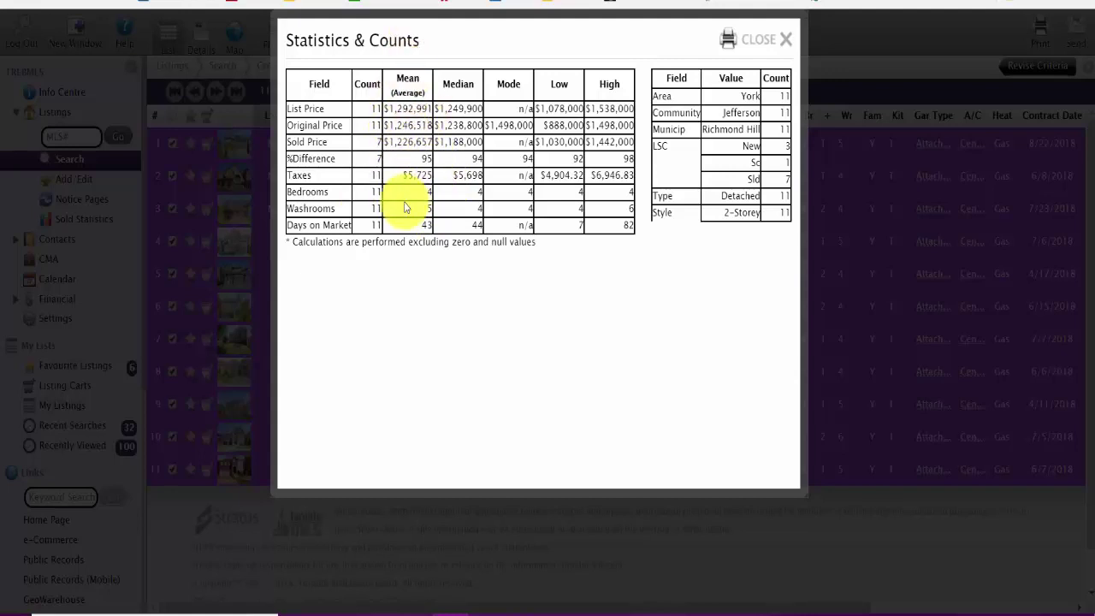
left_click(786, 43)
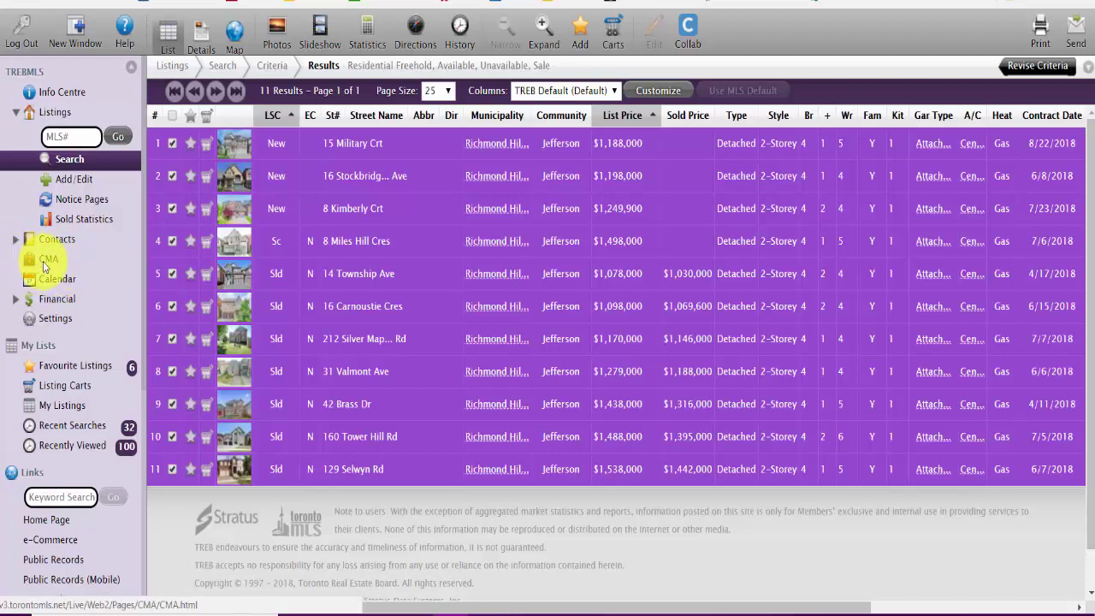
left_click(45, 264)
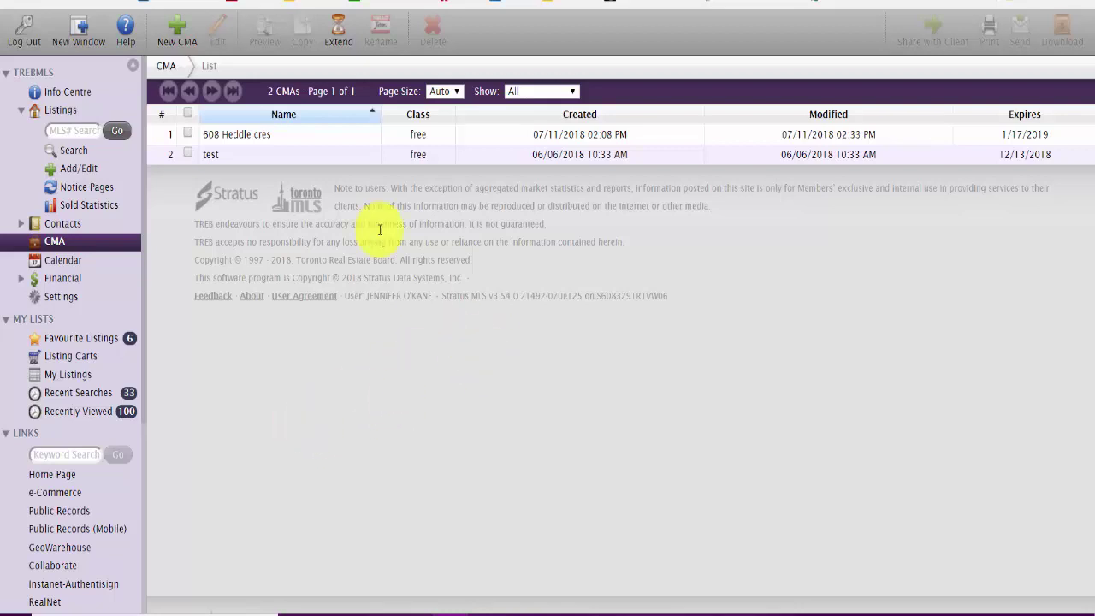
left_click(180, 31)
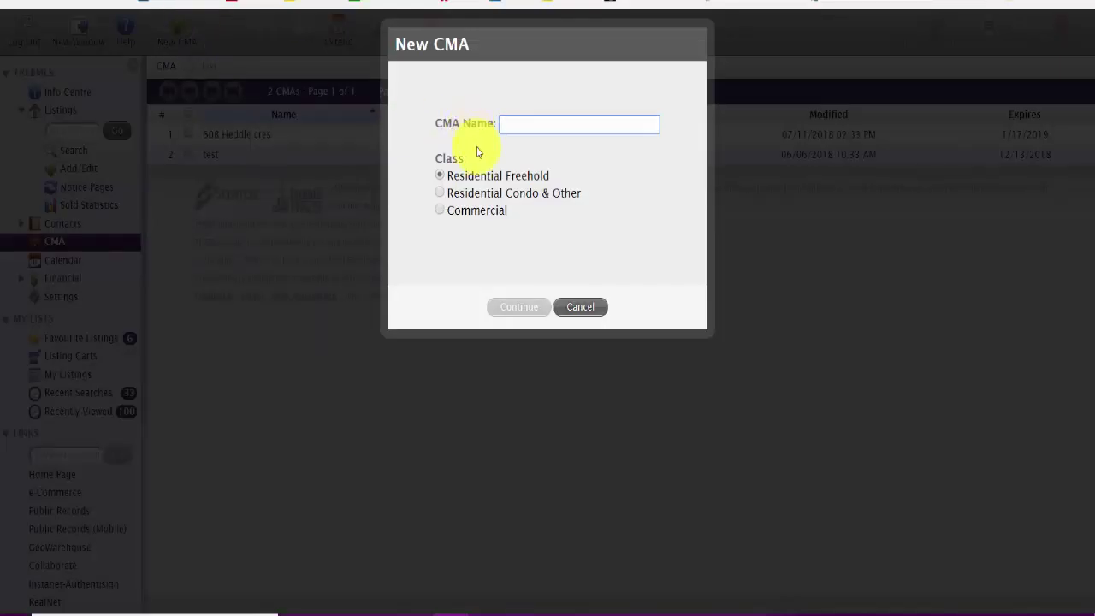
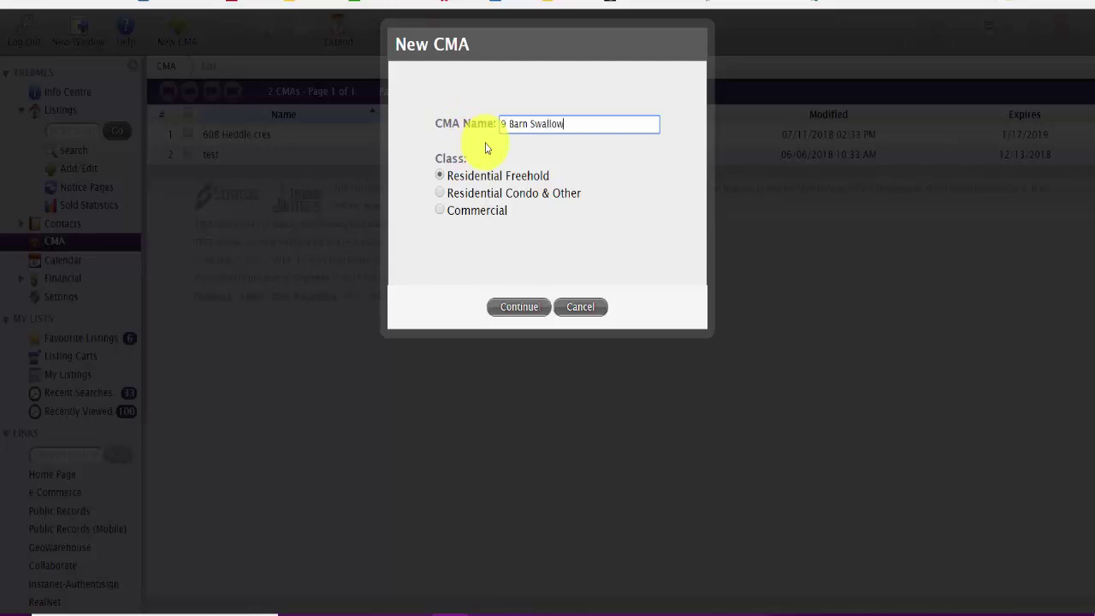
left_click(539, 309)
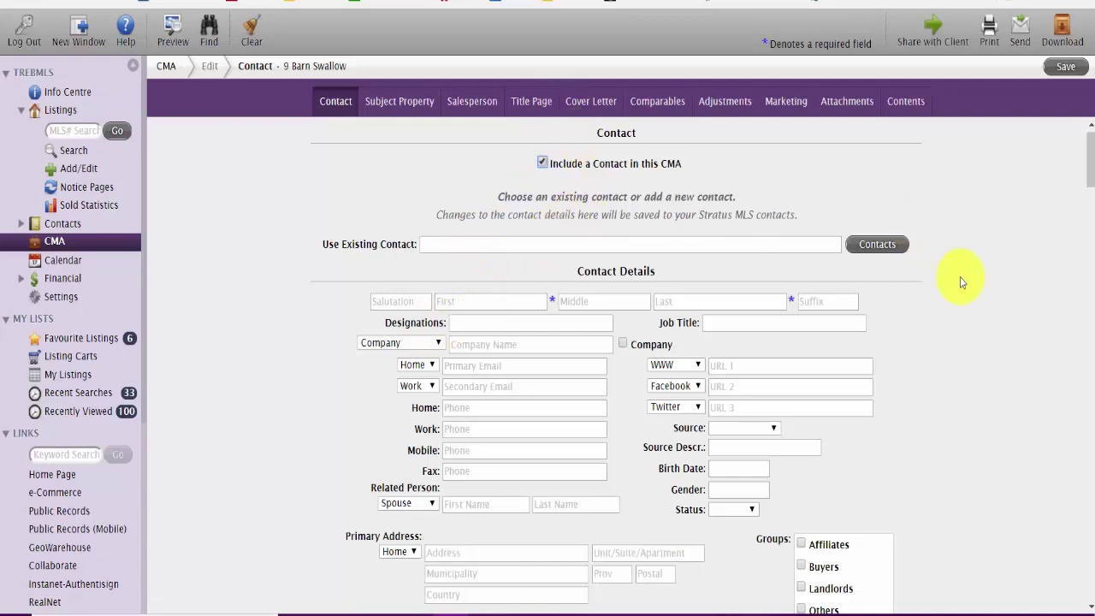
Step: Move through the contact's name fields and set the designation to Realtor
left_click(490, 303)
key("Tab")
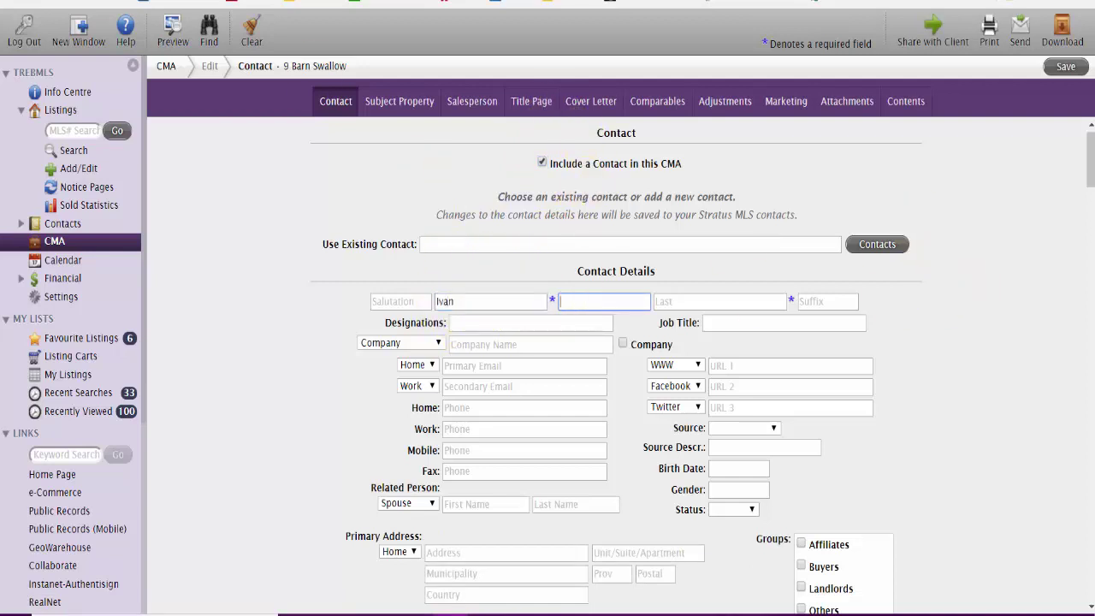
key("Tab")
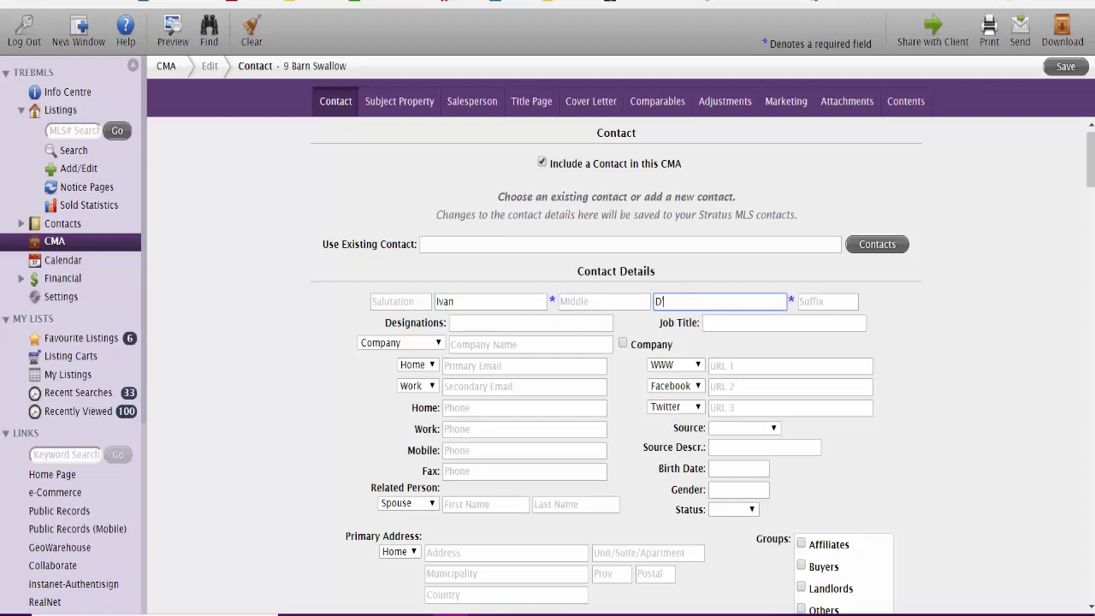
key("Tab")
key("Tab")
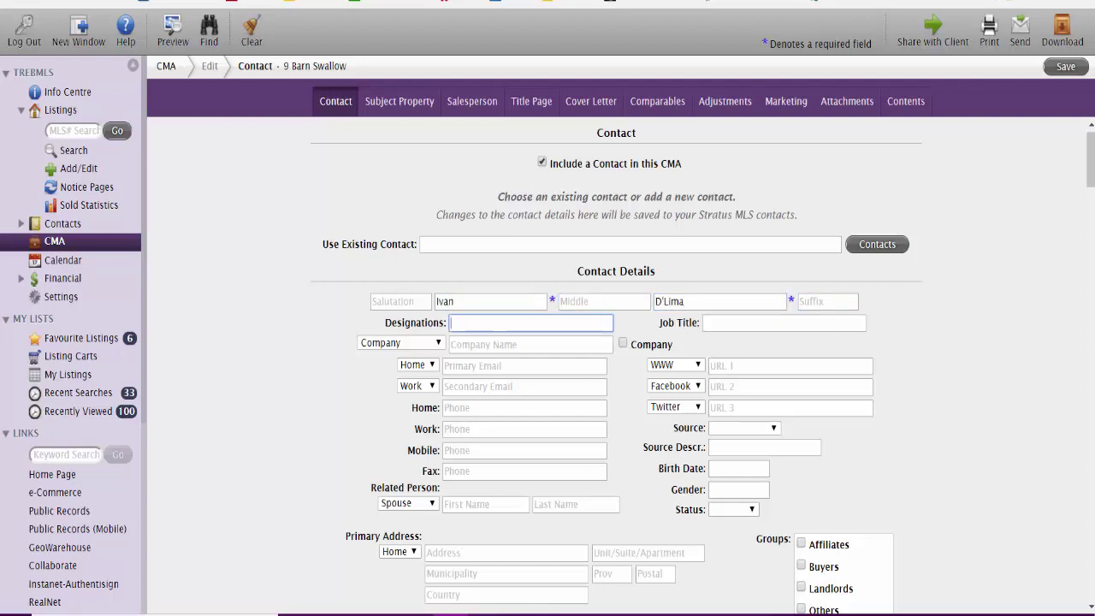
type("Realtor")
key("Tab")
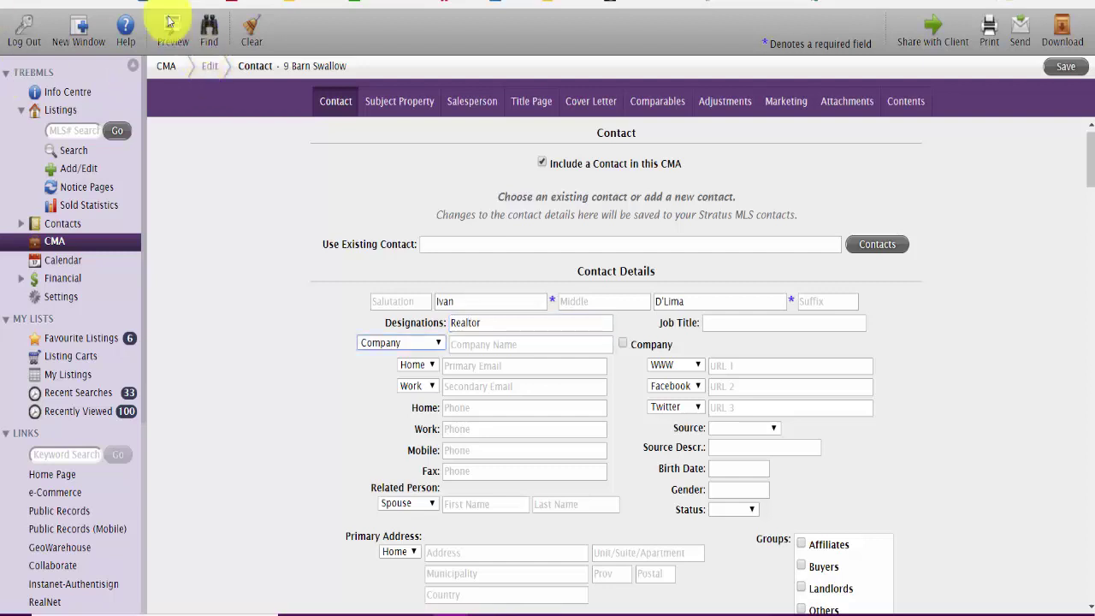
Step: Enter the contact's primary street address, with municipality Richmond Hill and province On
scroll(466, 250, "down", 1)
scroll(466, 250, "down", 3)
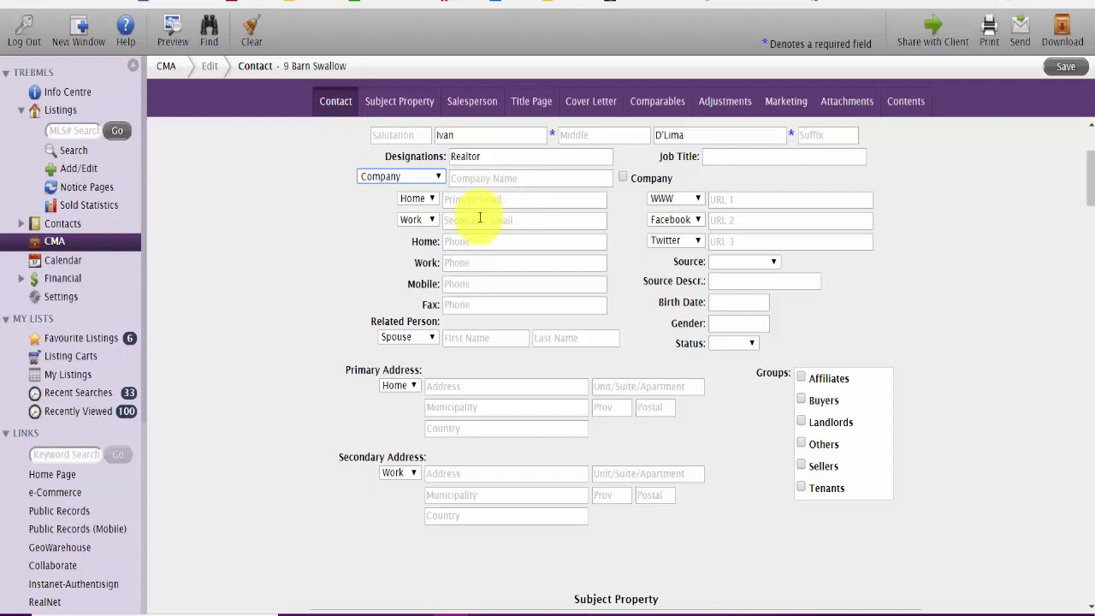
left_click(485, 204)
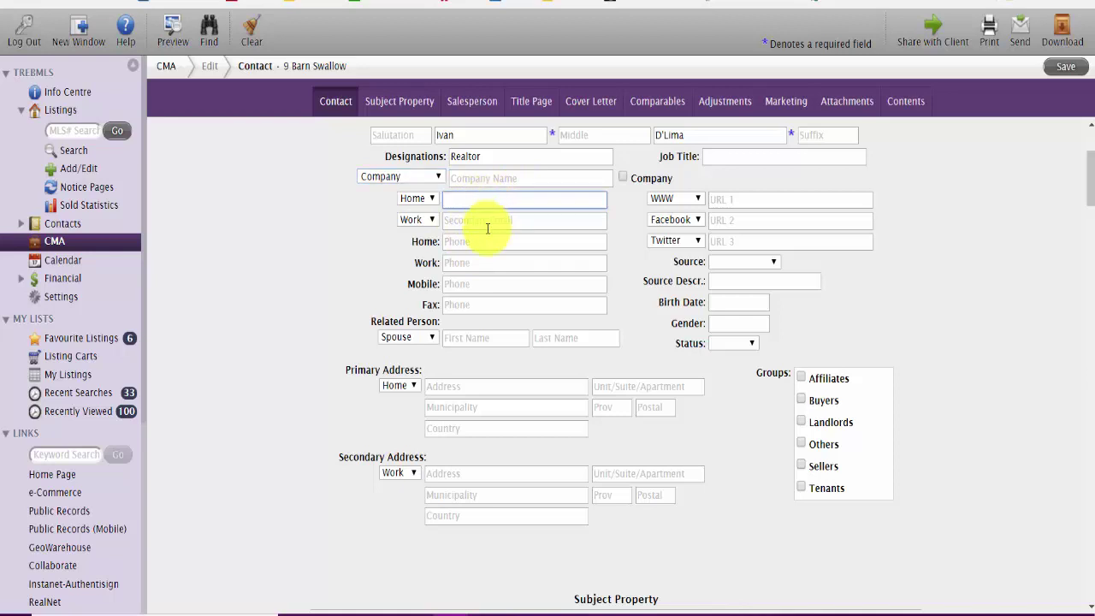
left_click(497, 386)
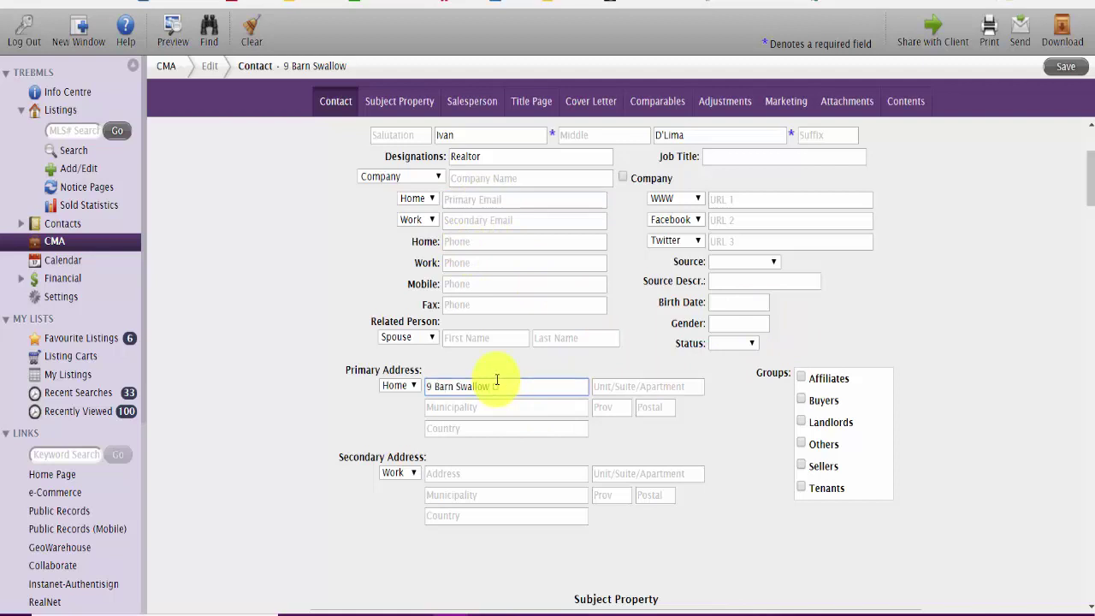
key("Tab")
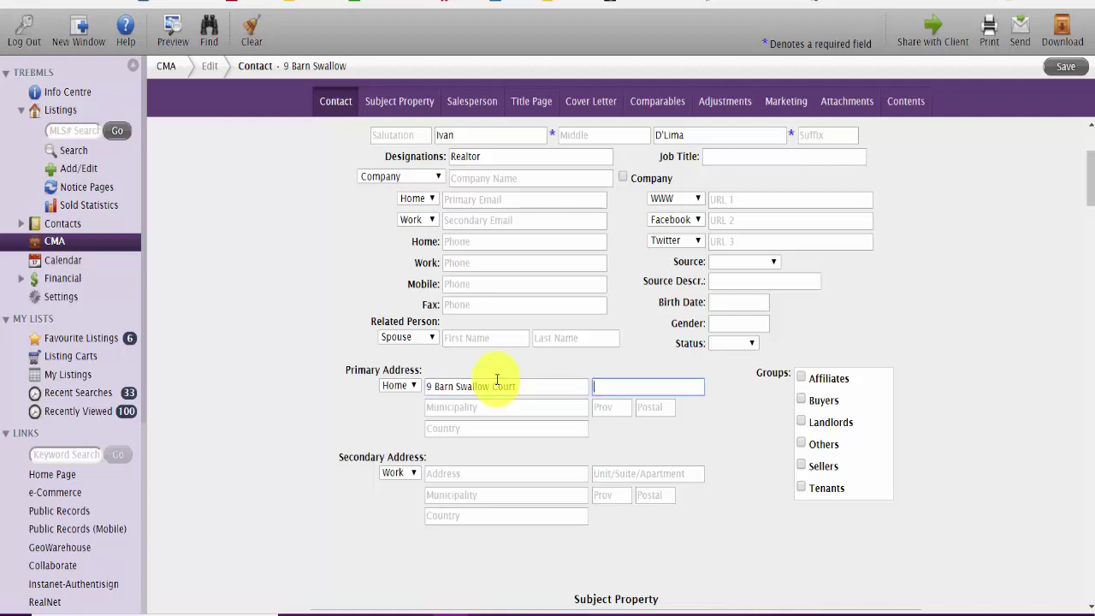
key("Tab")
type("Richmo")
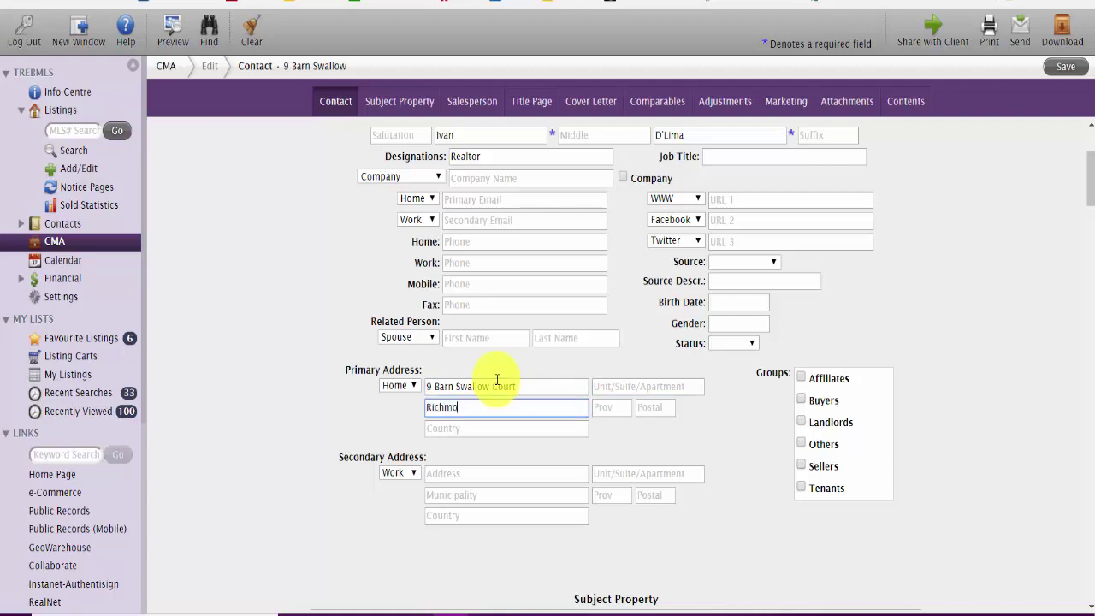
type("nd Hill")
key("Tab")
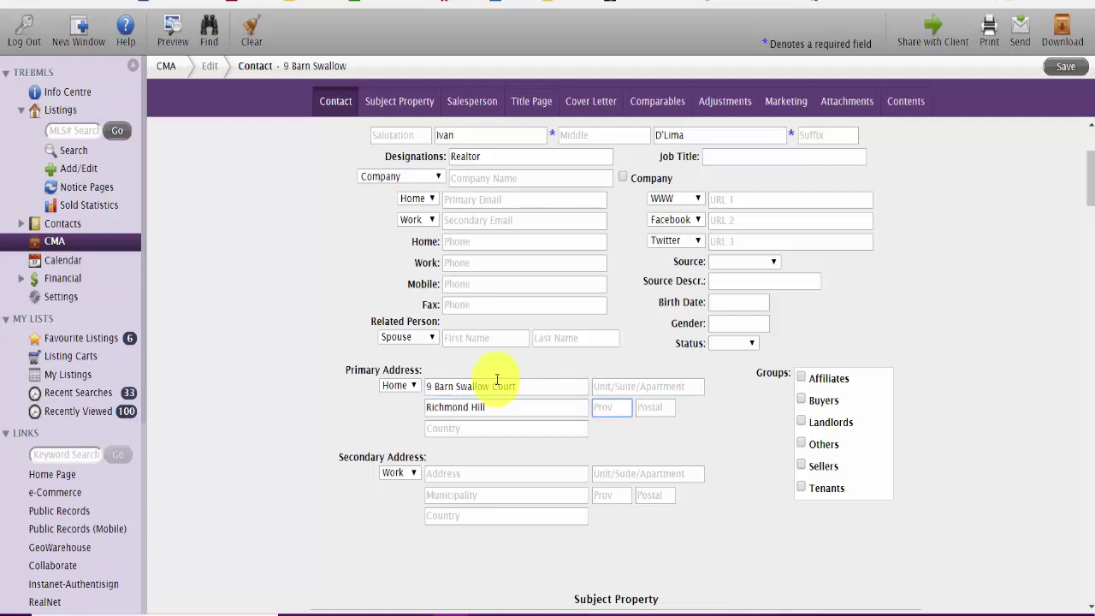
type("On")
key("Tab")
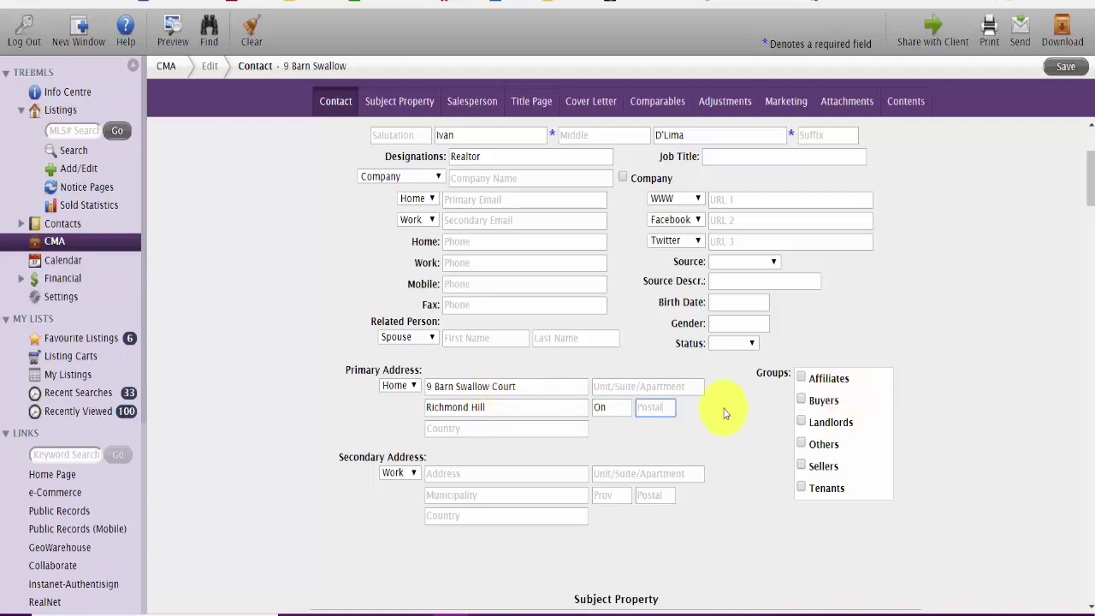
Step: Put the contact in the Sellers group and scroll down to the Subject Property section
left_click(801, 464)
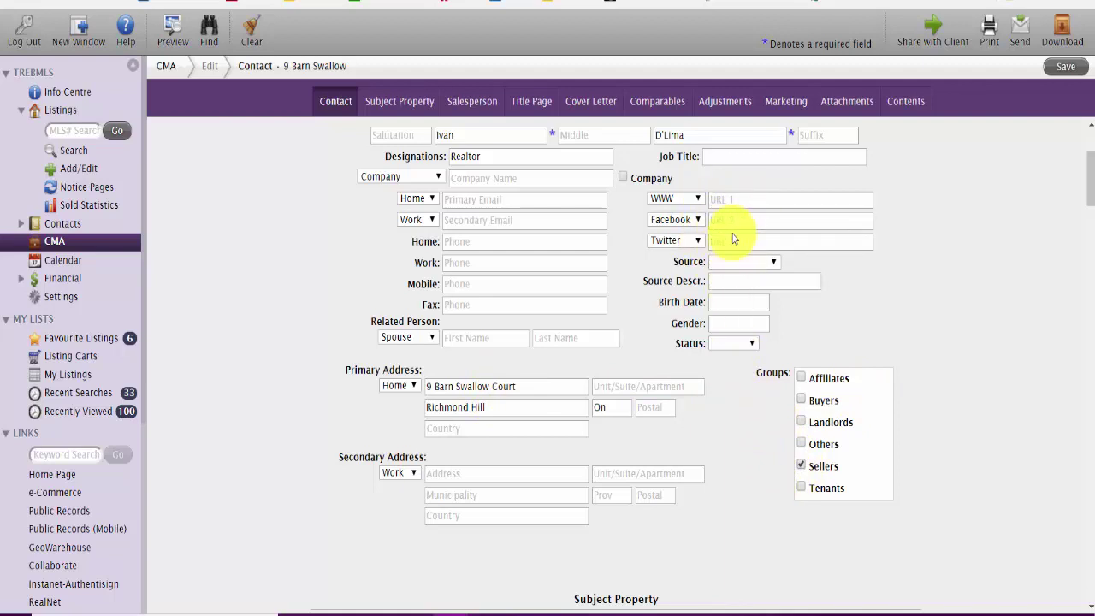
scroll(733, 371, "down", 1)
scroll(728, 367, "up", 2)
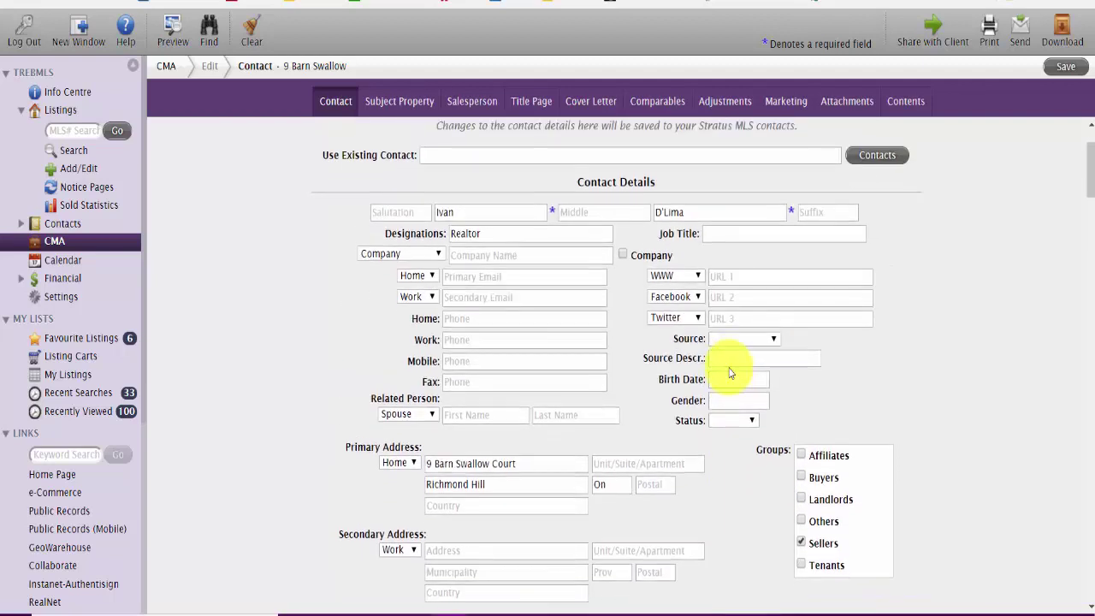
scroll(728, 366, "down", 4)
scroll(728, 366, "down", 3)
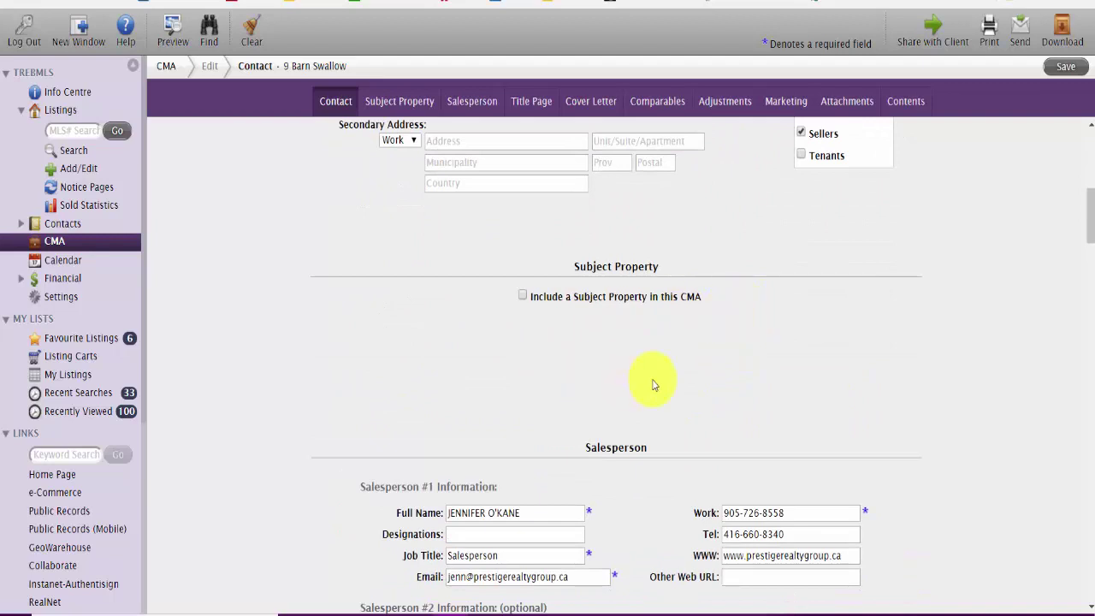
Step: Tick and then untick 'Include a Subject Property', leaving it out of the CMA
scroll(522, 299, "down", 3)
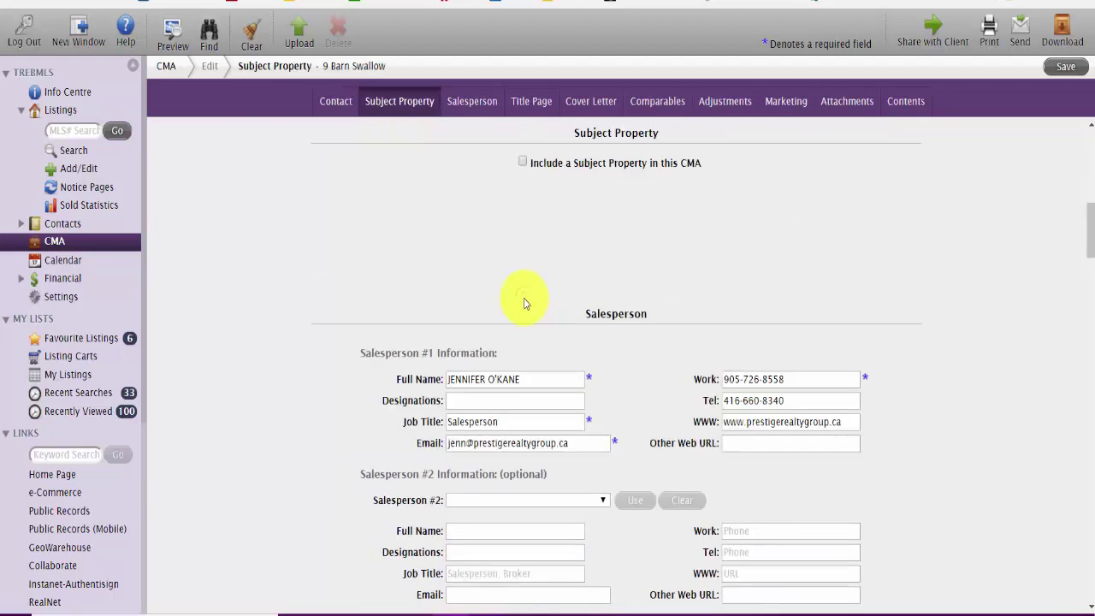
left_click(522, 163)
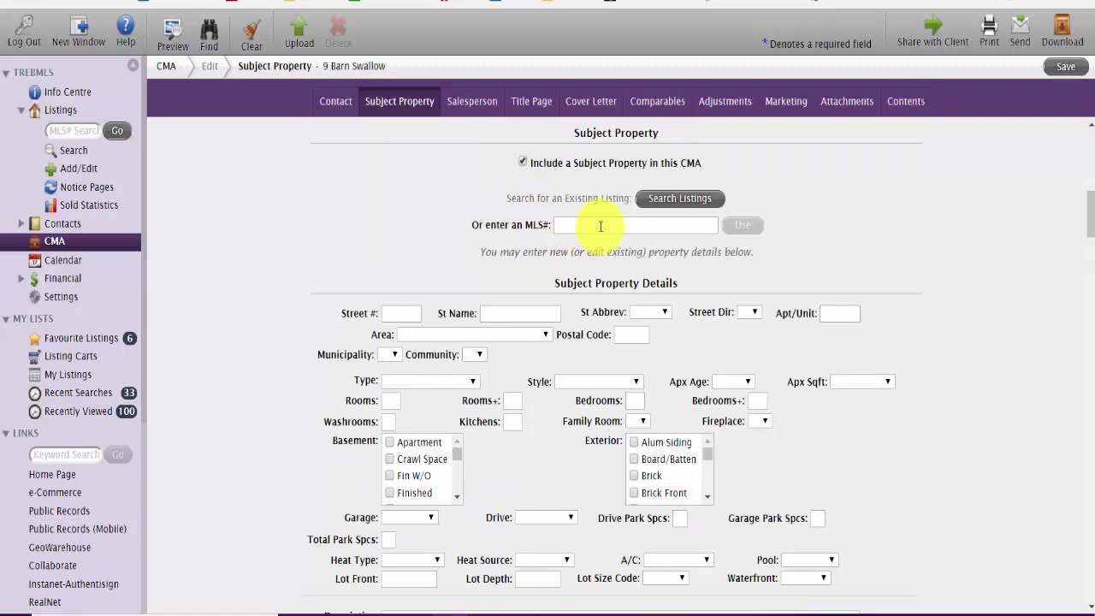
left_click(523, 163)
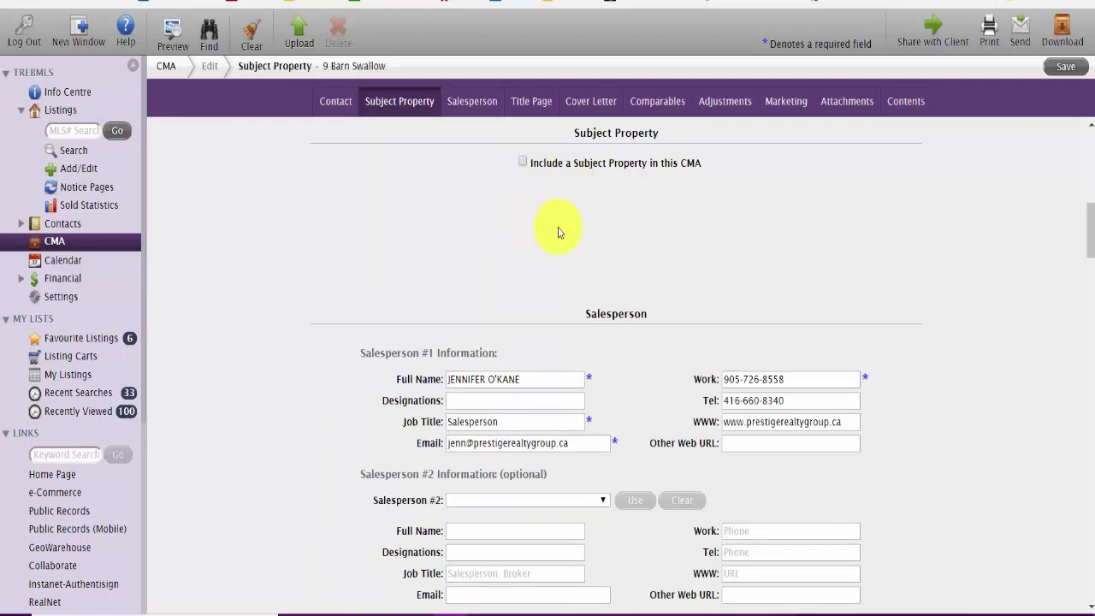
Step: Delete the salesperson's website address and replace their email with a new address
triple_click(773, 422)
scroll(772, 423, "down", 2)
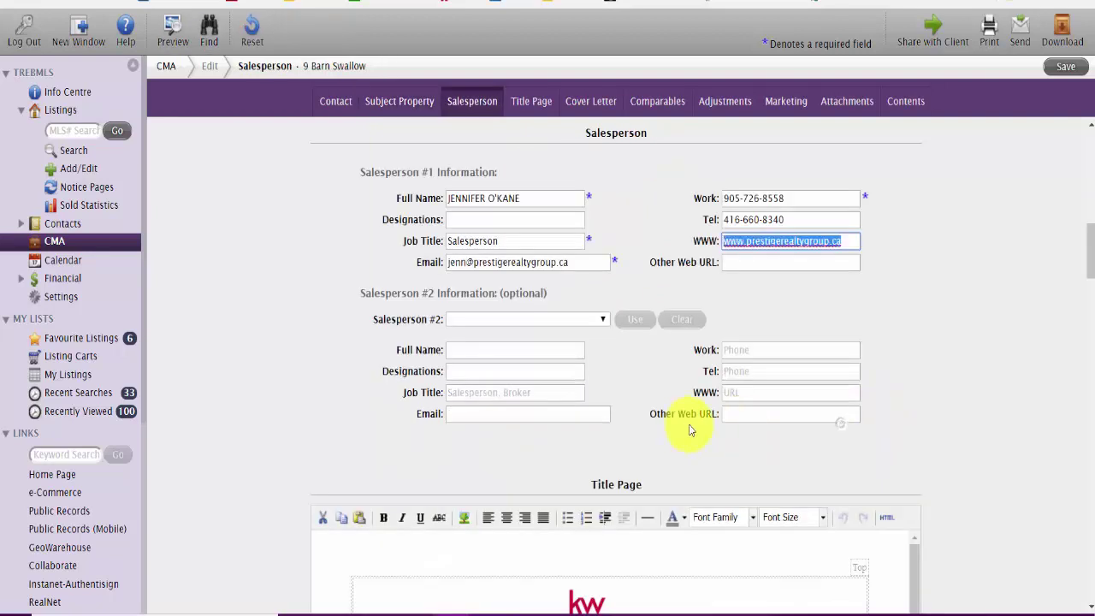
key("BackSpace")
left_click_drag(579, 269, 391, 257)
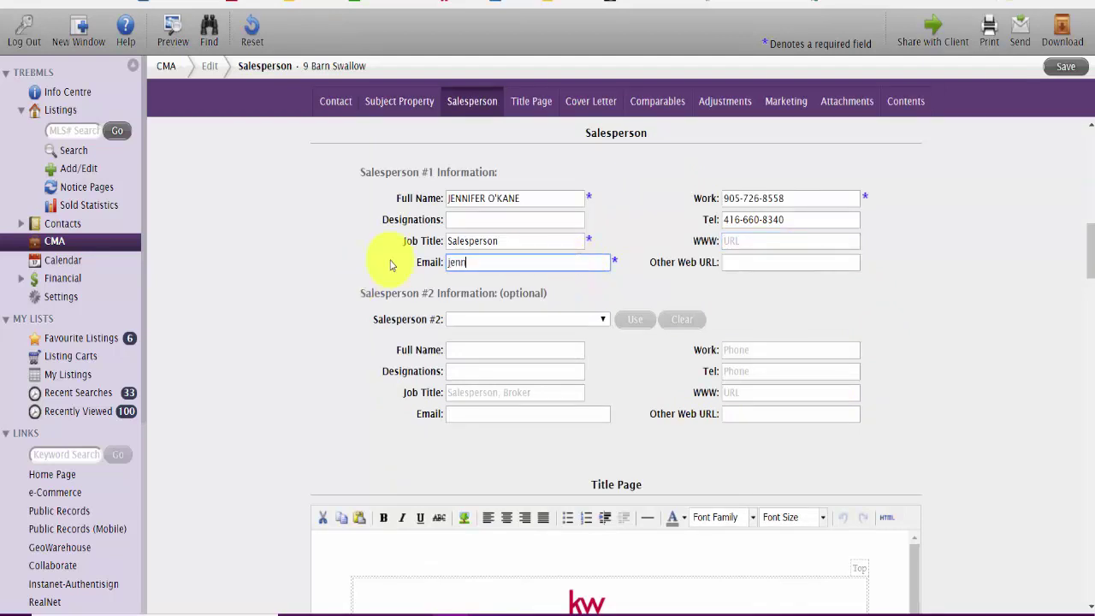
key("Tab")
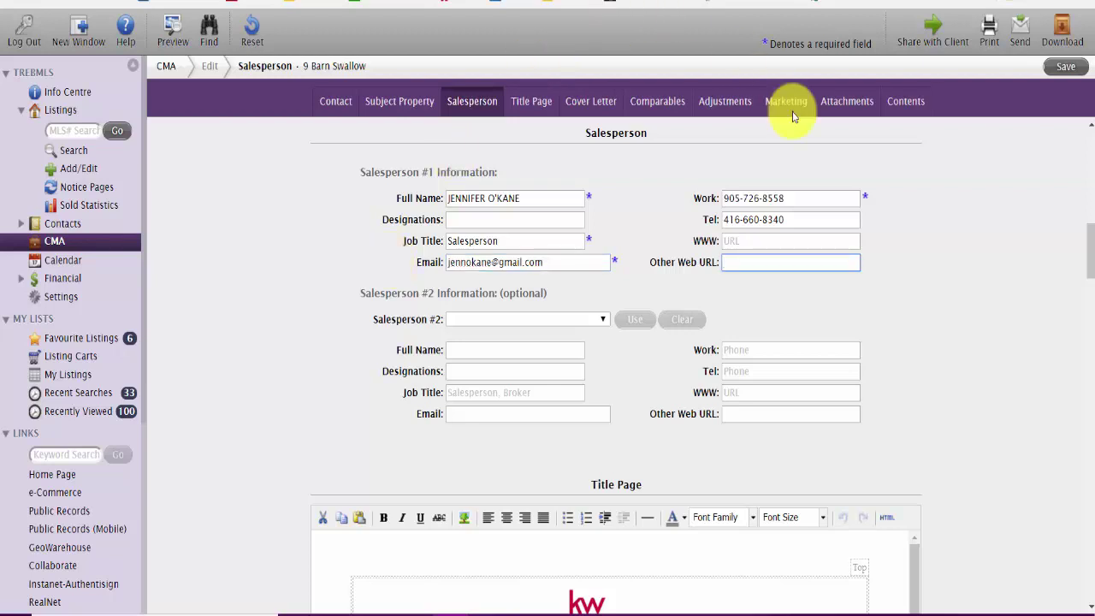
Step: Scroll past the Title Page and Cover Letter sections to the Comparables page
scroll(535, 346, "down", 1)
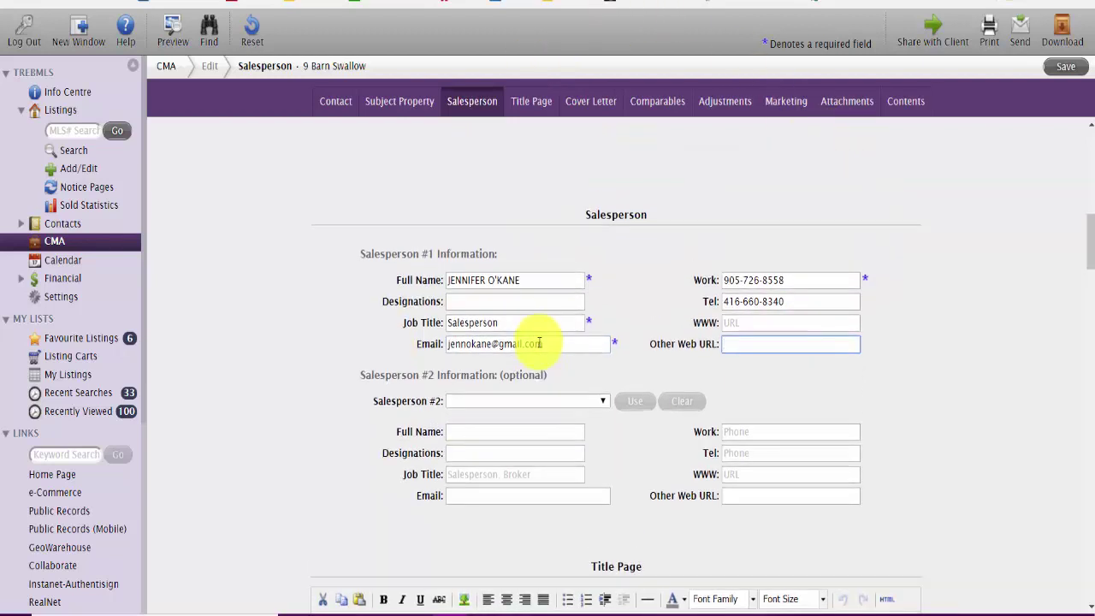
scroll(539, 340, "down", 4)
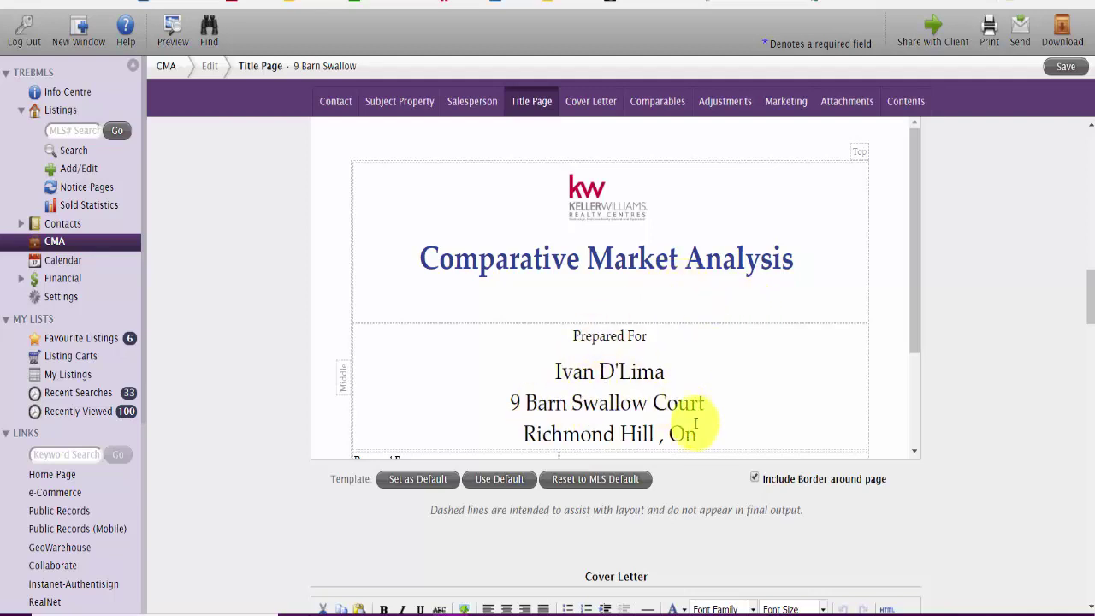
left_click_drag(910, 228, 909, 317)
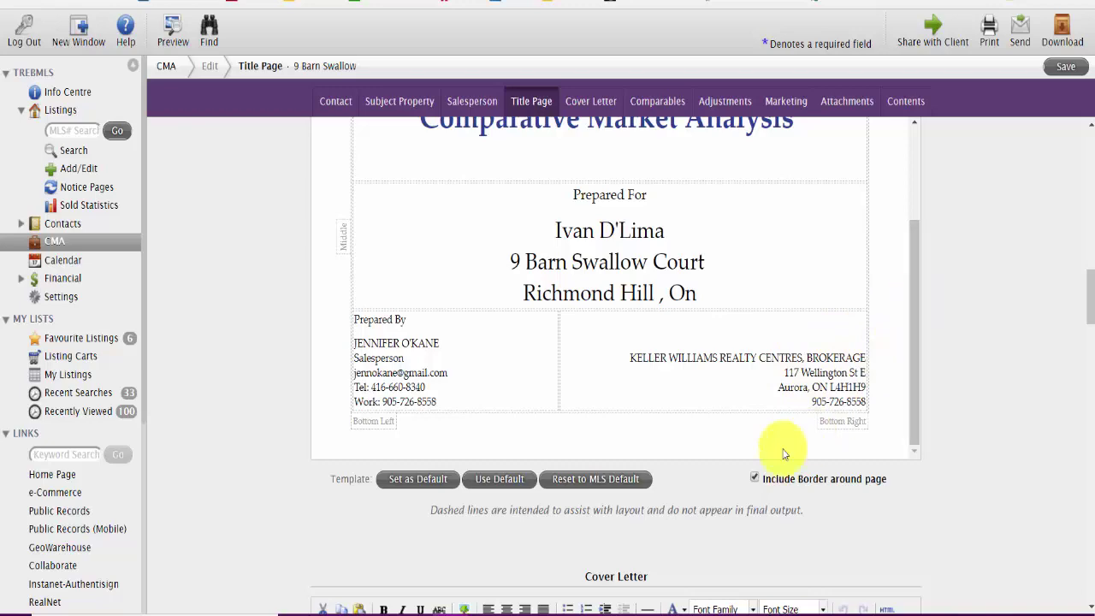
scroll(740, 485, "down", 1)
scroll(740, 485, "down", 5)
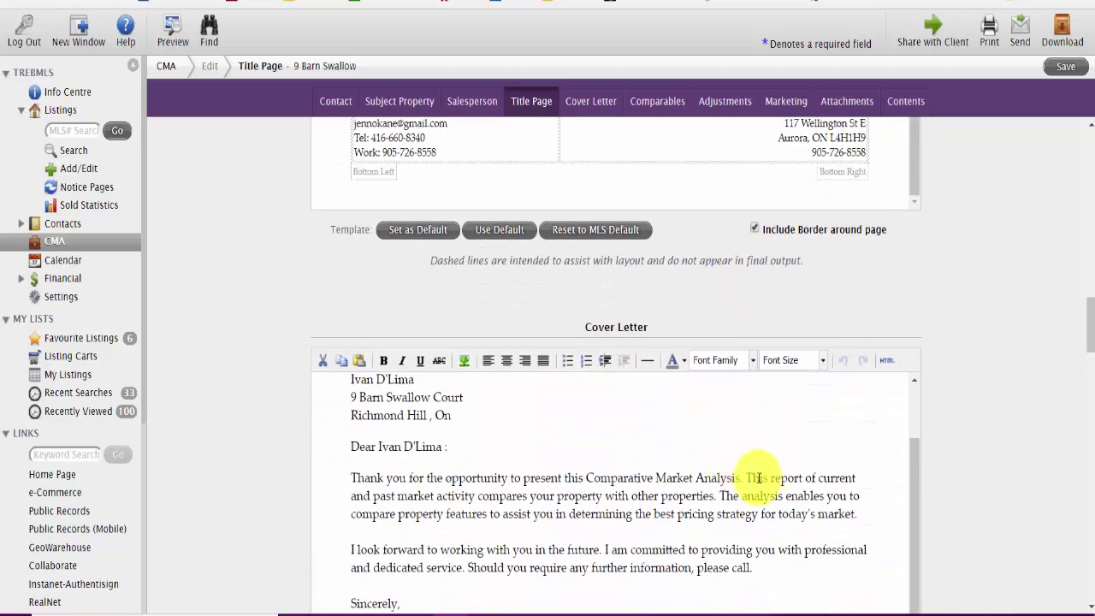
scroll(759, 477, "down", 2)
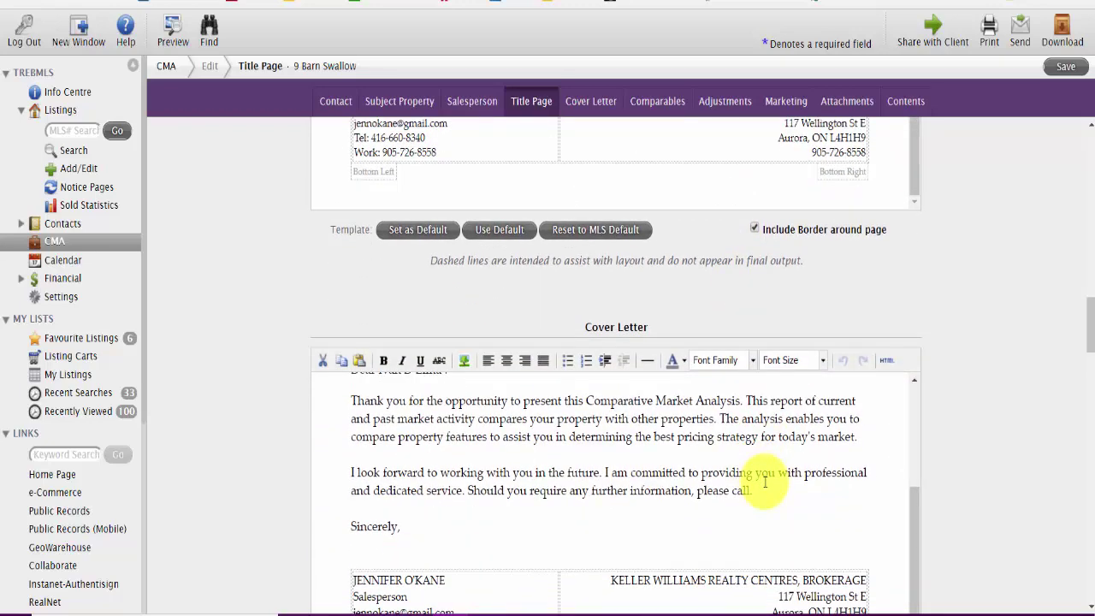
scroll(764, 481, "down", 7)
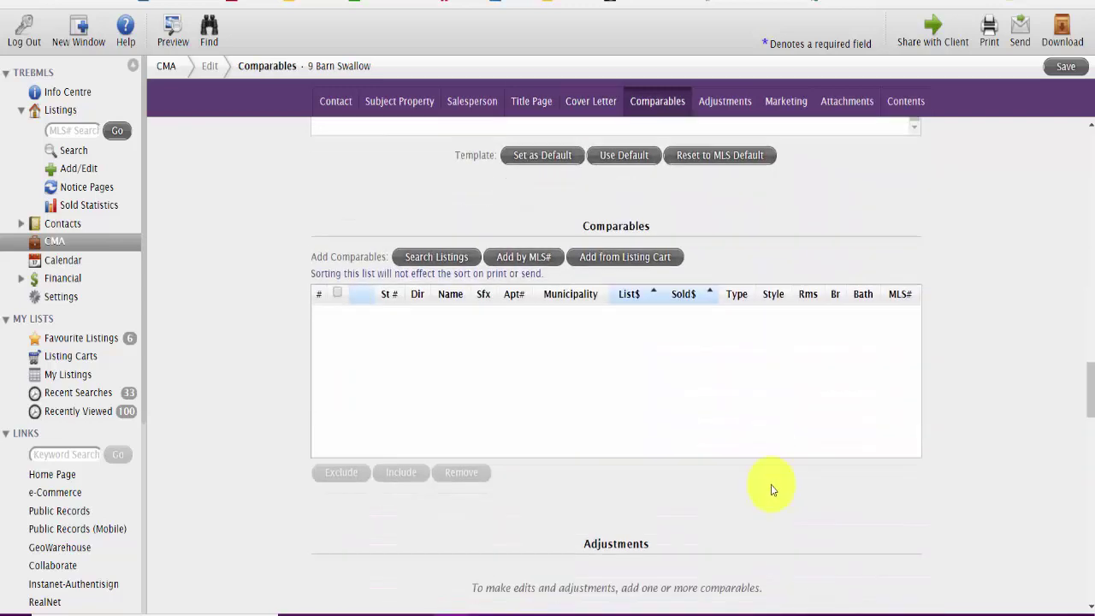
scroll(771, 490, "down", 2)
scroll(772, 484, "up", 3)
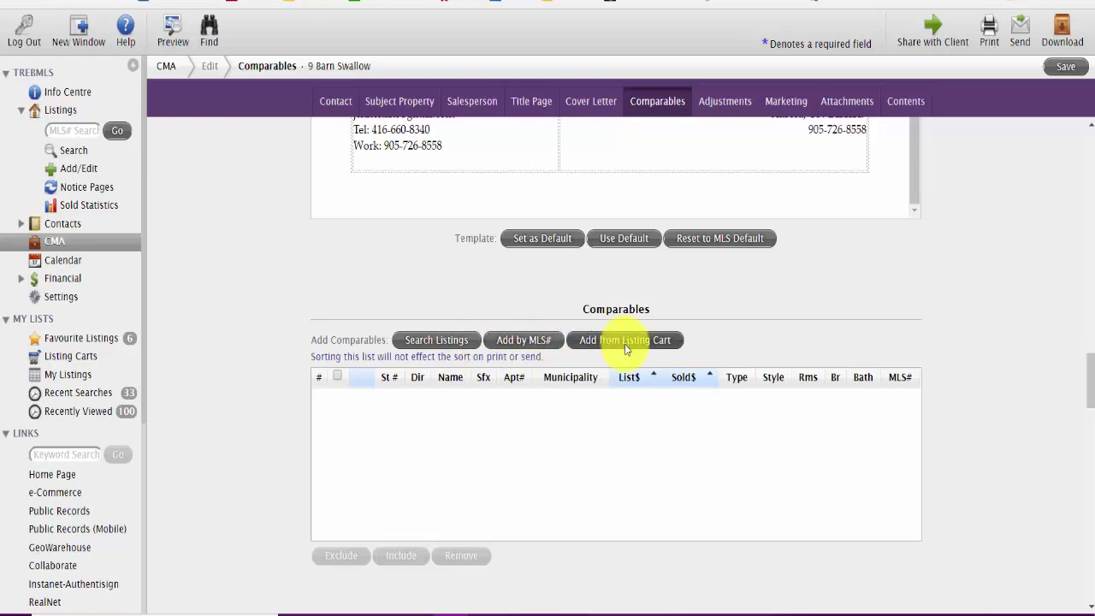
Step: Add the Barn Swallow cart's 12 listings as comparables, then scroll to the Adjustments page
left_click(625, 347)
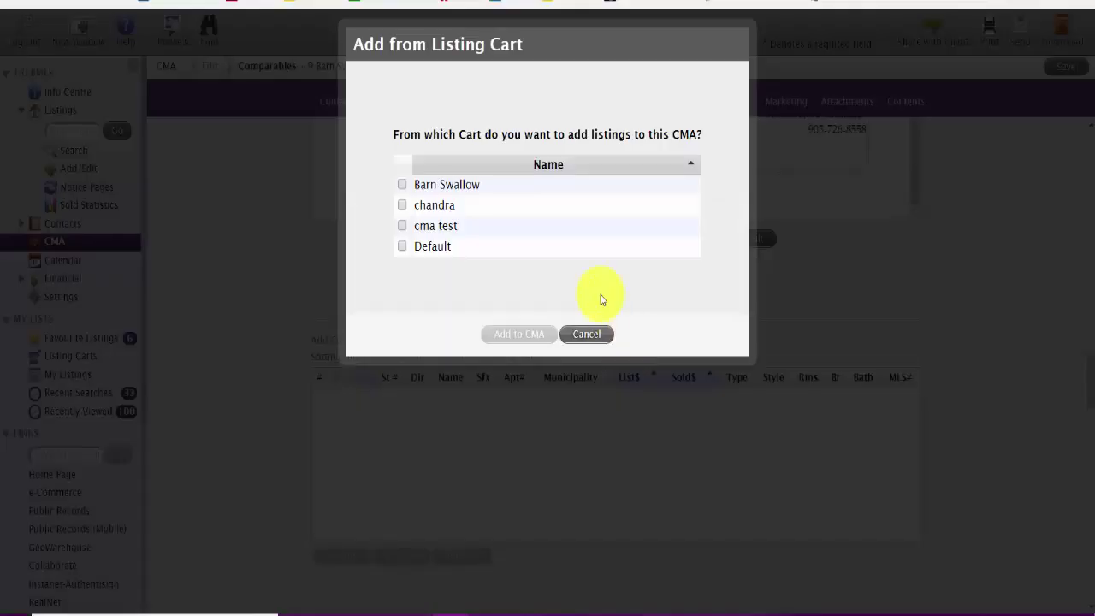
left_click(402, 183)
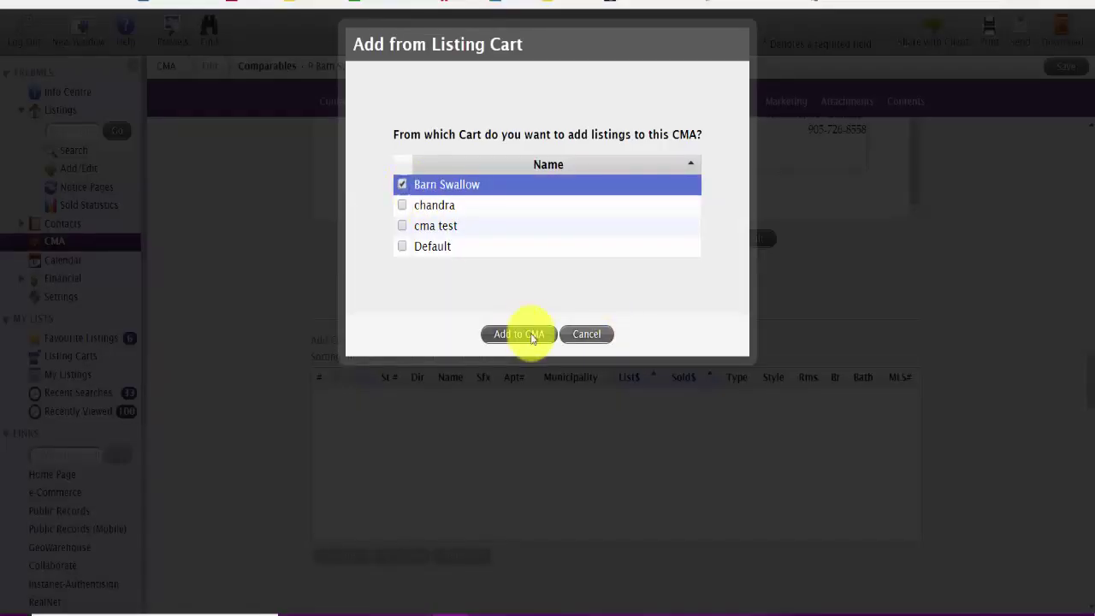
left_click(519, 334)
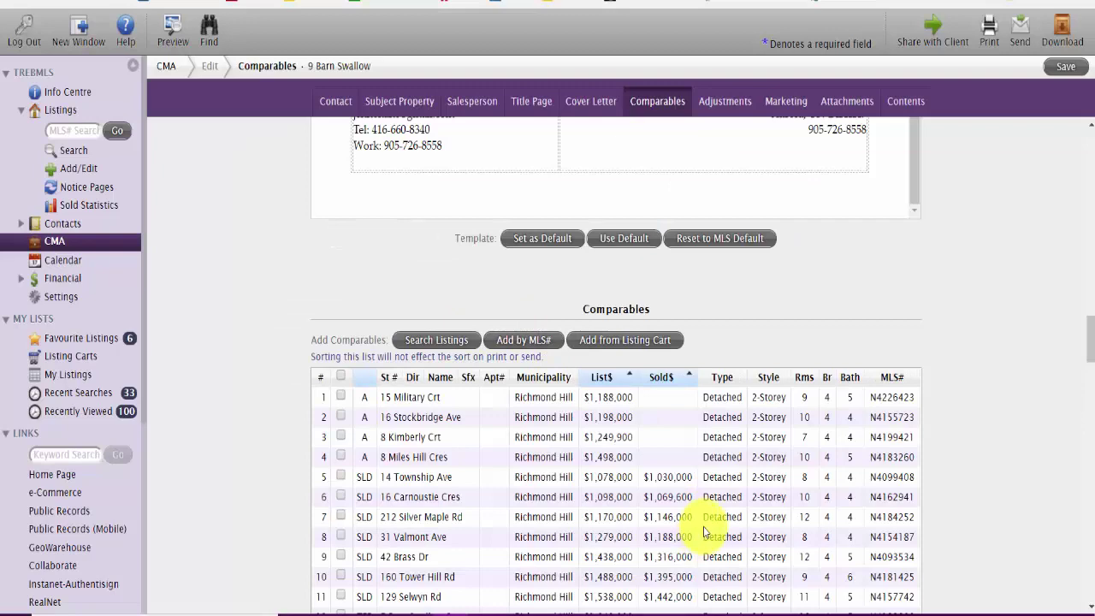
scroll(704, 532, "down", 2)
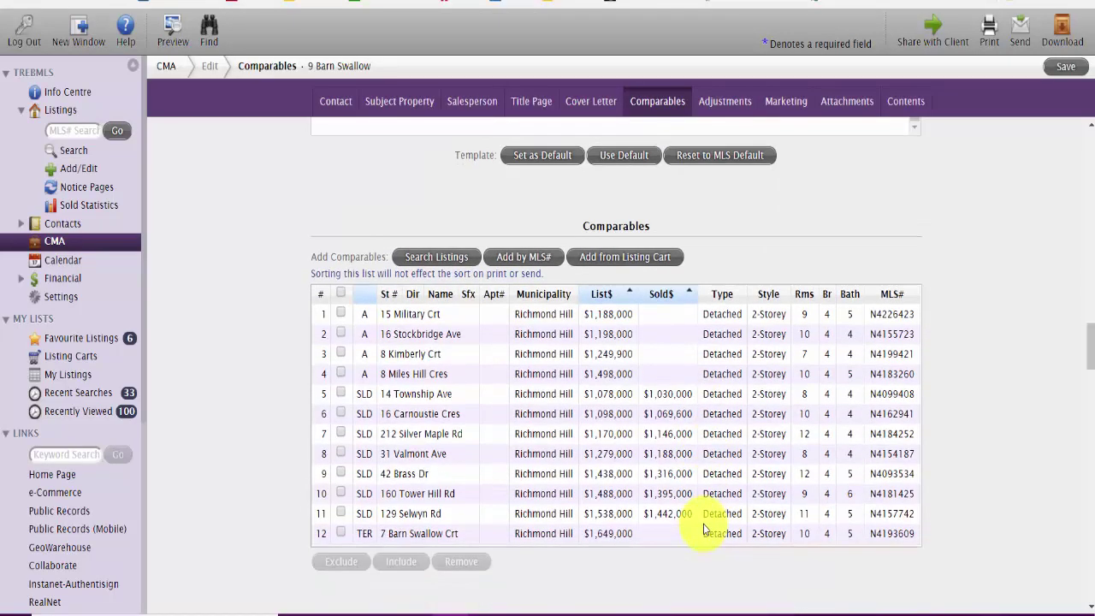
scroll(704, 532, "down", 5)
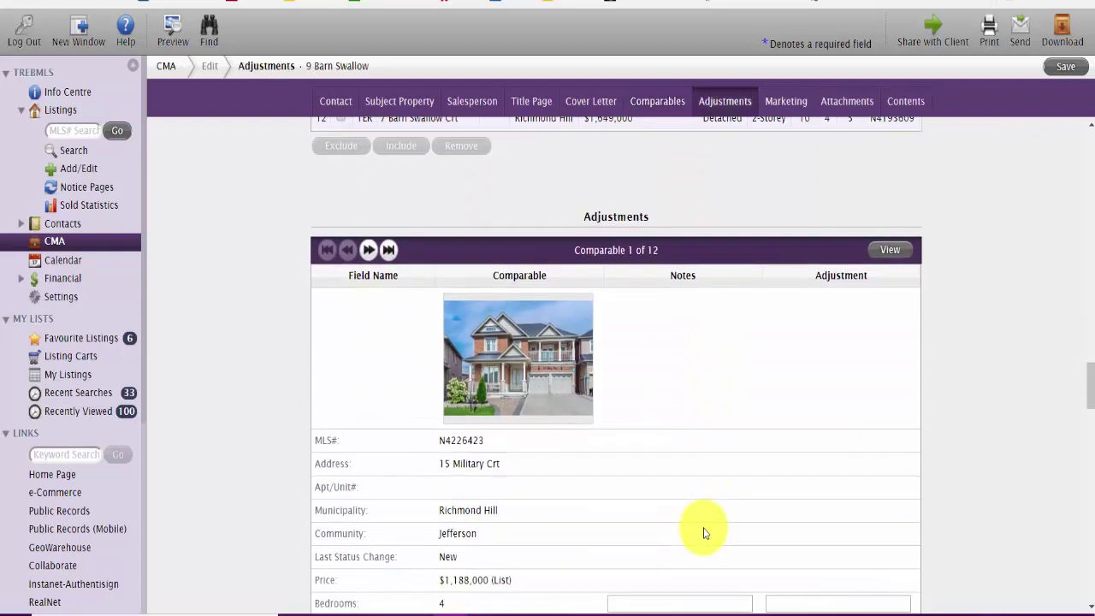
scroll(661, 452, "down", 2)
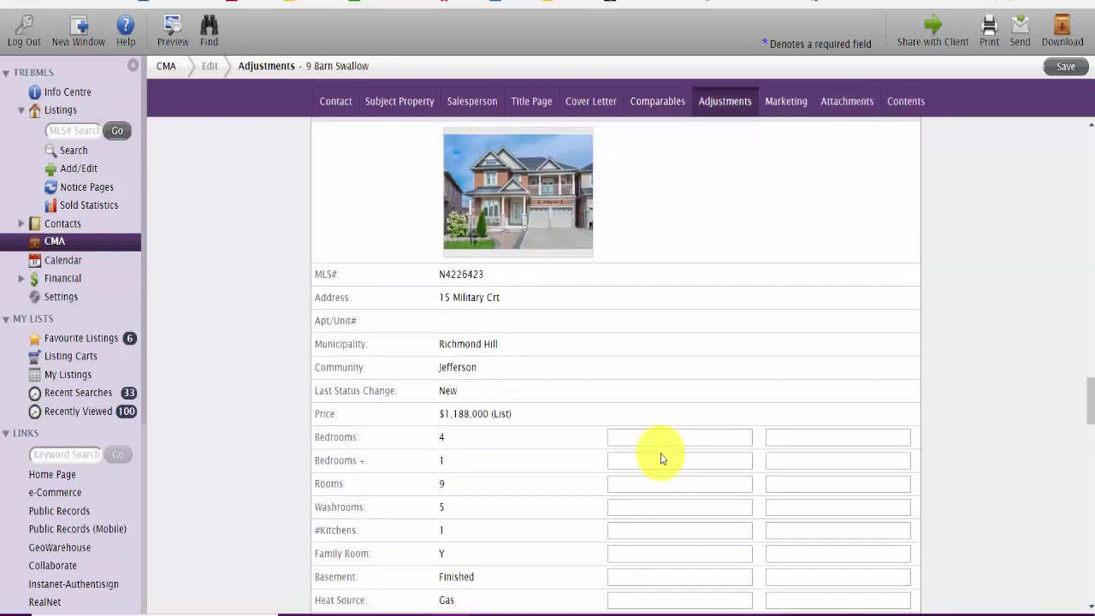
scroll(661, 452, "down", 2)
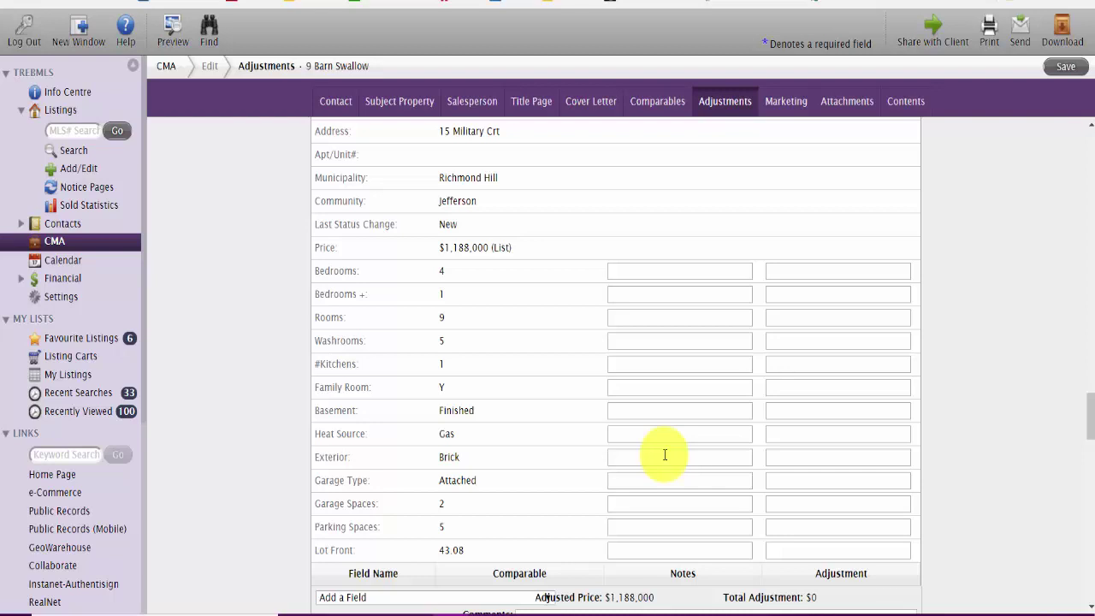
scroll(648, 428, "down", 6)
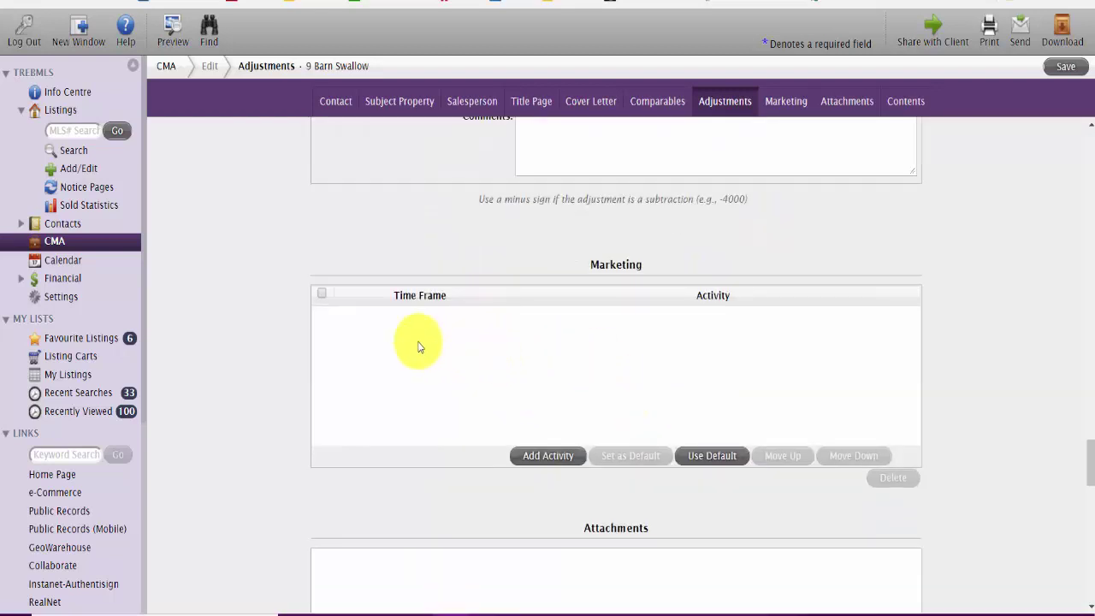
Step: Add 'Open Houses' and 'Flyer Neighbourhood' activity rows, excluding the extra empty third row
left_click(554, 456)
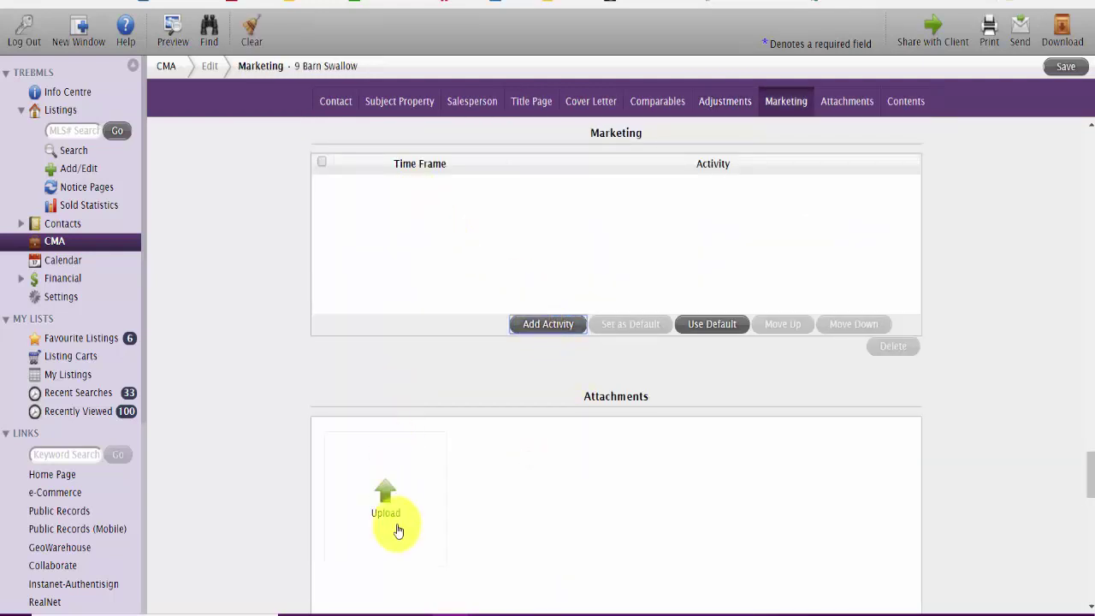
left_click(321, 162)
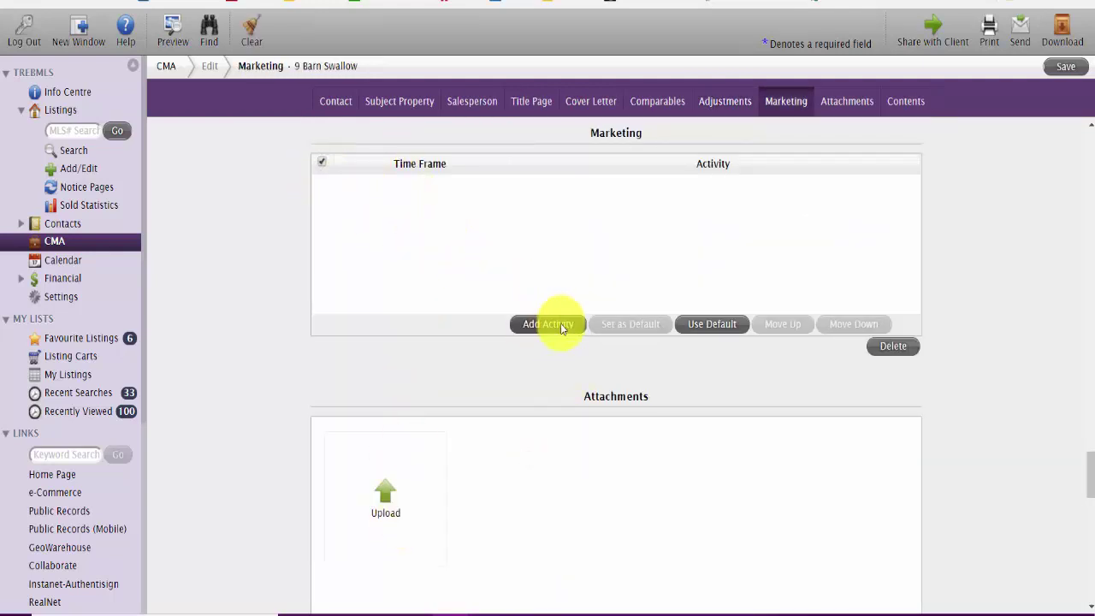
left_click(555, 323)
left_click(380, 190)
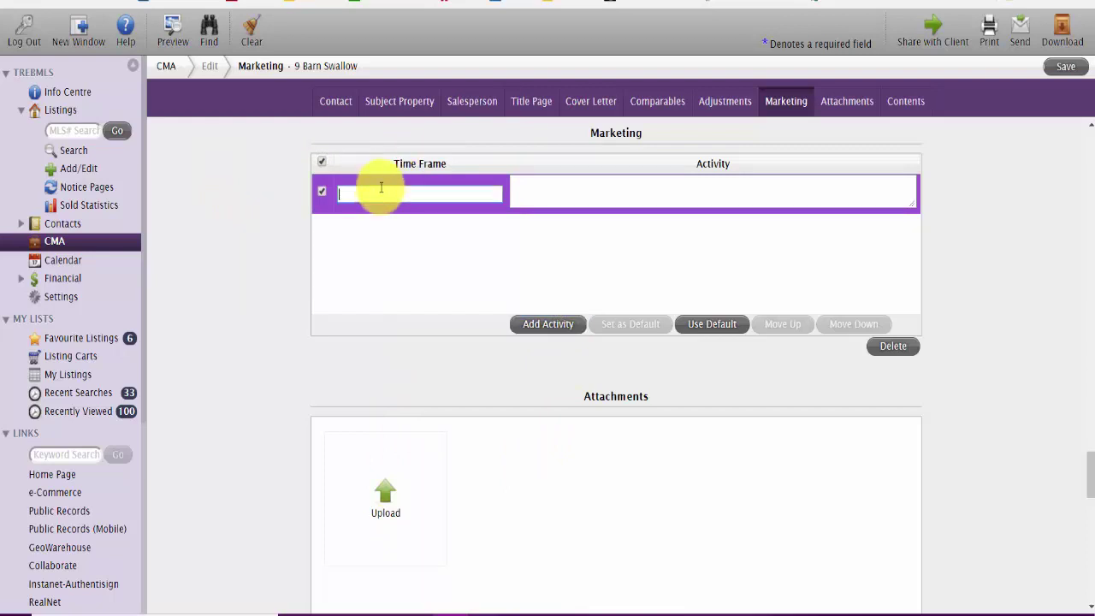
type("Open Houses")
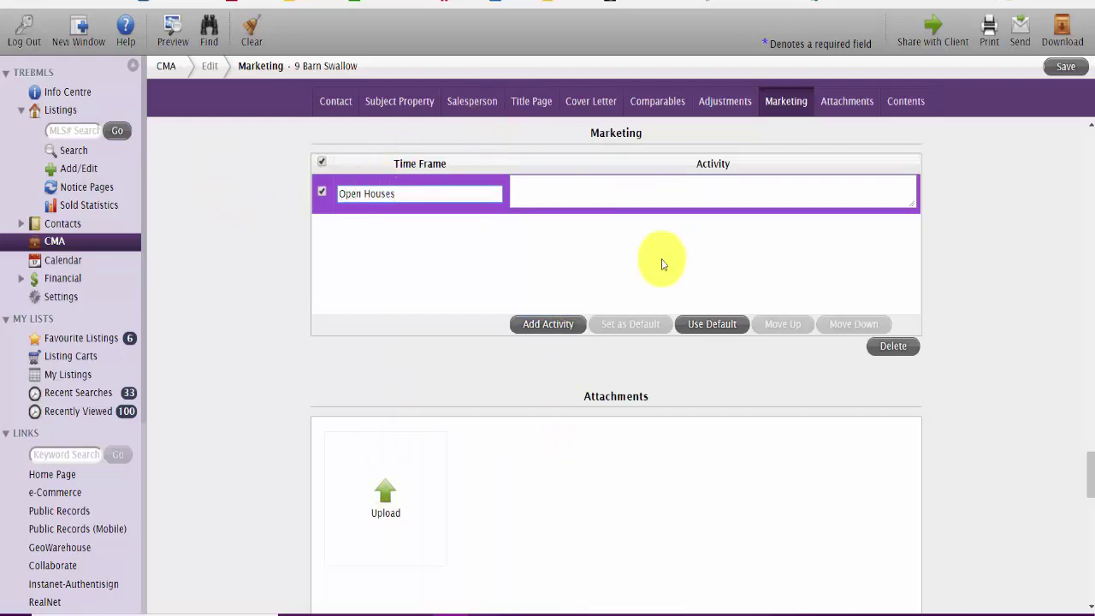
left_click(546, 324)
left_click(363, 238)
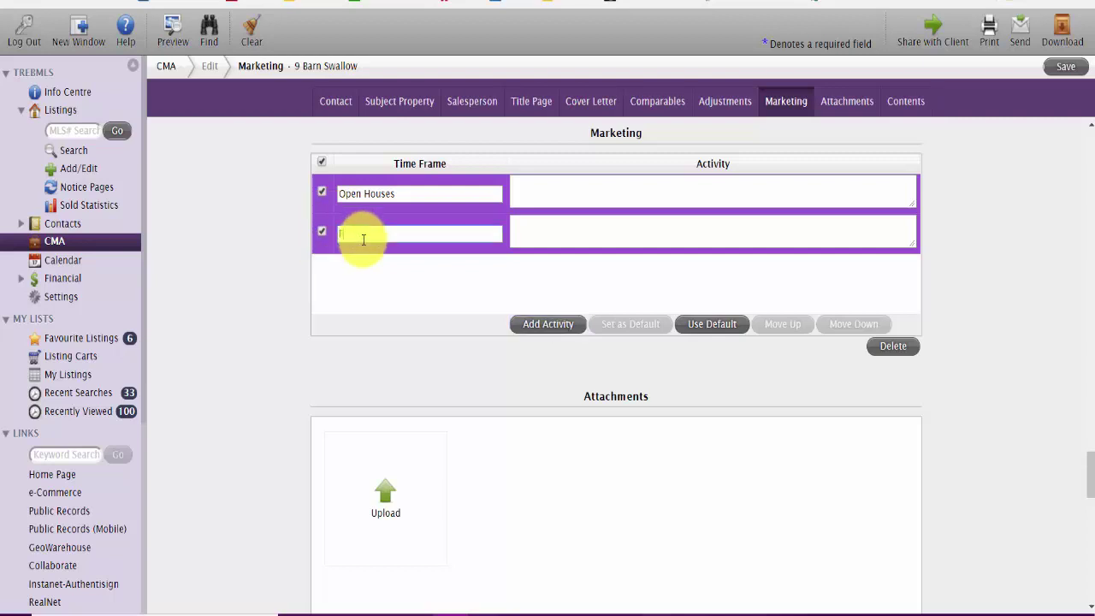
type("Flyer Heighbourhood")
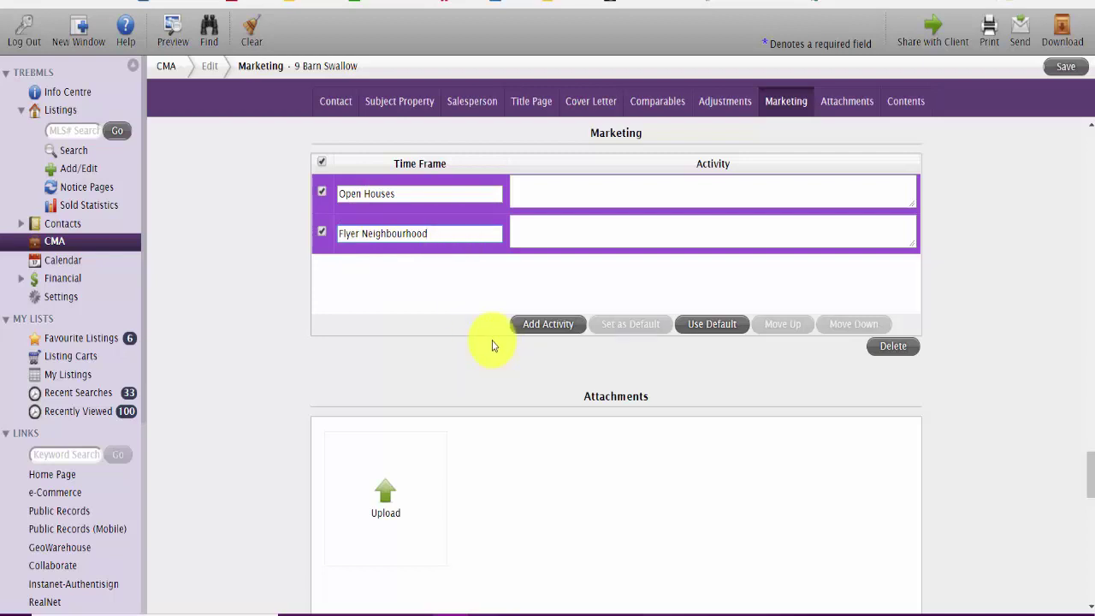
left_click(548, 323)
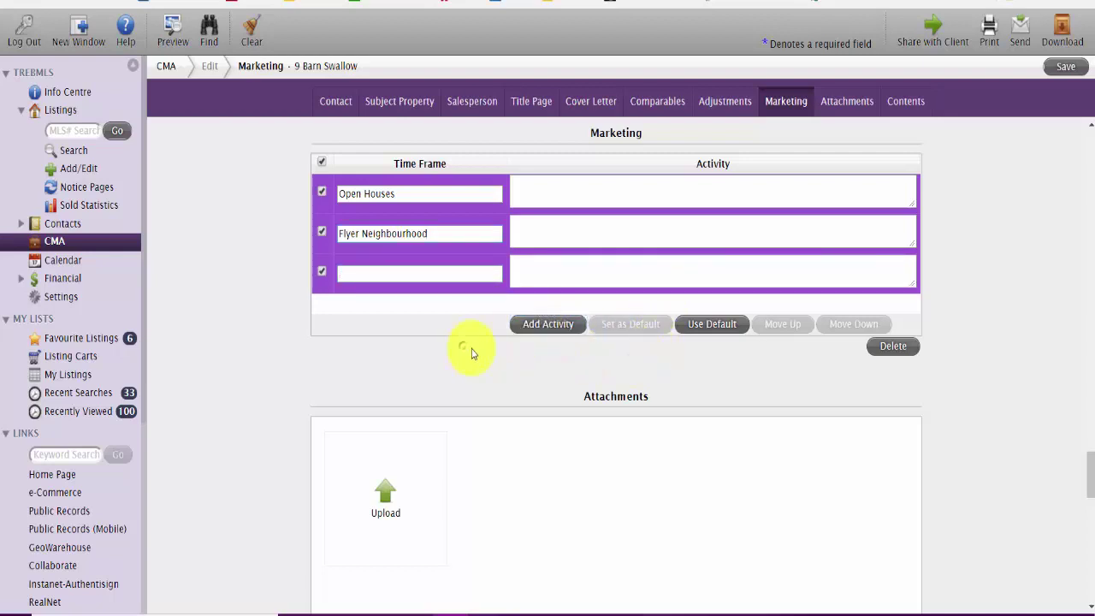
left_click(322, 271)
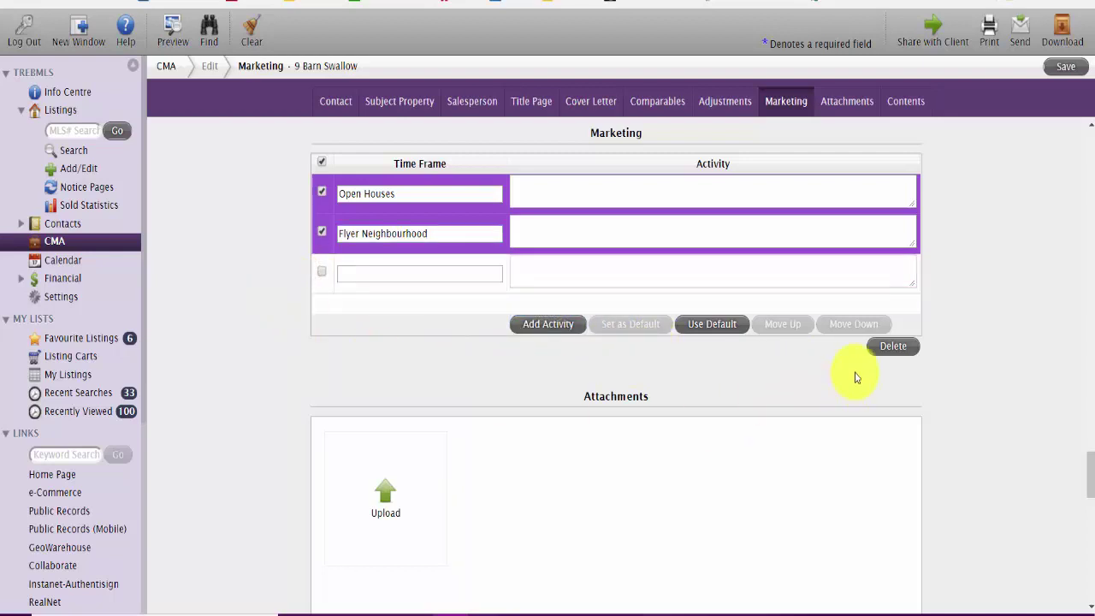
scroll(751, 385, "down", 3)
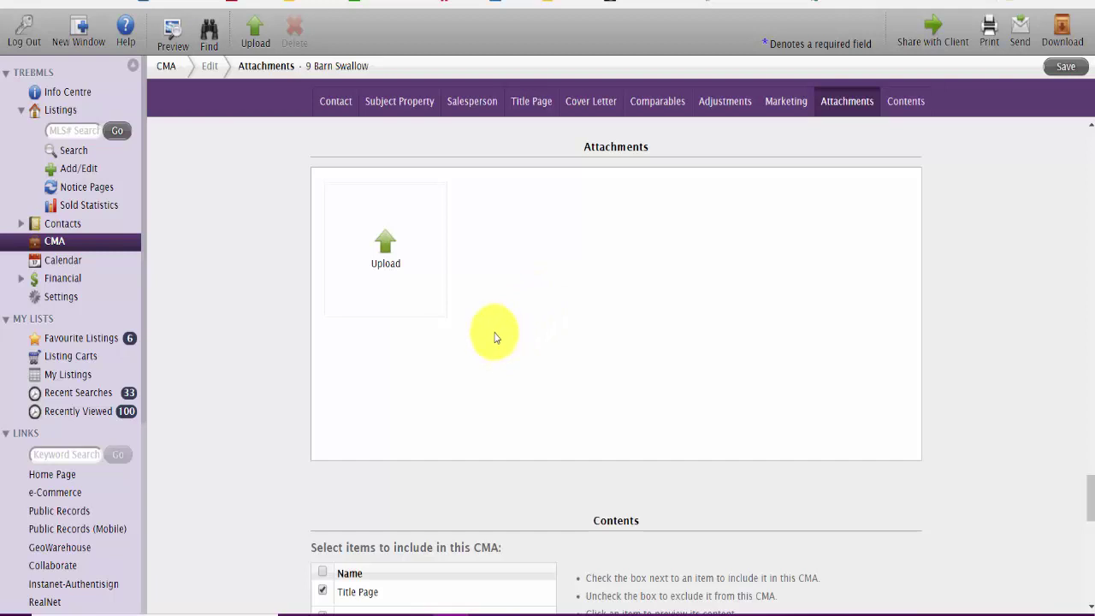
Step: Scroll through the Contents list of included report sections and save the CMA
scroll(495, 336, "down", 3)
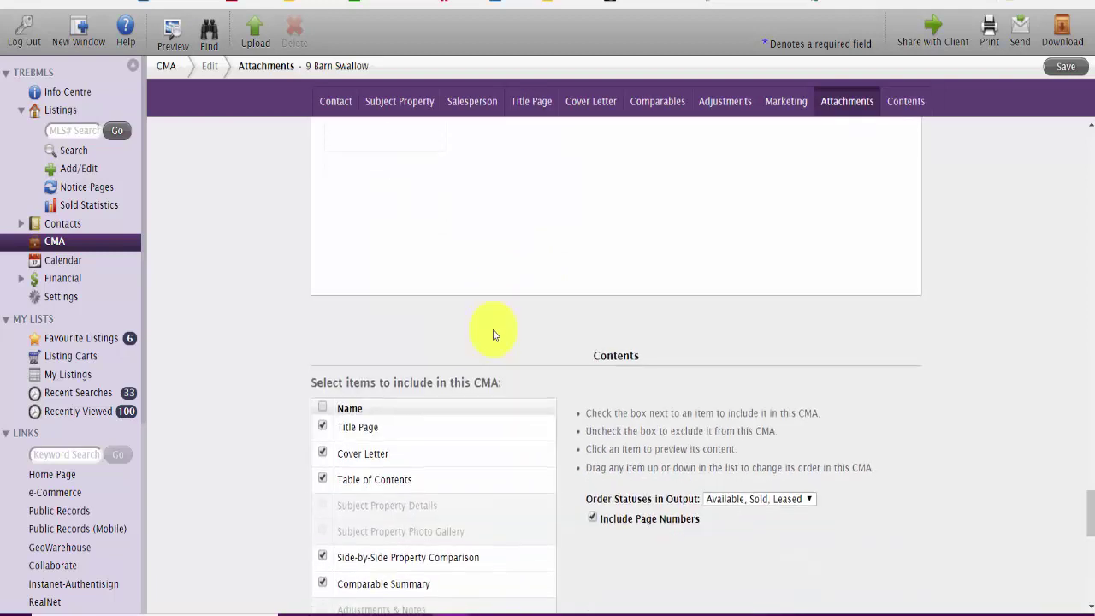
scroll(492, 334, "down", 1)
scroll(420, 252, "down", 2)
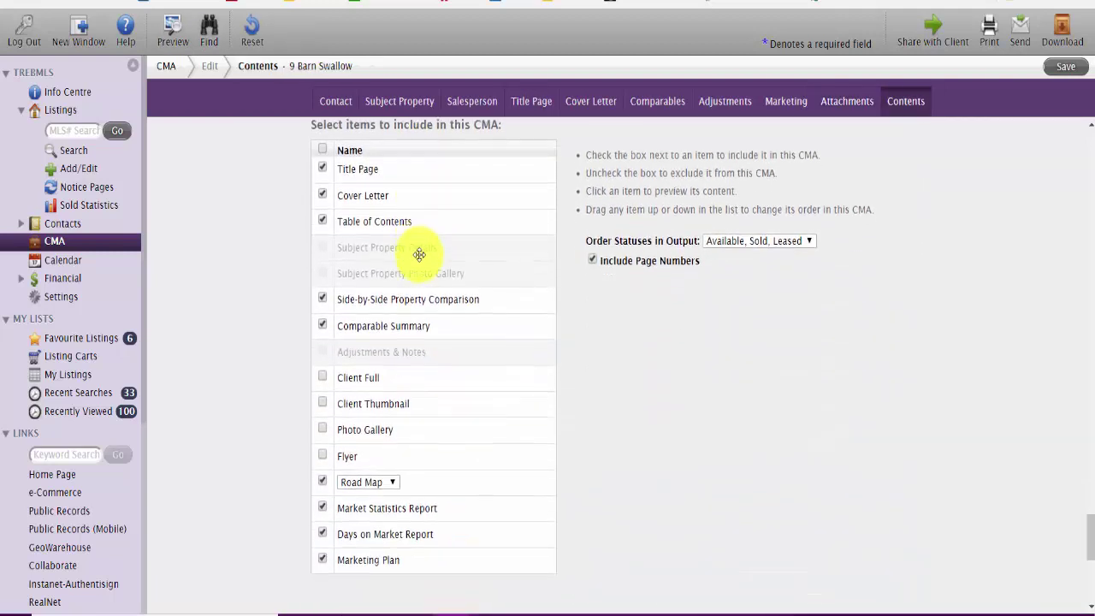
scroll(462, 233, "up", 1)
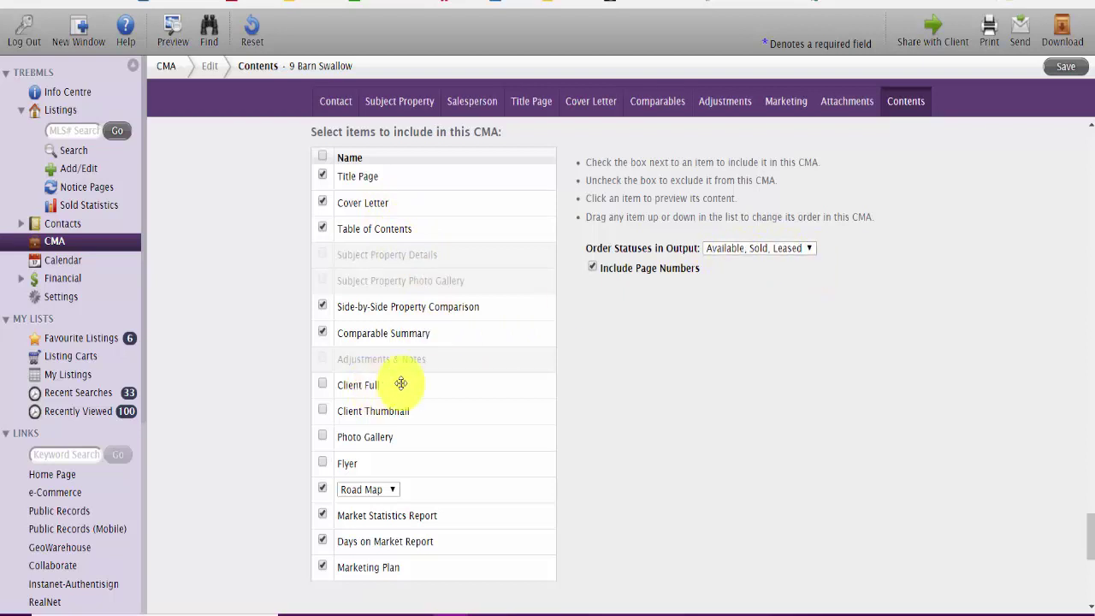
scroll(455, 366, "down", 2)
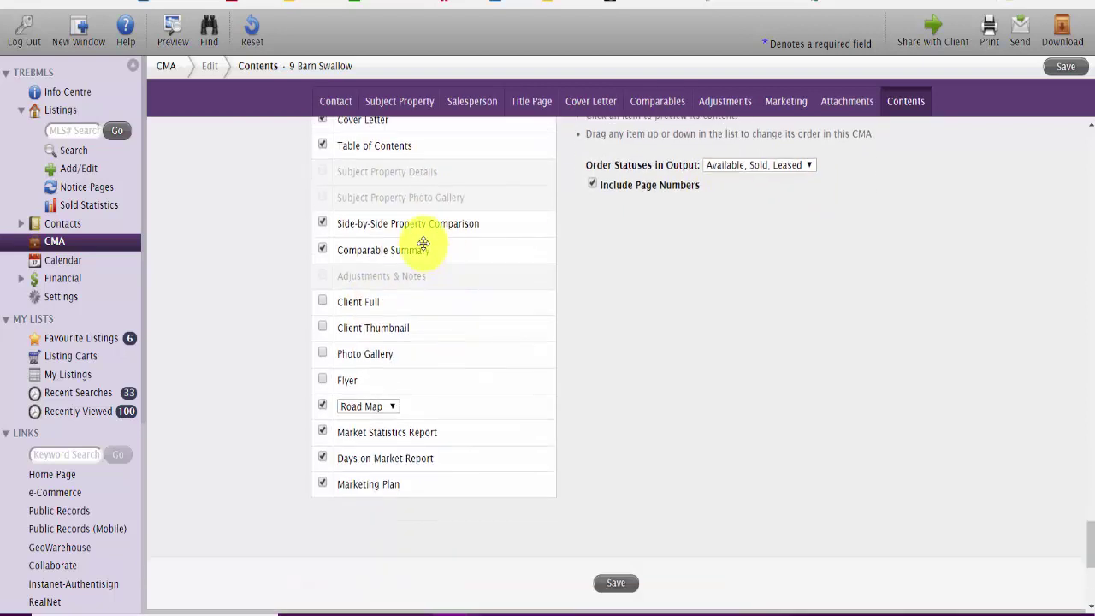
scroll(432, 338, "down", 2)
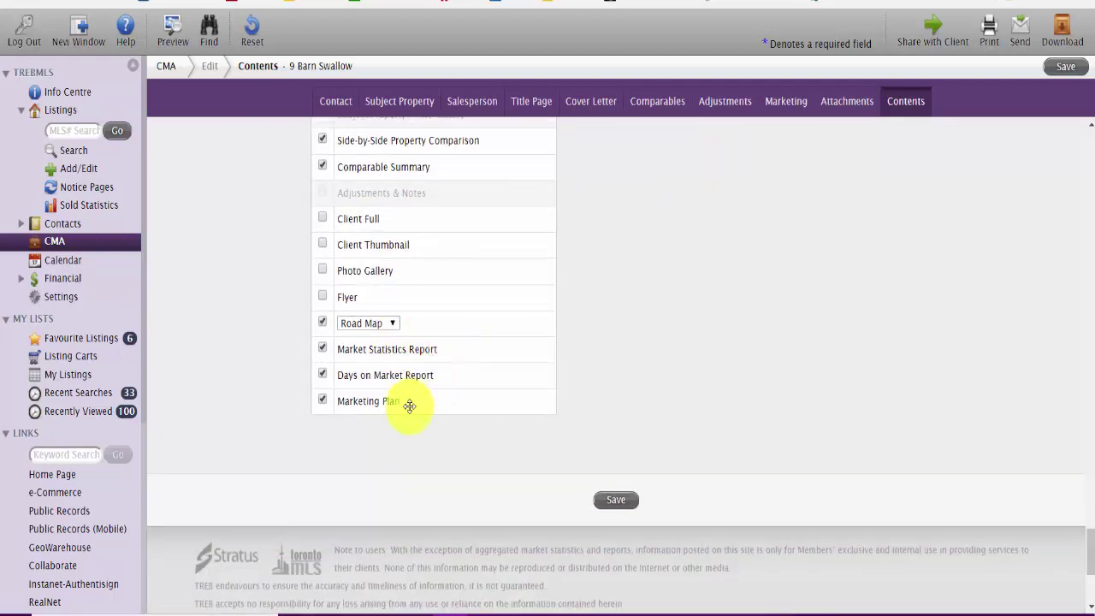
scroll(408, 406, "down", 2)
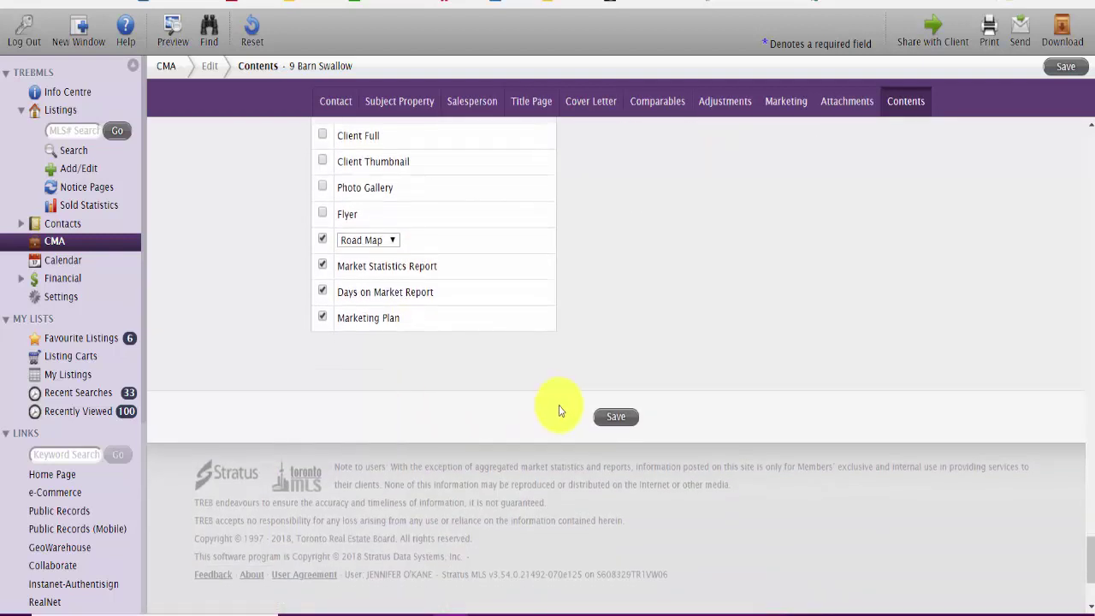
left_click(616, 417)
Step: Turn on Include Page Numbers for the report output
scroll(607, 313, "up", 6)
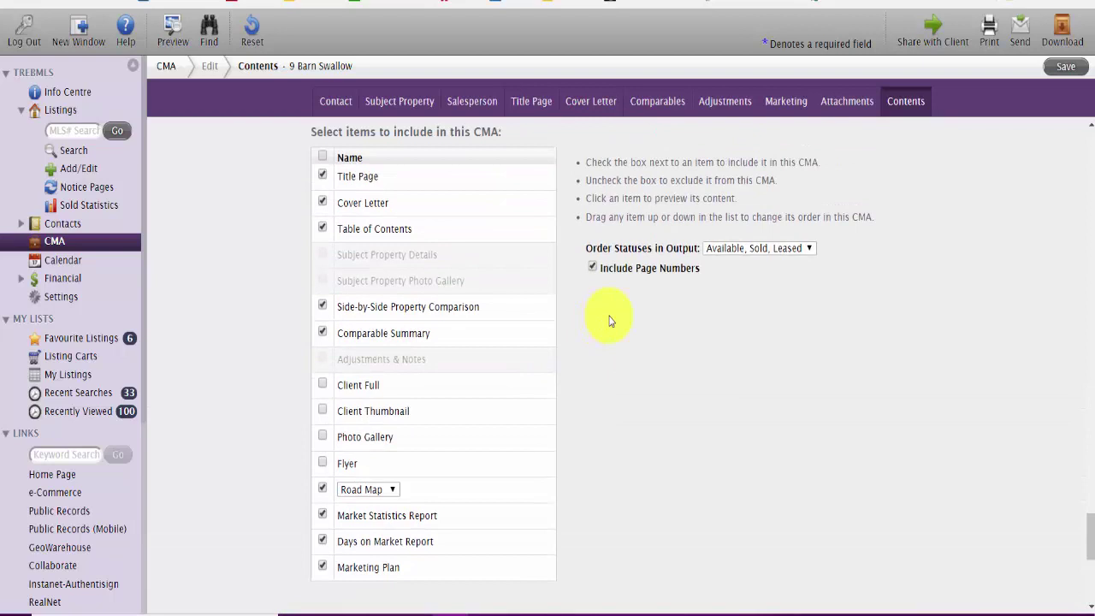
scroll(611, 320, "down", 4)
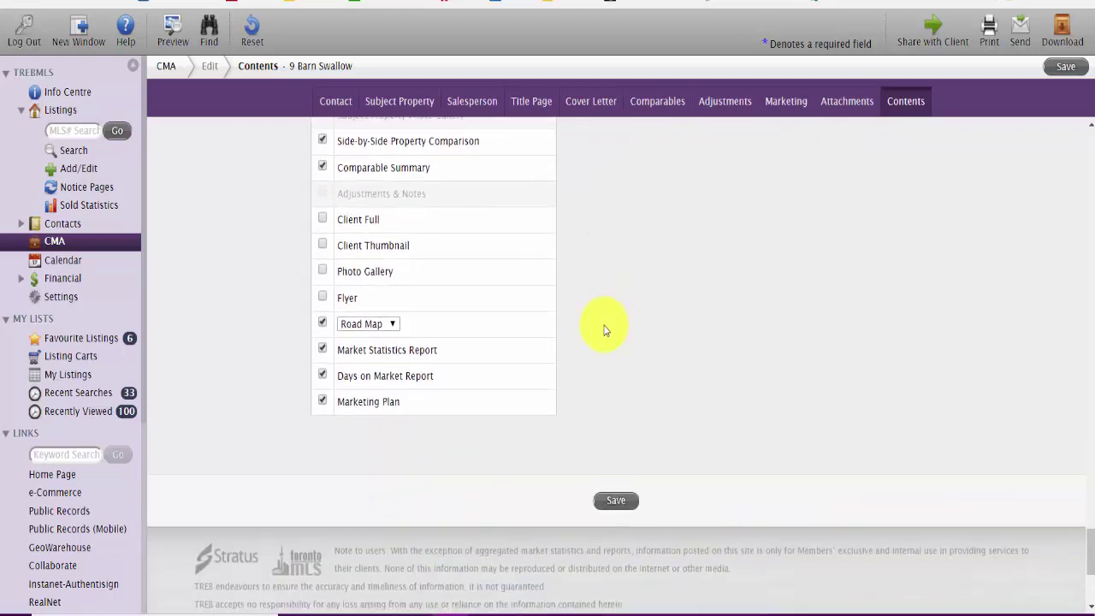
scroll(624, 335, "up", 2)
scroll(647, 346, "up", 2)
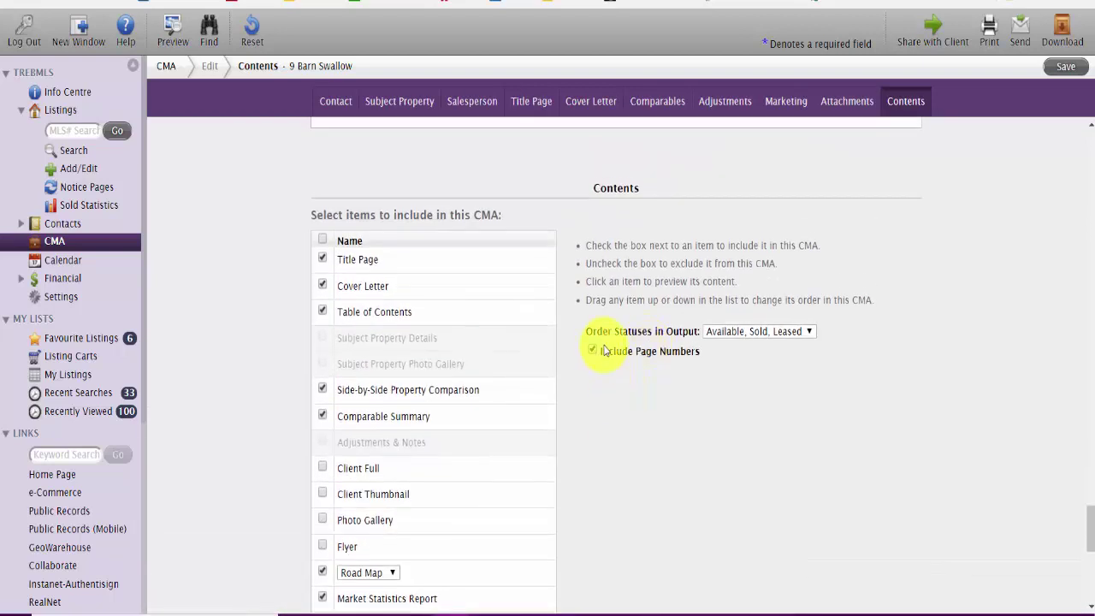
left_click(594, 351)
scroll(609, 448, "down", 4)
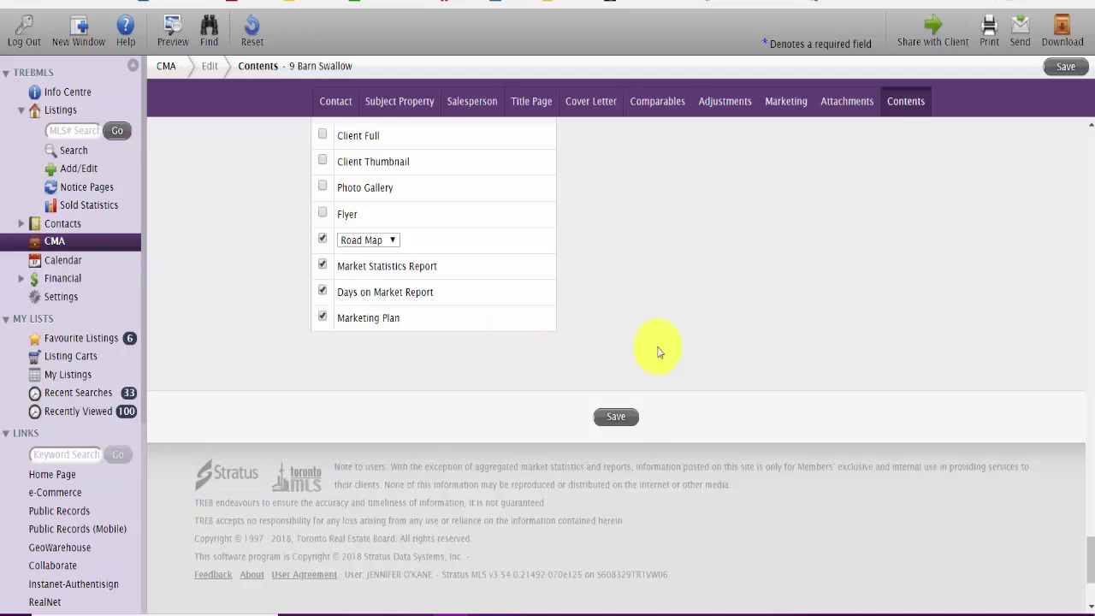
Step: Save the CMA, dismiss the confirmation, and download it as TREB CMA.pdf using Save and Download
left_click(621, 417)
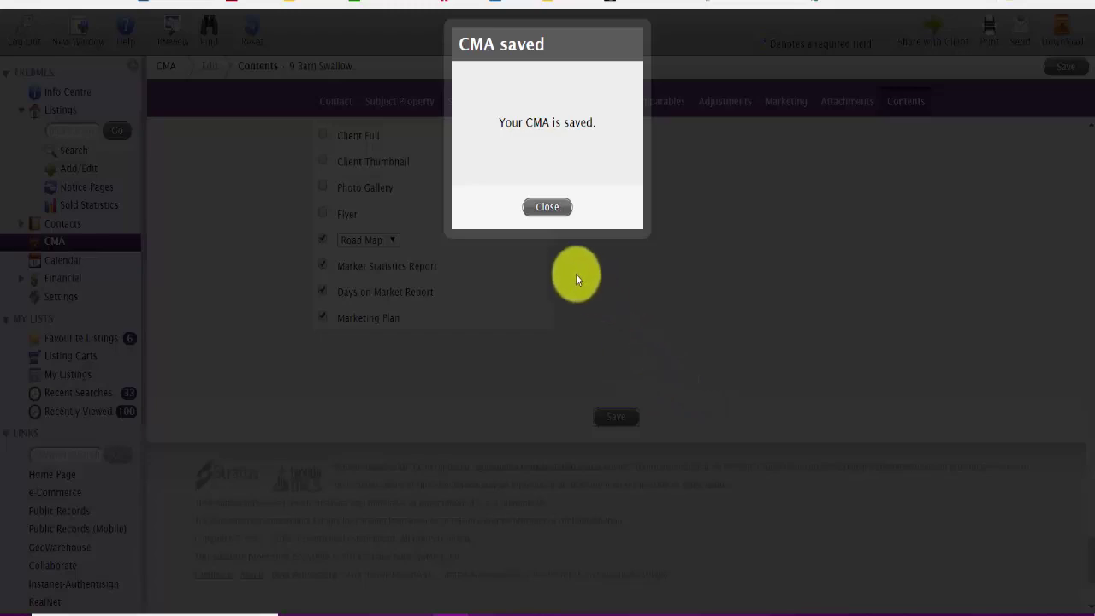
left_click(552, 205)
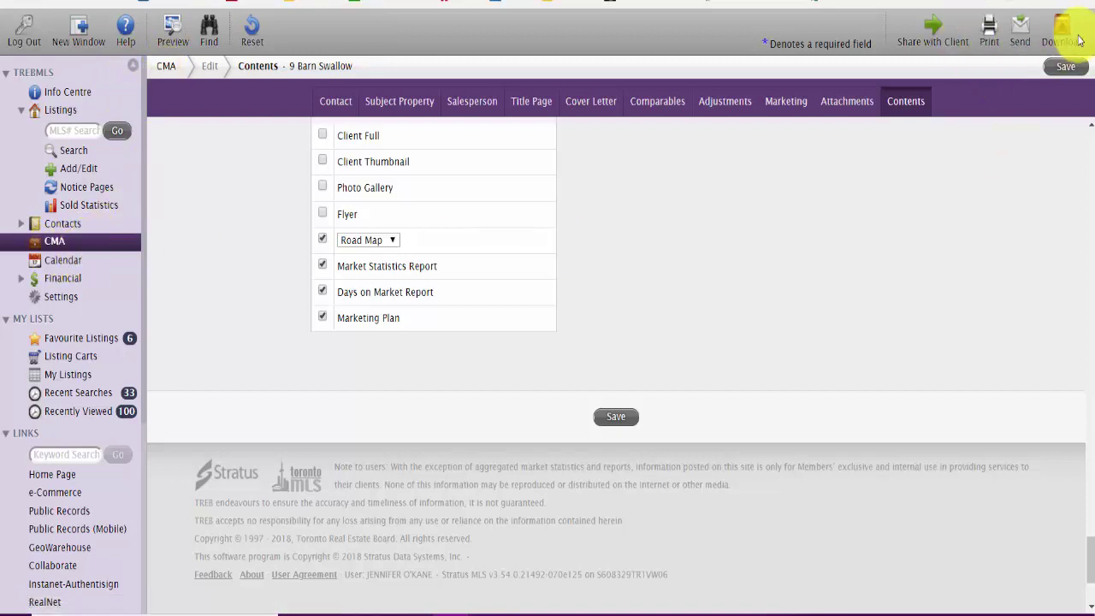
left_click(1065, 35)
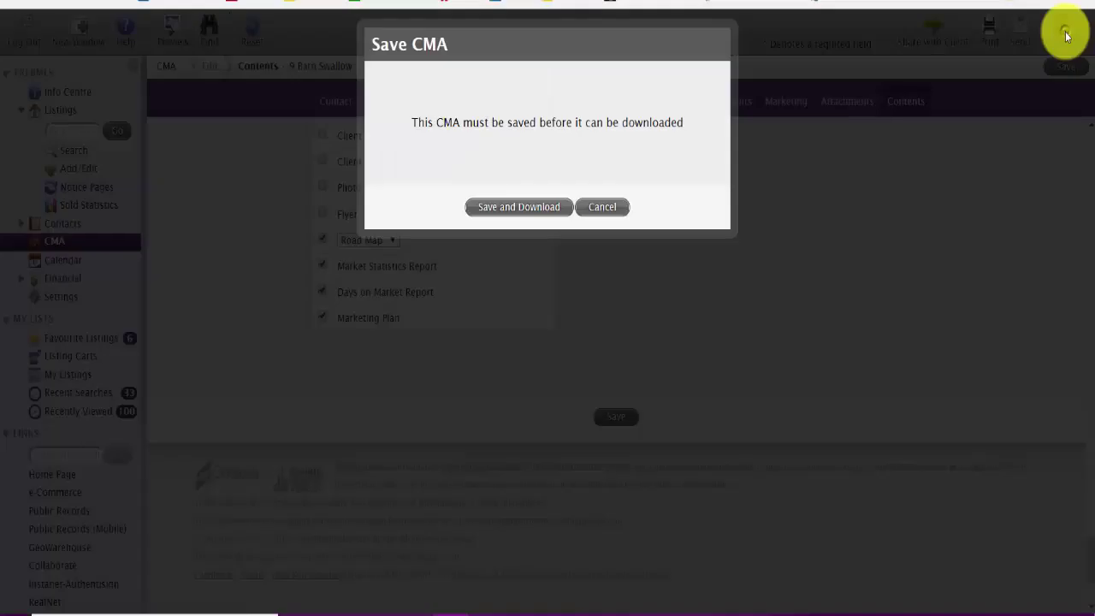
left_click(521, 206)
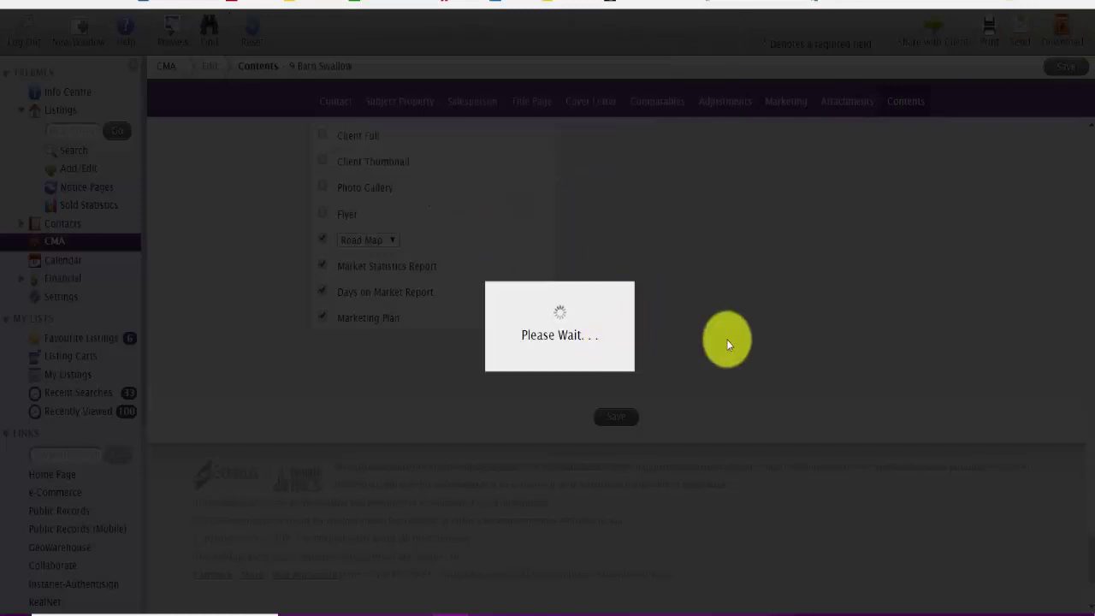
left_click(520, 281)
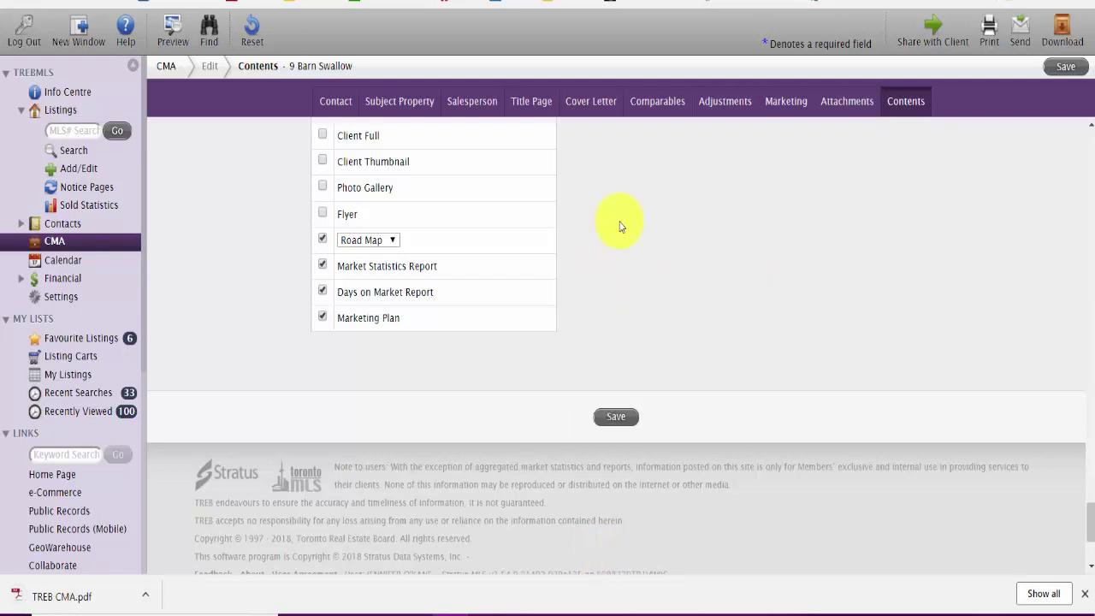
Step: Open TREB CMA.pdf from the download bar and read the cover and letter pages
left_click(77, 594)
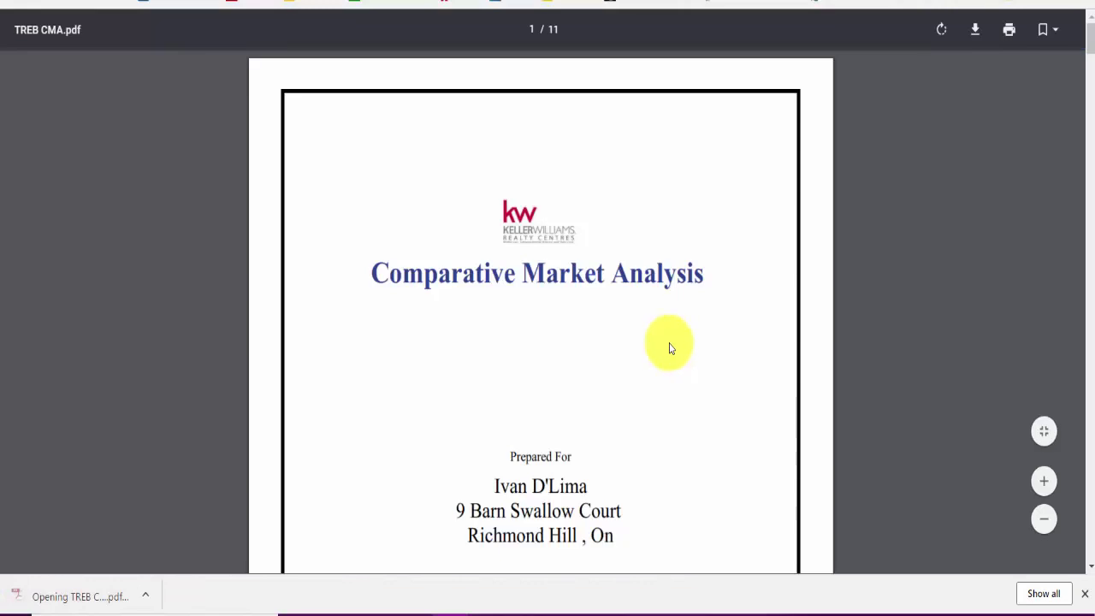
scroll(680, 350, "down", 2)
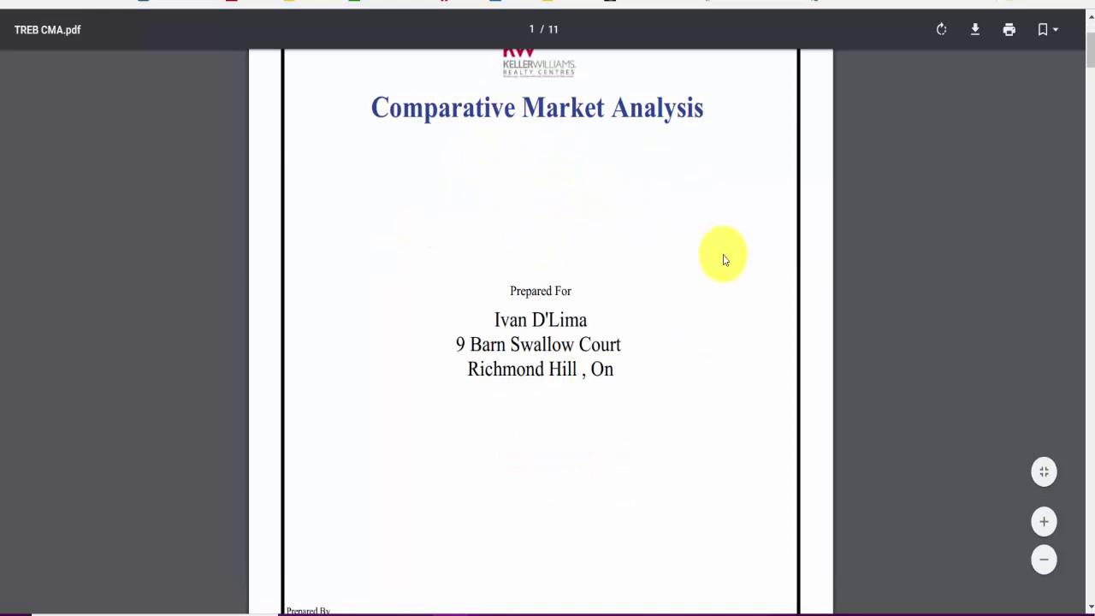
scroll(724, 257, "up", 2)
scroll(724, 257, "down", 7)
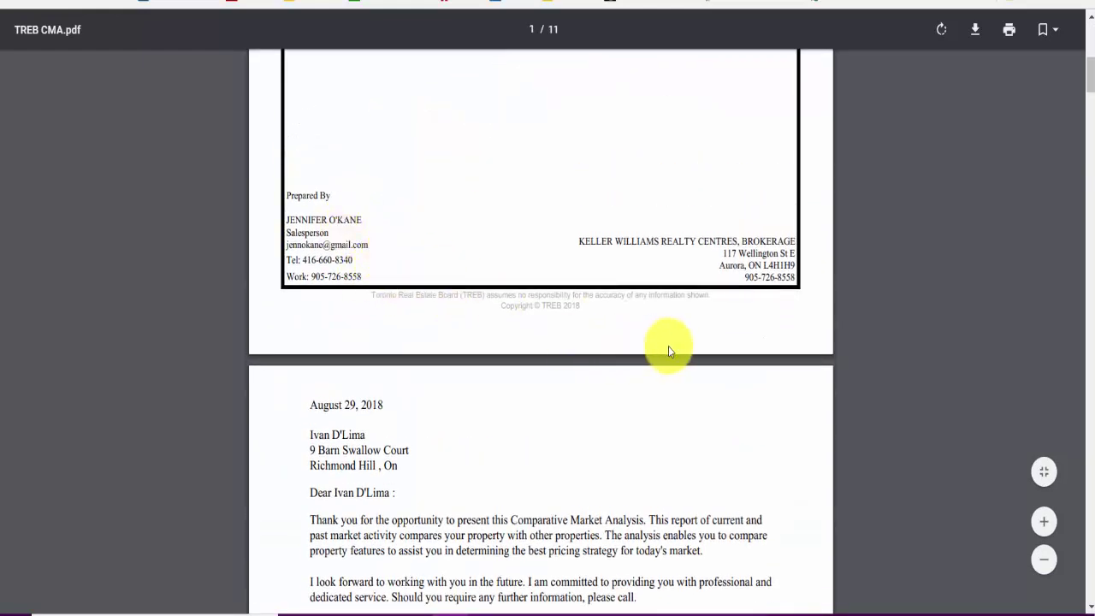
scroll(669, 345, "up", 4)
scroll(668, 346, "down", 3)
scroll(669, 344, "down", 18)
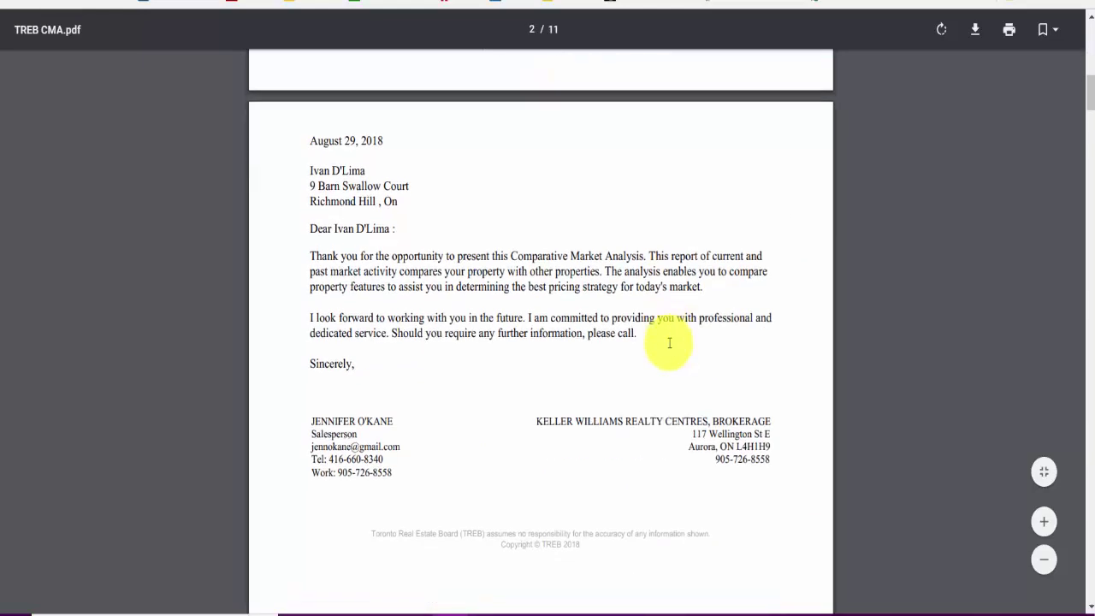
scroll(675, 337, "down", 10)
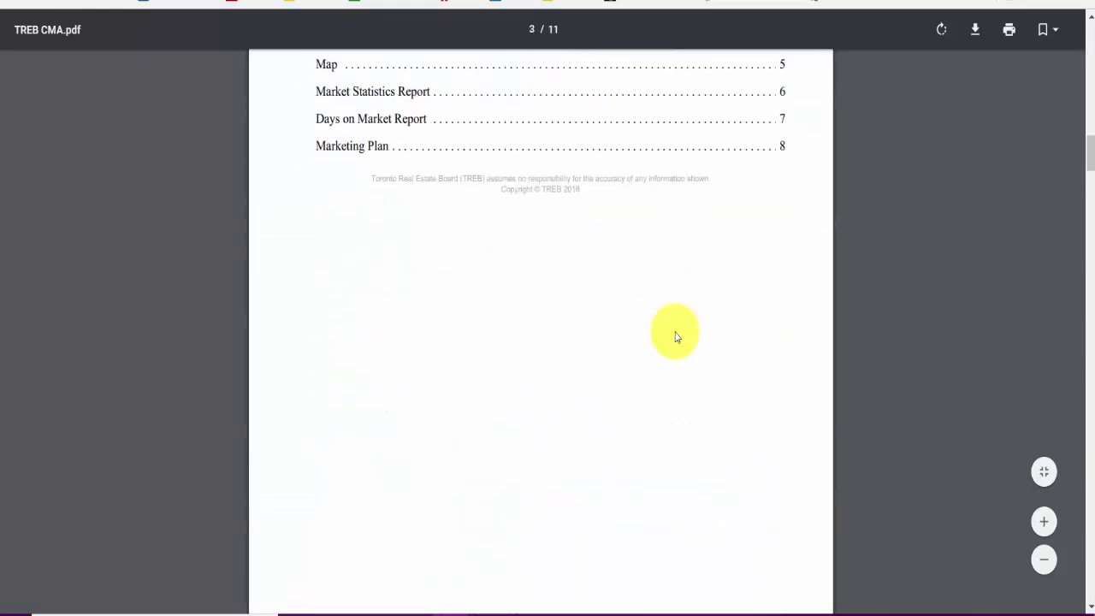
scroll(676, 337, "down", 2)
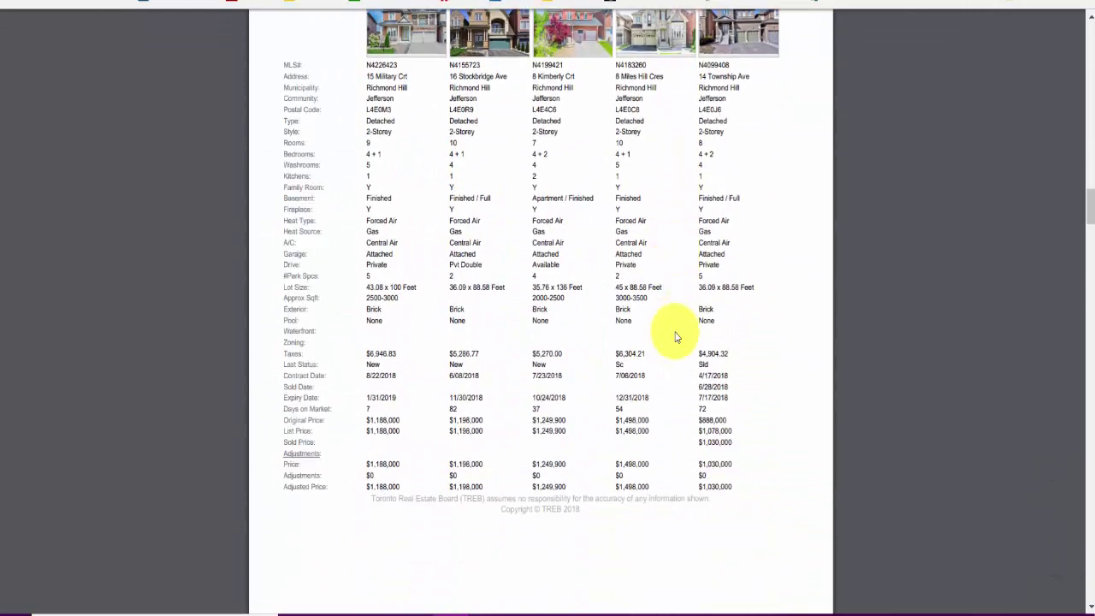
scroll(665, 330, "up", 2)
scroll(536, 254, "up", 3)
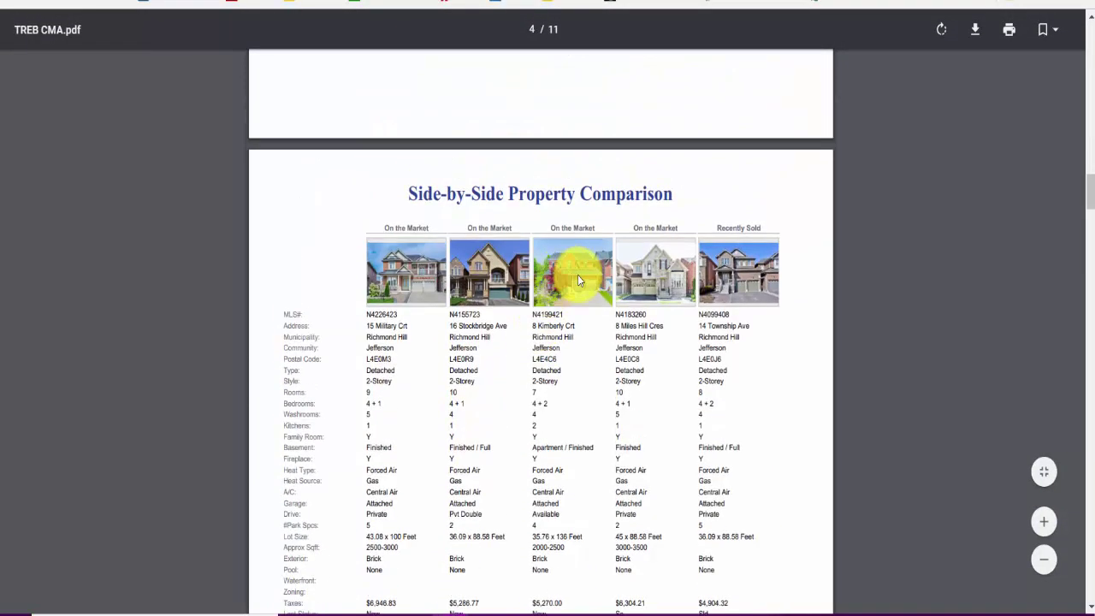
scroll(570, 265, "down", 2)
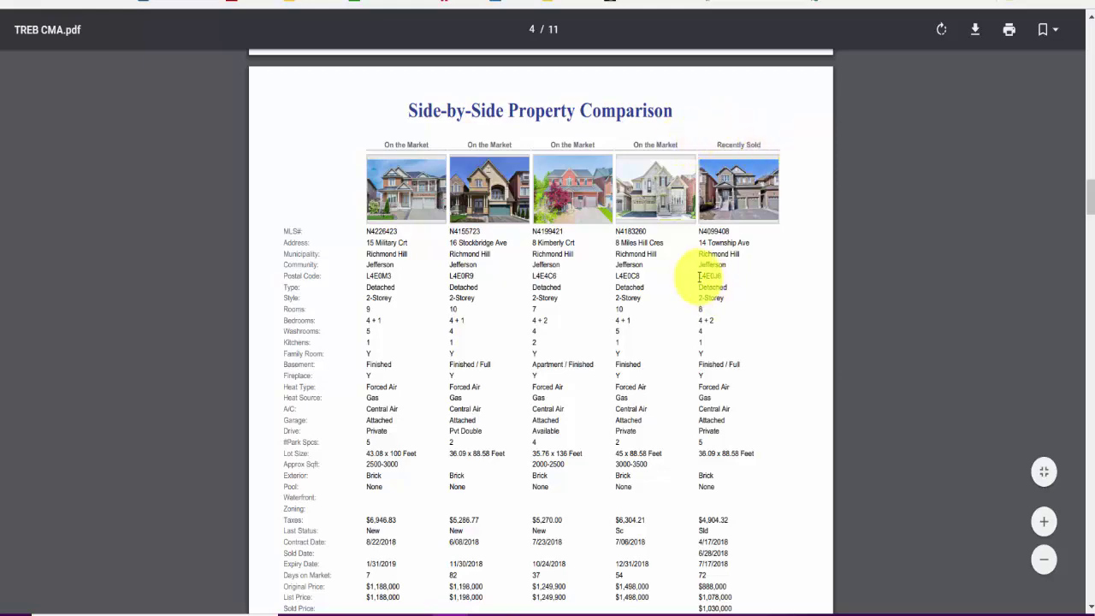
Step: Continue through the contents and comparison pages to the Comparable Summary
scroll(672, 254, "up", 5)
scroll(672, 262, "down", 10)
scroll(675, 259, "down", 2)
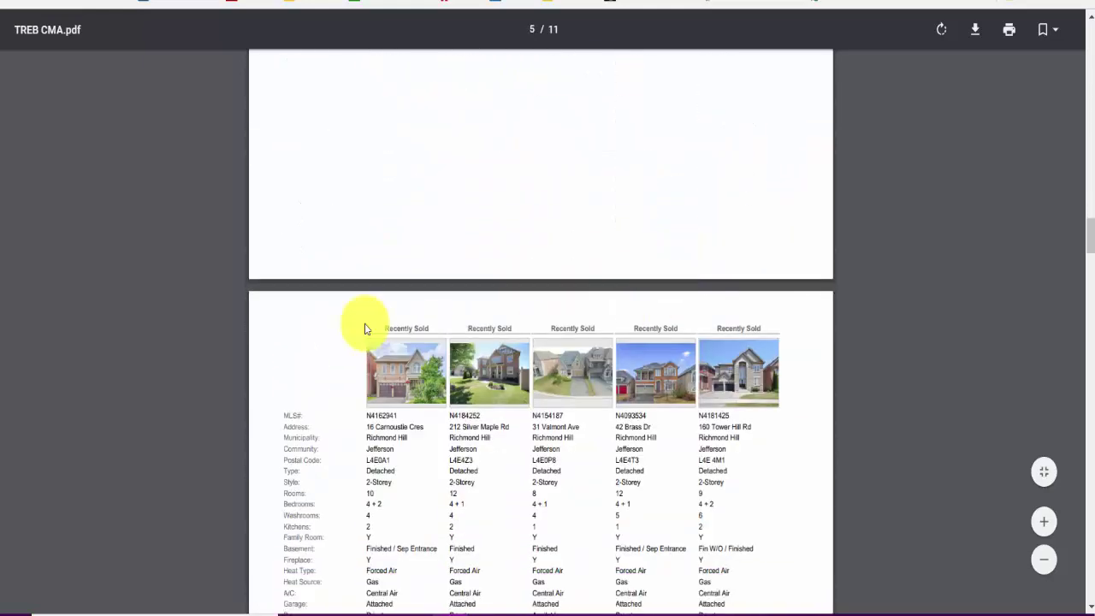
scroll(741, 347, "down", 8)
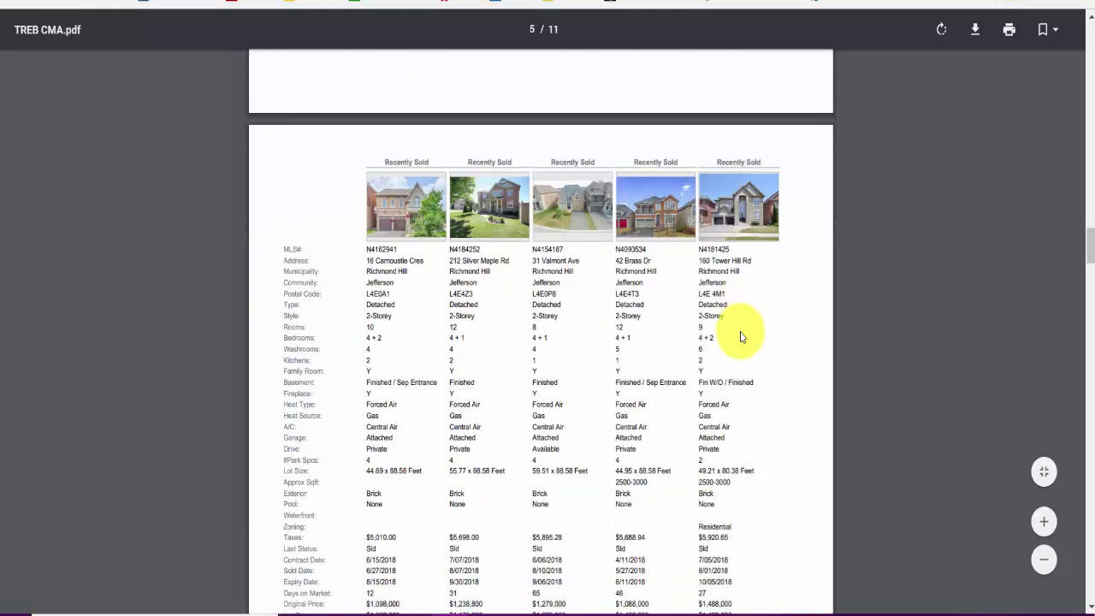
scroll(721, 323, "up", 5)
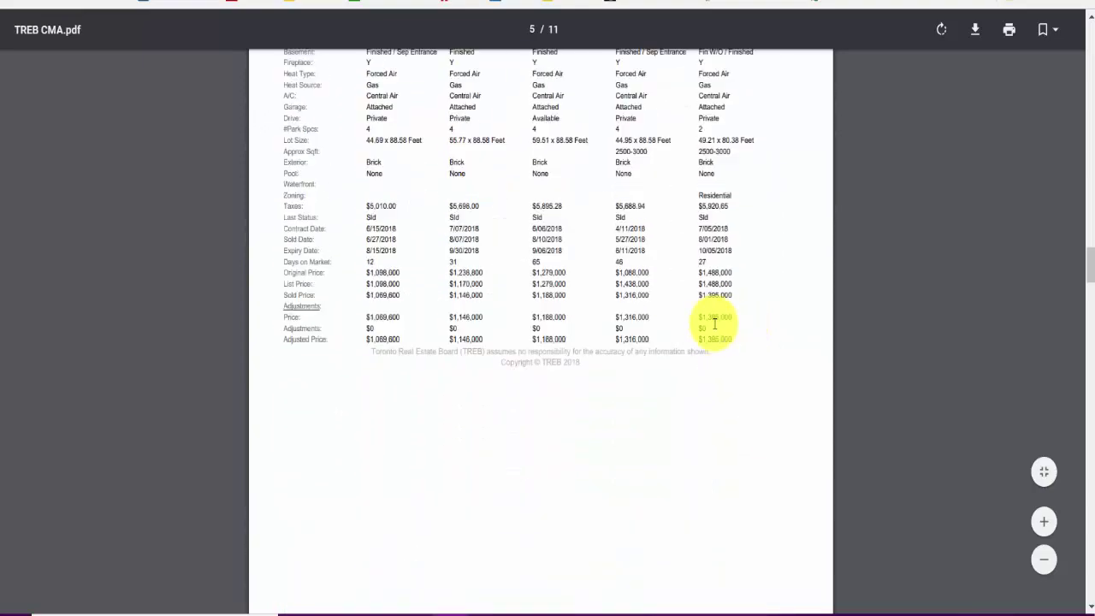
scroll(712, 328, "down", 10)
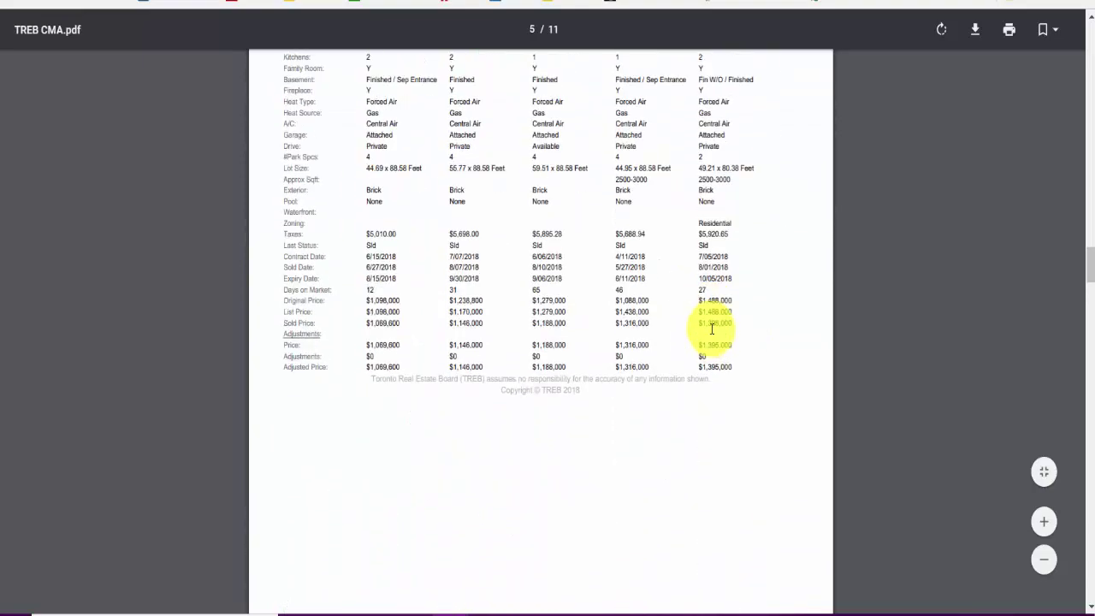
scroll(712, 329, "down", 8)
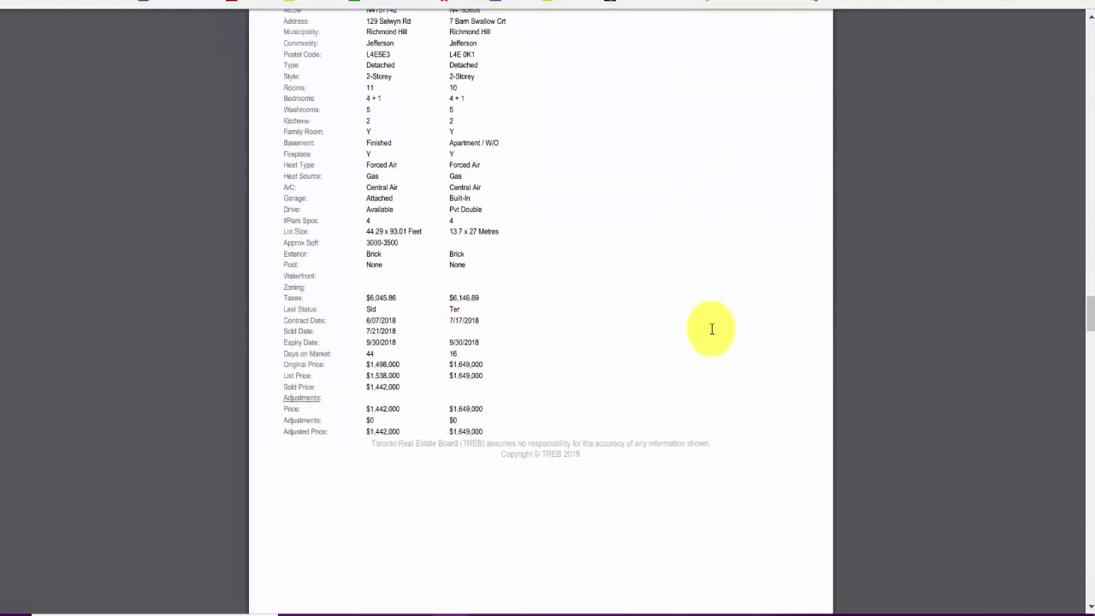
scroll(712, 329, "down", 1)
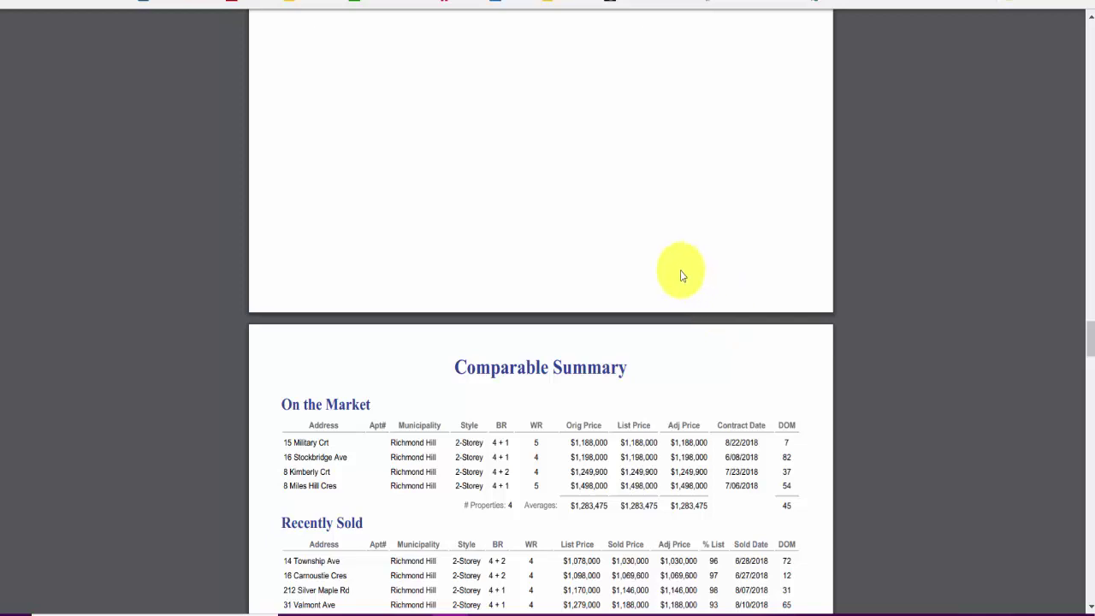
Step: Scroll down toward the Map, then back up to the Side-by-Side Property Comparison page
scroll(596, 350, "down", 1)
scroll(582, 358, "down", 2)
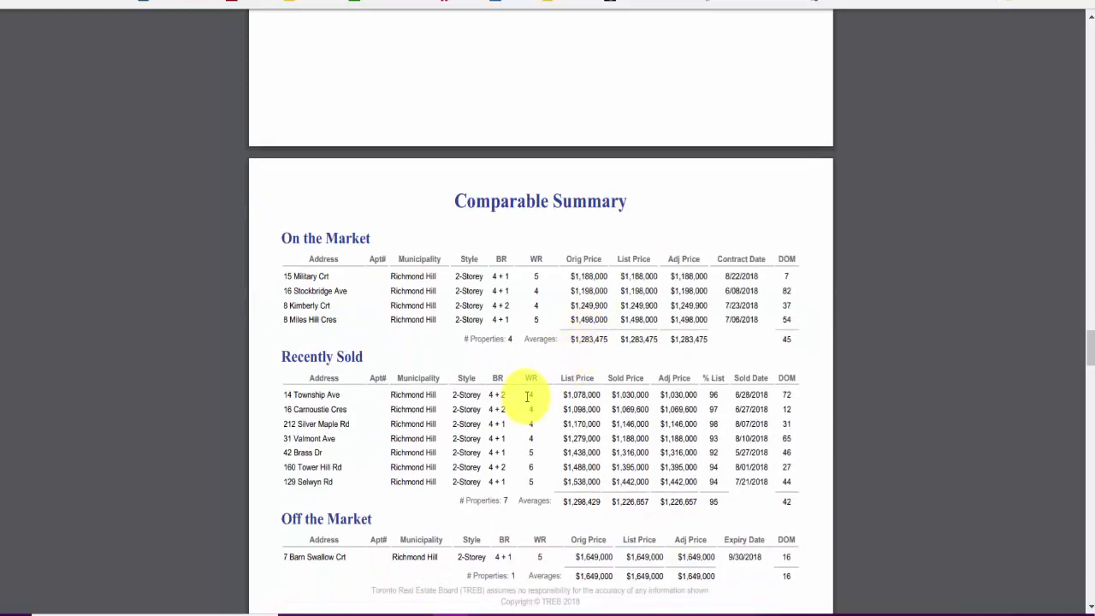
scroll(530, 389, "down", 2)
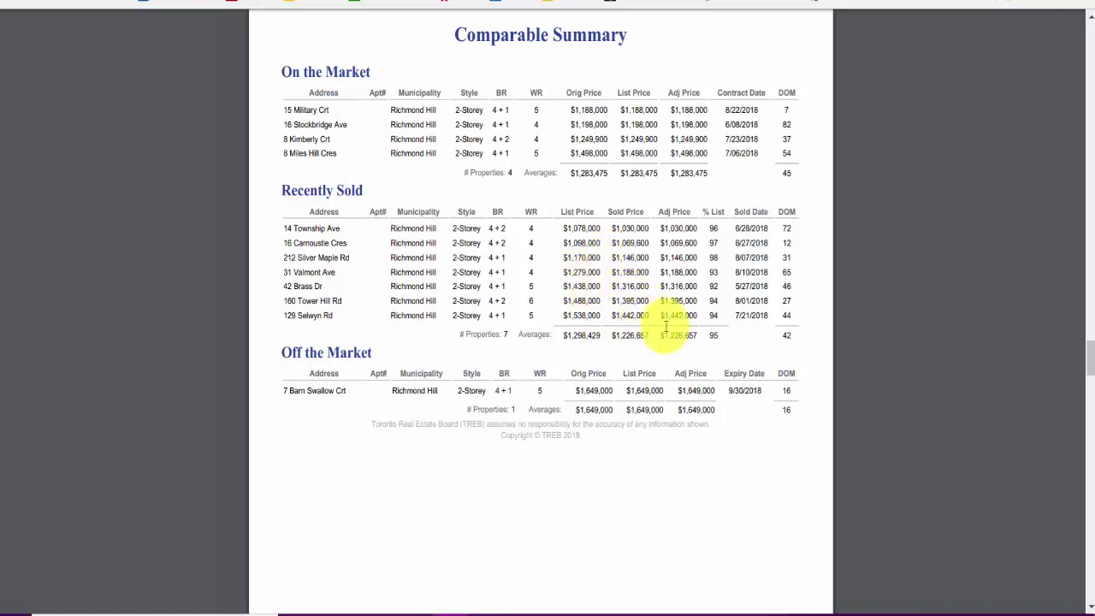
scroll(678, 454, "down", 4)
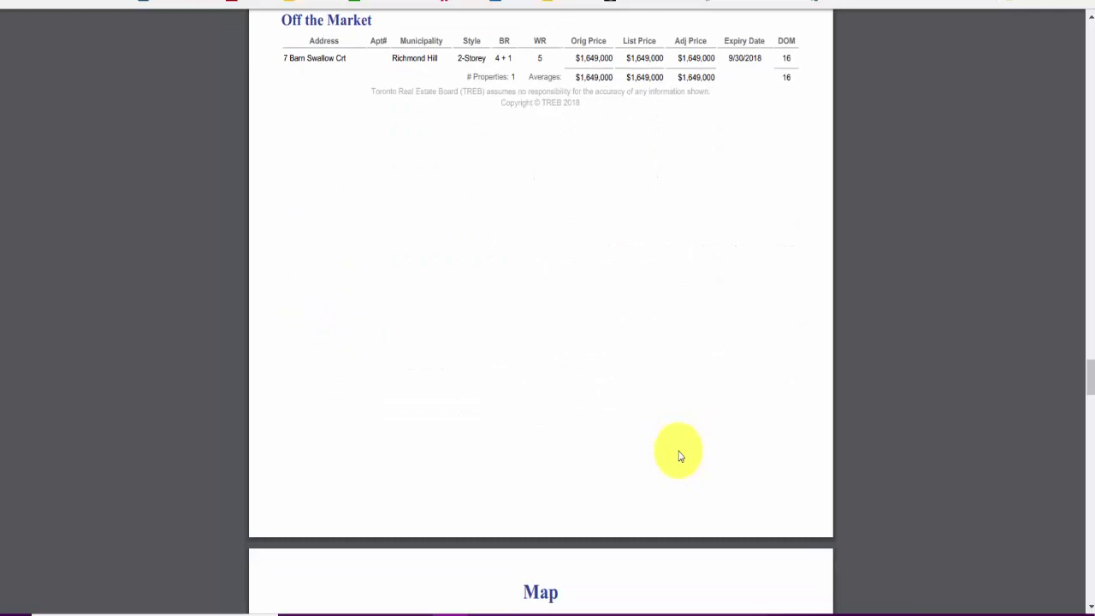
scroll(678, 456, "down", 5)
scroll(673, 443, "up", 12)
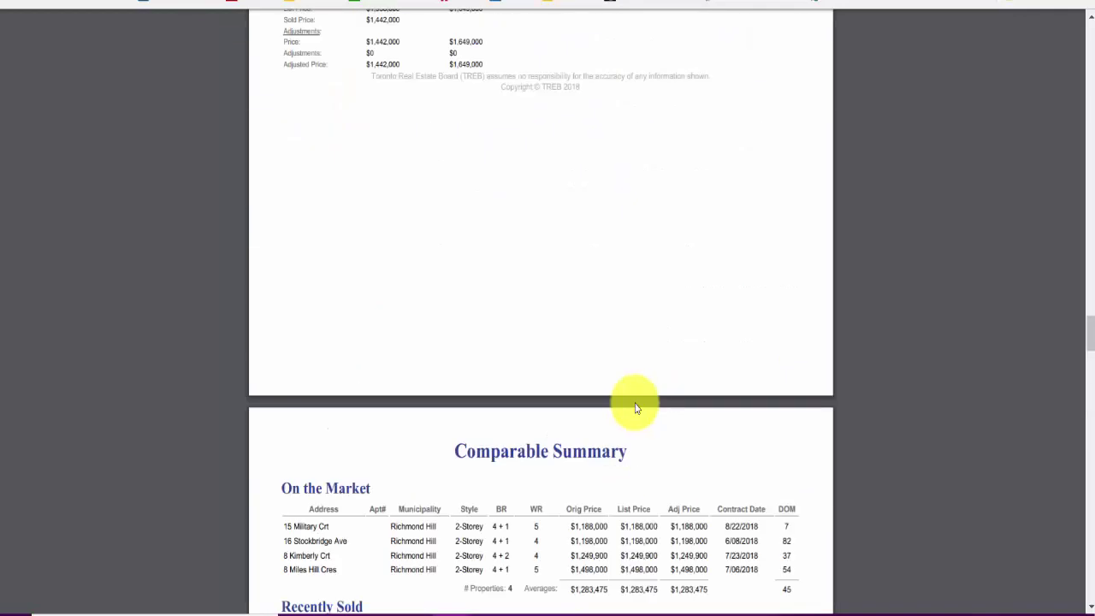
scroll(635, 409, "up", 18)
scroll(548, 392, "up", 6)
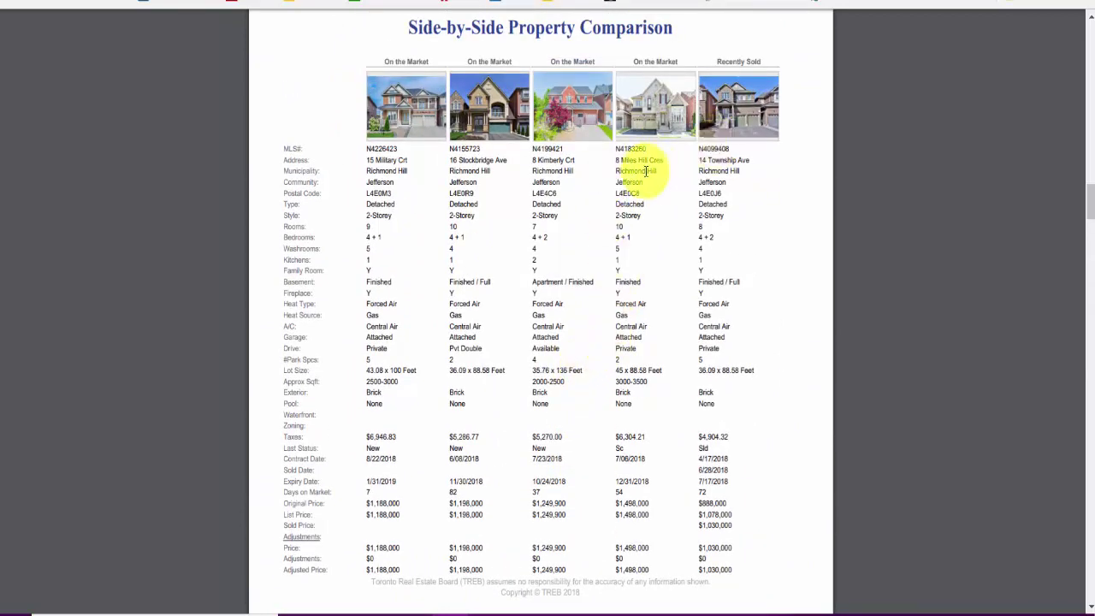
Step: Read page 5's five Recently Sold homes, sold at $1,069,600 to $1,395,000, down to Adjusted Price
scroll(590, 218, "down", 8)
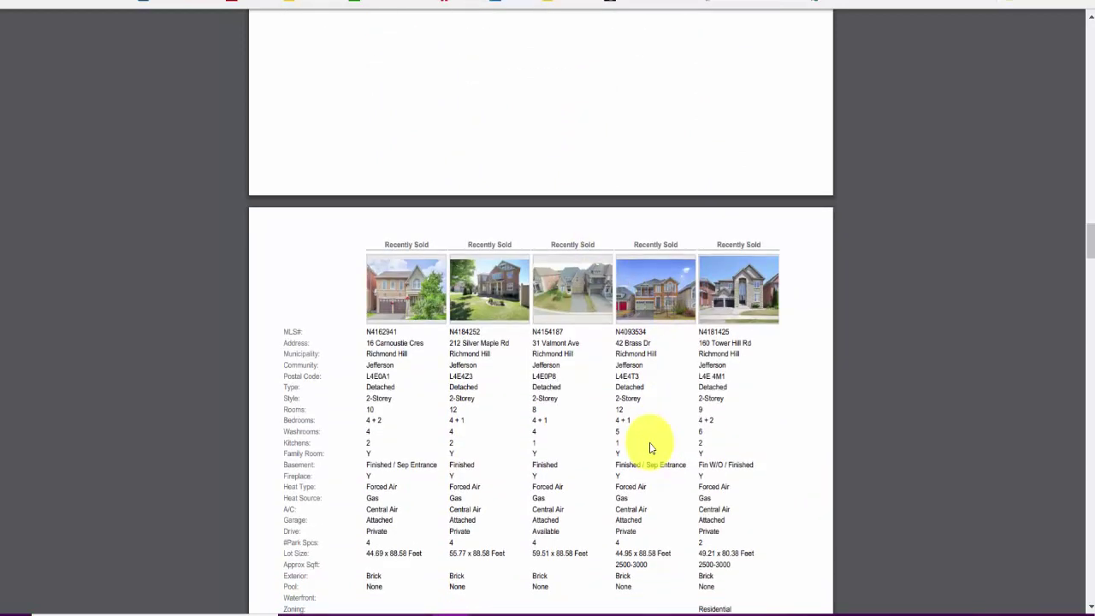
scroll(650, 442, "down", 1)
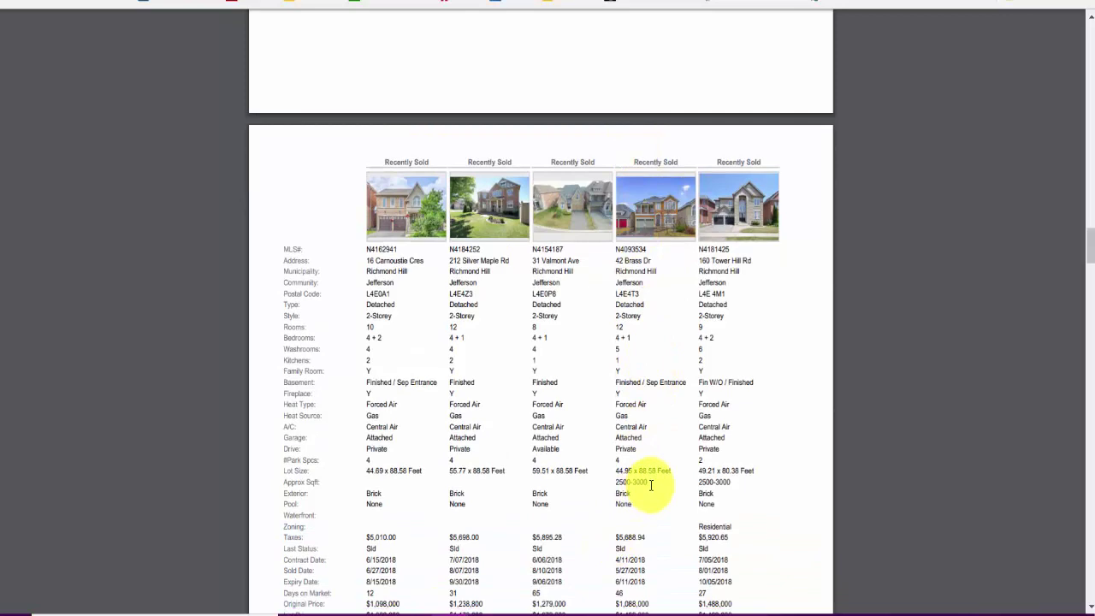
scroll(650, 485, "down", 1)
scroll(650, 485, "down", 1)
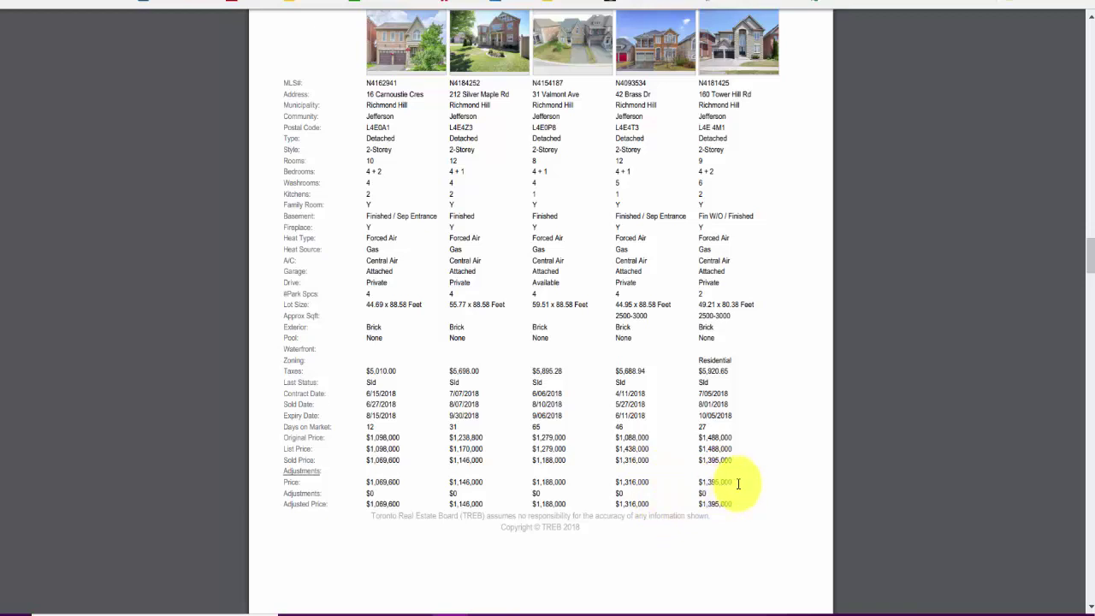
mouse_move(751, 103)
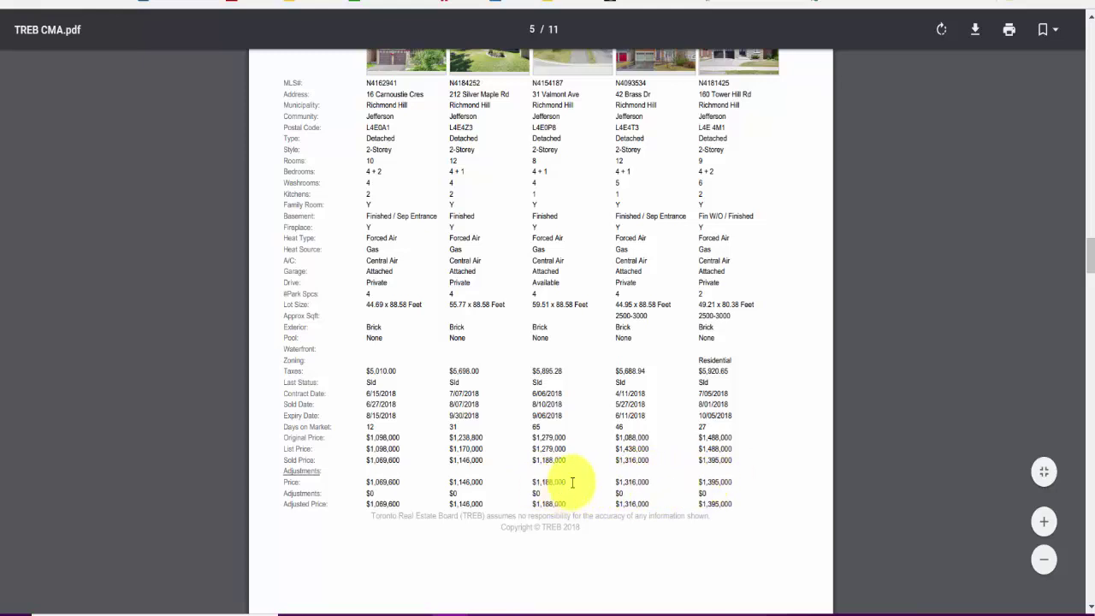
scroll(571, 481, "up", 1)
scroll(570, 483, "down", 1)
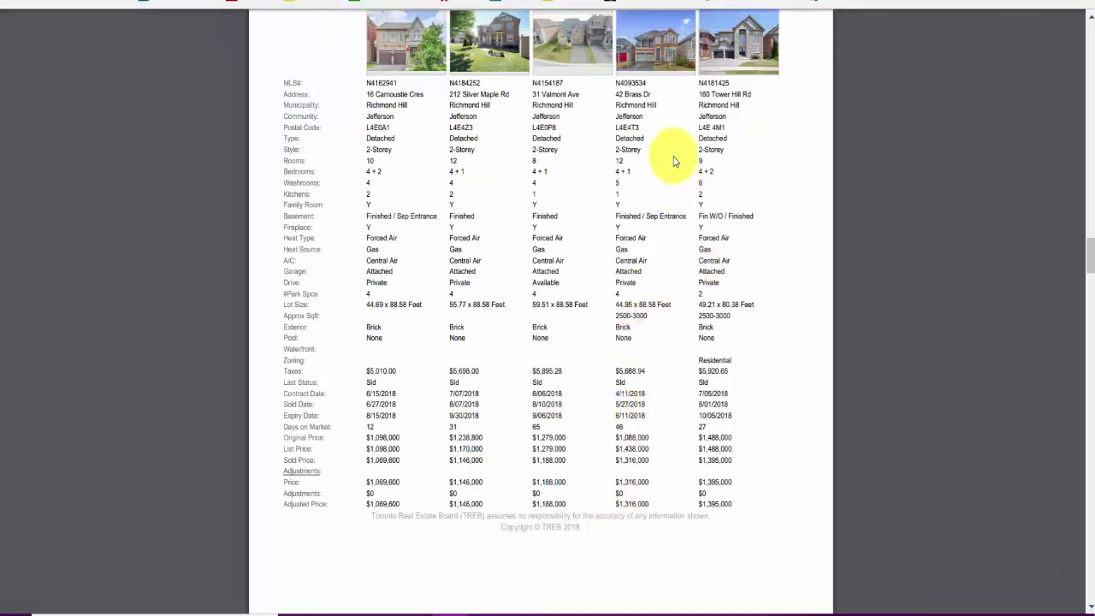
scroll(644, 240, "down", 1)
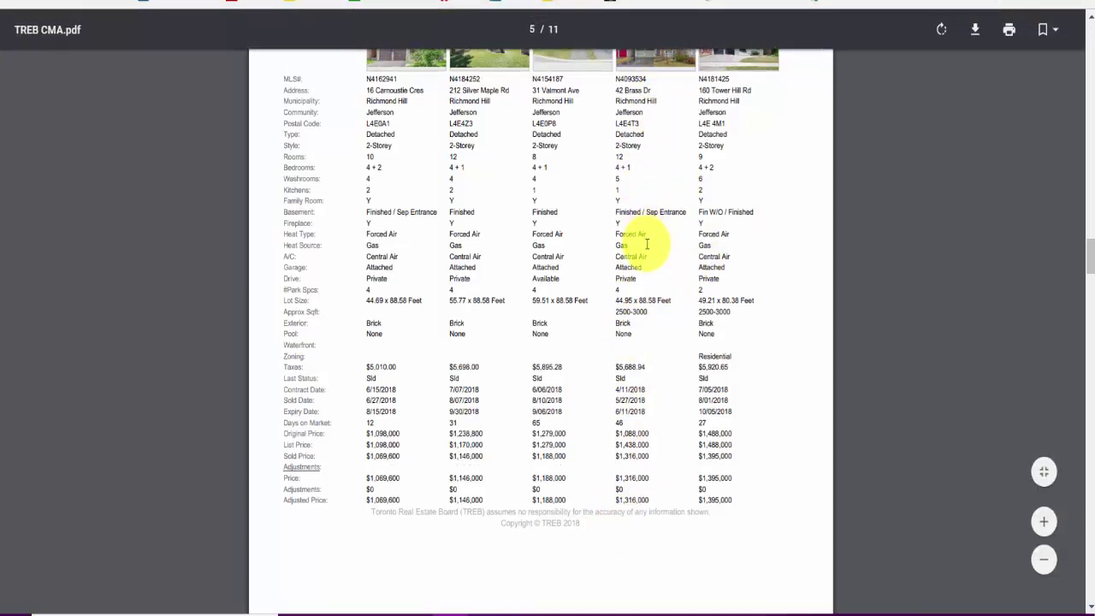
scroll(647, 244, "up", 2)
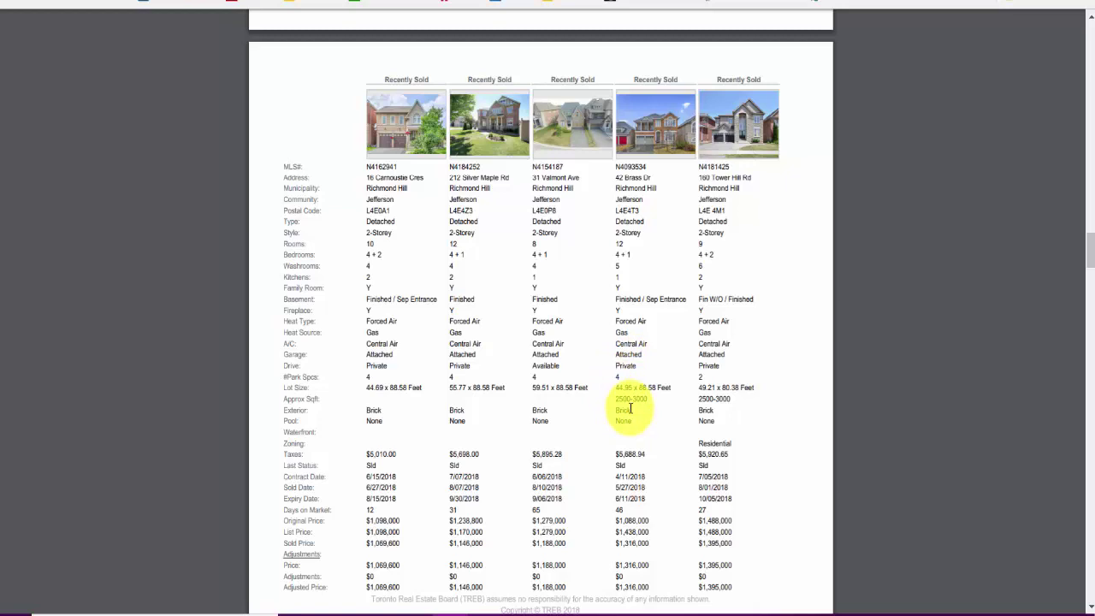
Step: Scroll past the two-property page and Comparable Summary to the Map page (page 8 of 11)
scroll(630, 408, "down", 12)
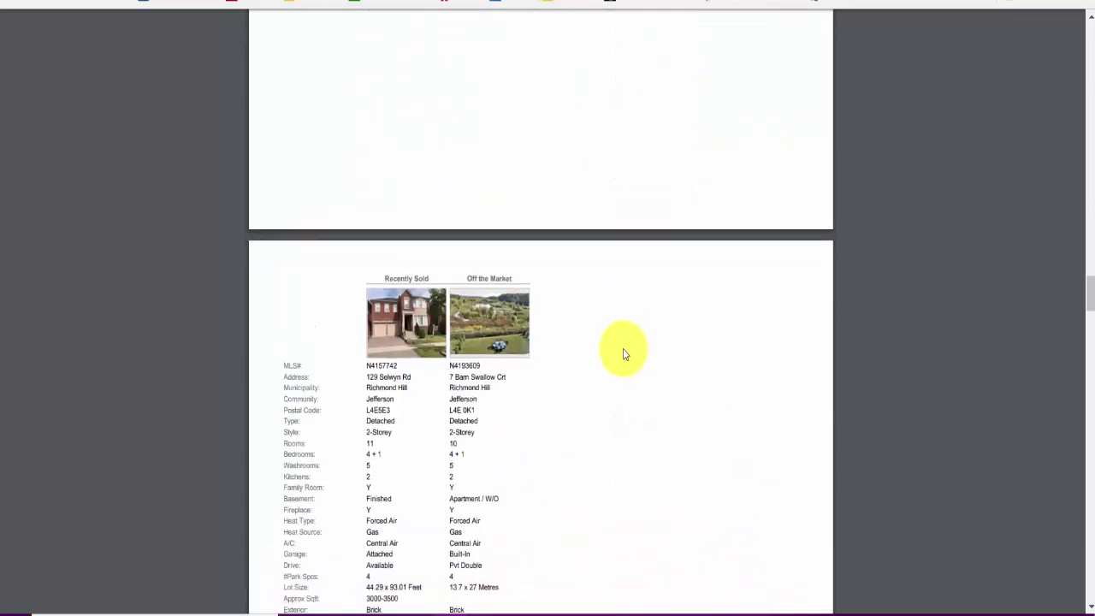
scroll(631, 335, "down", 3)
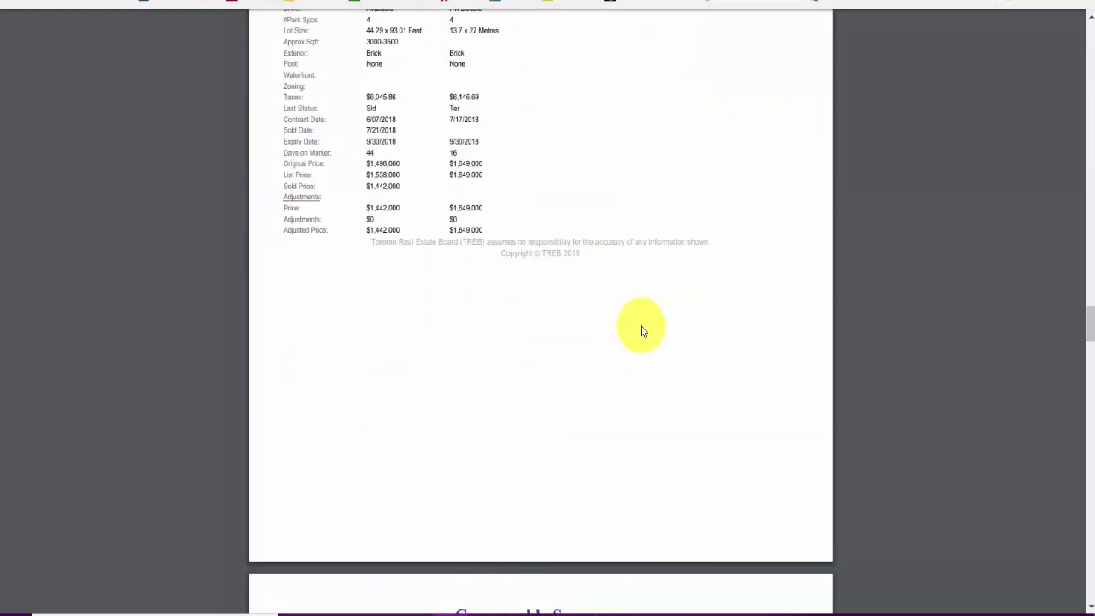
scroll(582, 167, "down", 7)
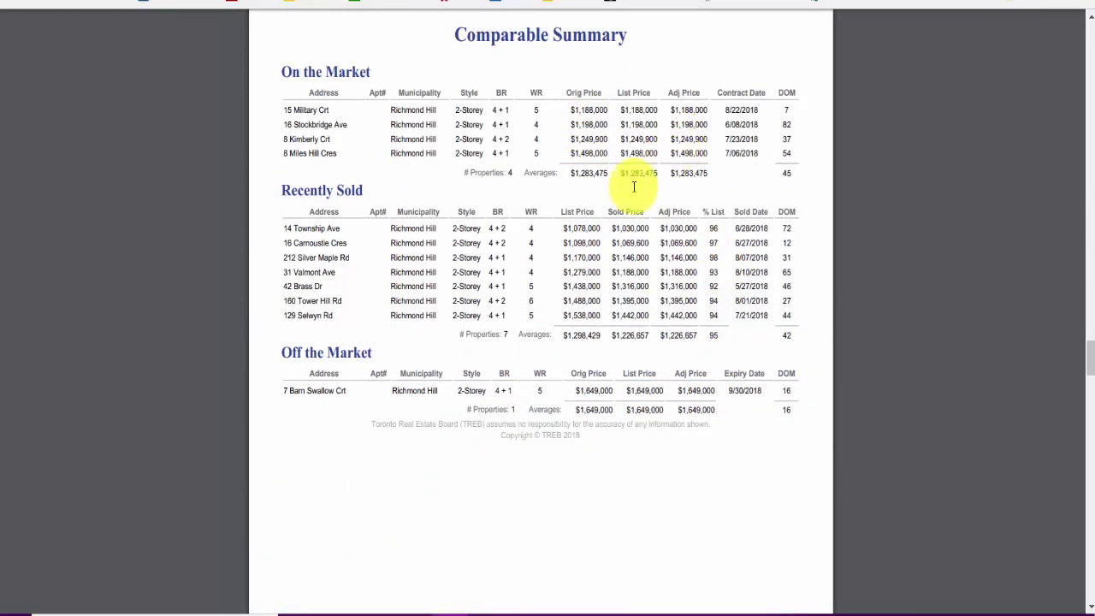
scroll(612, 313, "down", 3)
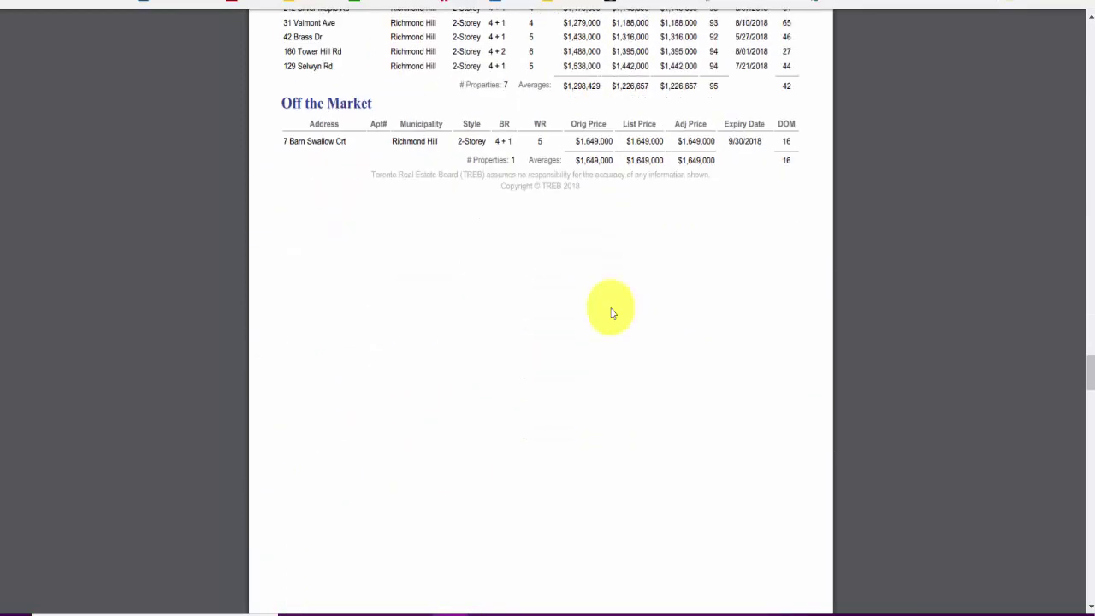
scroll(613, 313, "down", 2)
scroll(613, 313, "up", 4)
scroll(612, 310, "down", 4)
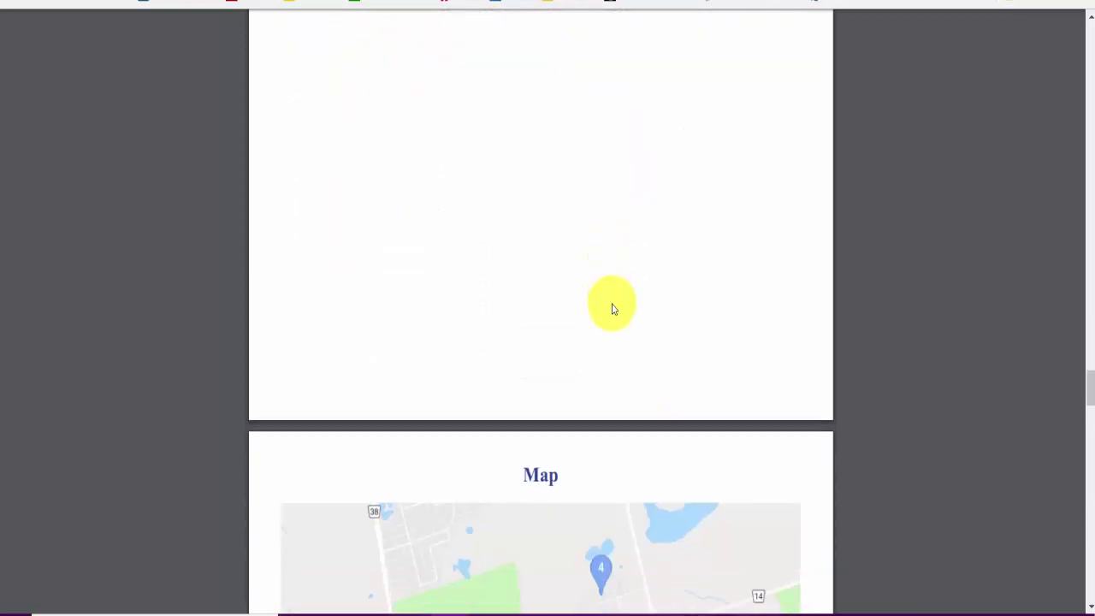
scroll(613, 309, "down", 4)
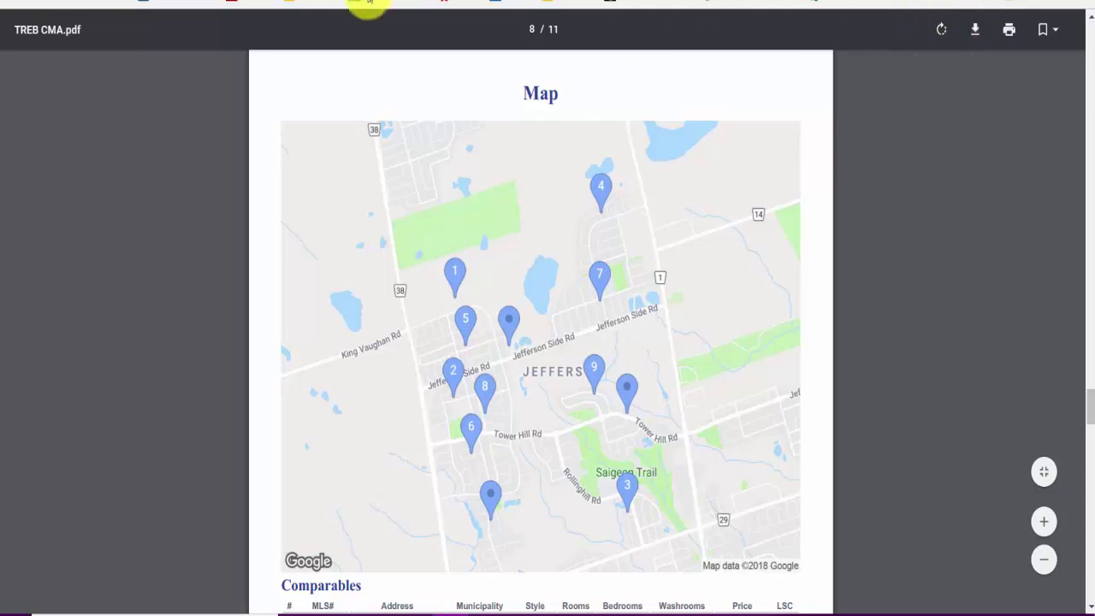
Step: Save the CMA report as a PDF on the Desktop, renamed after the client
right_click(385, 207)
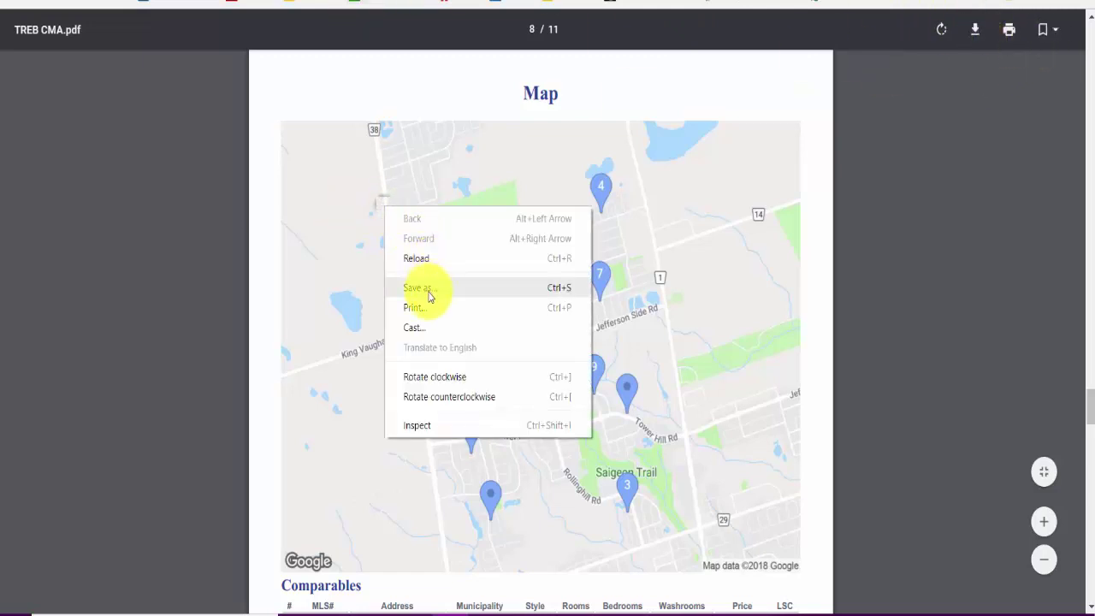
key("Escape")
key("ctrl+s")
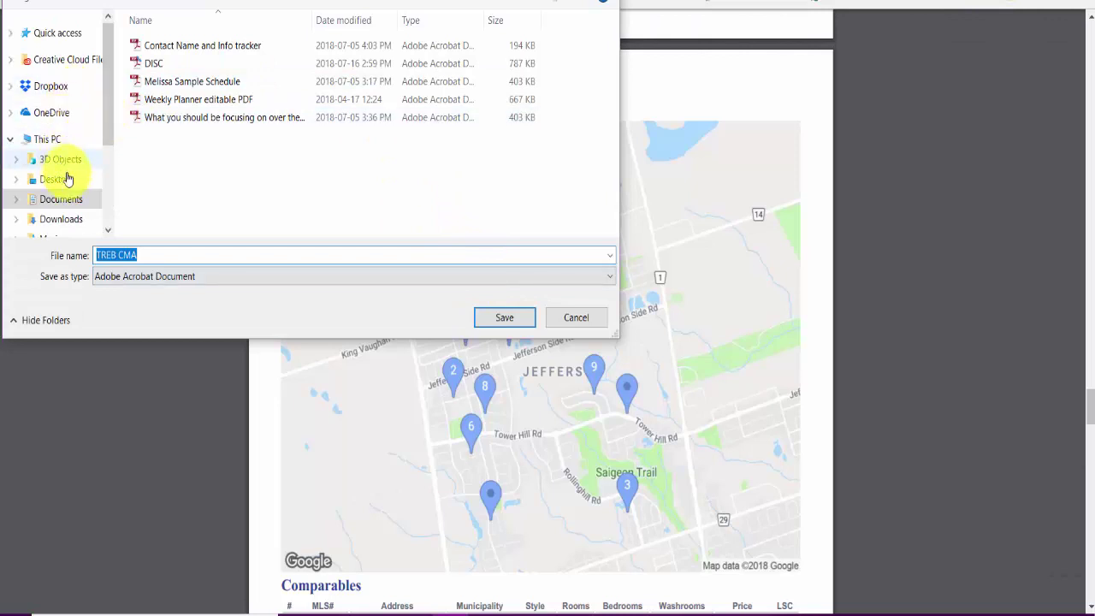
left_click(89, 181)
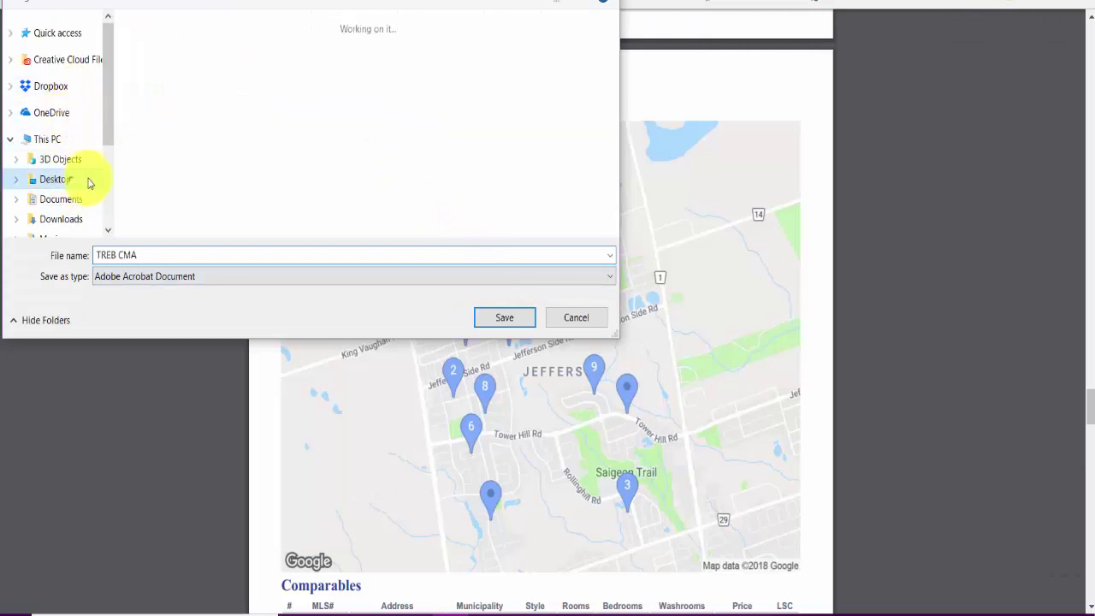
left_click(163, 253)
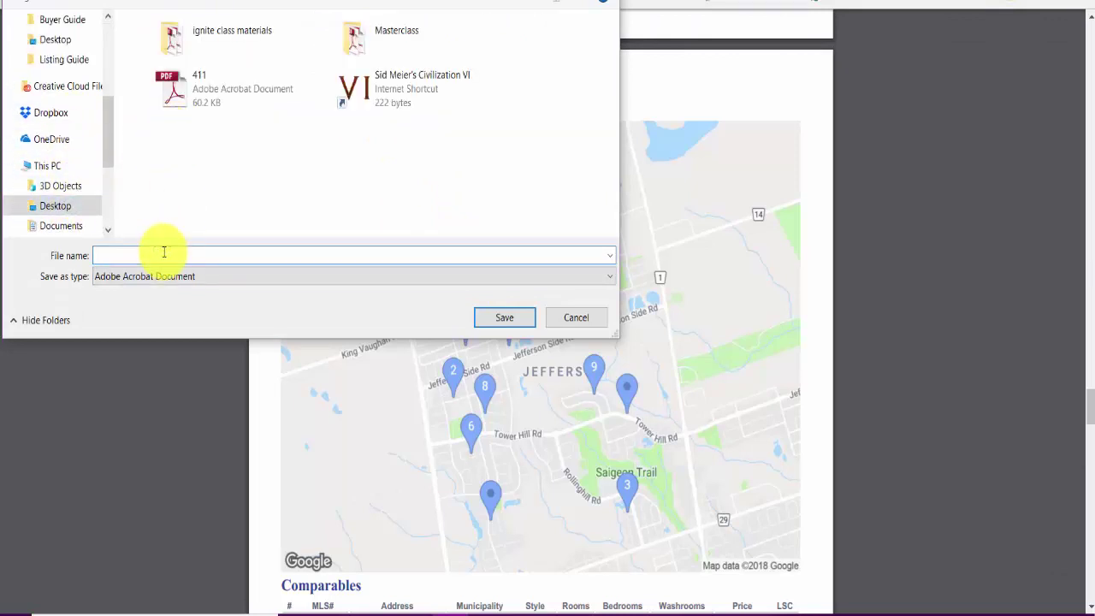
type("lb")
left_click(505, 317)
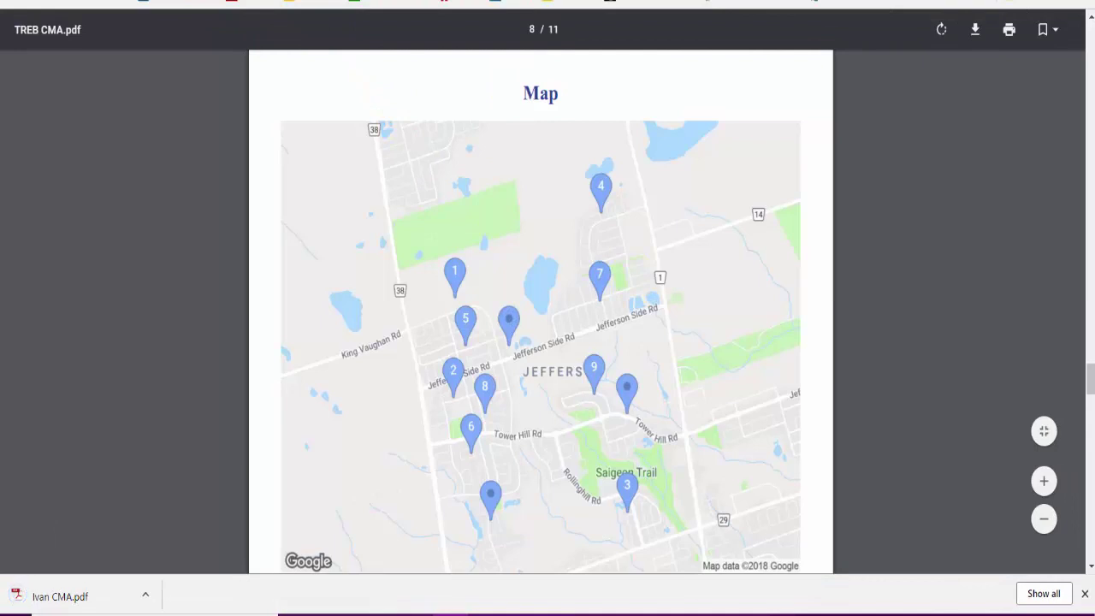
Step: Open the saved client-named CMA copy and cancel its Save As dialog without resaving
left_click(43, 597)
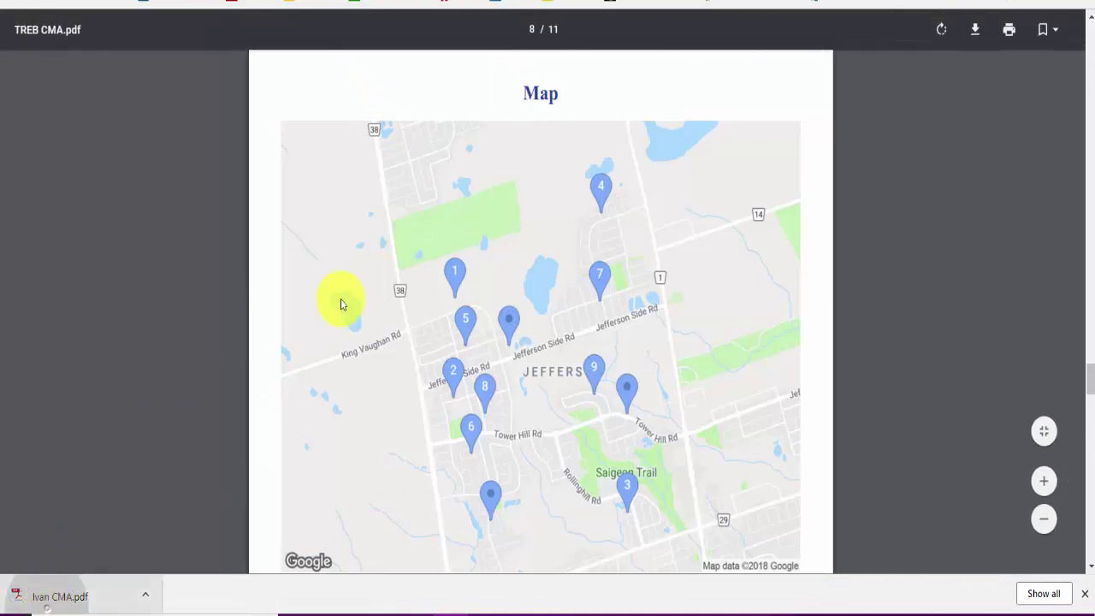
right_click(435, 214)
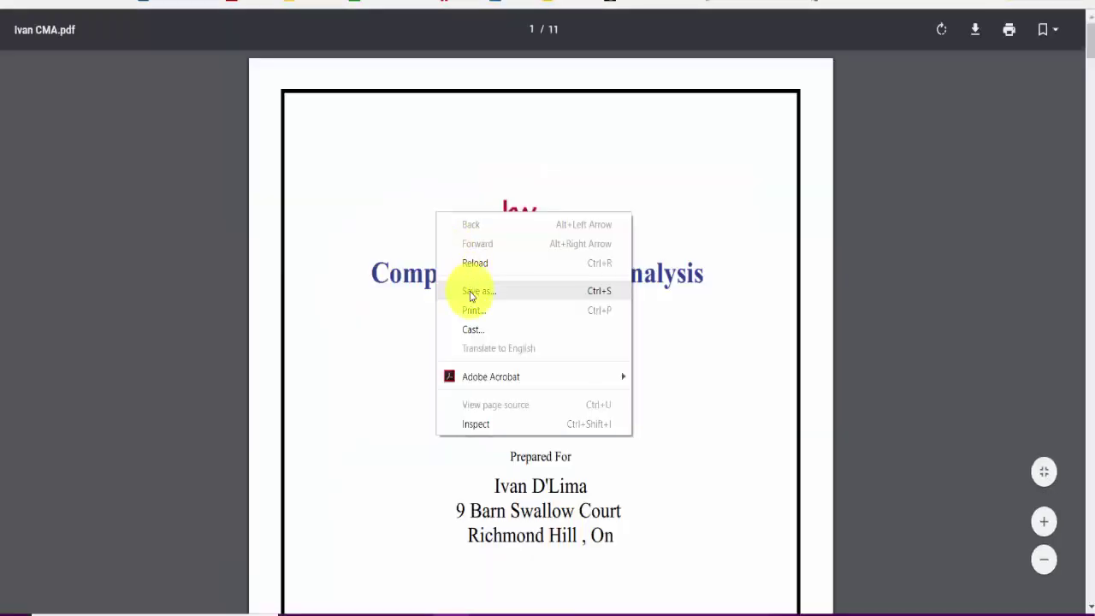
left_click(476, 288)
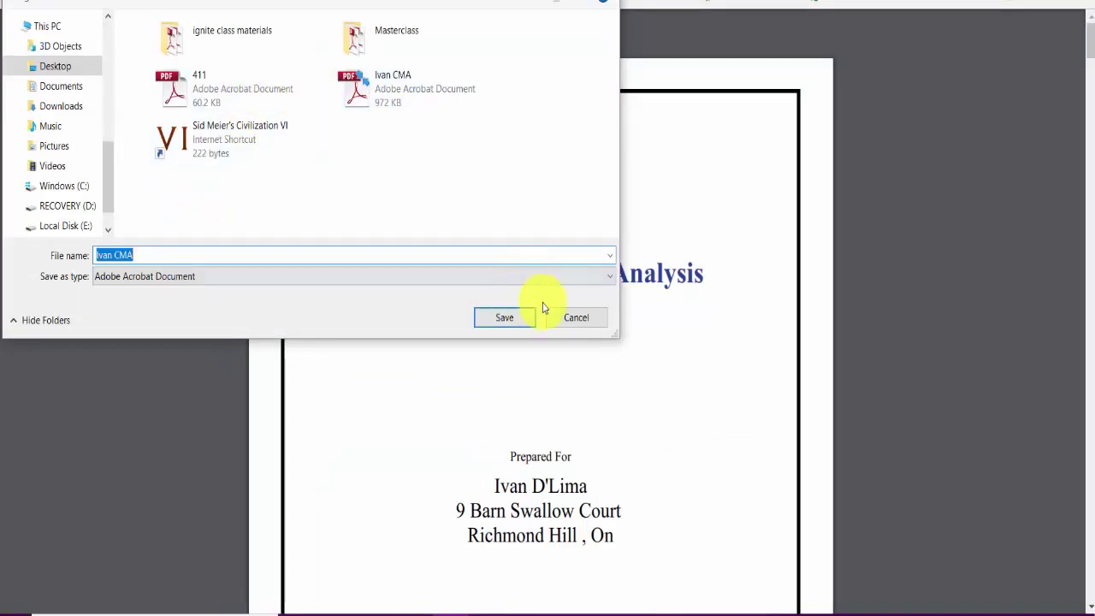
left_click(563, 316)
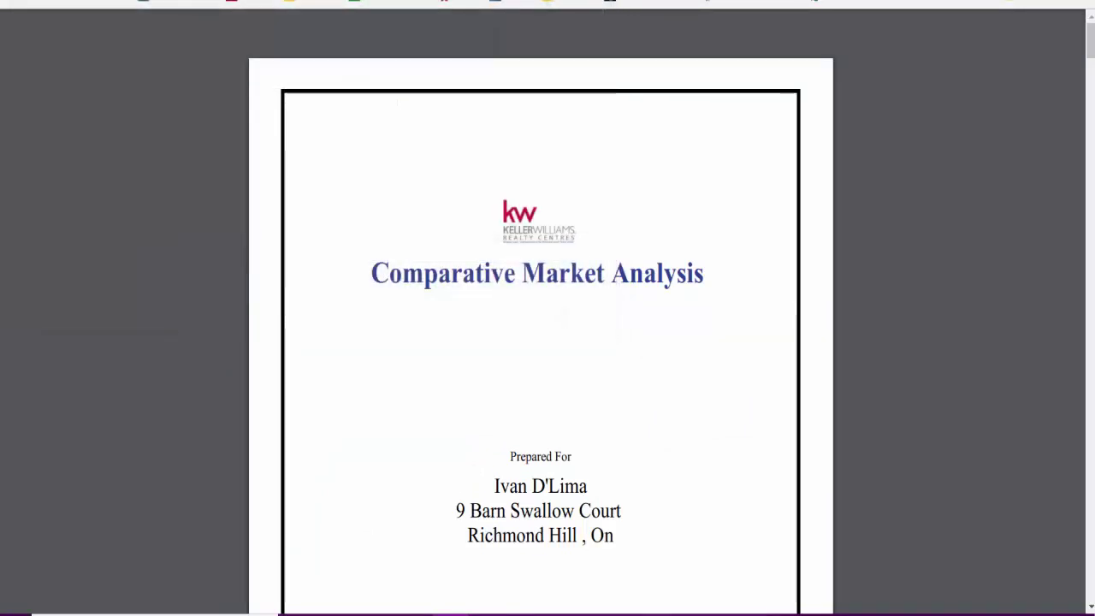